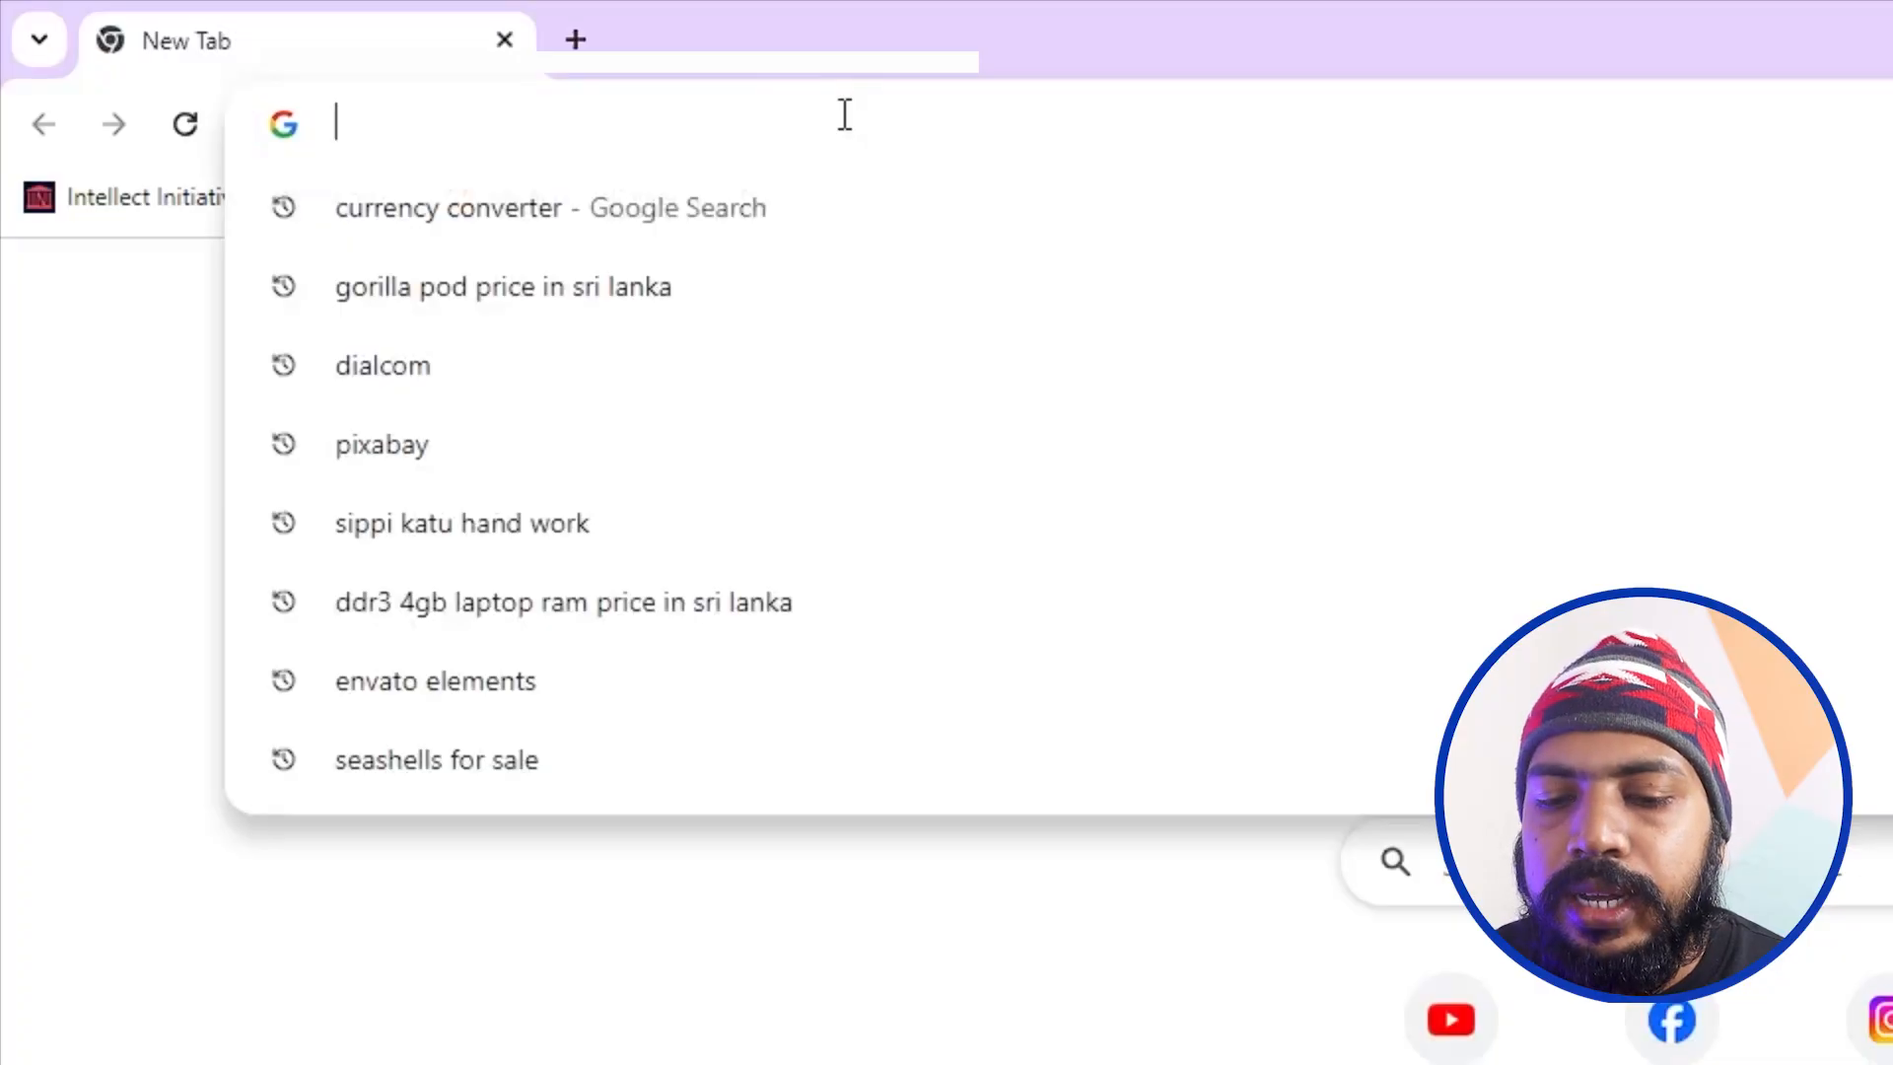
Search Google for "capcut pc system requirements" and review the system requirements on CapCut's Microsoft Store page.
{"action": "type", "text": "capcut "}
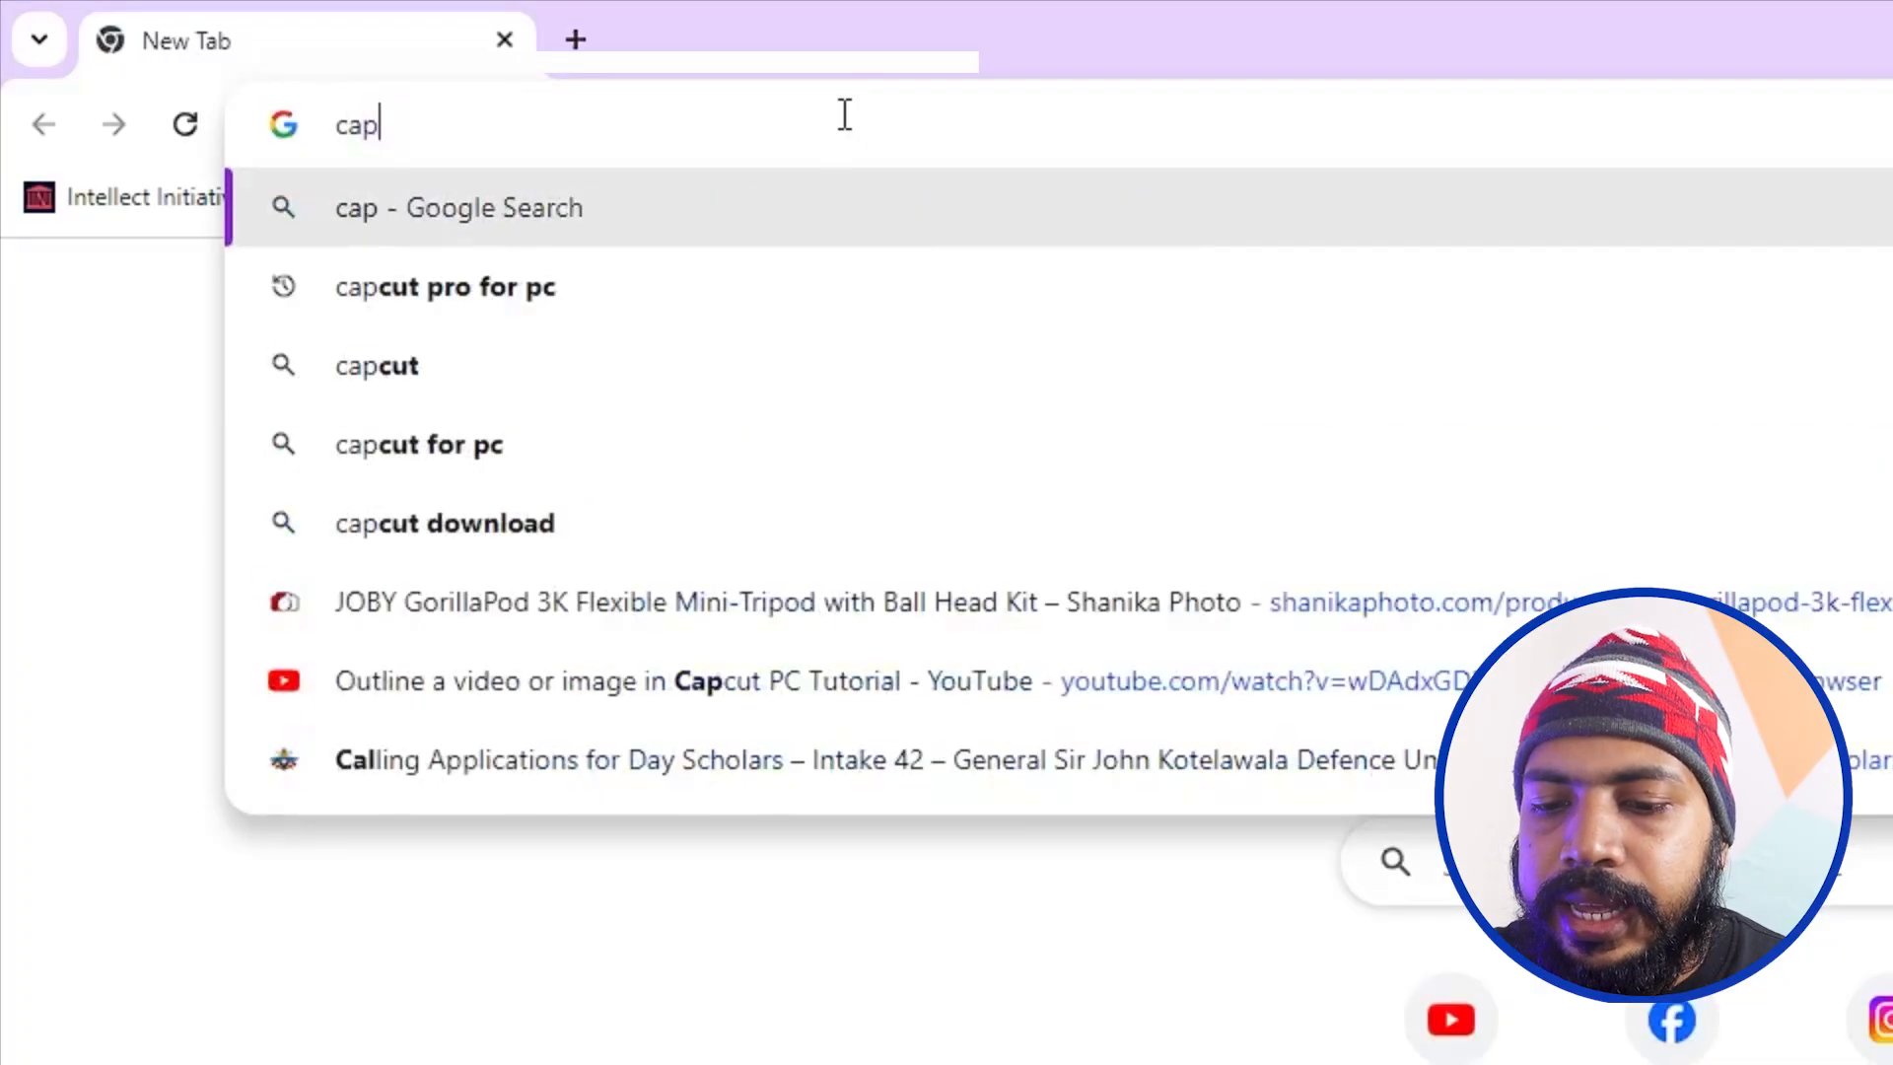
{"action": "type", "text": "pc"}
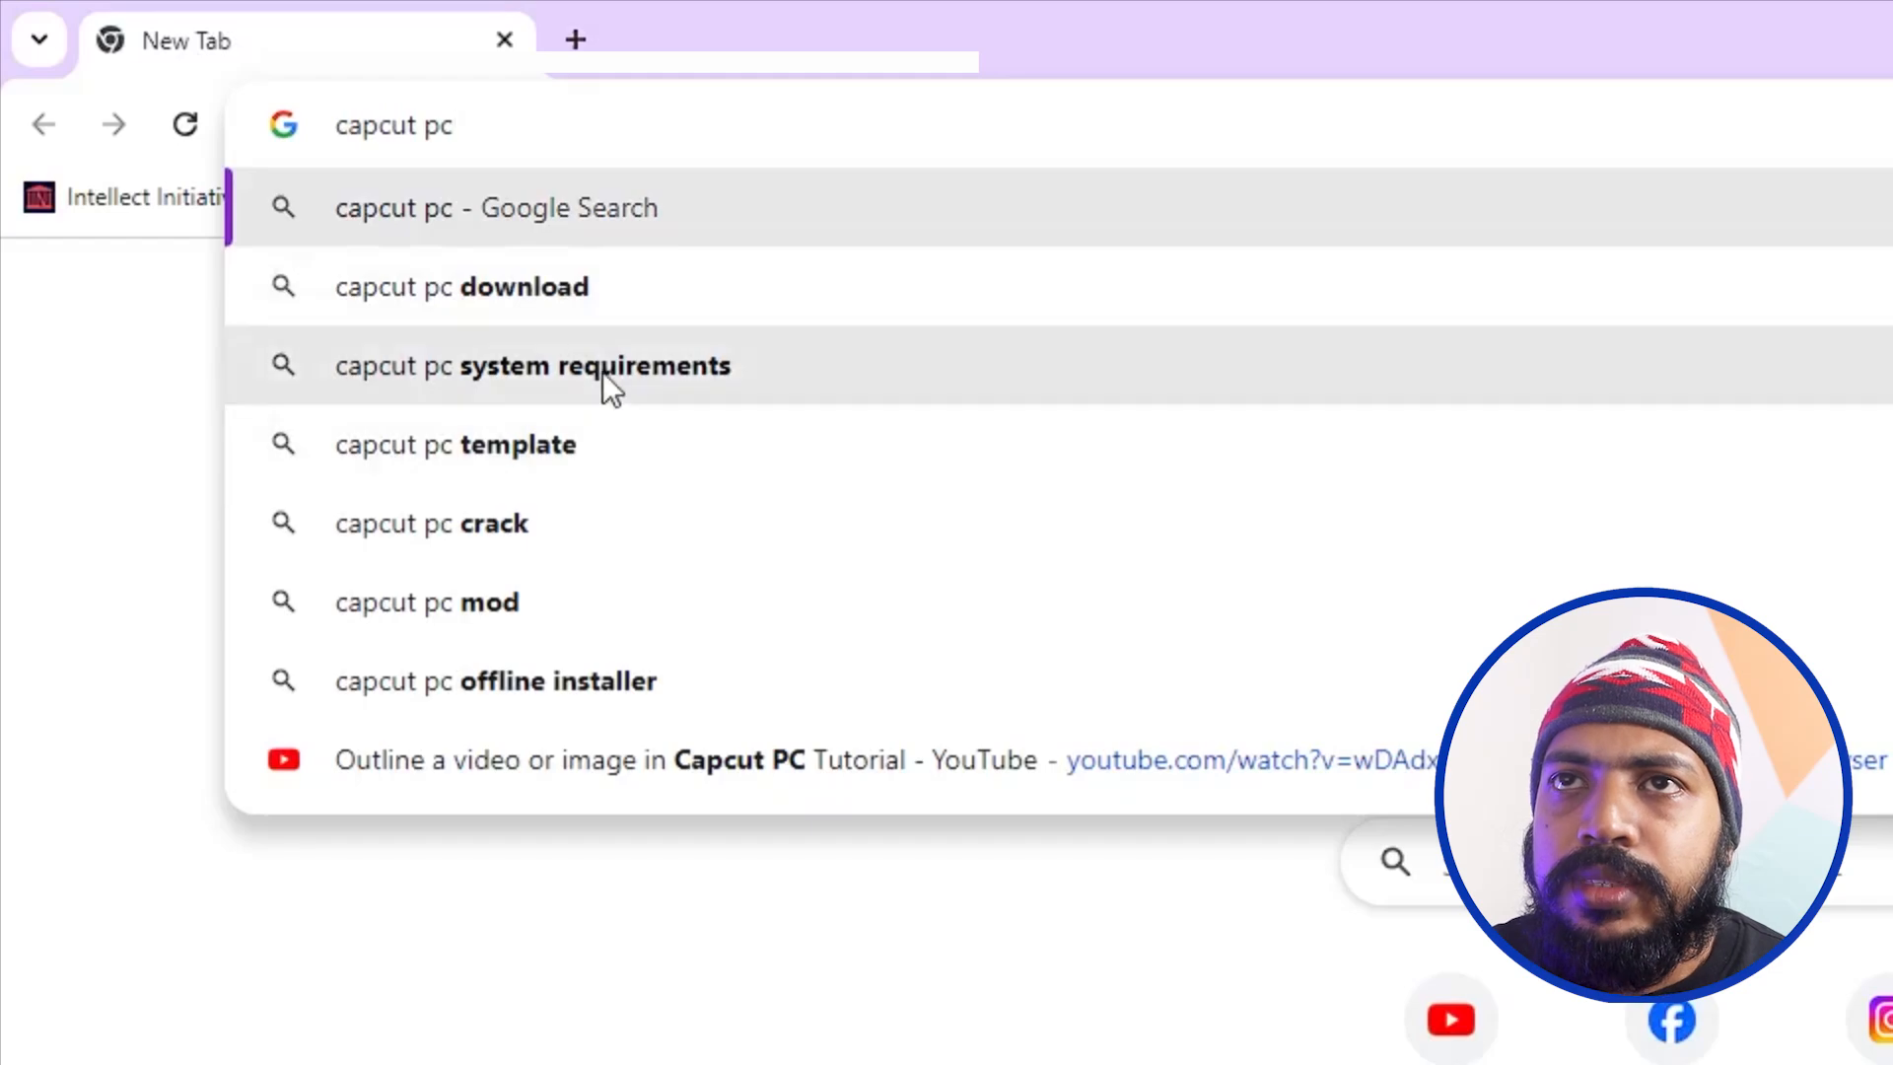
{"action": "left_click", "coordinate": [603, 372]}
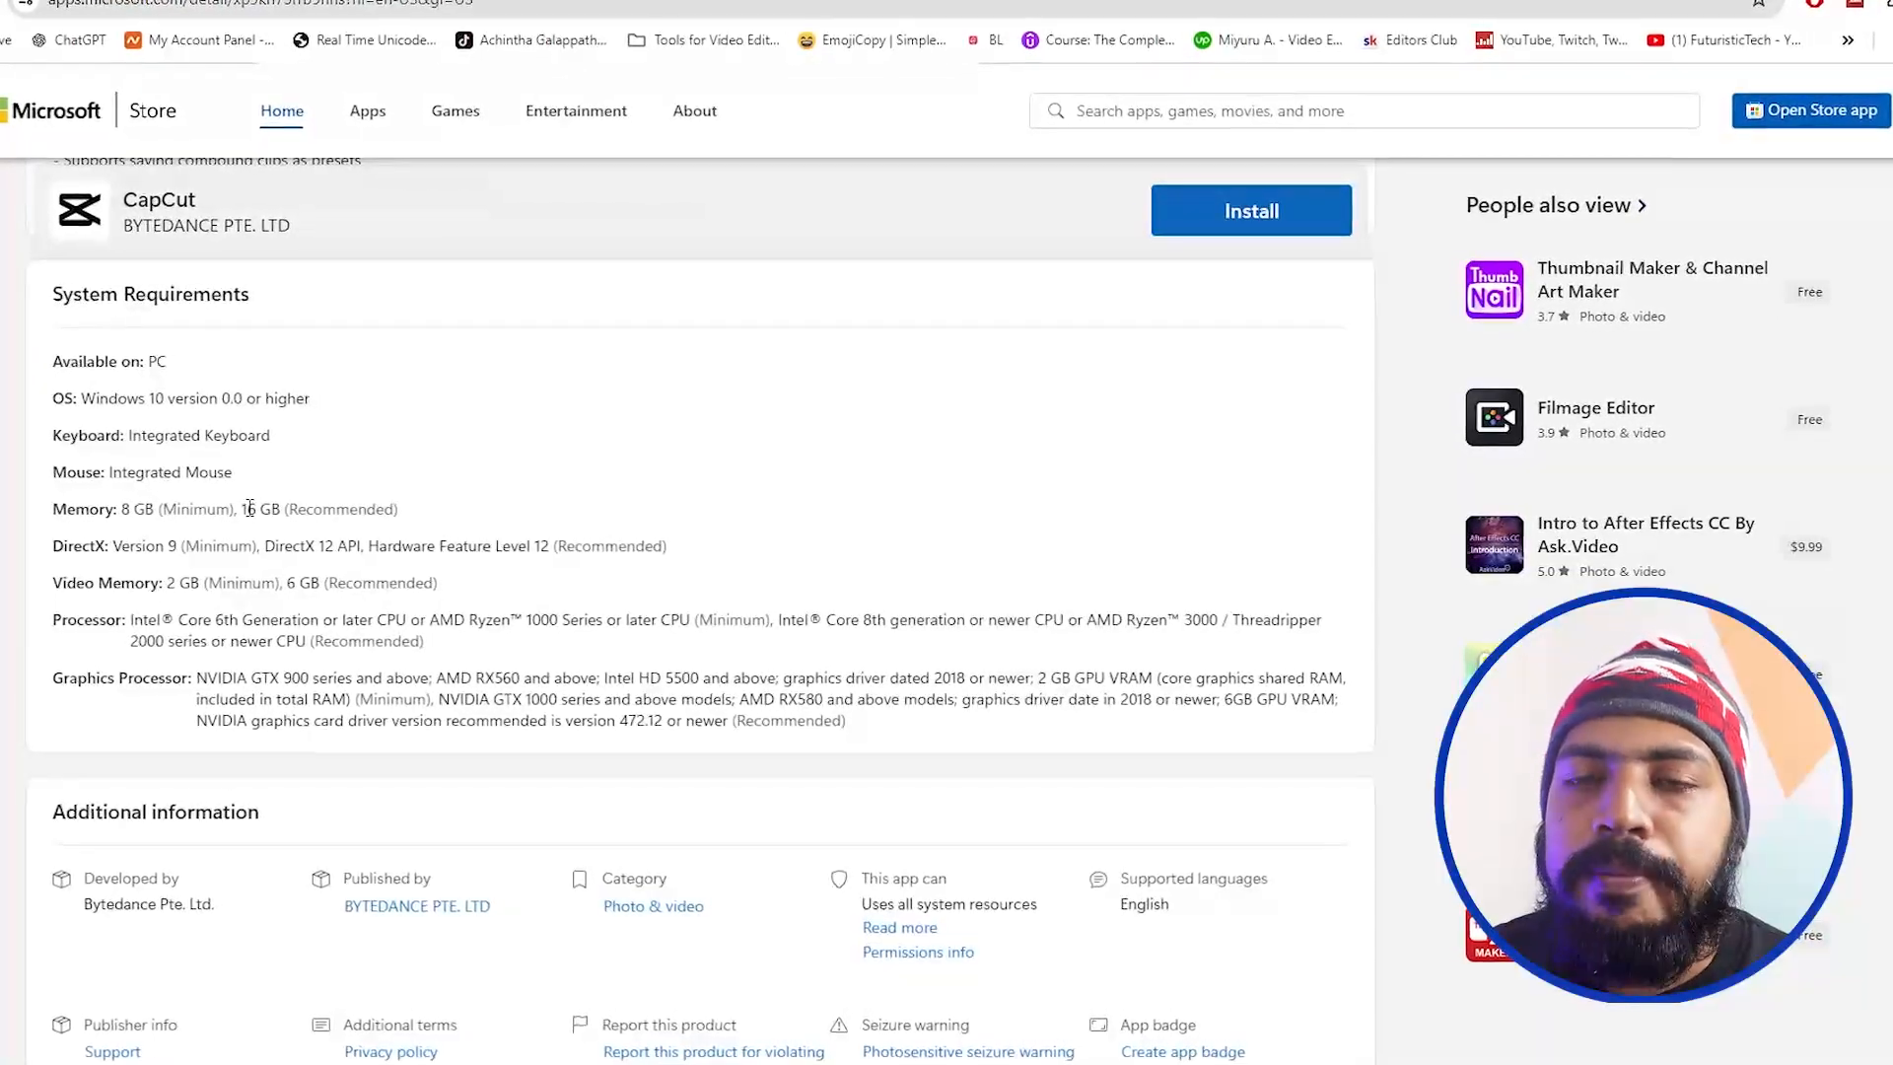
{"action": "scroll", "coordinate": [250, 533], "scroll_direction": "down", "scroll_amount": 1}
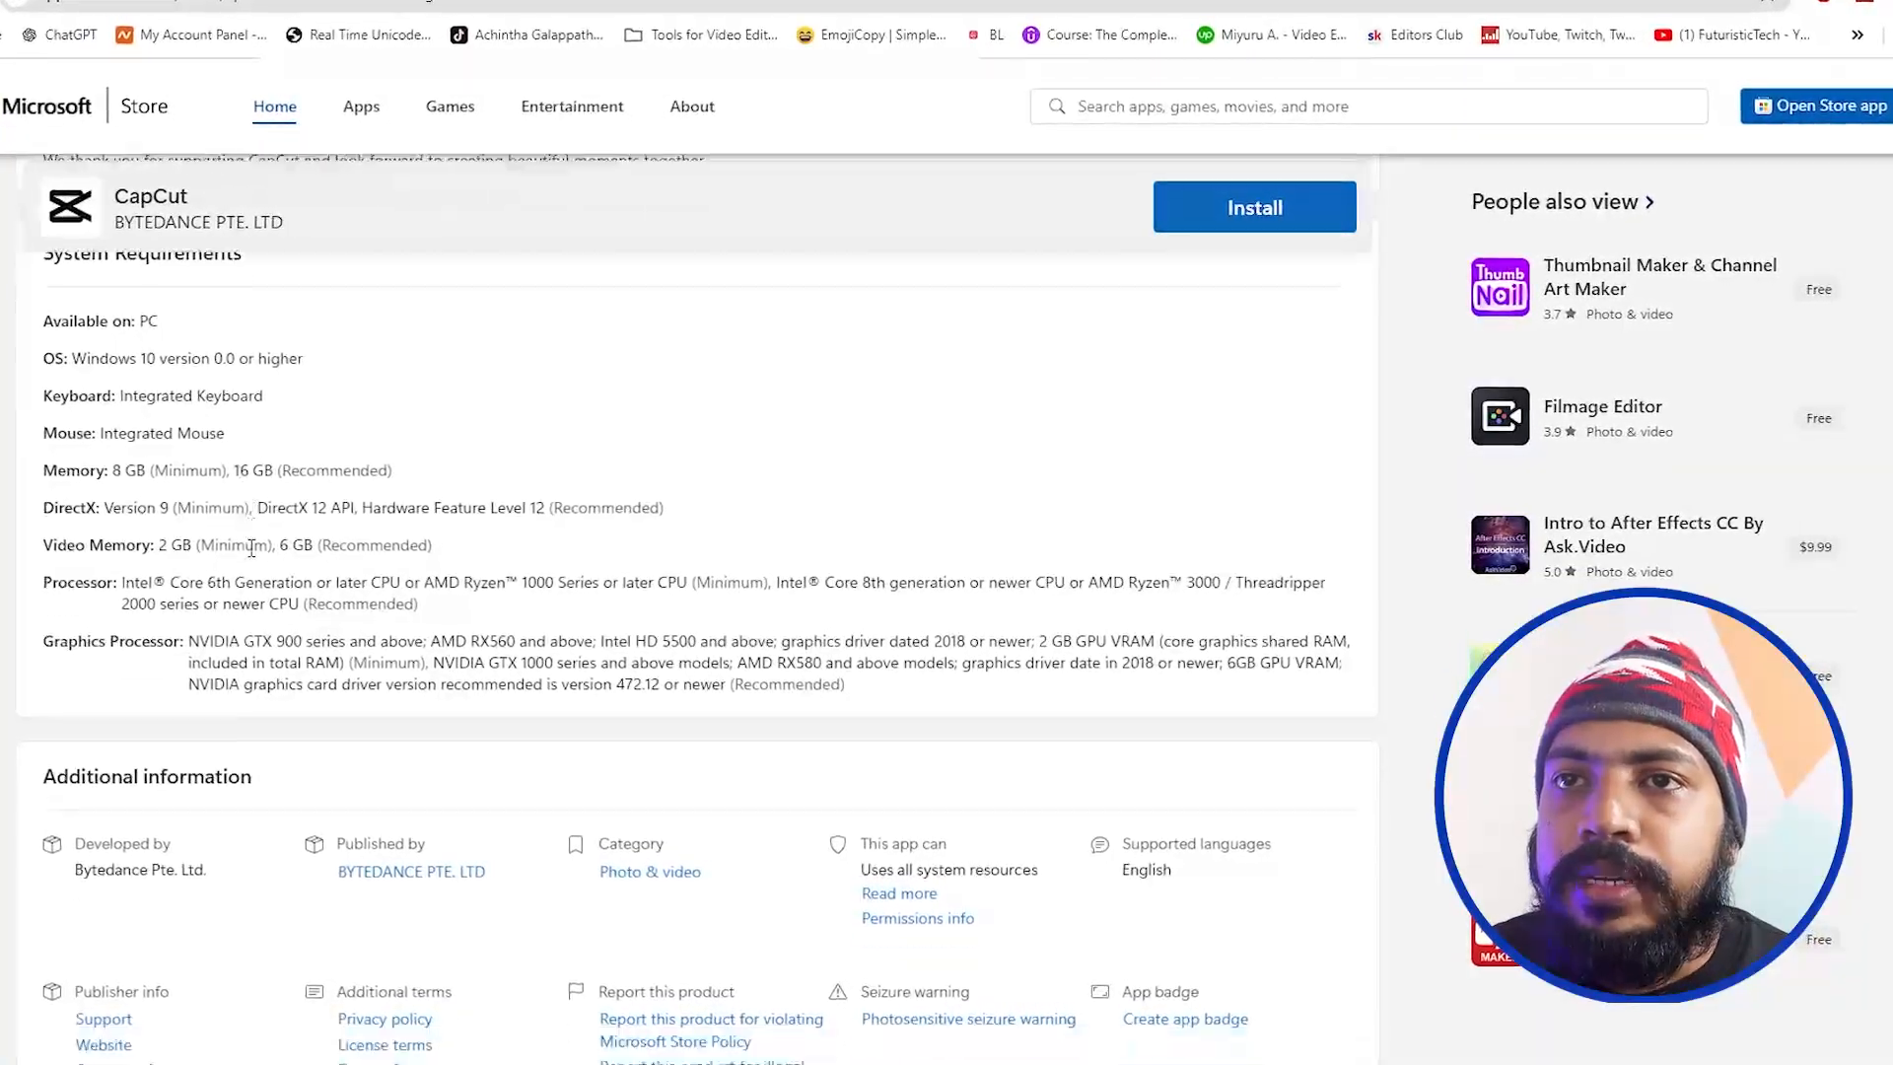
{"action": "scroll", "coordinate": [250, 549], "scroll_direction": "down", "scroll_amount": 2}
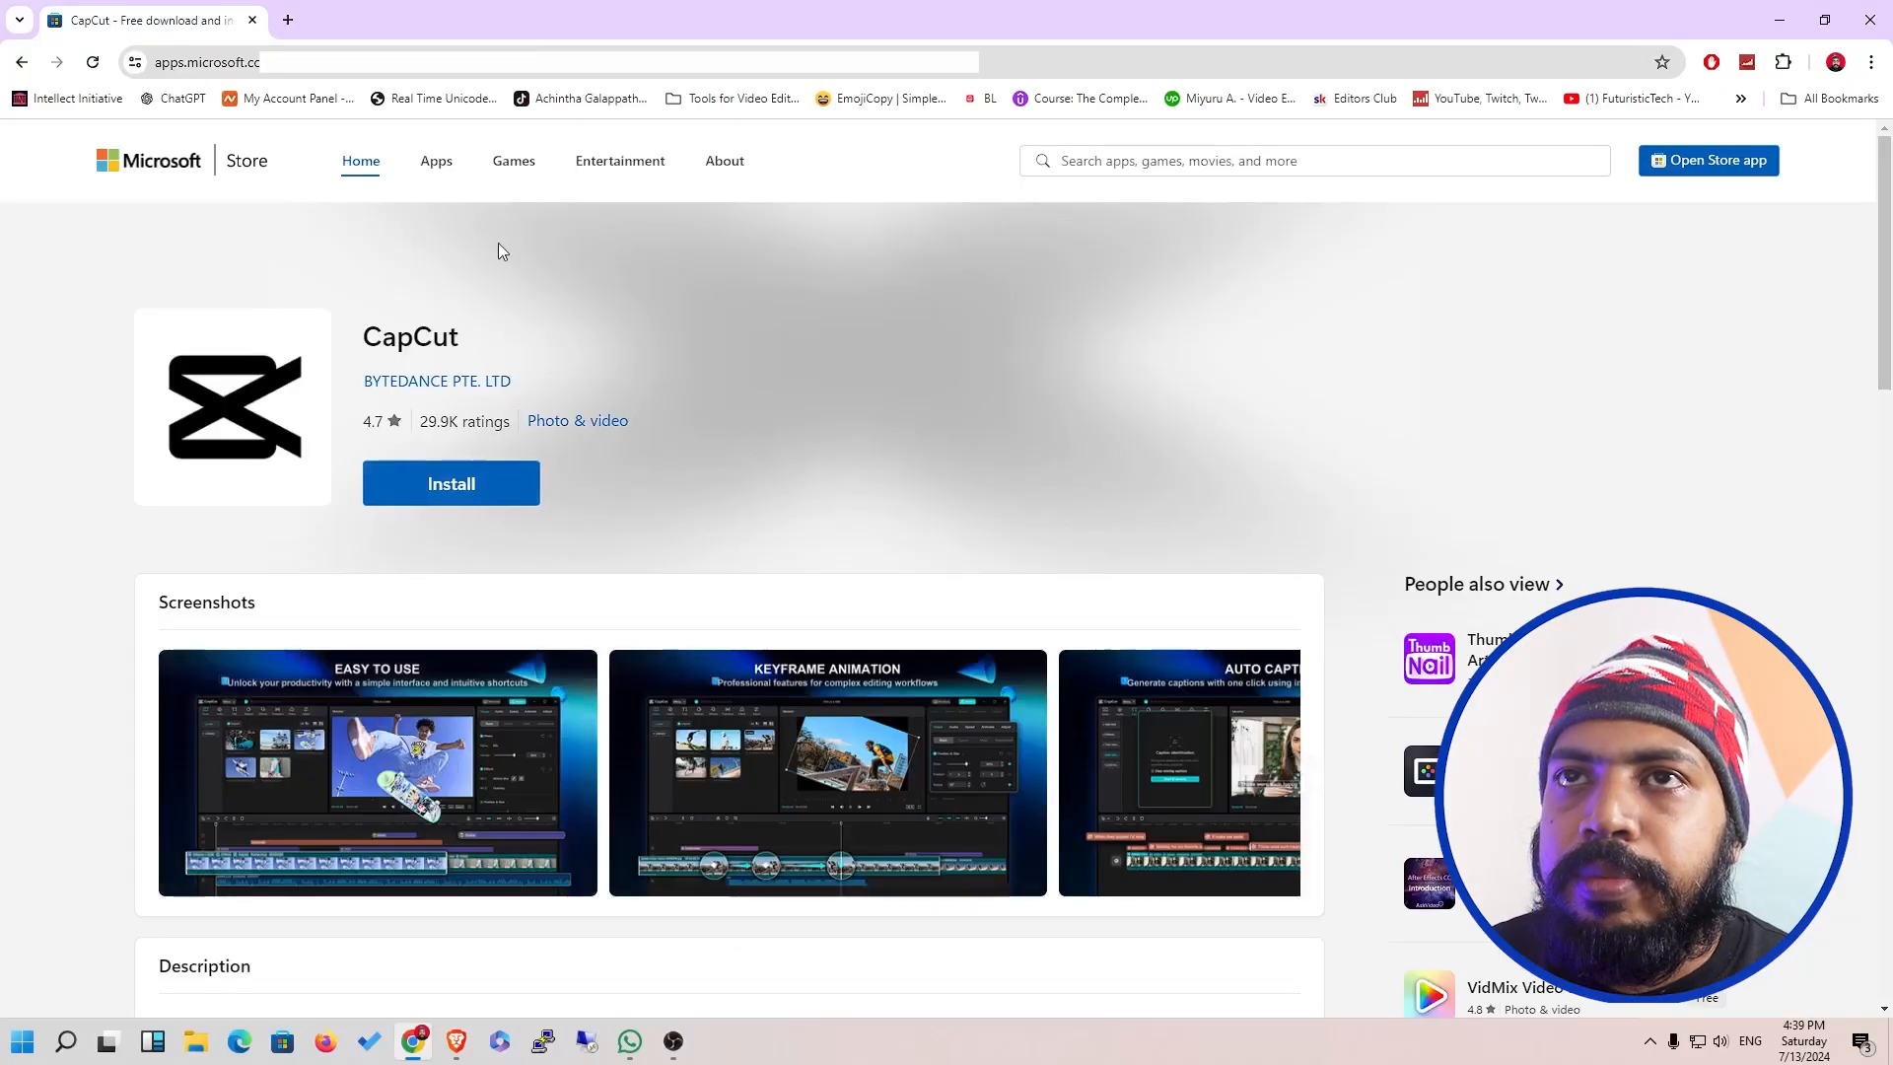
Search Google for "capcut pc download" in a new browser tab.
{"action": "left_click", "coordinate": [288, 22]}
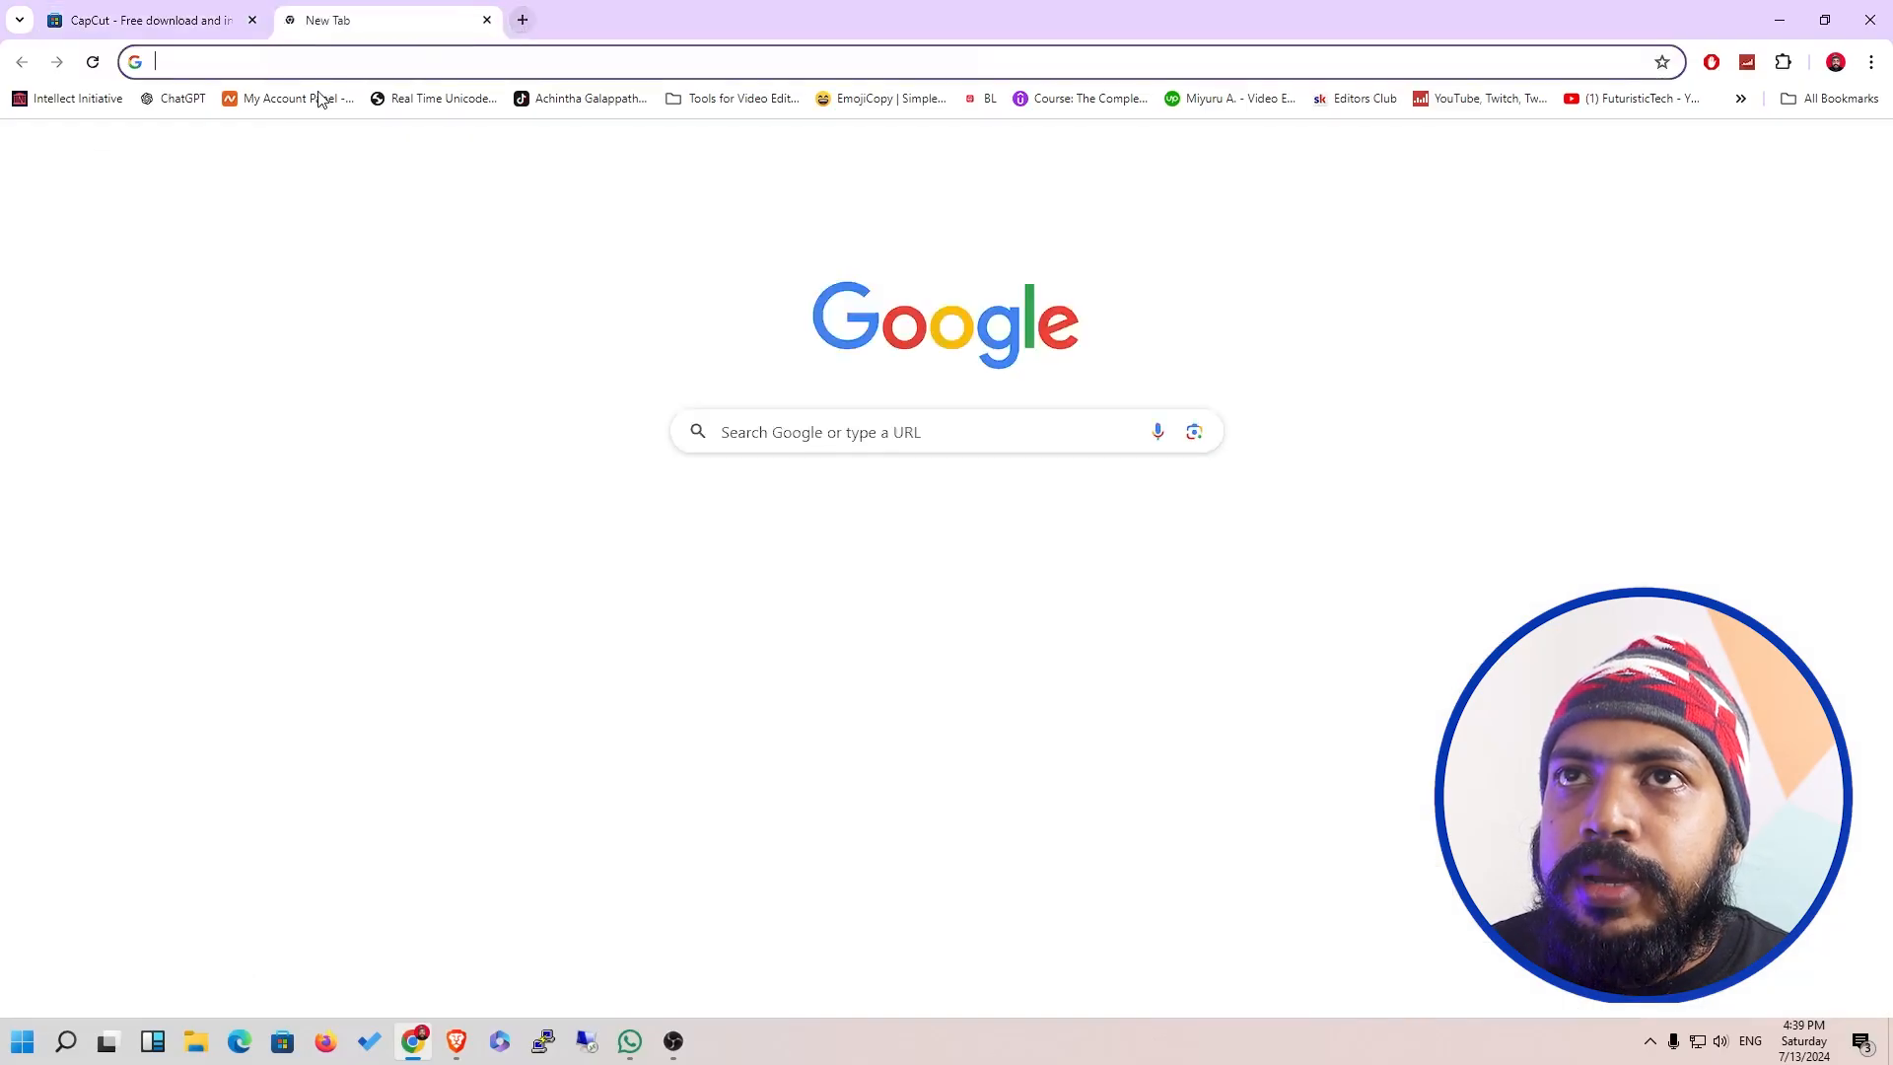
{"action": "type", "text": "c"}
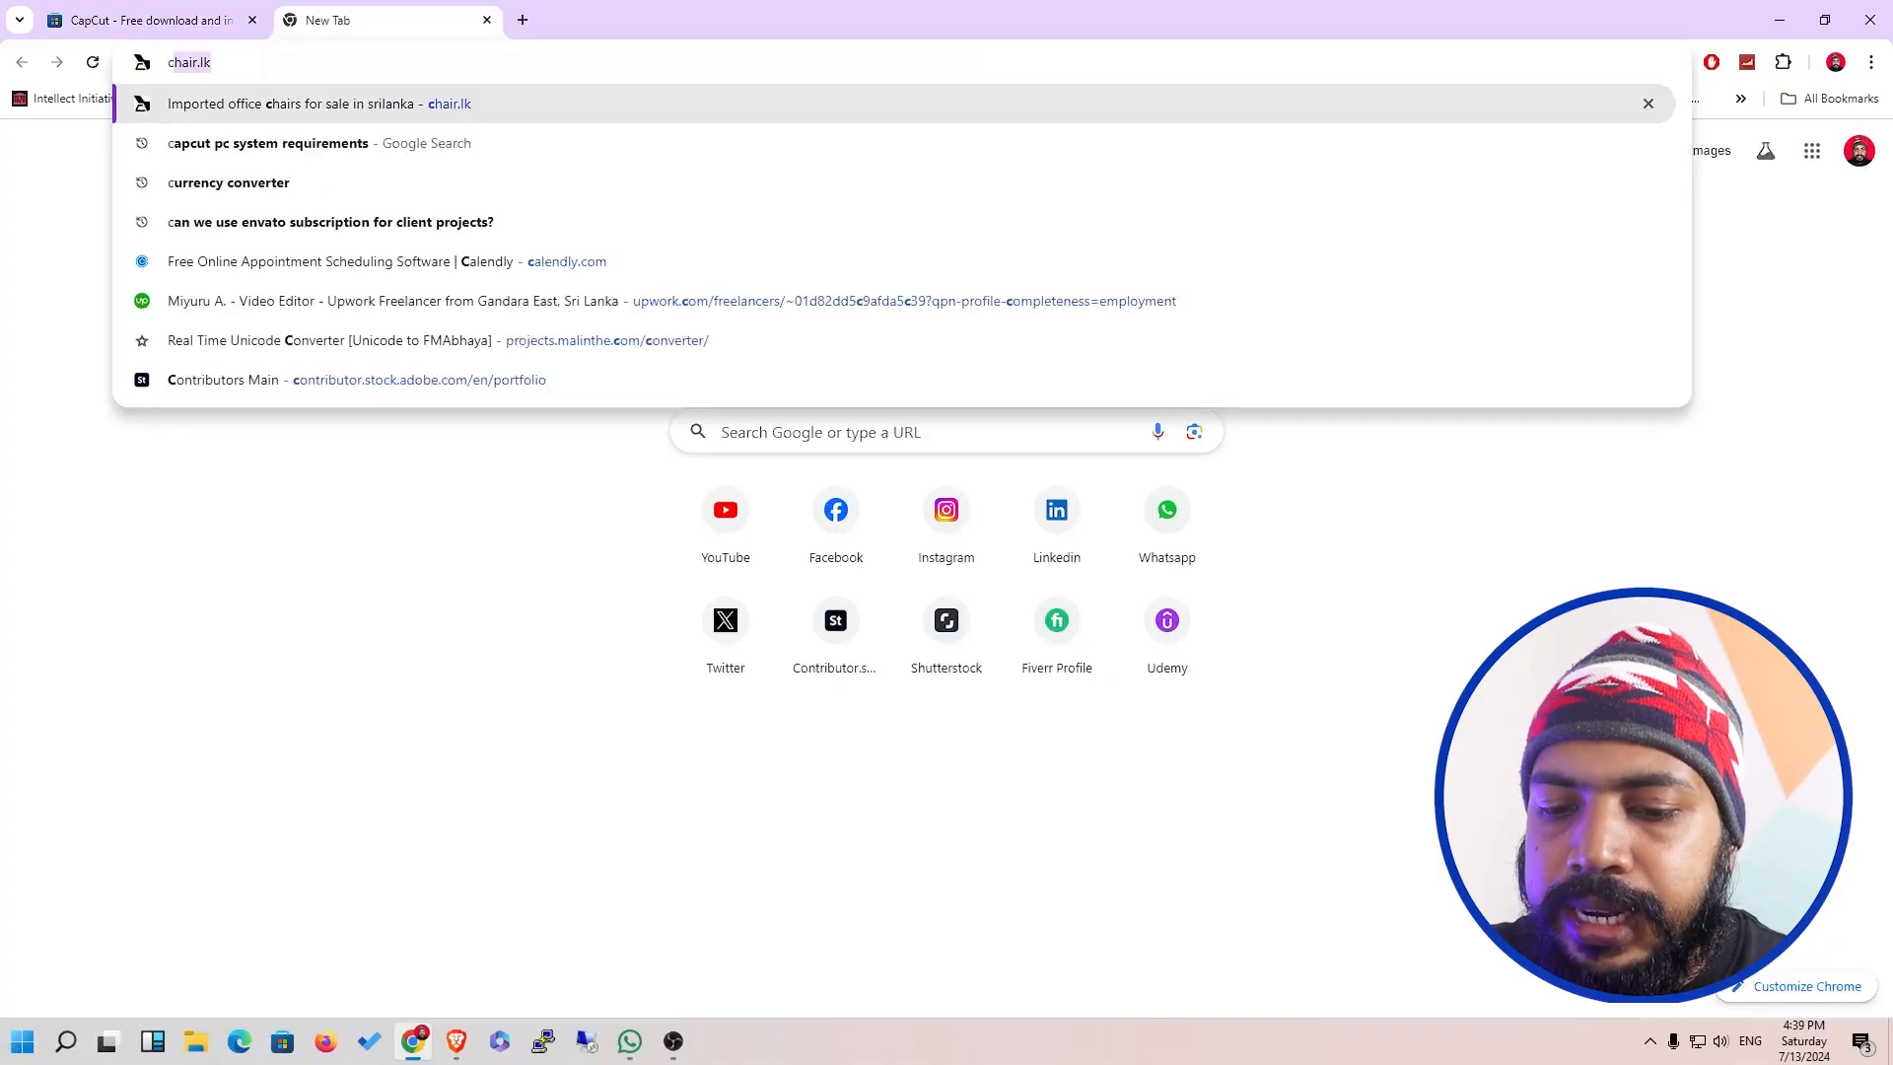
{"action": "type", "text": "apcu"}
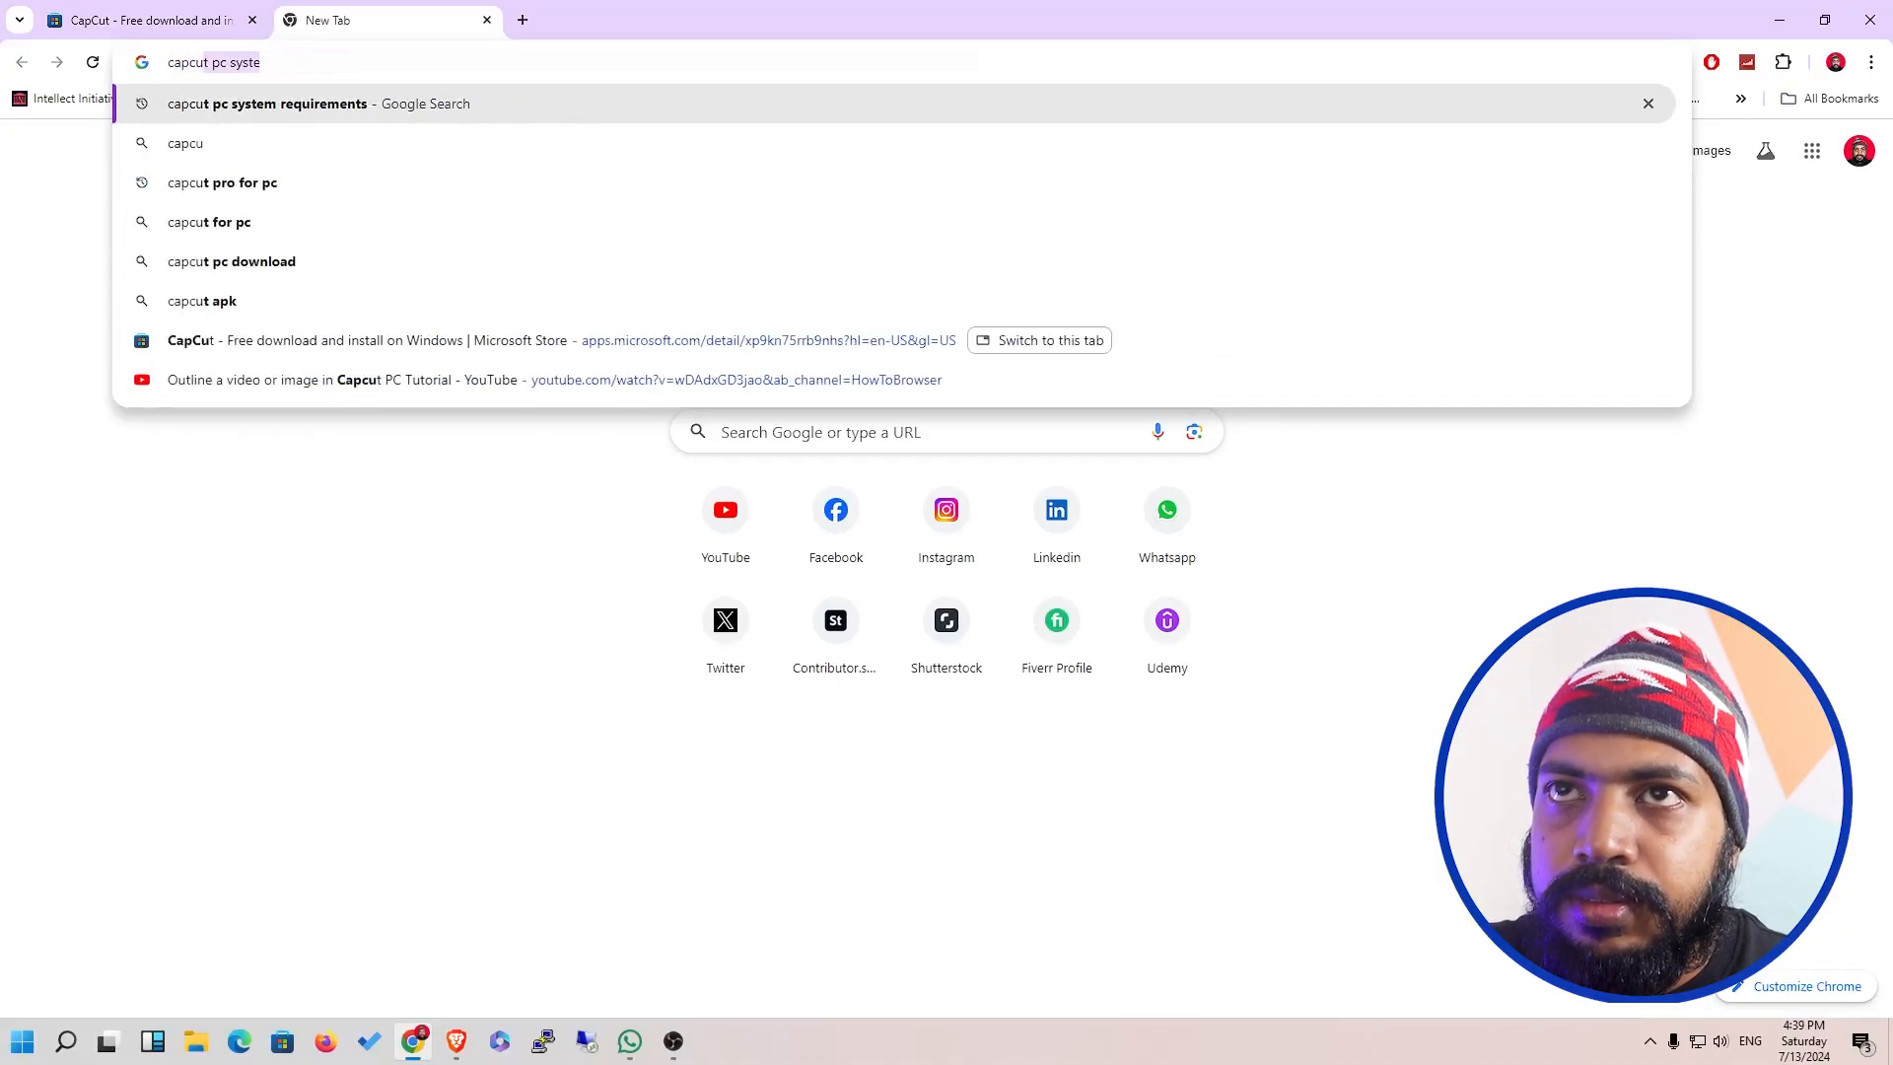
{"action": "type", "text": "t pc "}
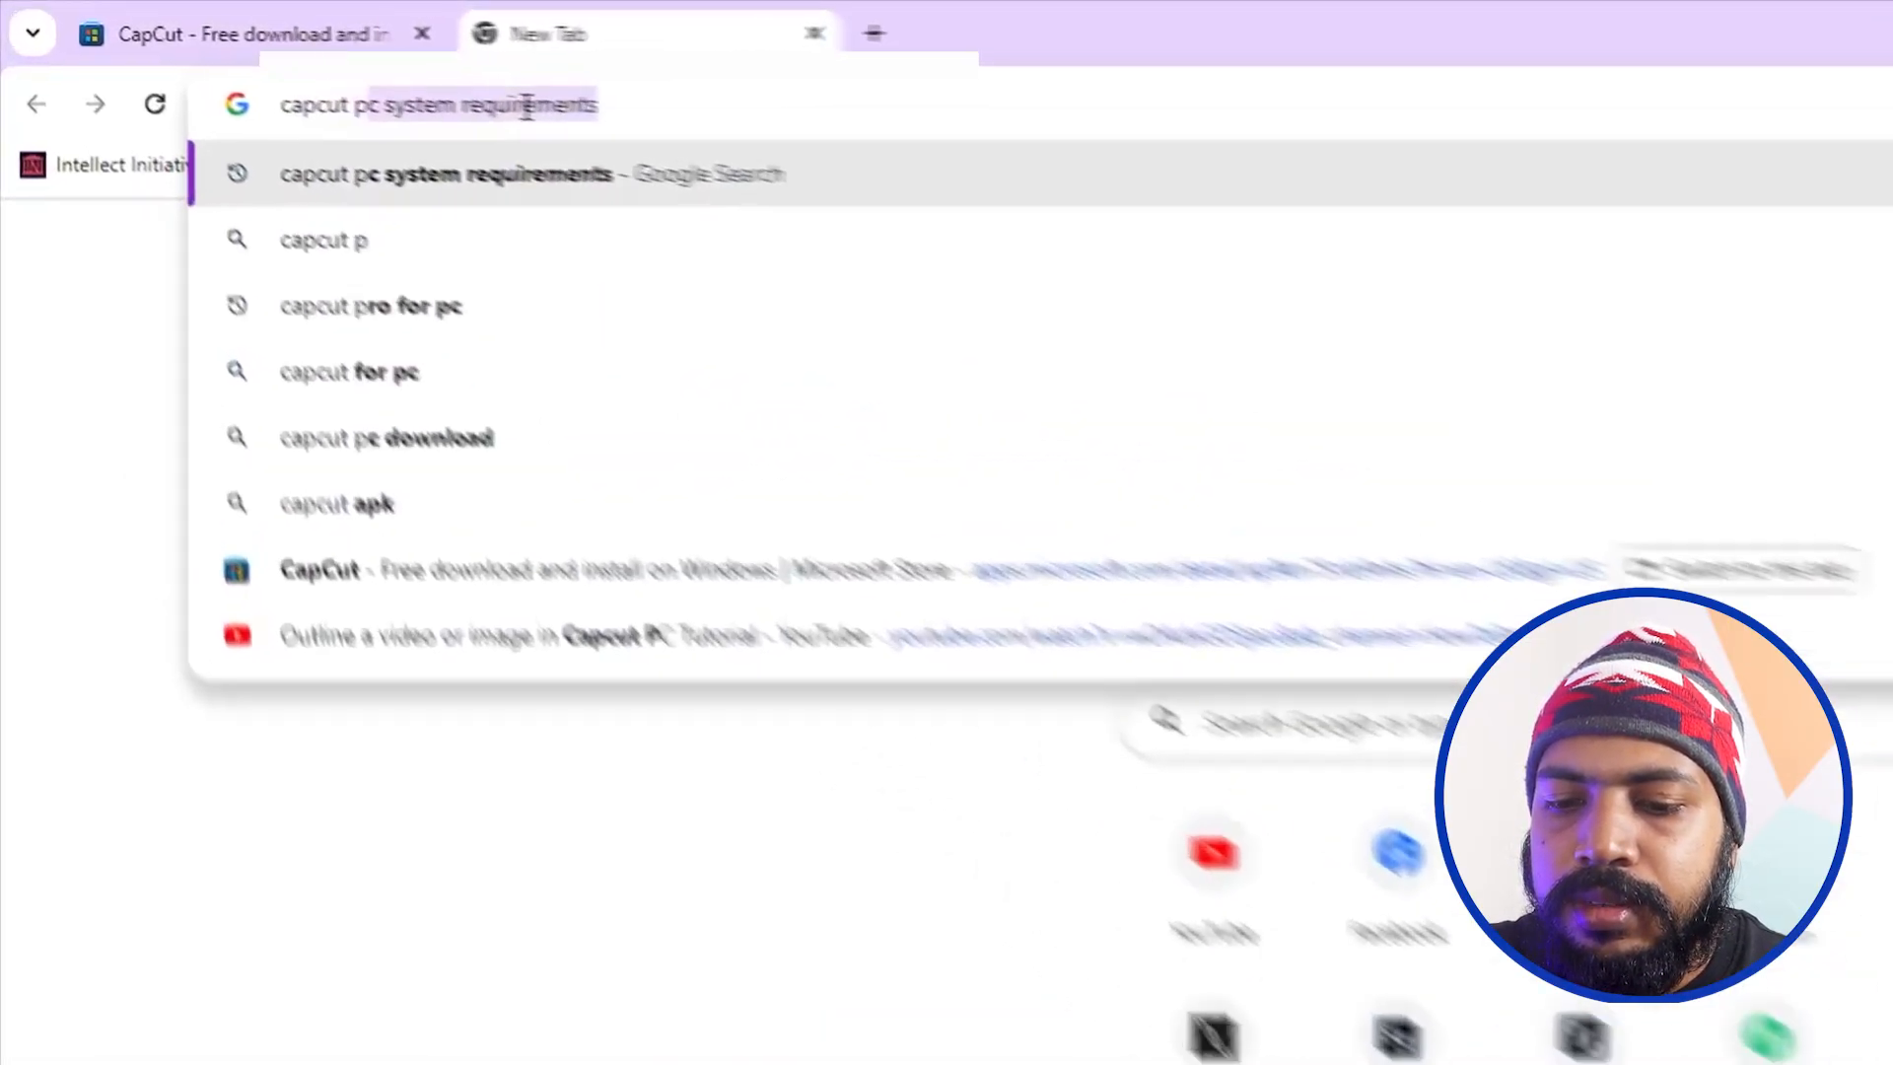
{"action": "type", "text": "dow"}
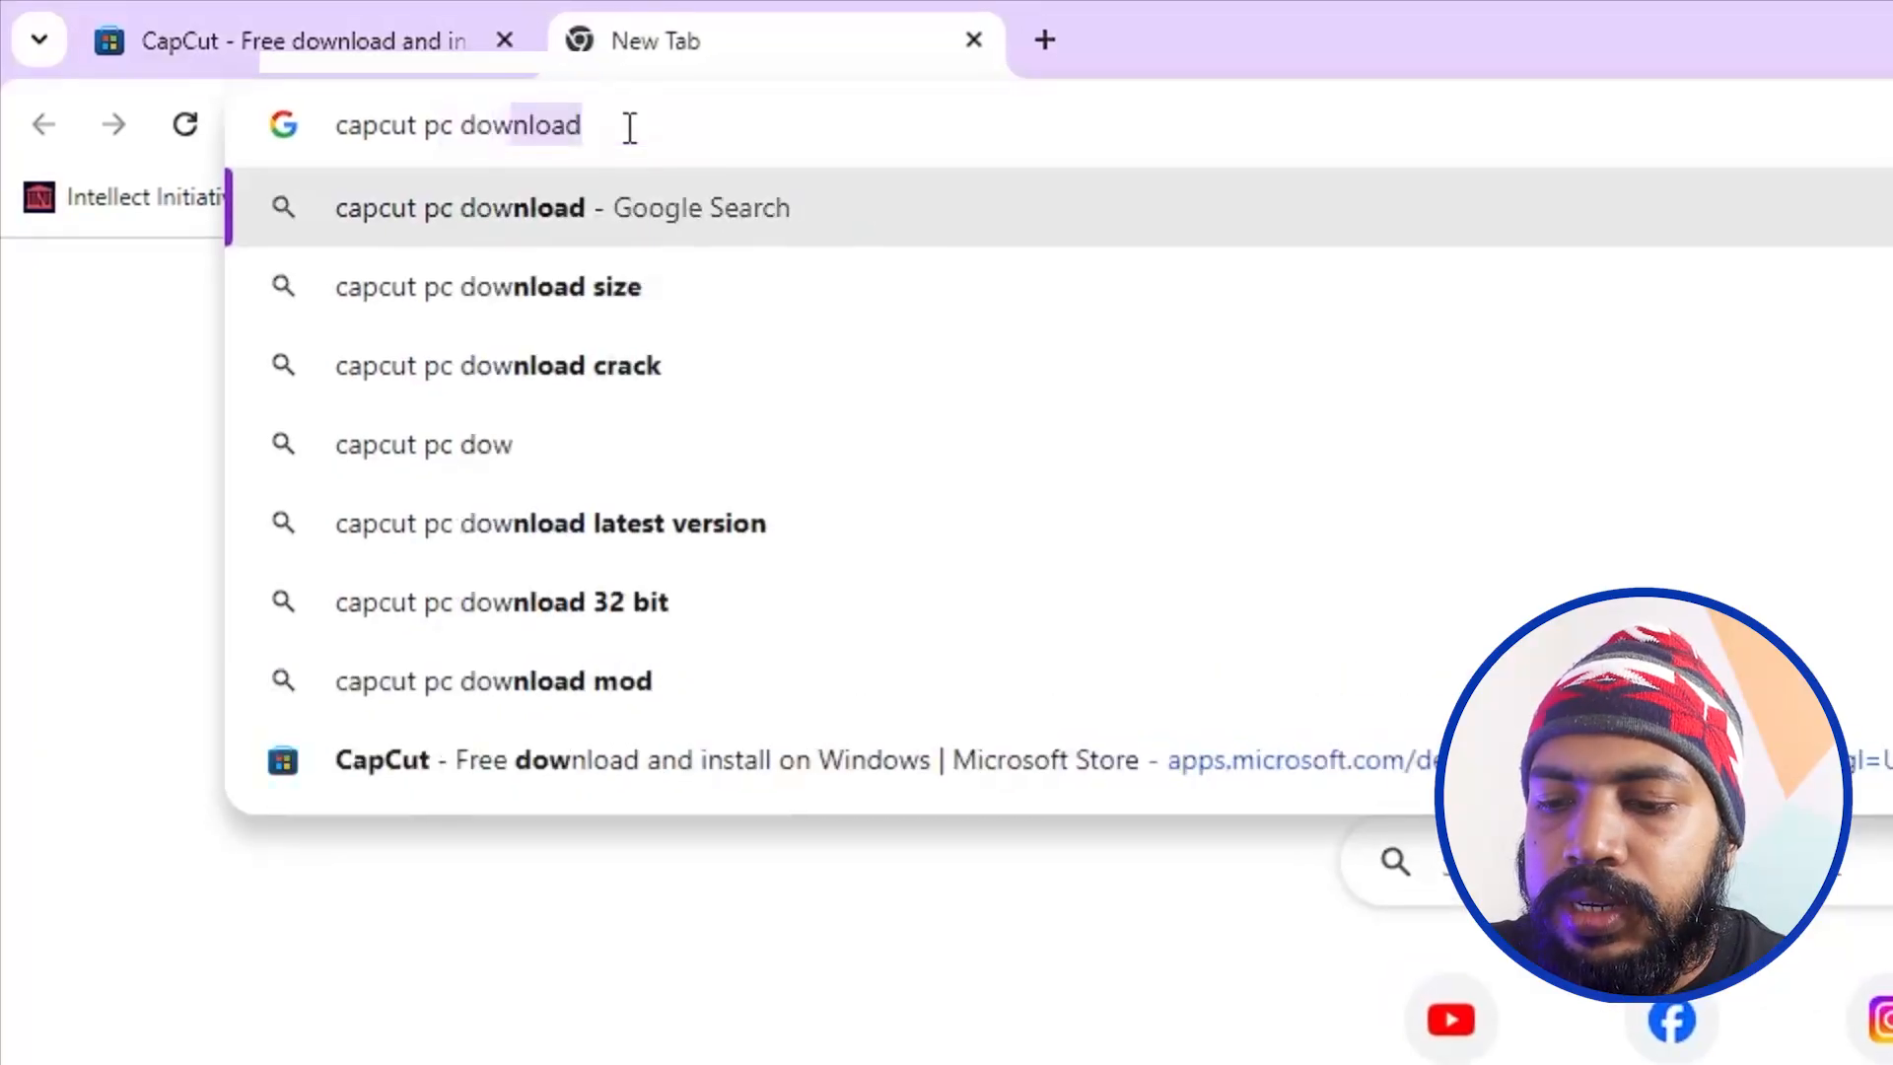
{"action": "type", "text": "nload"}
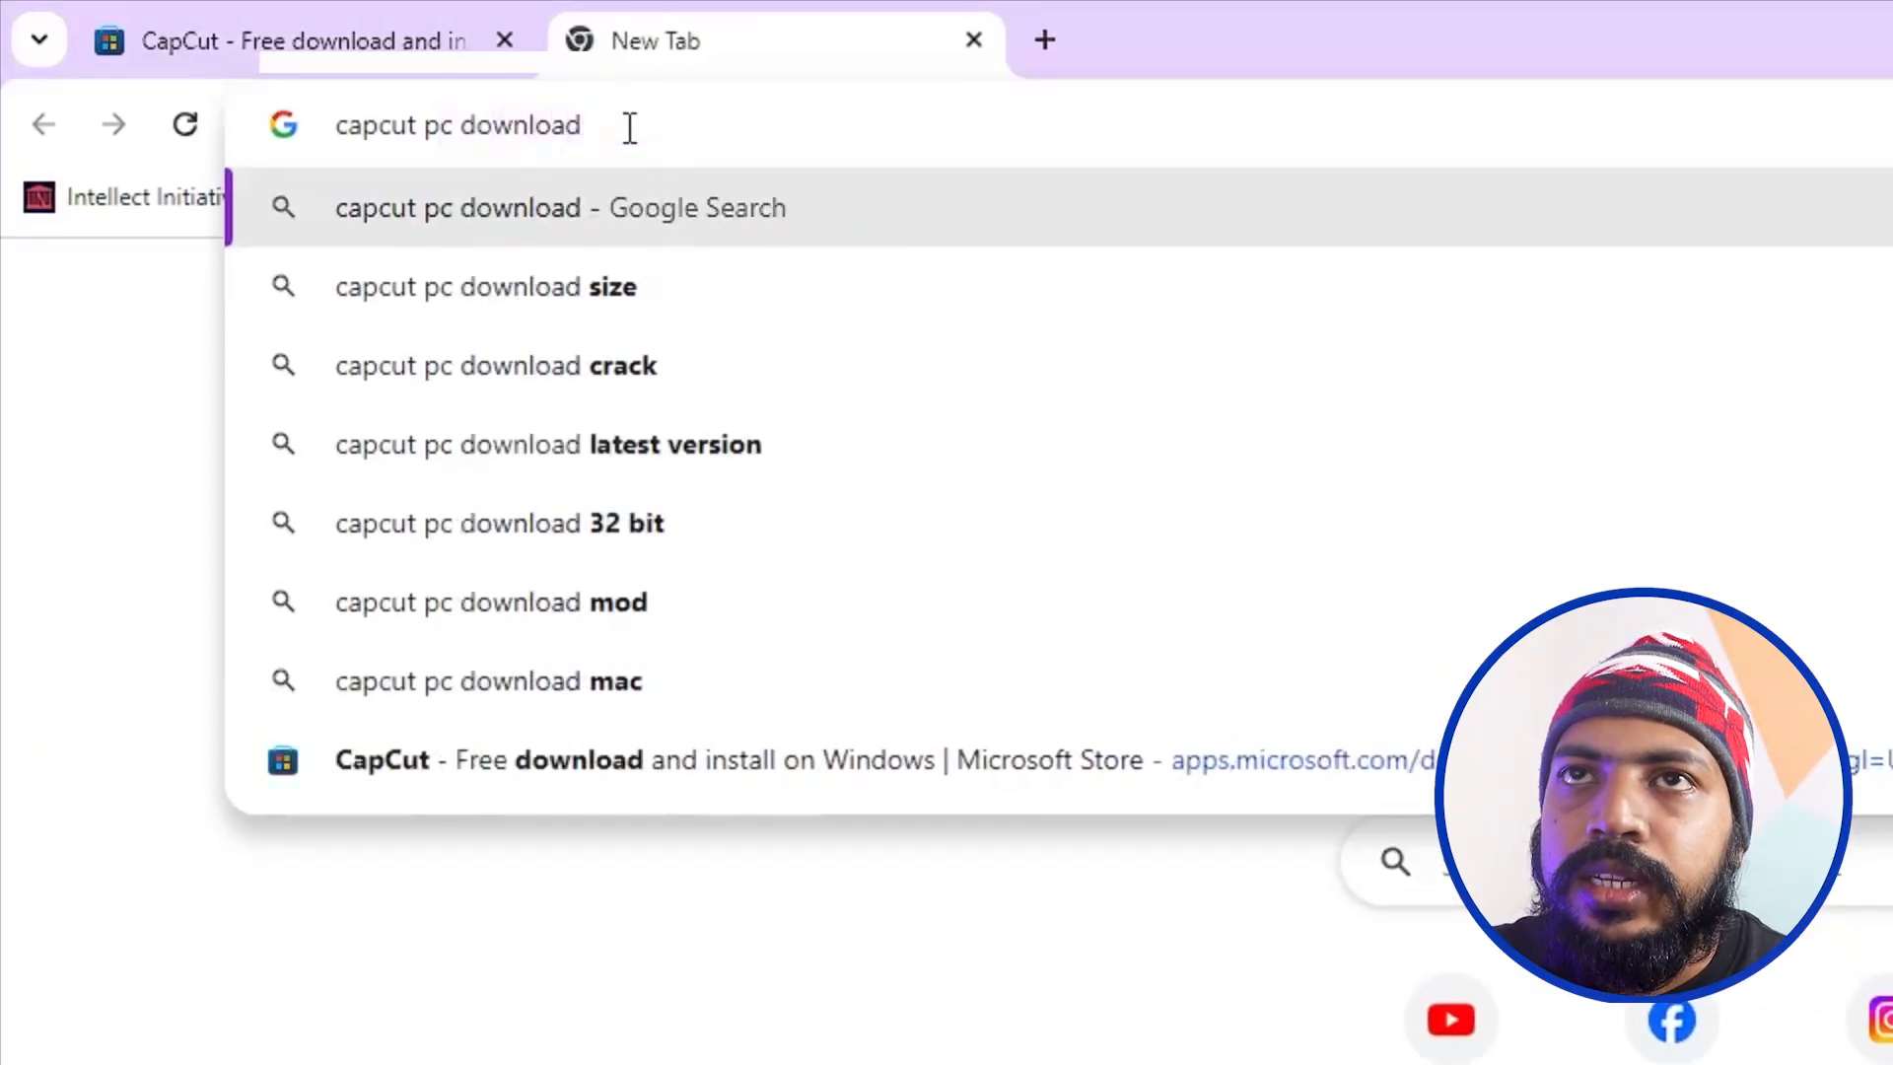
{"action": "key", "text": "Return"}
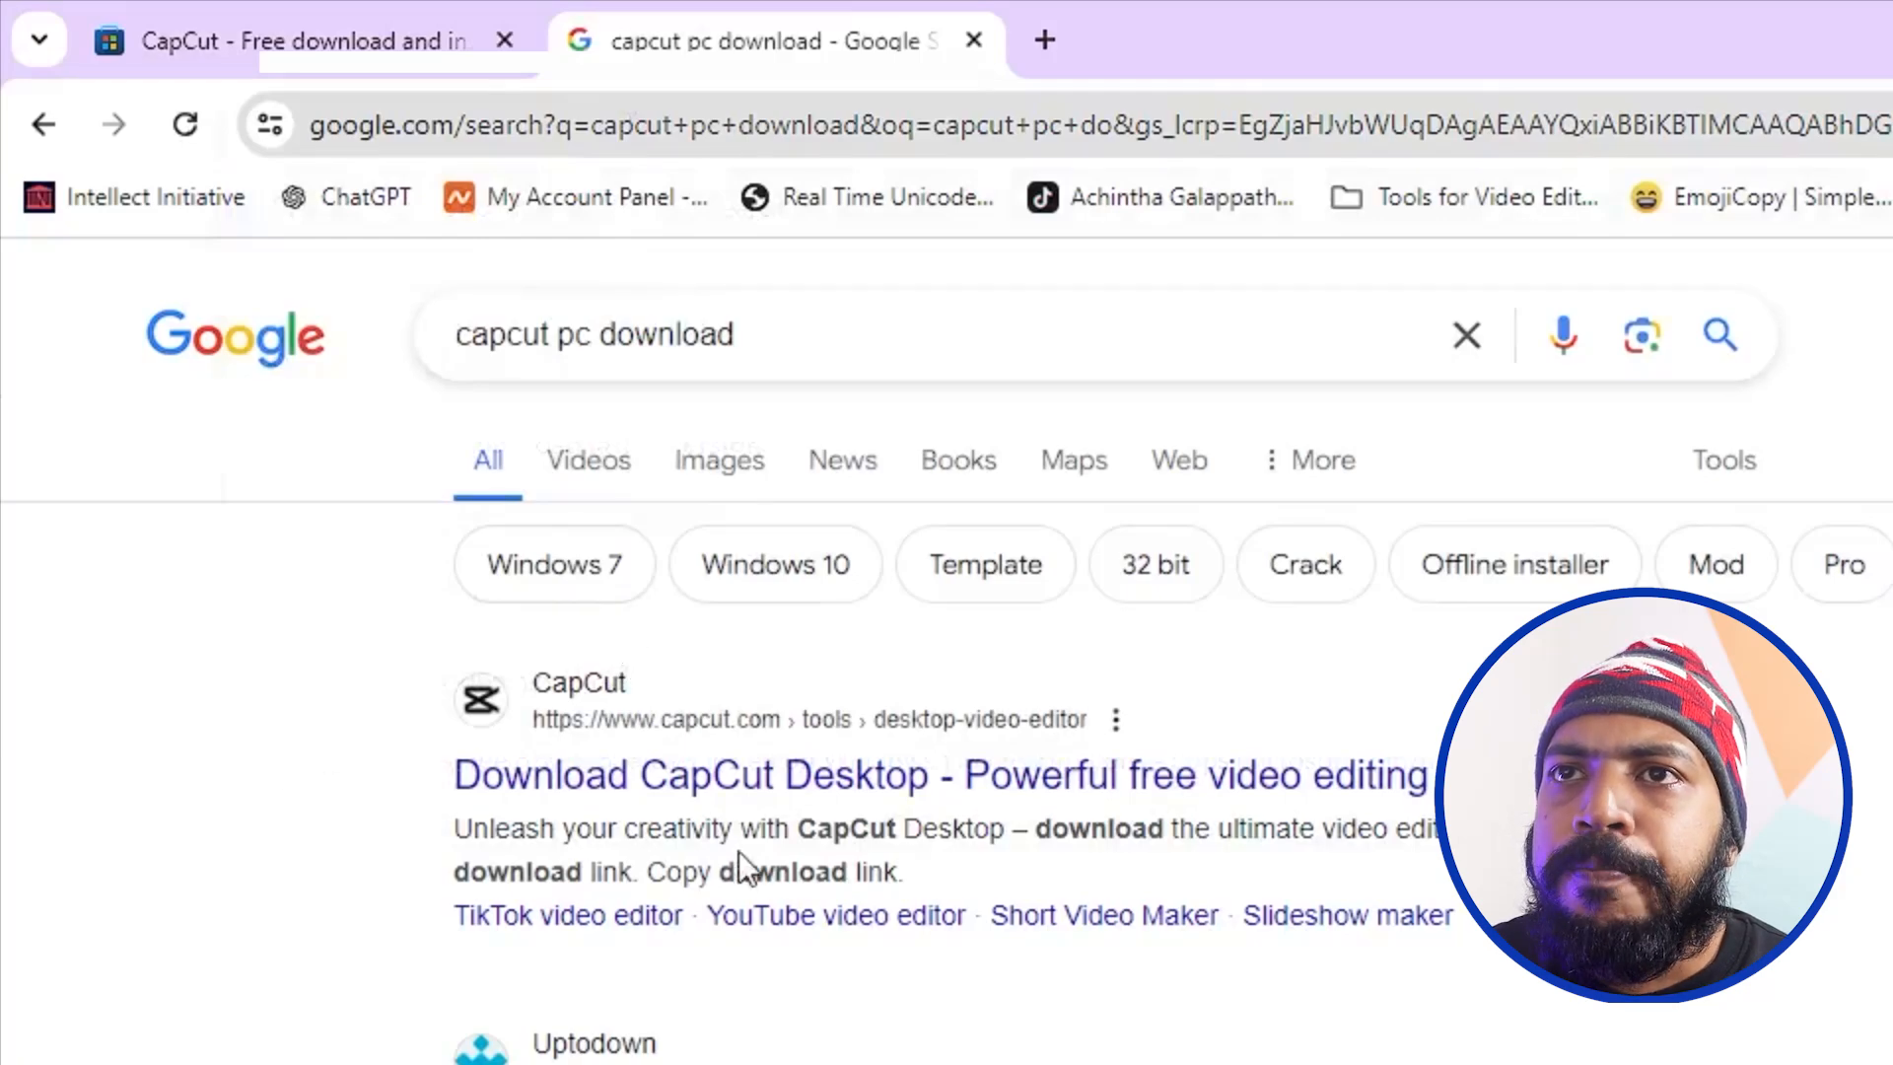
Open the Download CapCut Desktop result from capcut.com in a new tab and dismiss the Google sign-in prompt.
{"action": "right_click", "coordinate": [725, 784]}
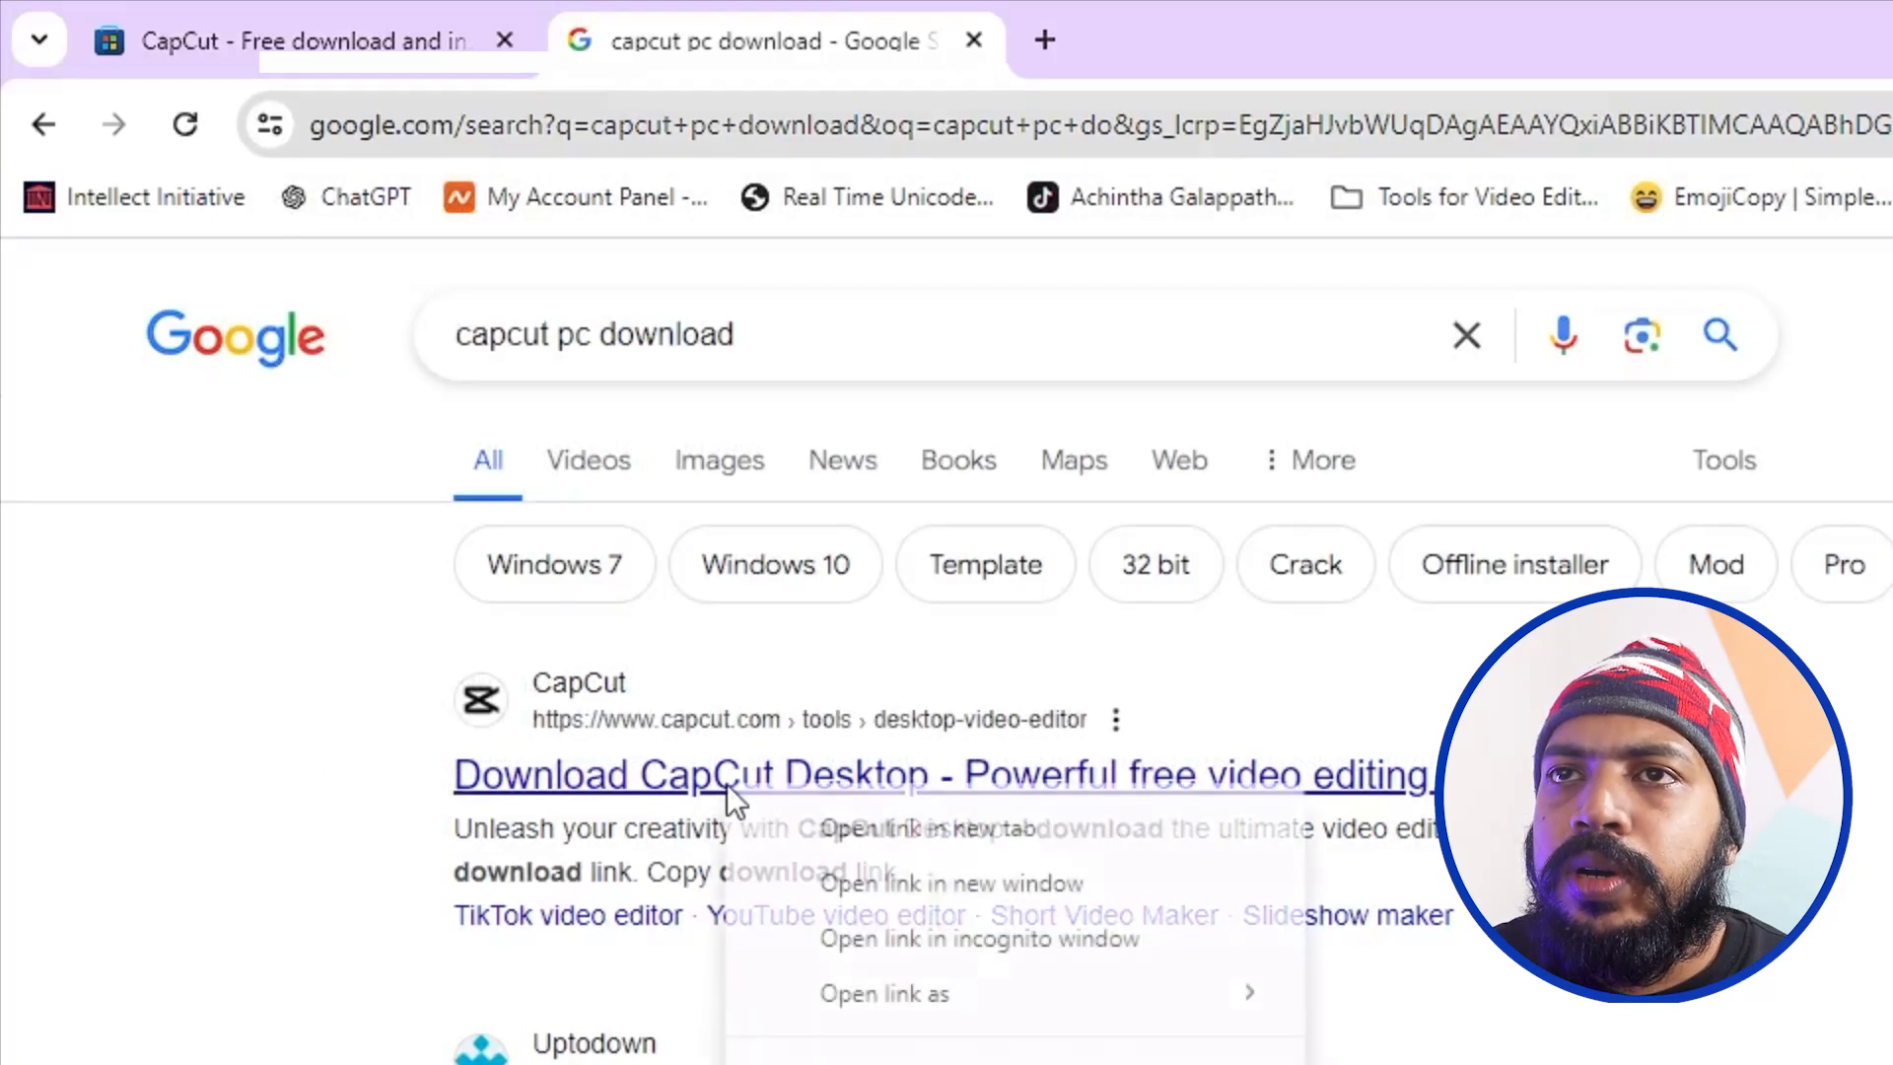
{"action": "left_click", "coordinate": [872, 833]}
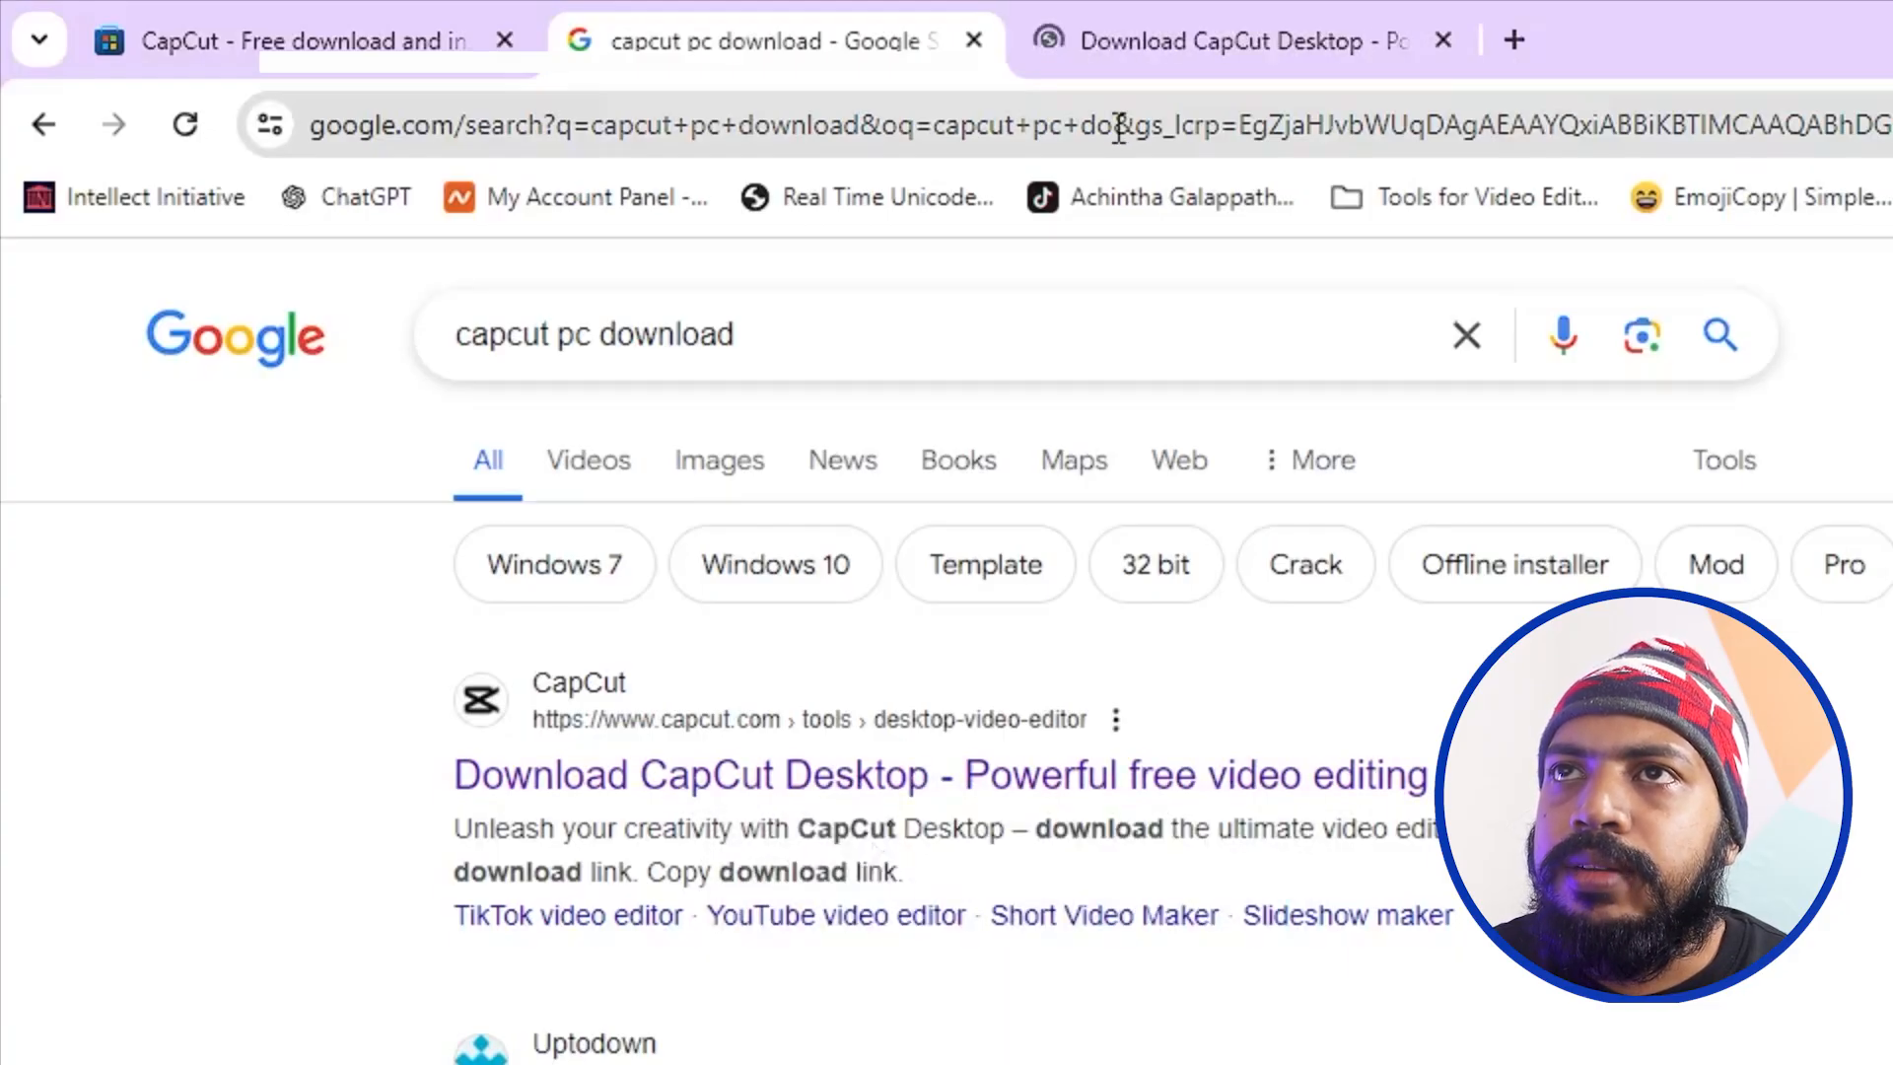
{"action": "left_click", "coordinate": [1134, 44]}
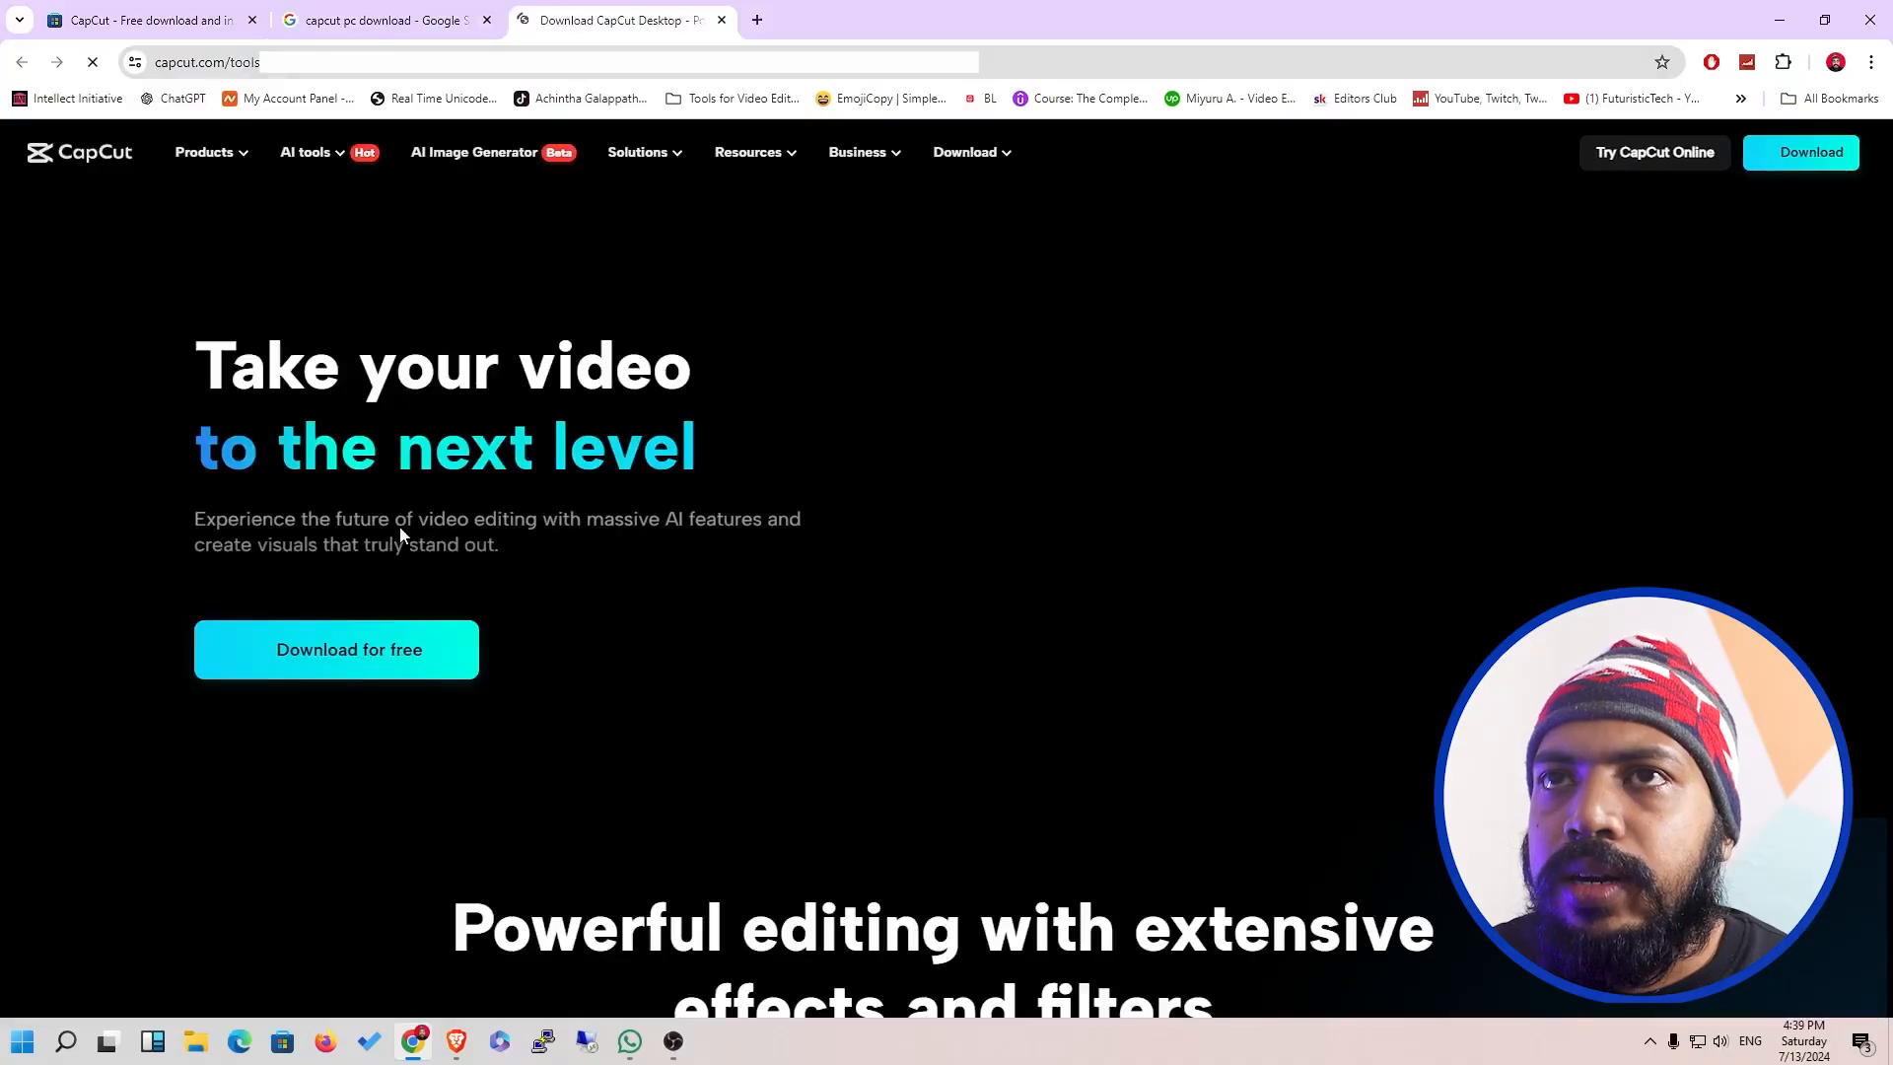
{"action": "scroll", "coordinate": [399, 528], "scroll_direction": "down", "scroll_amount": 2}
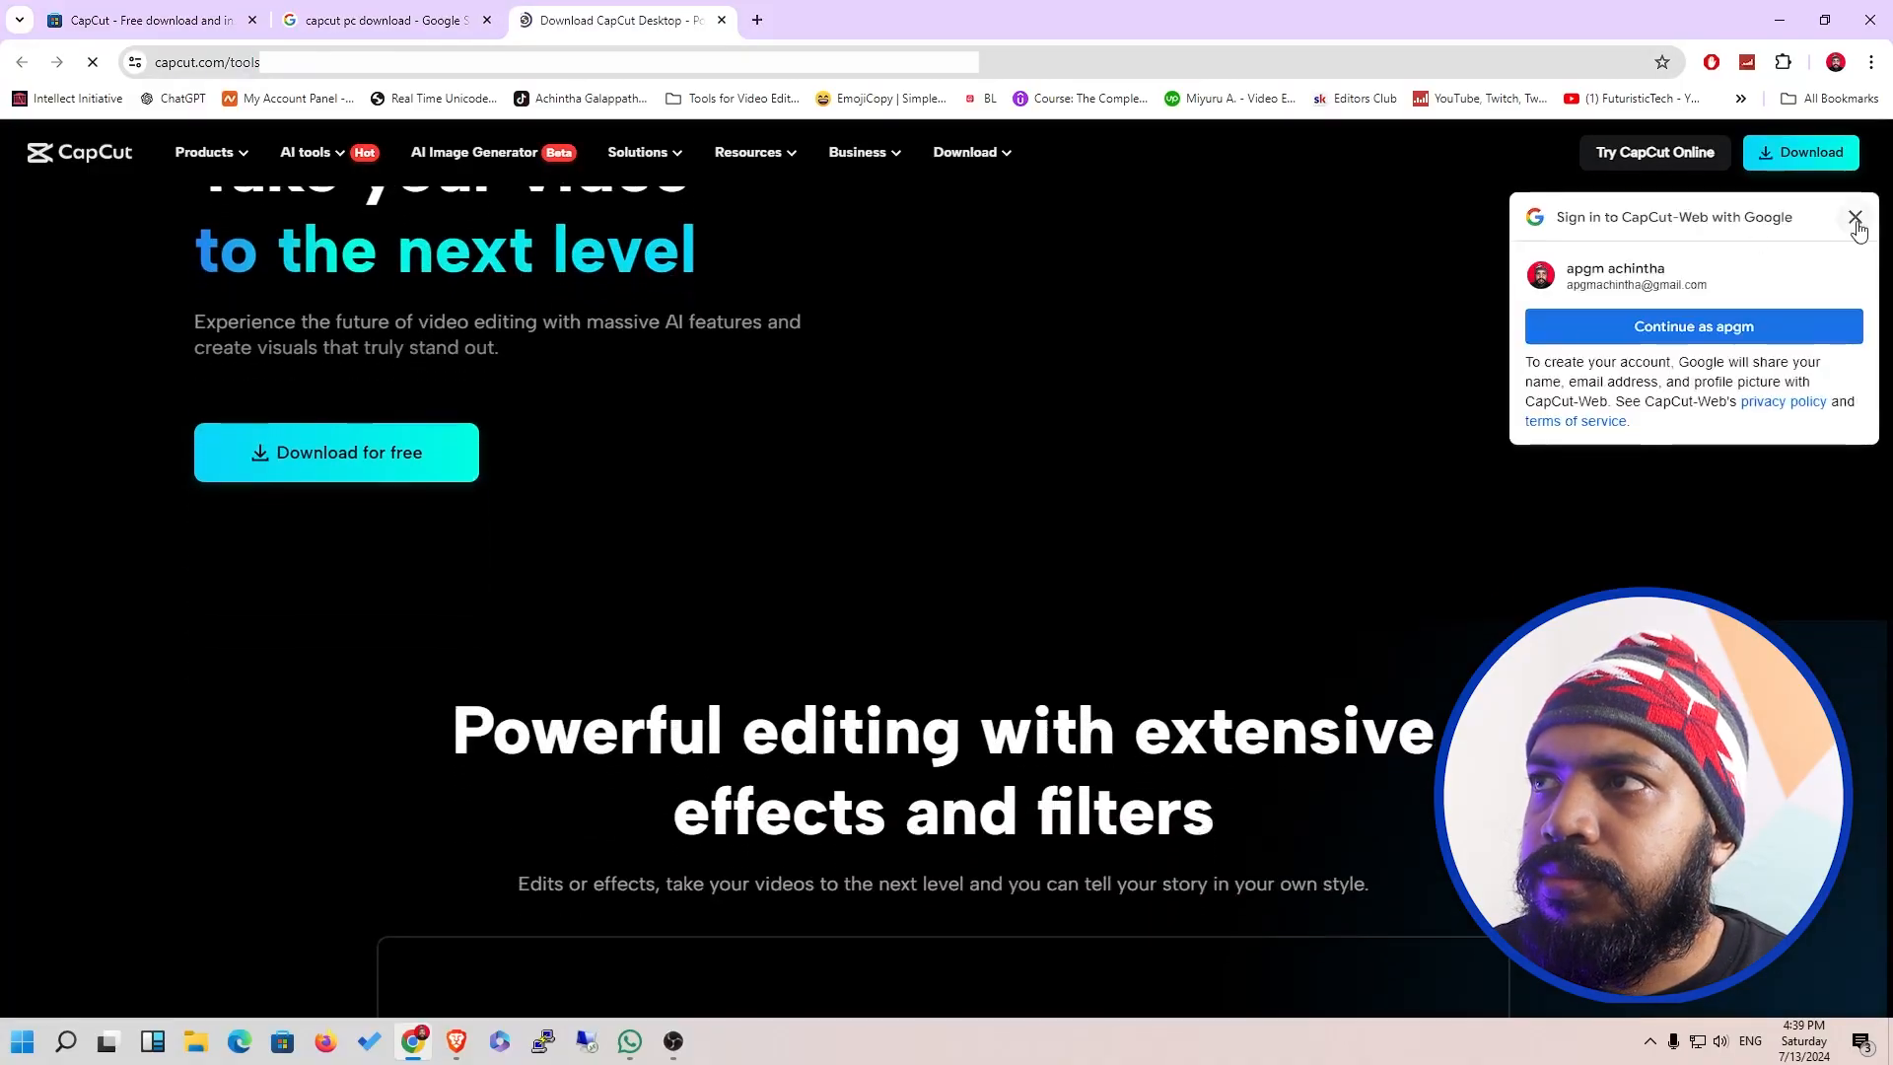
{"action": "left_click", "coordinate": [1855, 217]}
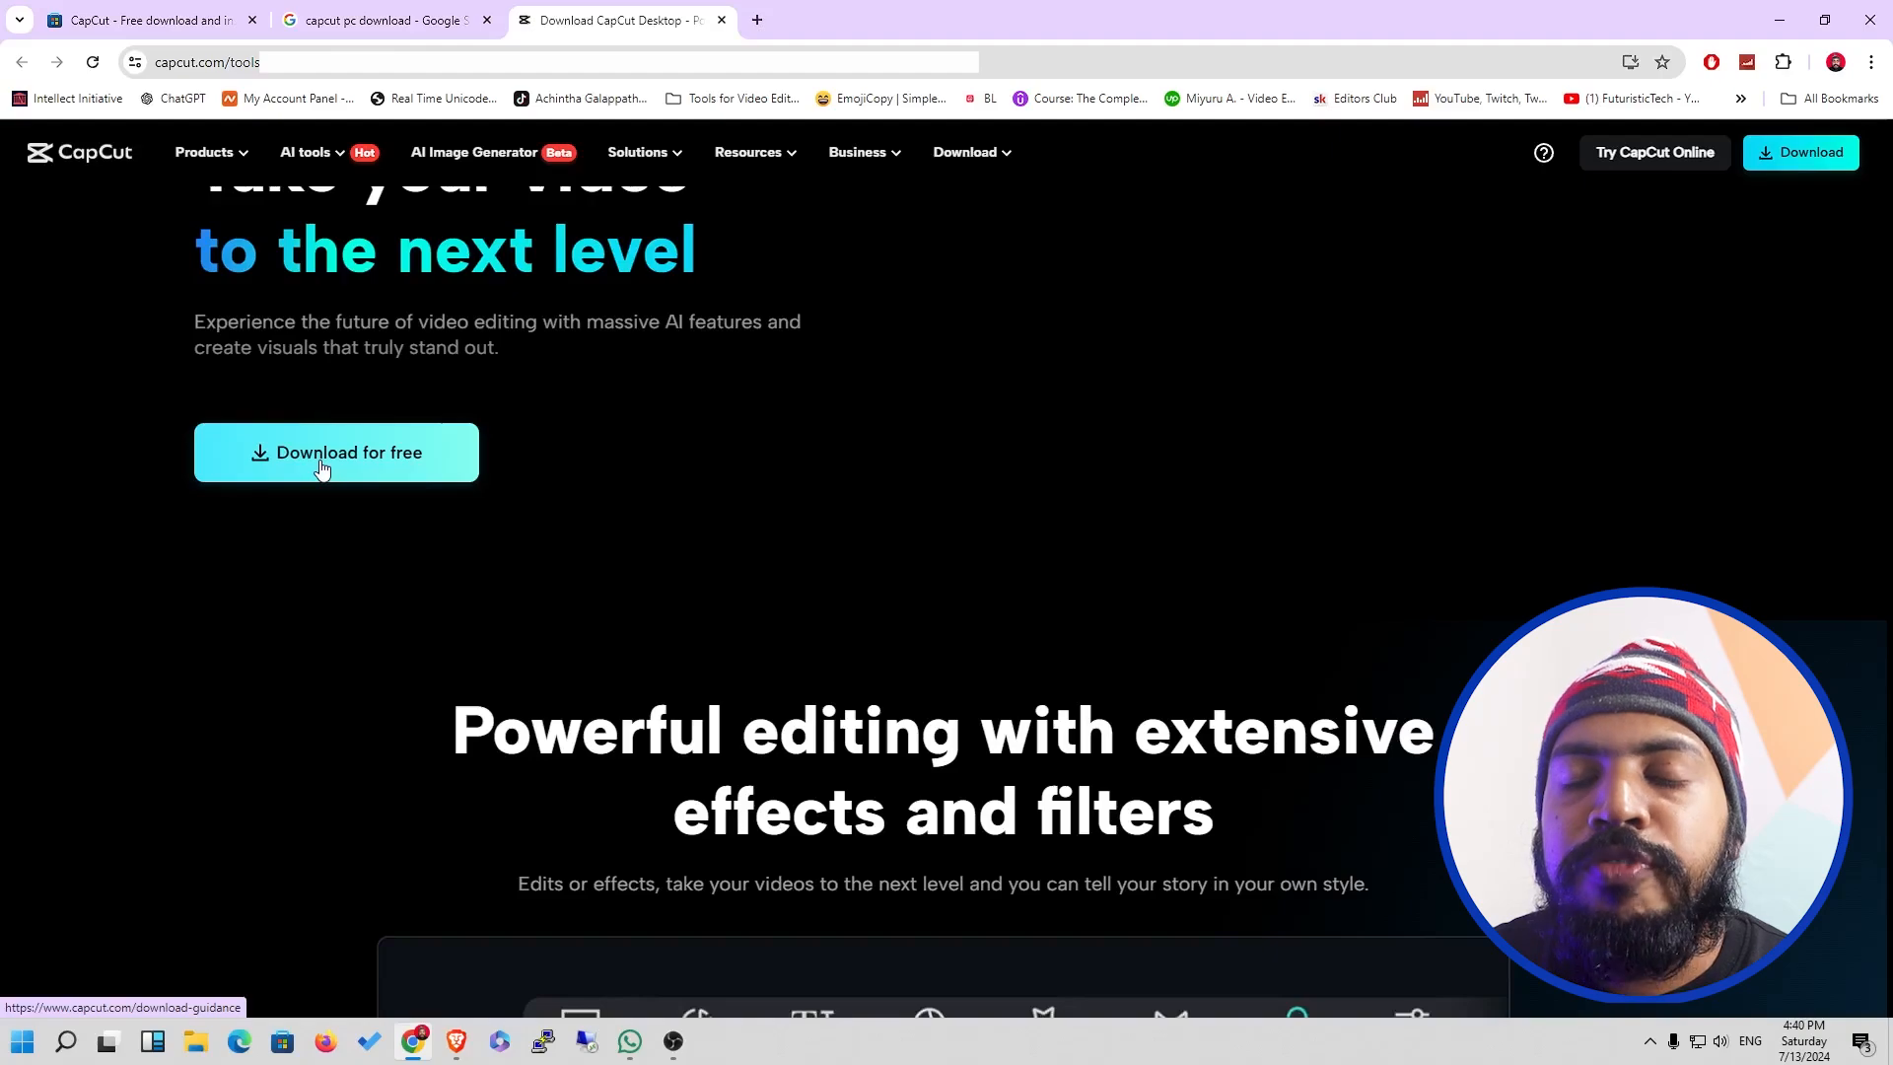
Download the free CapCut desktop installer and save it in the Downloads folder.
{"action": "left_click", "coordinate": [322, 463]}
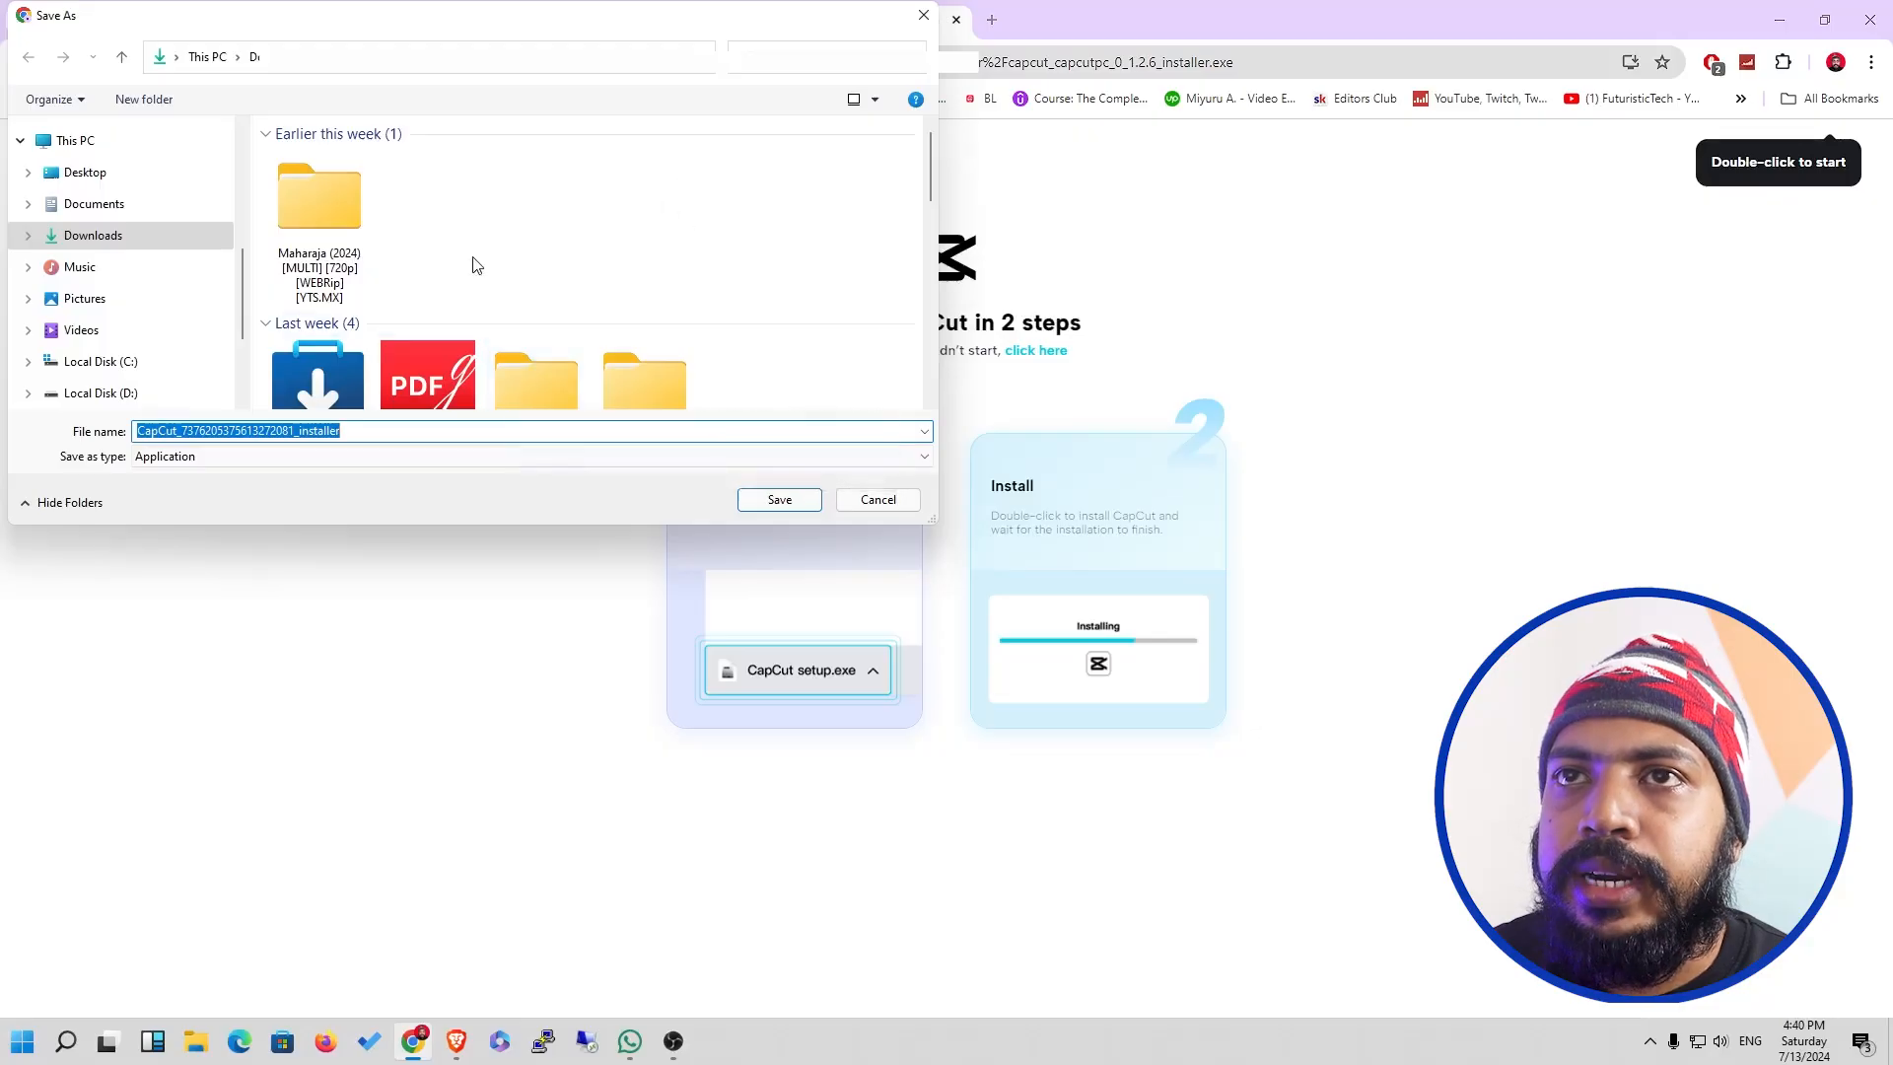
{"action": "left_click", "coordinate": [114, 245]}
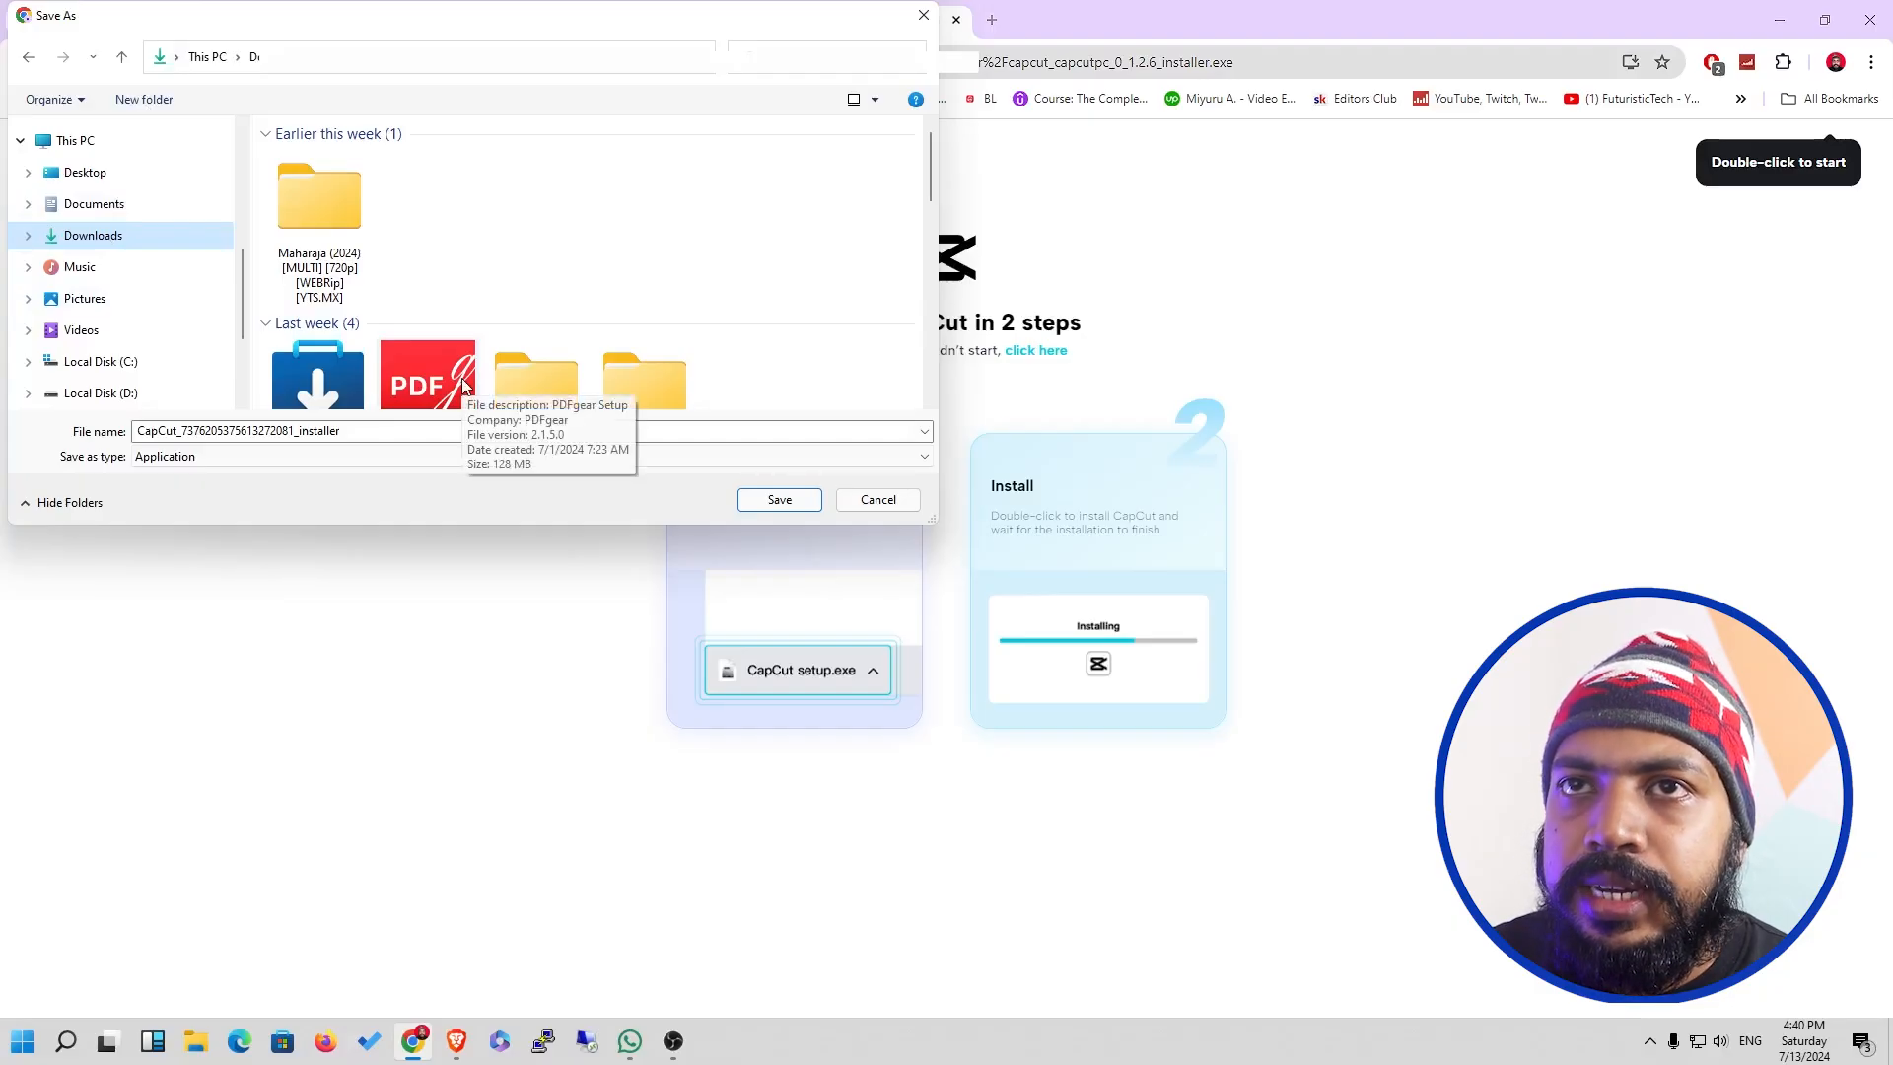
{"action": "left_click", "coordinate": [779, 500]}
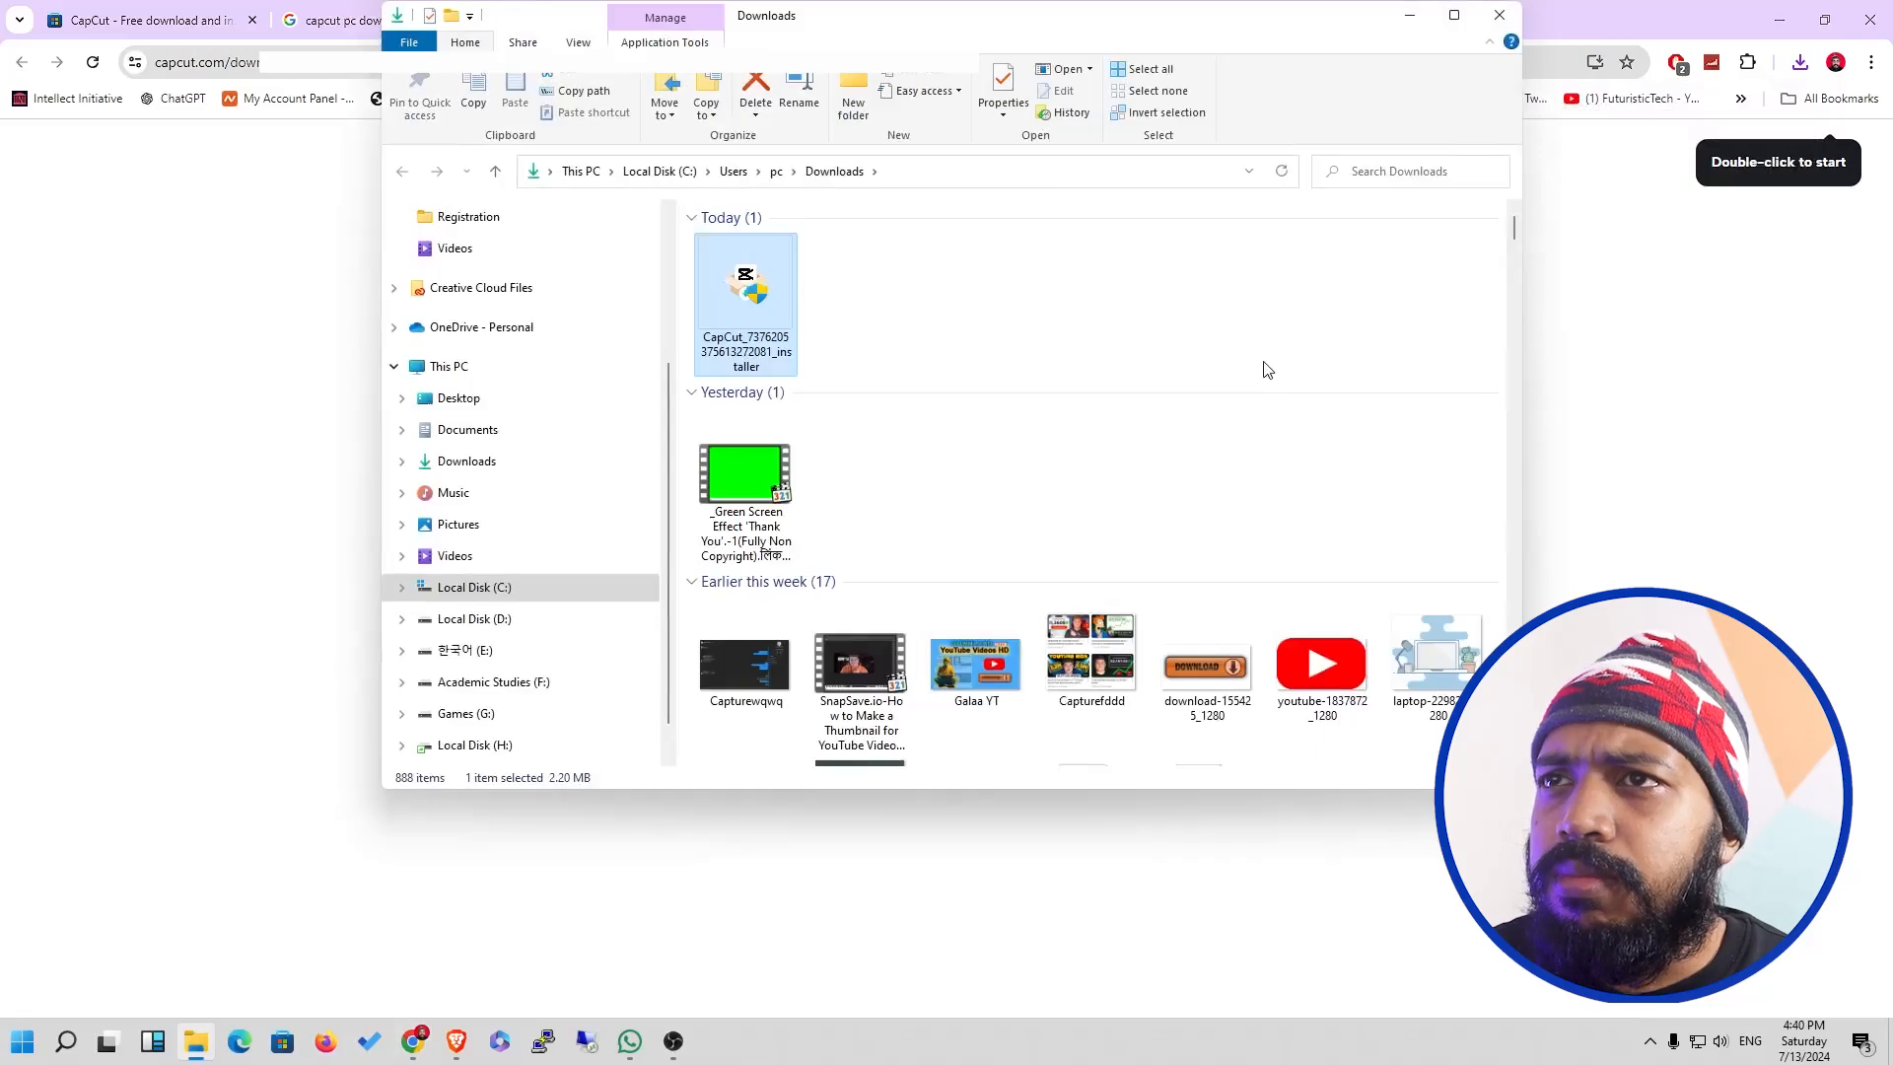
Start the downloaded CapCut installer from the Downloads folder and close its window during installation.
{"action": "left_click", "coordinate": [790, 306]}
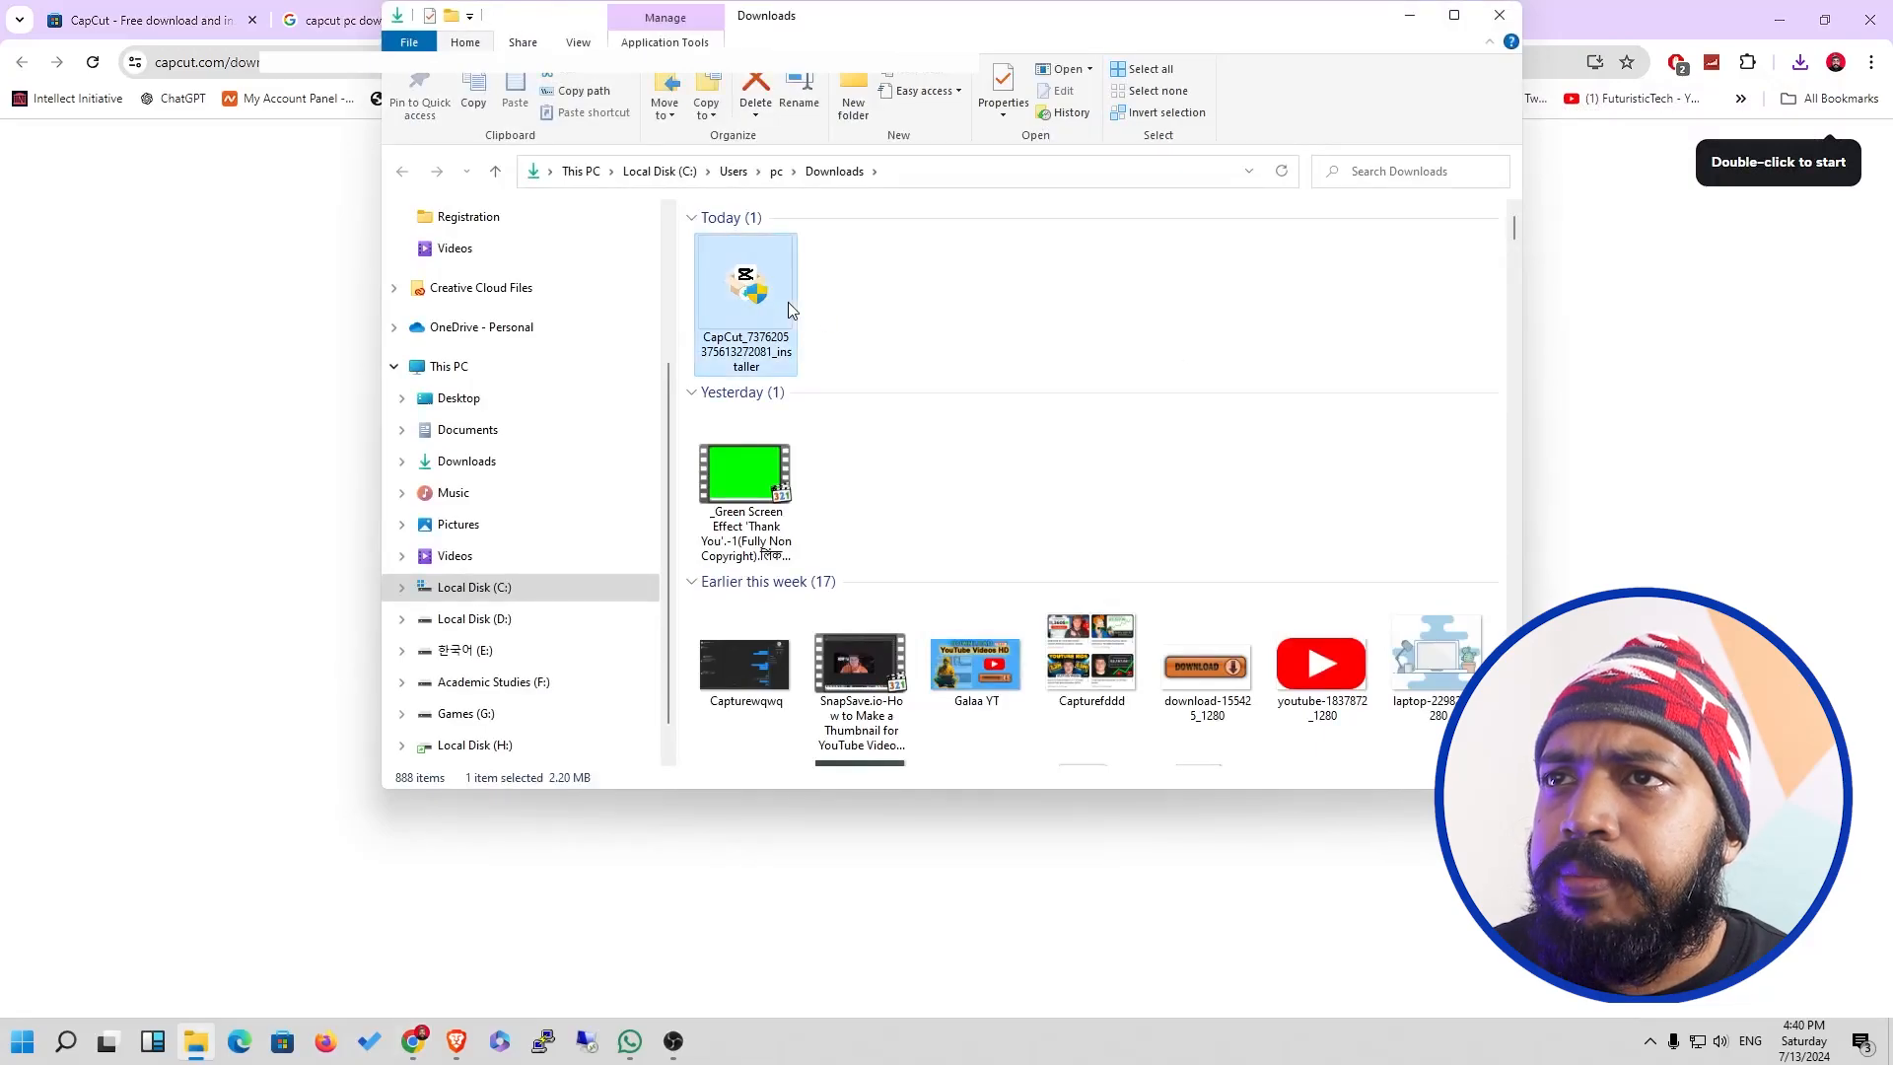
{"action": "left_click", "coordinate": [874, 317]}
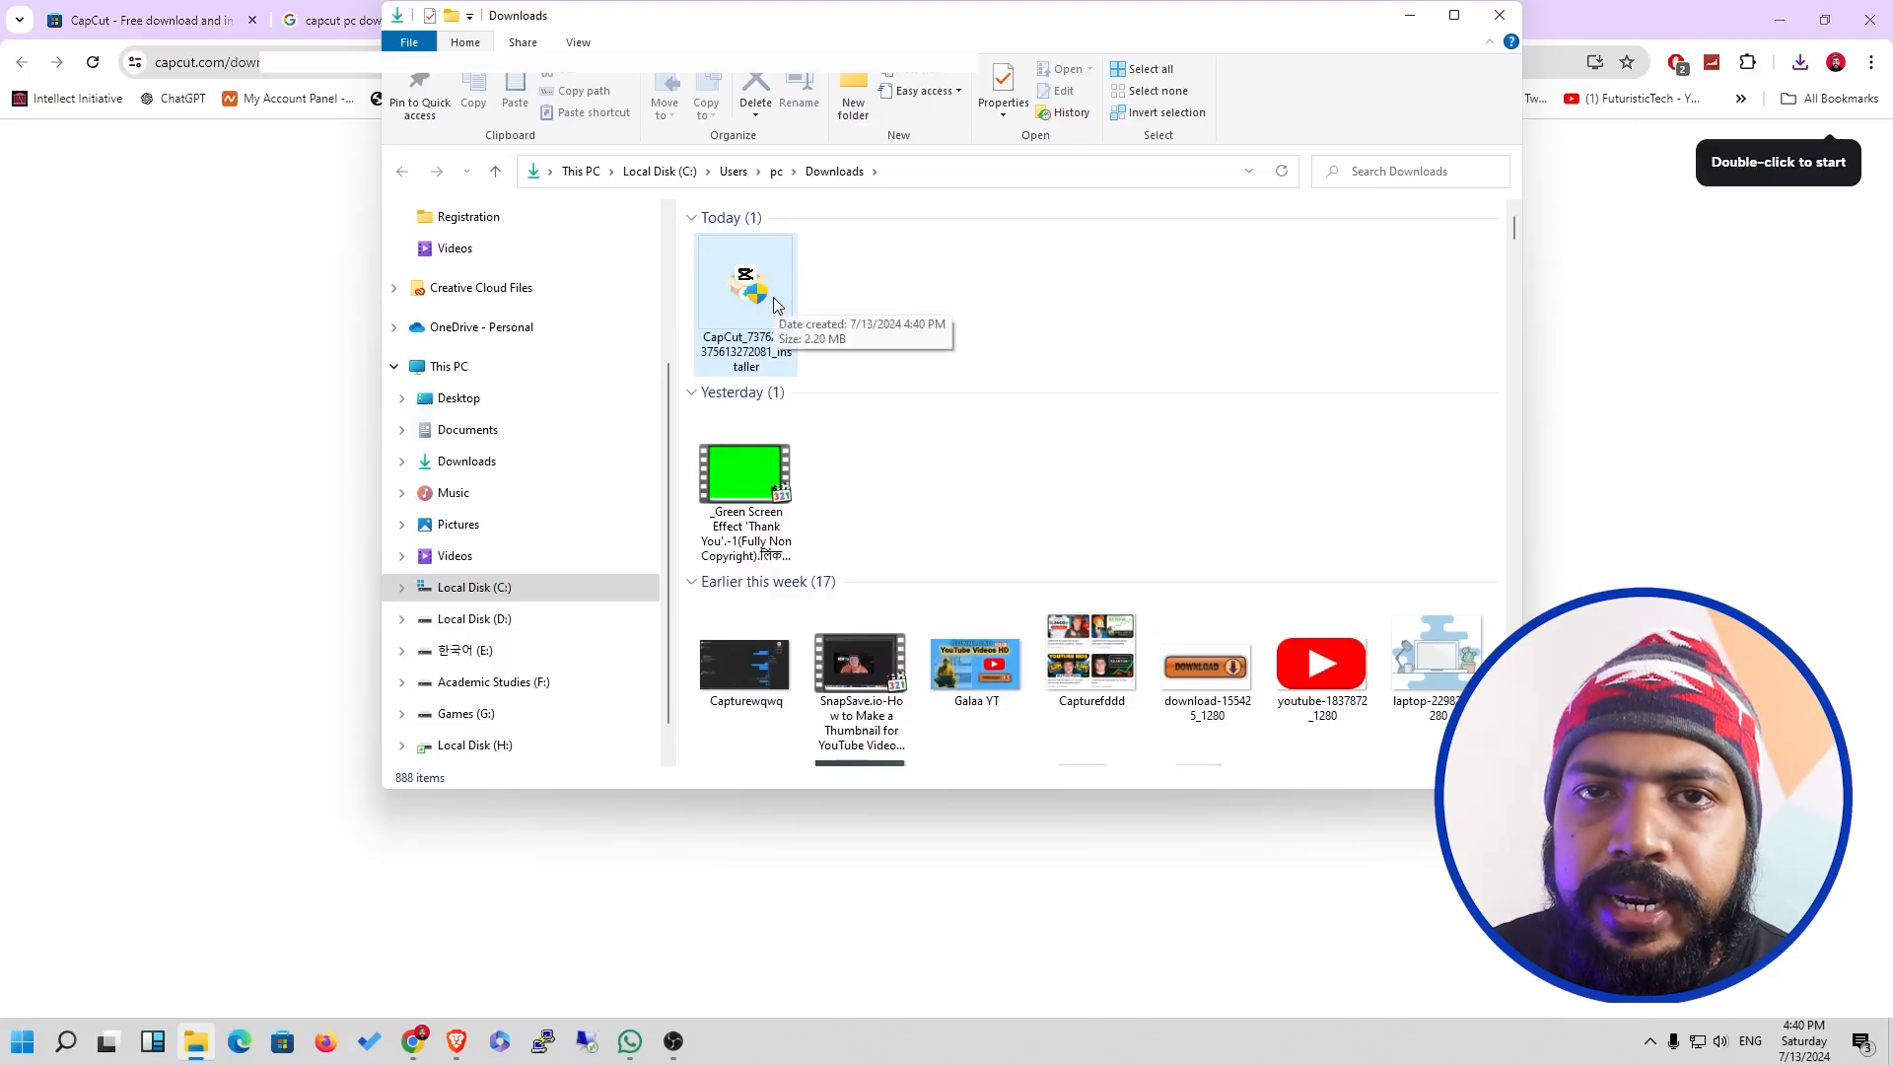
{"action": "double_click", "coordinate": [749, 290]}
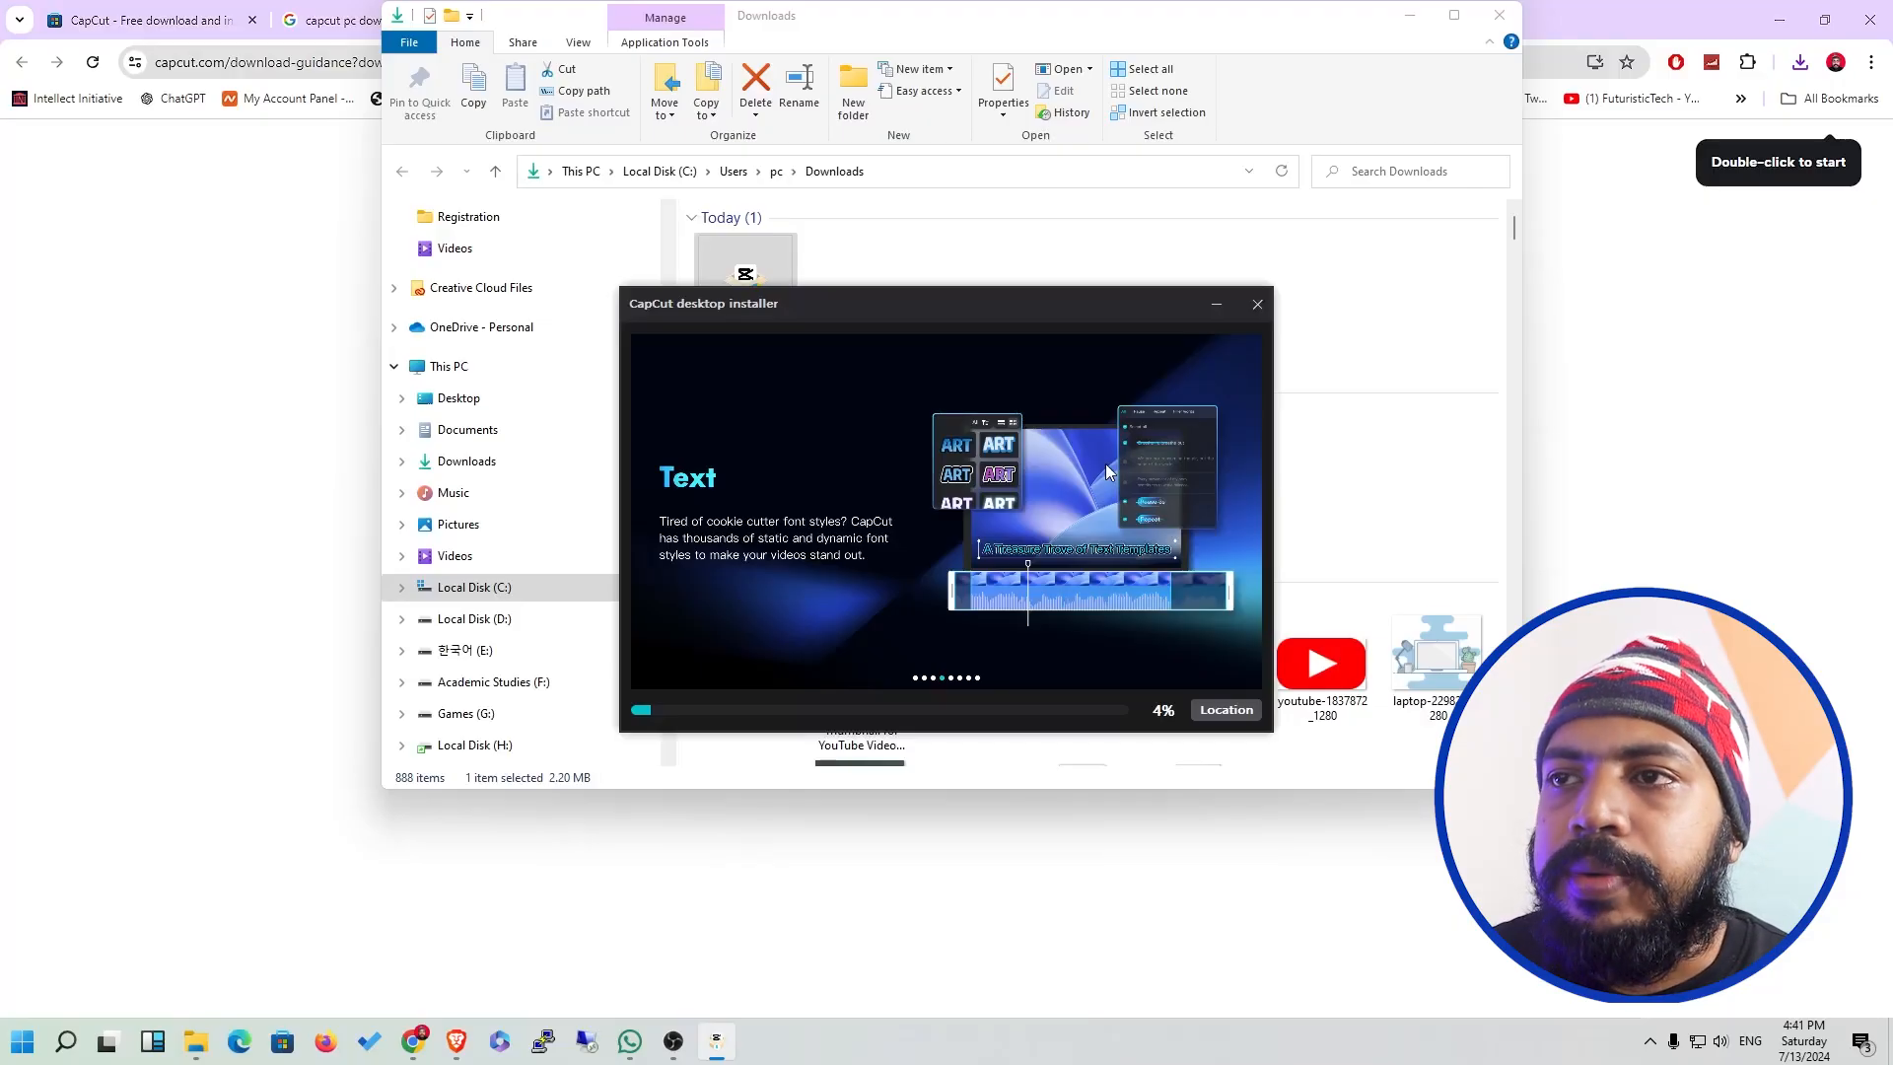
{"action": "left_click", "coordinate": [1257, 303]}
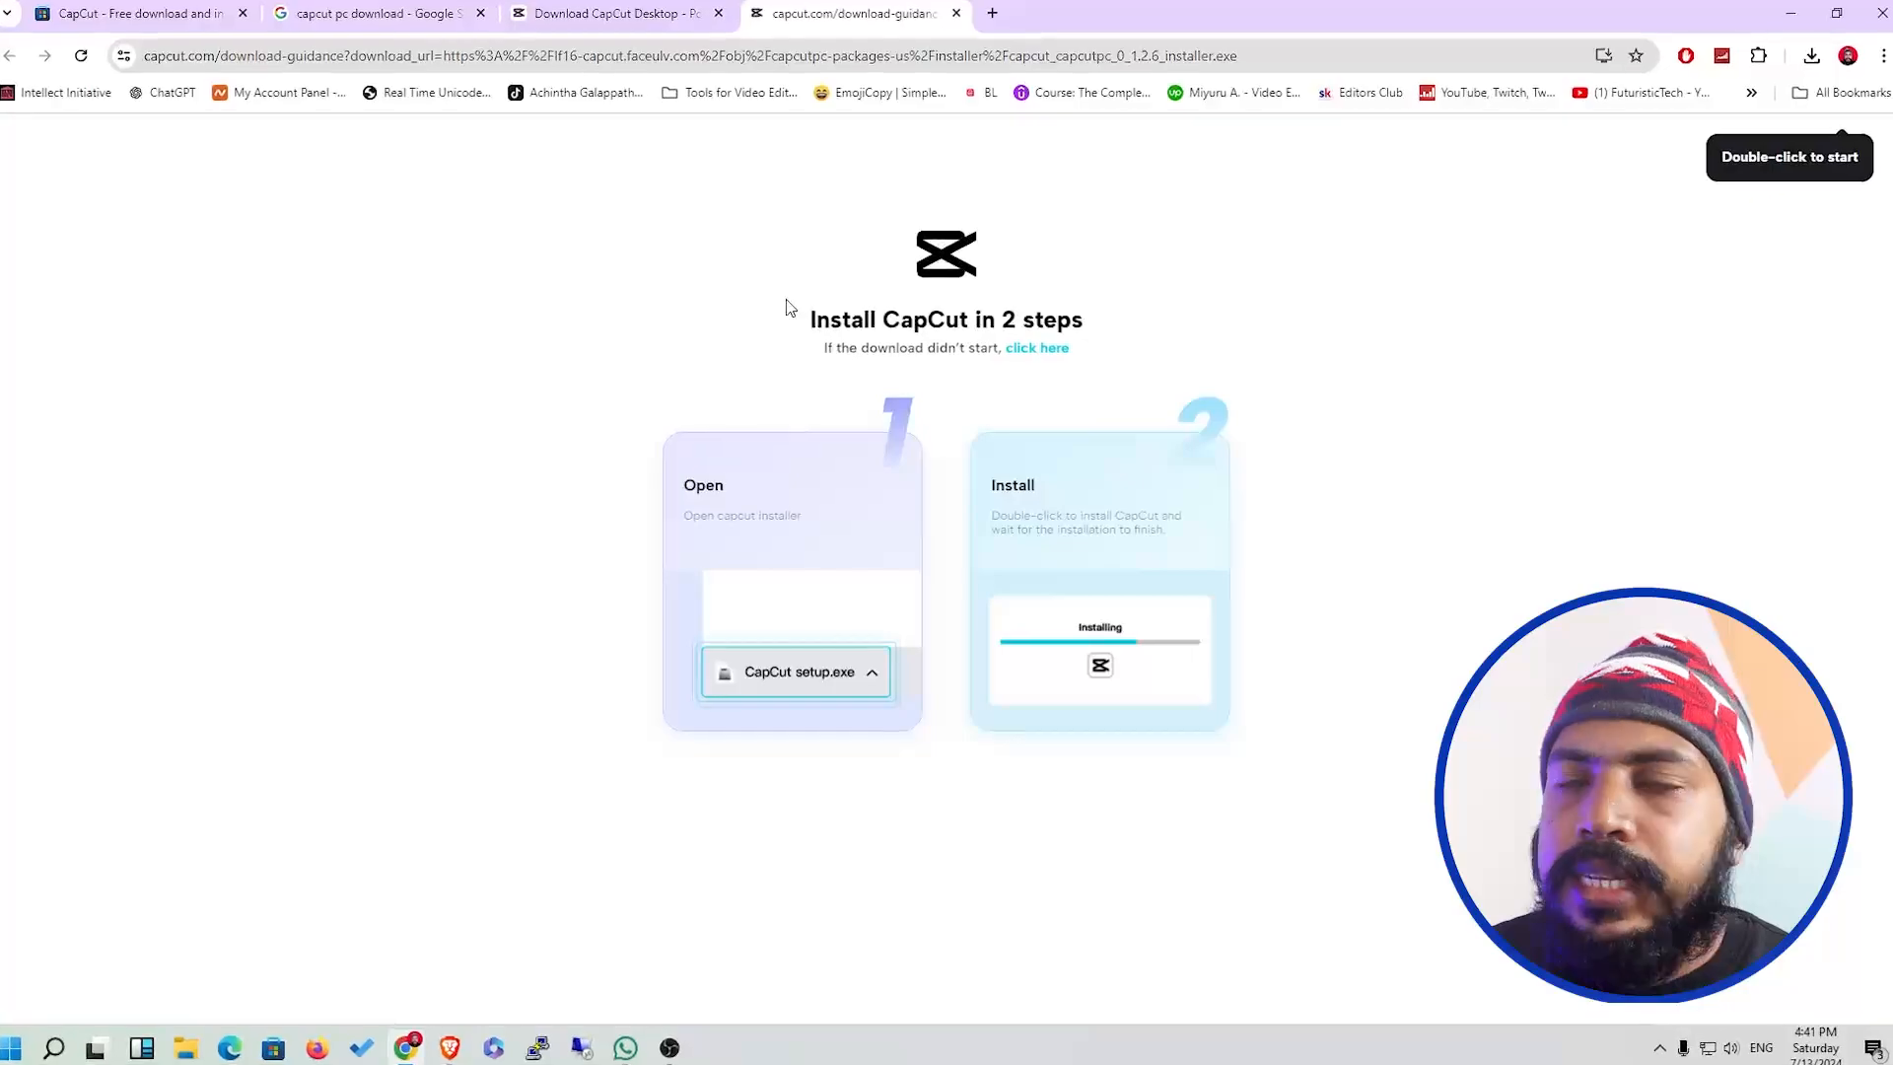
Close the CapCut download guidance and desktop download tabs in the browser.
{"action": "left_click", "coordinate": [956, 11]}
{"action": "left_click", "coordinate": [959, 5]}
{"action": "left_click", "coordinate": [713, 4]}
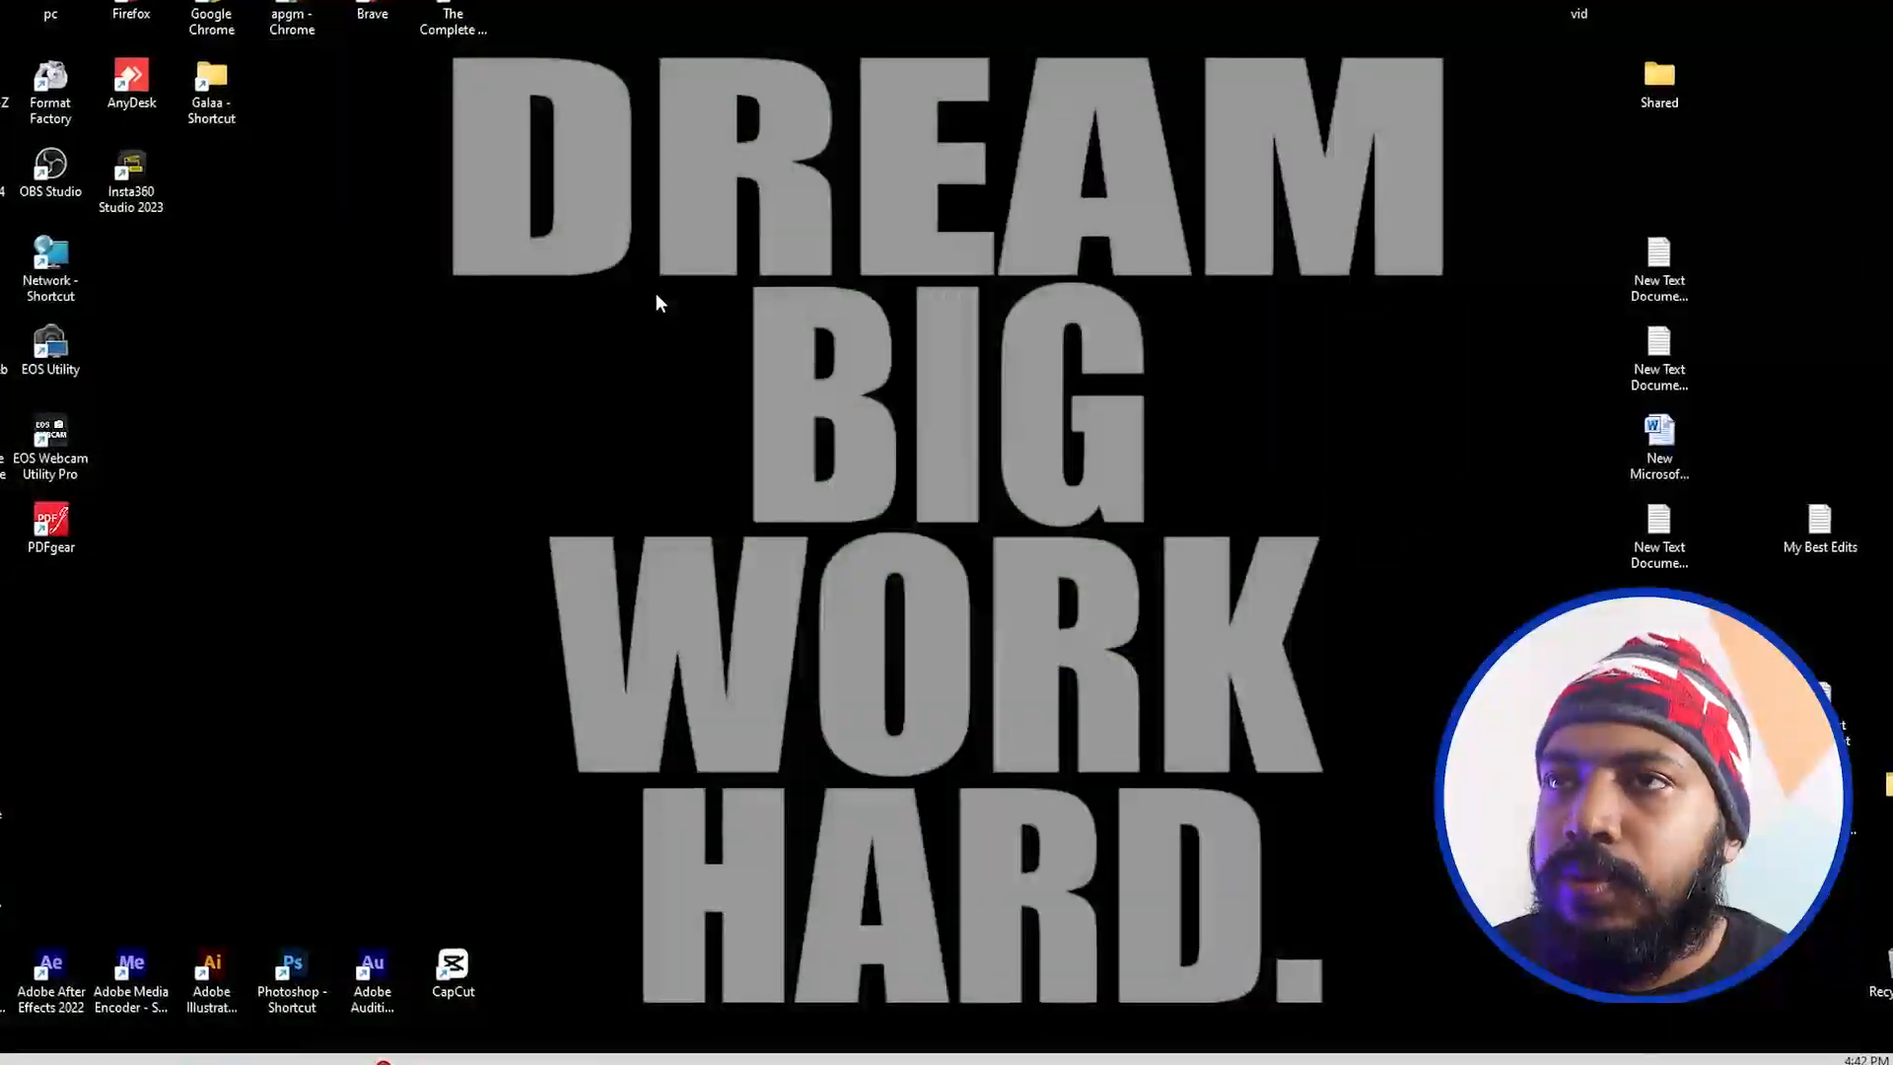
Launch CapCut from its desktop shortcut and reposition its home window.
{"action": "right_click", "coordinate": [655, 292]}
{"action": "left_click", "coordinate": [694, 382]}
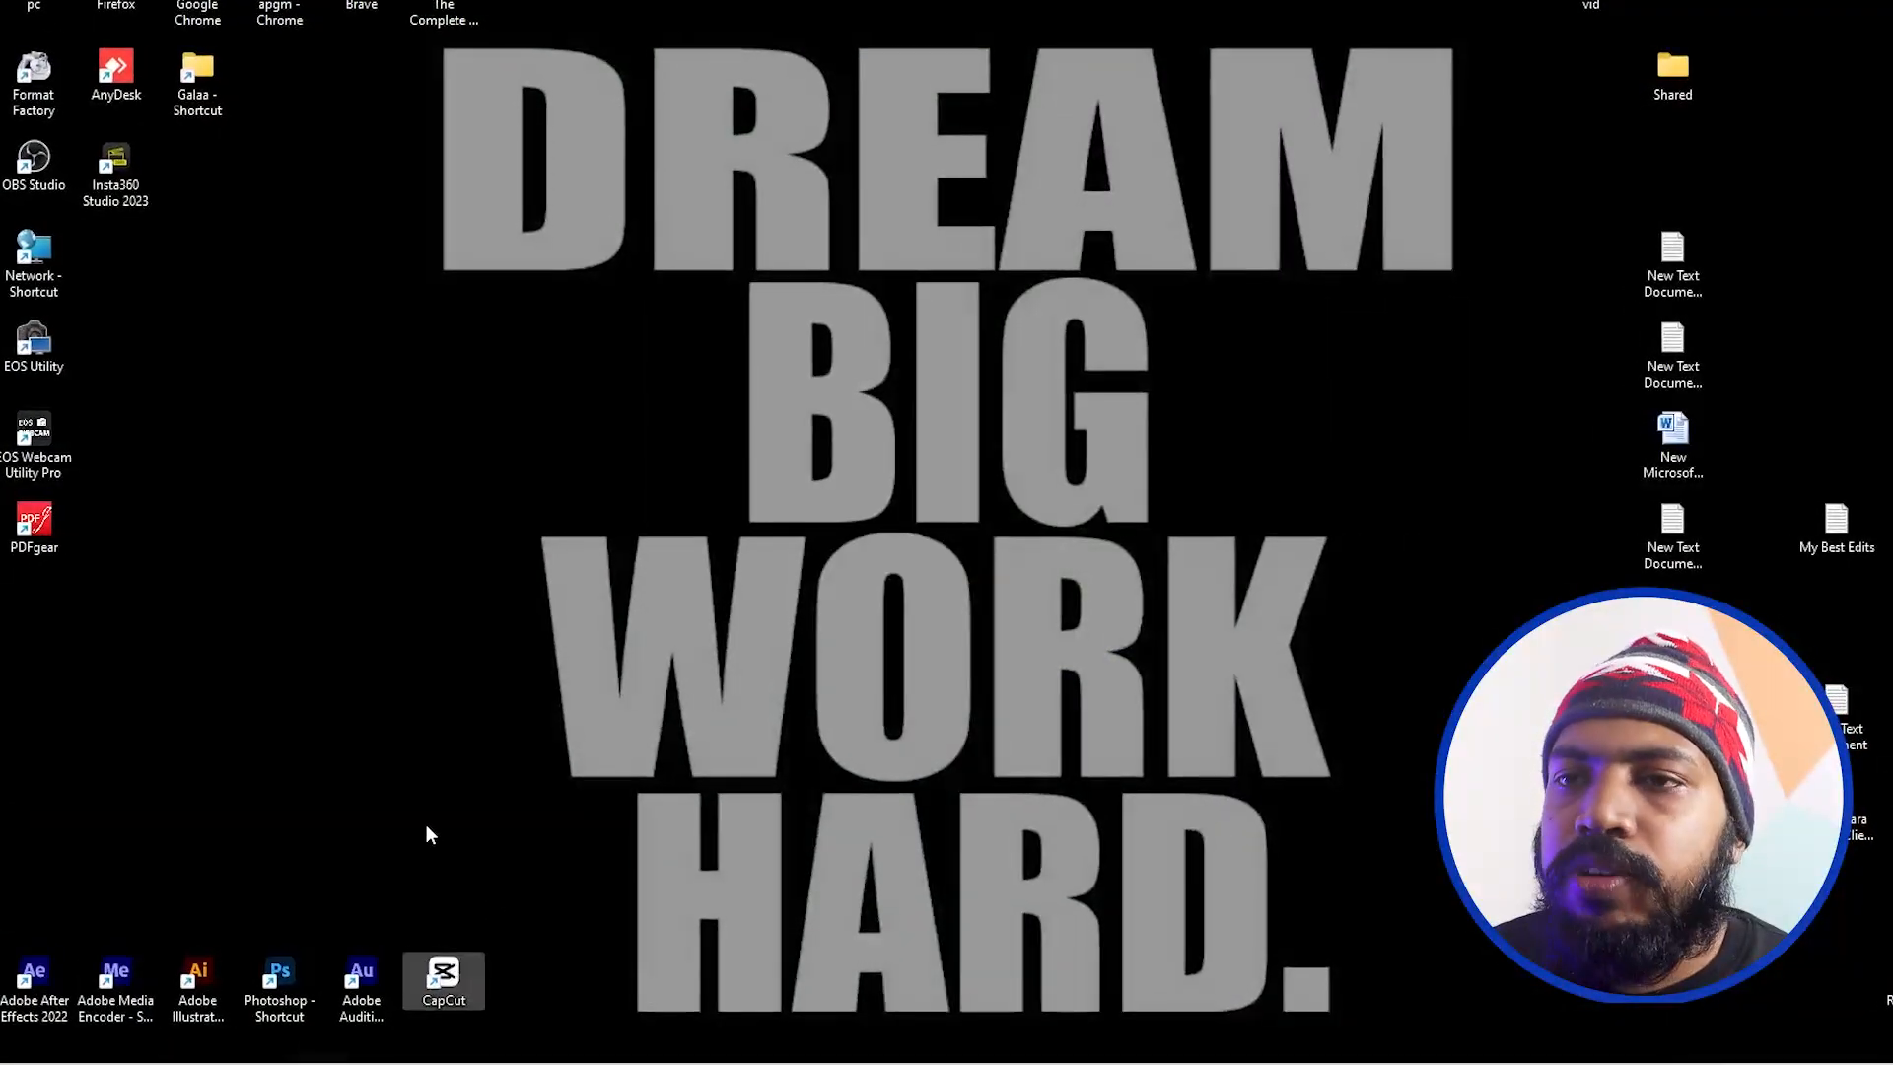
{"action": "double_click", "coordinate": [444, 976]}
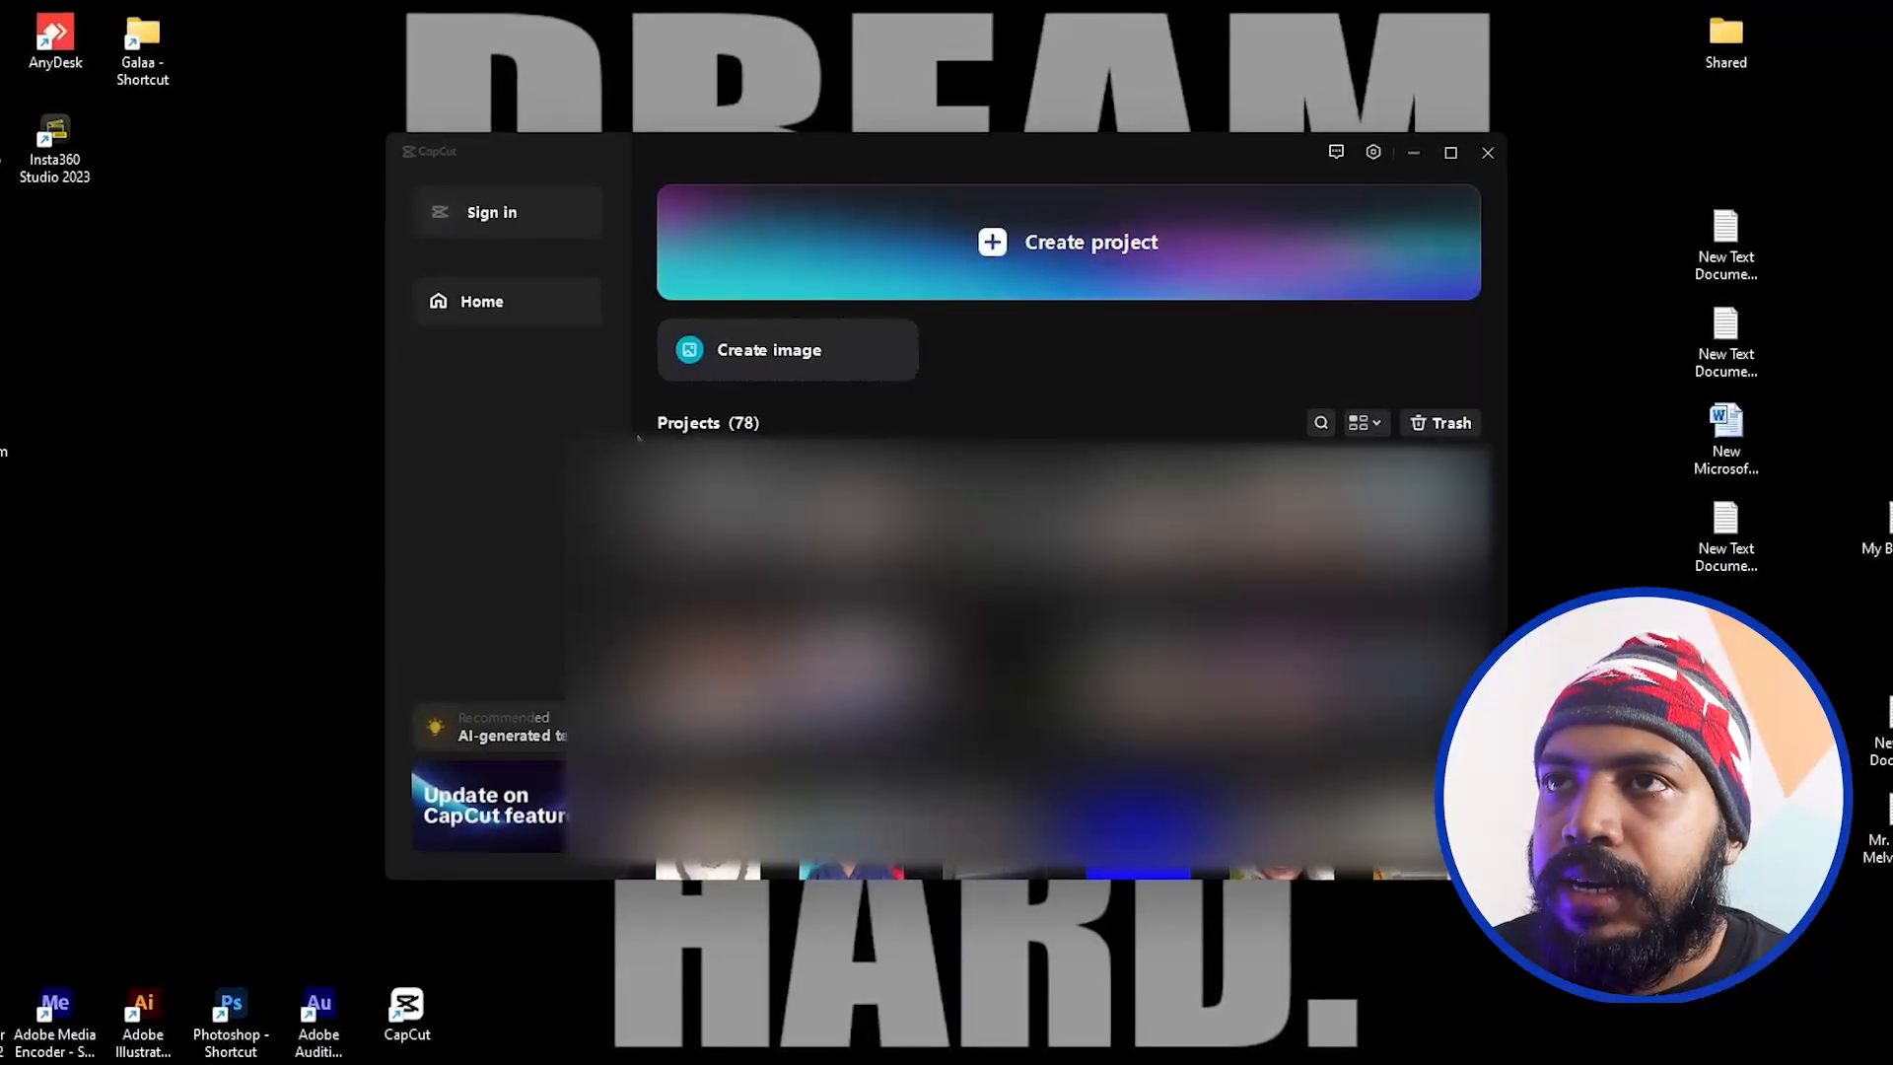
{"action": "left_click_drag", "start_coordinate": [694, 170], "coordinate": [623, 143]}
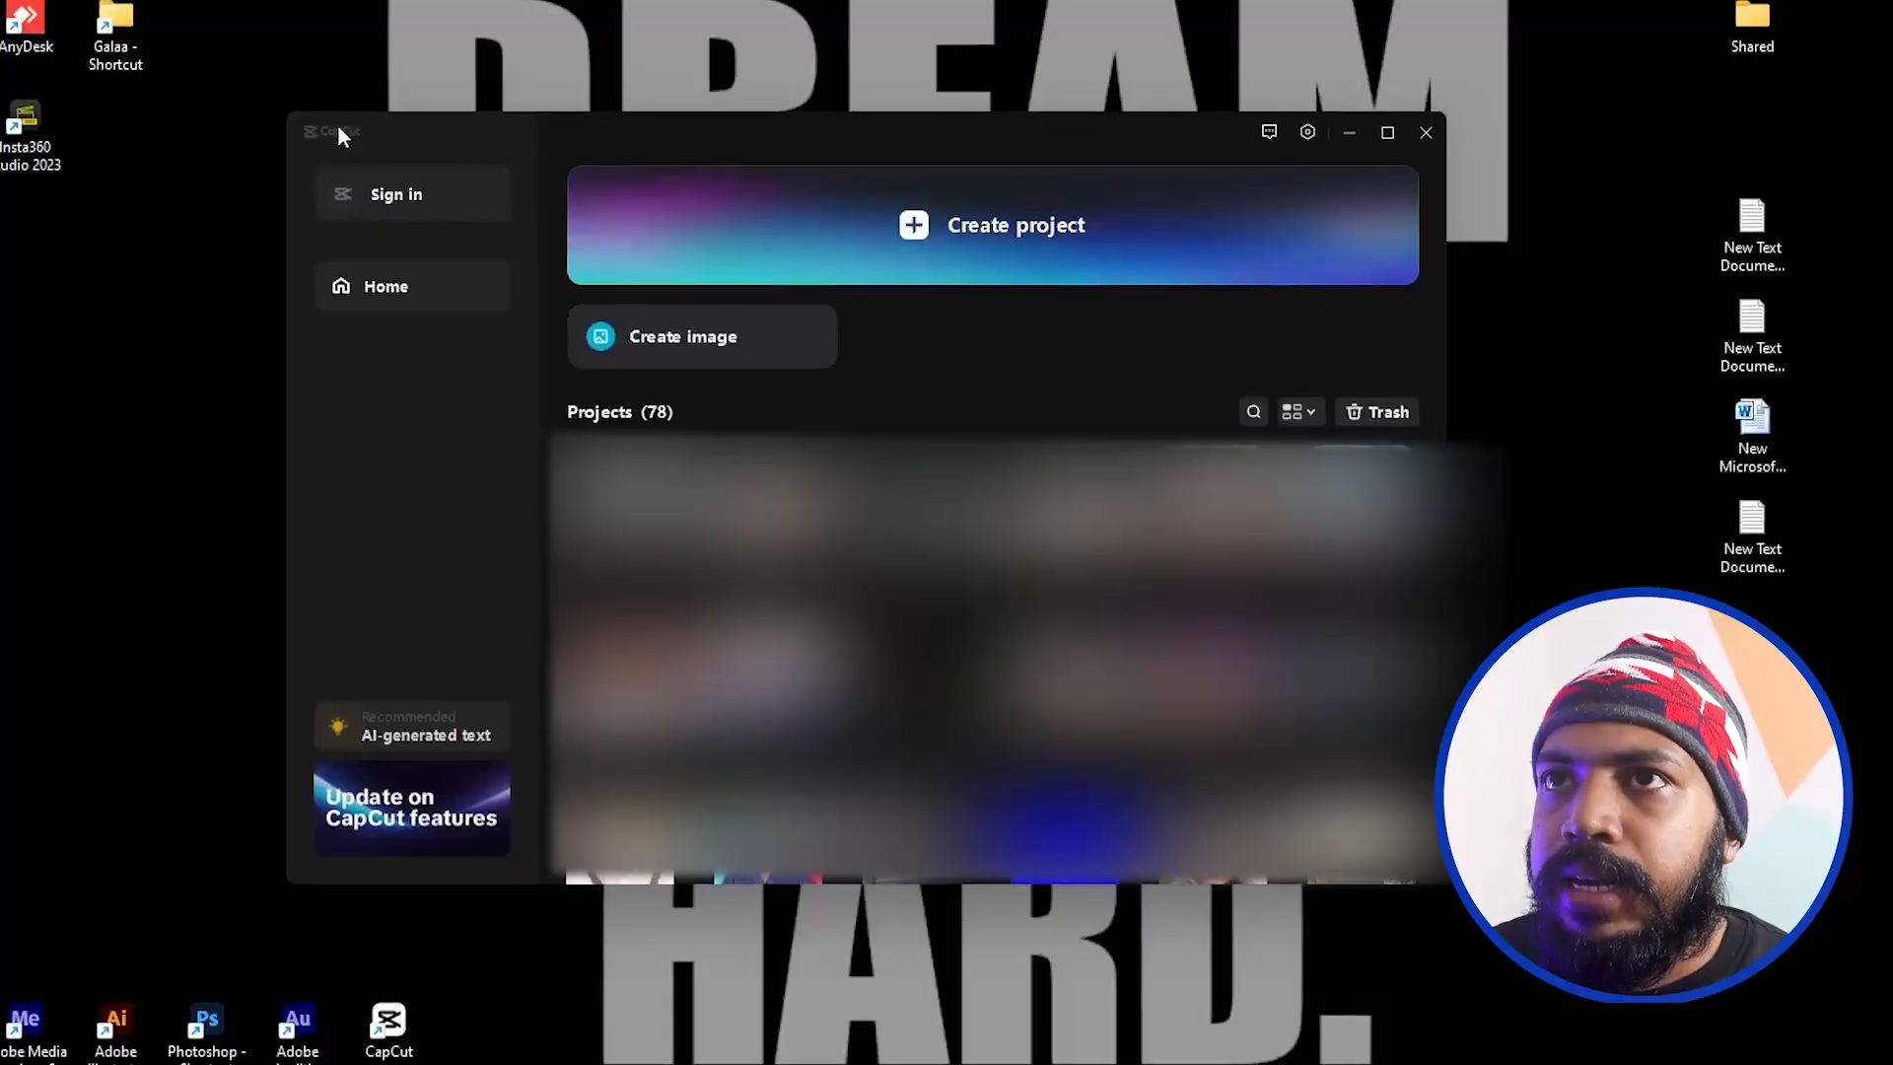
Check the installed CapCut version in the home window's settings options.
{"action": "left_click", "coordinate": [1314, 131]}
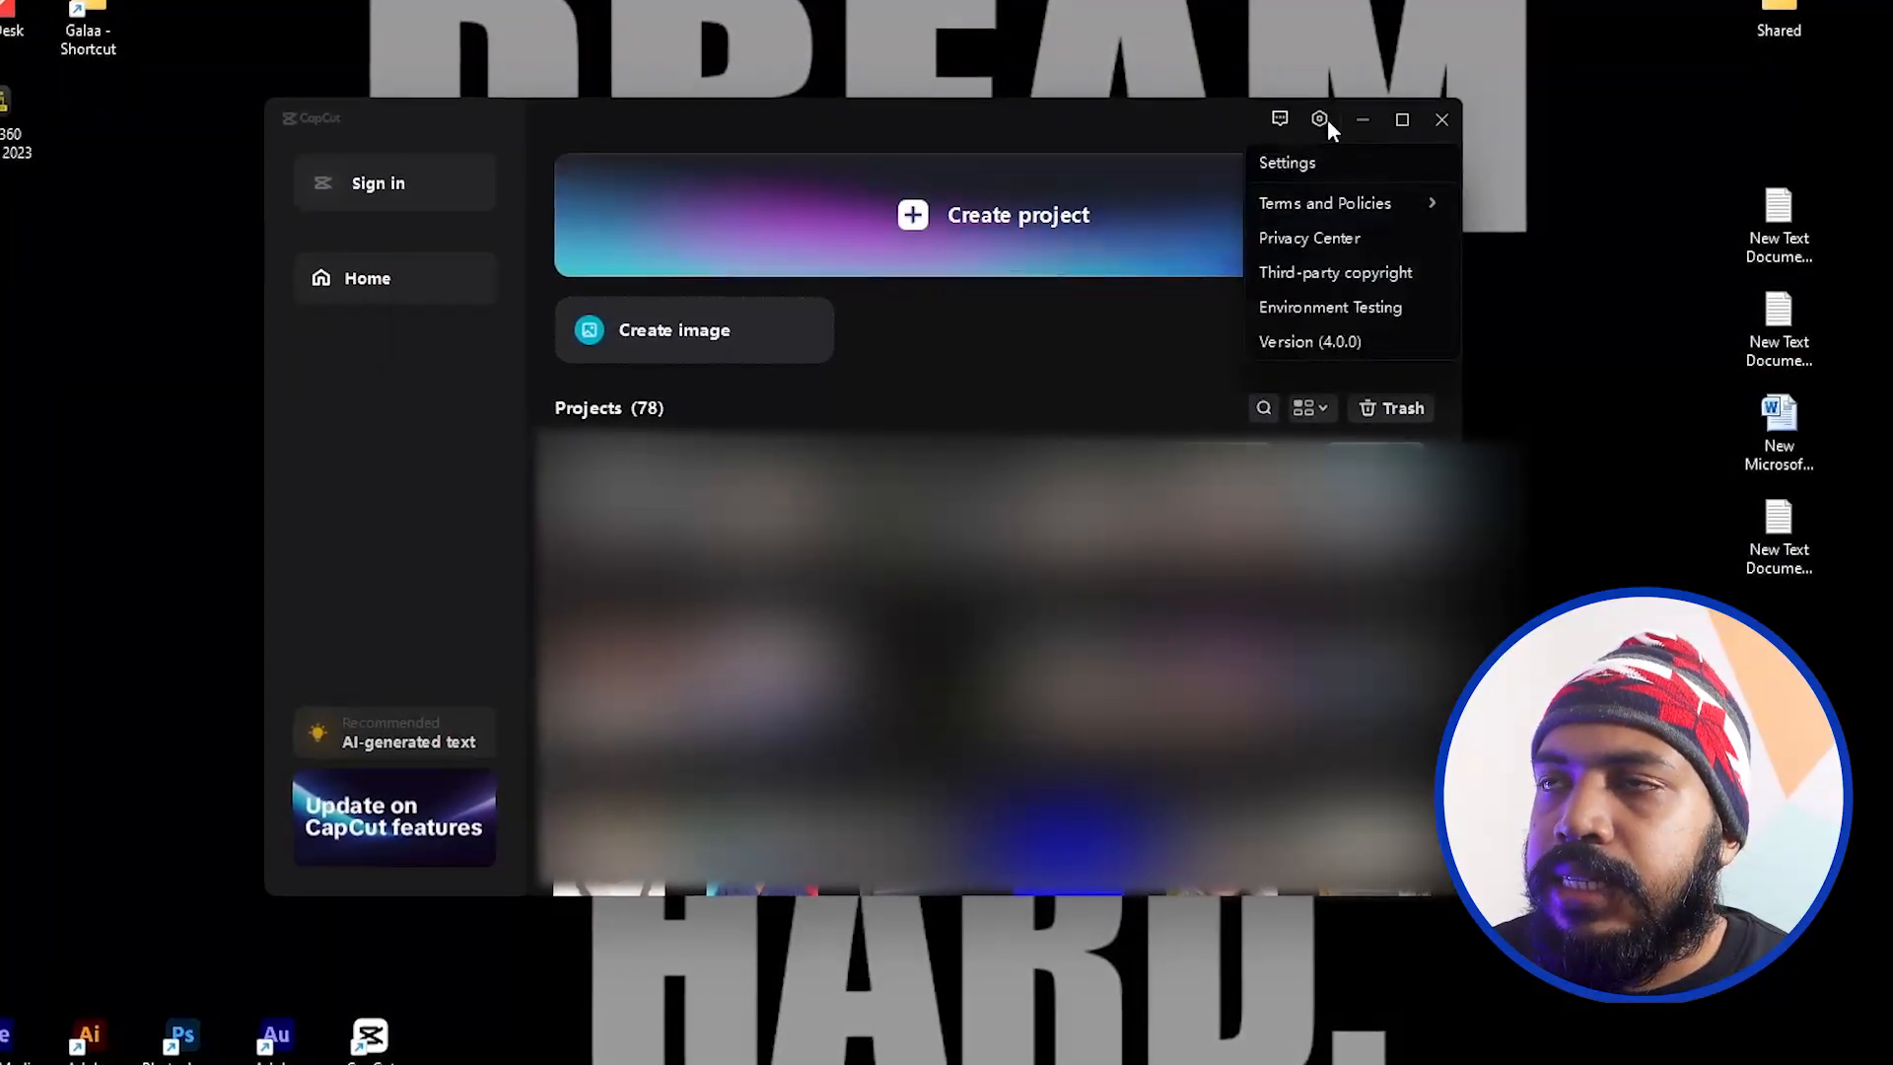
{"action": "left_click", "coordinate": [1162, 134]}
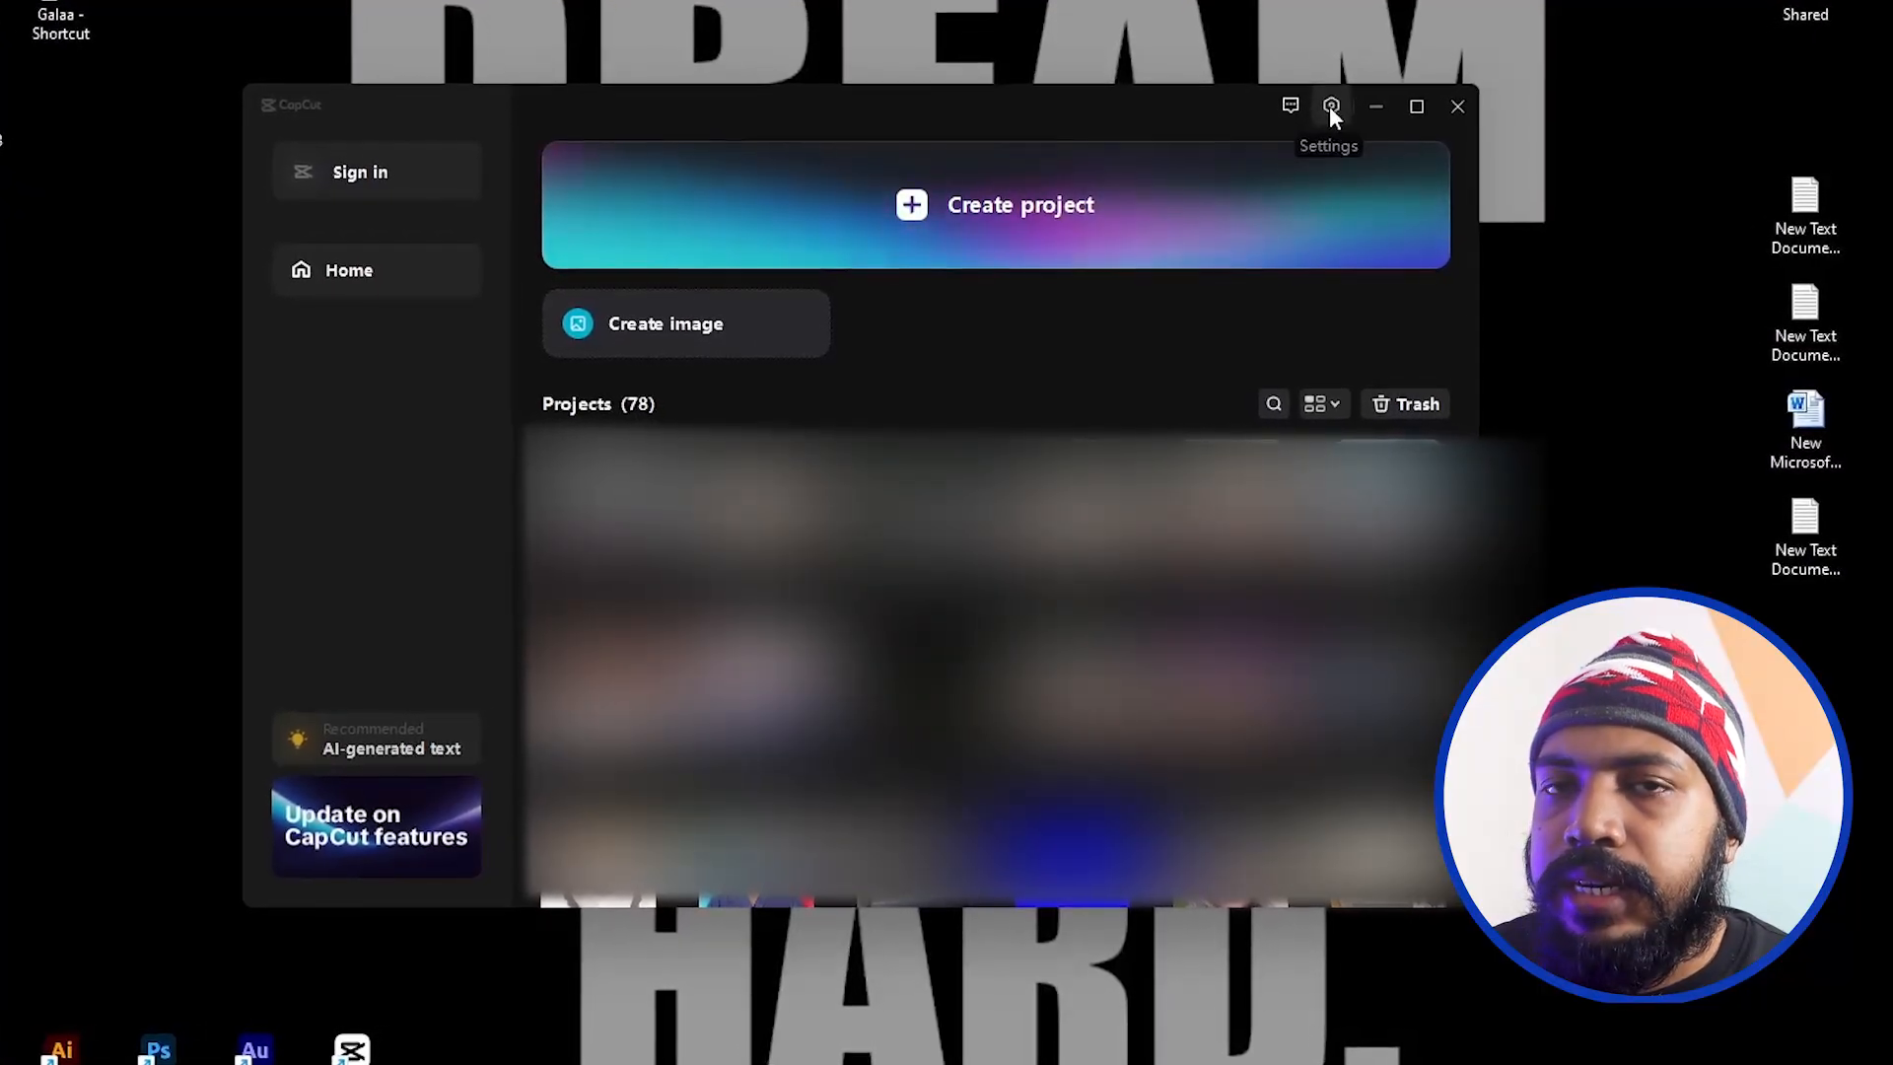
{"action": "left_click", "coordinate": [1333, 105]}
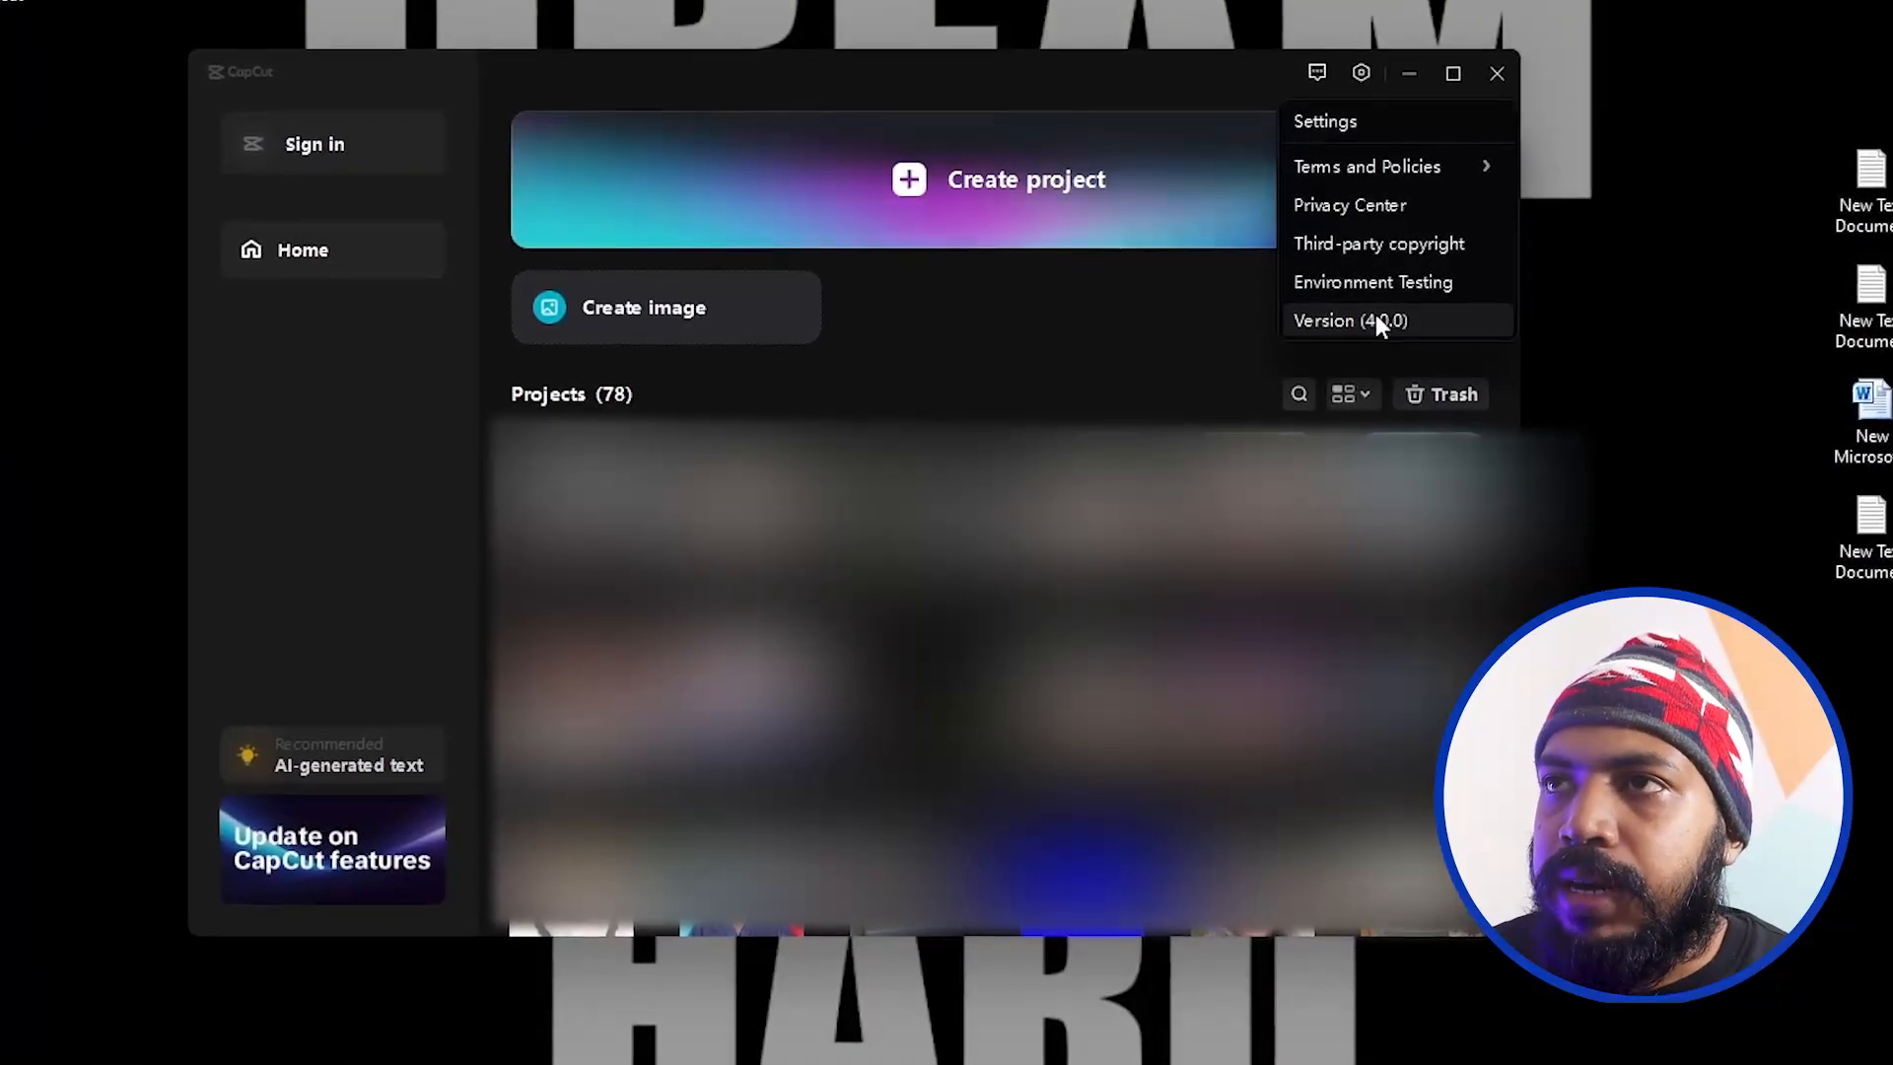
{"action": "left_click", "coordinate": [1100, 67]}
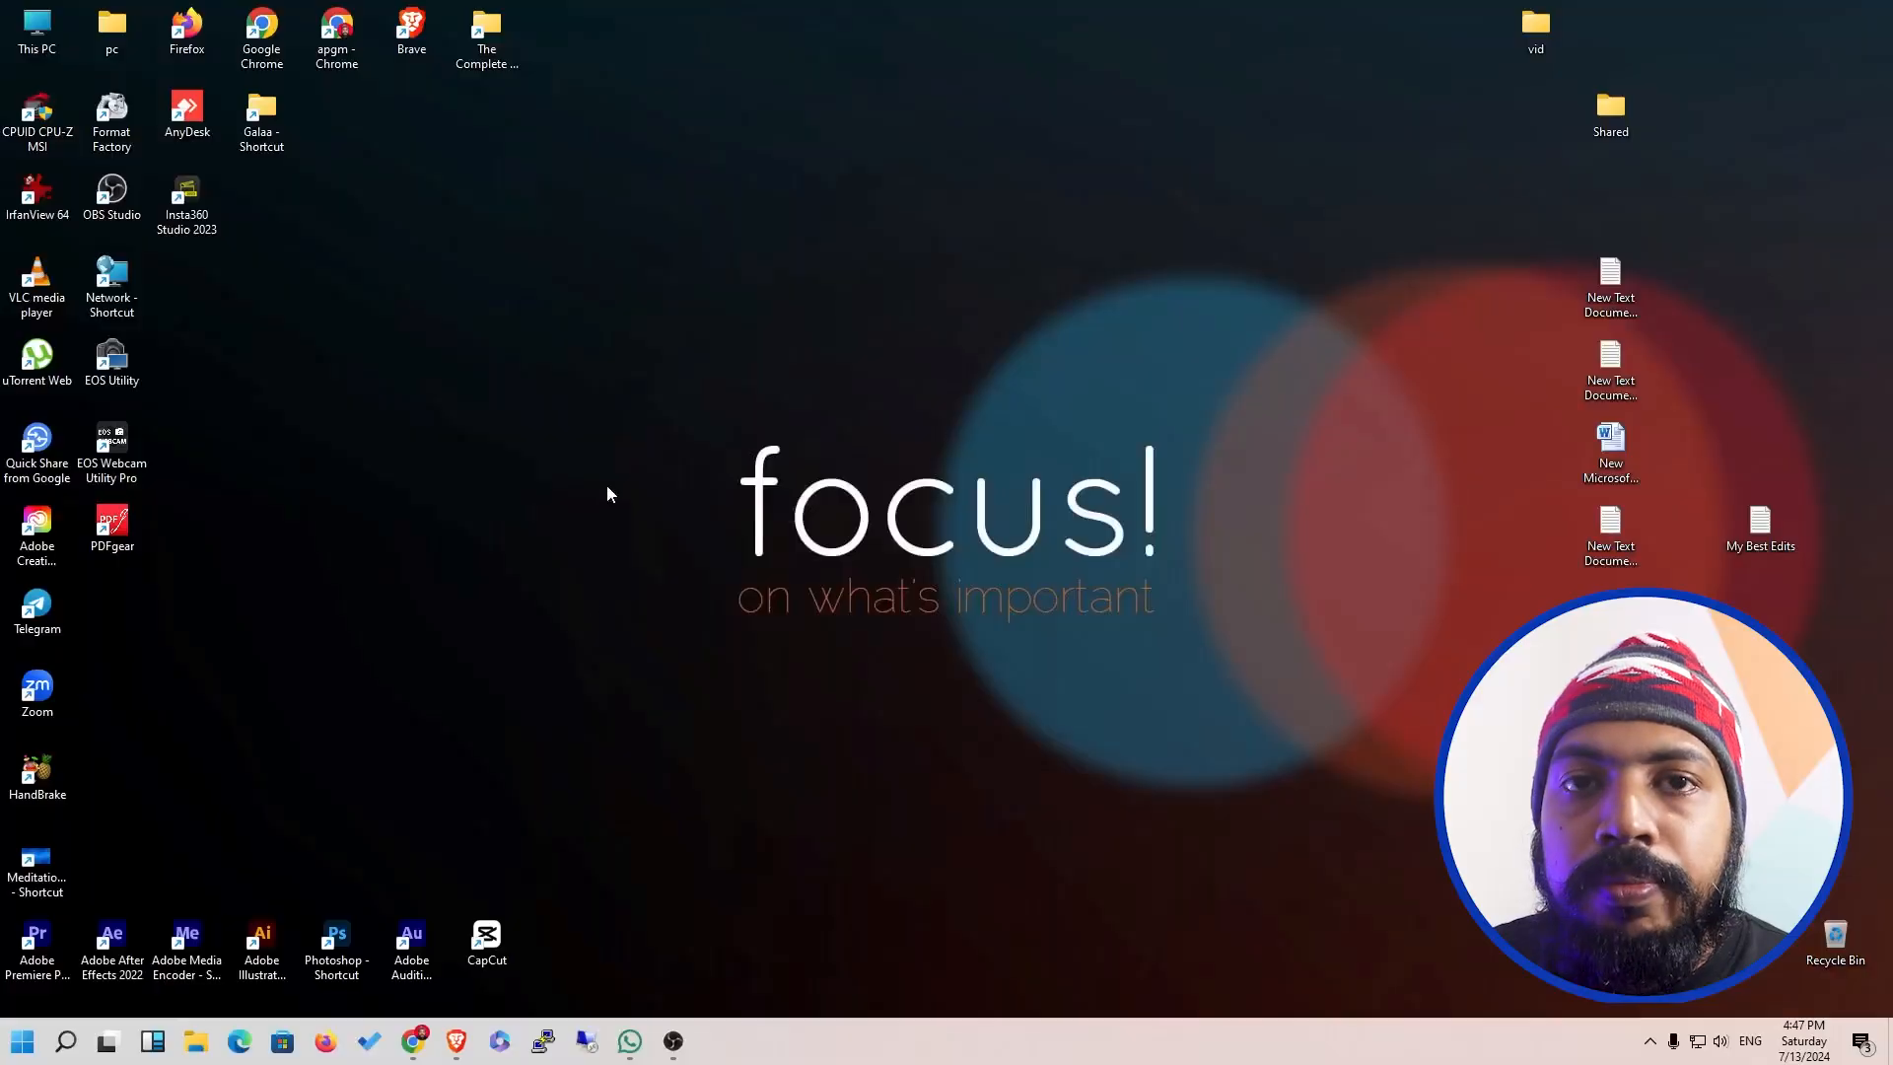
Launch CapCut from the desktop and create a new video project.
{"action": "right_click", "coordinate": [607, 485]}
{"action": "left_click", "coordinate": [650, 572]}
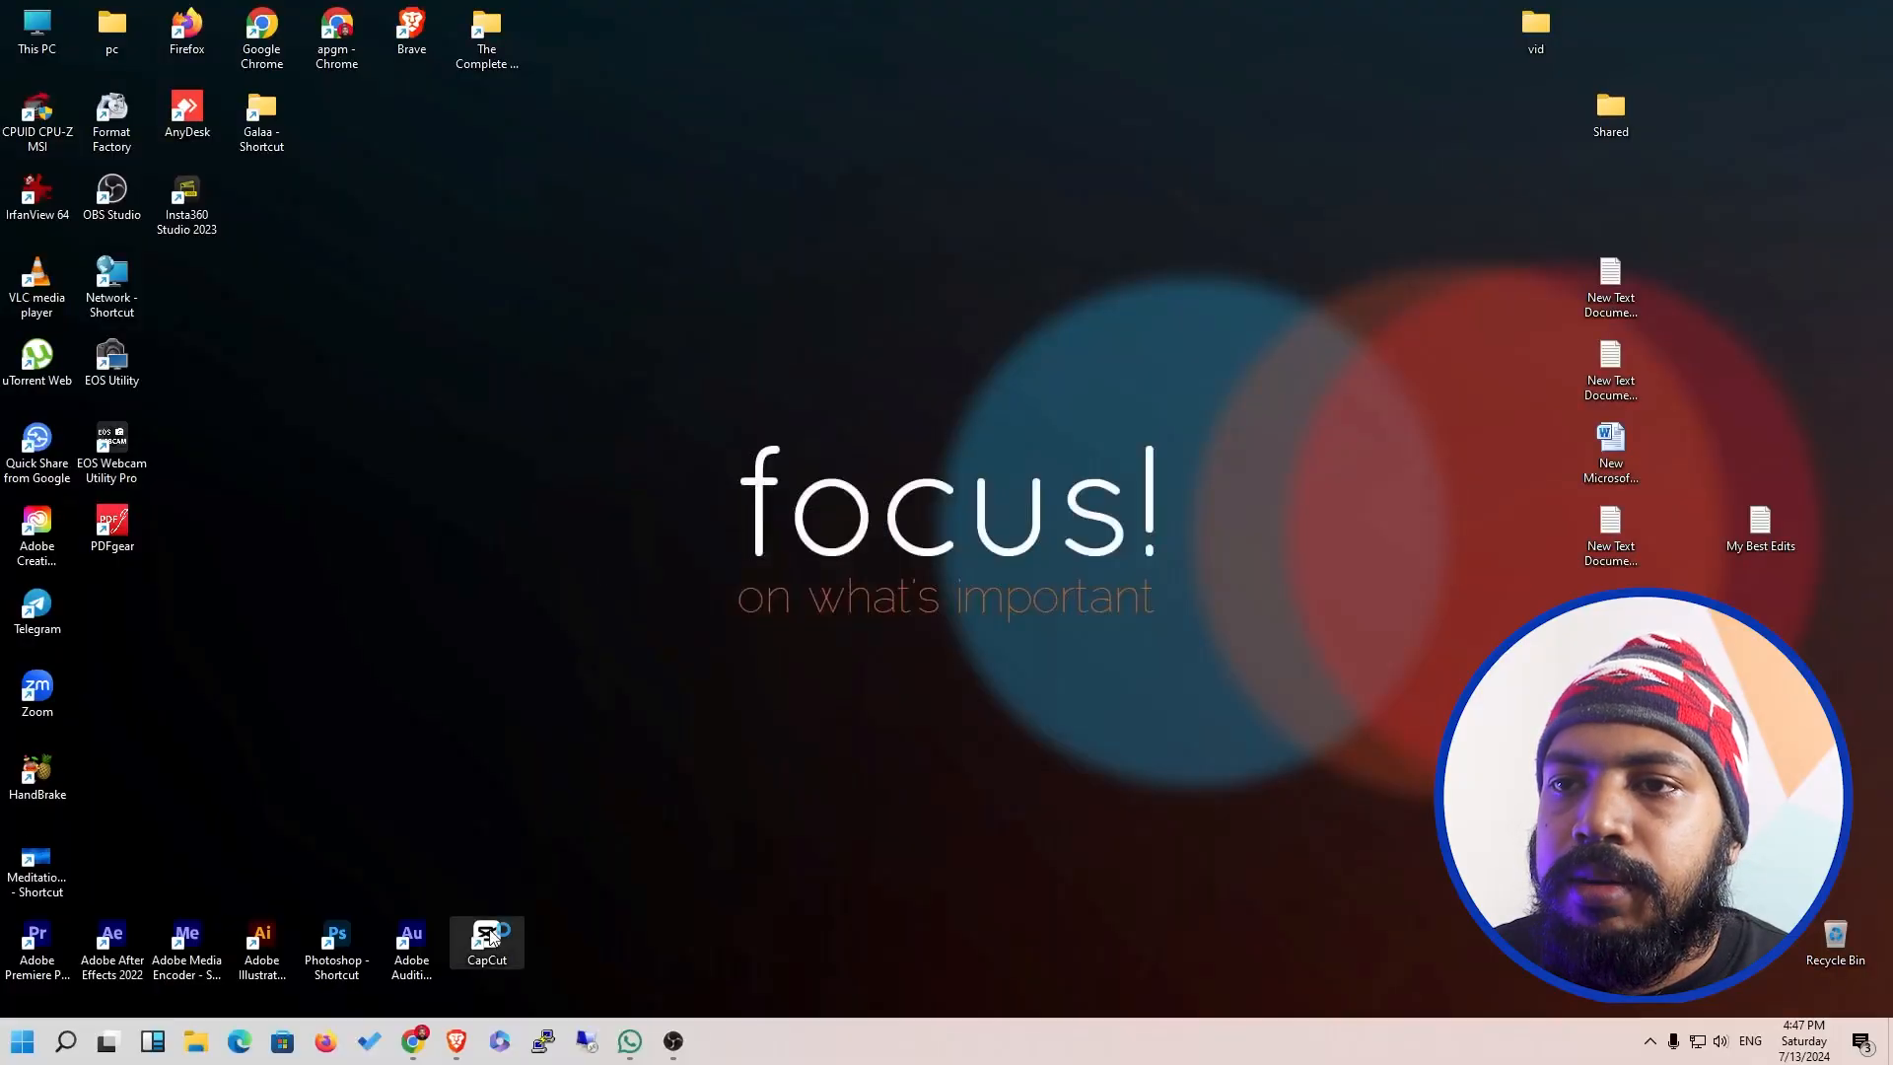
{"action": "double_click", "coordinate": [488, 939]}
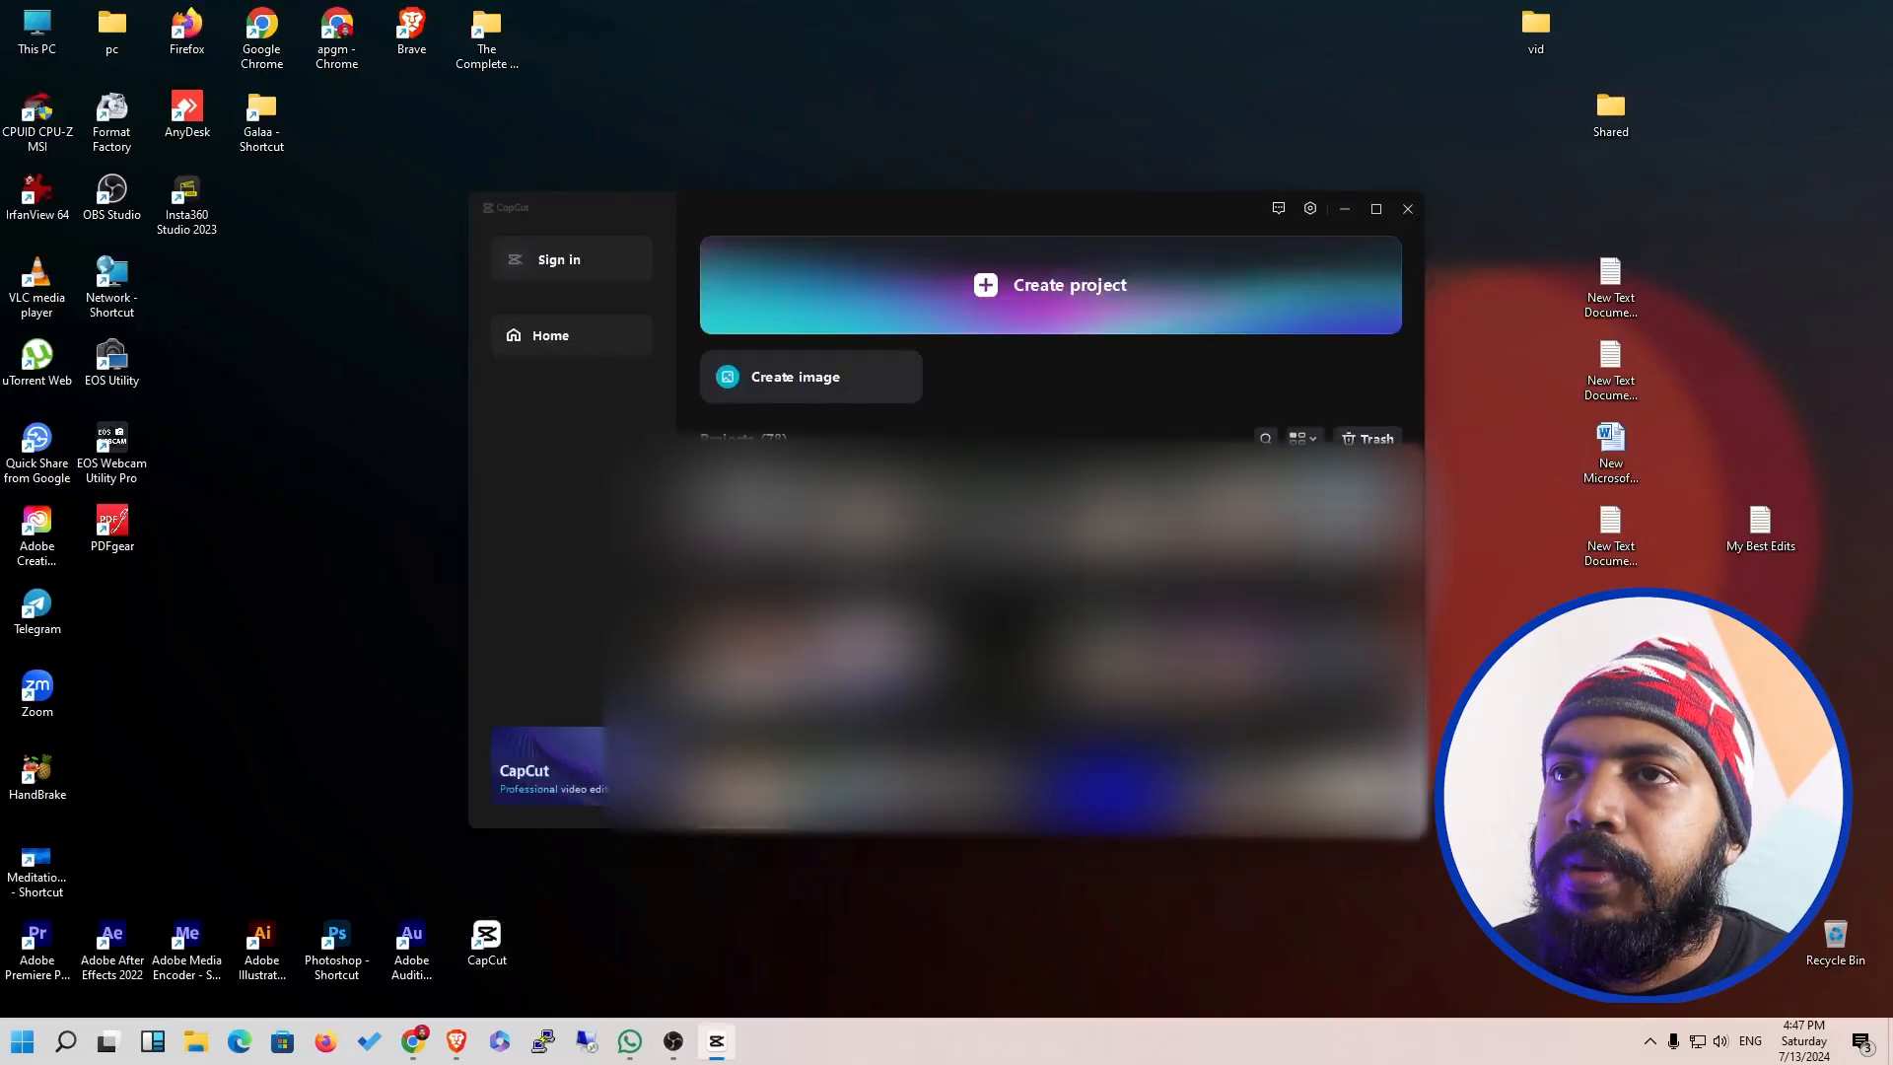
{"action": "left_click", "coordinate": [1026, 307]}
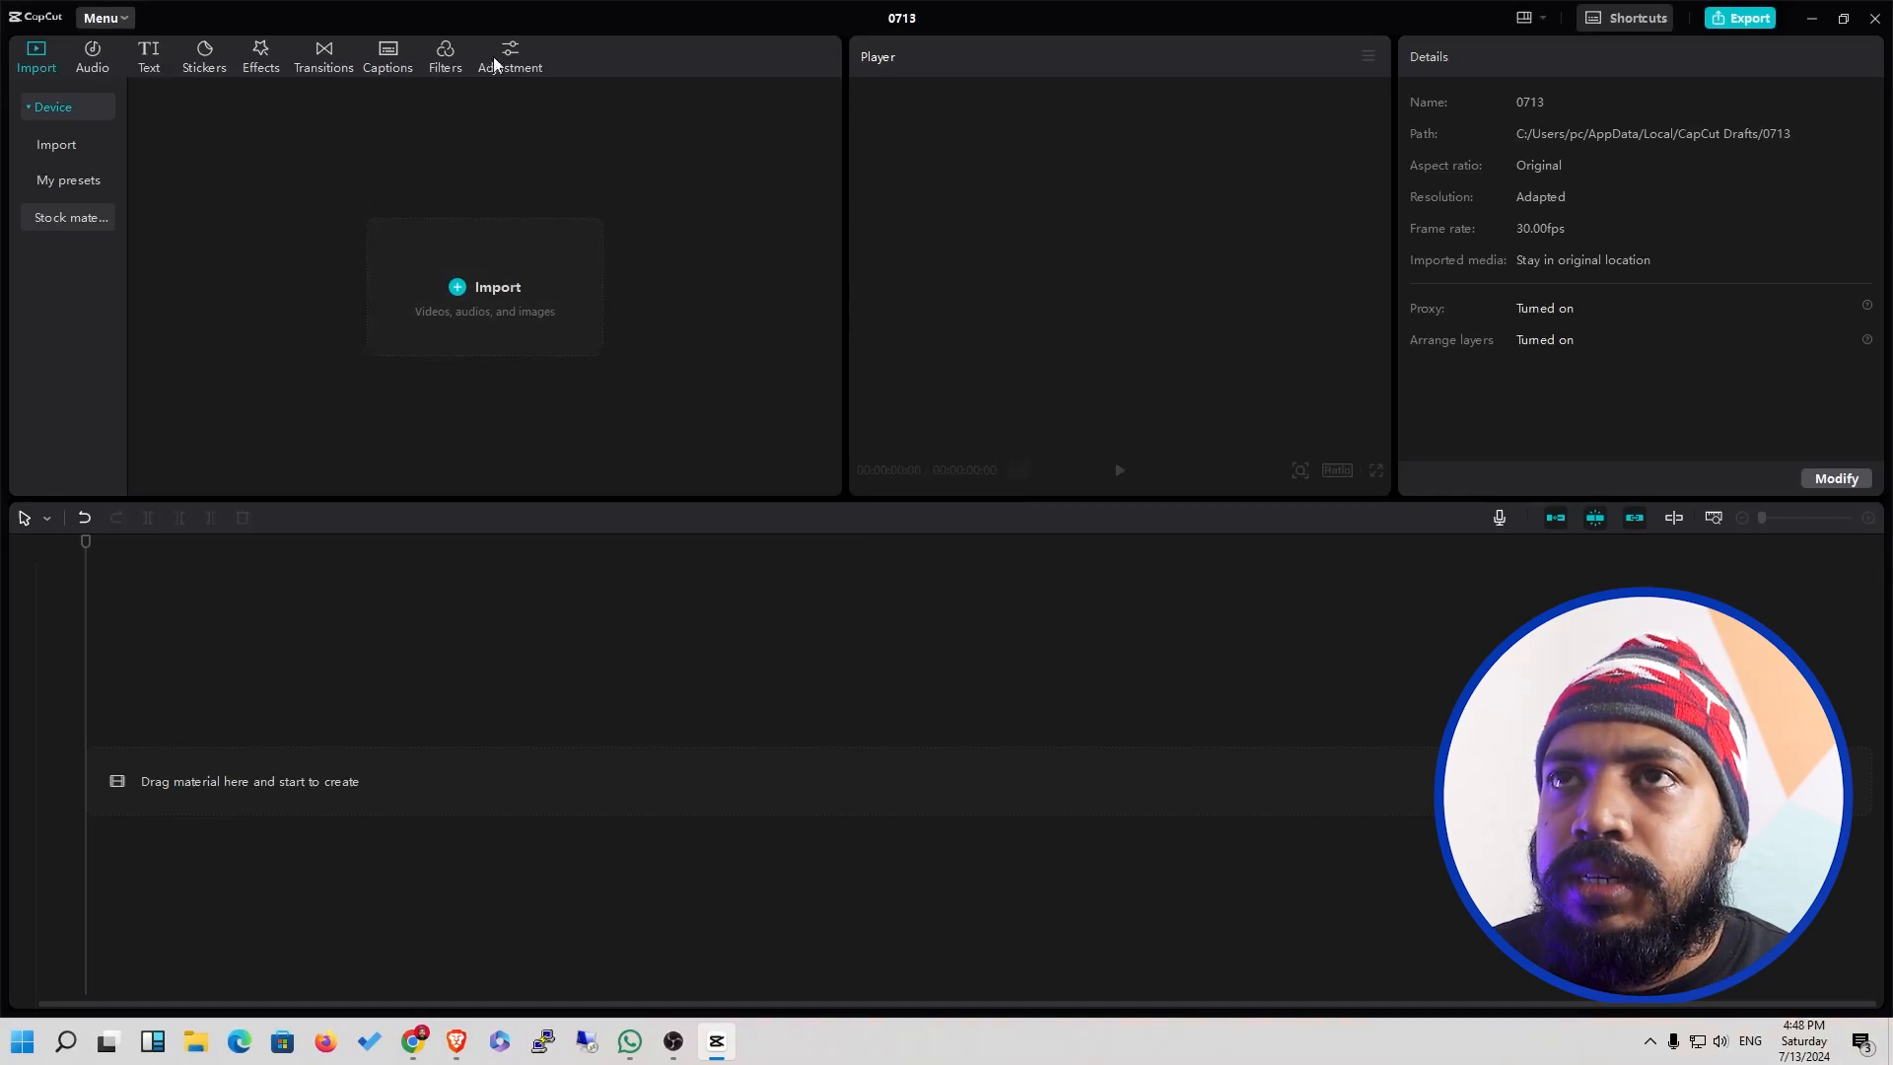
{"action": "left_click", "coordinate": [124, 24]}
{"action": "left_click", "coordinate": [125, 23]}
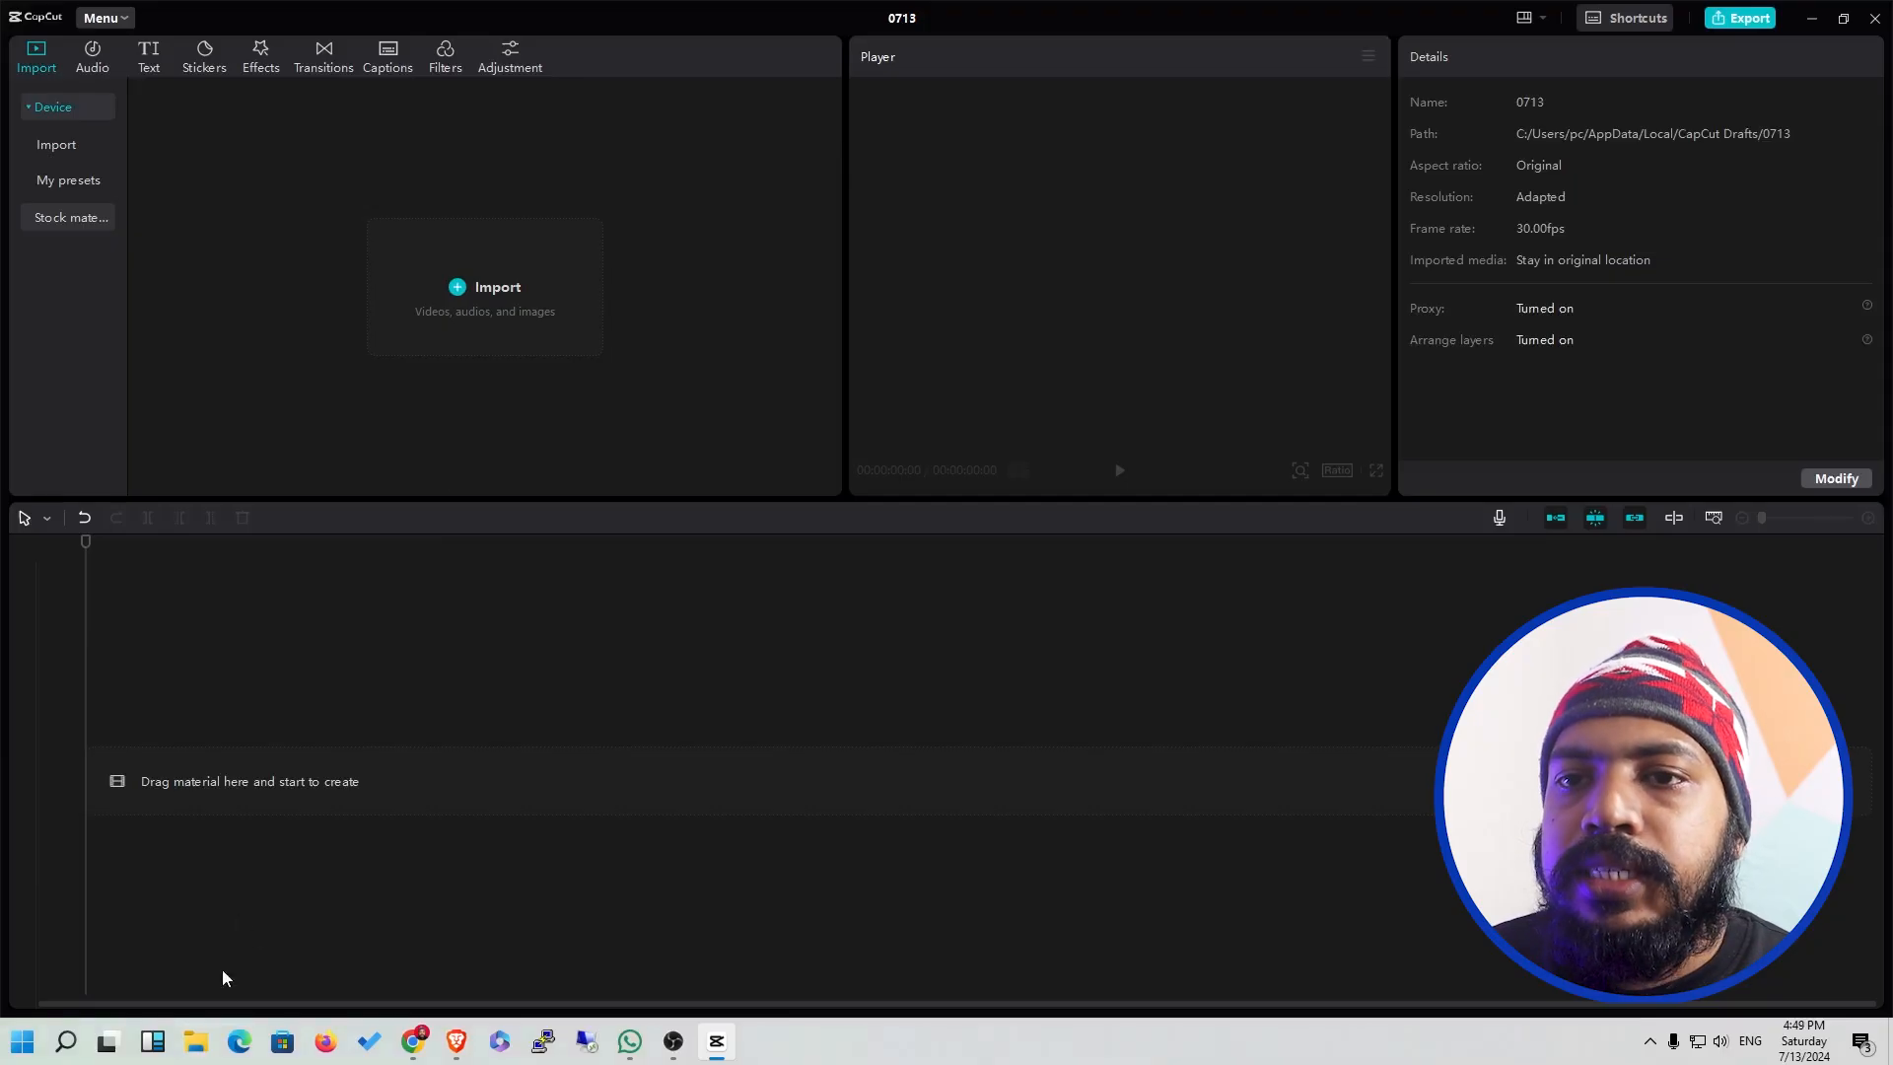
Try to add the C0103 video to the project's media from D:\CapCut PC Course\Footage_1 in File Explorer.
{"action": "left_click", "coordinate": [195, 1043]}
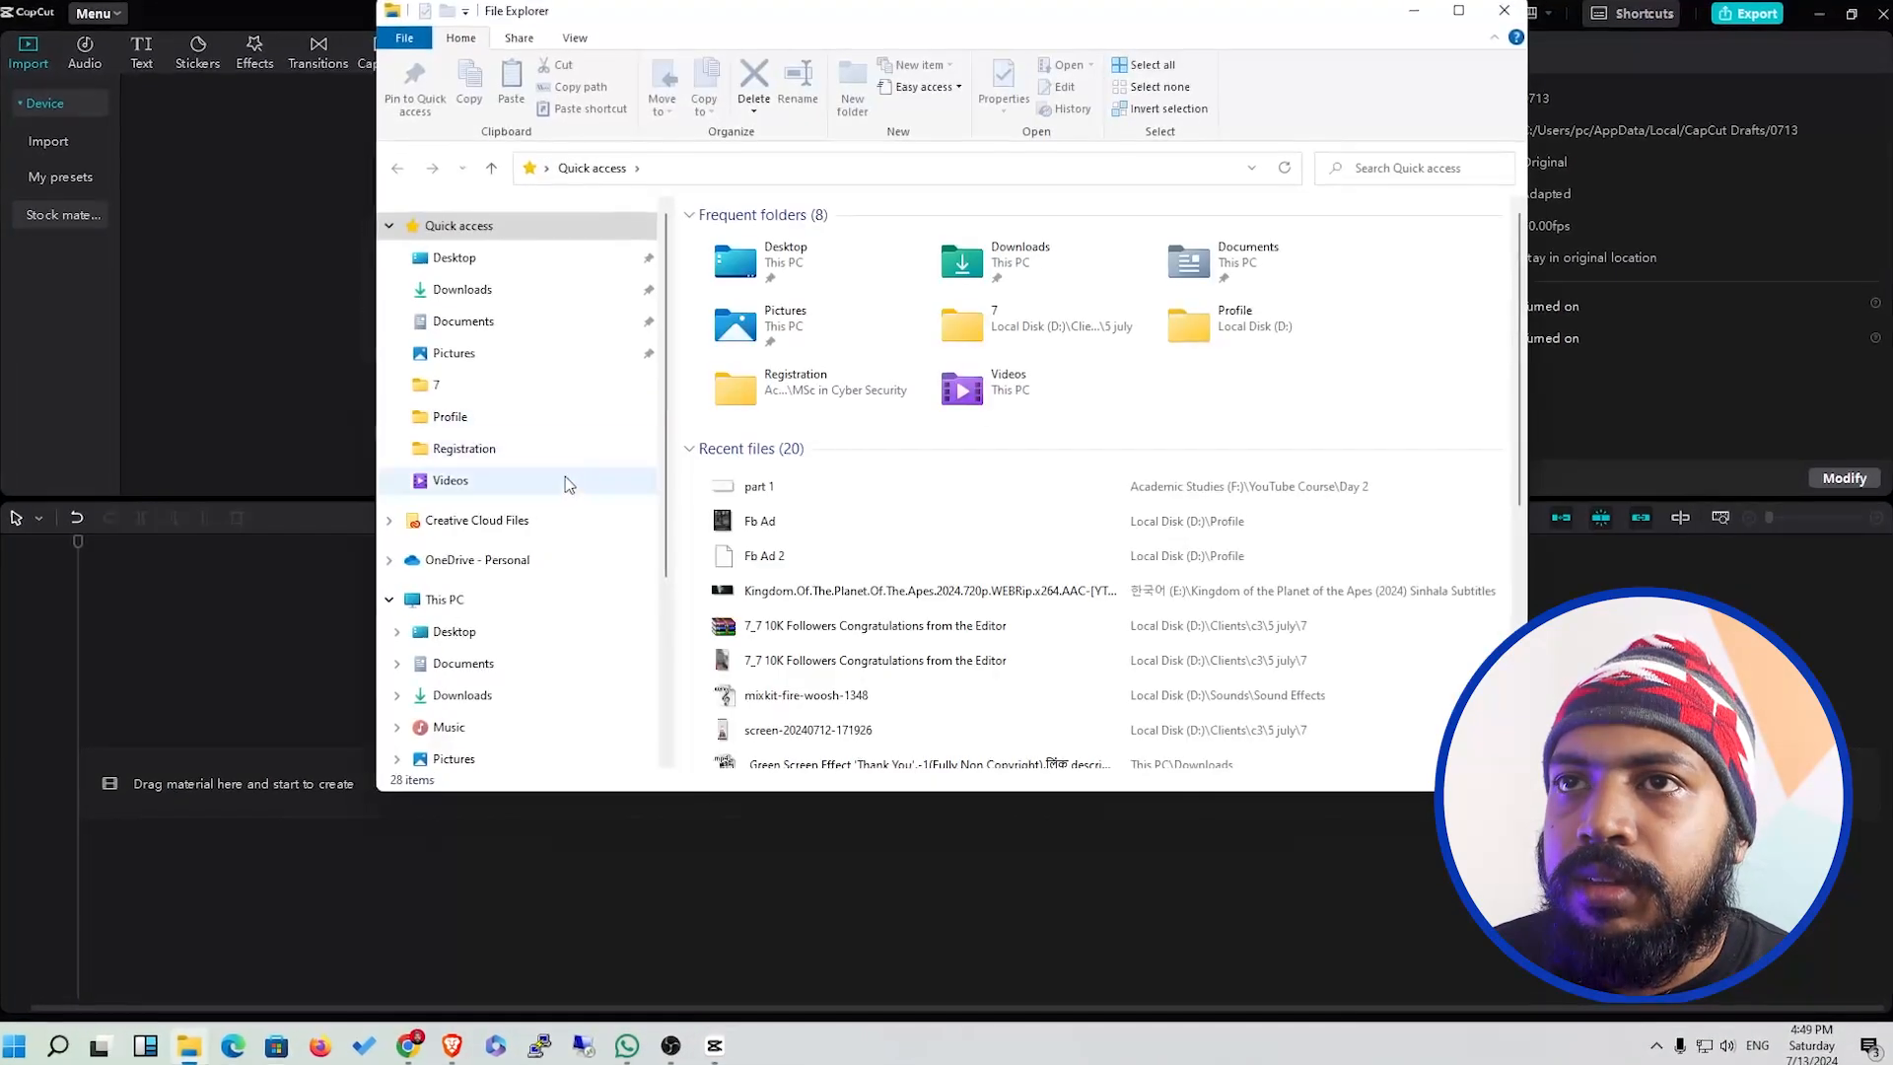
{"action": "left_click", "coordinate": [472, 601]}
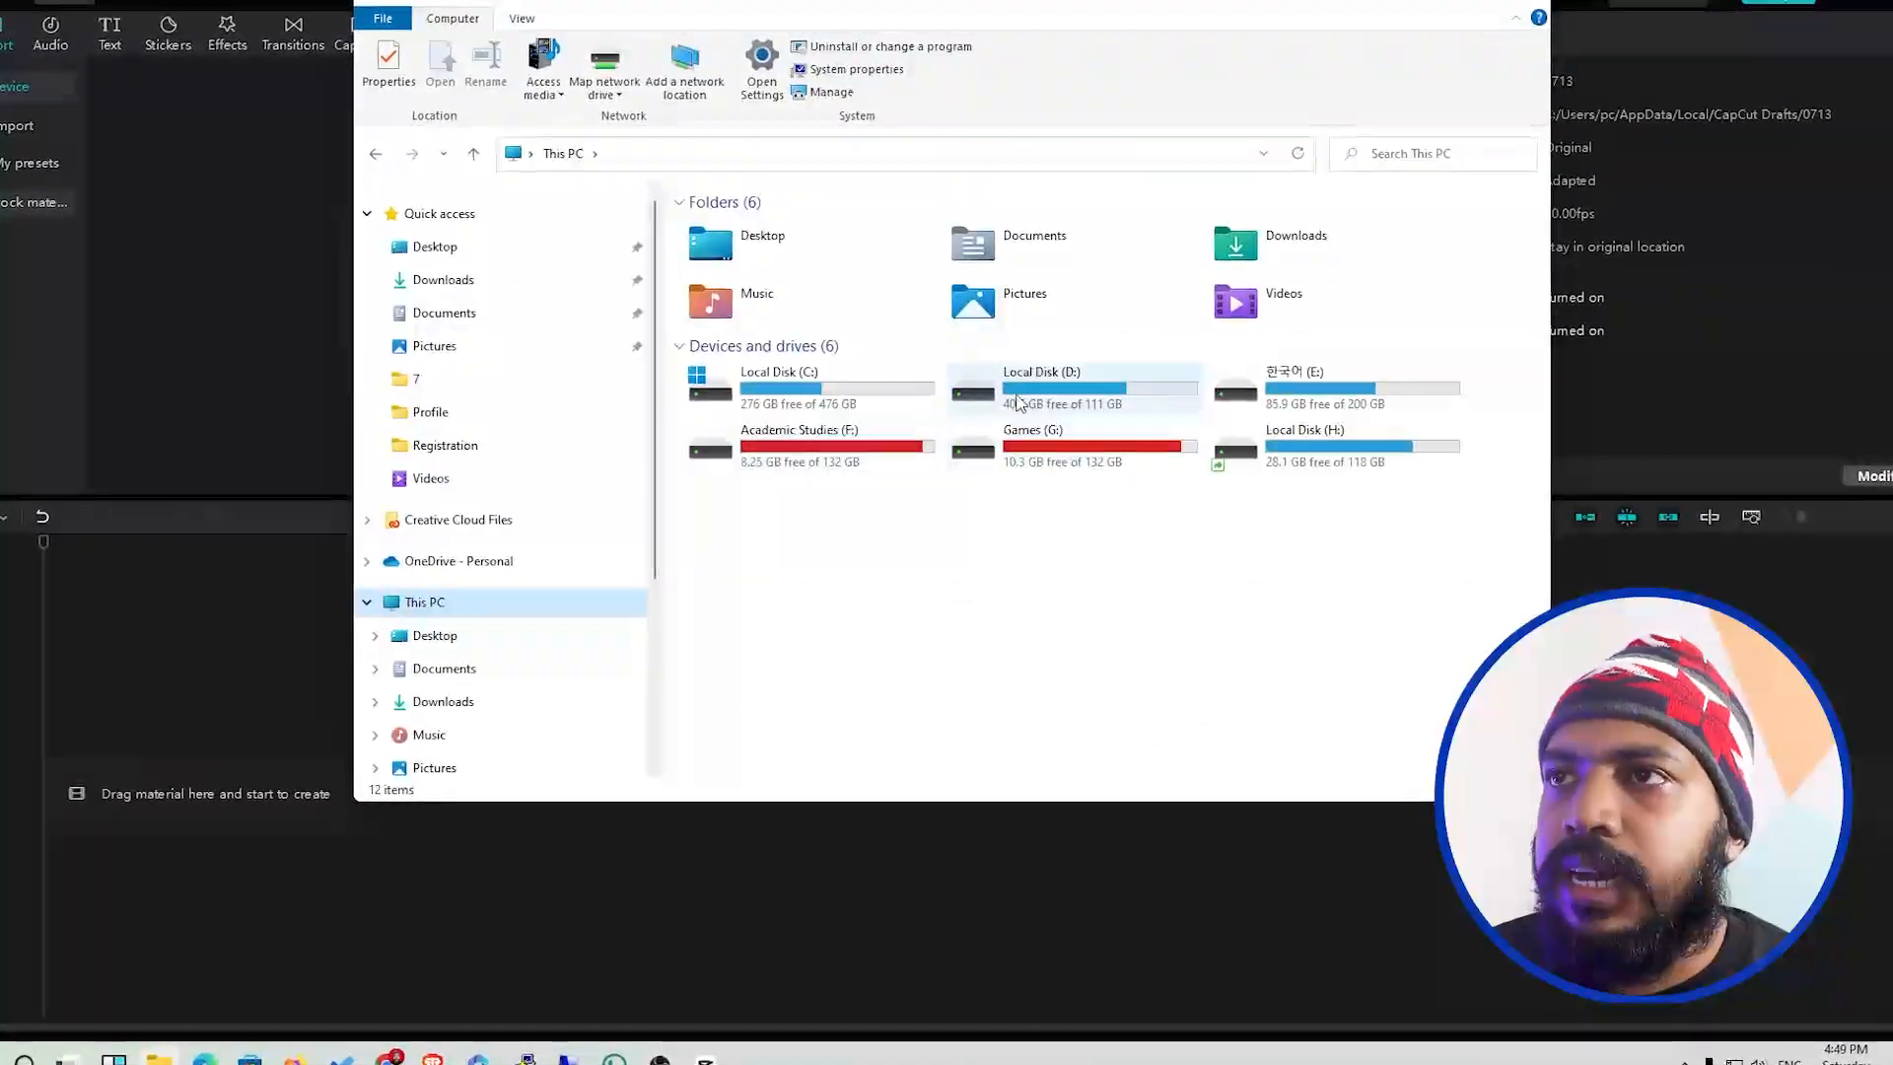
{"action": "double_click", "coordinate": [1018, 401]}
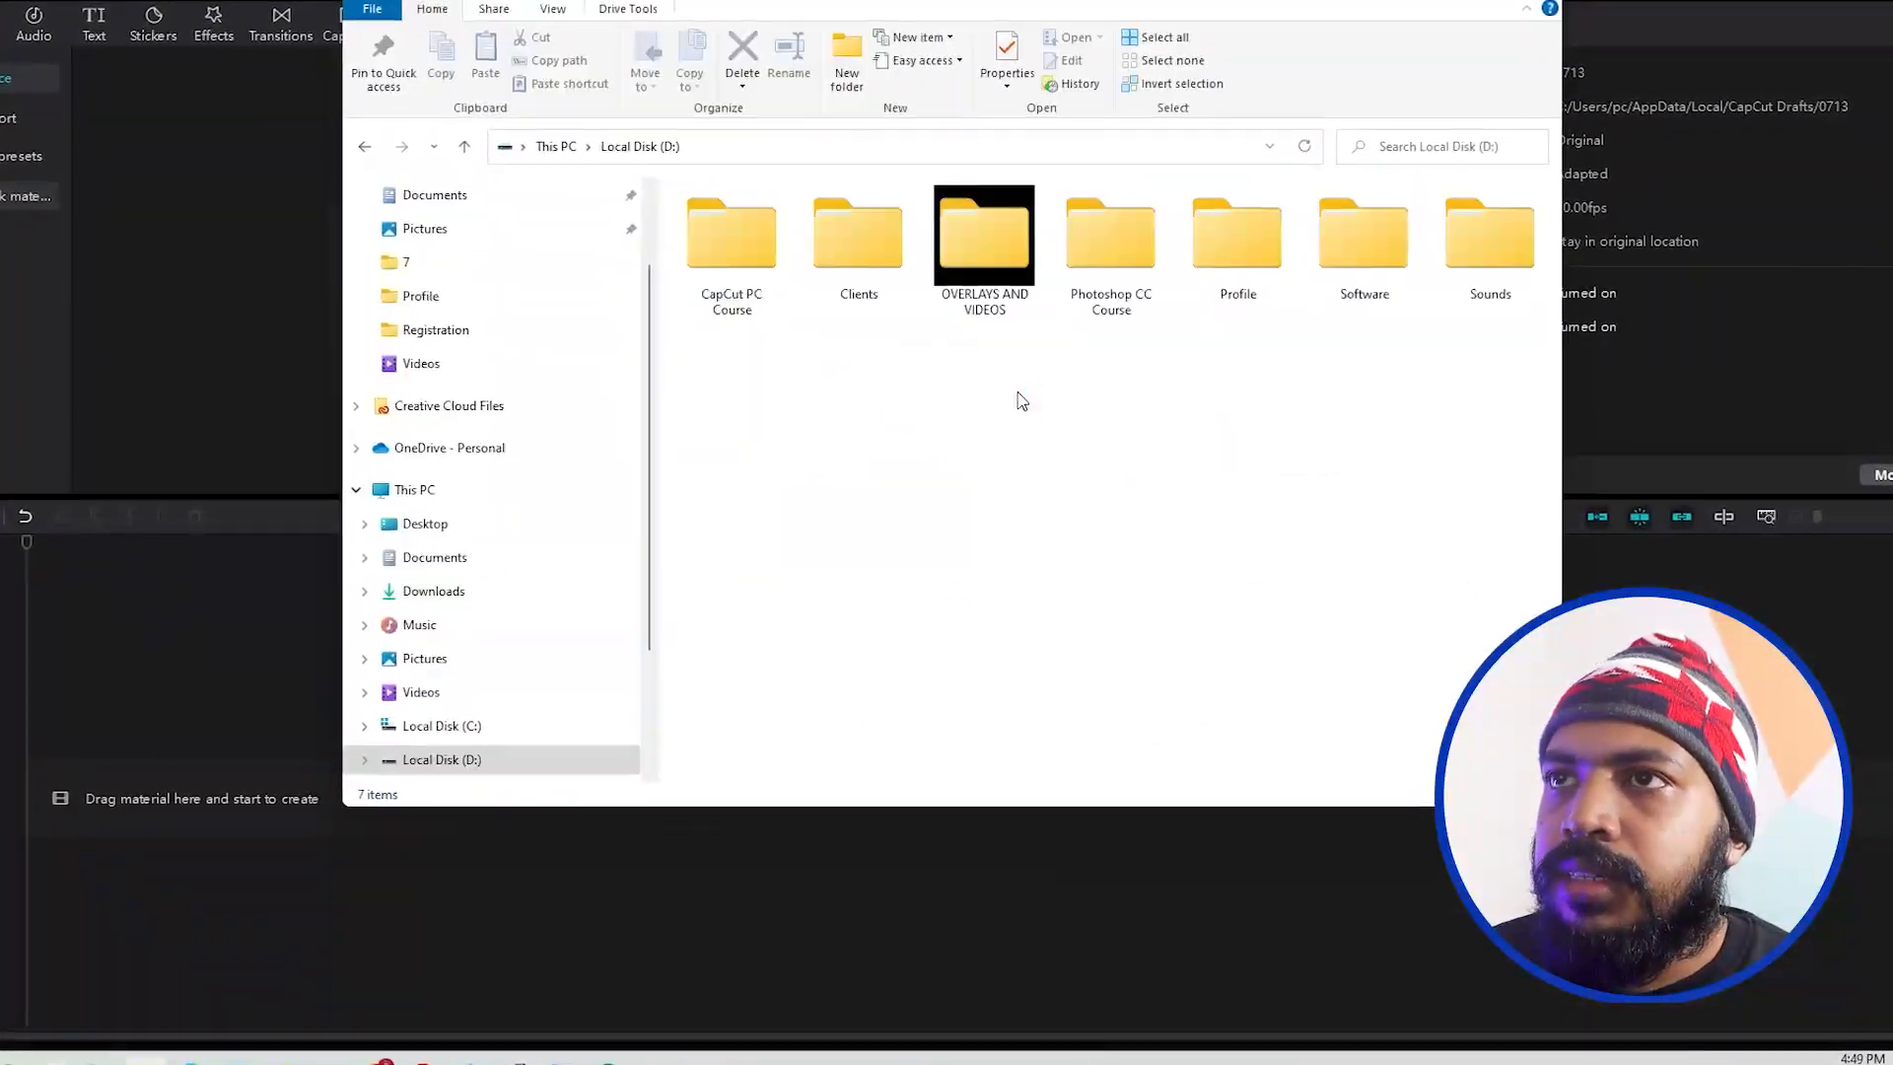
{"action": "double_click", "coordinate": [725, 266]}
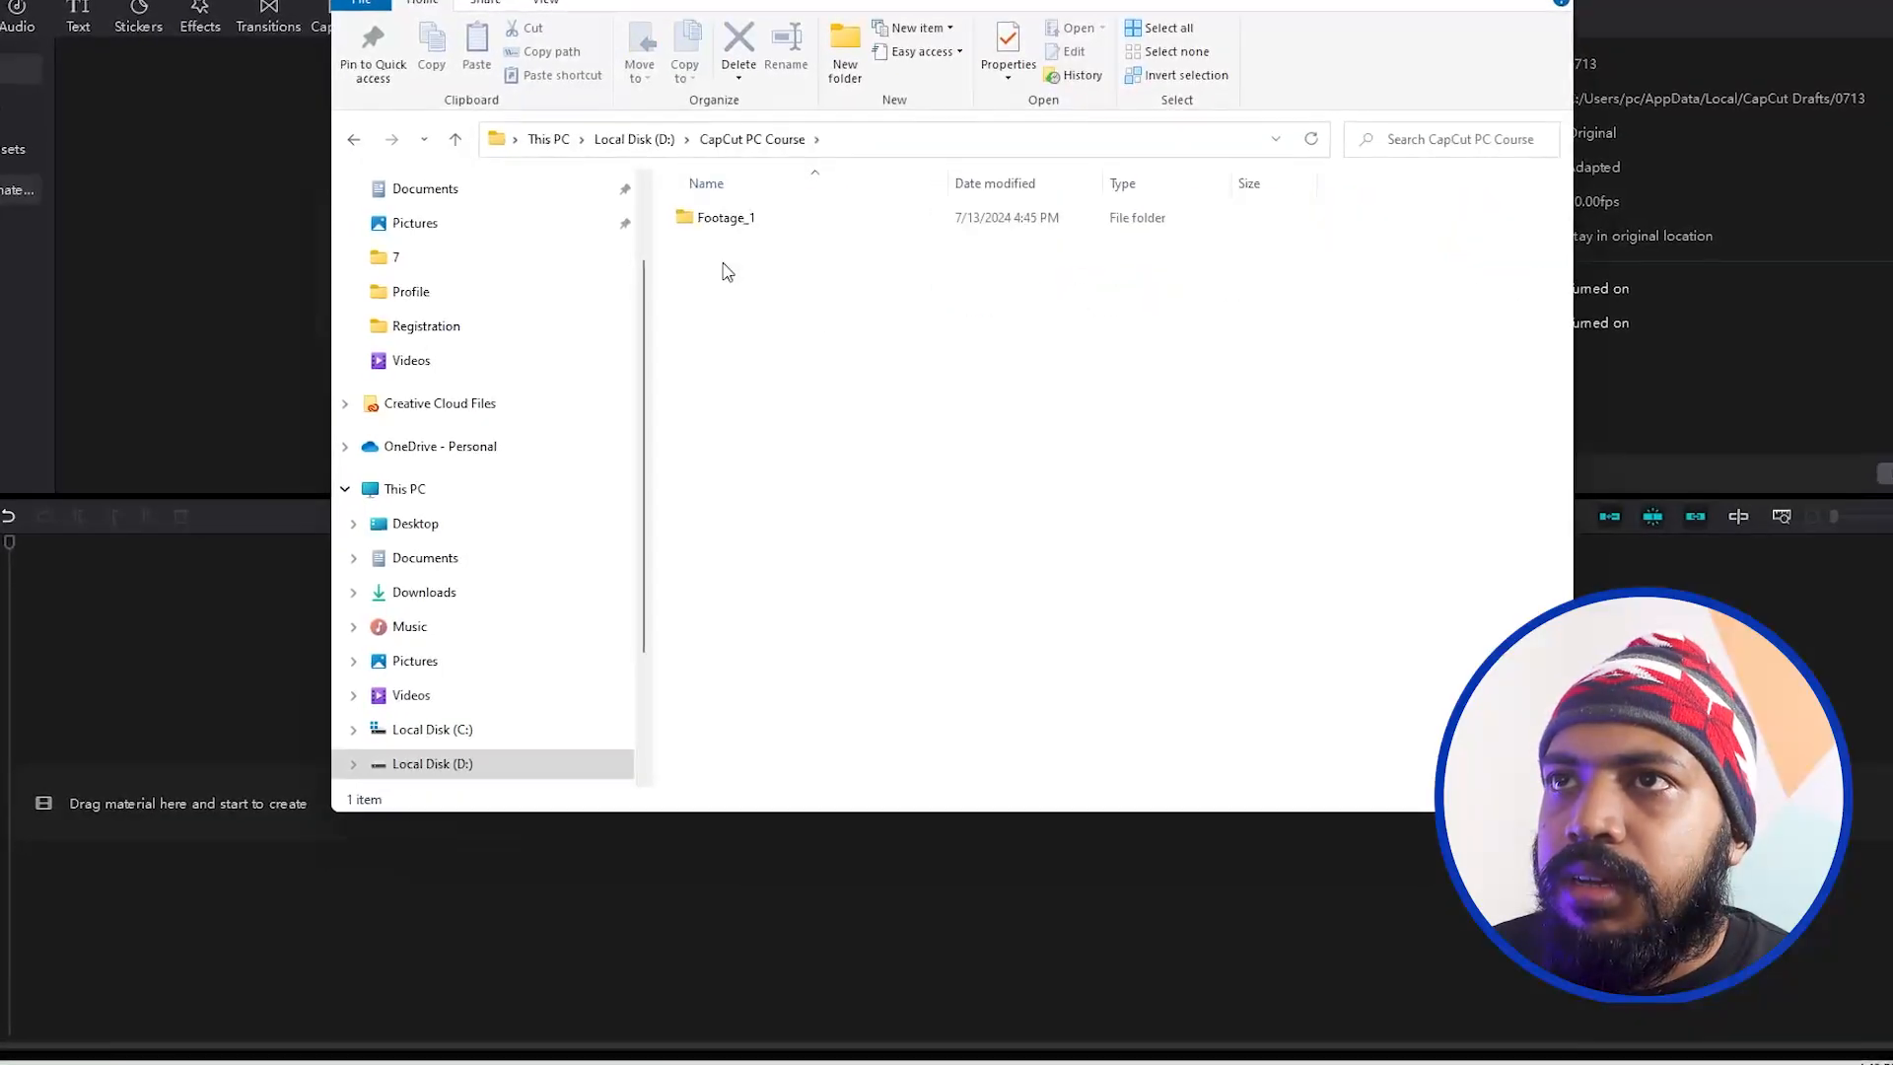
{"action": "double_click", "coordinate": [732, 219]}
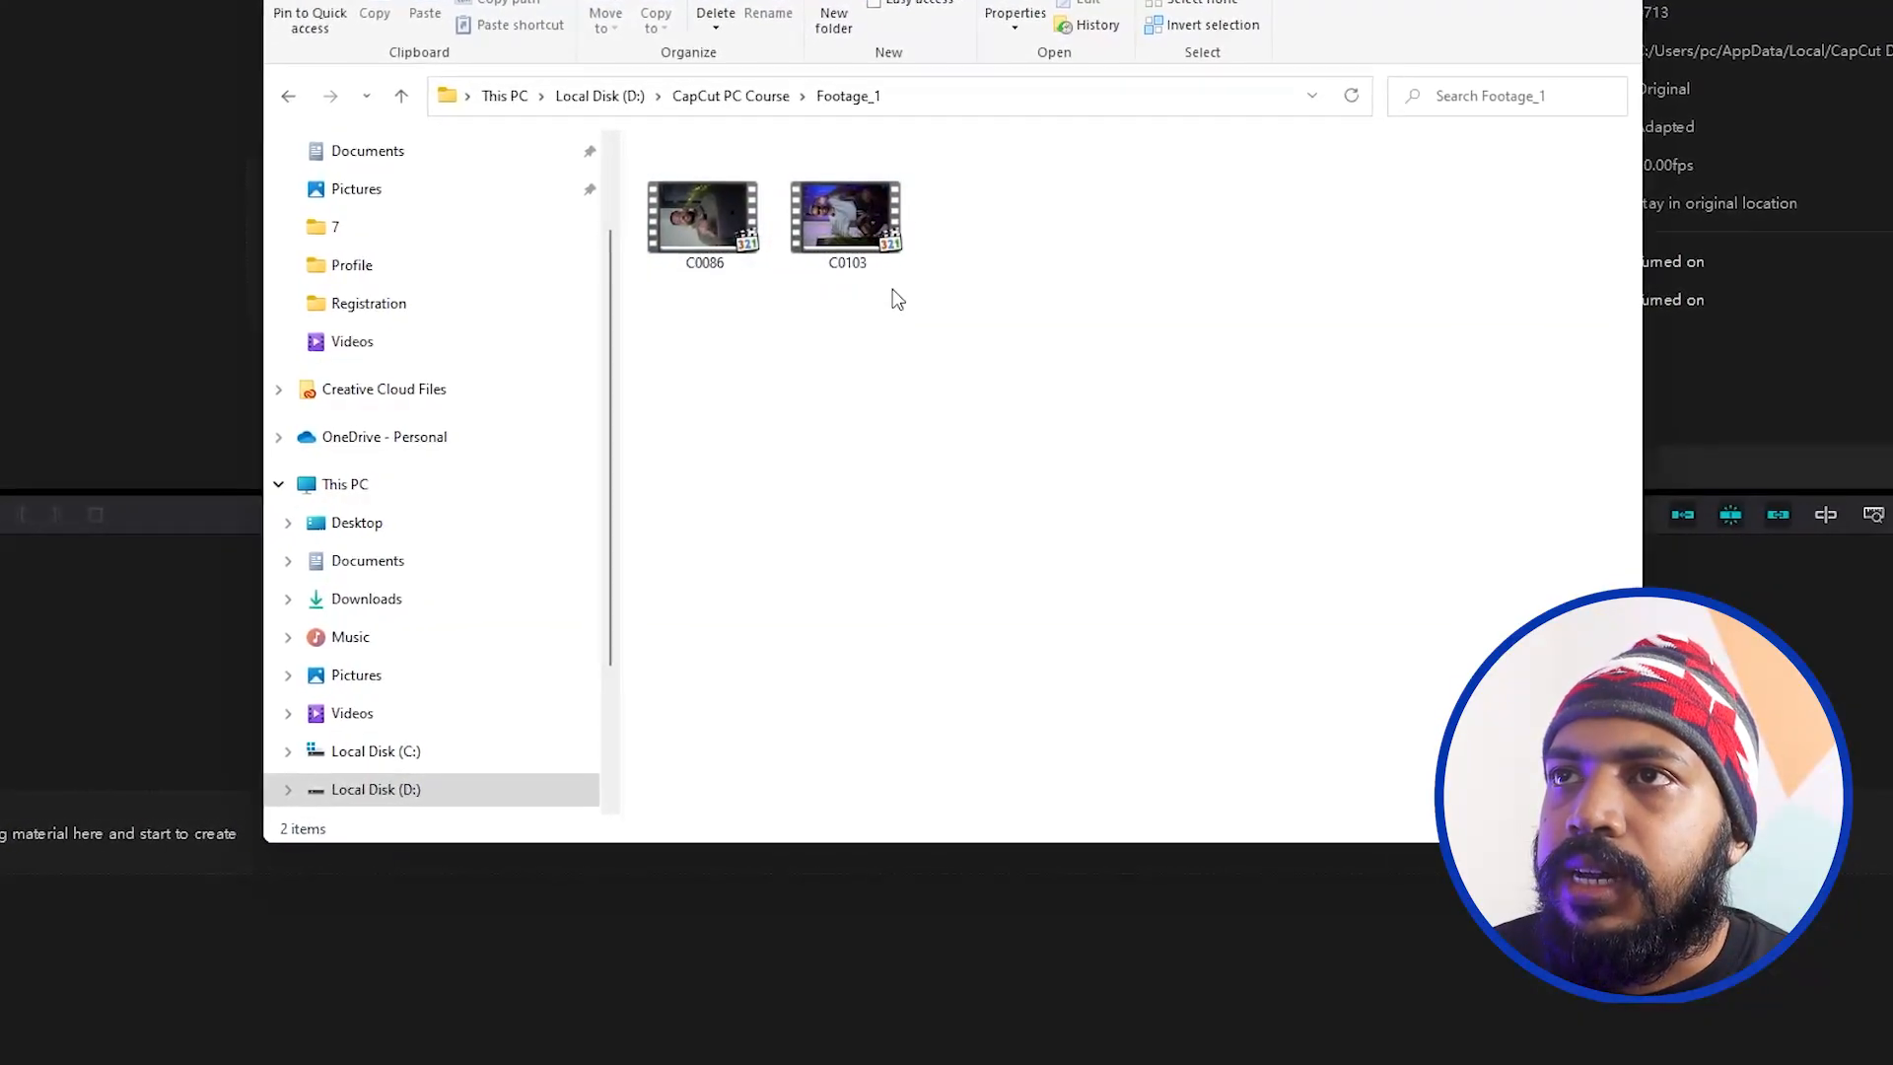
{"action": "left_click", "coordinate": [859, 219]}
{"action": "left_click_drag", "start_coordinate": [846, 207], "coordinate": [157, 234]}
{"action": "left_click", "coordinate": [197, 204]}
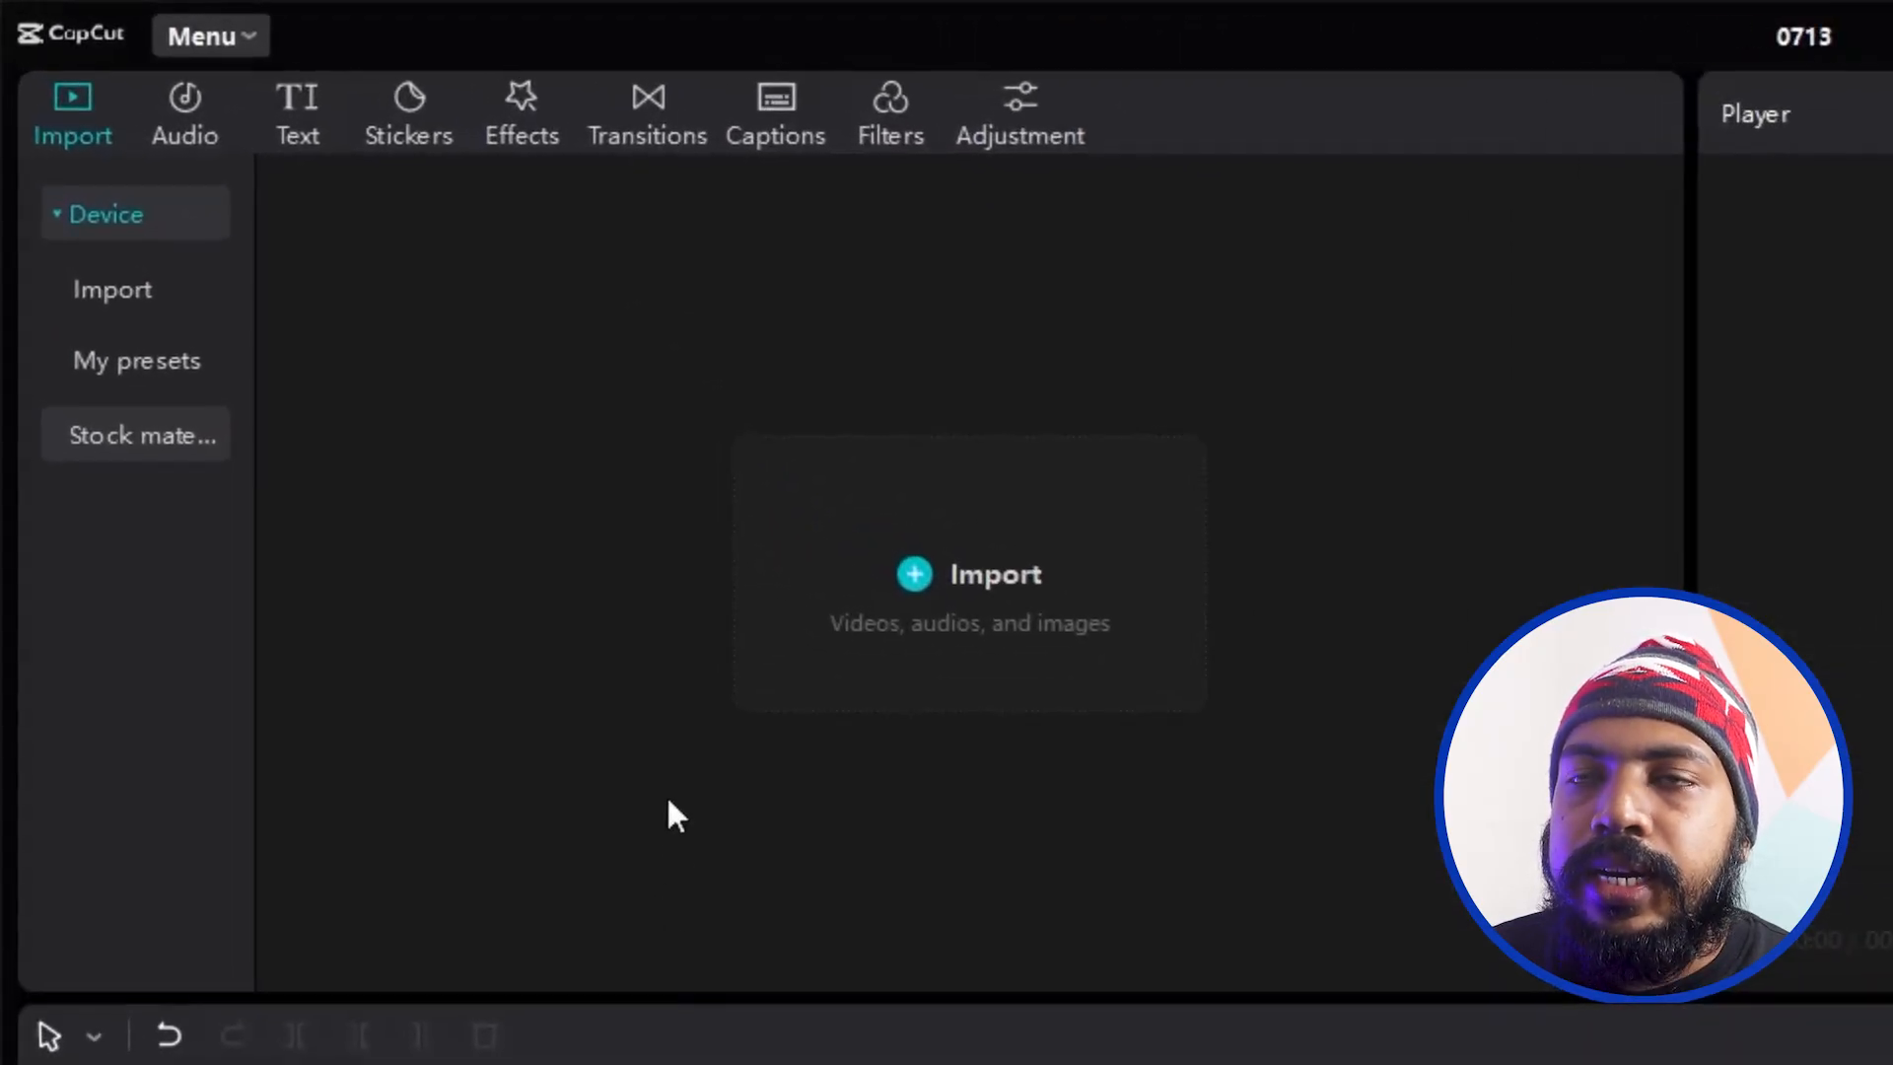
Import the C0103 video from D:\CapCut PC Course\Footage_1 through the media import dialog.
{"action": "left_click", "coordinate": [935, 586]}
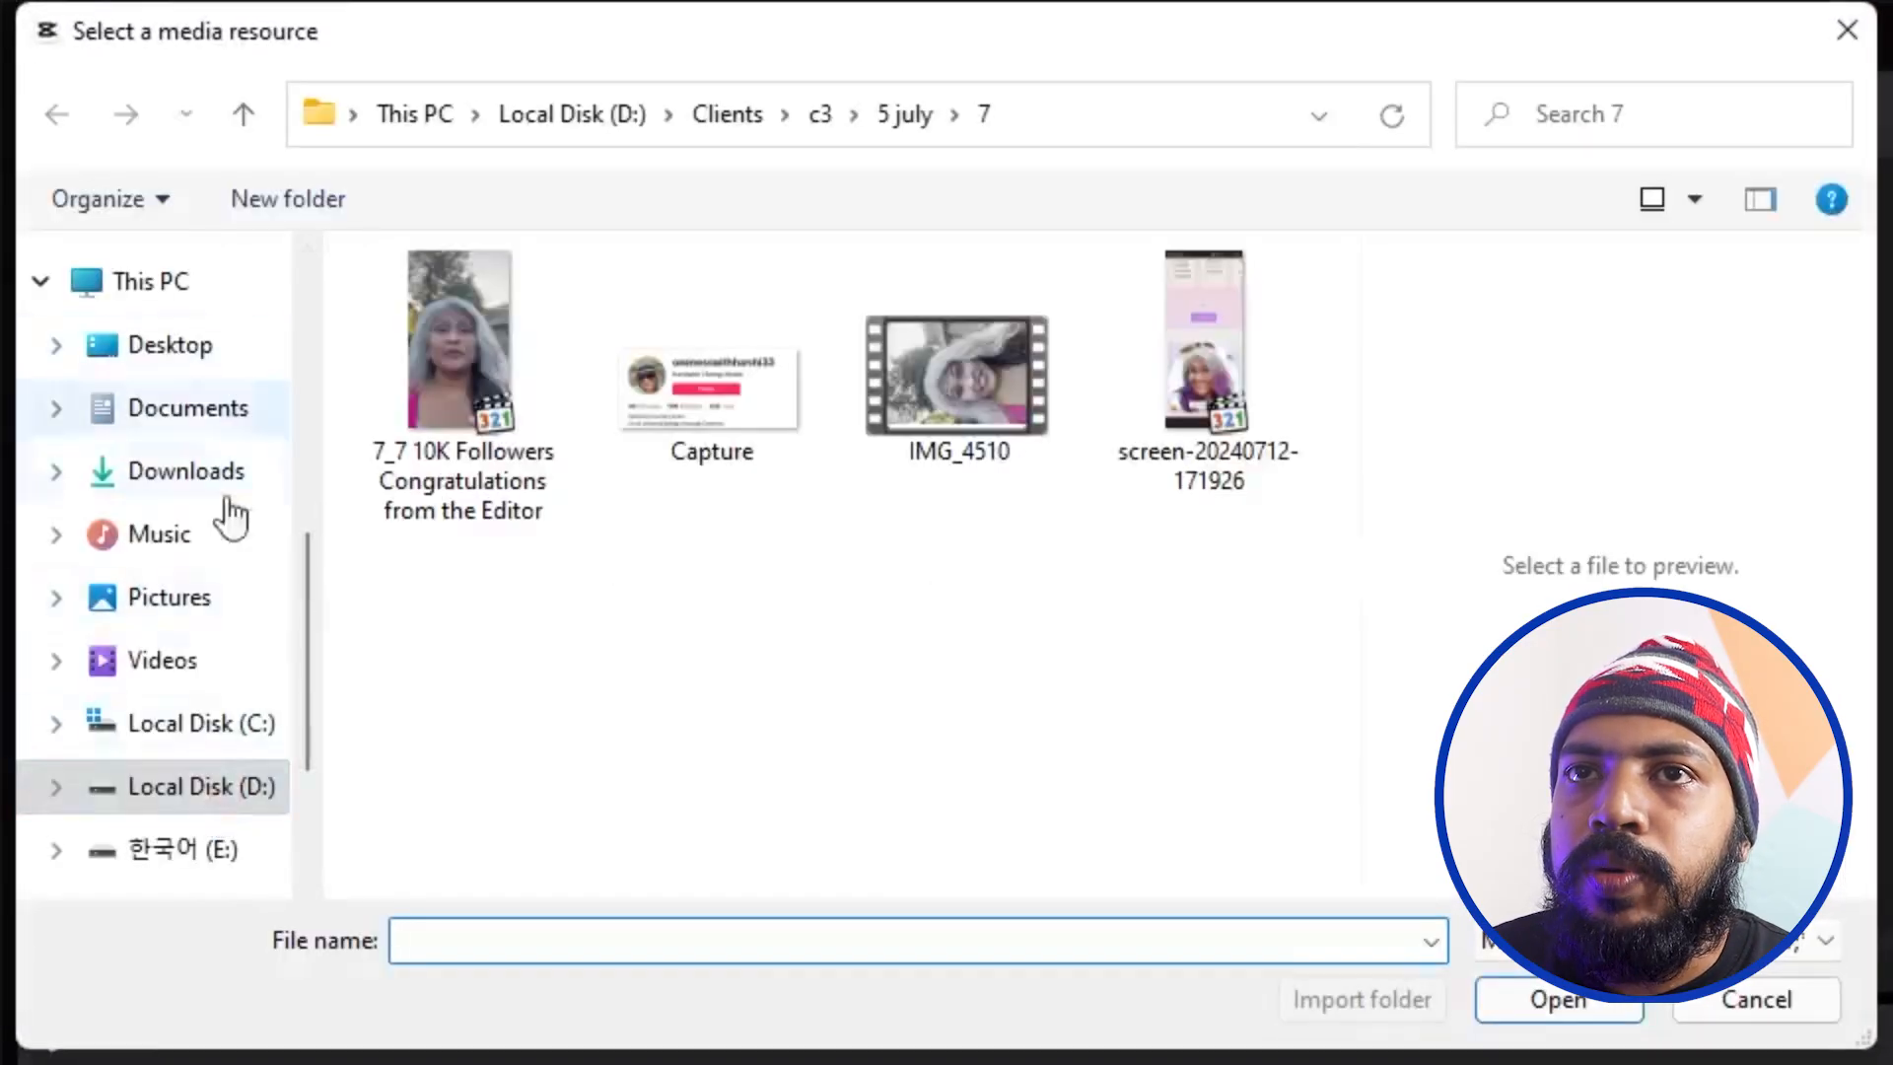
{"action": "left_click", "coordinate": [190, 788]}
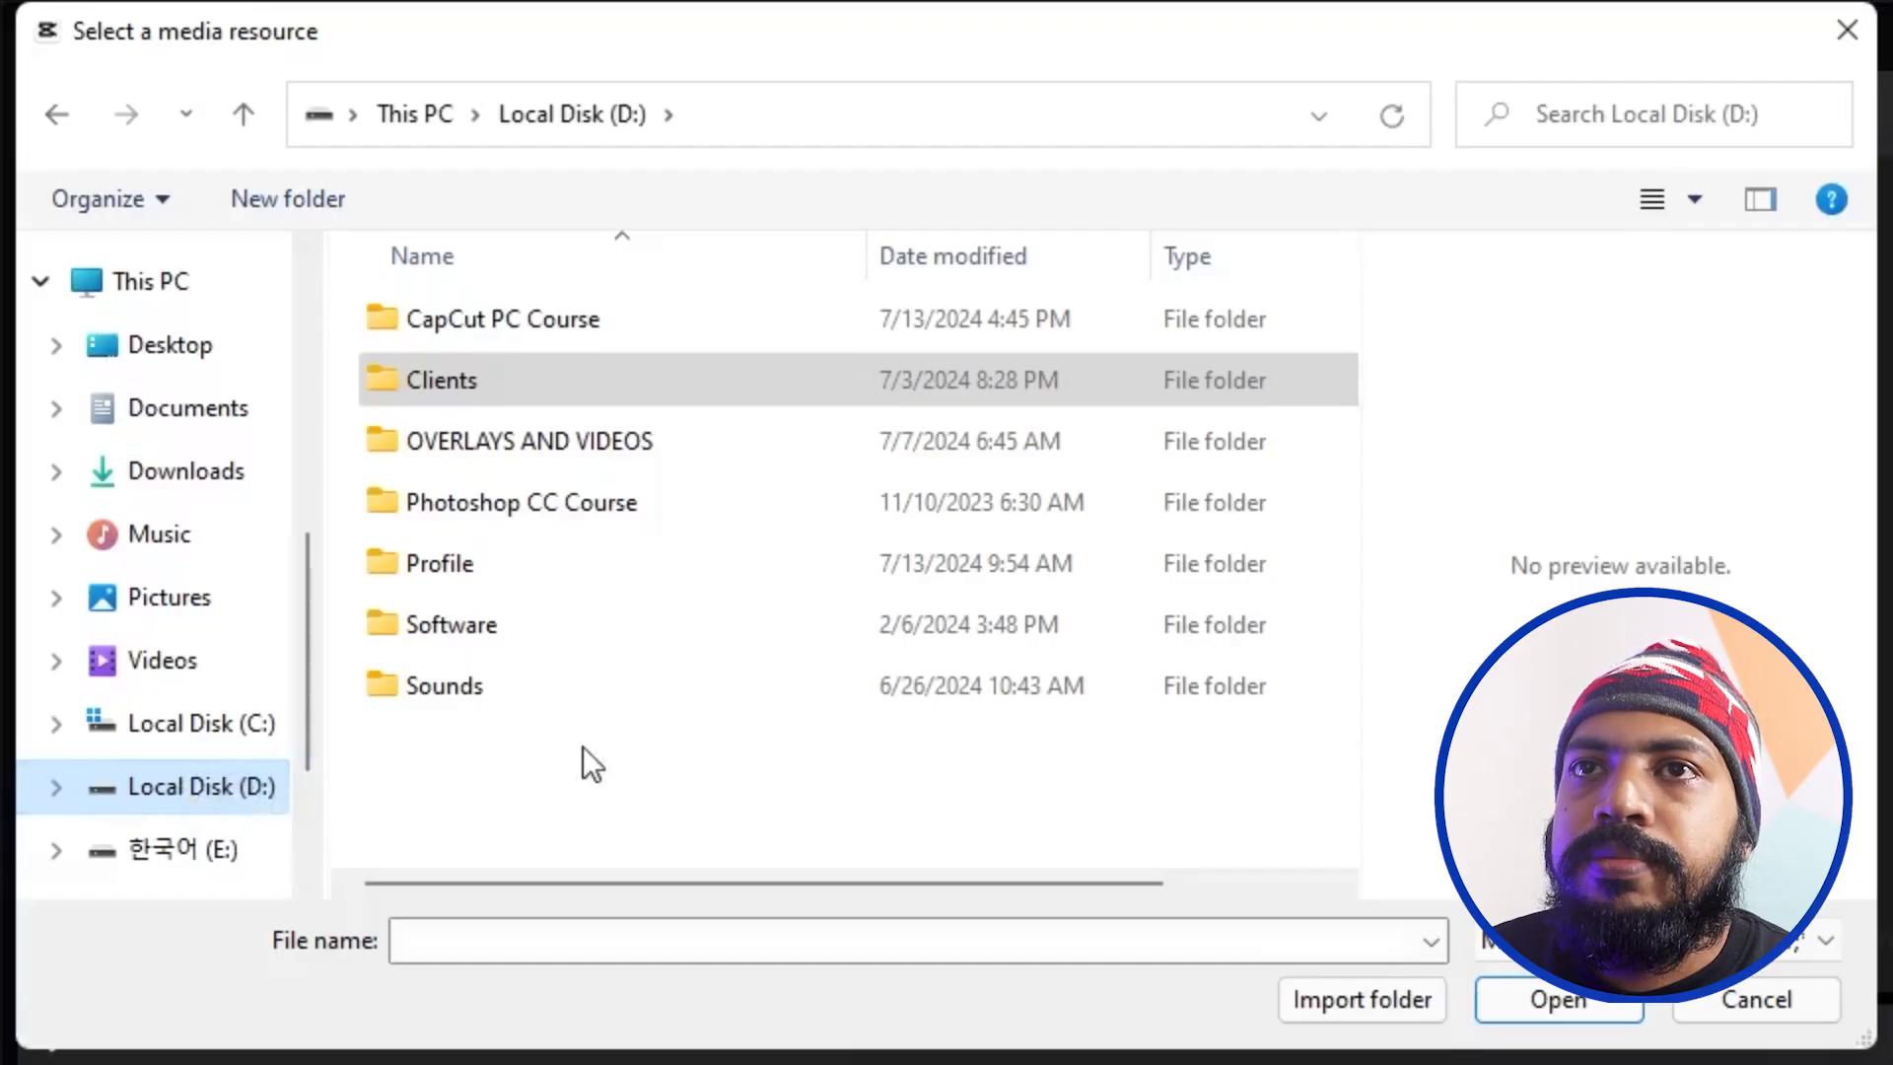
{"action": "double_click", "coordinate": [436, 333]}
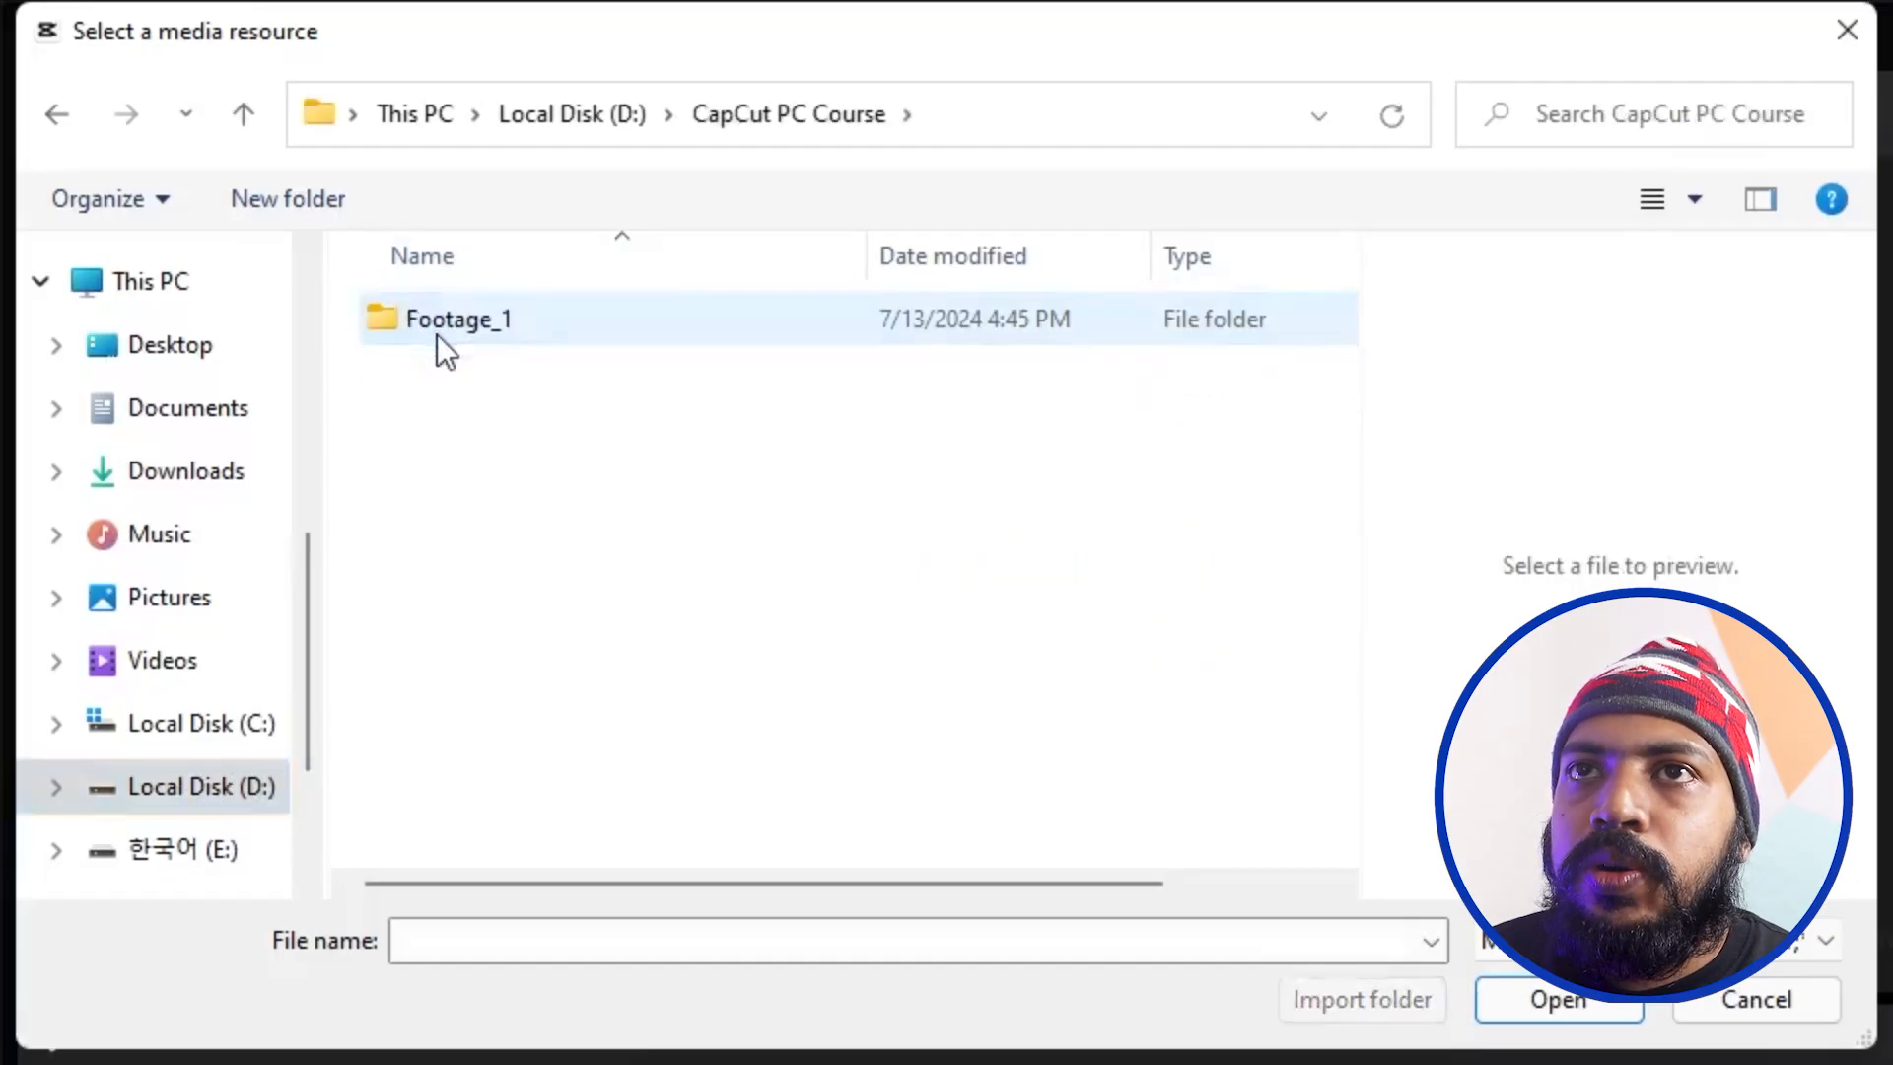
{"action": "double_click", "coordinate": [440, 333]}
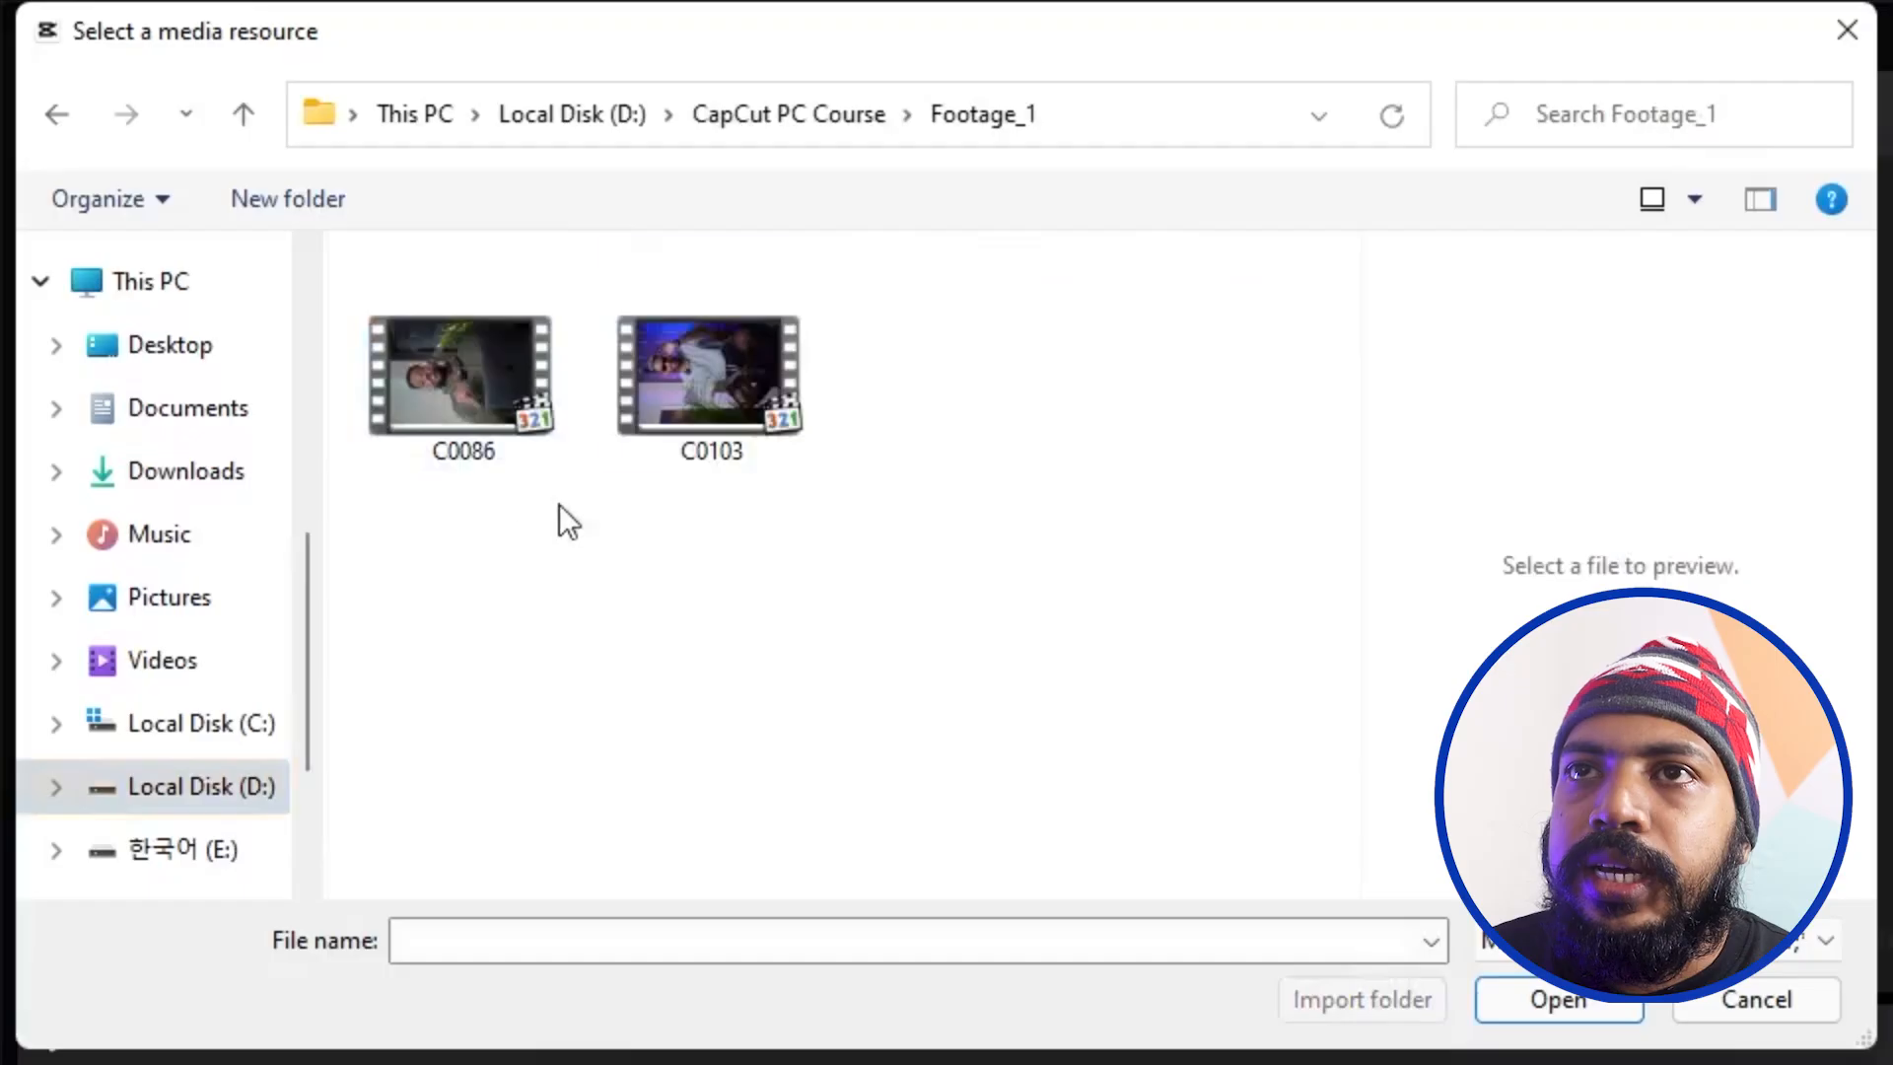
{"action": "left_click", "coordinate": [690, 383]}
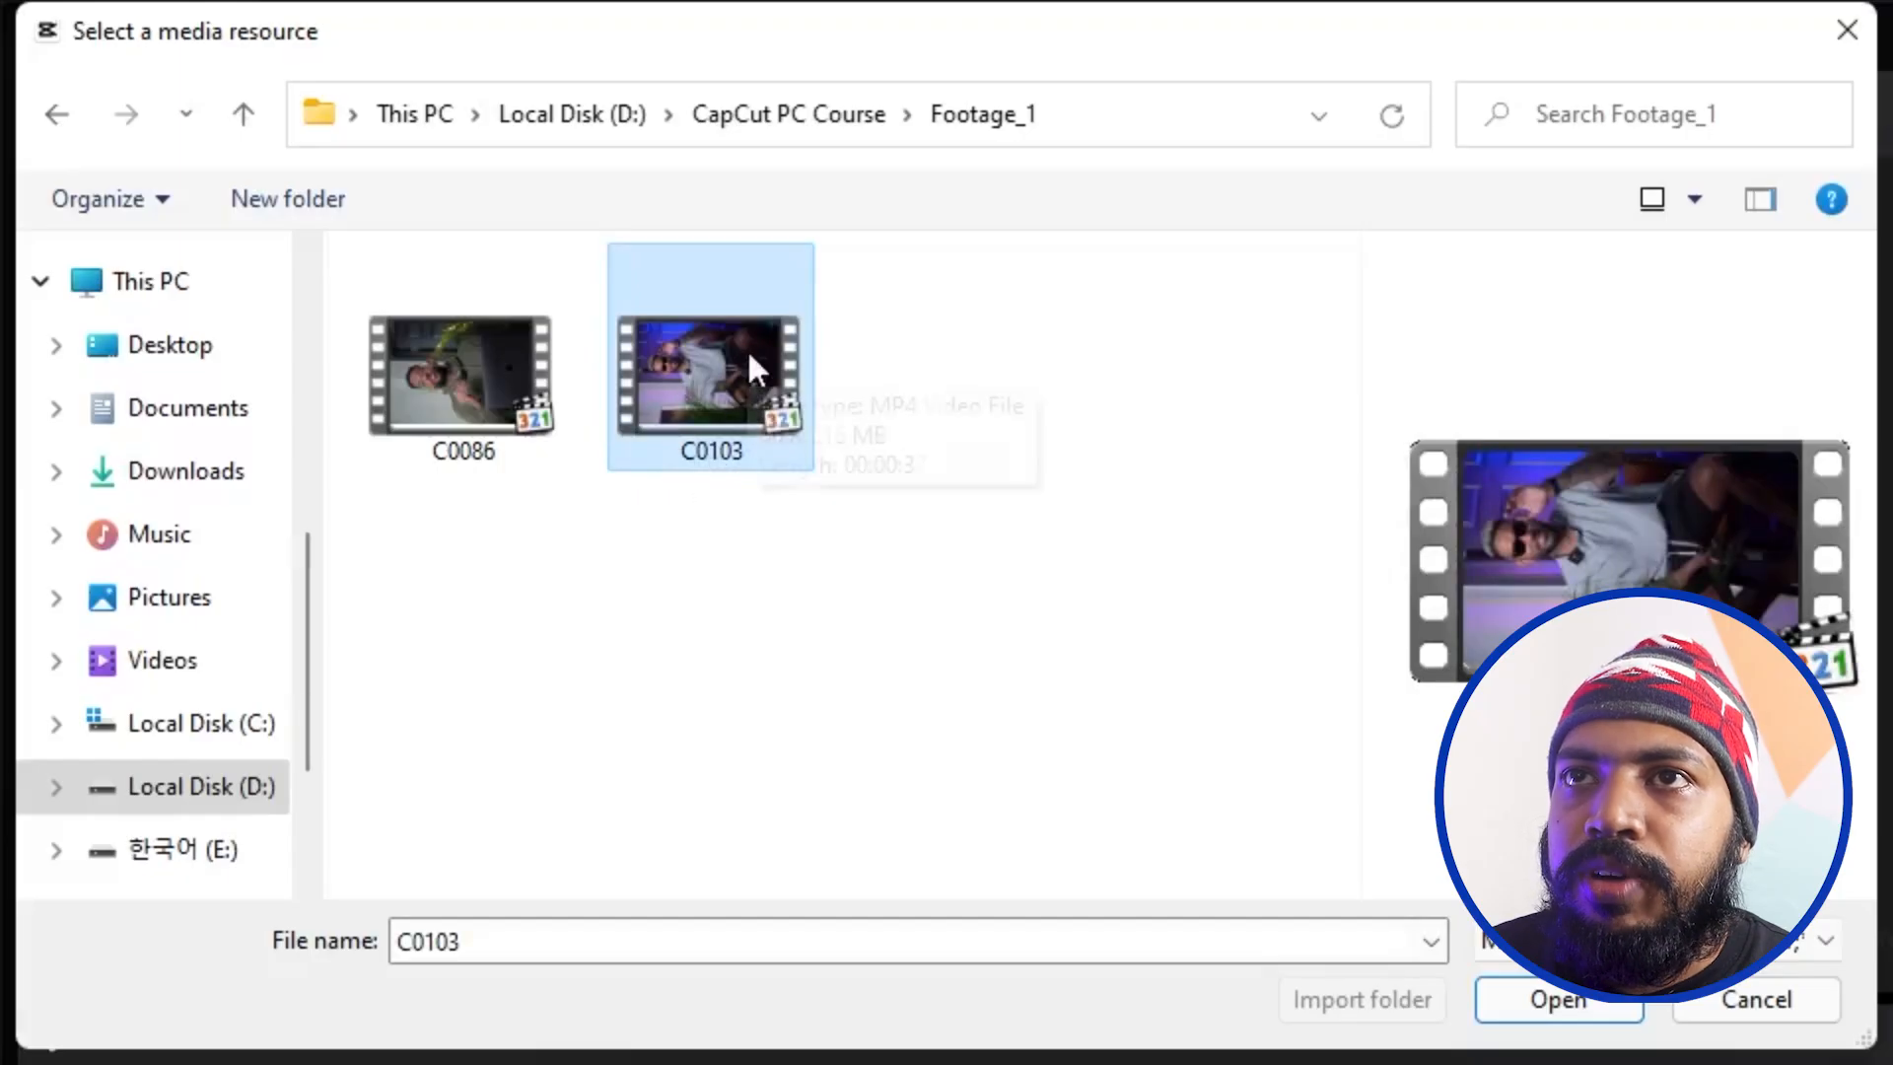
{"action": "left_click", "coordinate": [1599, 1002]}
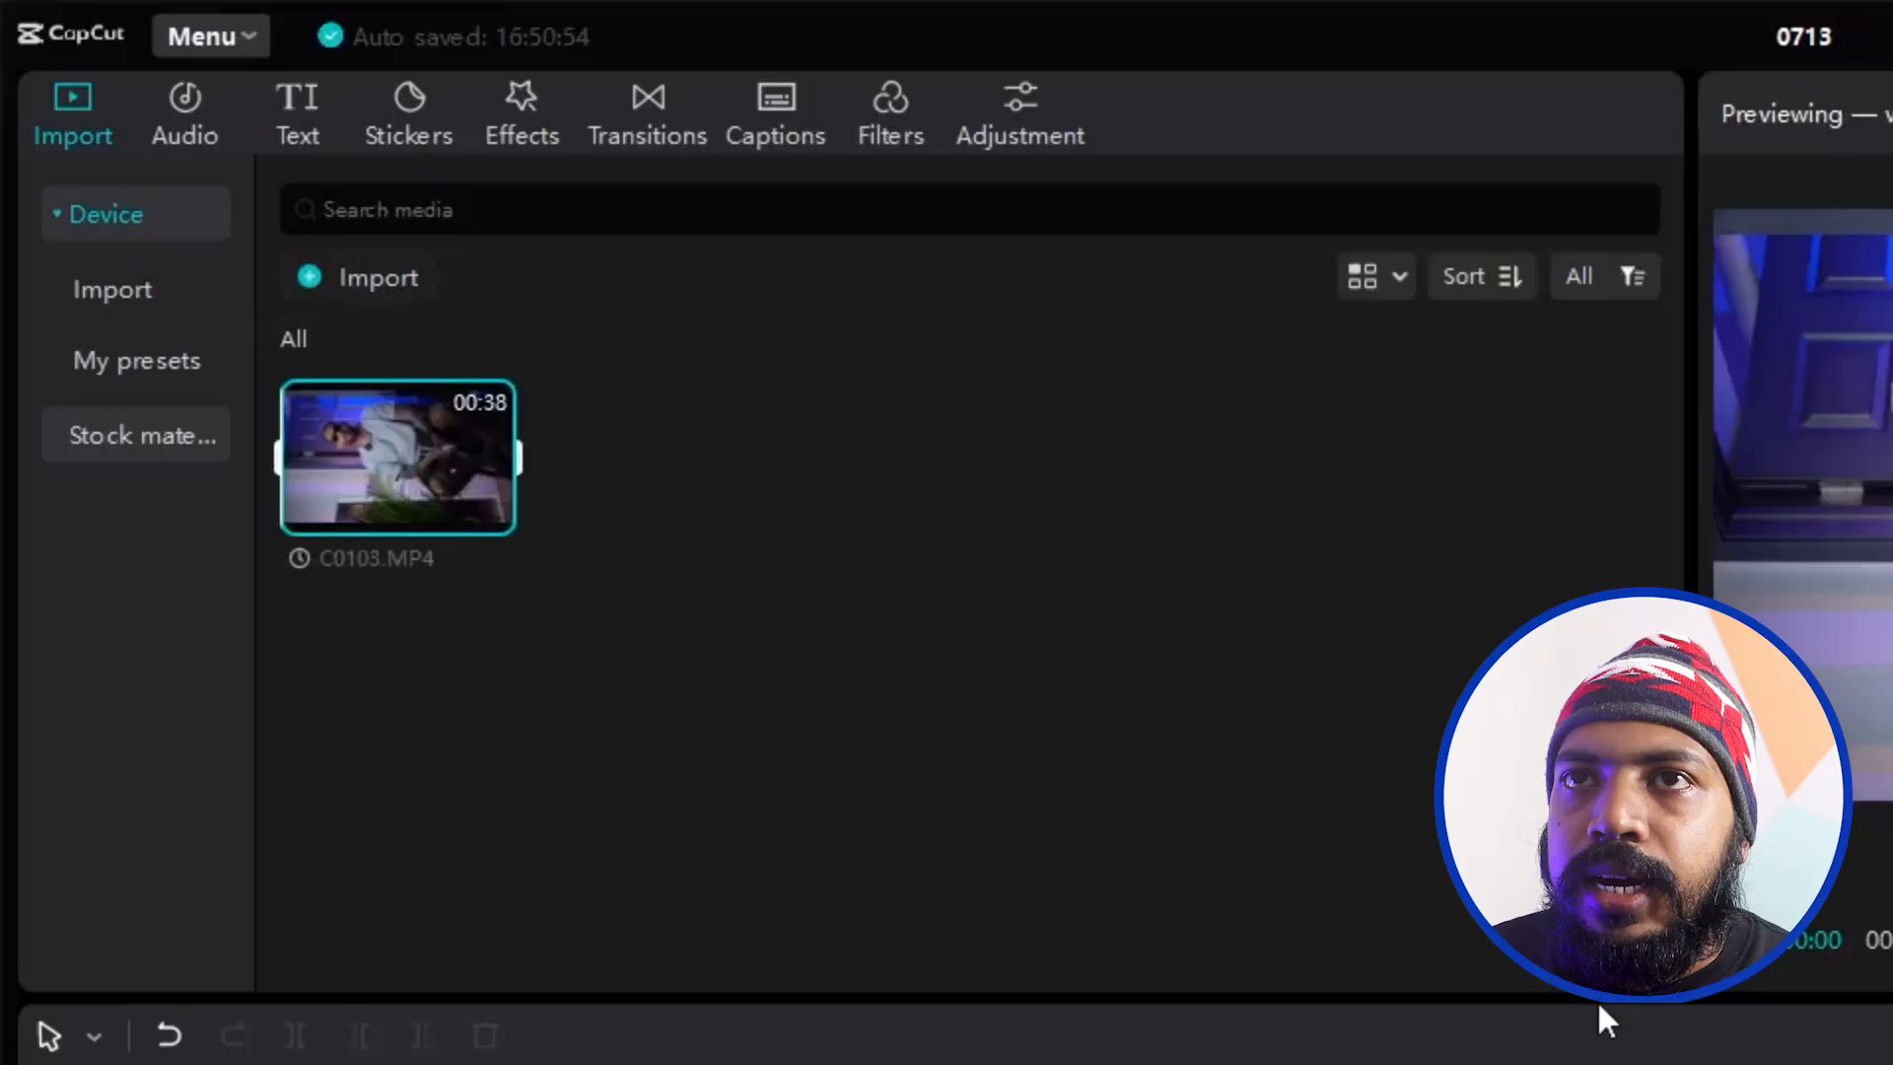
{"action": "left_click", "coordinate": [816, 600]}
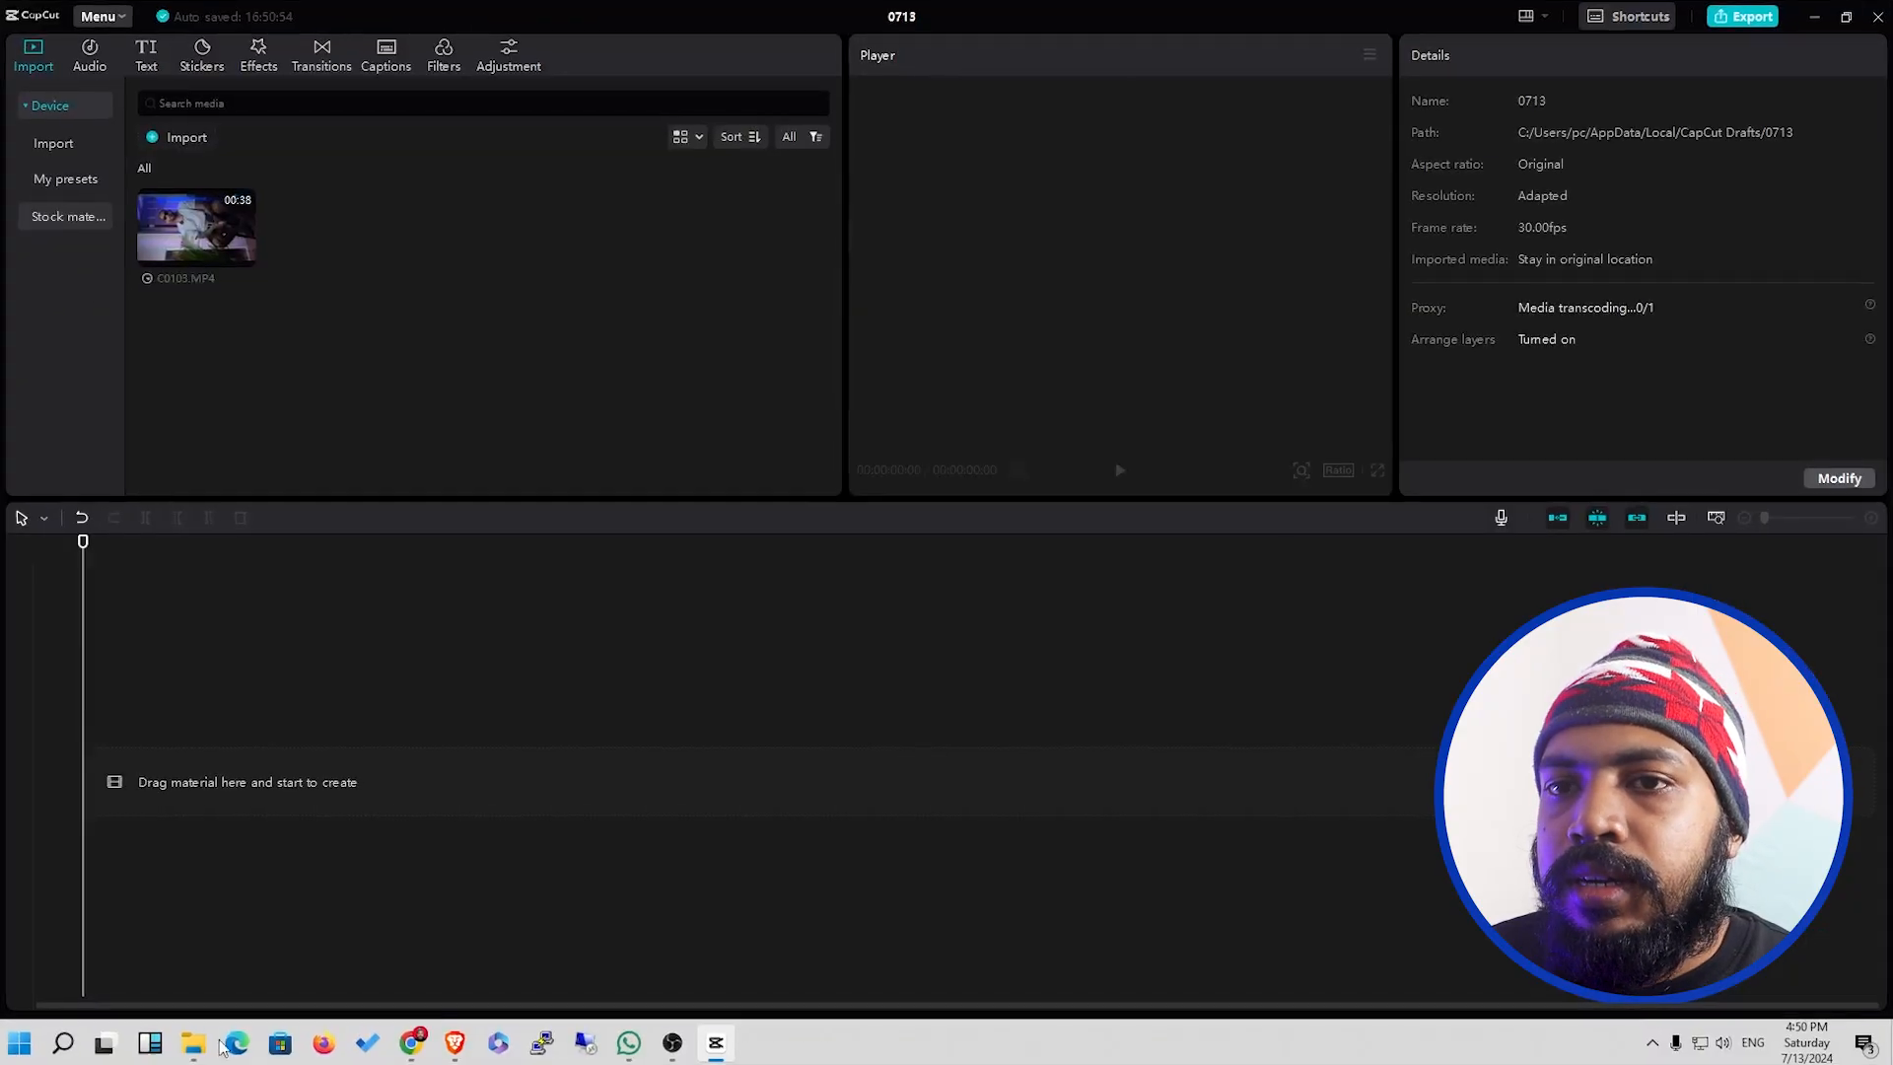
Switch to File Explorer and bring the C0086 video from D:\CapCut PC Course\Footage_1 into the project's media.
{"action": "left_click", "coordinate": [195, 1043]}
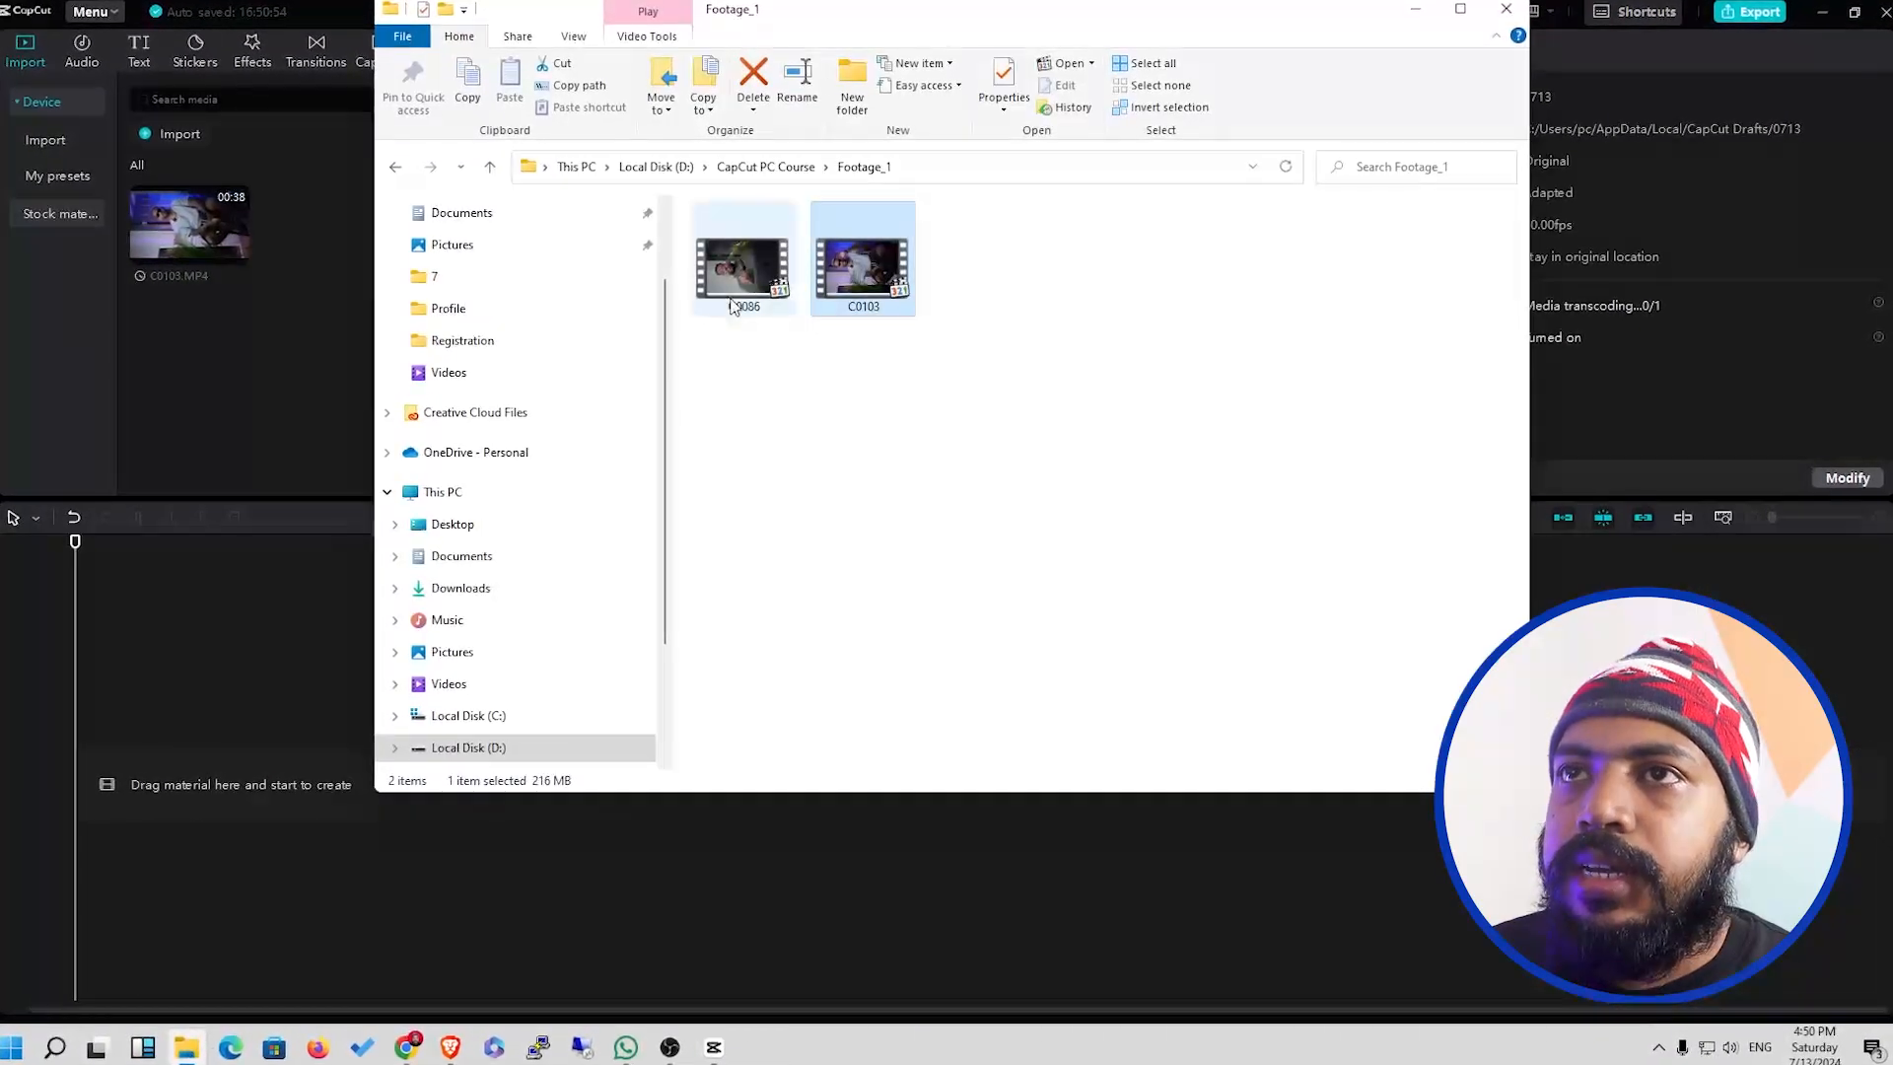
{"action": "left_click", "coordinate": [459, 492]}
{"action": "left_click", "coordinate": [1073, 391]}
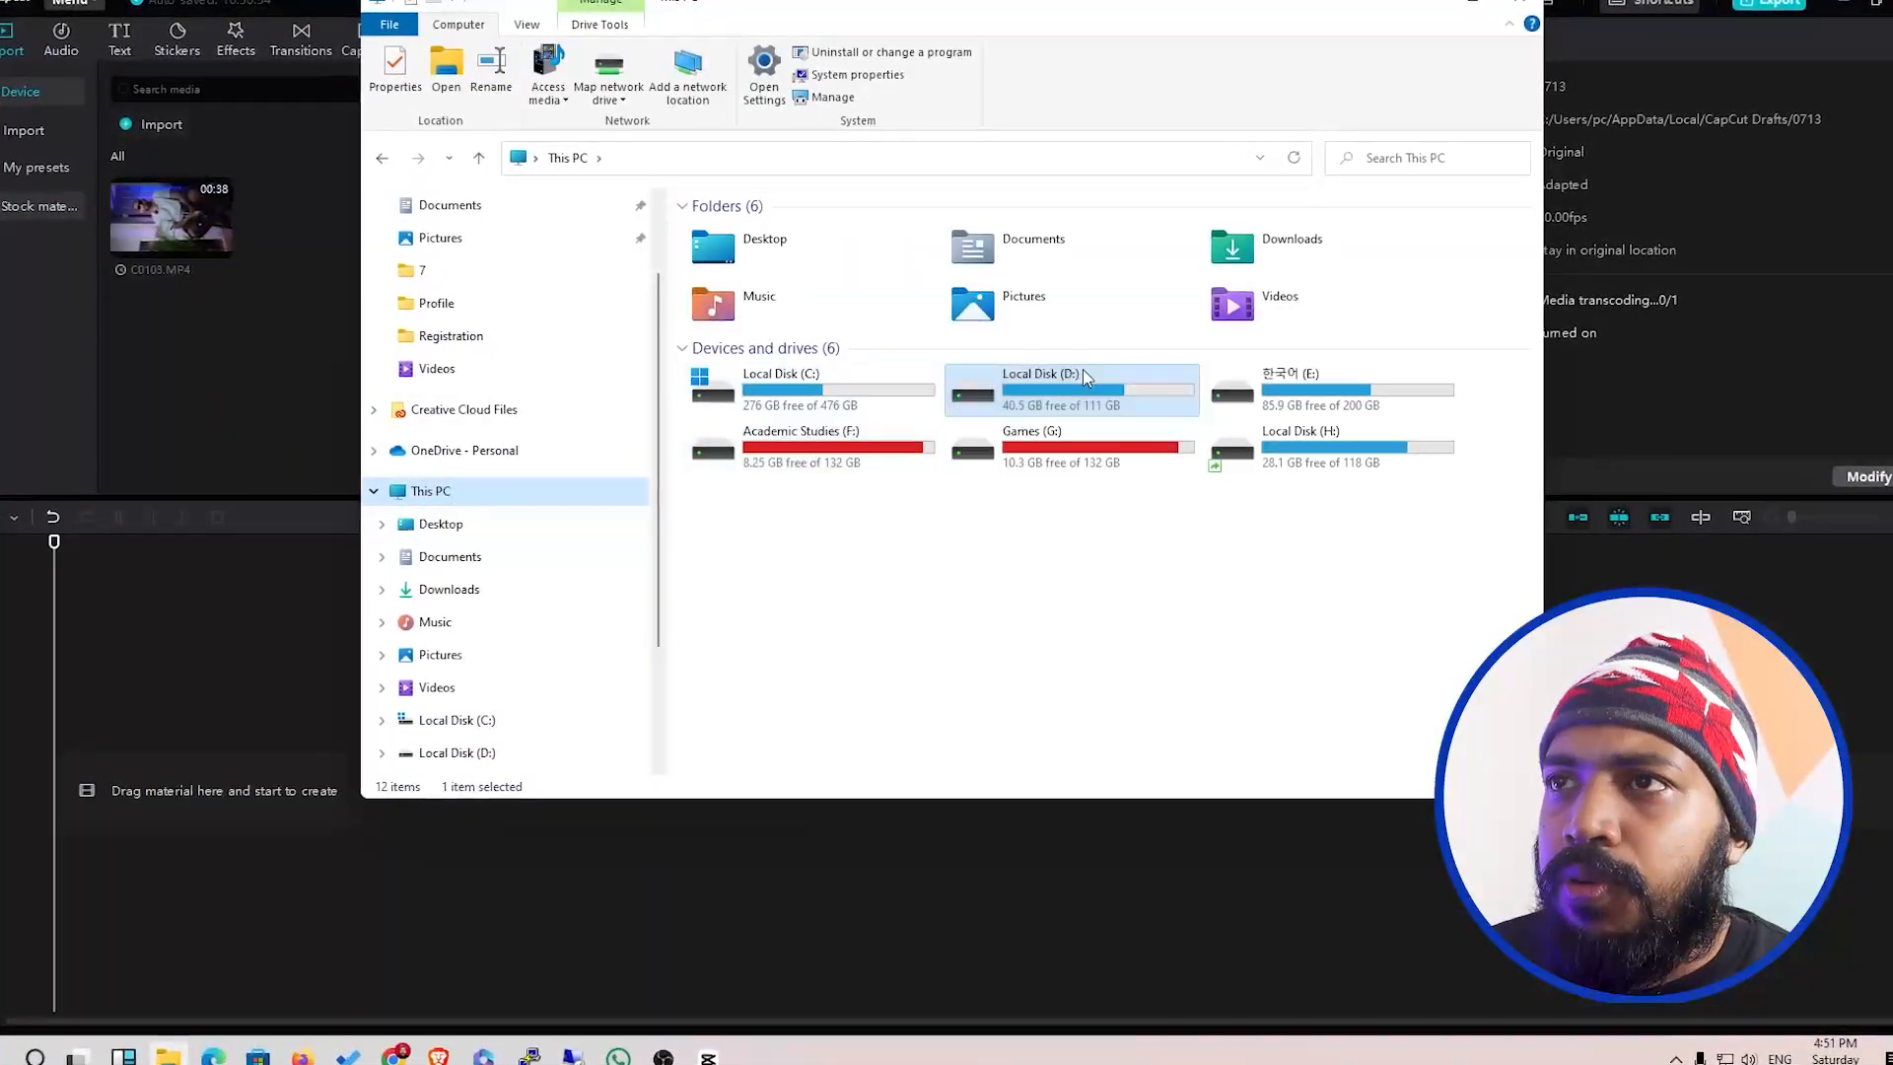
{"action": "double_click", "coordinate": [1074, 395]}
{"action": "left_click", "coordinate": [740, 274]}
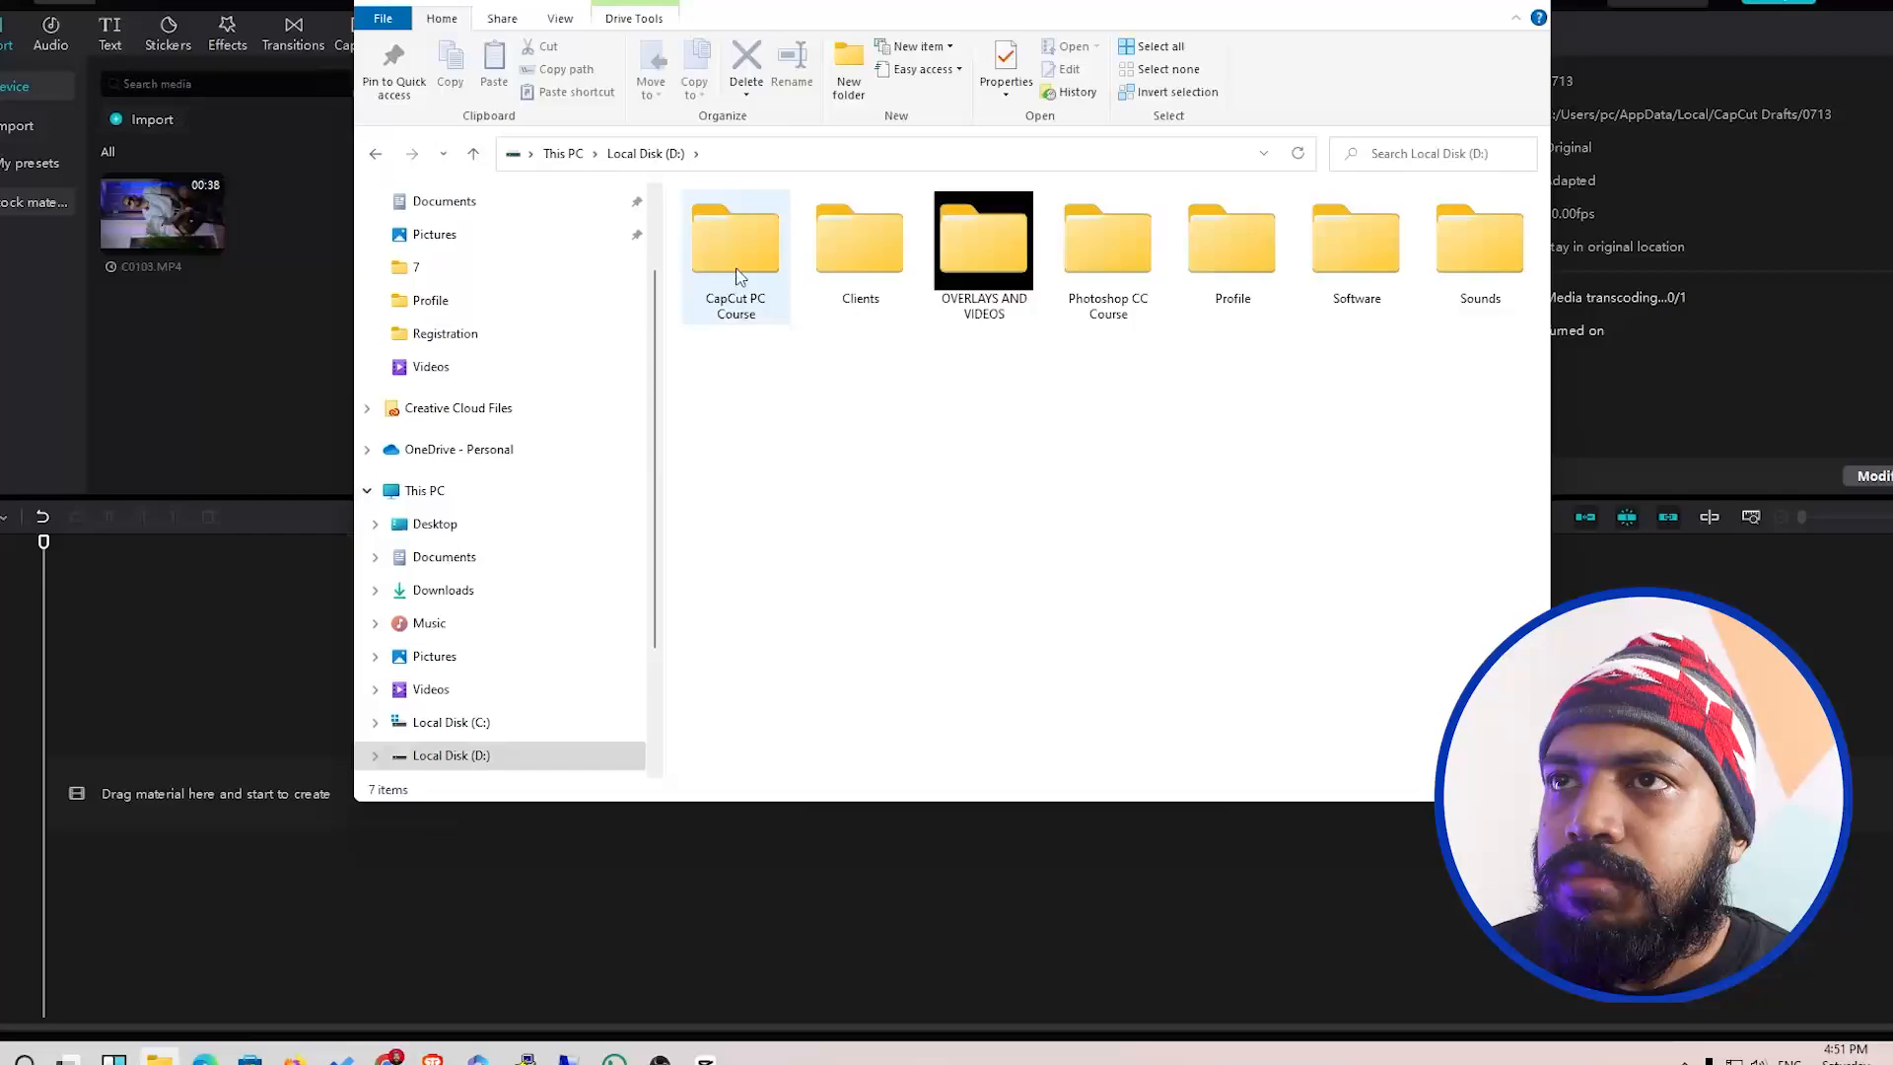
{"action": "double_click", "coordinate": [741, 234]}
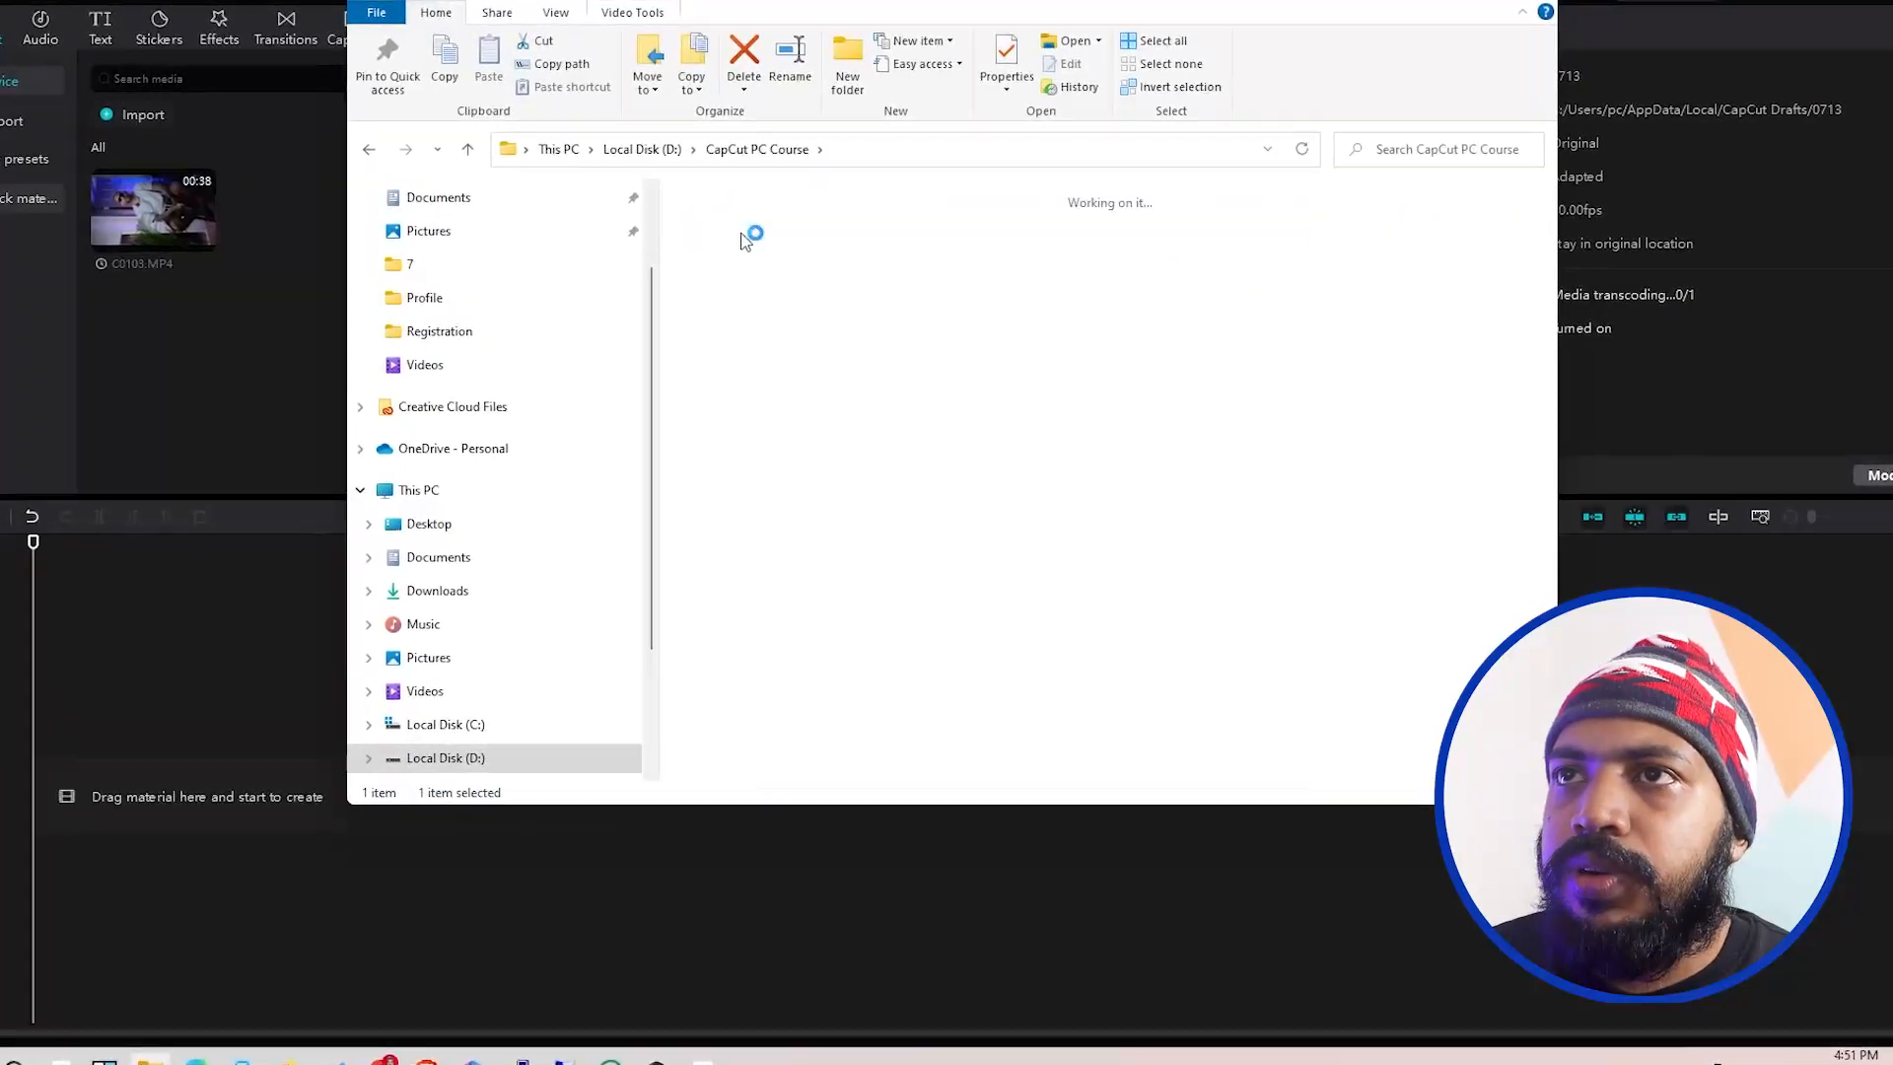
{"action": "left_click", "coordinate": [730, 250]}
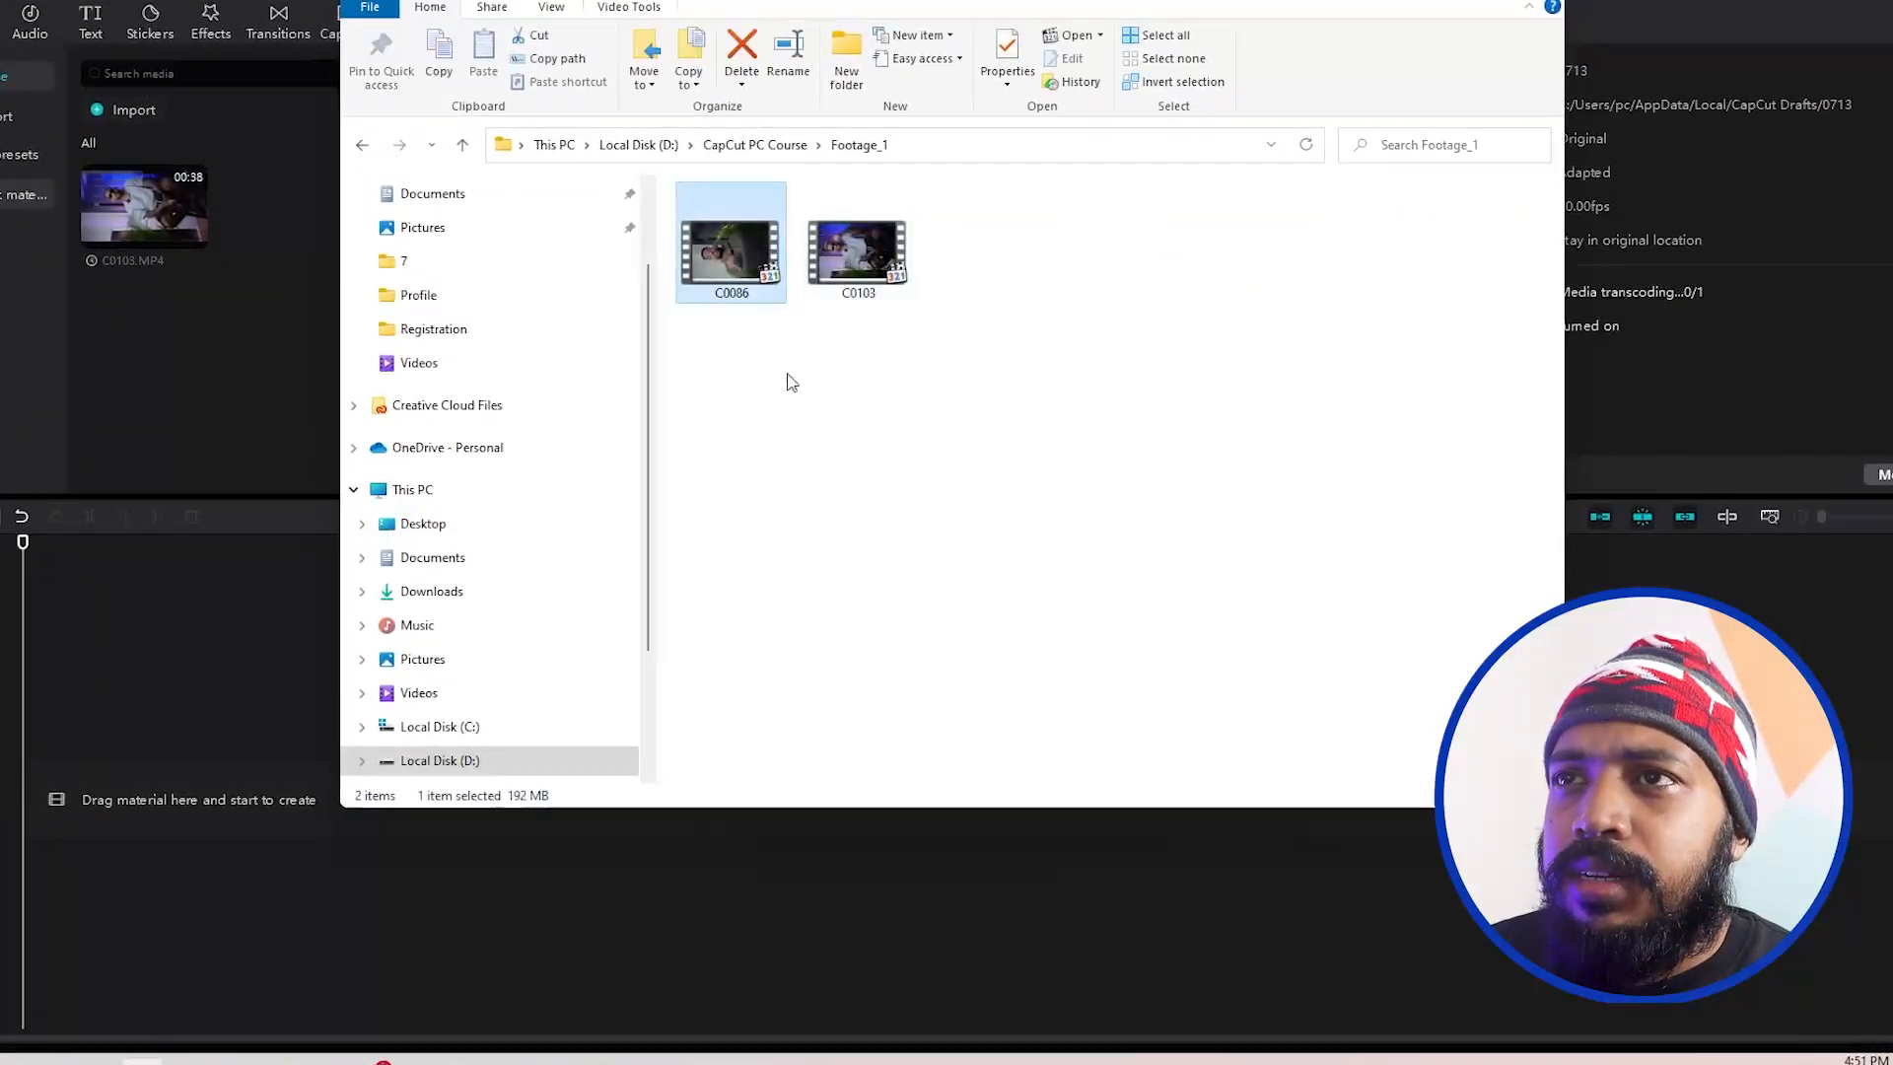
{"action": "left_click", "coordinate": [714, 245]}
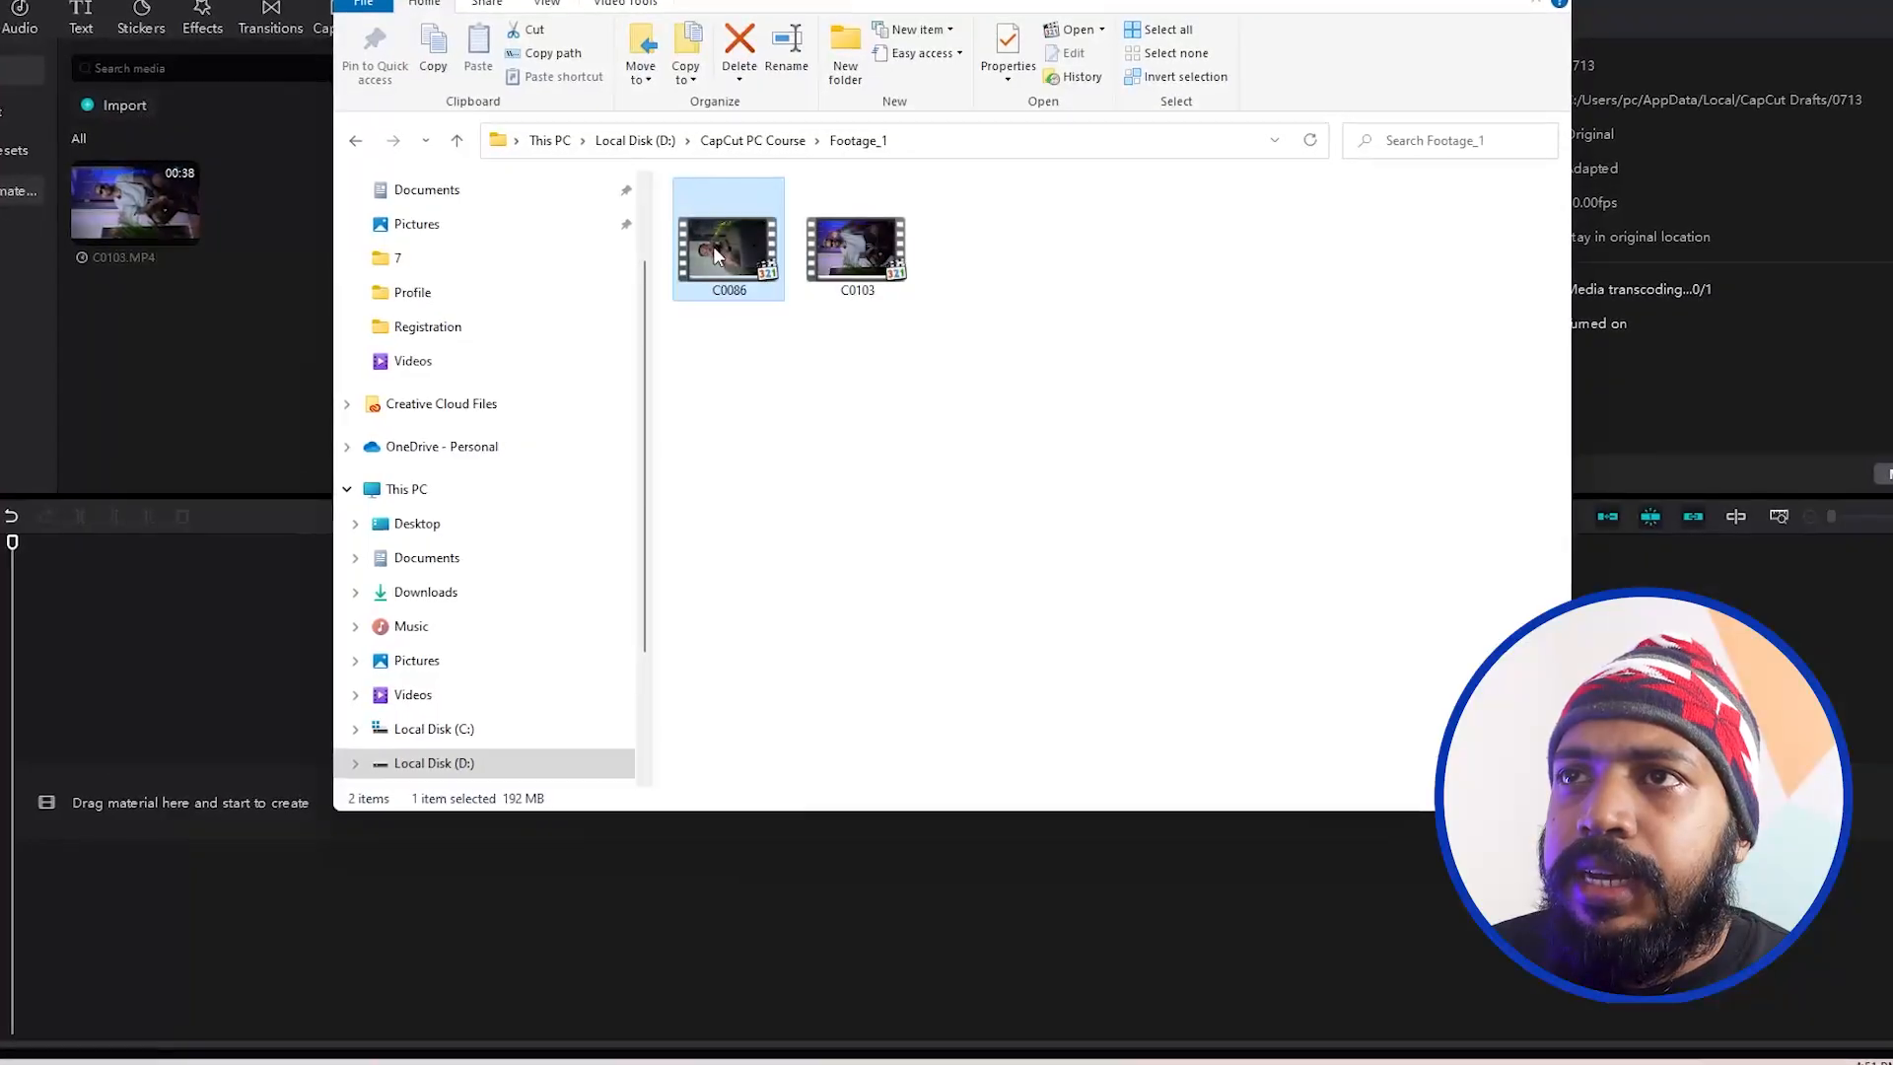
{"action": "left_click_drag", "start_coordinate": [728, 245], "coordinate": [215, 303]}
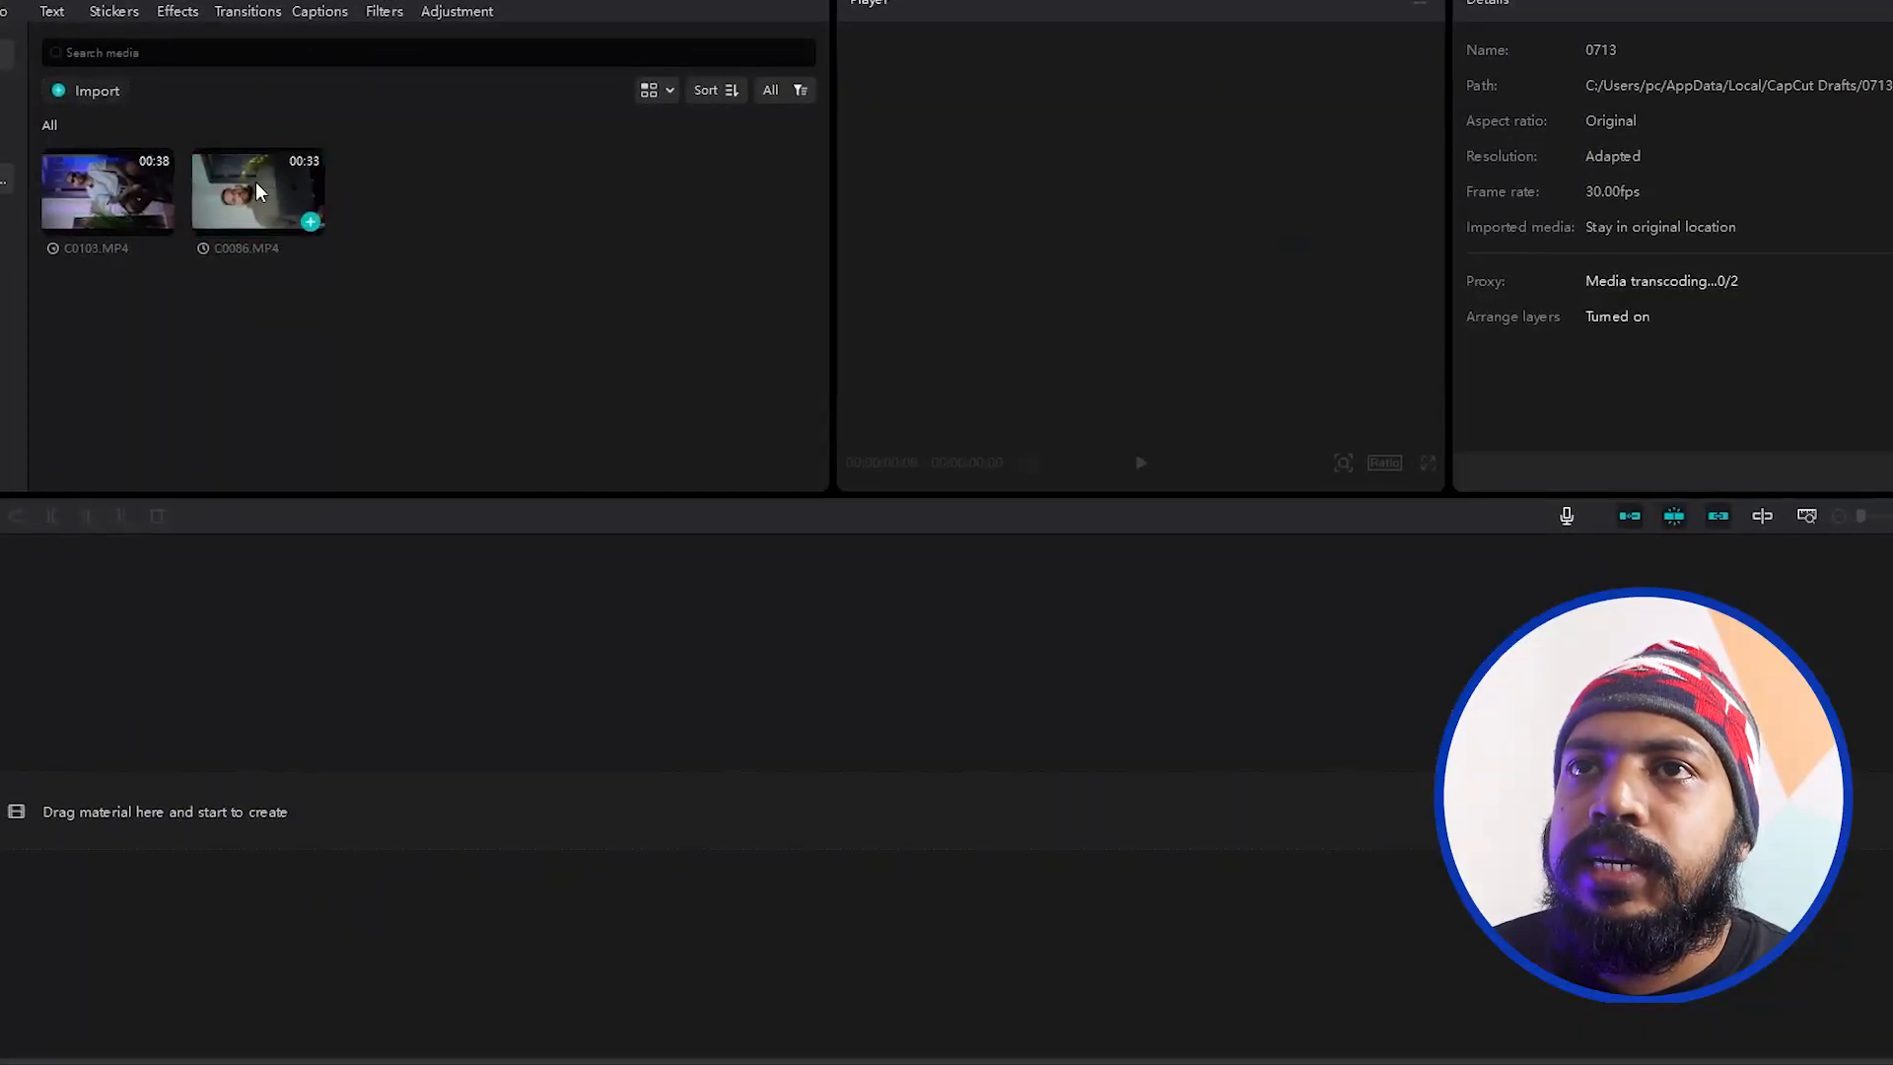
Play and pause the imported C0086 clip in the preview, lowering the system speaker volume between playbacks.
{"action": "key", "text": "space"}
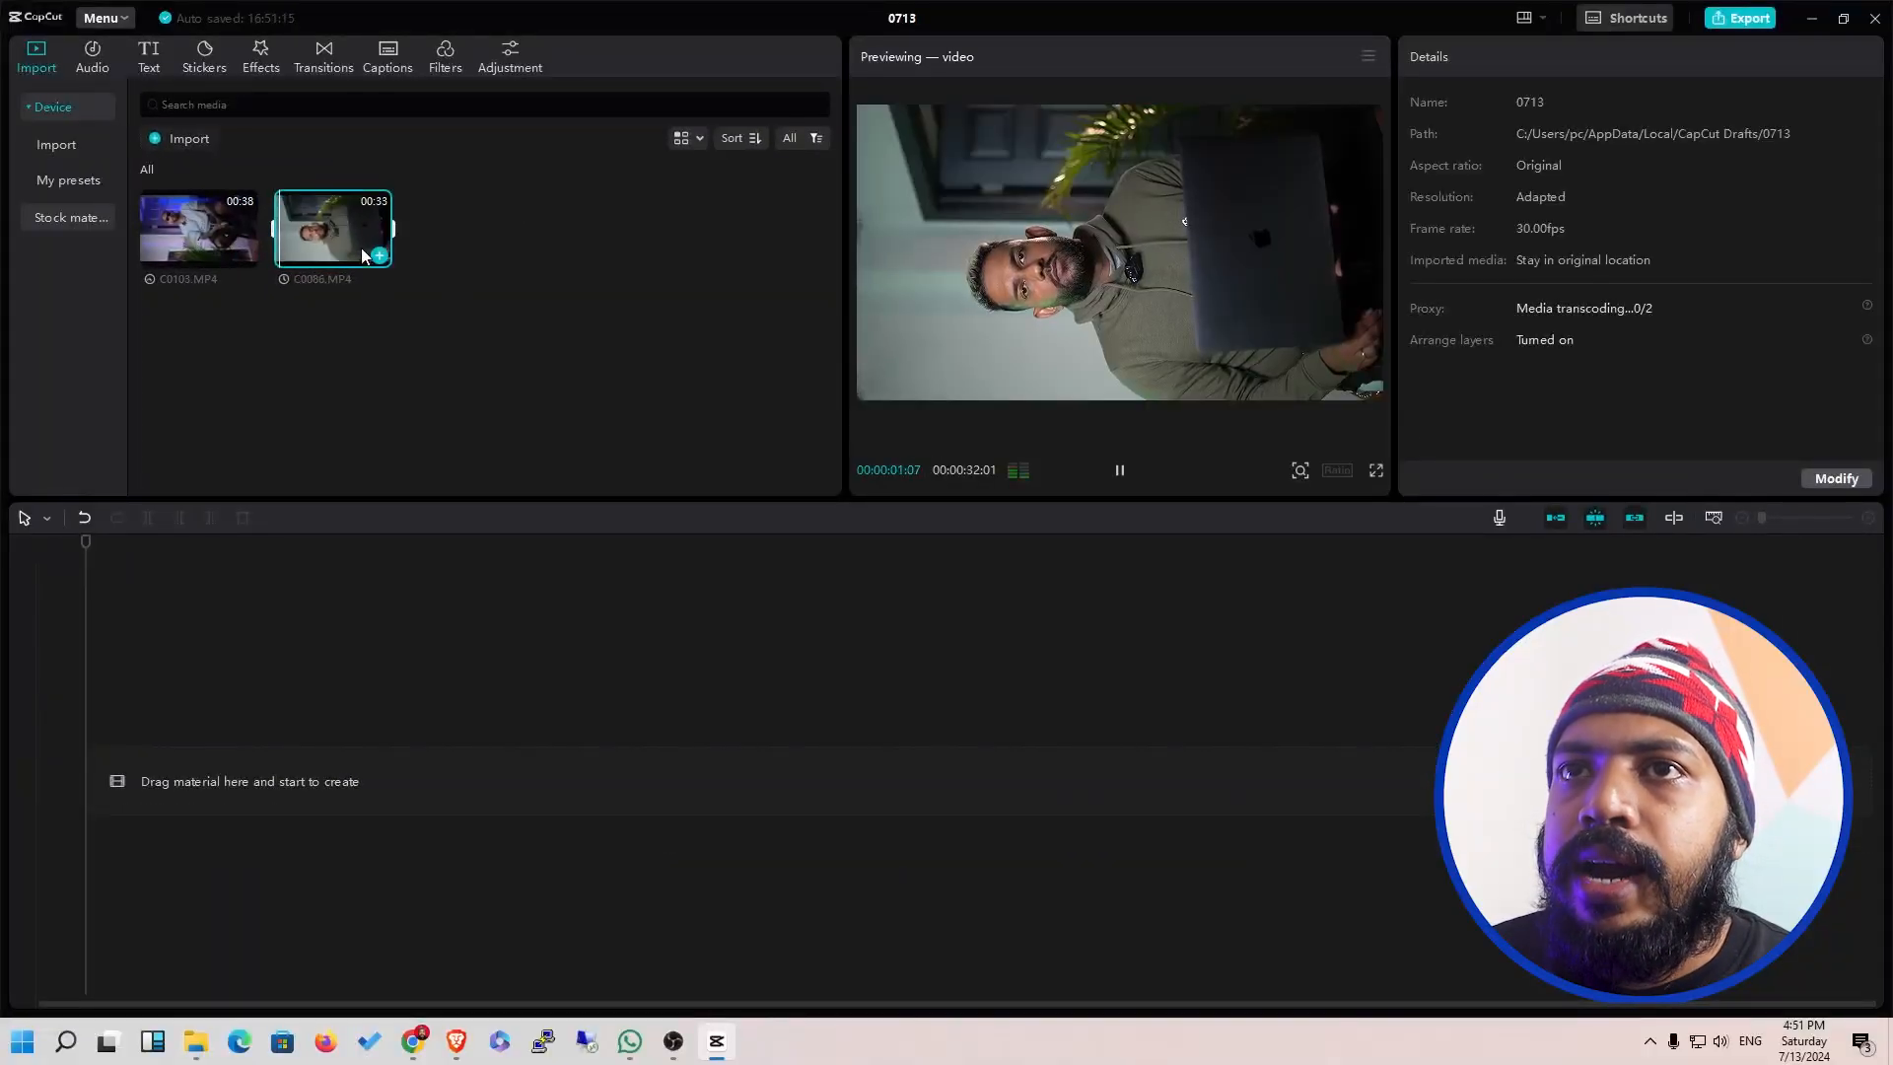
{"action": "left_click", "coordinate": [1119, 471]}
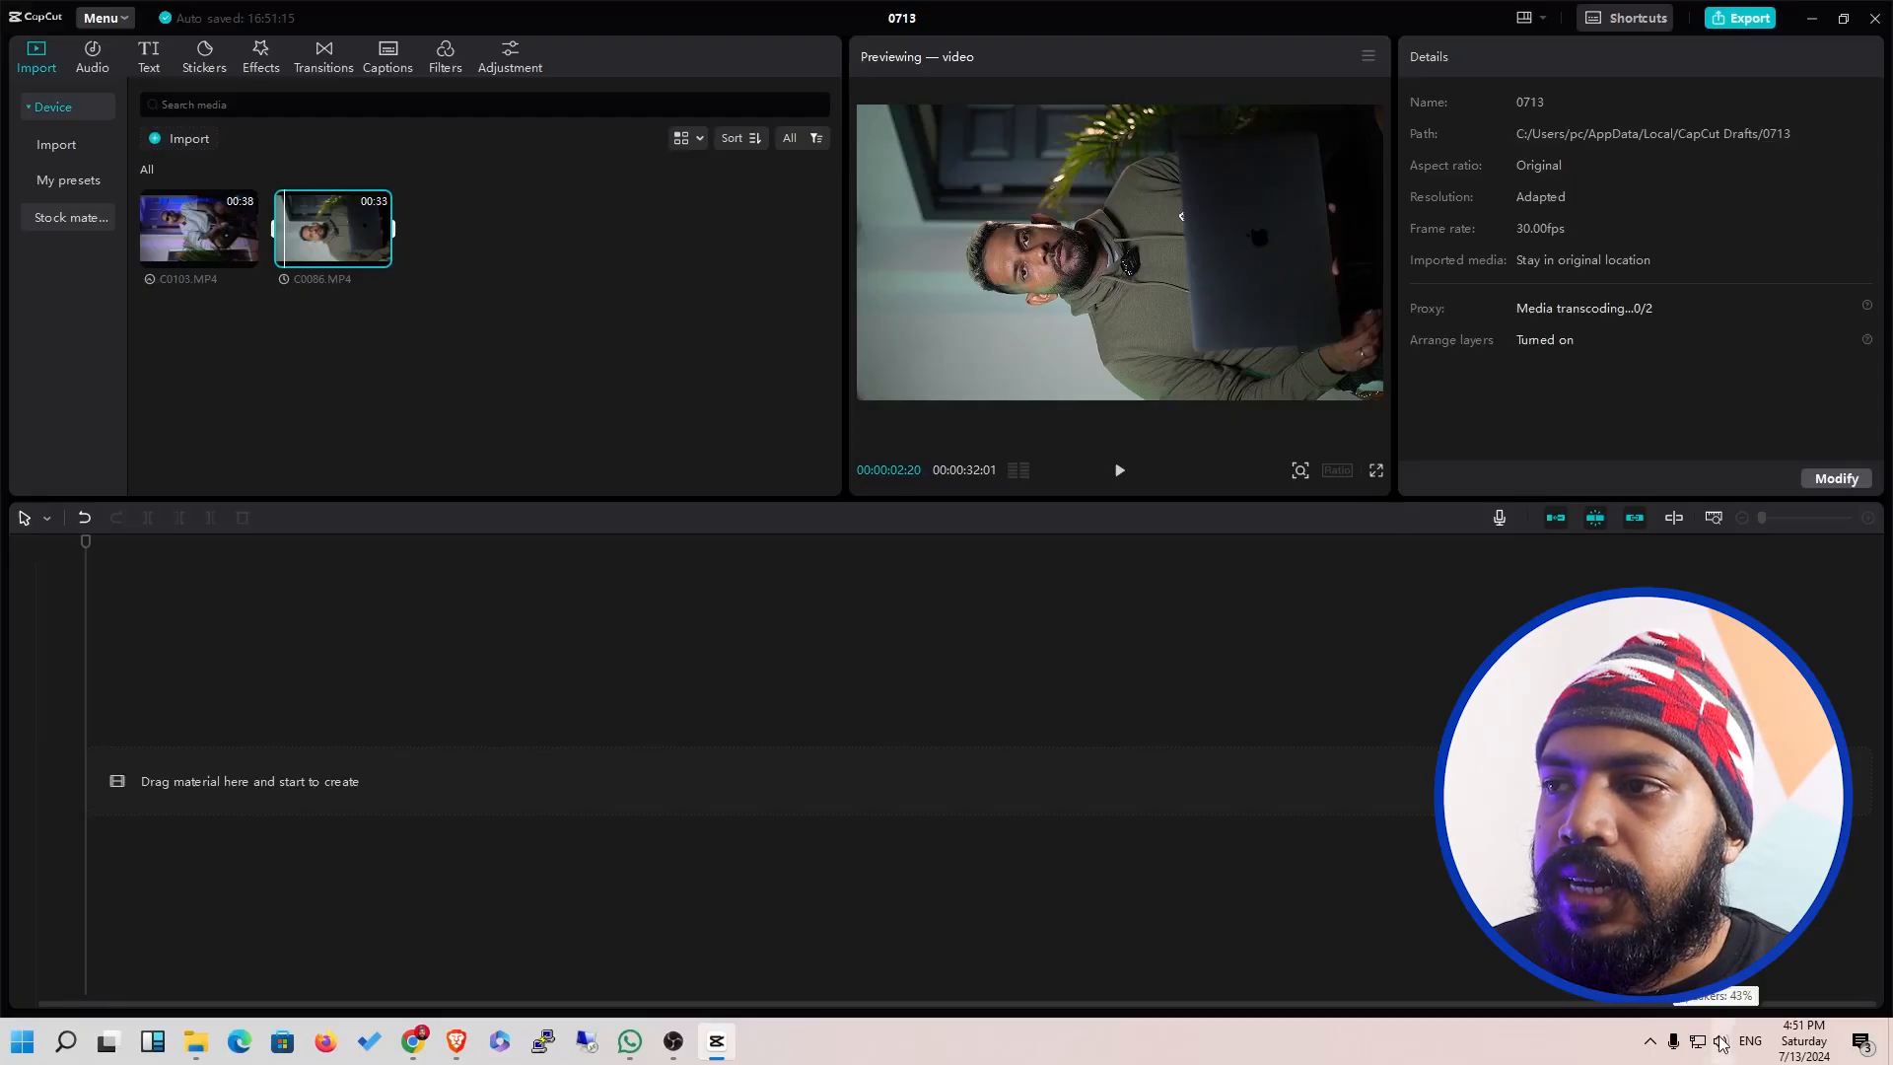
{"action": "scroll", "coordinate": [1720, 1043], "scroll_direction": "down", "scroll_amount": 5}
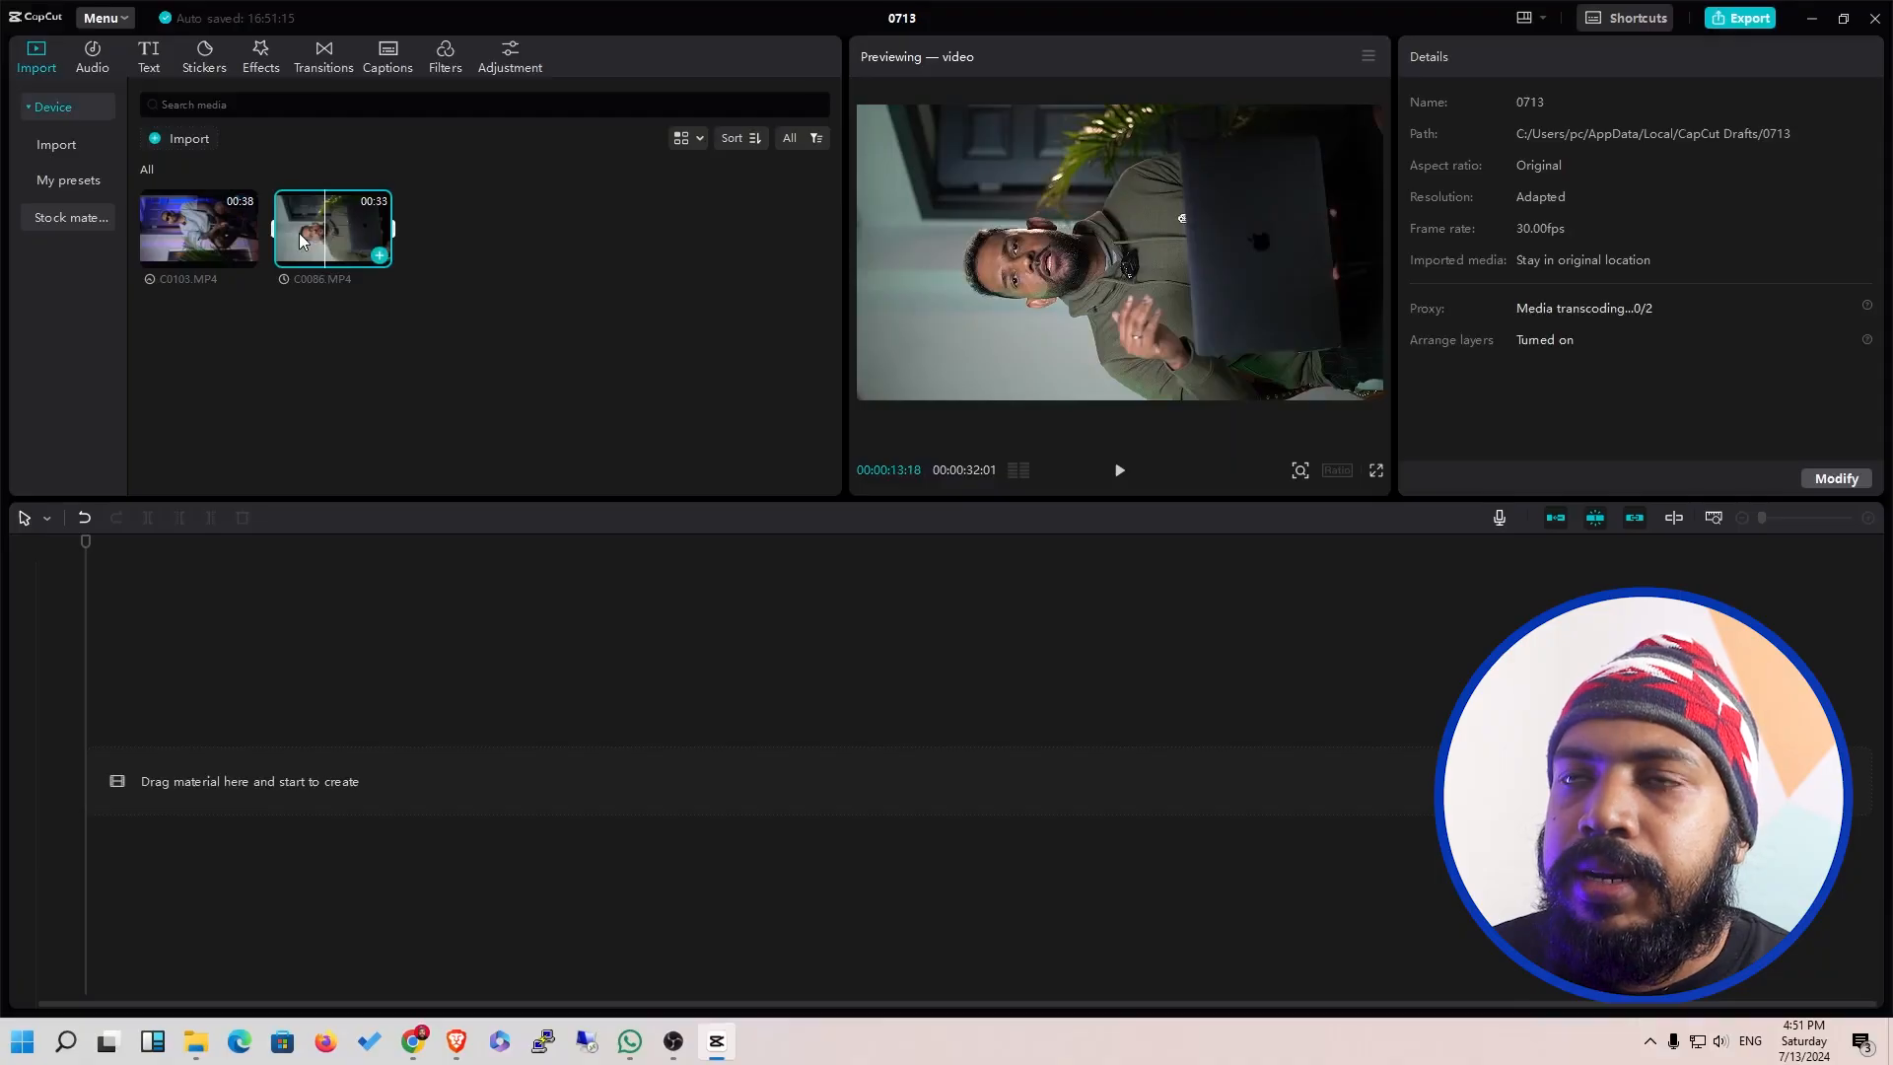
{"action": "left_click_drag", "start_coordinate": [310, 238], "coordinate": [311, 239]}
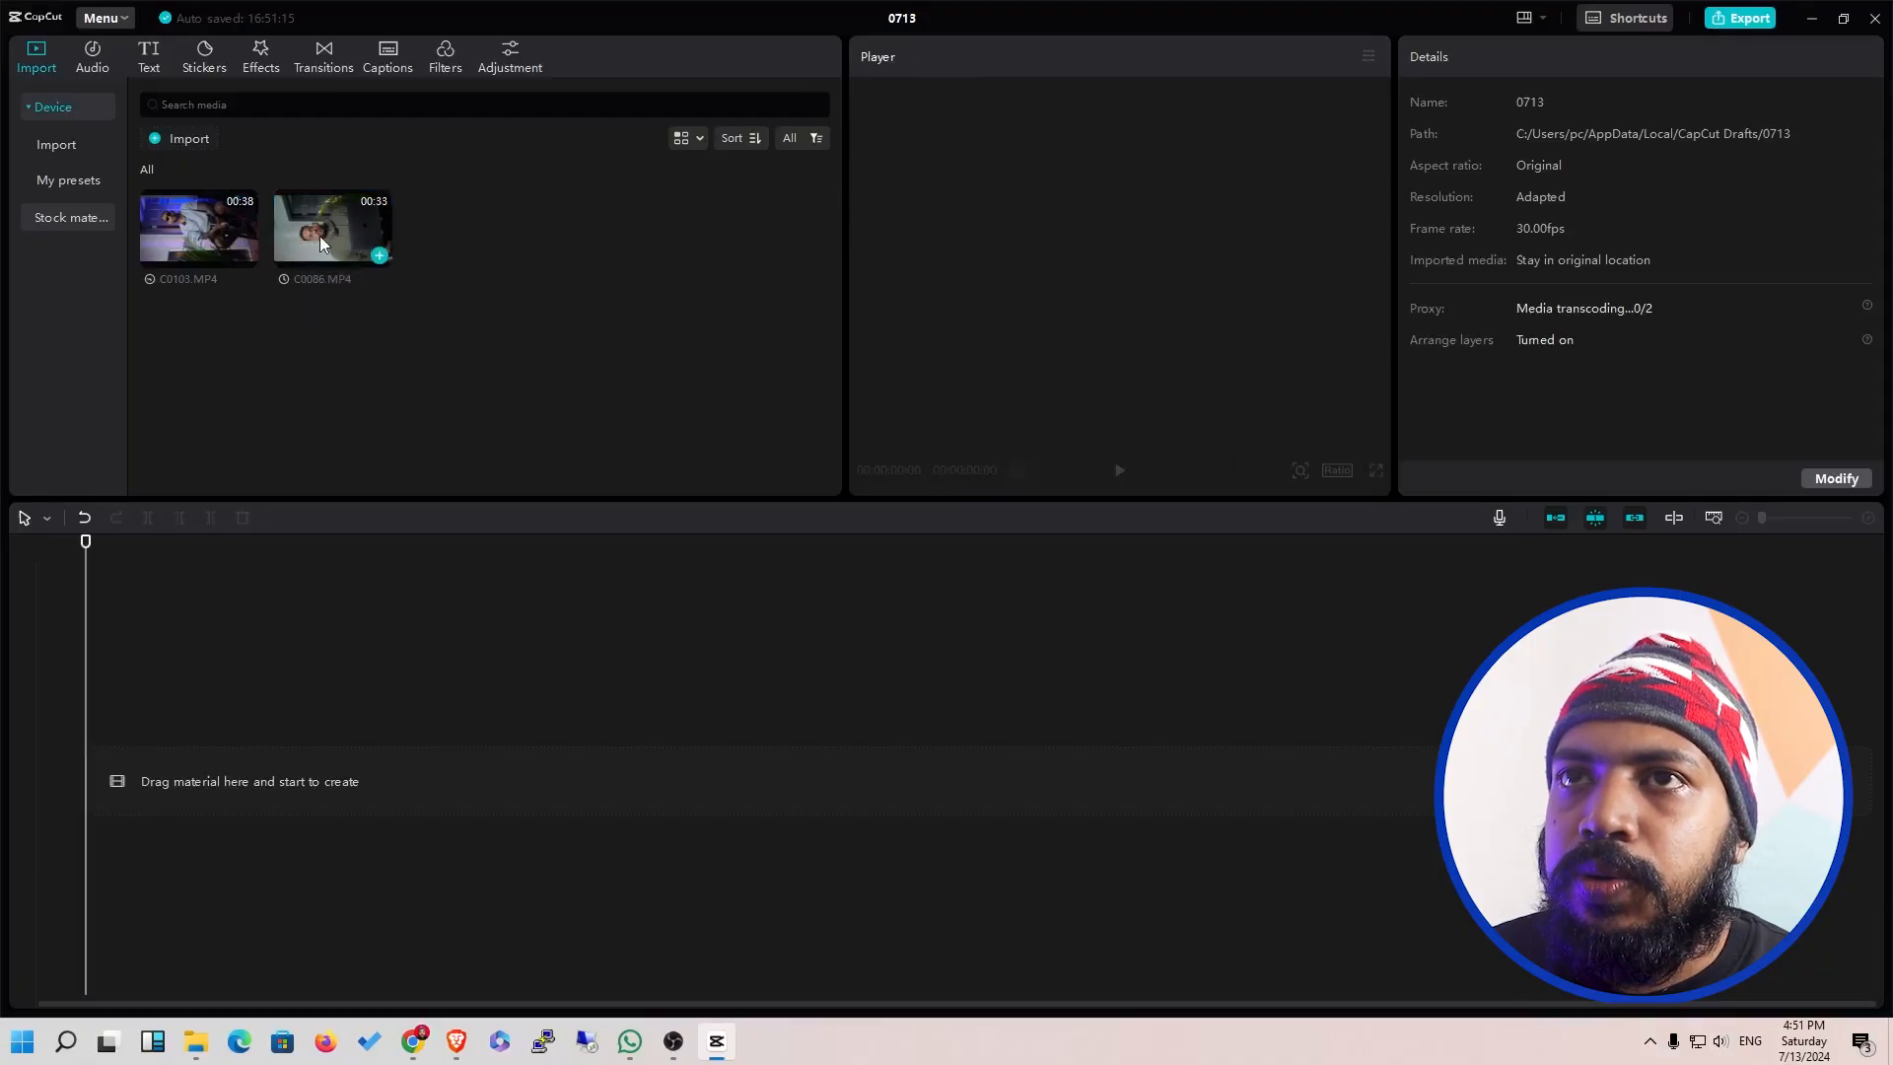
{"action": "left_click", "coordinate": [314, 236]}
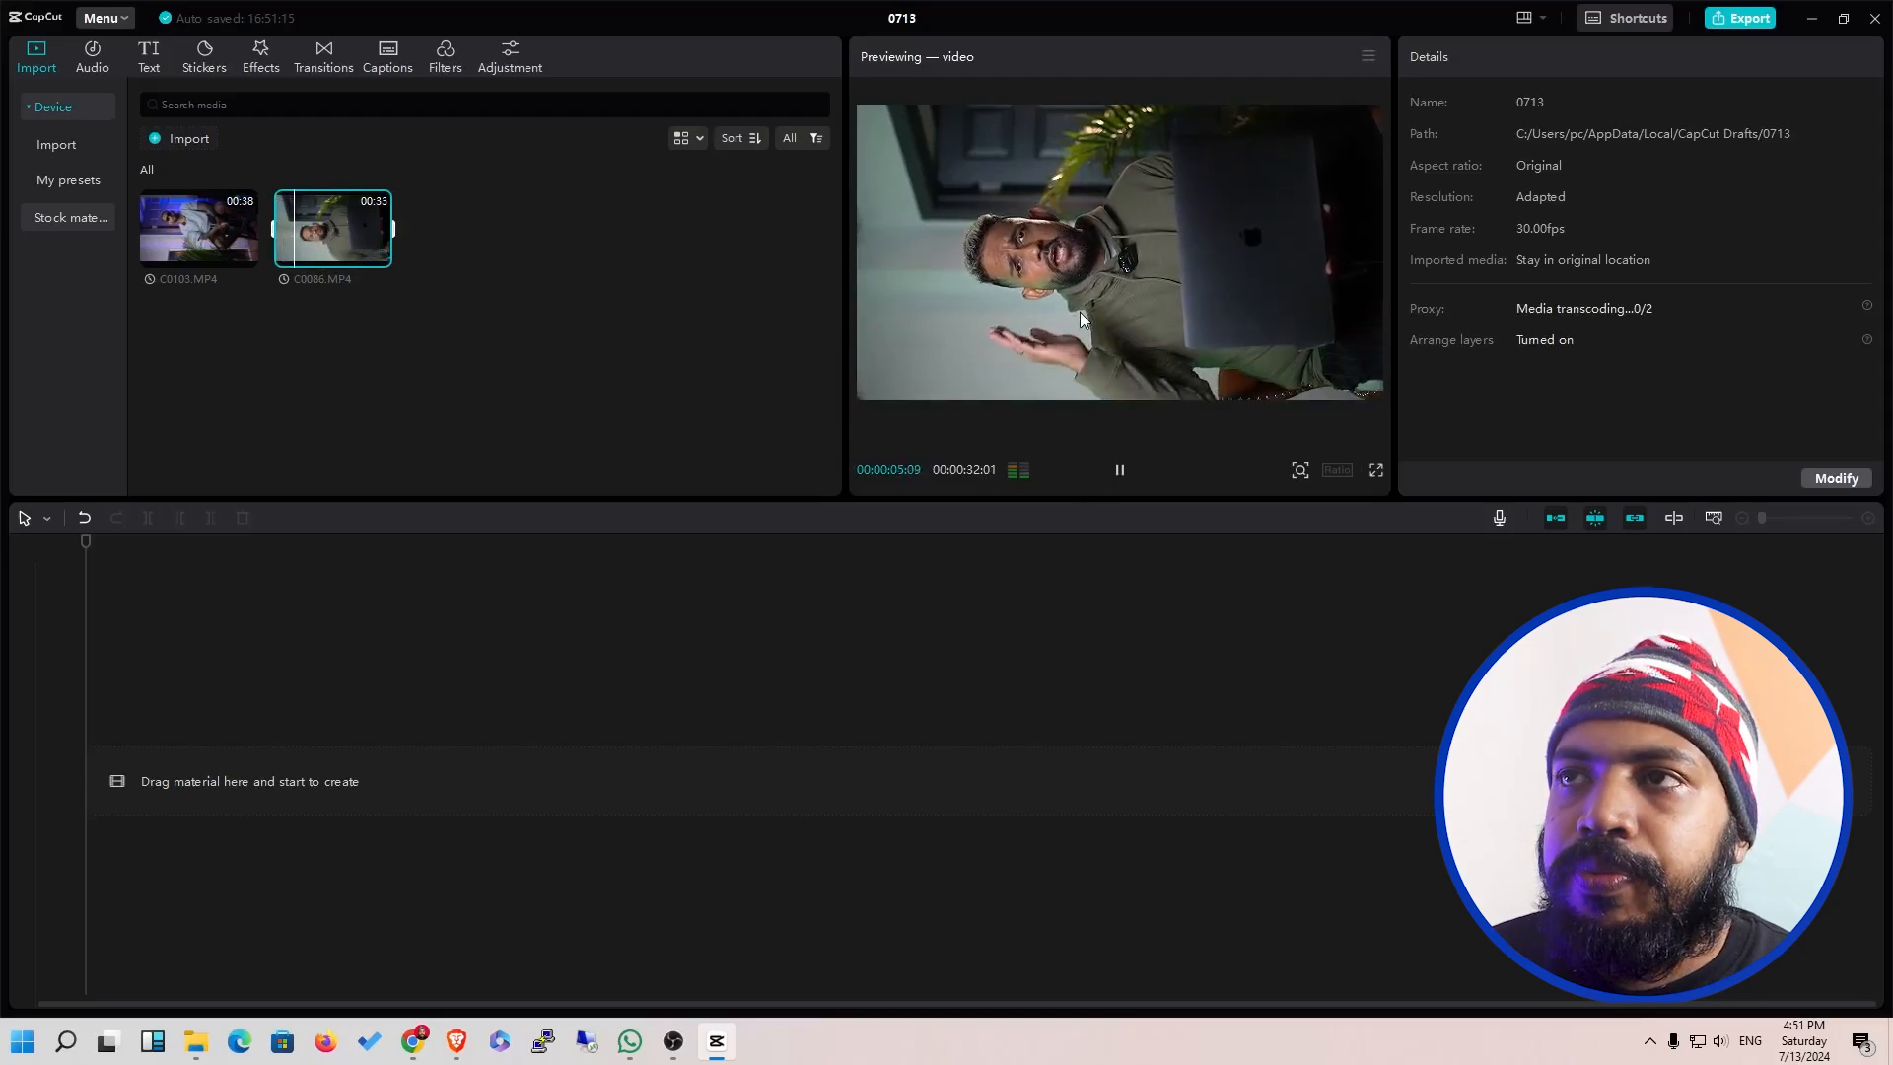
{"action": "left_click", "coordinate": [1122, 473]}
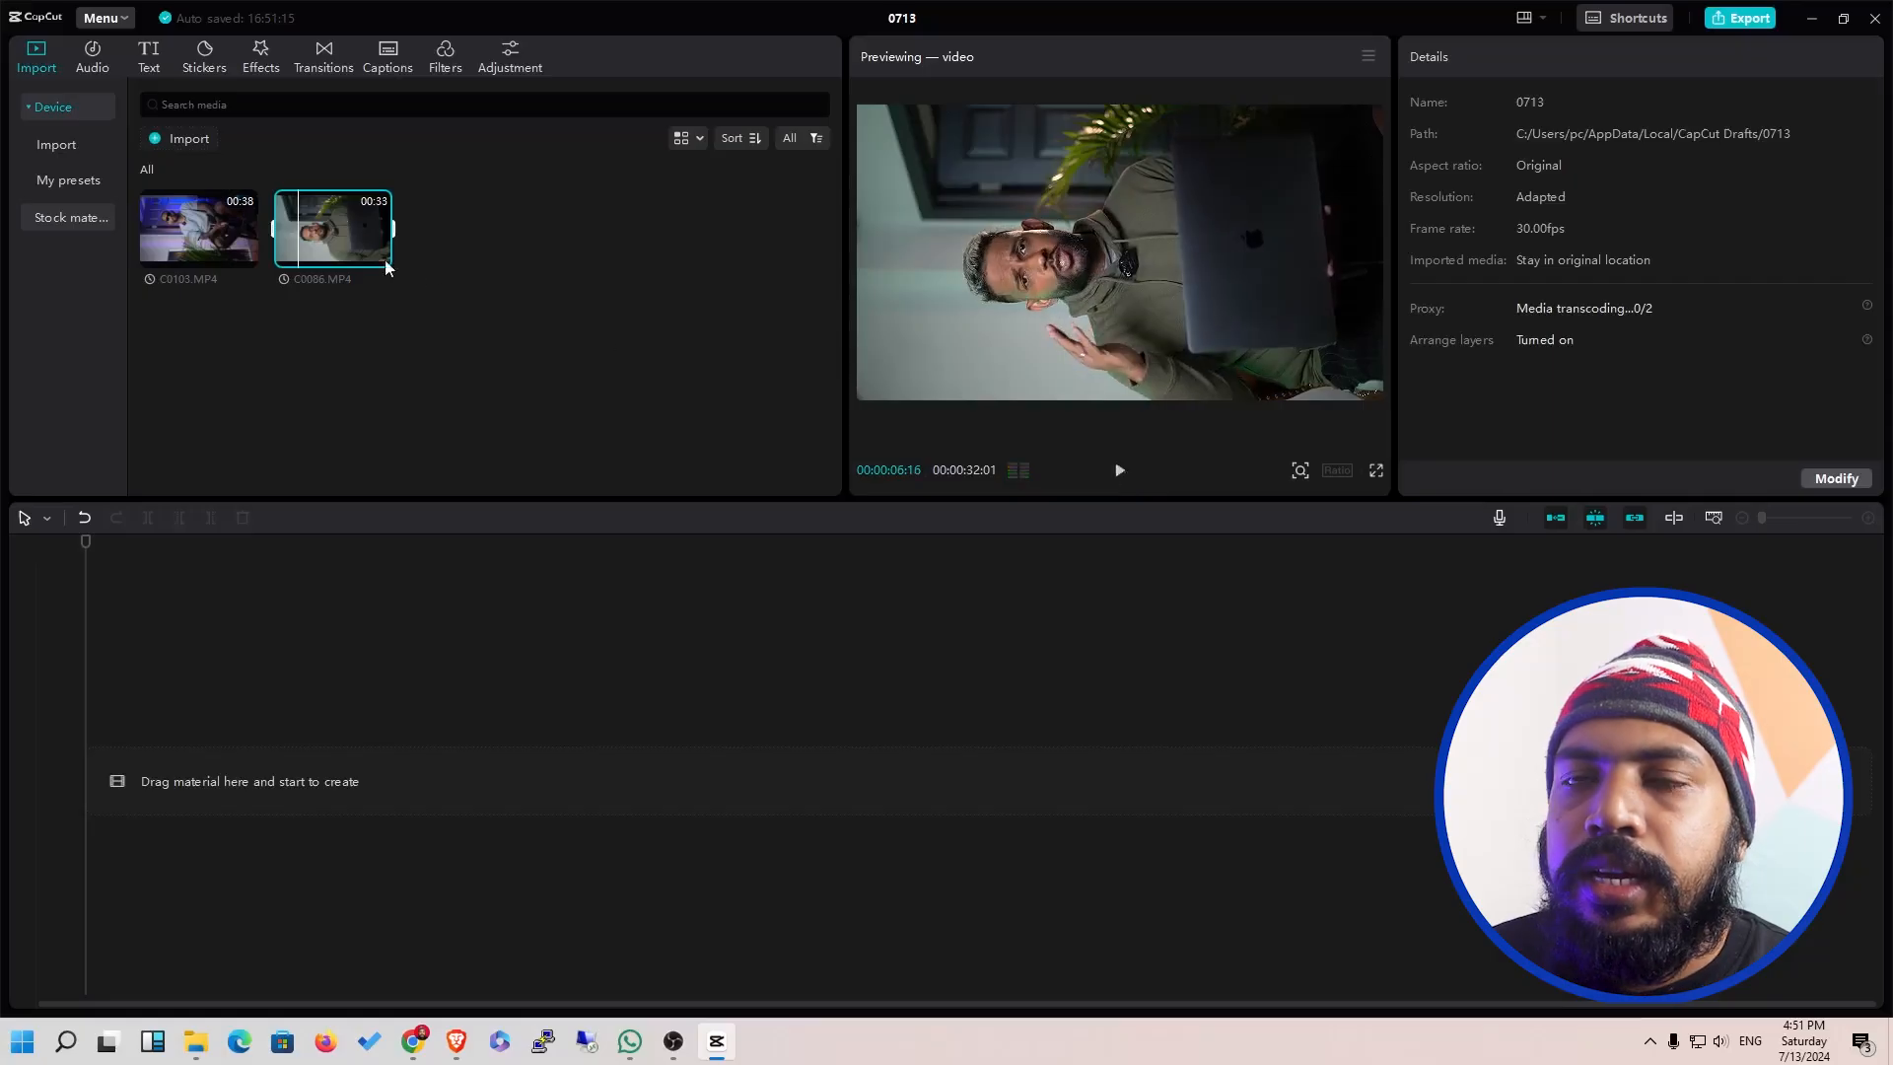
Replay the C0086 clip from the media library, pausing and restarting its preview.
{"action": "left_click_drag", "start_coordinate": [303, 228], "coordinate": [305, 232]}
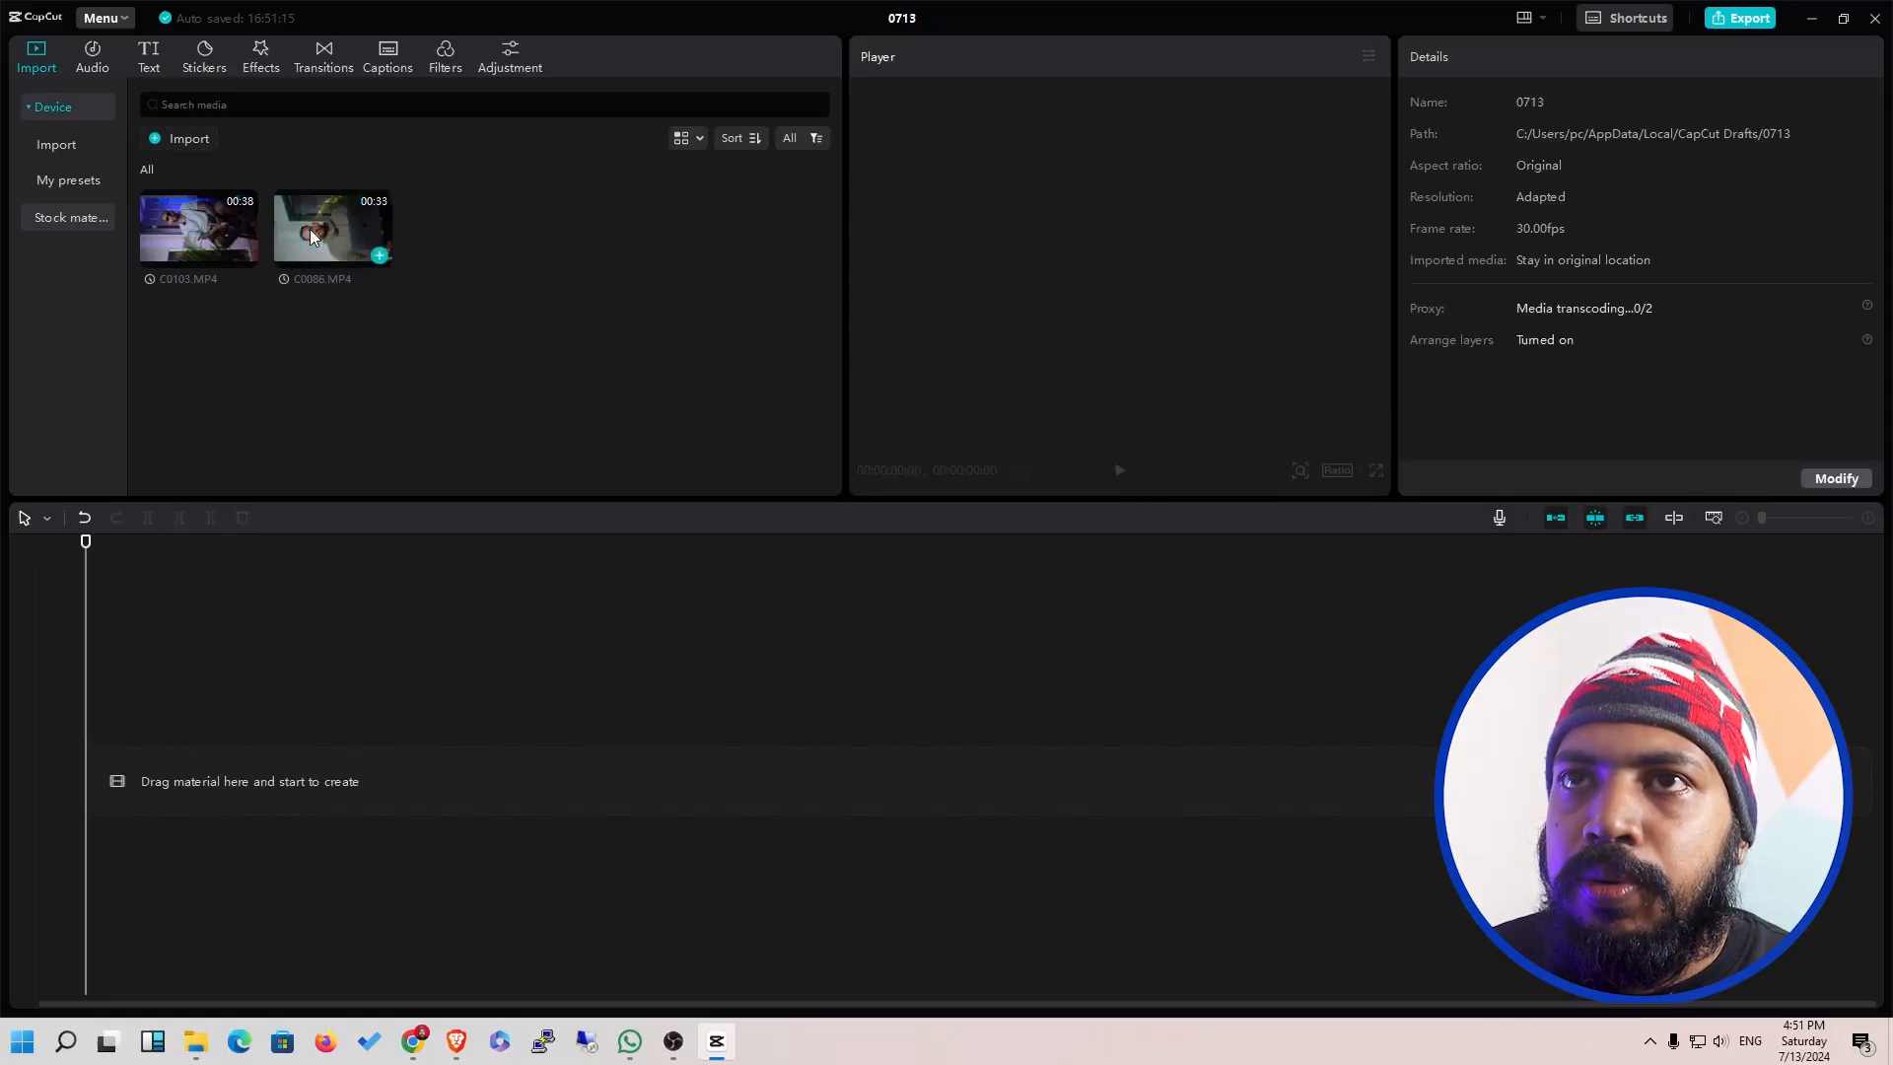
{"action": "left_click", "coordinate": [292, 233]}
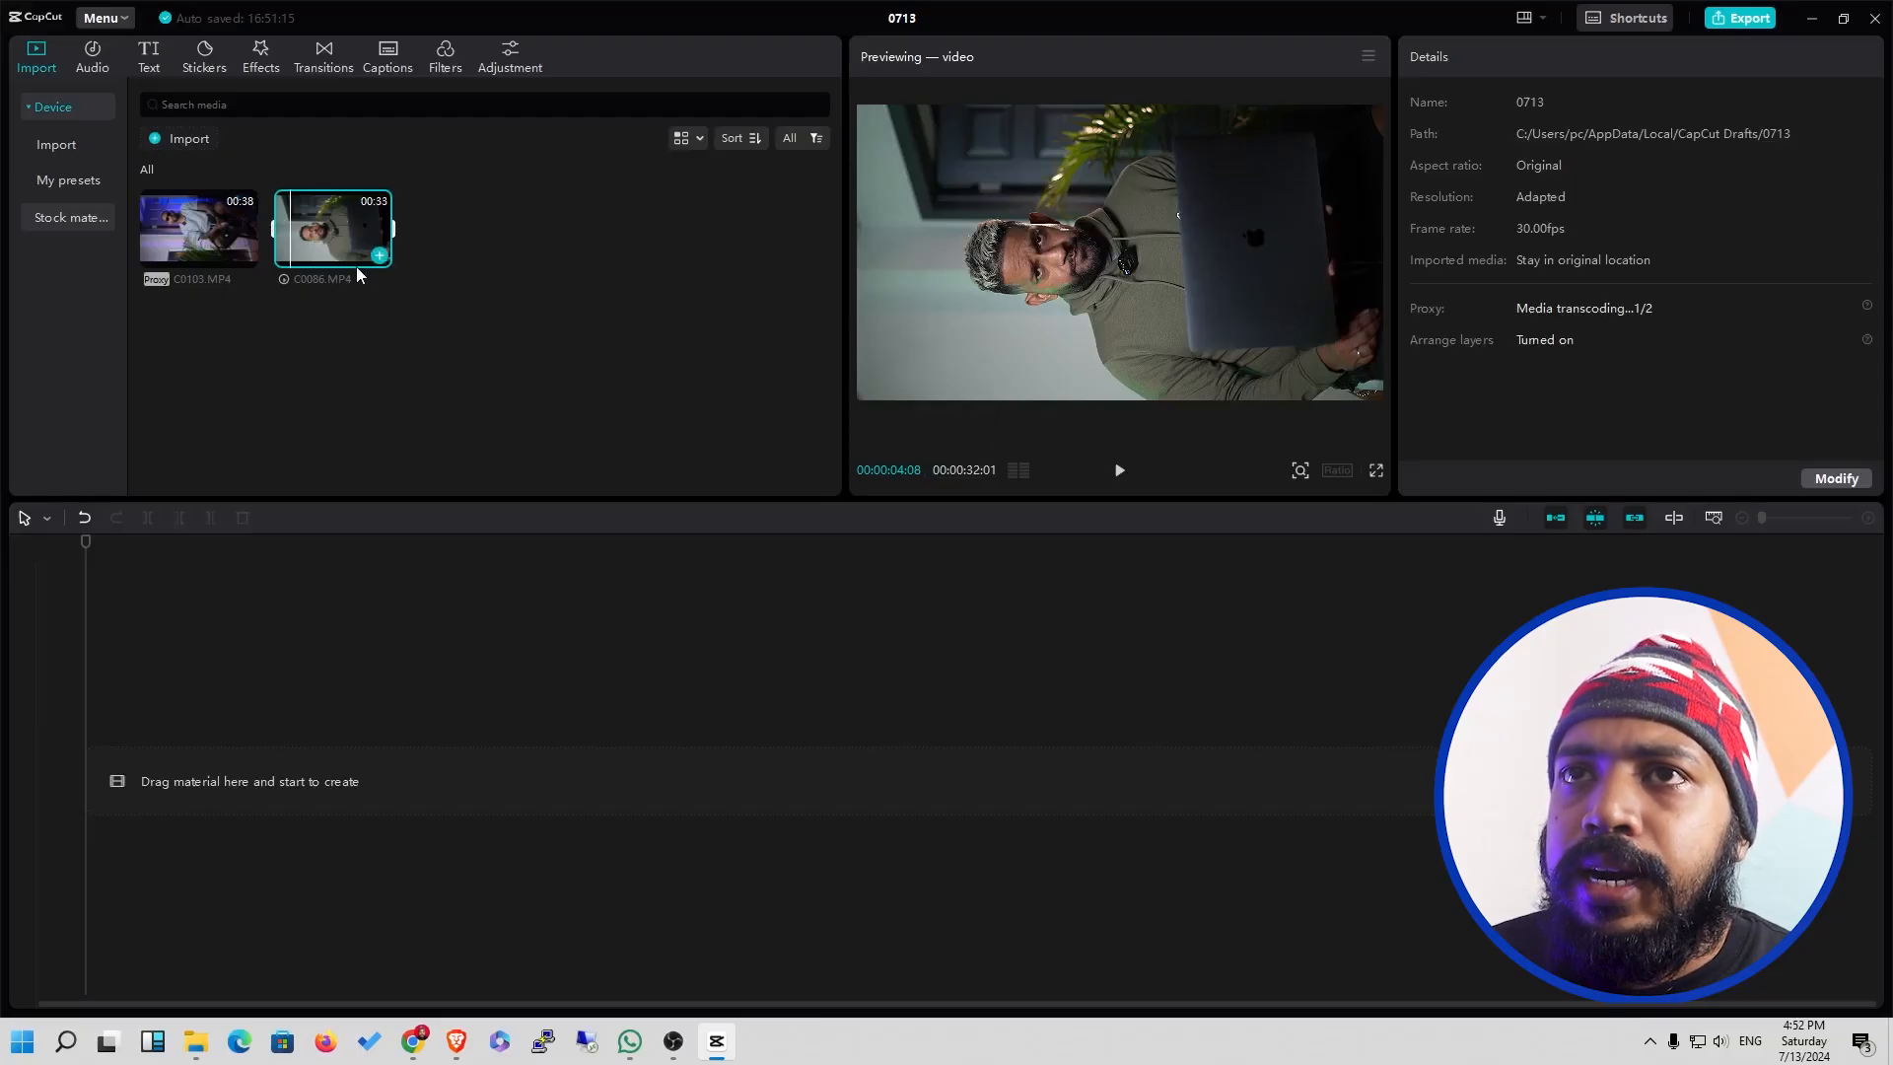
{"action": "left_click", "coordinate": [354, 234]}
{"action": "key", "text": "space"}
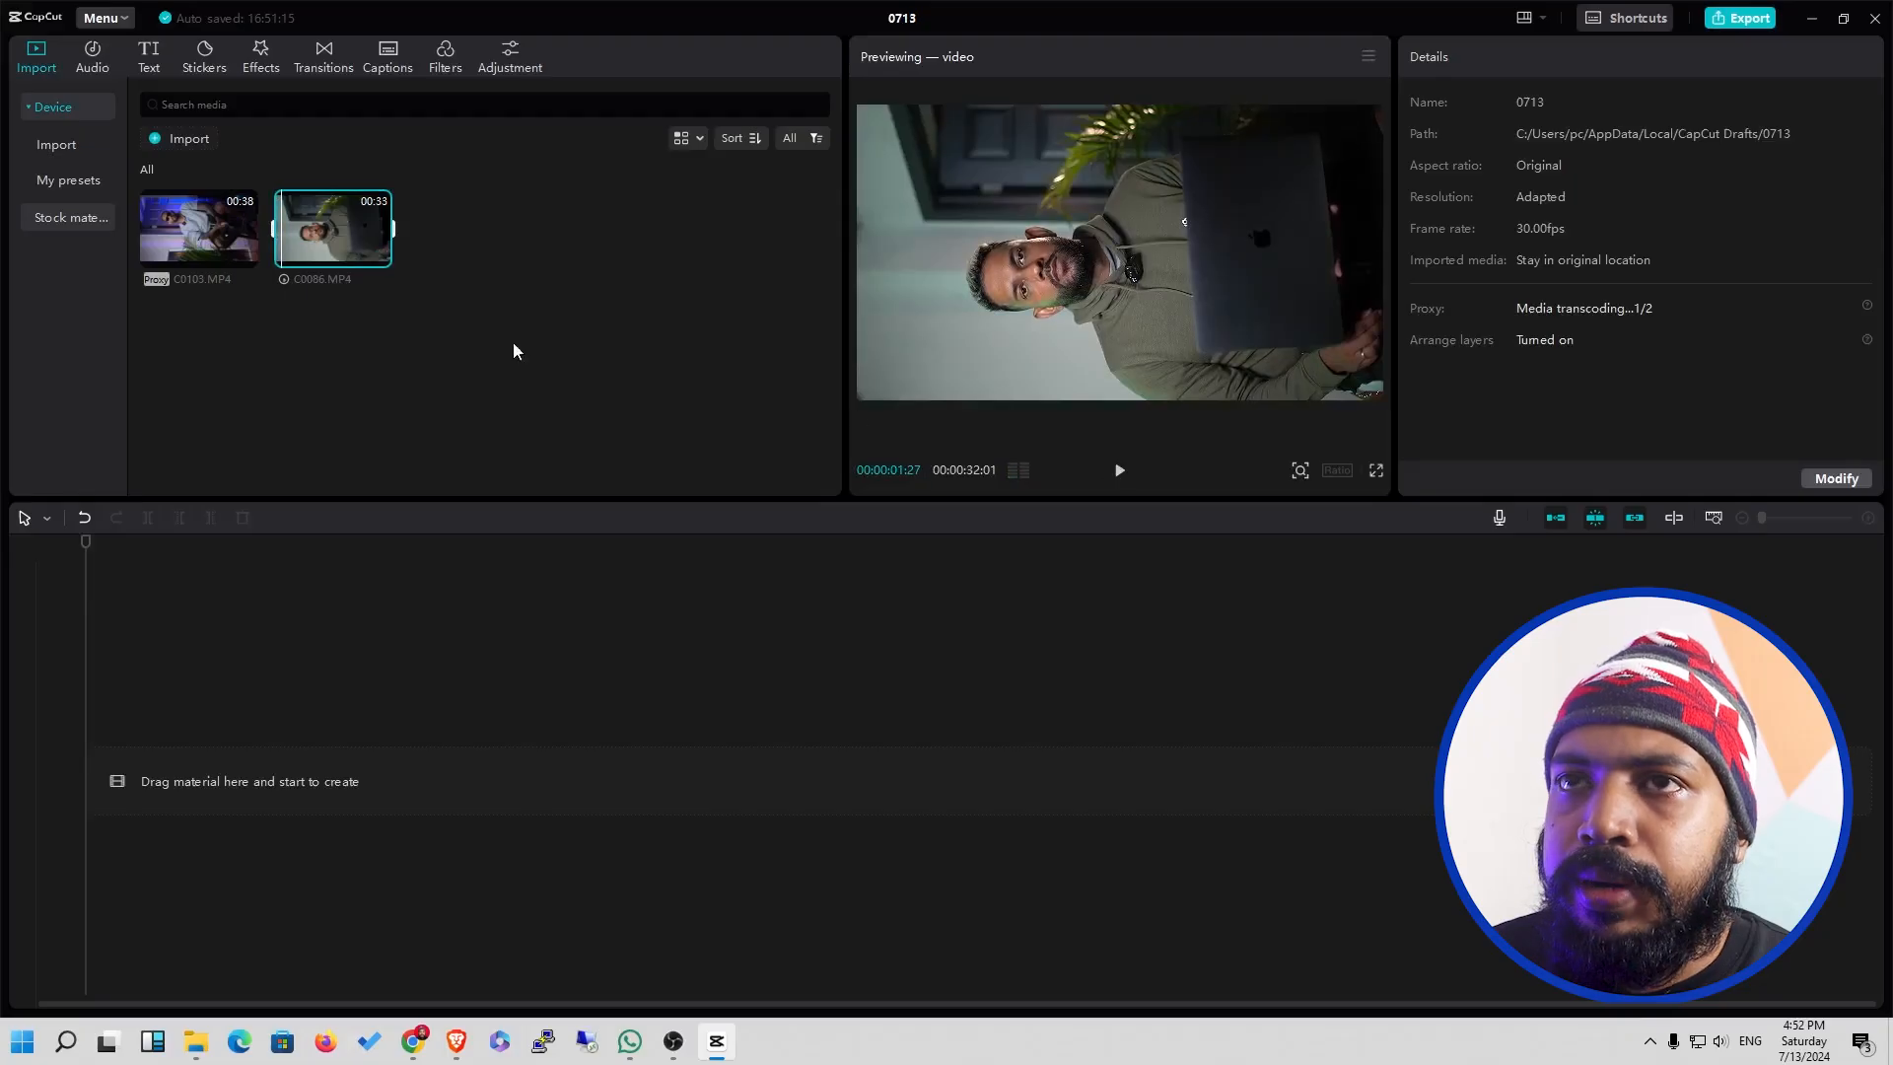
{"action": "left_click", "coordinate": [378, 316]}
{"action": "left_click", "coordinate": [349, 224]}
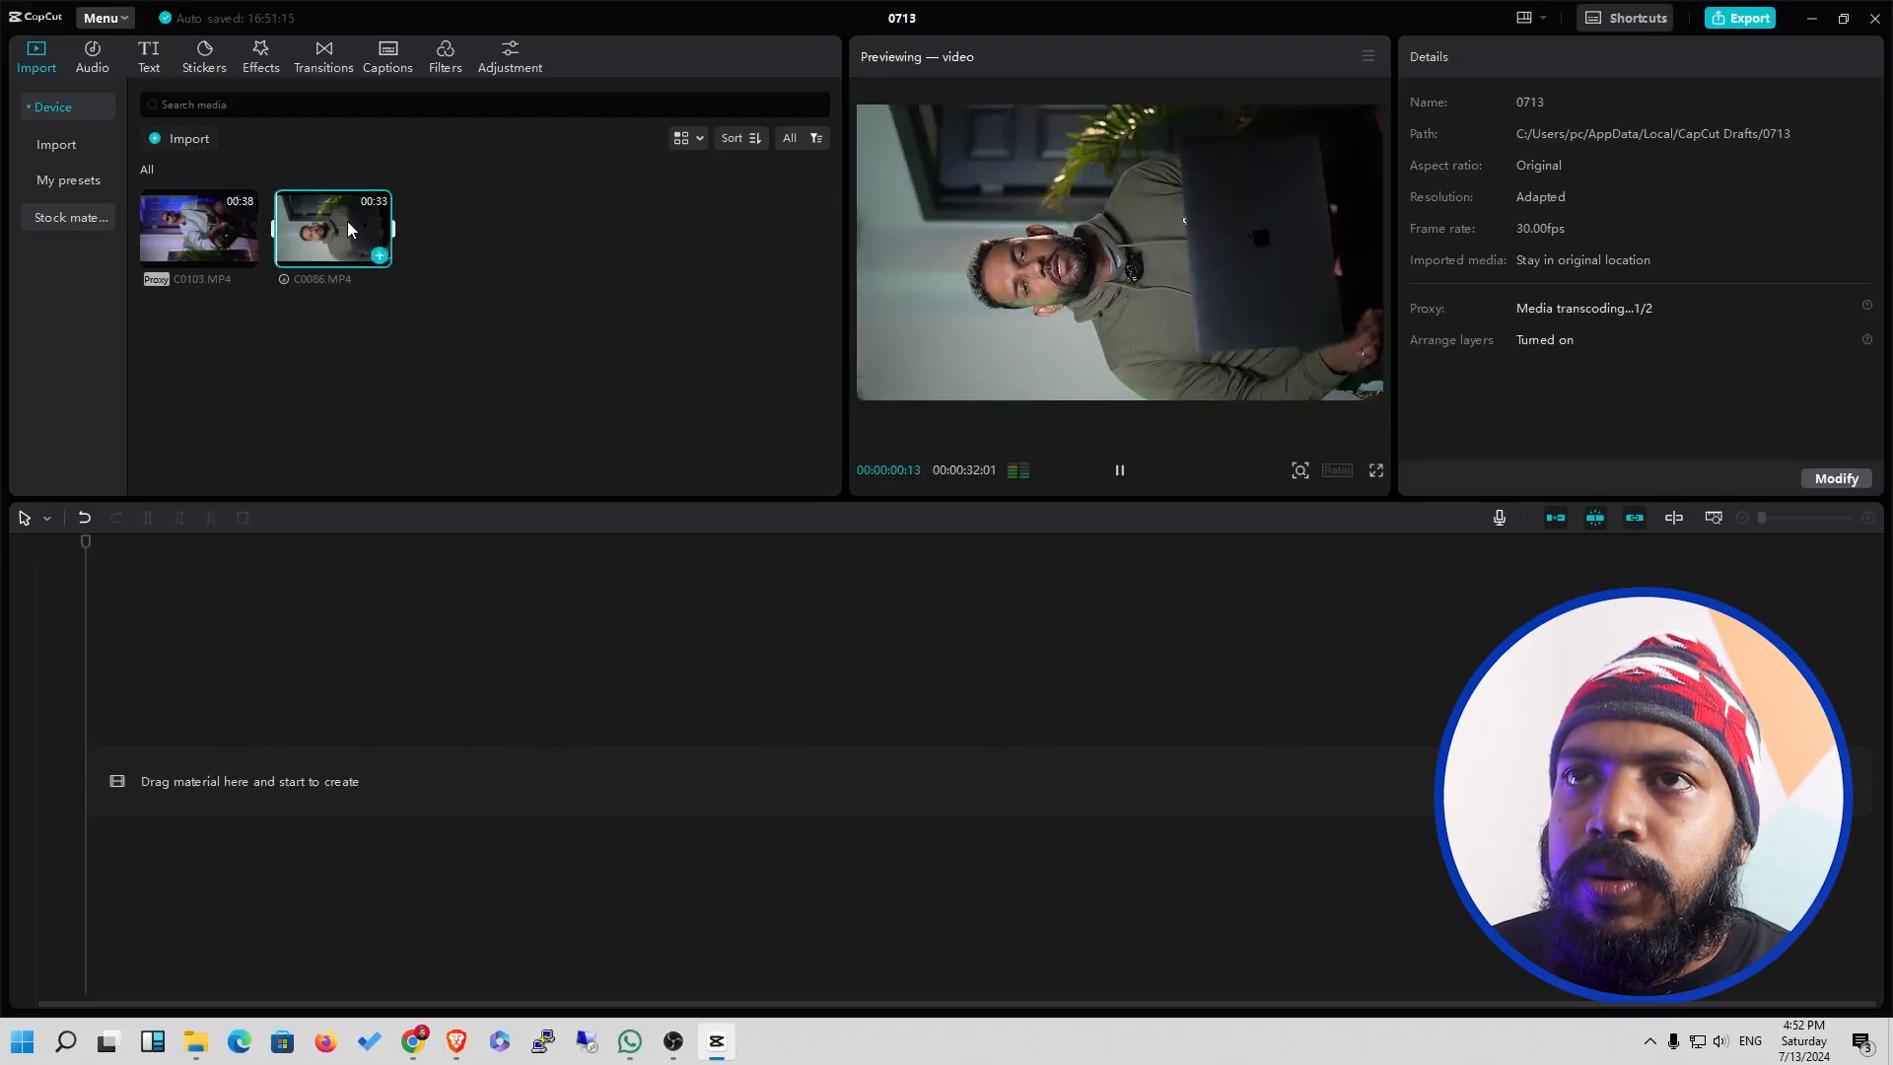
Delete the C0086 clip from the media library.
{"action": "right_click", "coordinate": [347, 221]}
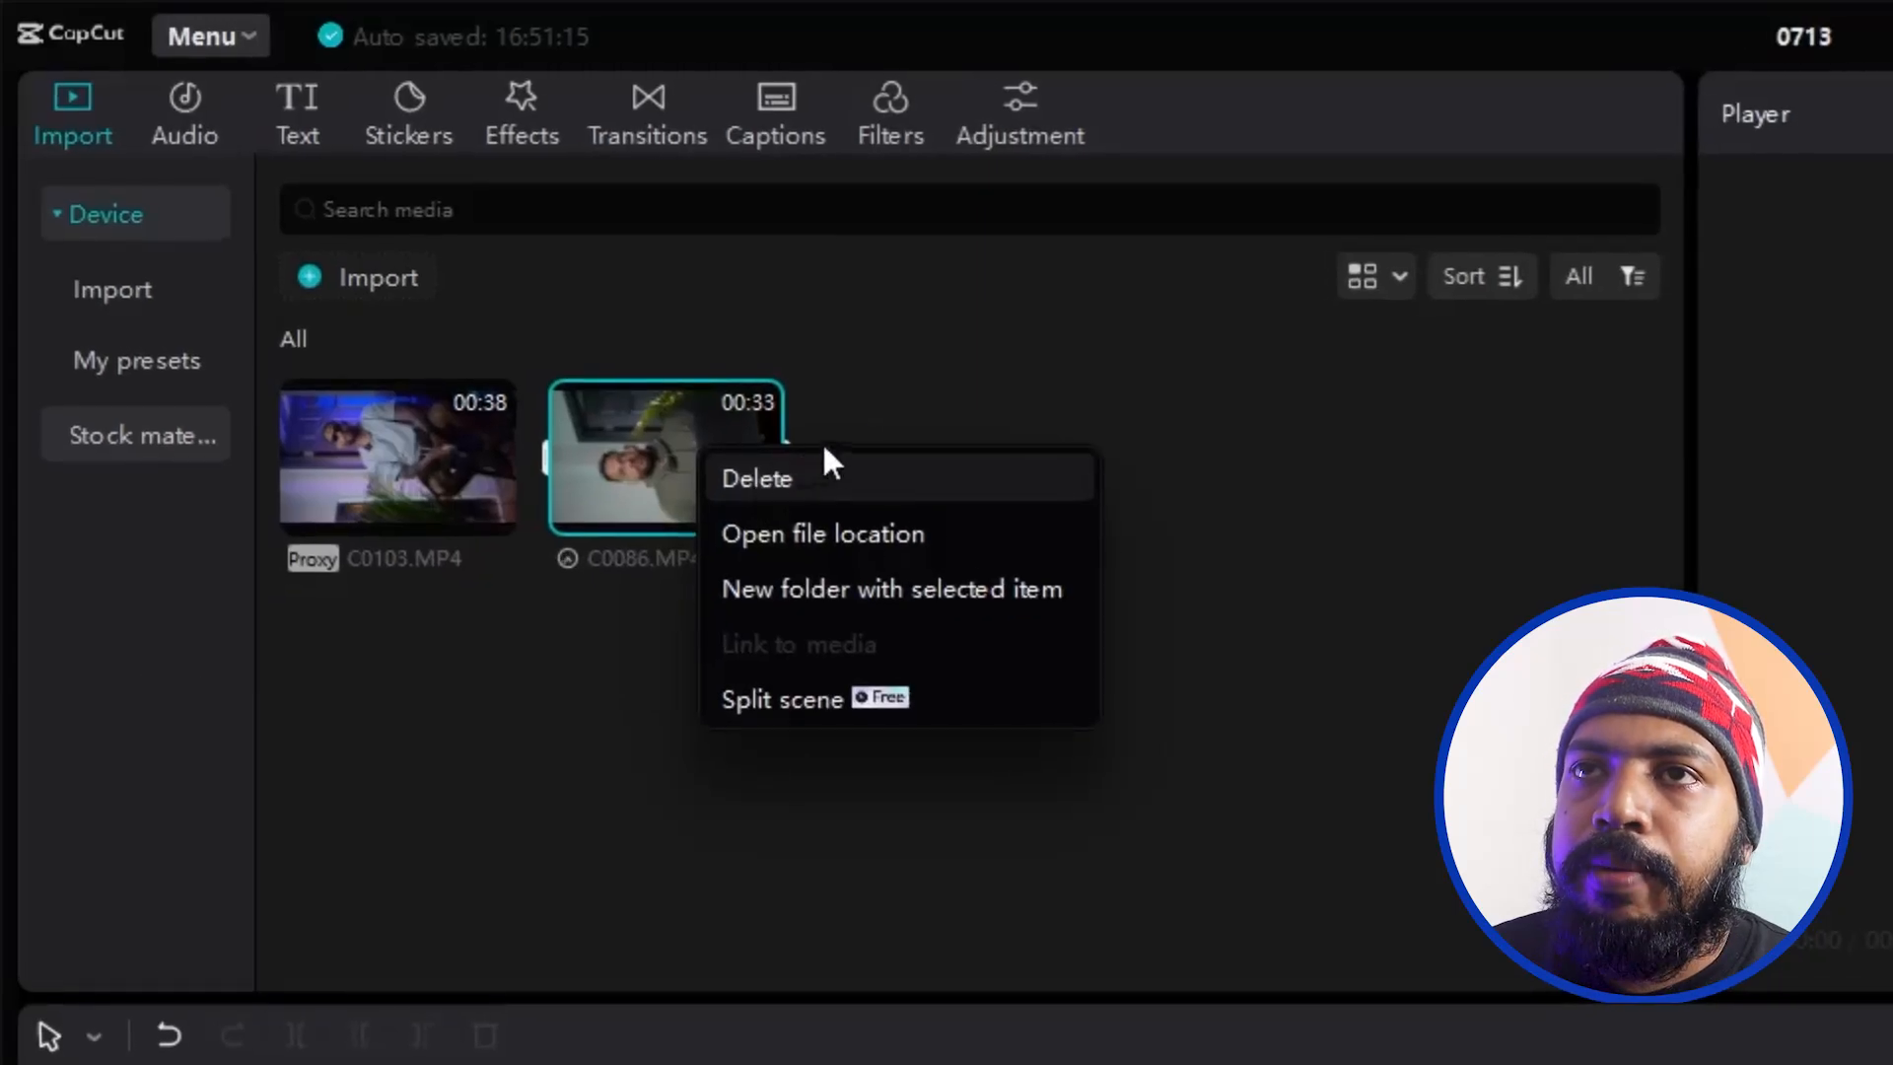
{"action": "left_click", "coordinate": [862, 419]}
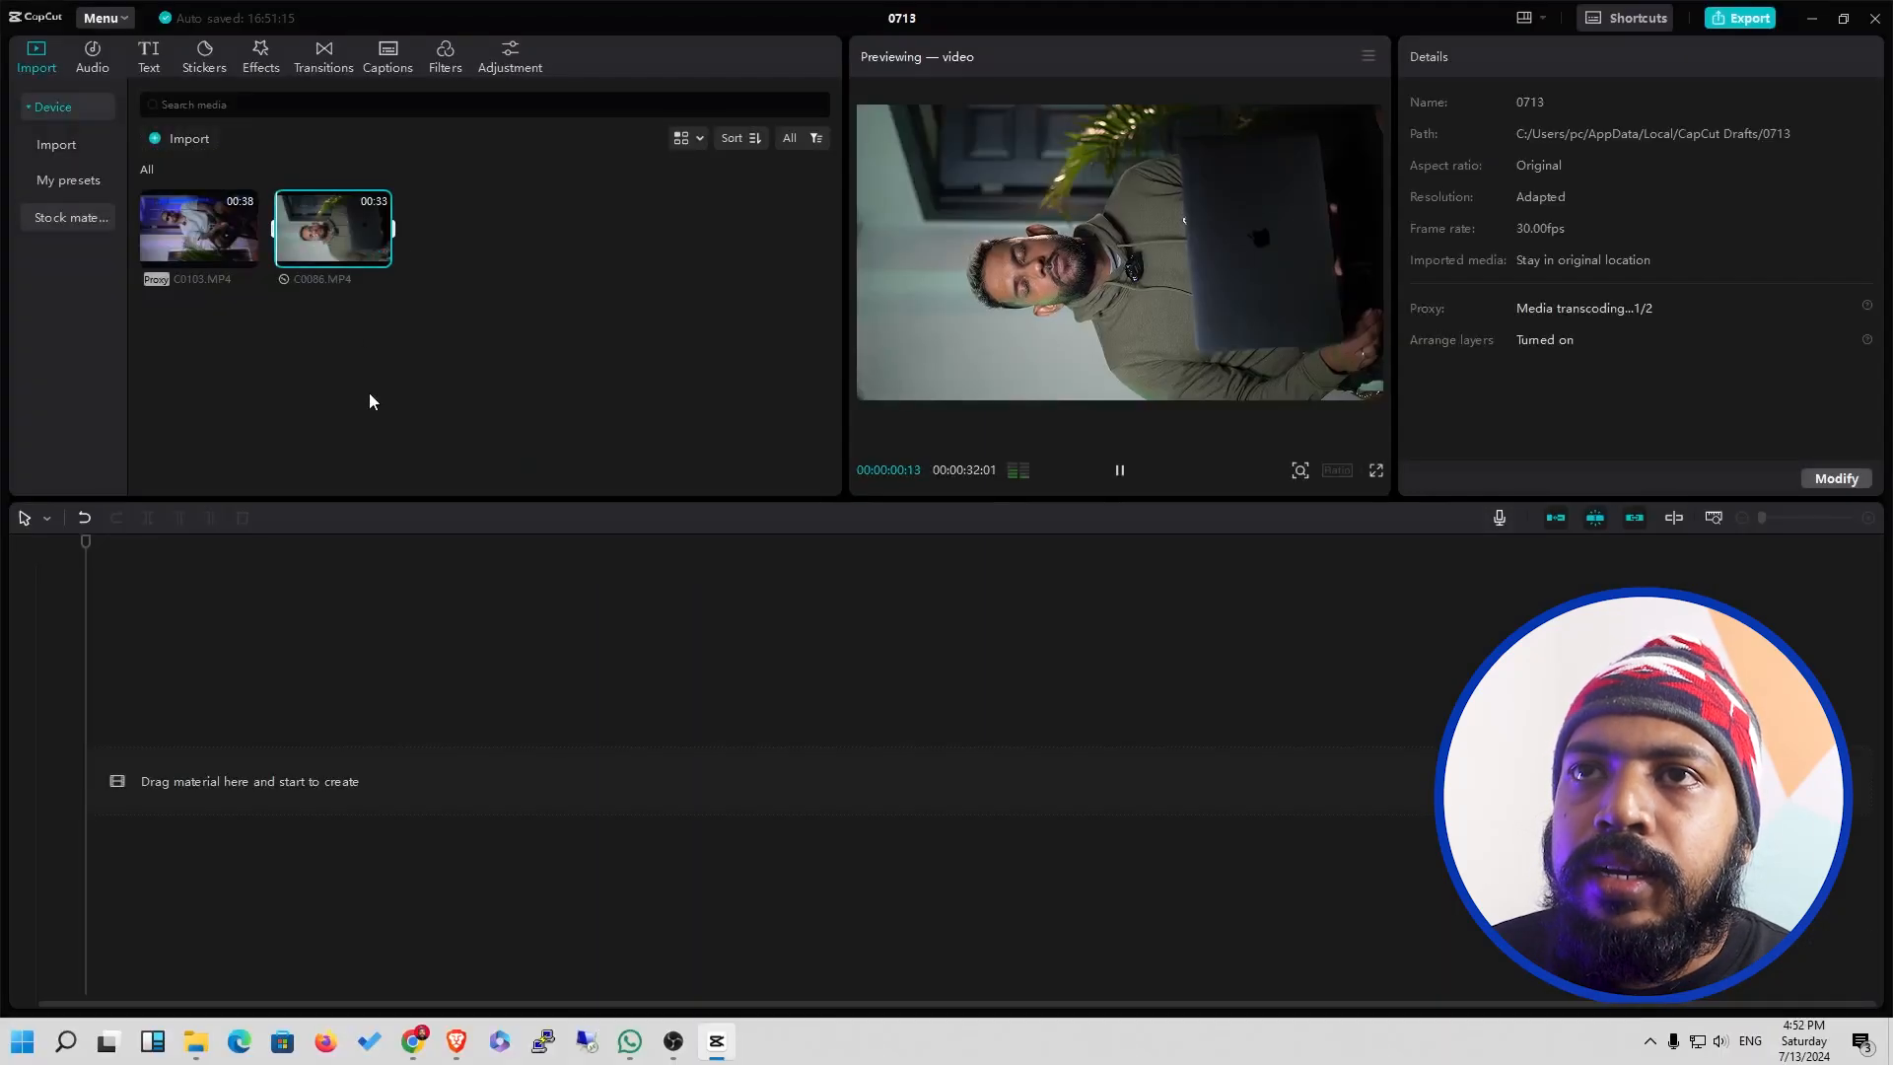
{"action": "key", "text": "BackSpace"}
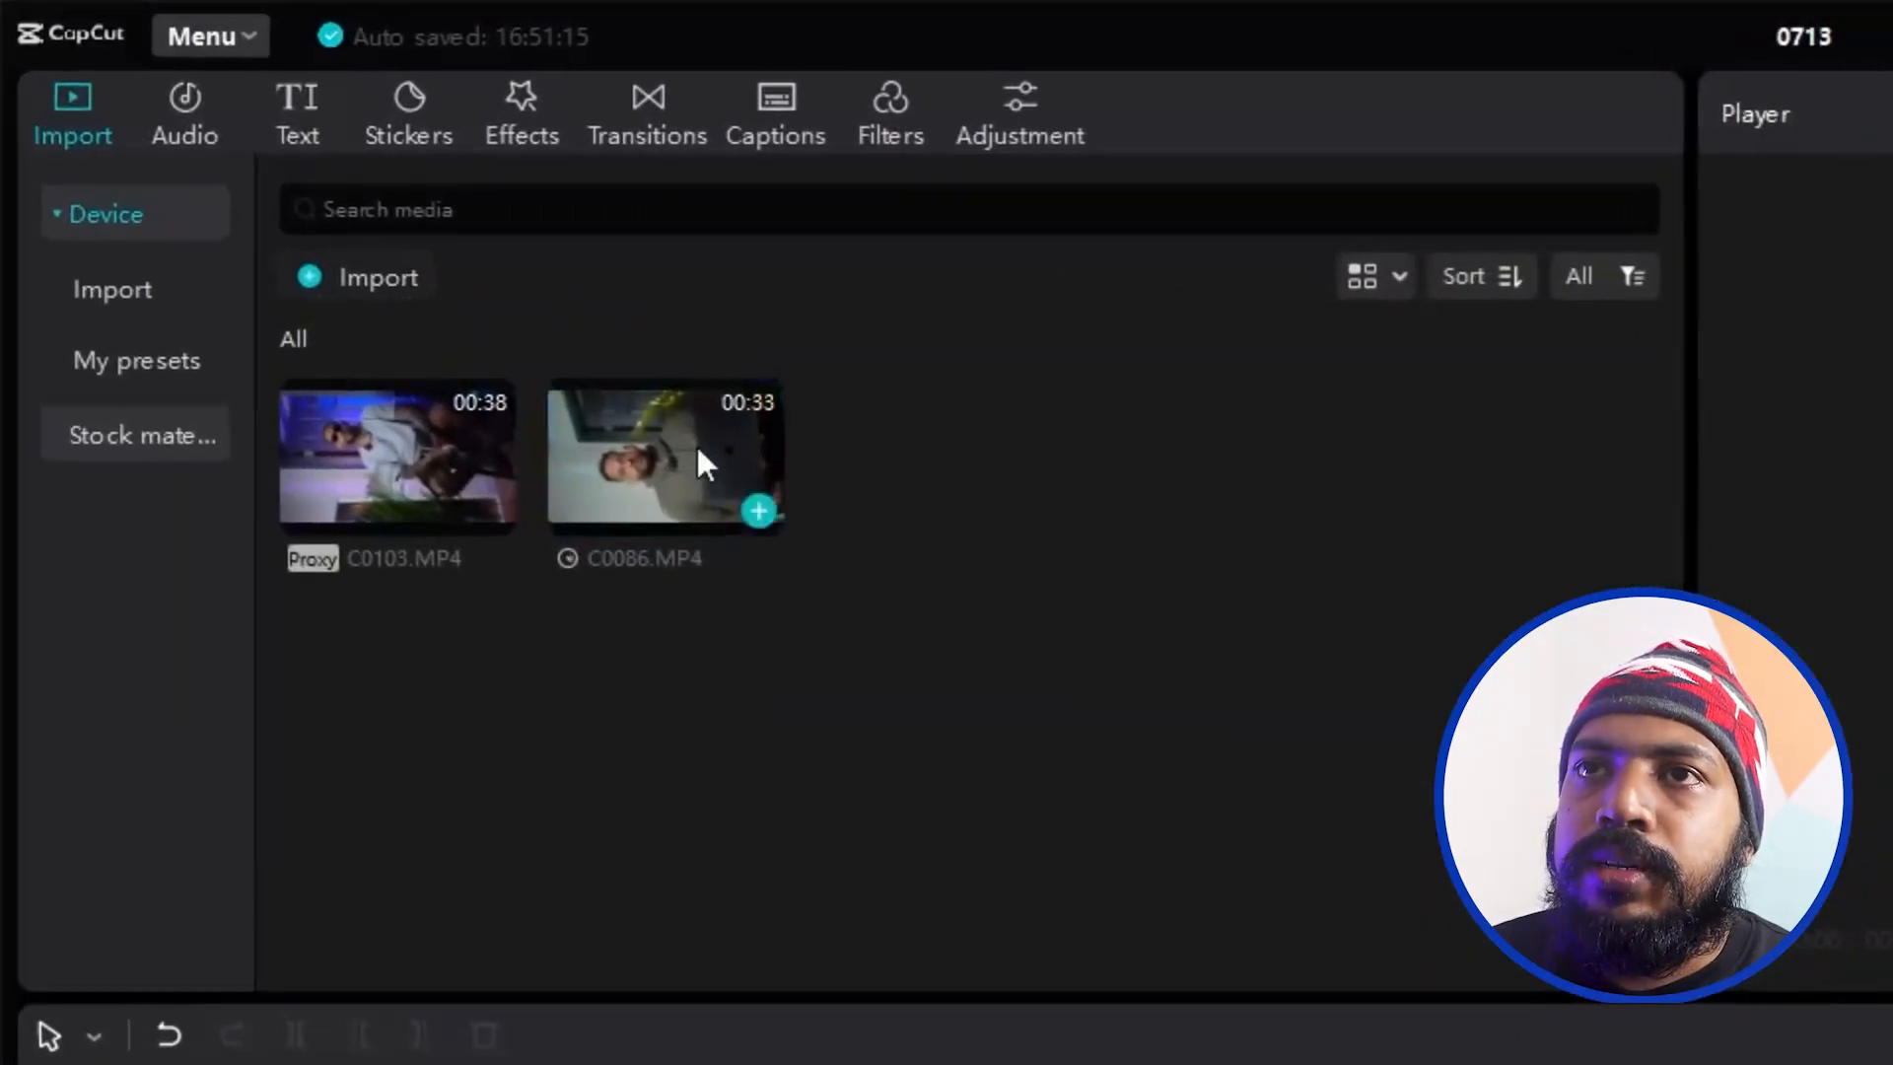
{"action": "left_click", "coordinate": [698, 449]}
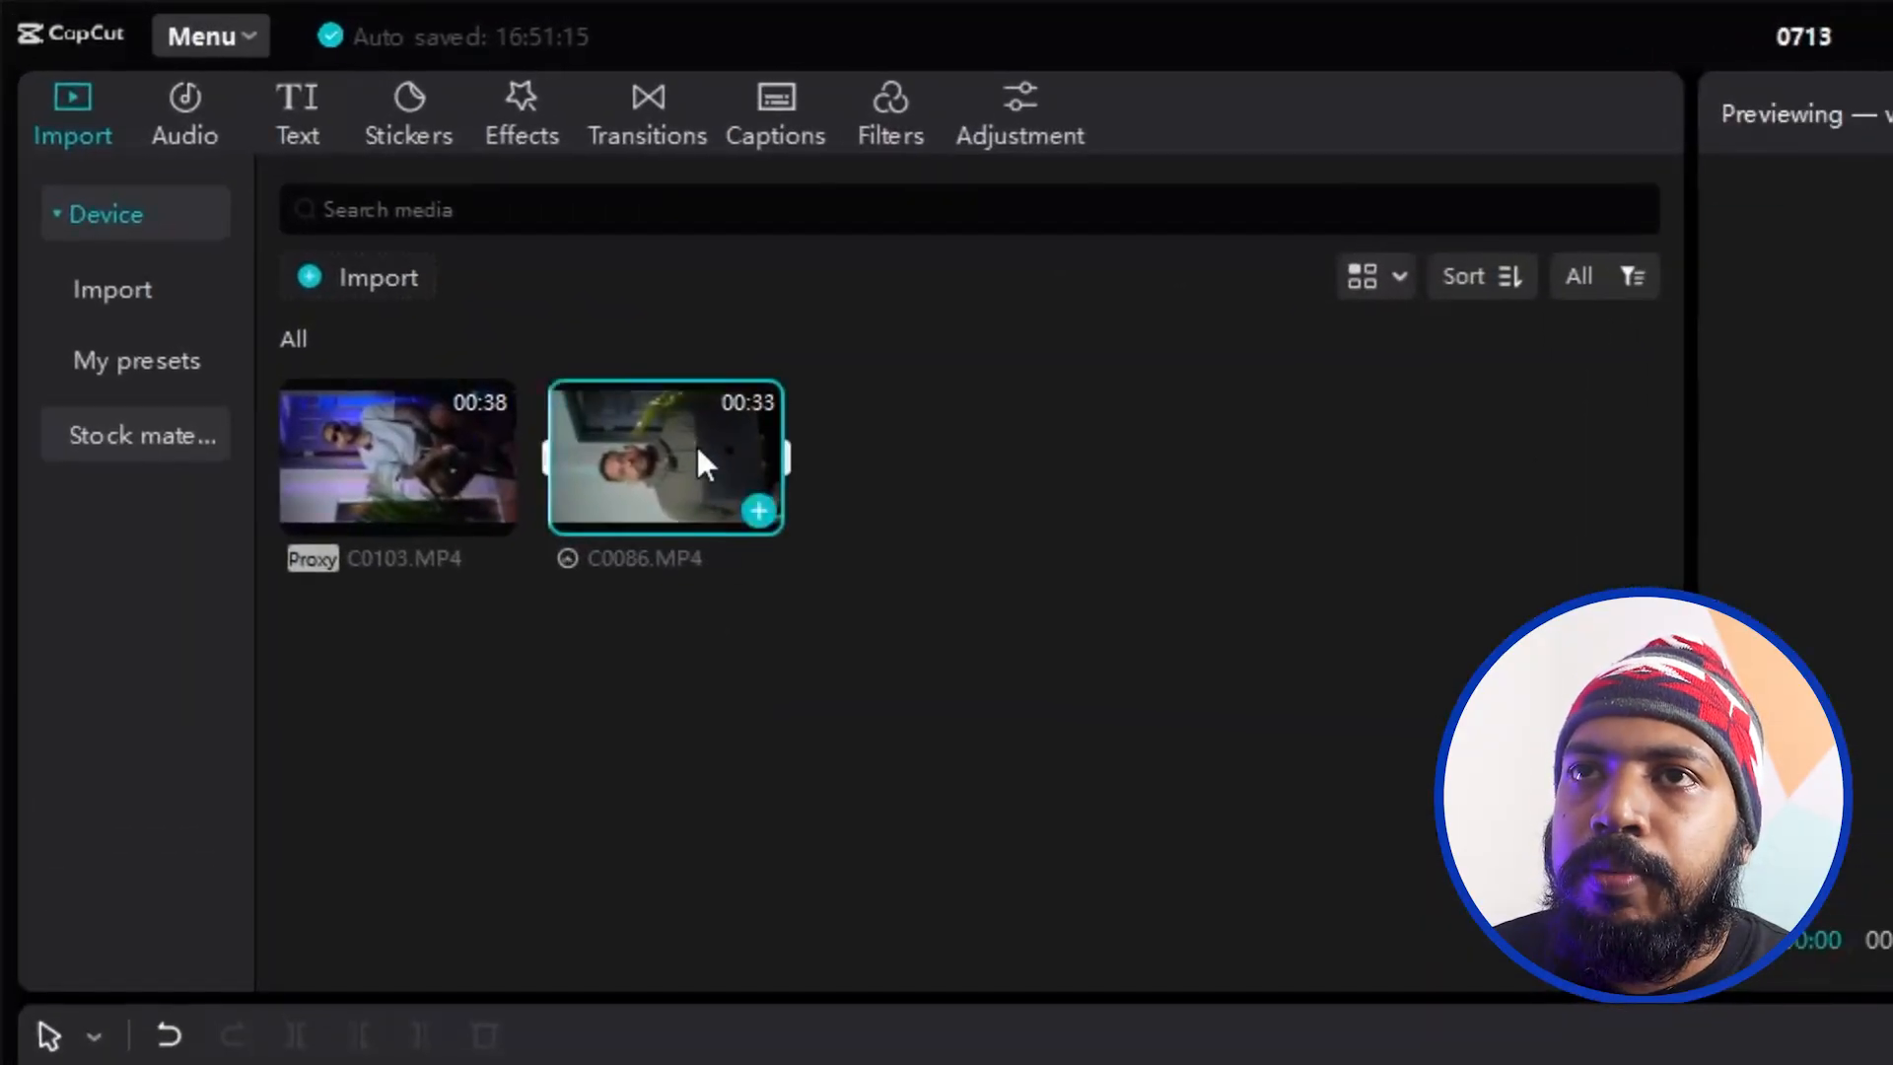
{"action": "key", "text": "BackSpace"}
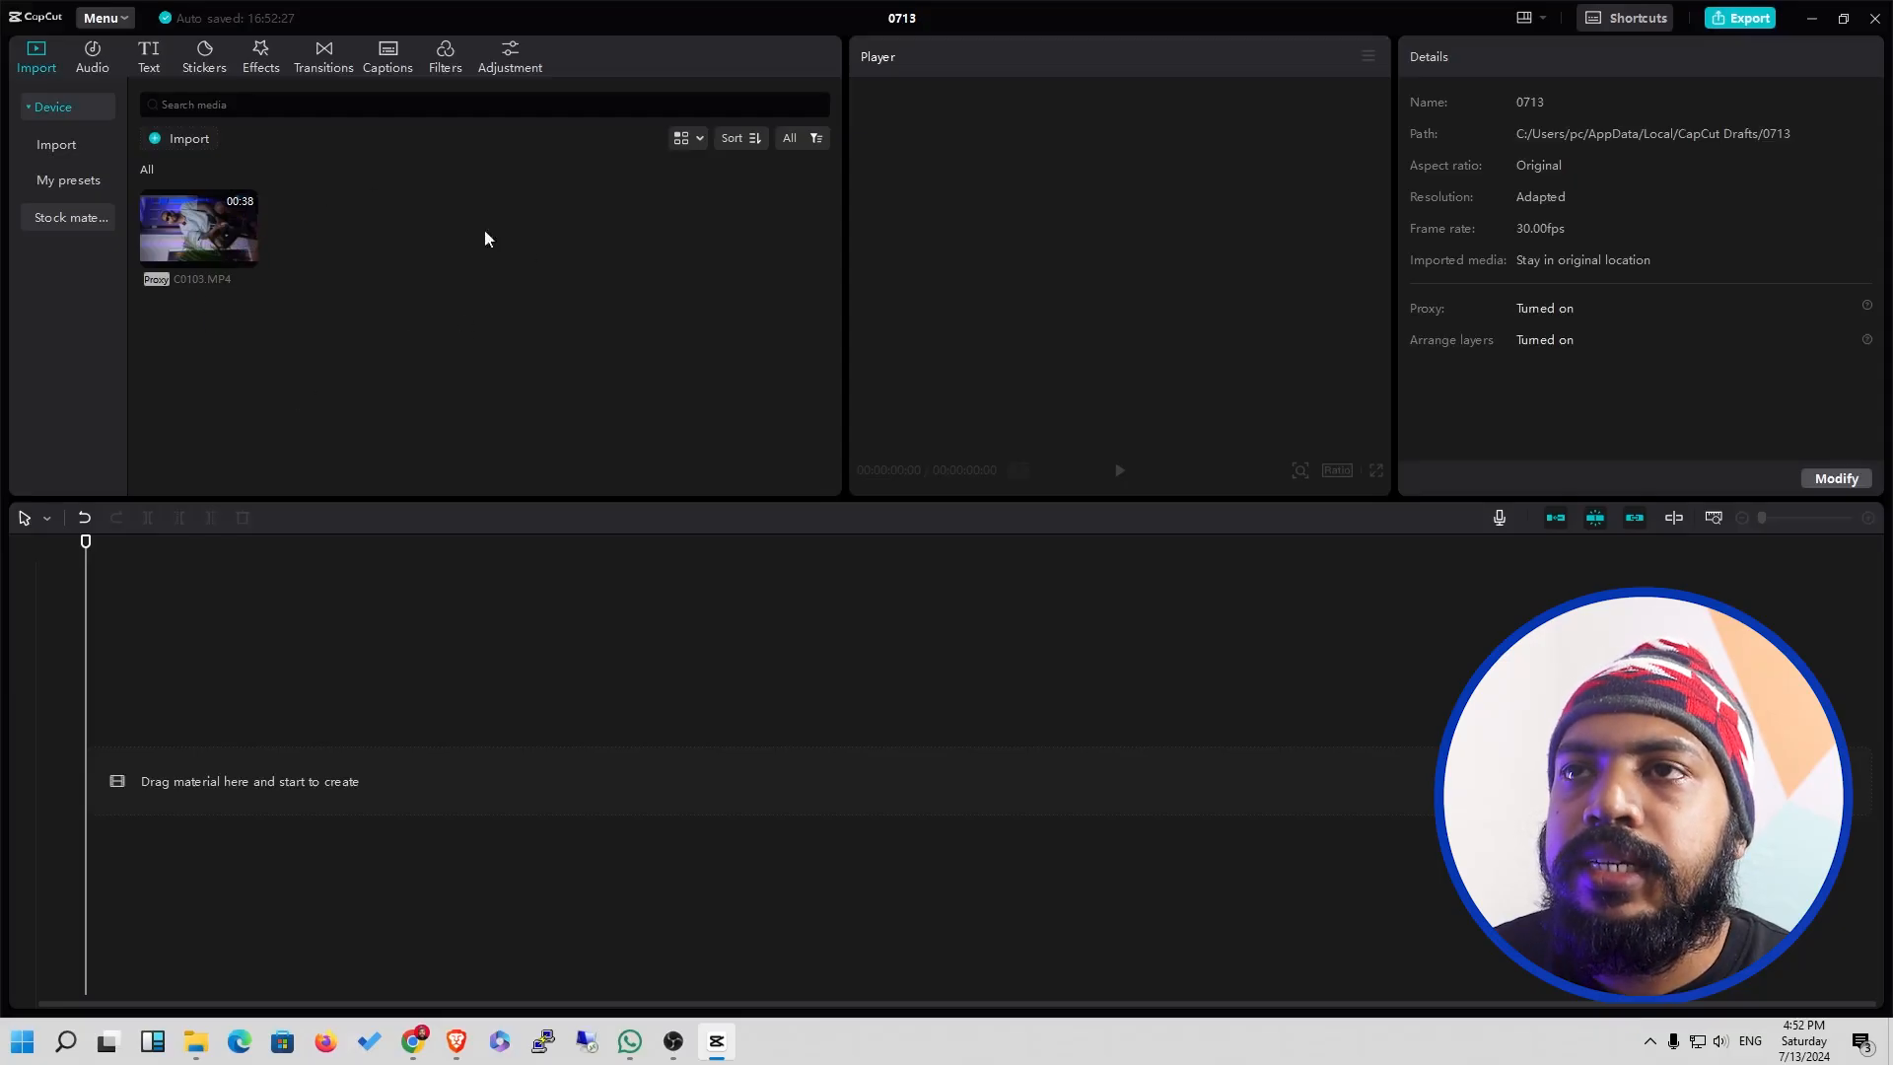
Place the C0103 clip from the media library at the start of the timeline.
{"action": "mouse_move", "coordinate": [162, 219]}
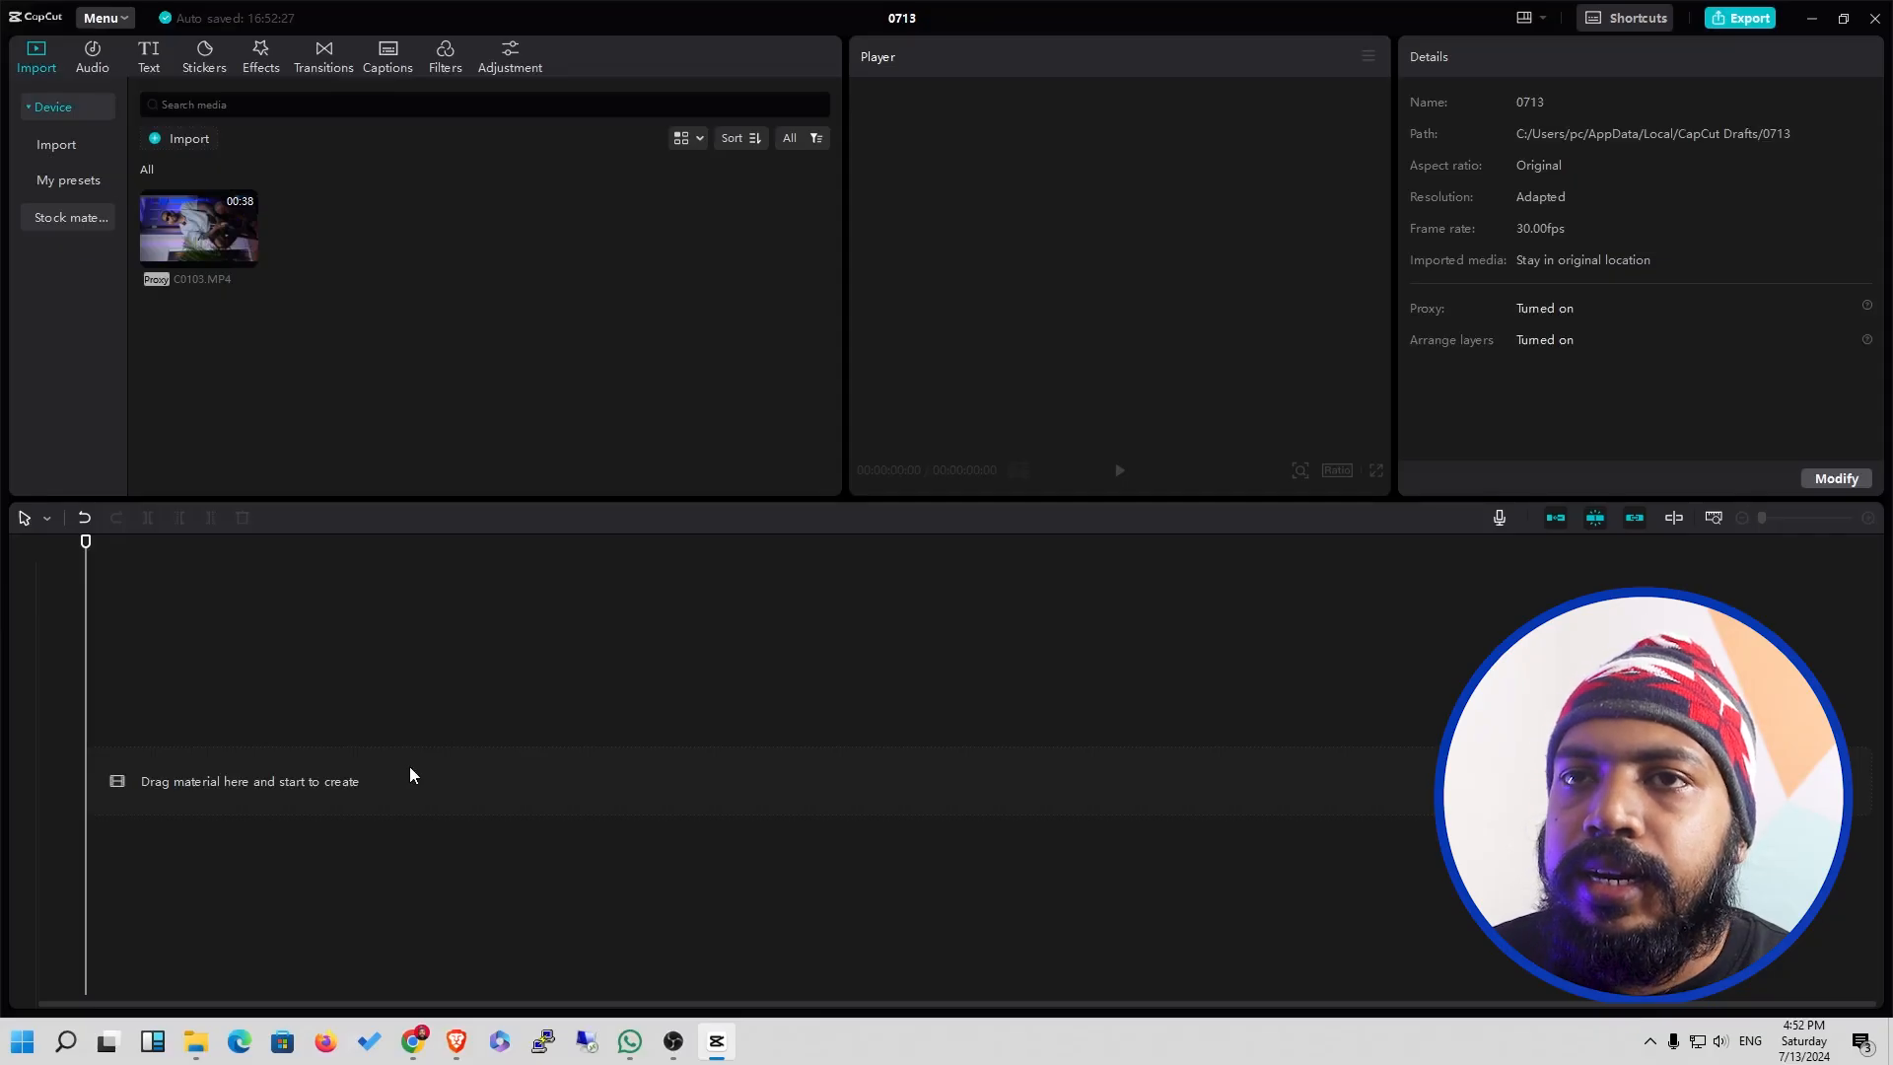
{"action": "left_click", "coordinate": [197, 228]}
{"action": "left_click", "coordinate": [341, 257]}
{"action": "mouse_move", "coordinate": [233, 242]}
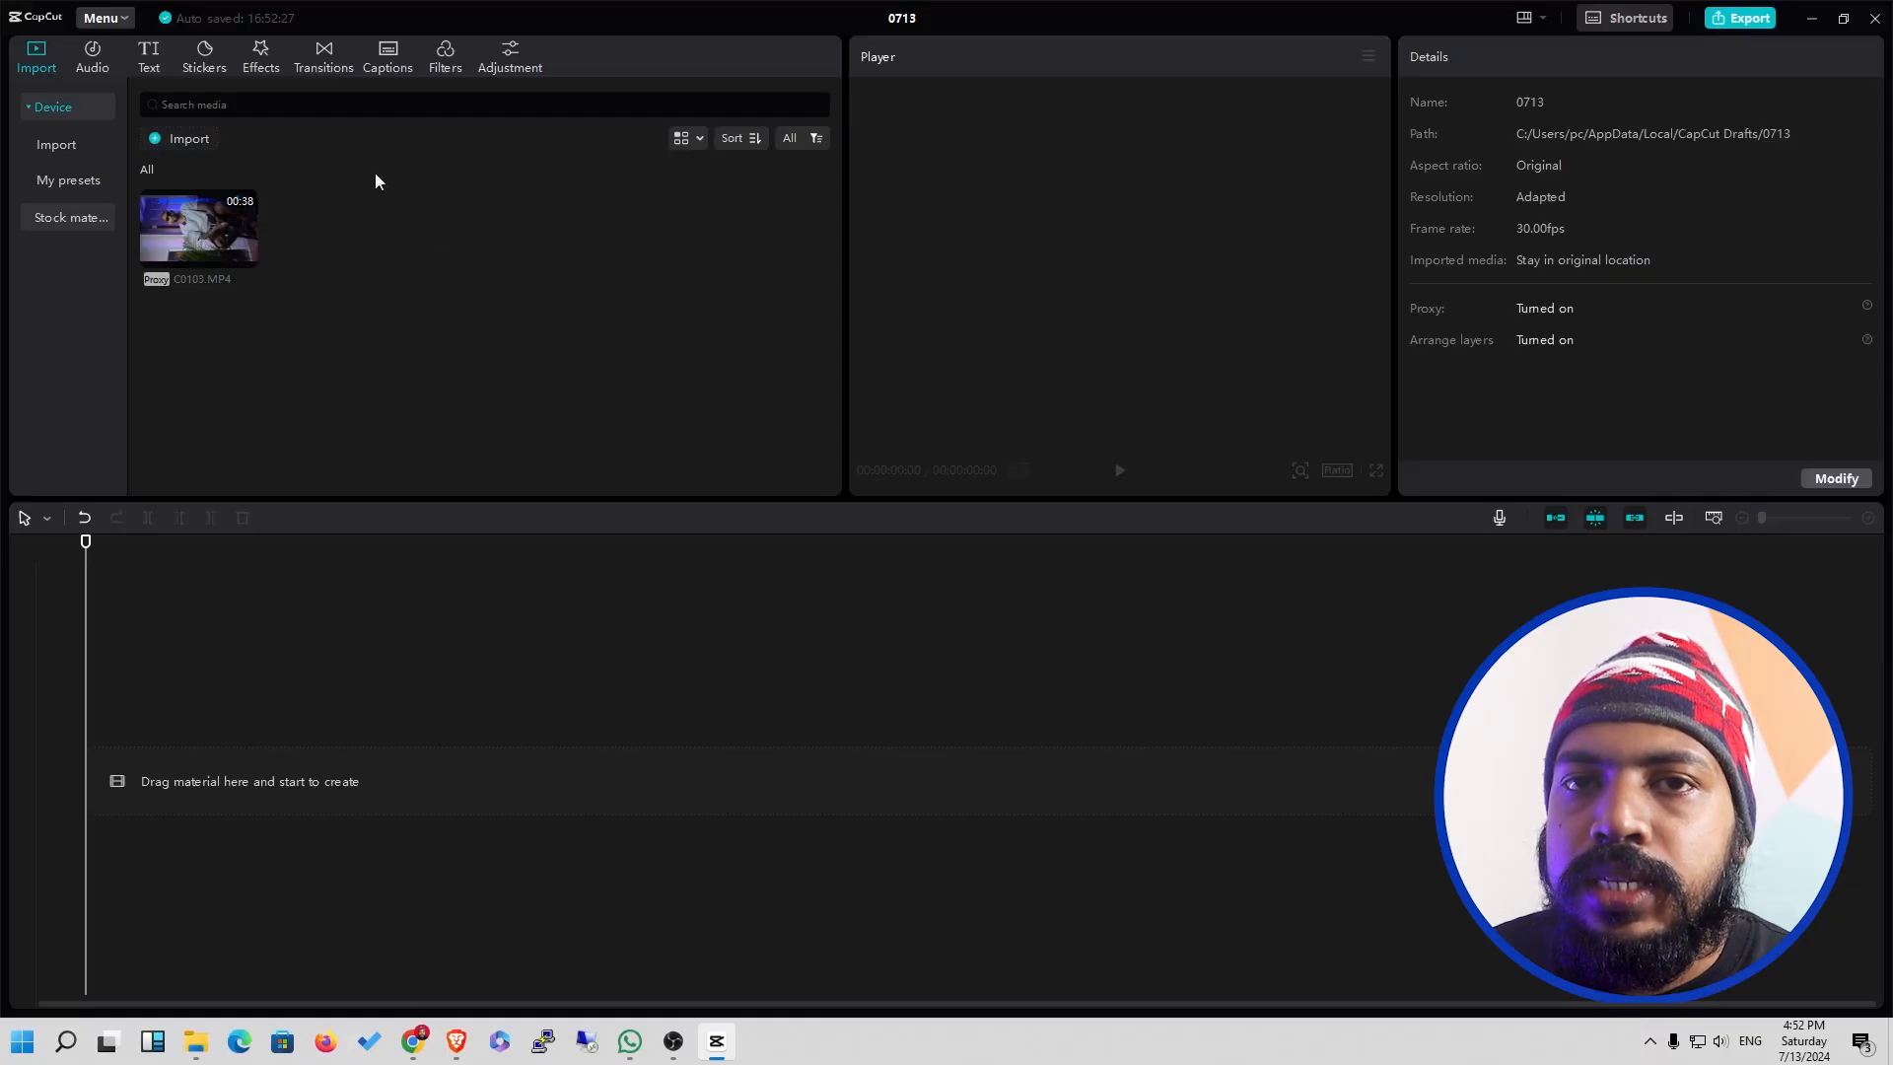
{"action": "left_click_drag", "start_coordinate": [195, 235], "coordinate": [302, 682]}
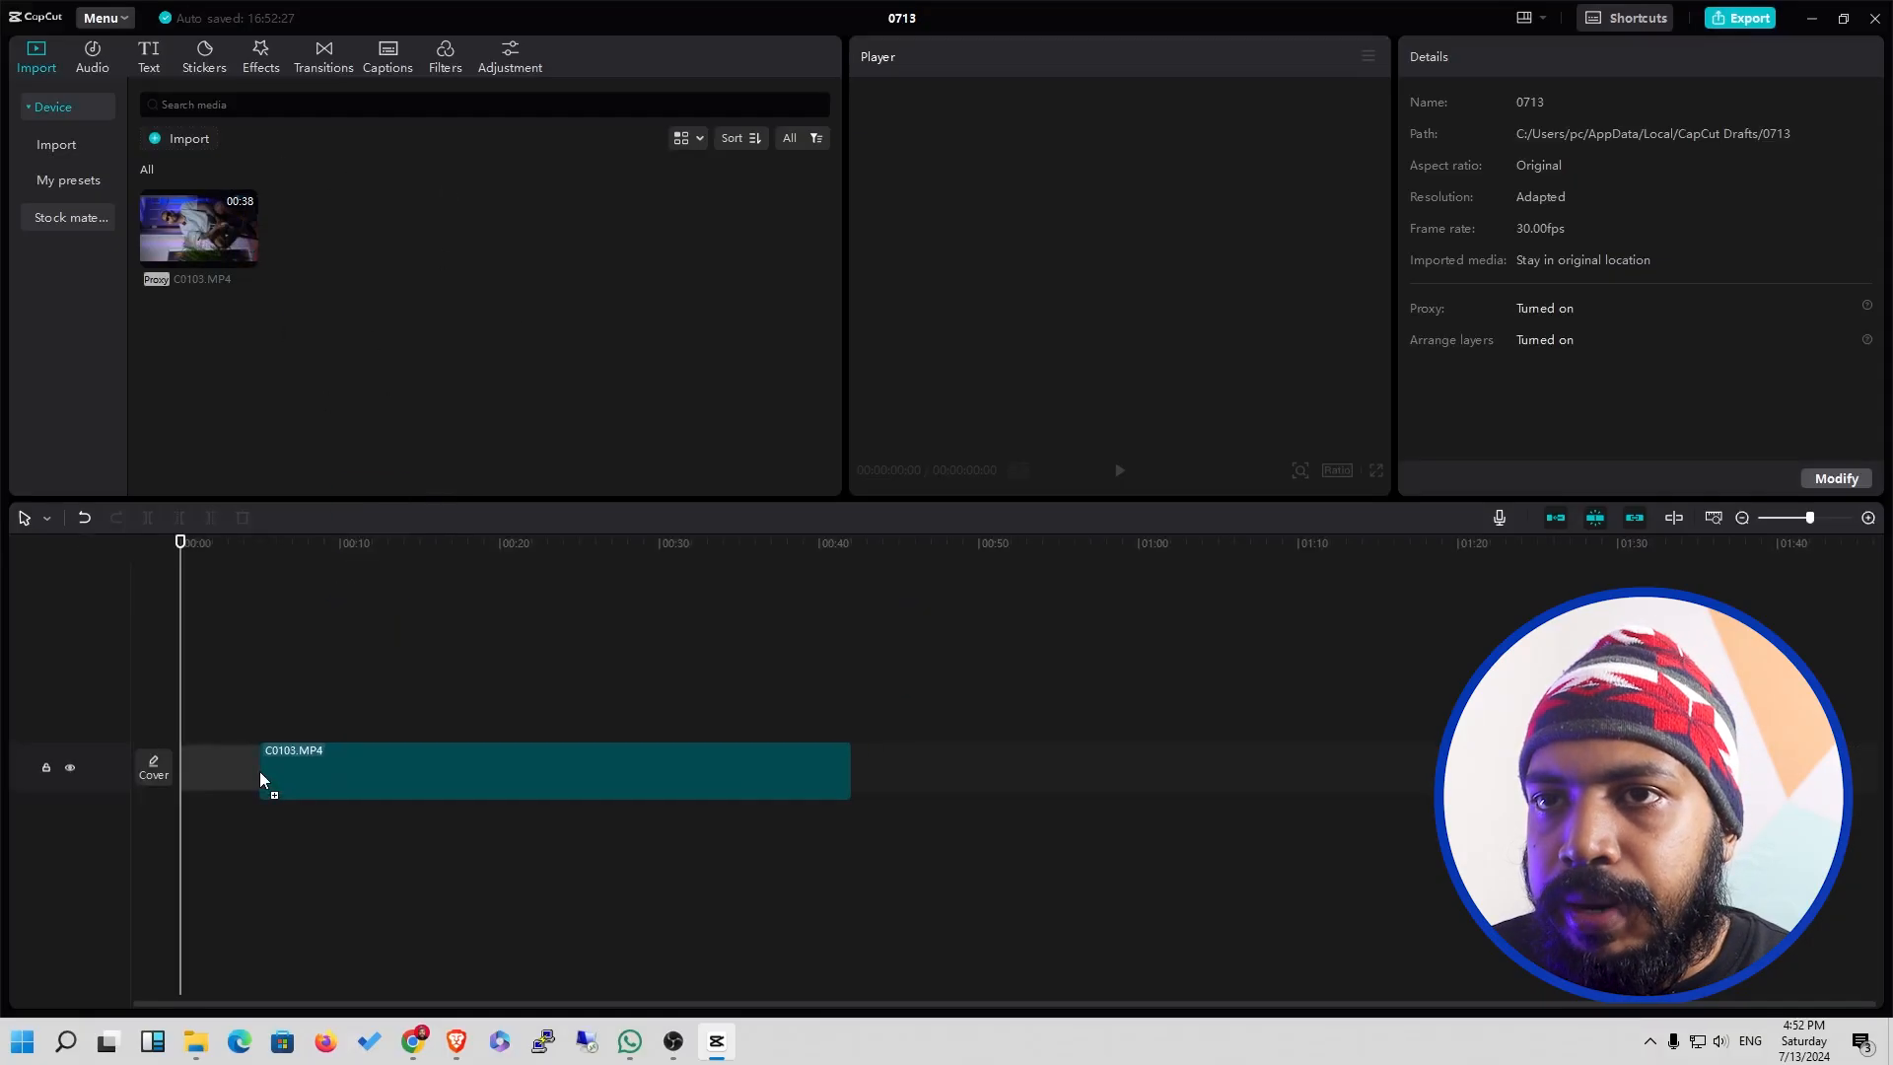
{"action": "left_click_drag", "start_coordinate": [260, 771], "coordinate": [239, 773]}
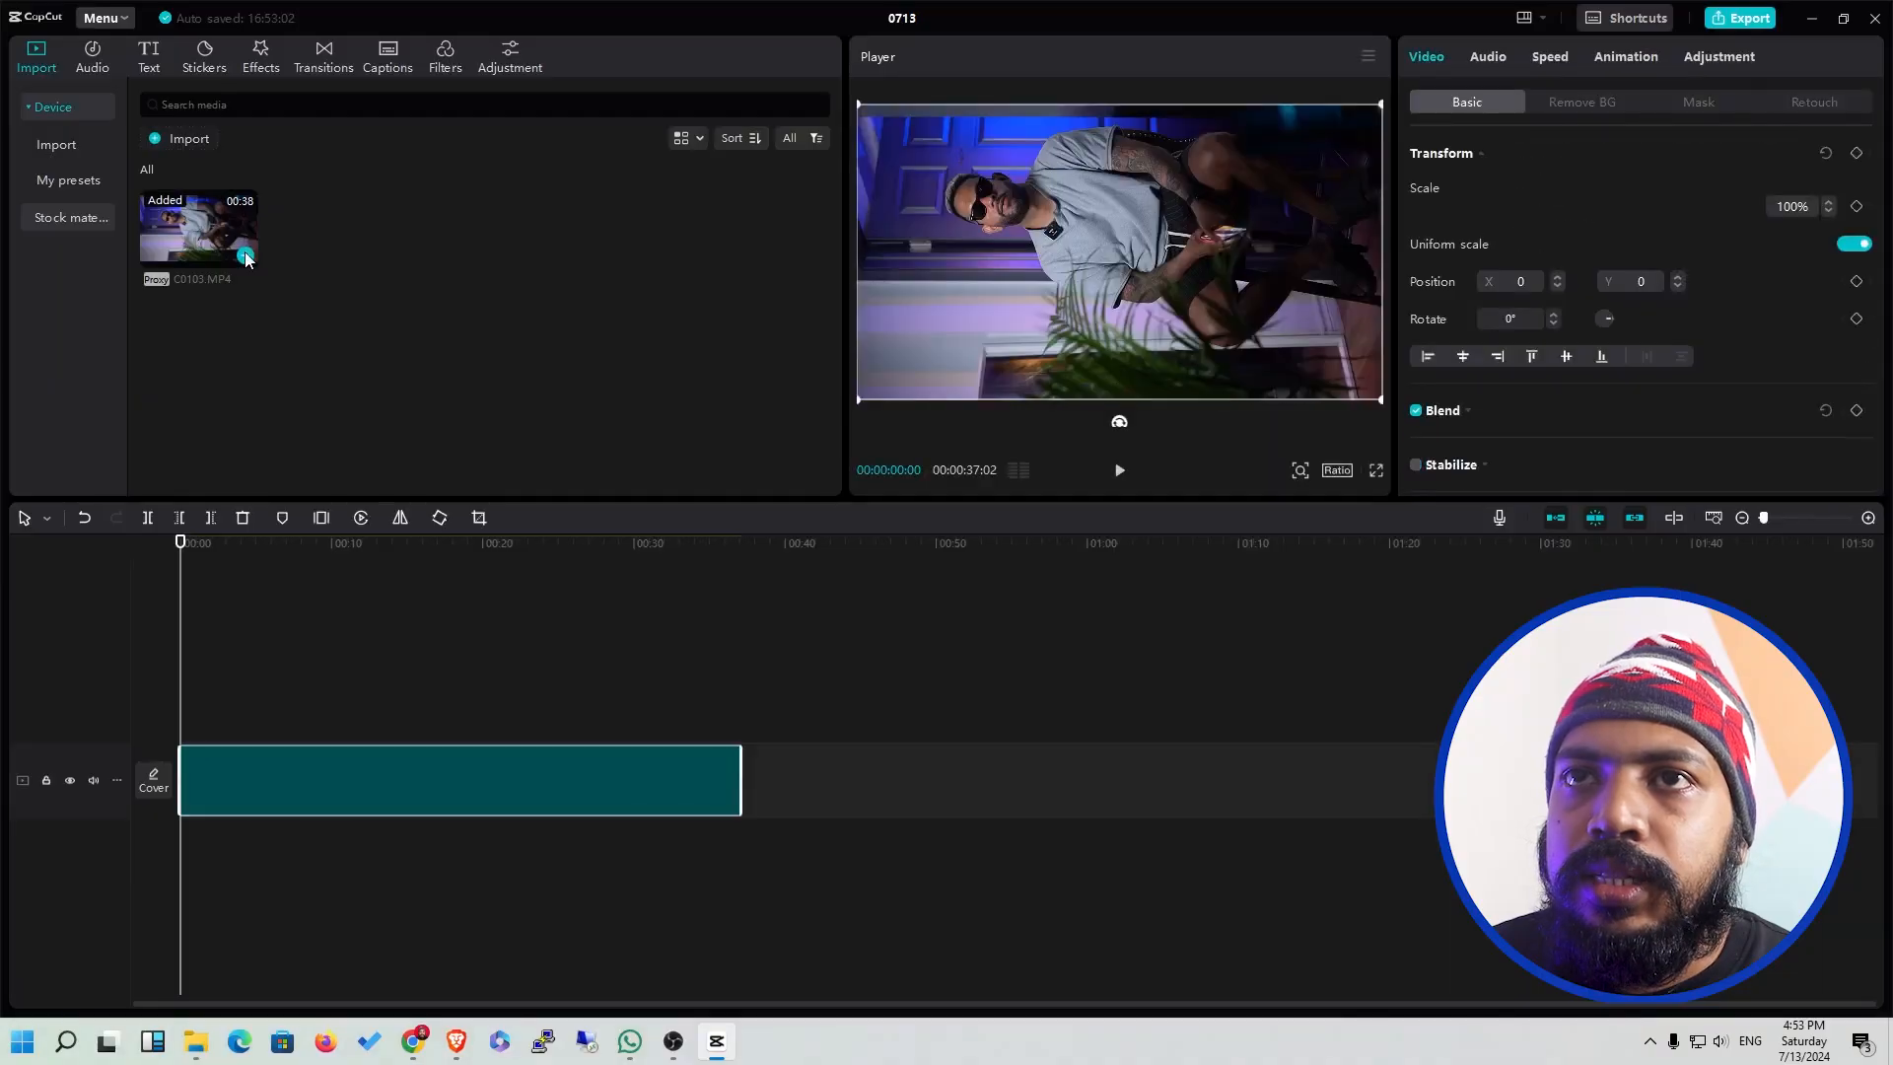
Add a second copy of C0103 after the first clip on the timeline and delete that copy.
{"action": "left_click", "coordinate": [915, 794]}
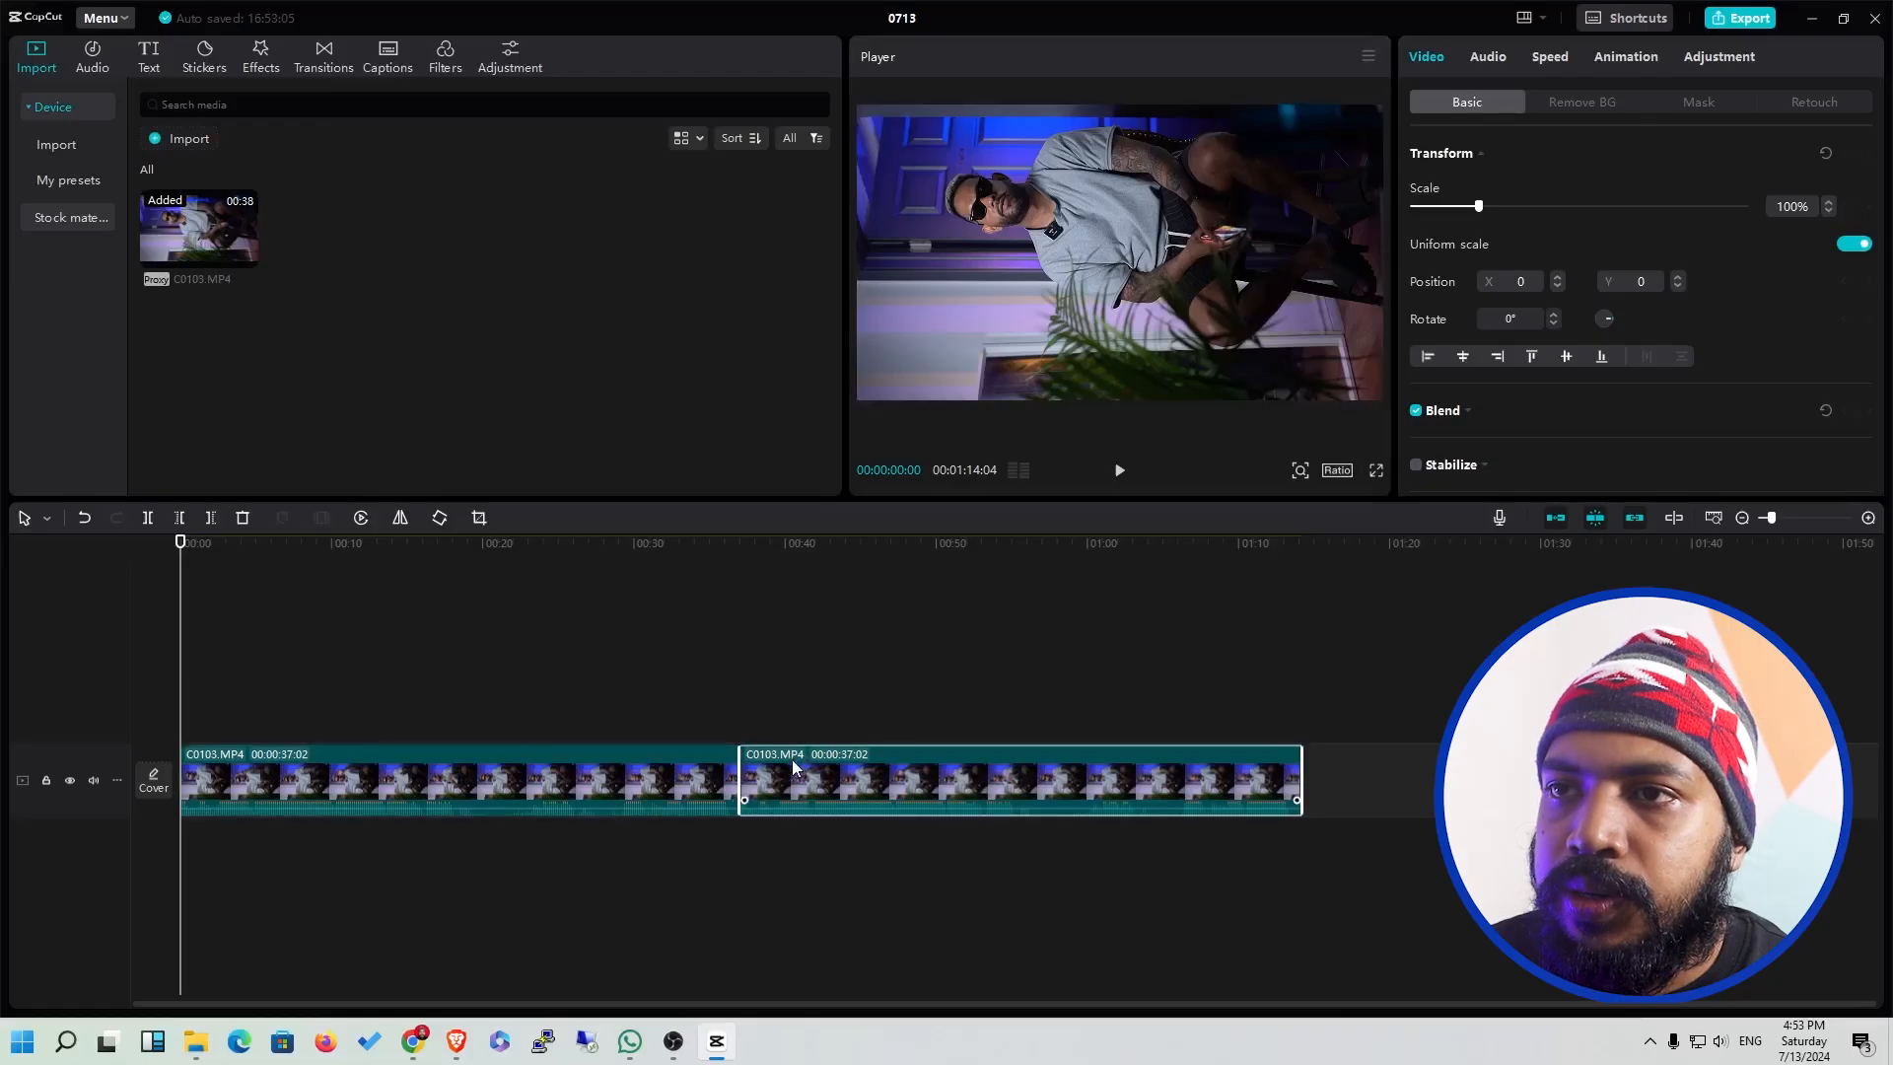
{"action": "right_click", "coordinate": [855, 795]}
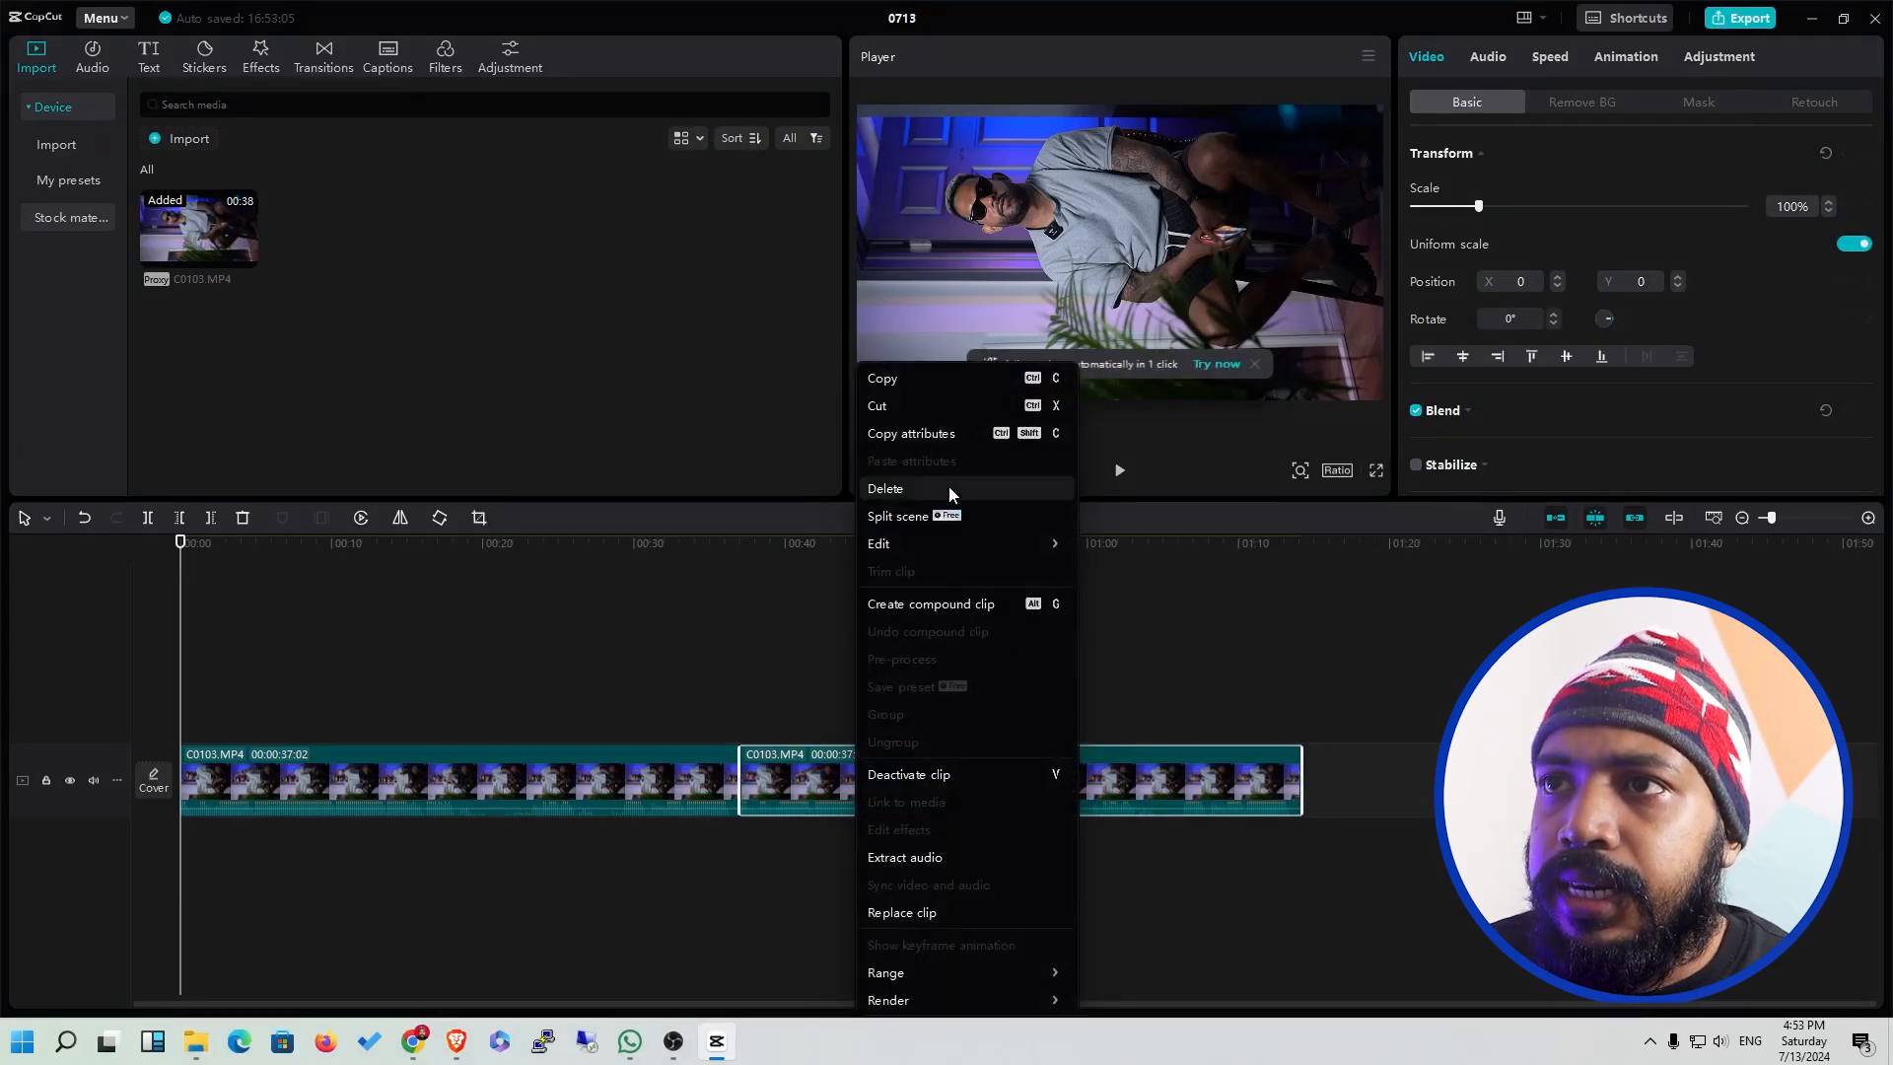
{"action": "left_click", "coordinate": [783, 790]}
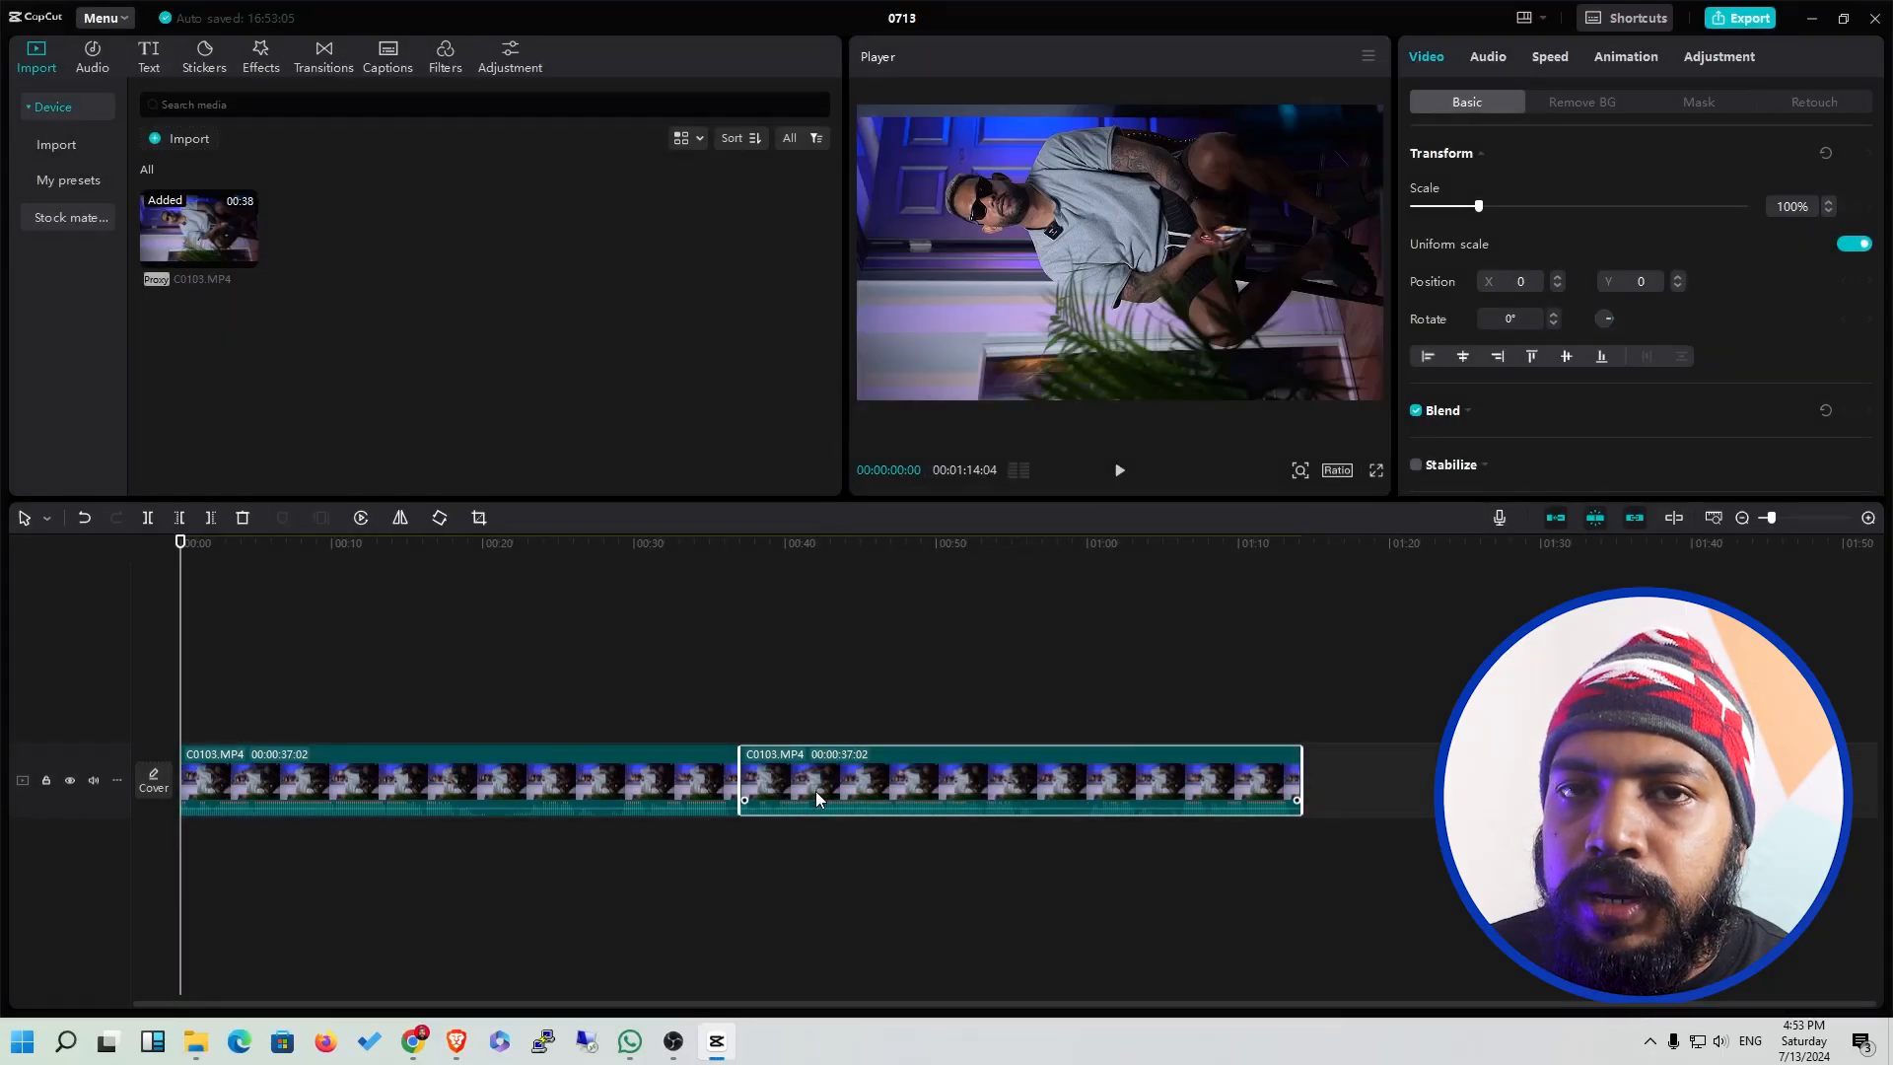
{"action": "key", "text": "BackSpace"}
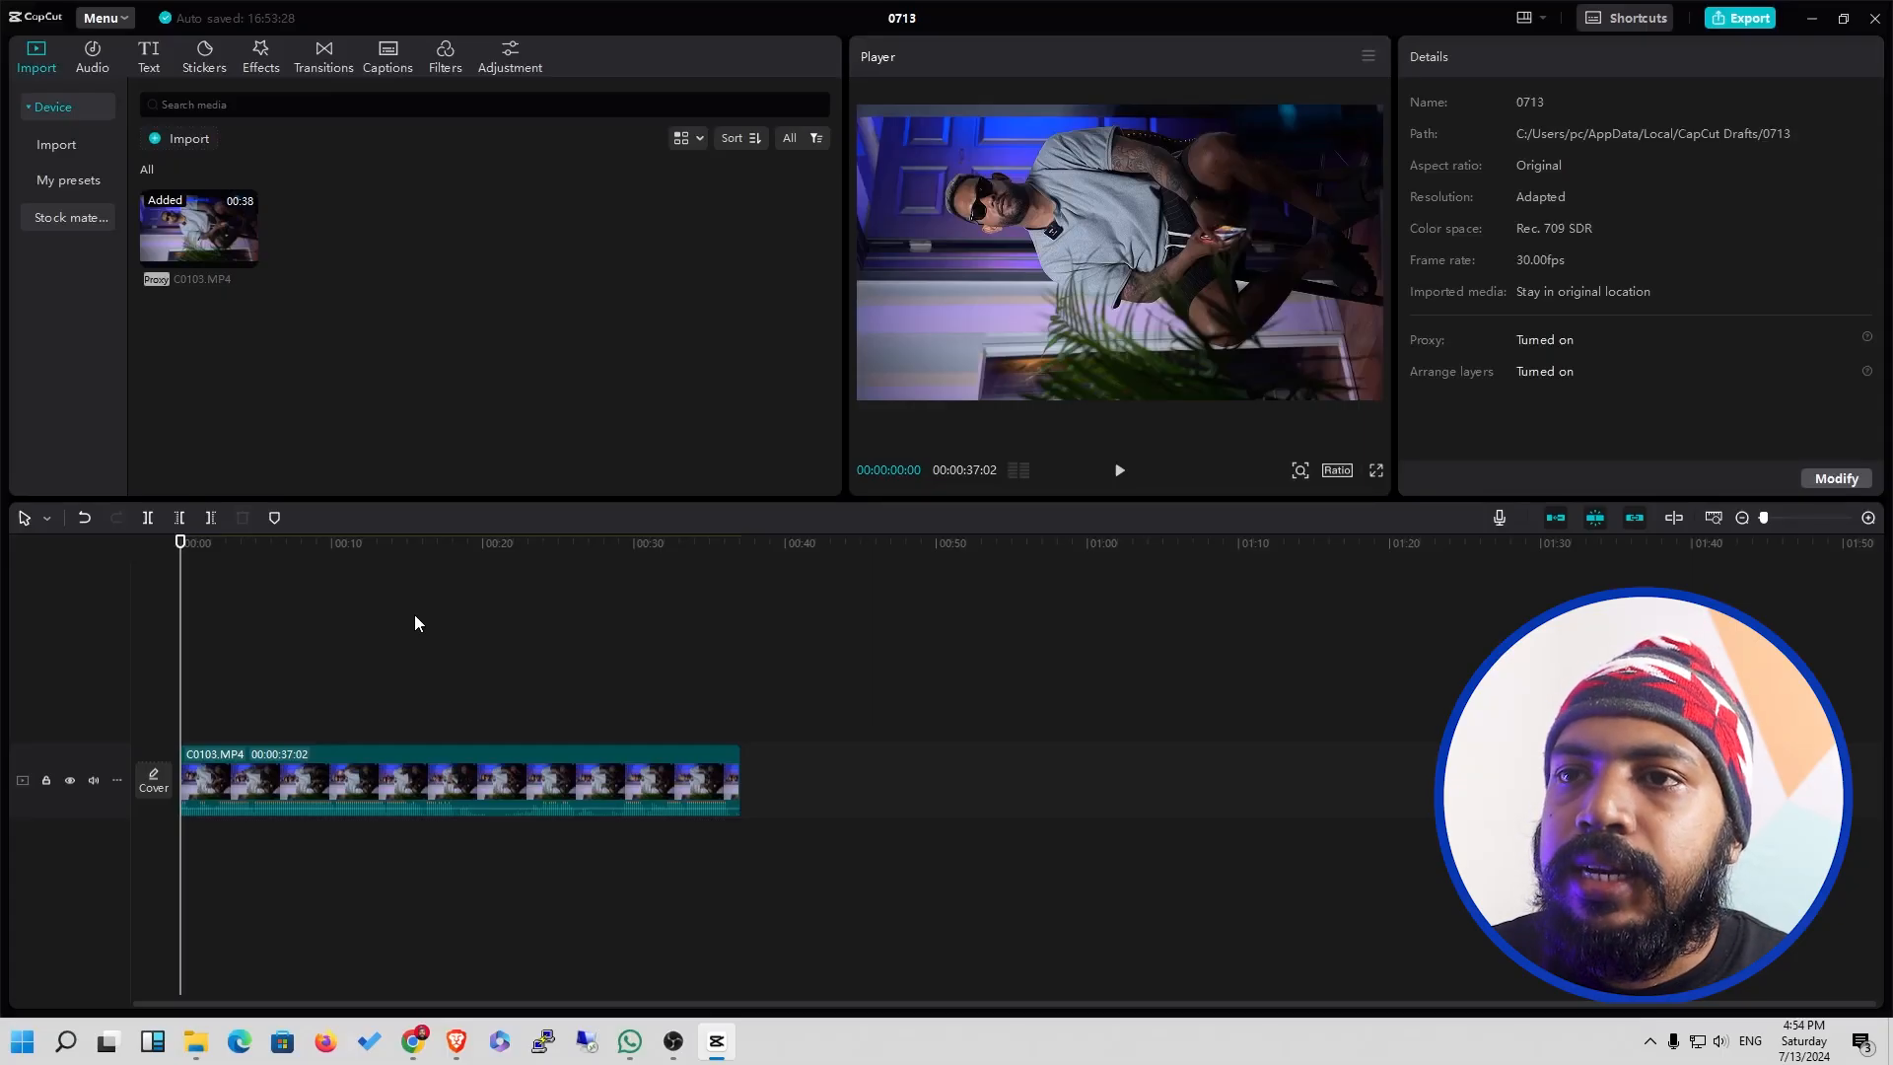
Set the project's aspect ratio to 9:16 for the C0103 video.
{"action": "left_click", "coordinate": [367, 771]}
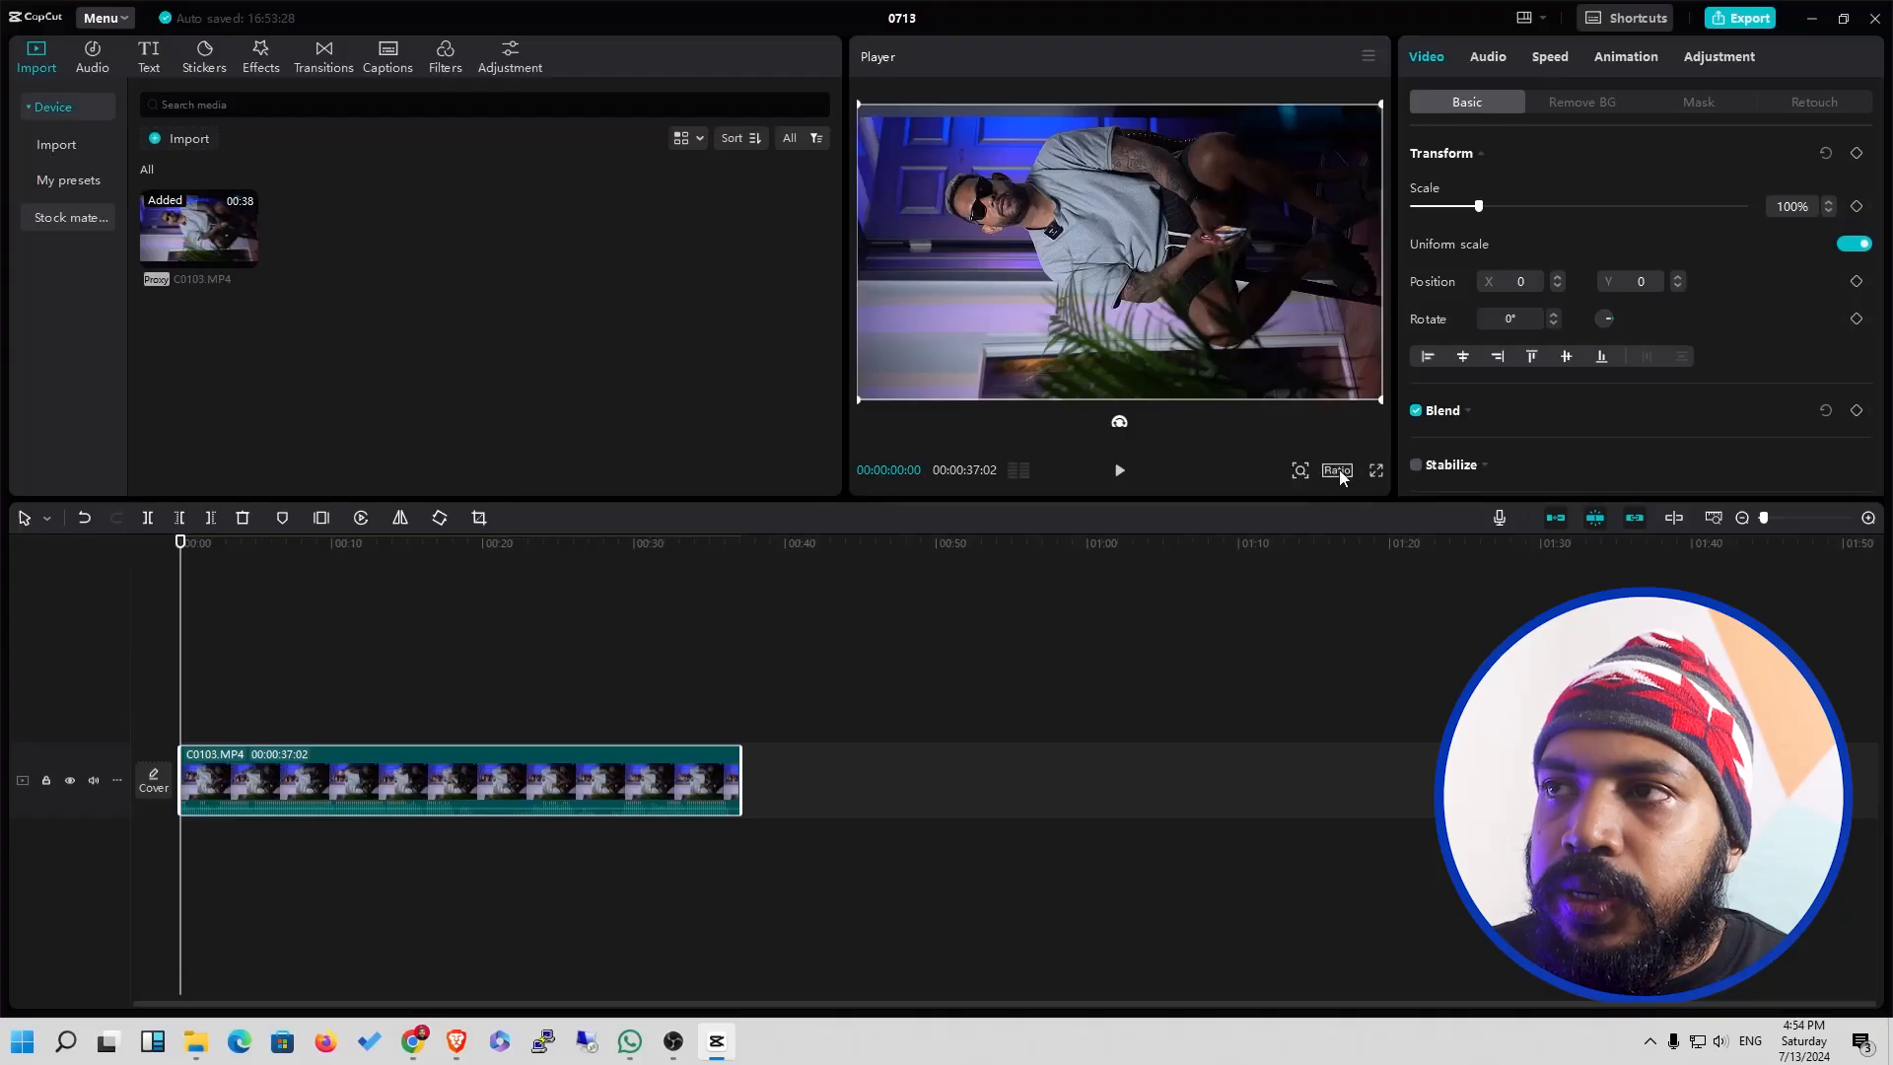
{"action": "left_click", "coordinate": [1339, 469]}
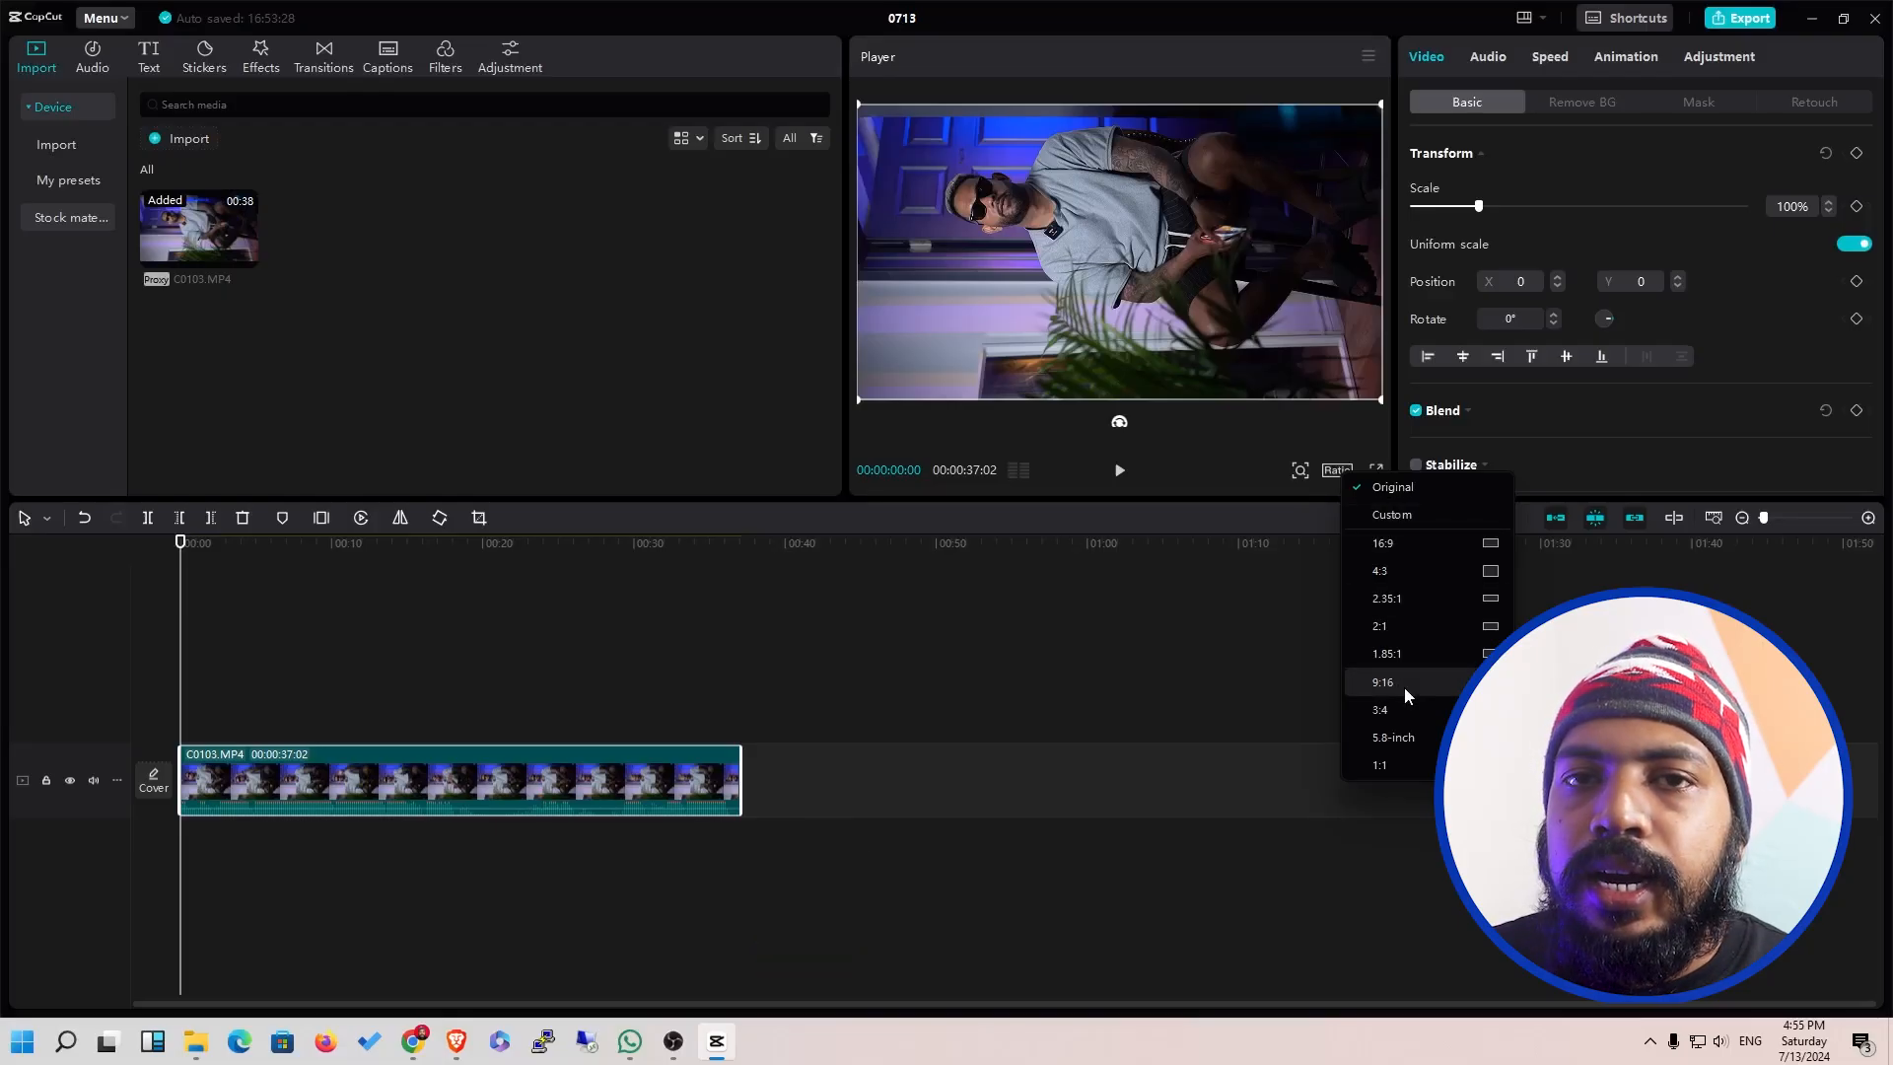
{"action": "left_click", "coordinate": [1322, 468]}
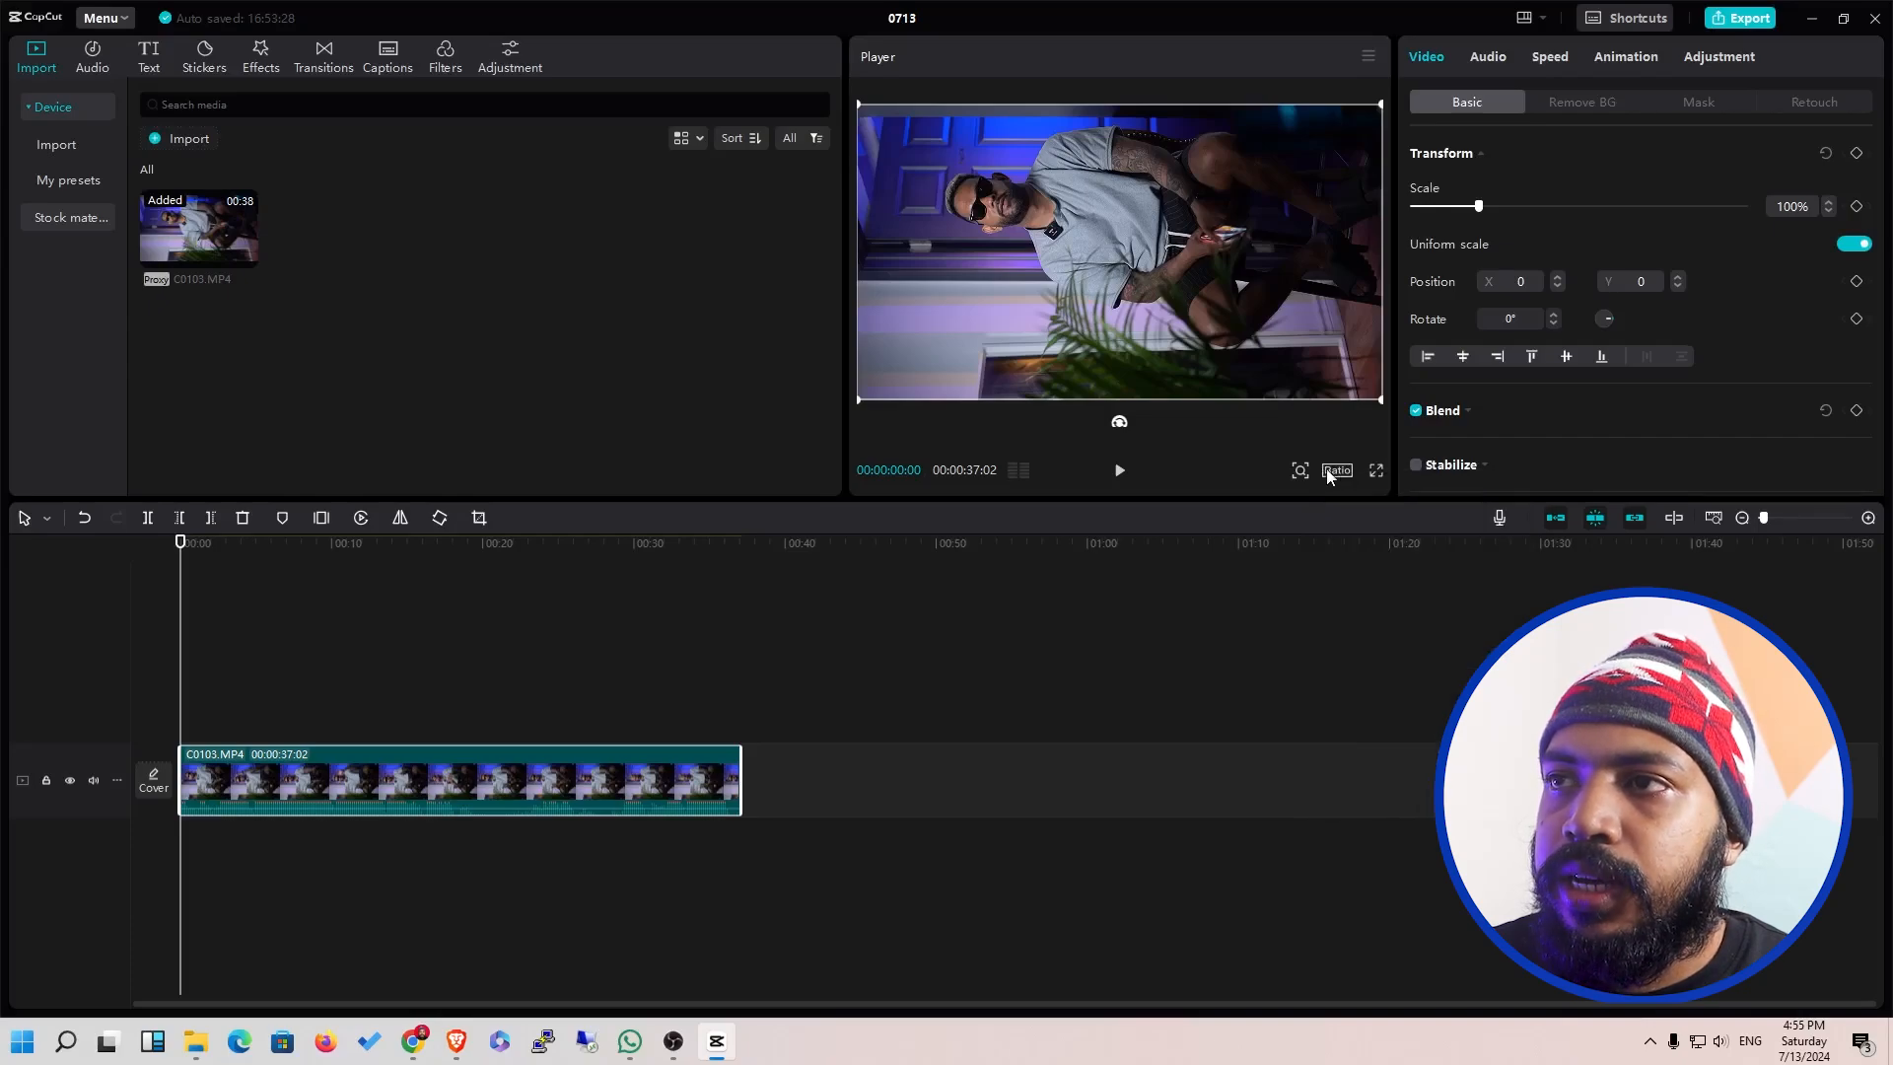
{"action": "left_click", "coordinate": [1333, 475]}
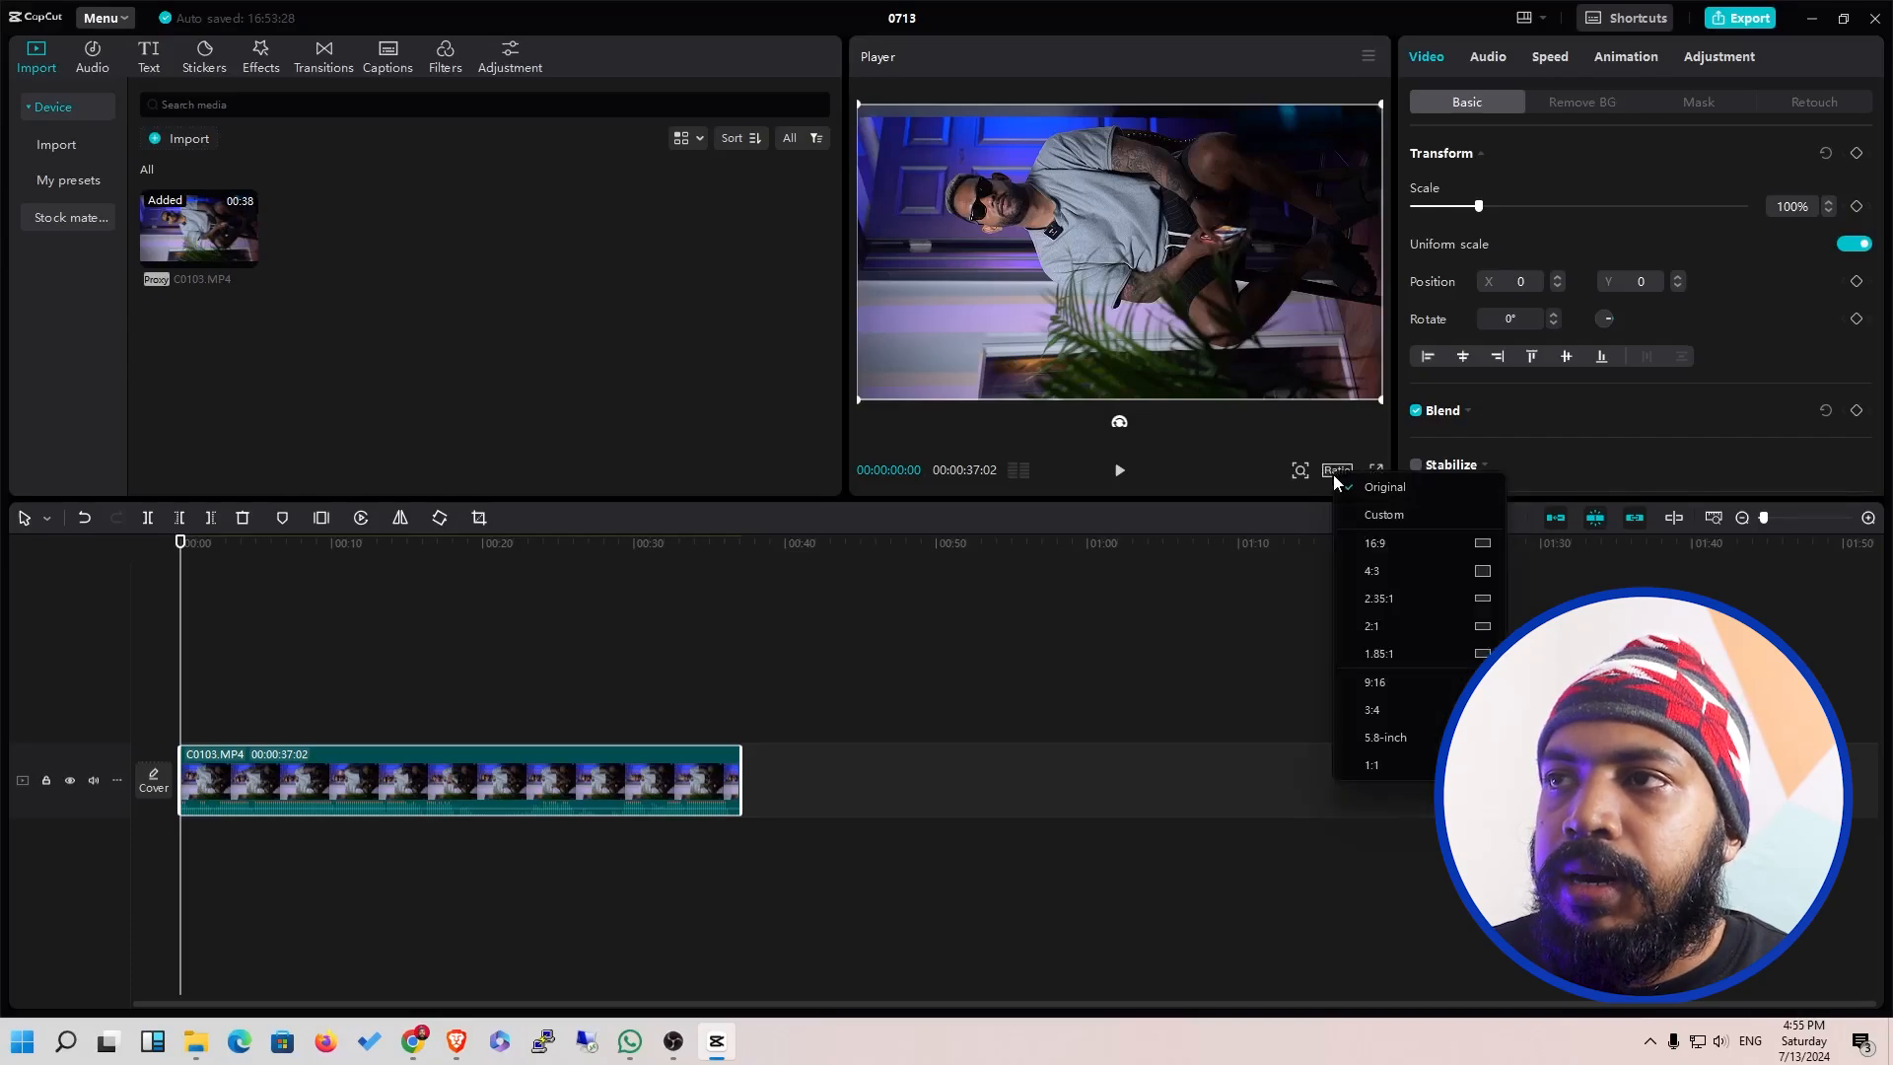
{"action": "left_click", "coordinate": [1375, 682]}
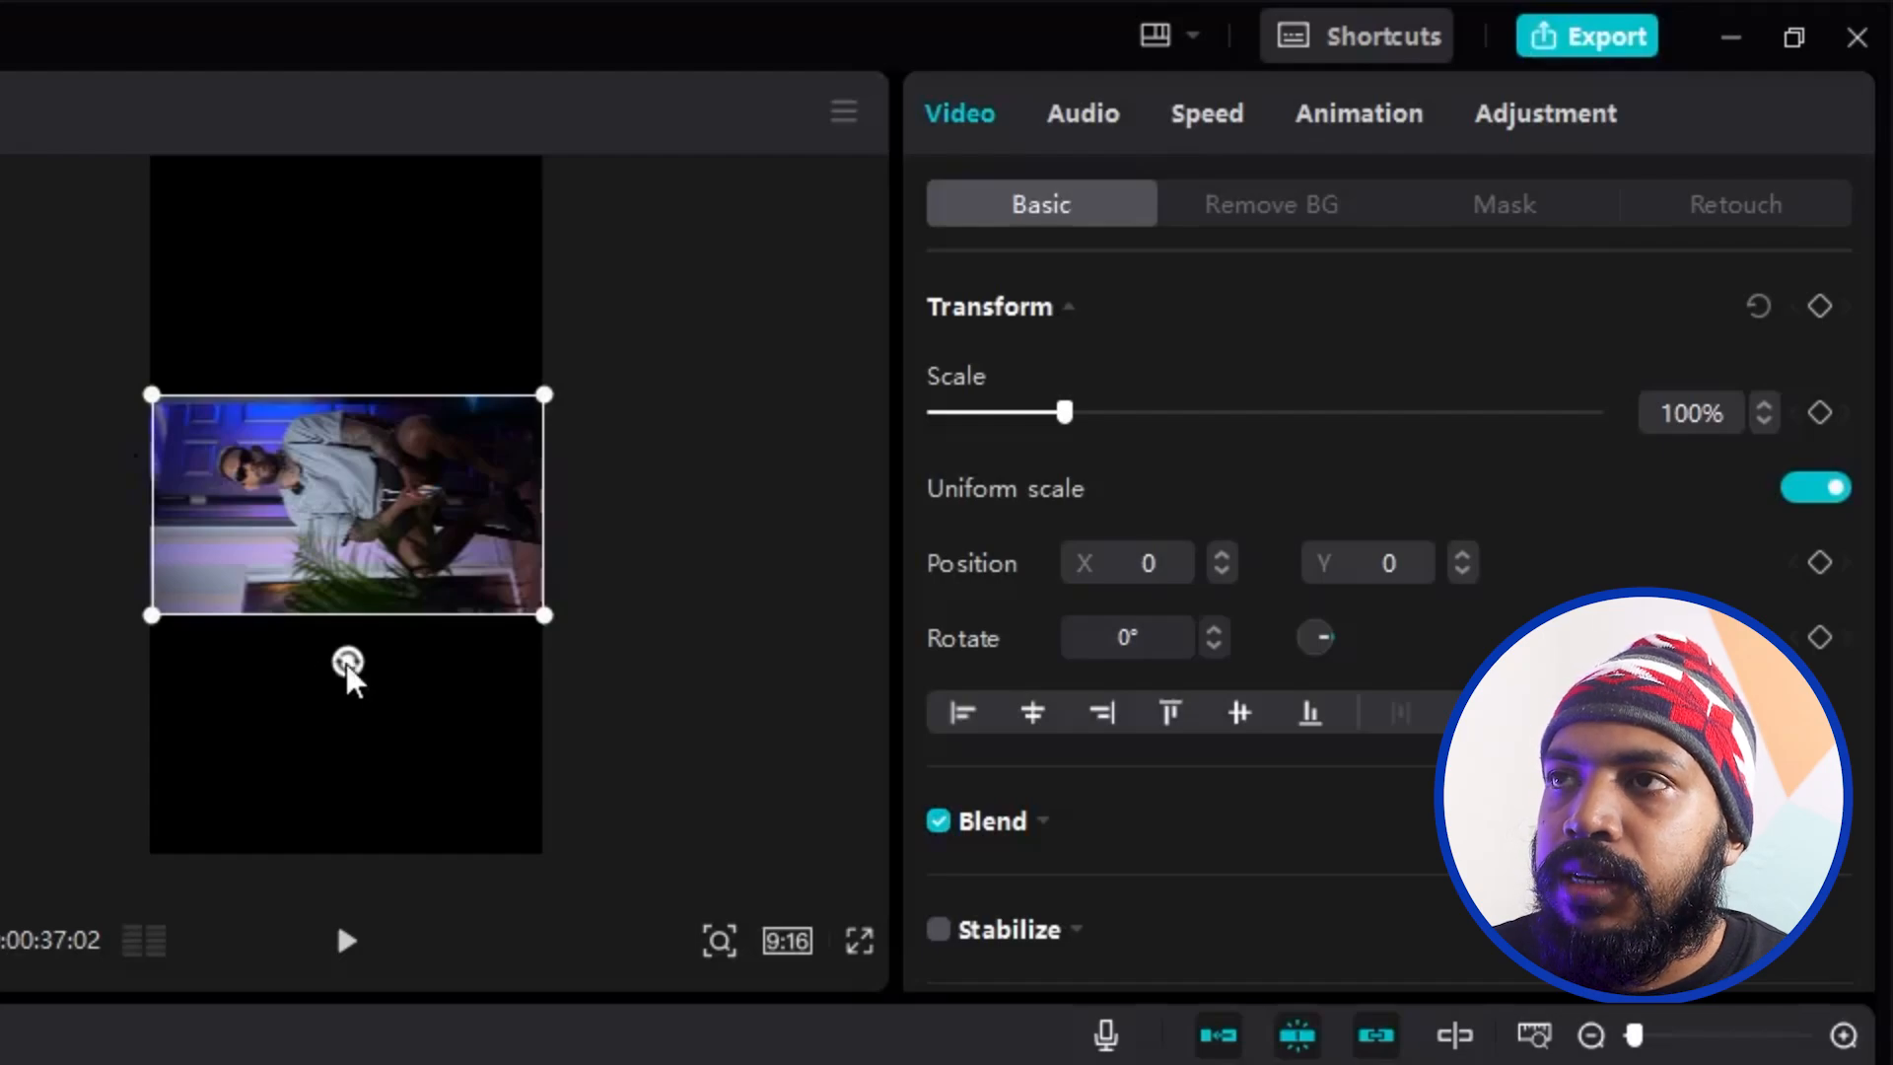
Rotate the C0103 clip to 90° and enlarge it to about 178% so it fills the vertical frame.
{"action": "left_click_drag", "start_coordinate": [347, 664], "coordinate": [190, 505]}
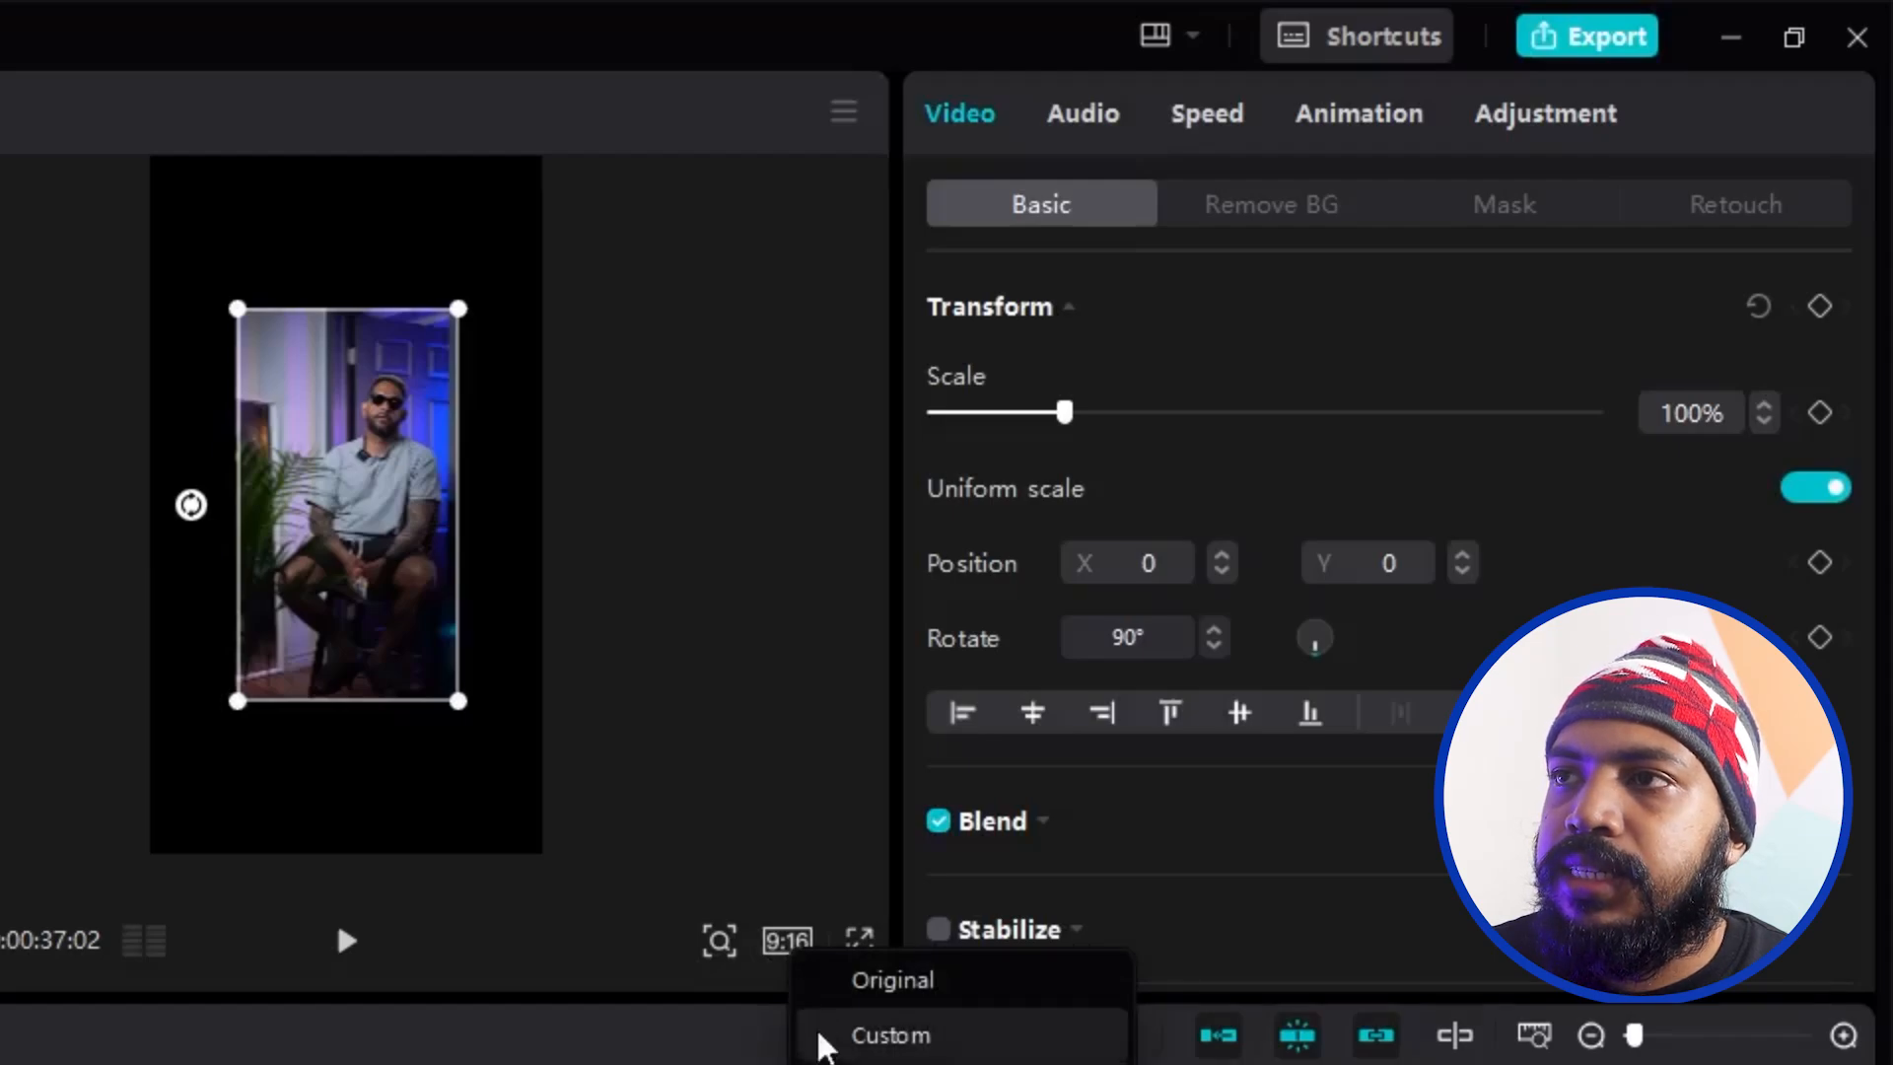
{"action": "left_click", "coordinate": [823, 1063]}
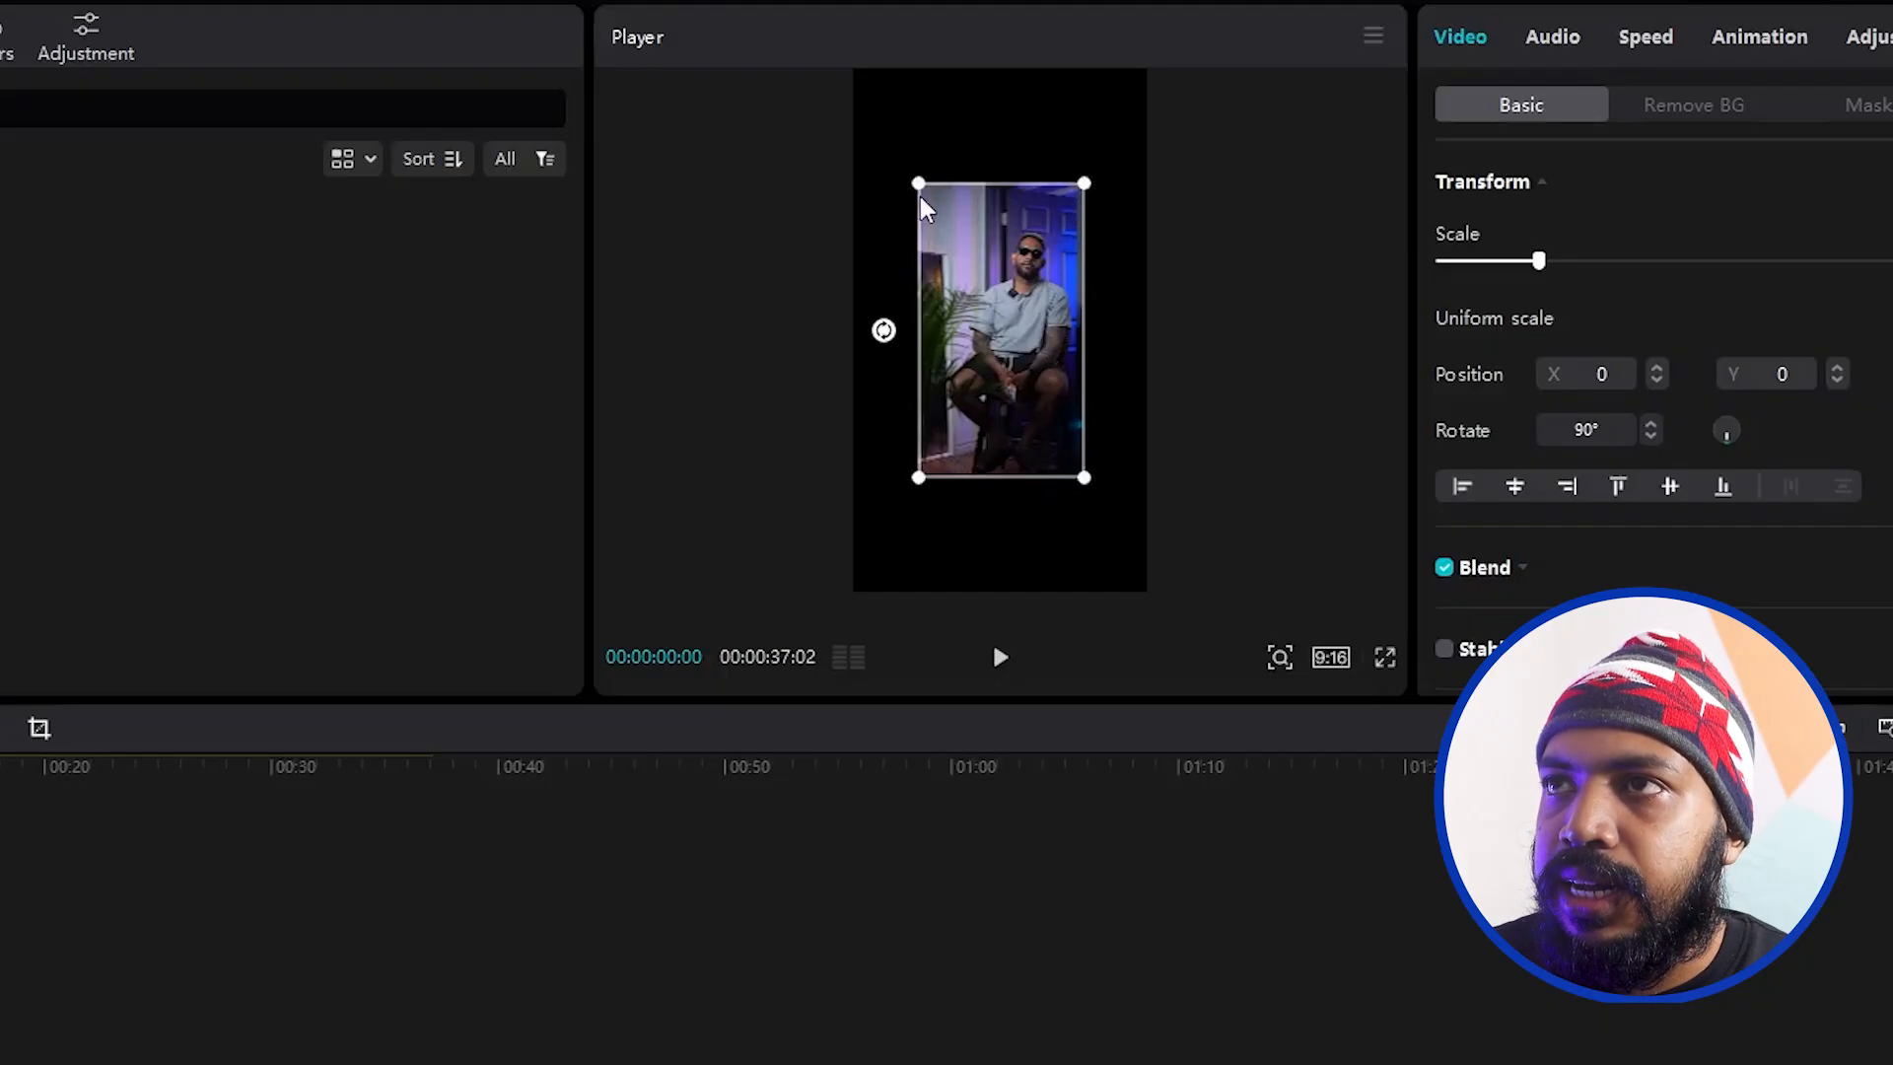
{"action": "left_click_drag", "start_coordinate": [917, 483], "coordinate": [894, 521]}
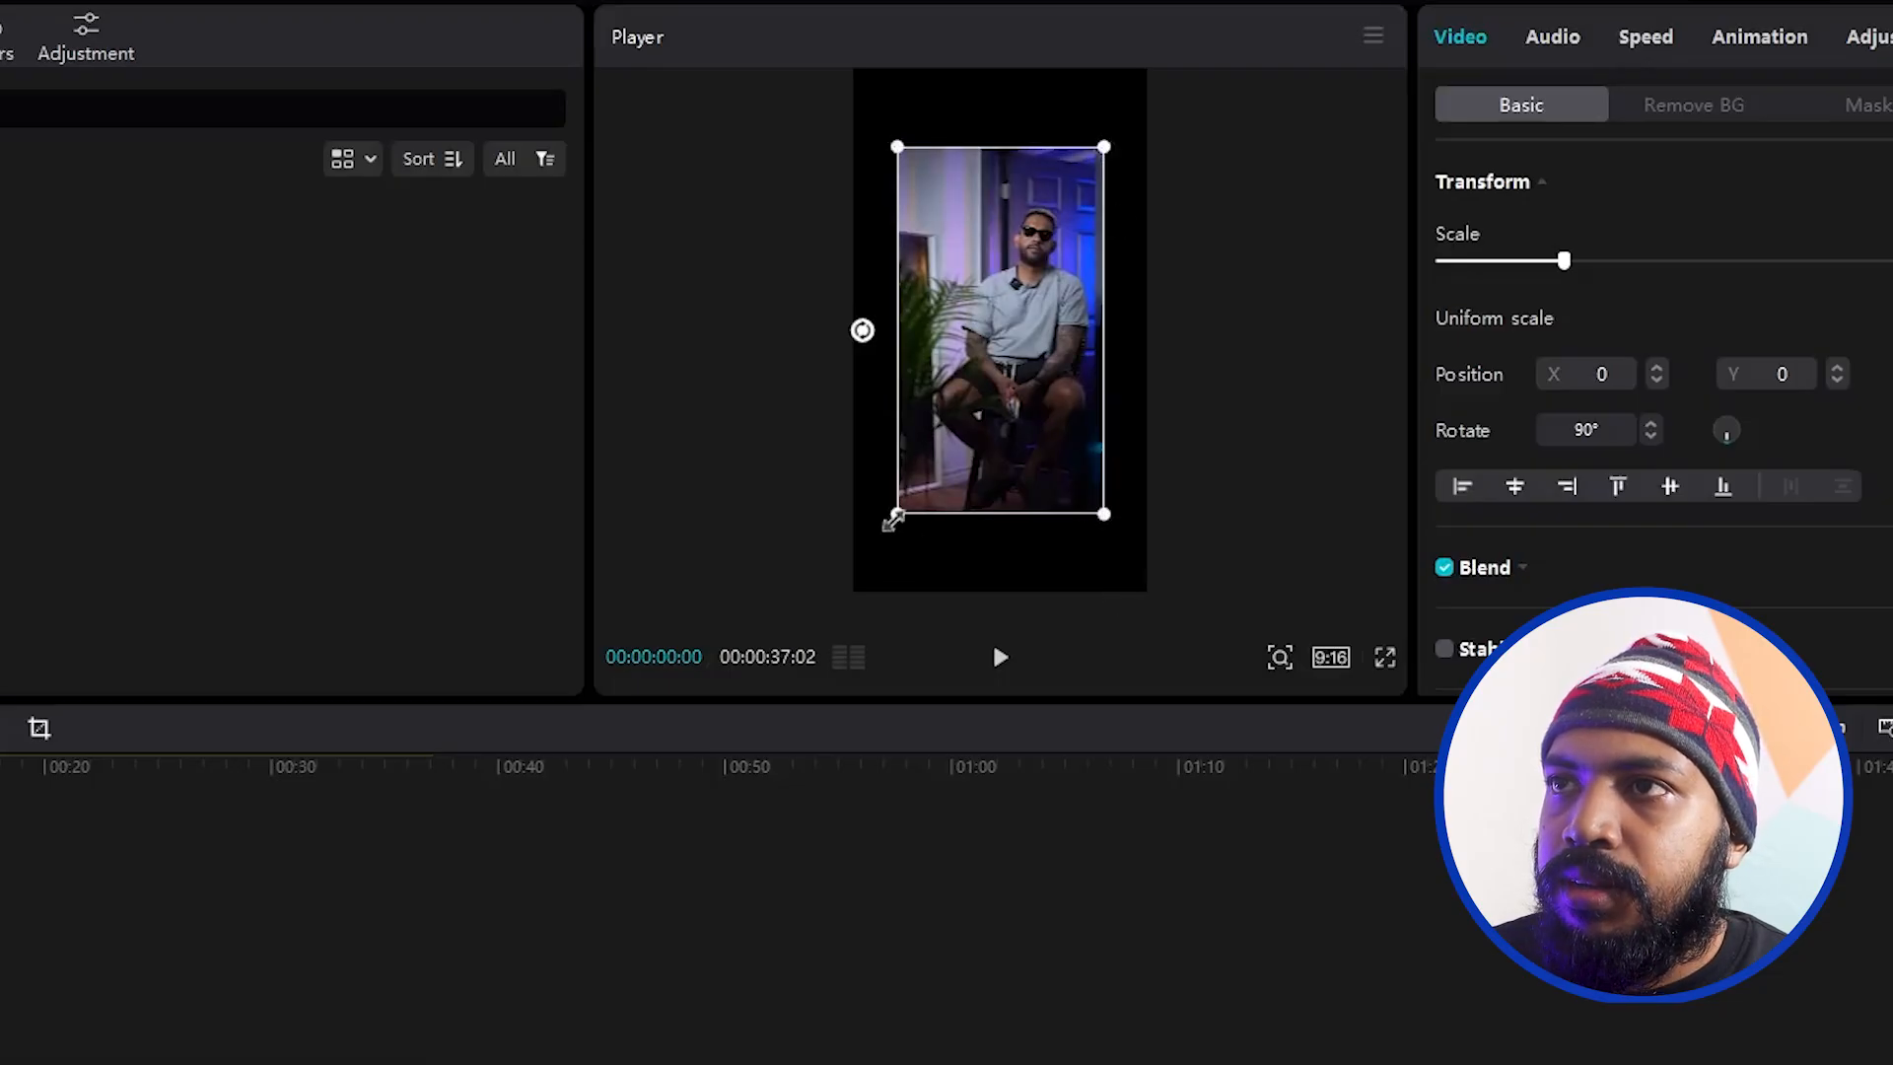
{"action": "left_click_drag", "start_coordinate": [887, 517], "coordinate": [862, 663]}
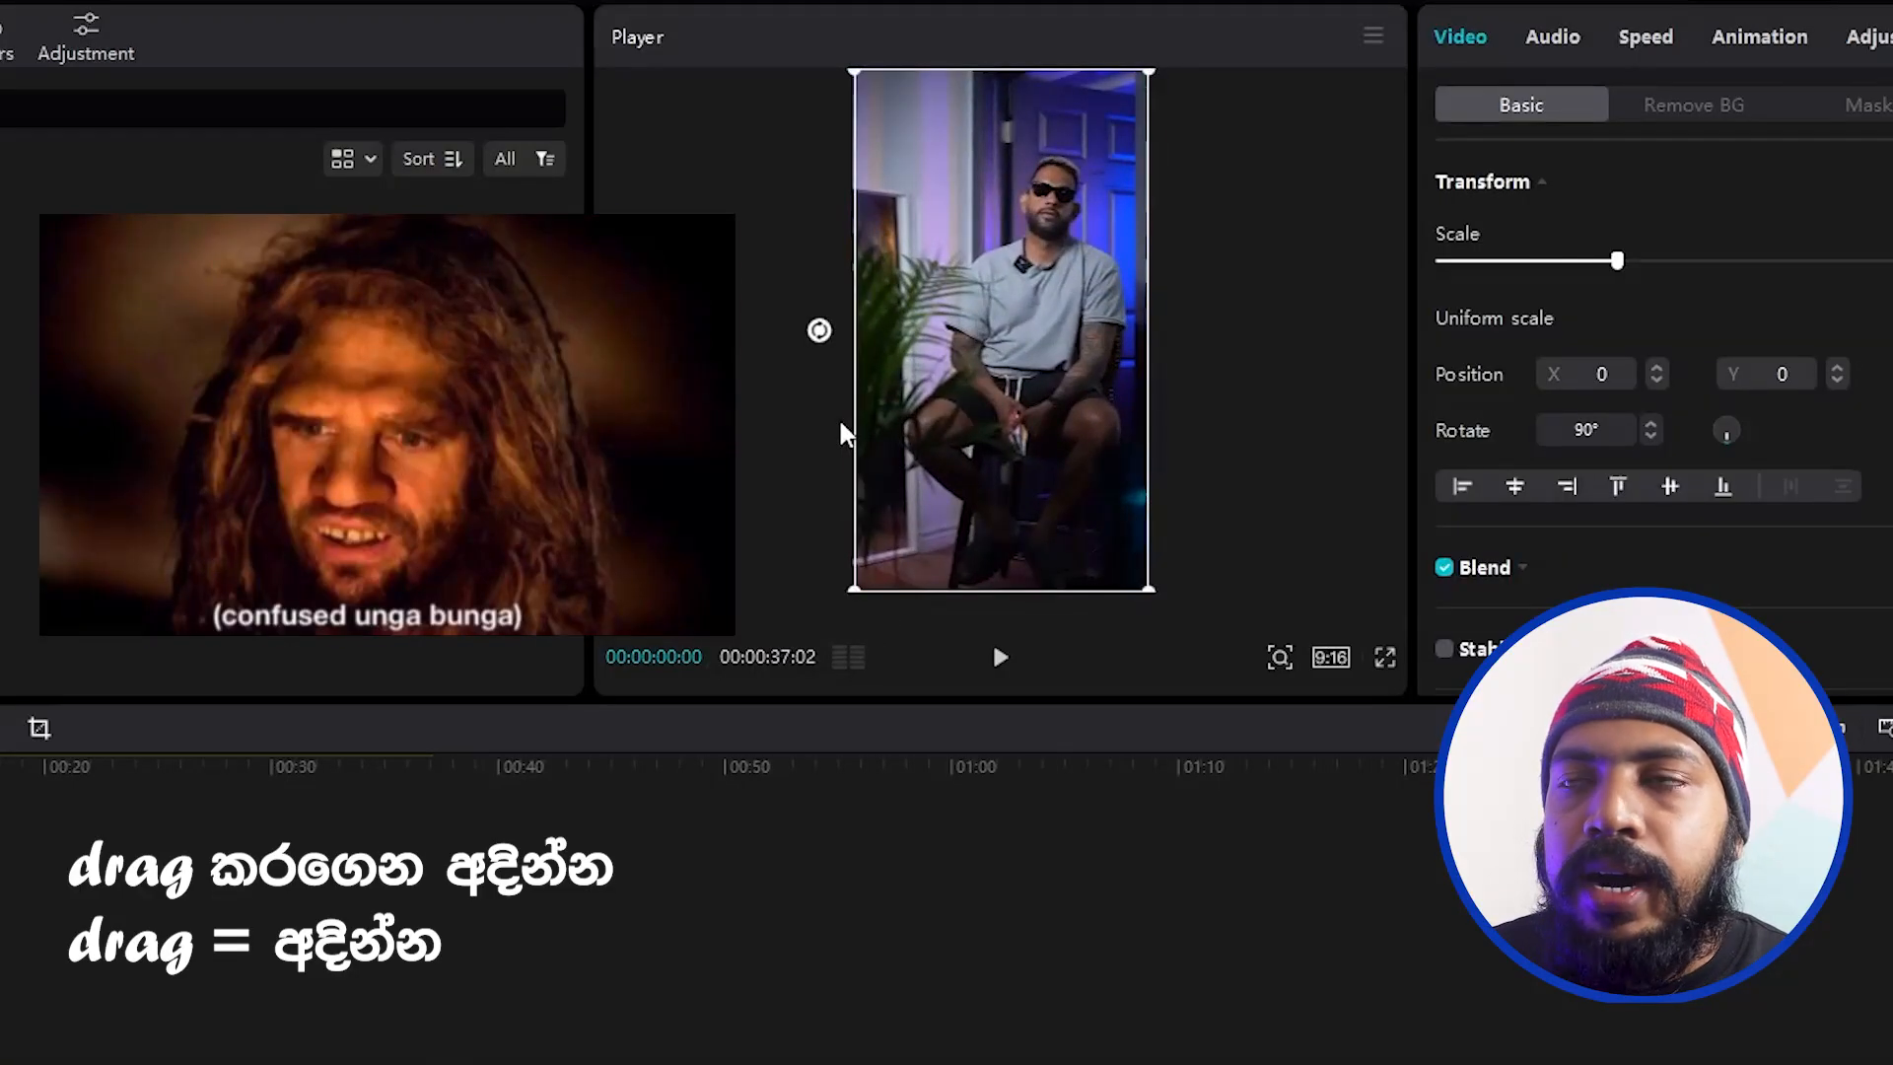
{"action": "left_click", "coordinate": [814, 438]}
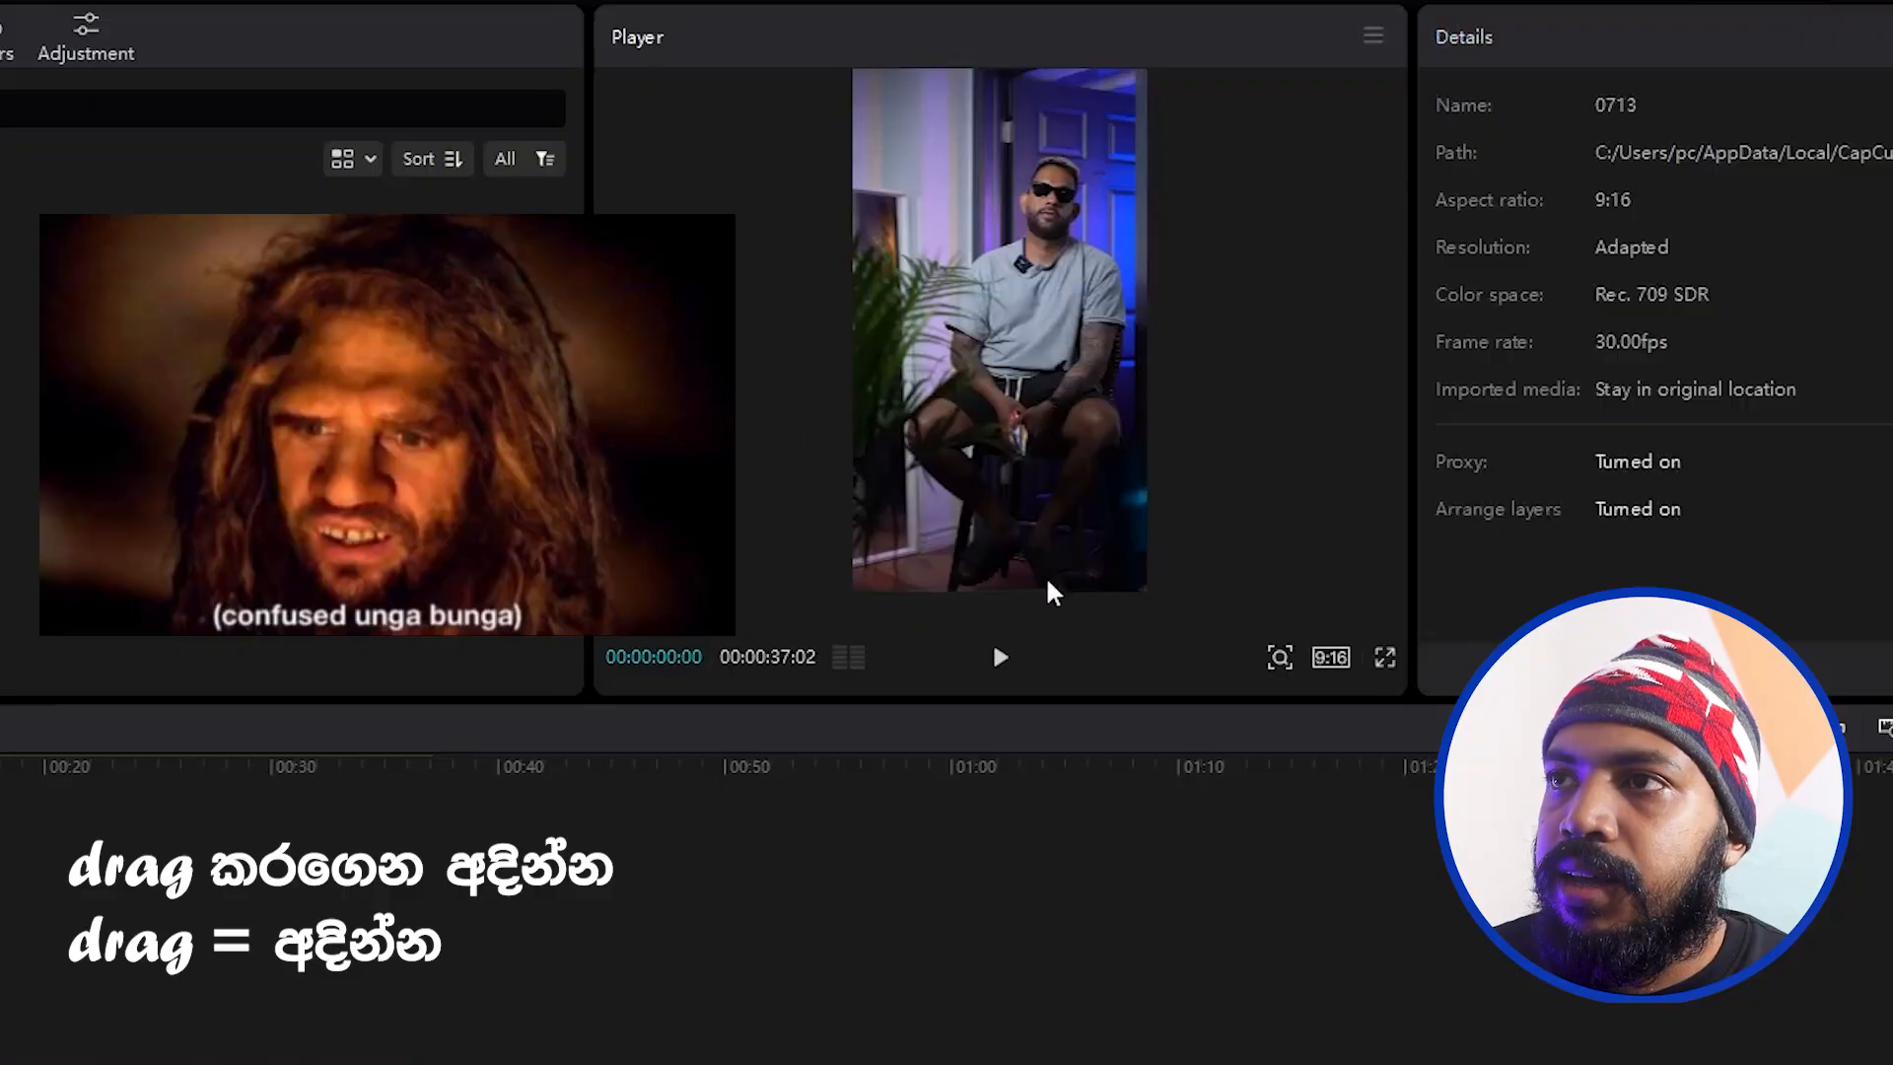
{"action": "left_click", "coordinate": [1331, 657]}
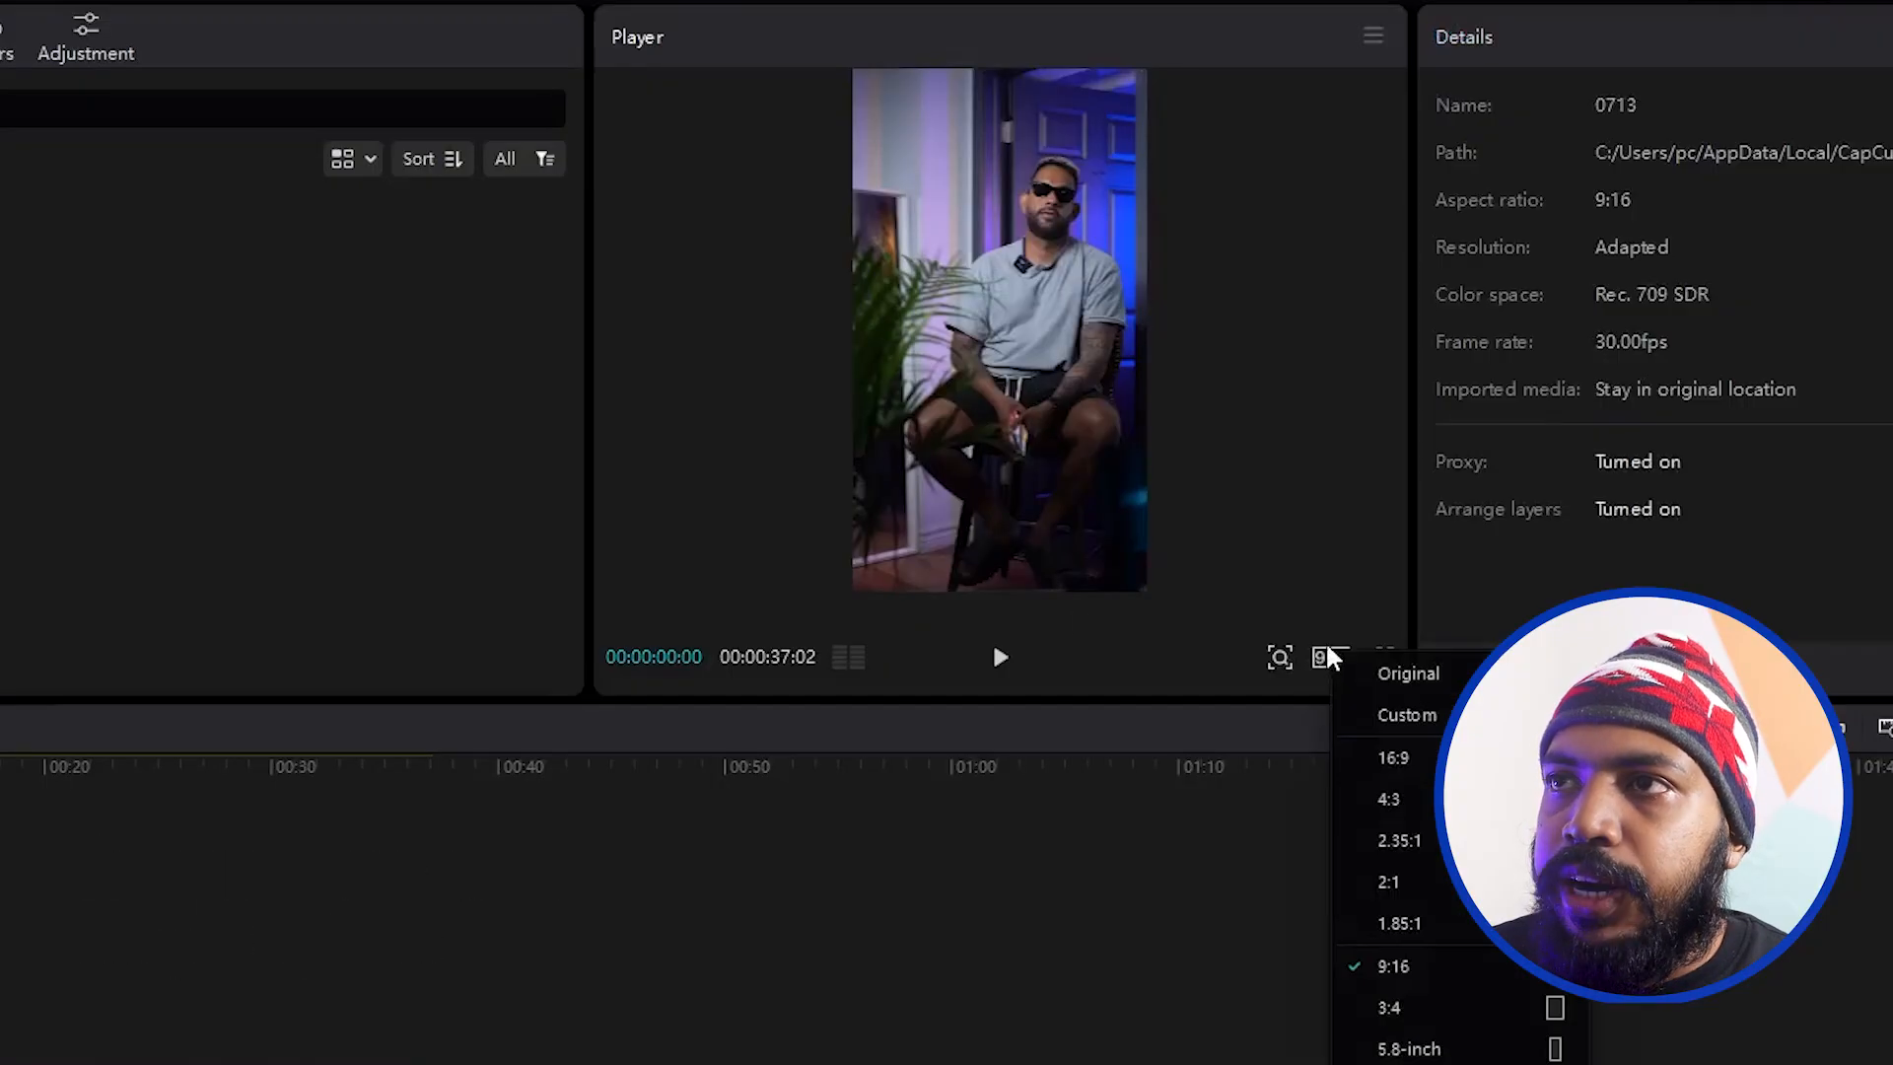
{"action": "left_click", "coordinate": [841, 436]}
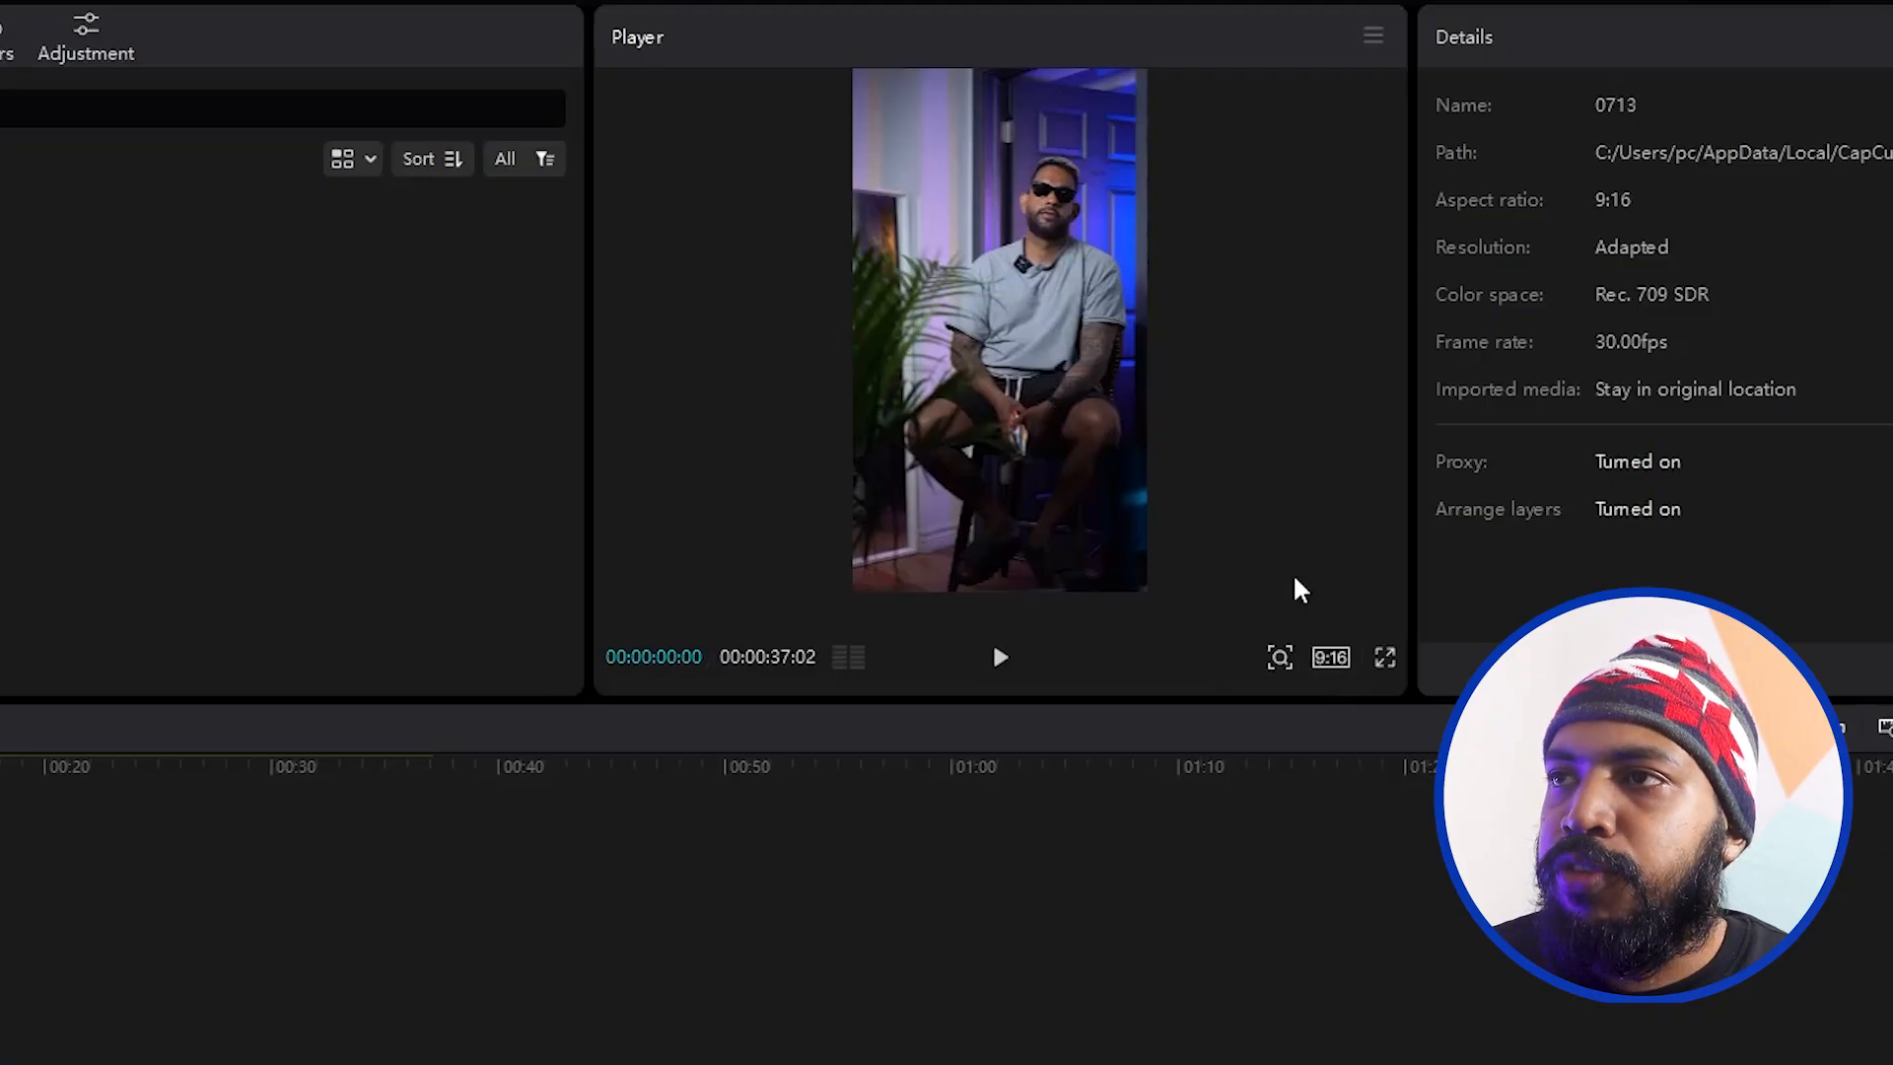
{"action": "left_click", "coordinate": [1331, 666]}
{"action": "left_click", "coordinate": [1331, 667]}
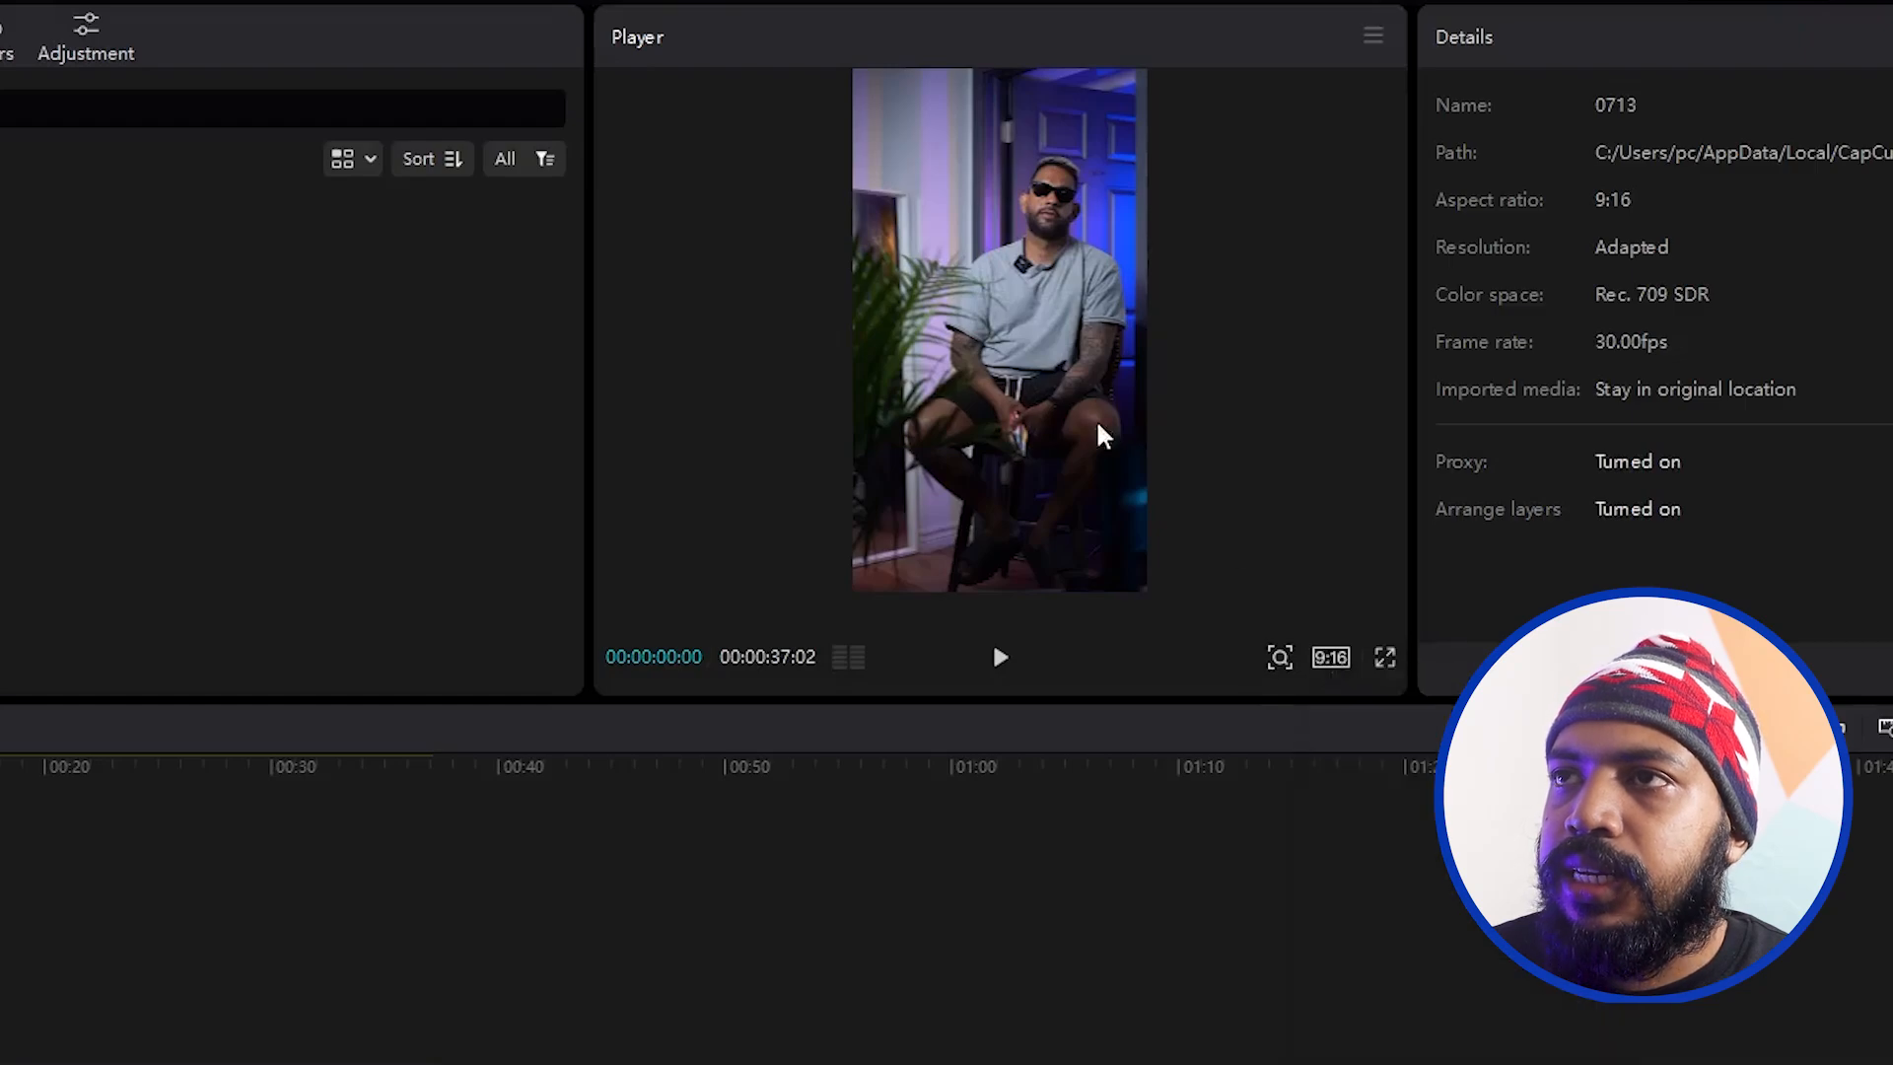
Select the clip in the player and raise its scale to about 191%.
{"action": "left_click", "coordinate": [1025, 384]}
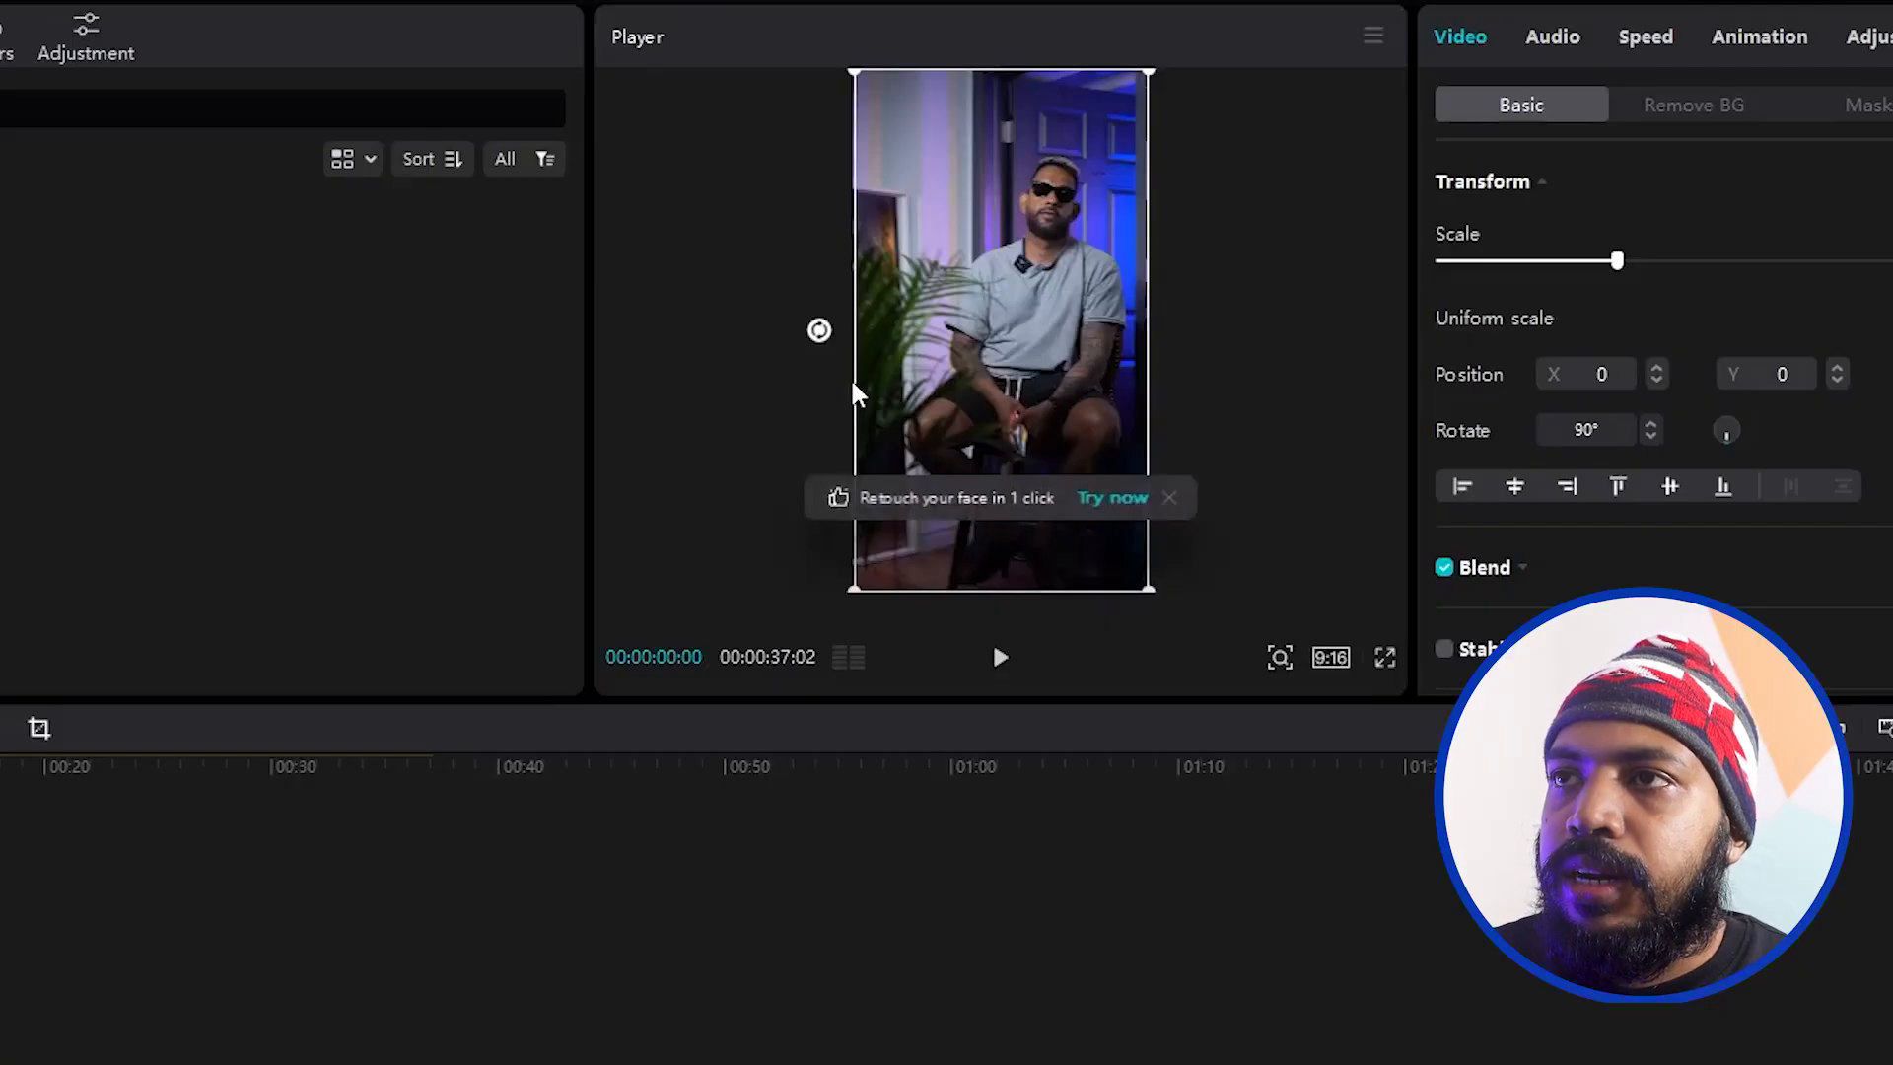
{"action": "left_click", "coordinate": [735, 486]}
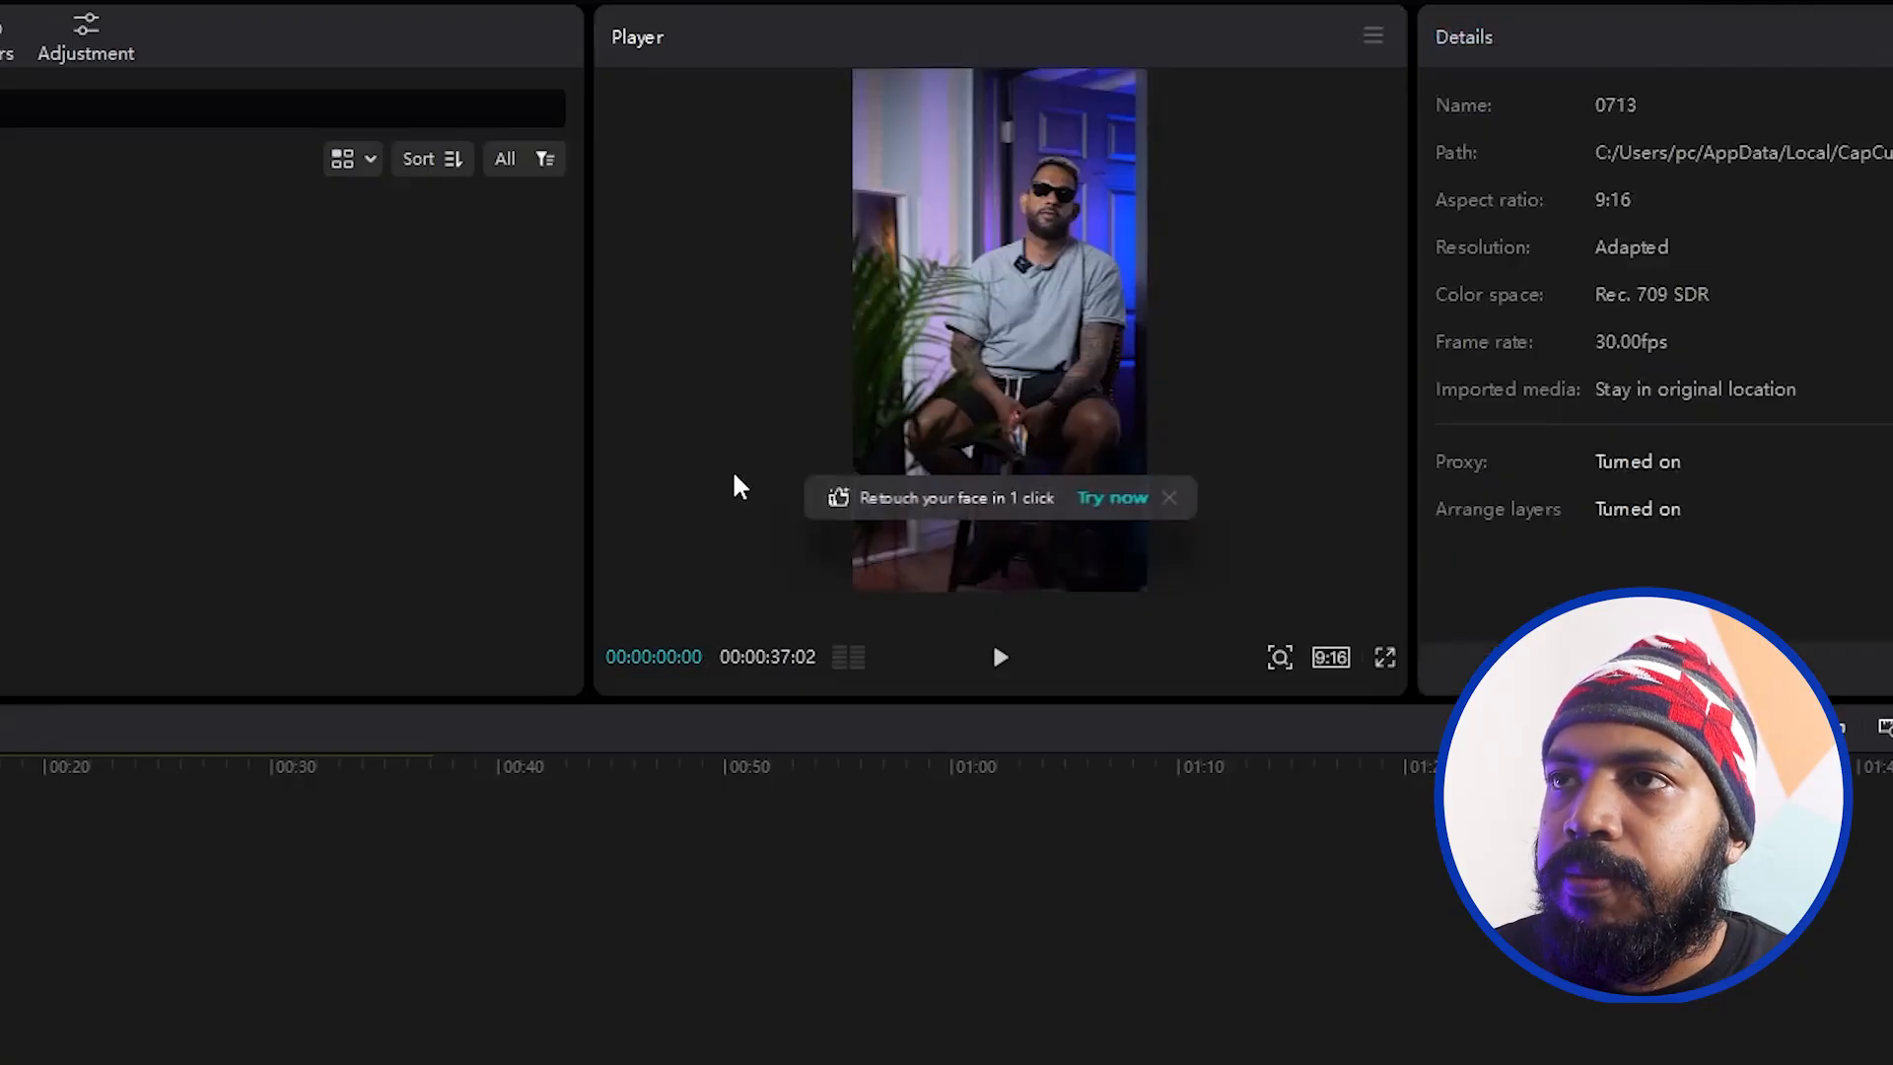
{"action": "left_click", "coordinate": [966, 377]}
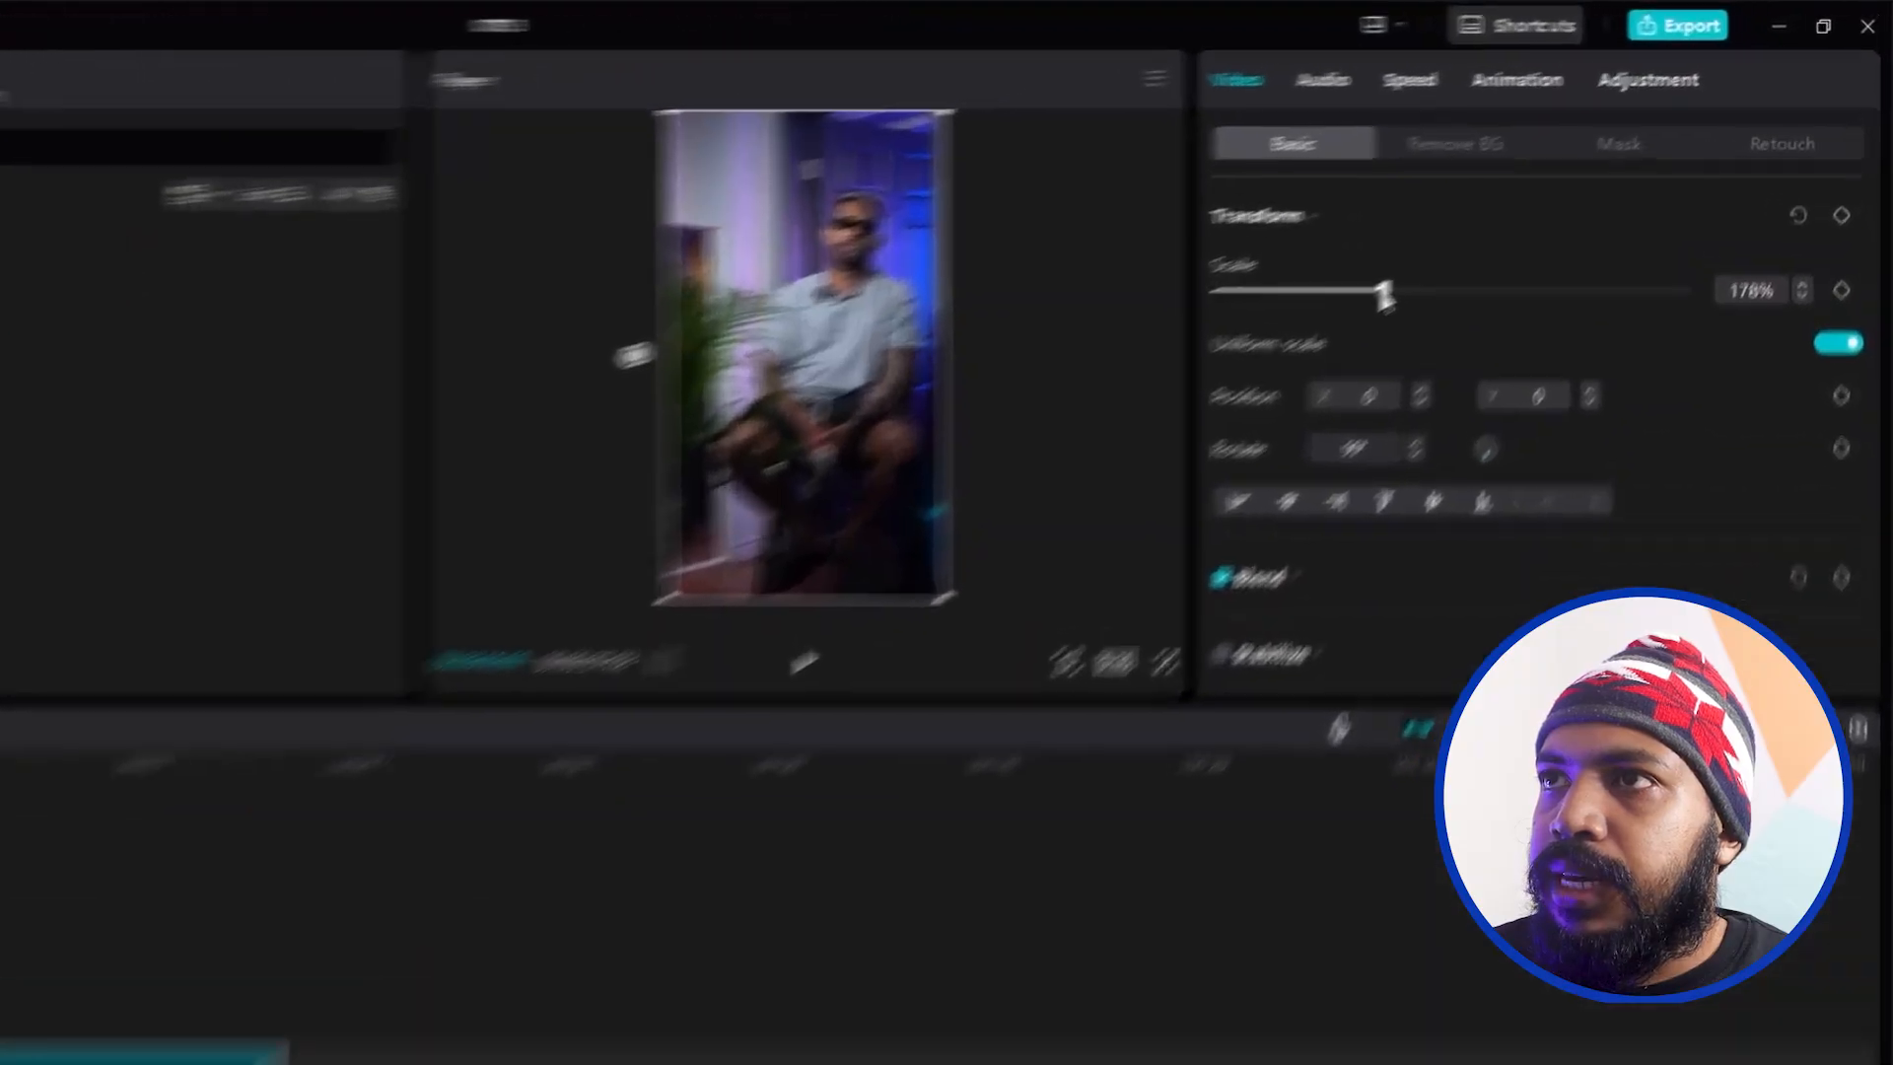
{"action": "left_click_drag", "start_coordinate": [1518, 213], "coordinate": [1527, 215]}
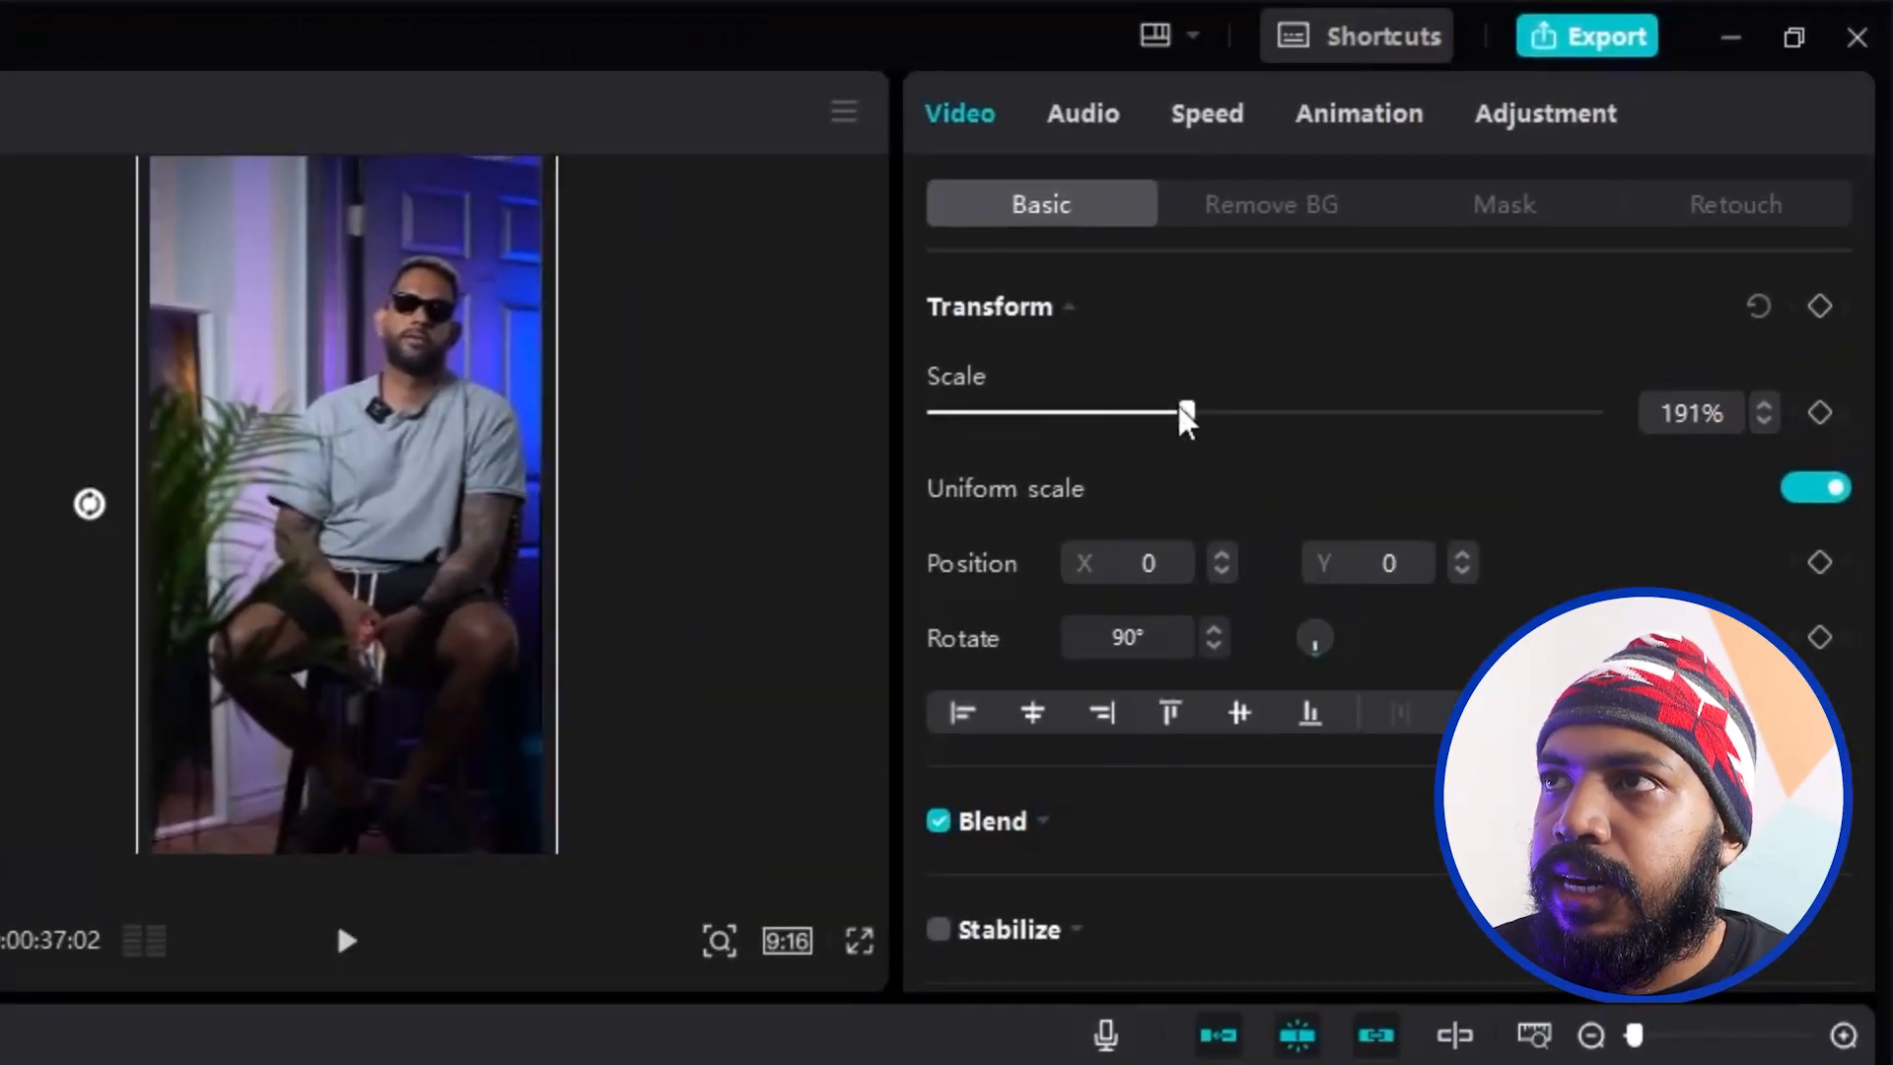
Enlarge the clip to about 217% and shift it horizontally to about X -236, keeping Y at 0.
{"action": "left_click", "coordinate": [719, 946]}
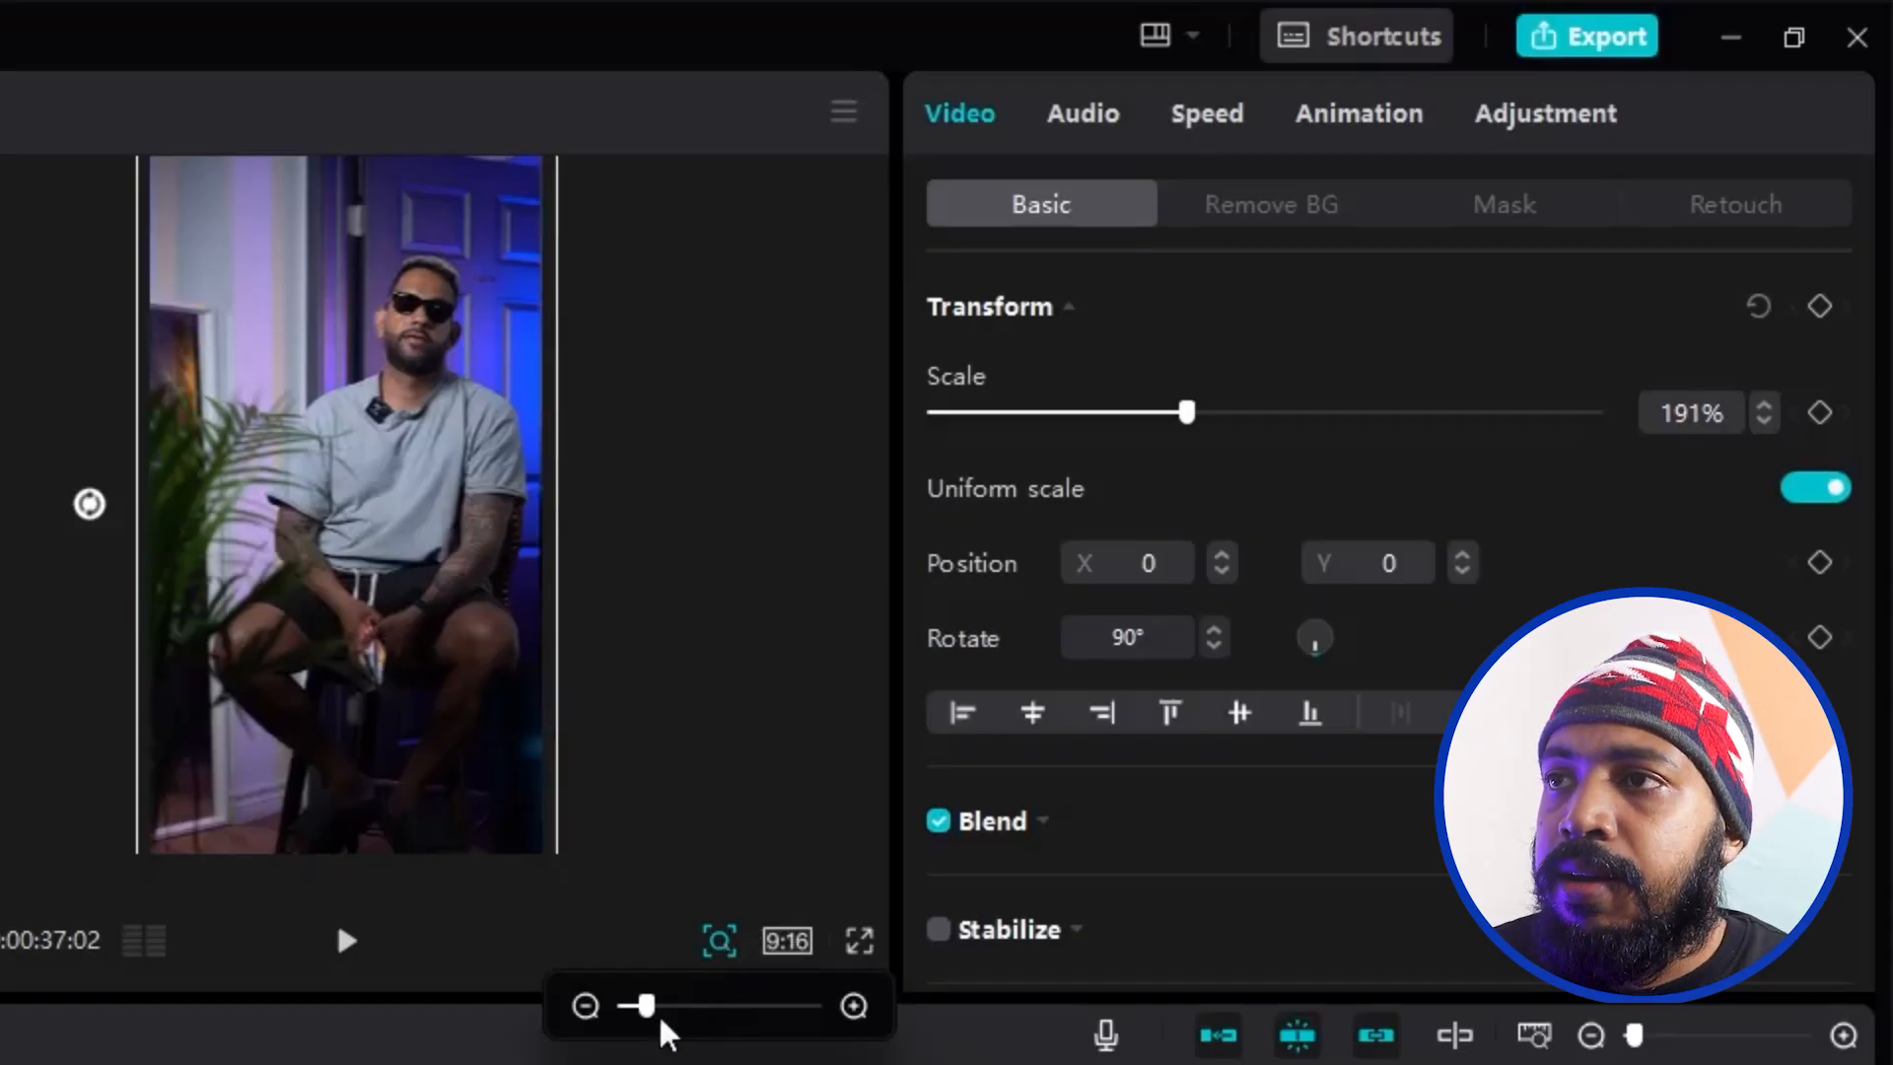
{"action": "mouse_move", "coordinate": [651, 1025]}
{"action": "left_mouse_down"}
{"action": "mouse_move", "coordinate": [676, 1018]}
{"action": "mouse_move", "coordinate": [633, 1020]}
{"action": "left_mouse_up"}
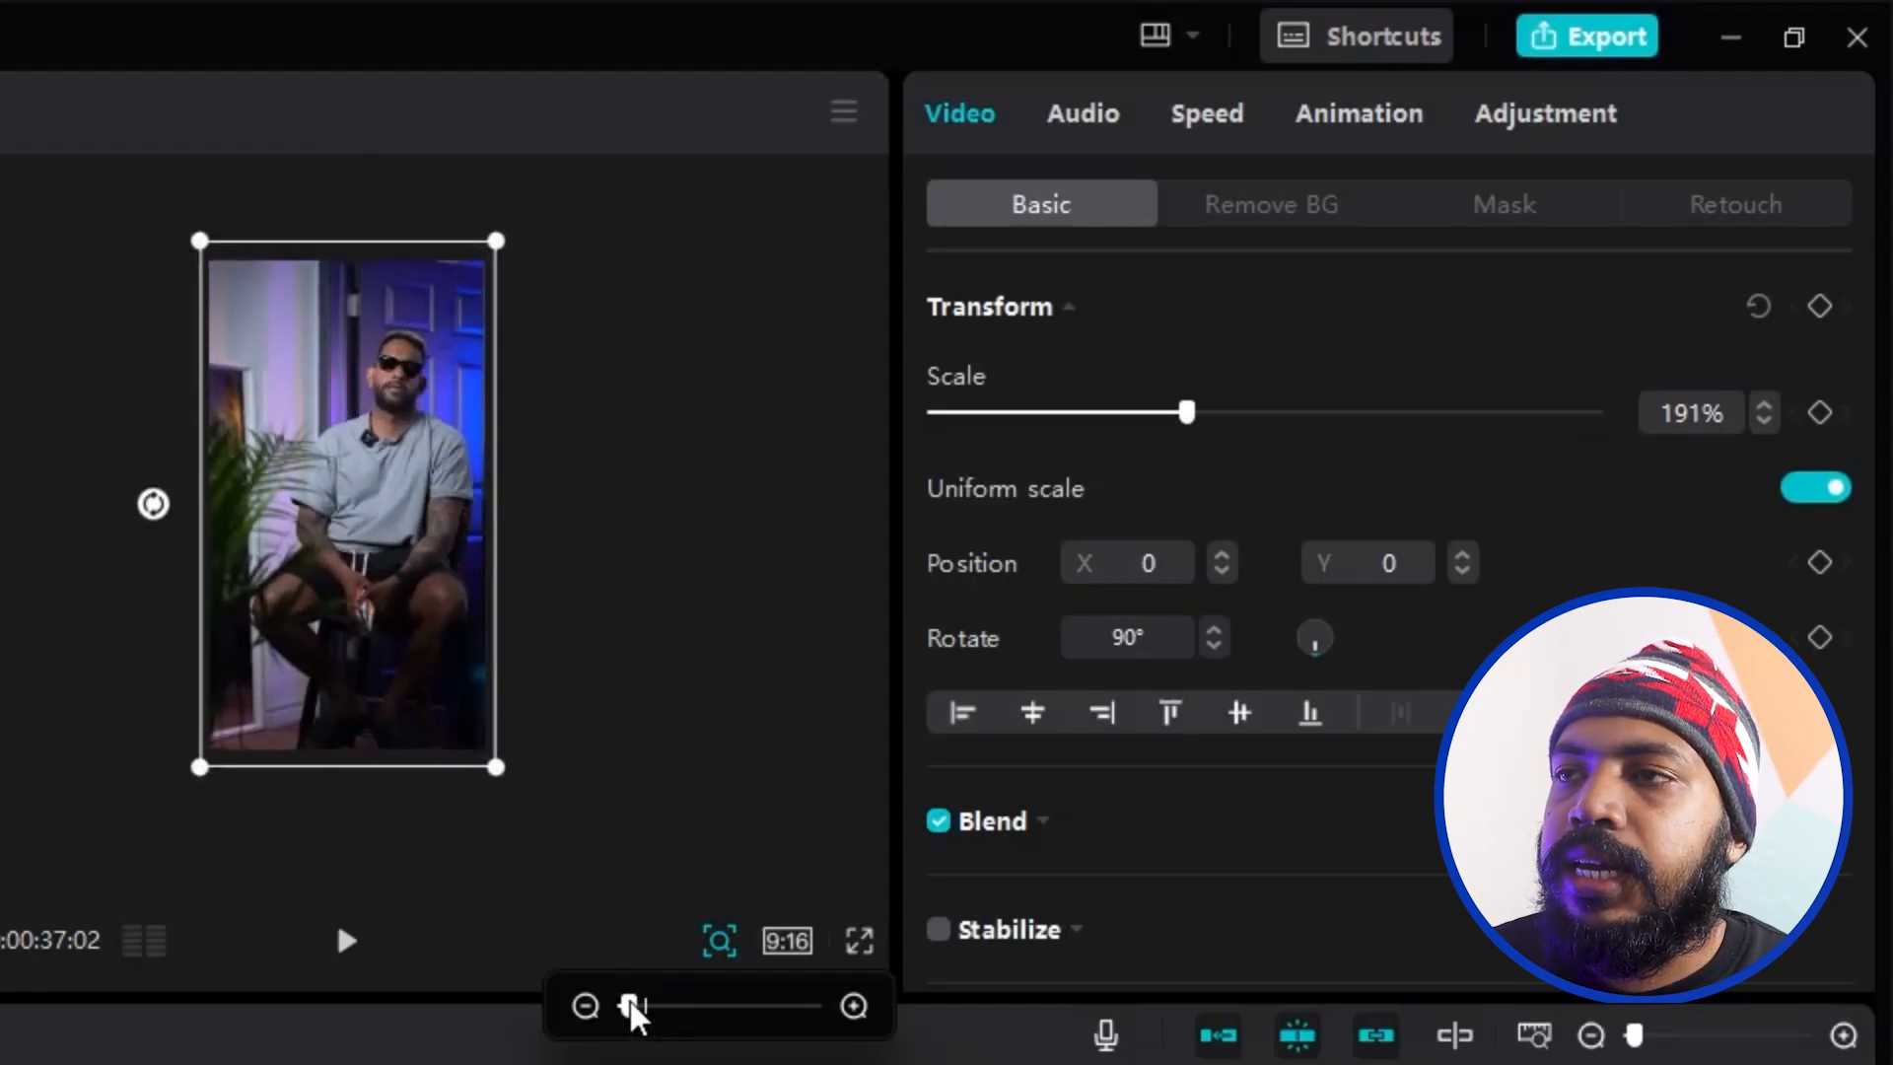
{"action": "left_click_drag", "start_coordinate": [631, 1005], "coordinate": [637, 1020]}
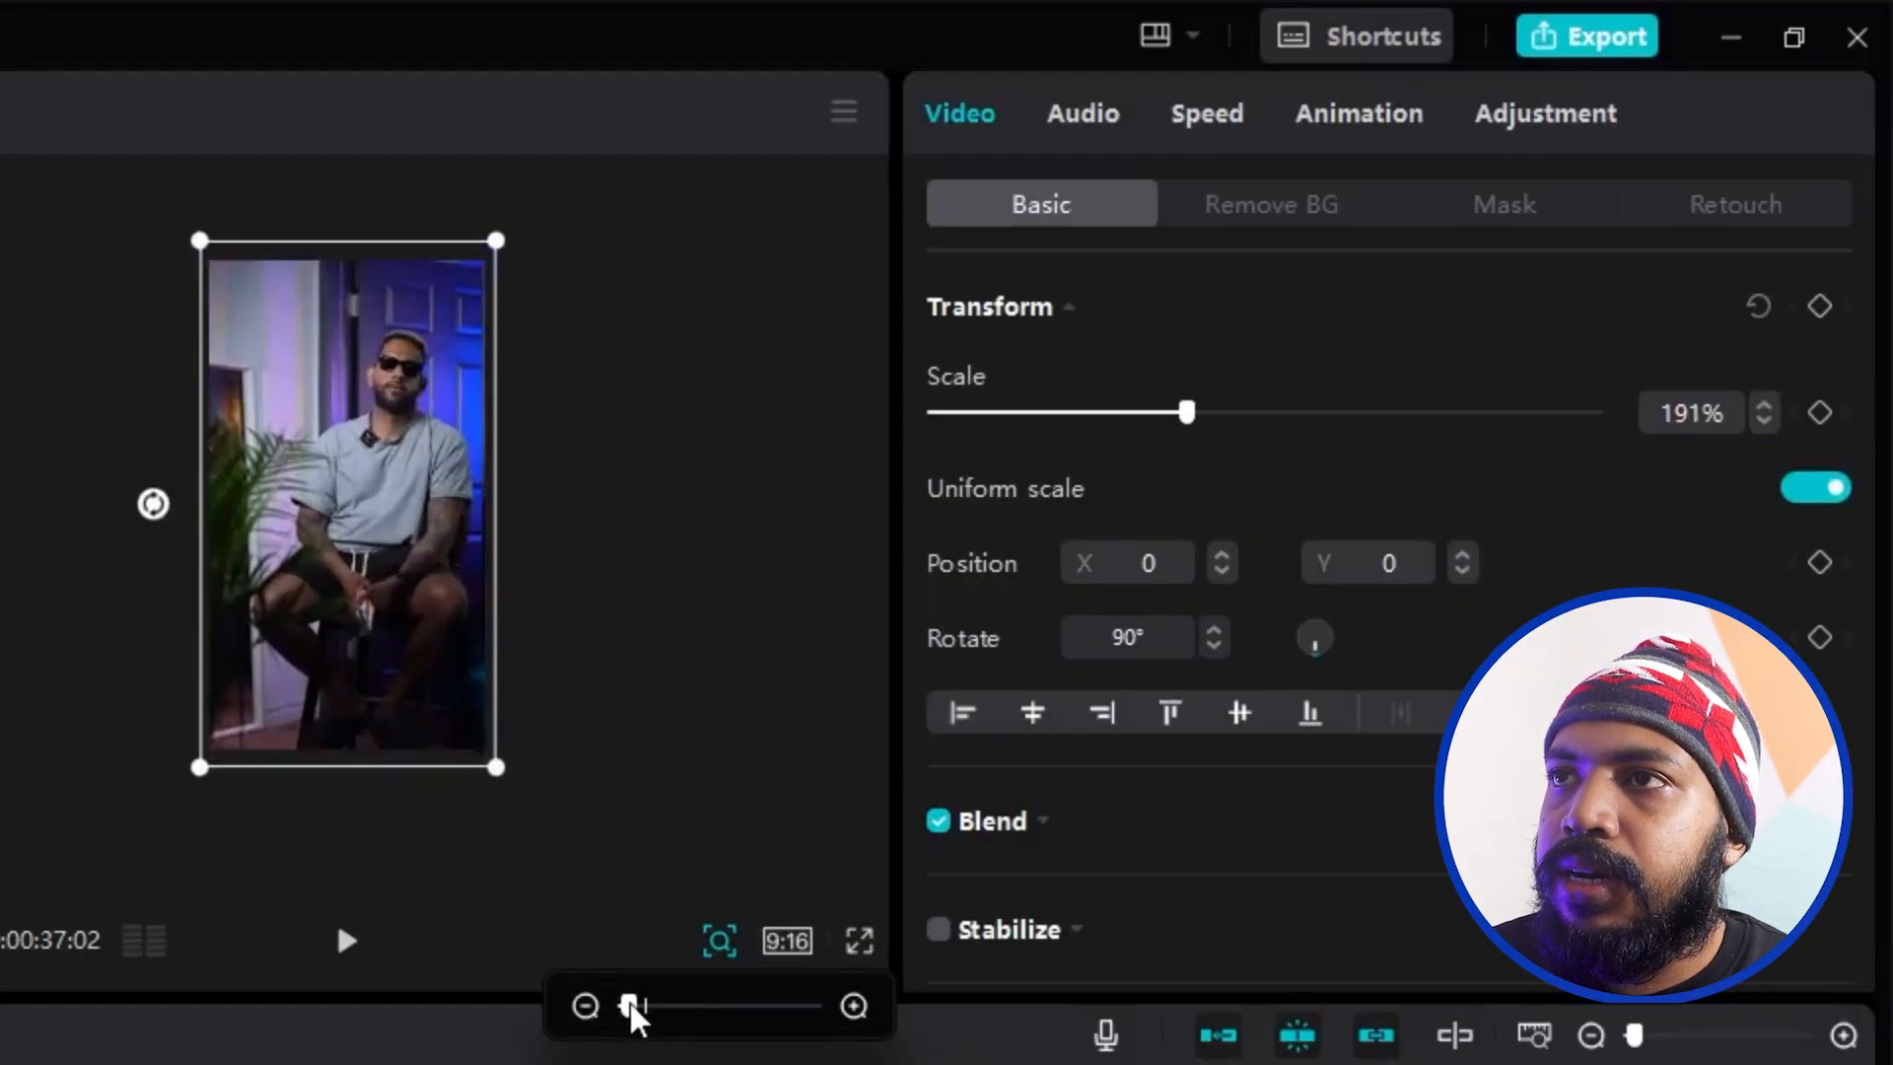
{"action": "left_click_drag", "start_coordinate": [496, 767], "coordinate": [523, 815]}
{"action": "left_click_drag", "start_coordinate": [347, 614], "coordinate": [326, 597]}
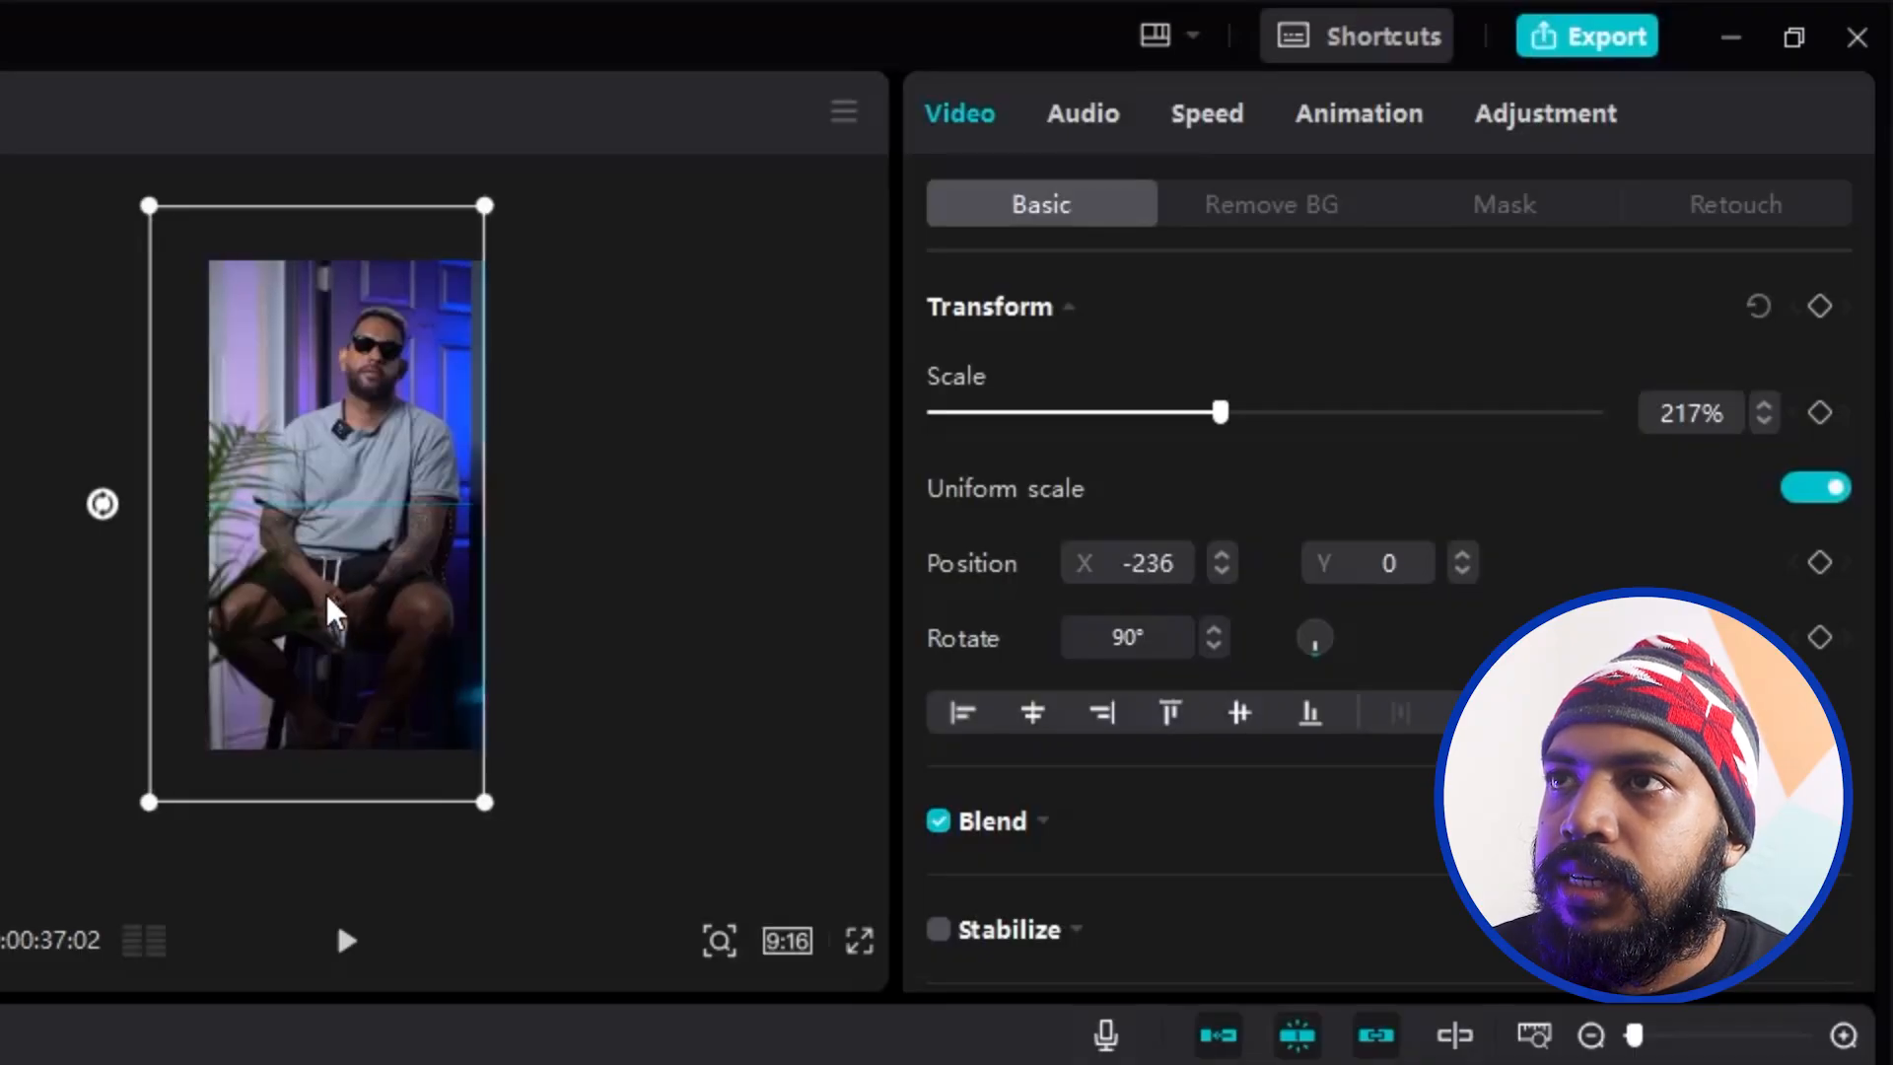
{"action": "left_click", "coordinate": [603, 508]}
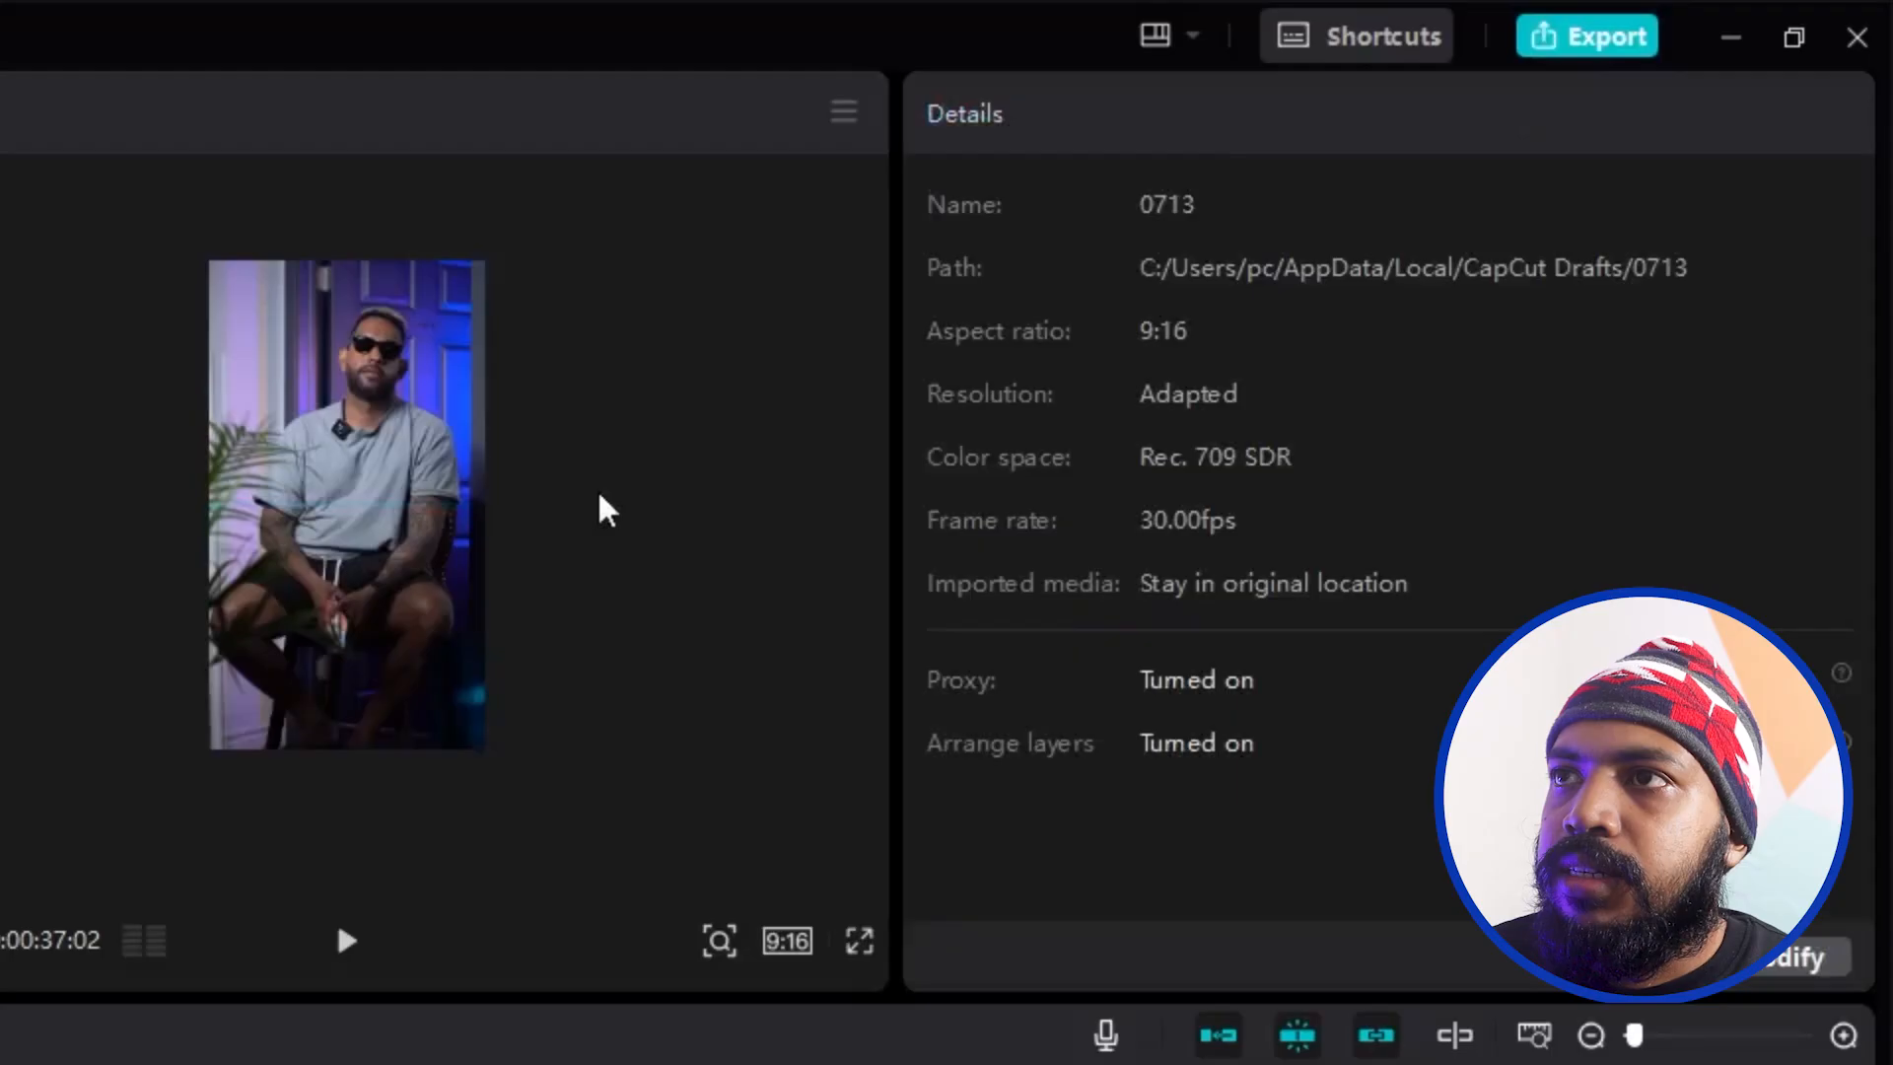
Adjust the preview zoom and enlarge the player area by shrinking the timeline area.
{"action": "left_click", "coordinate": [719, 940]}
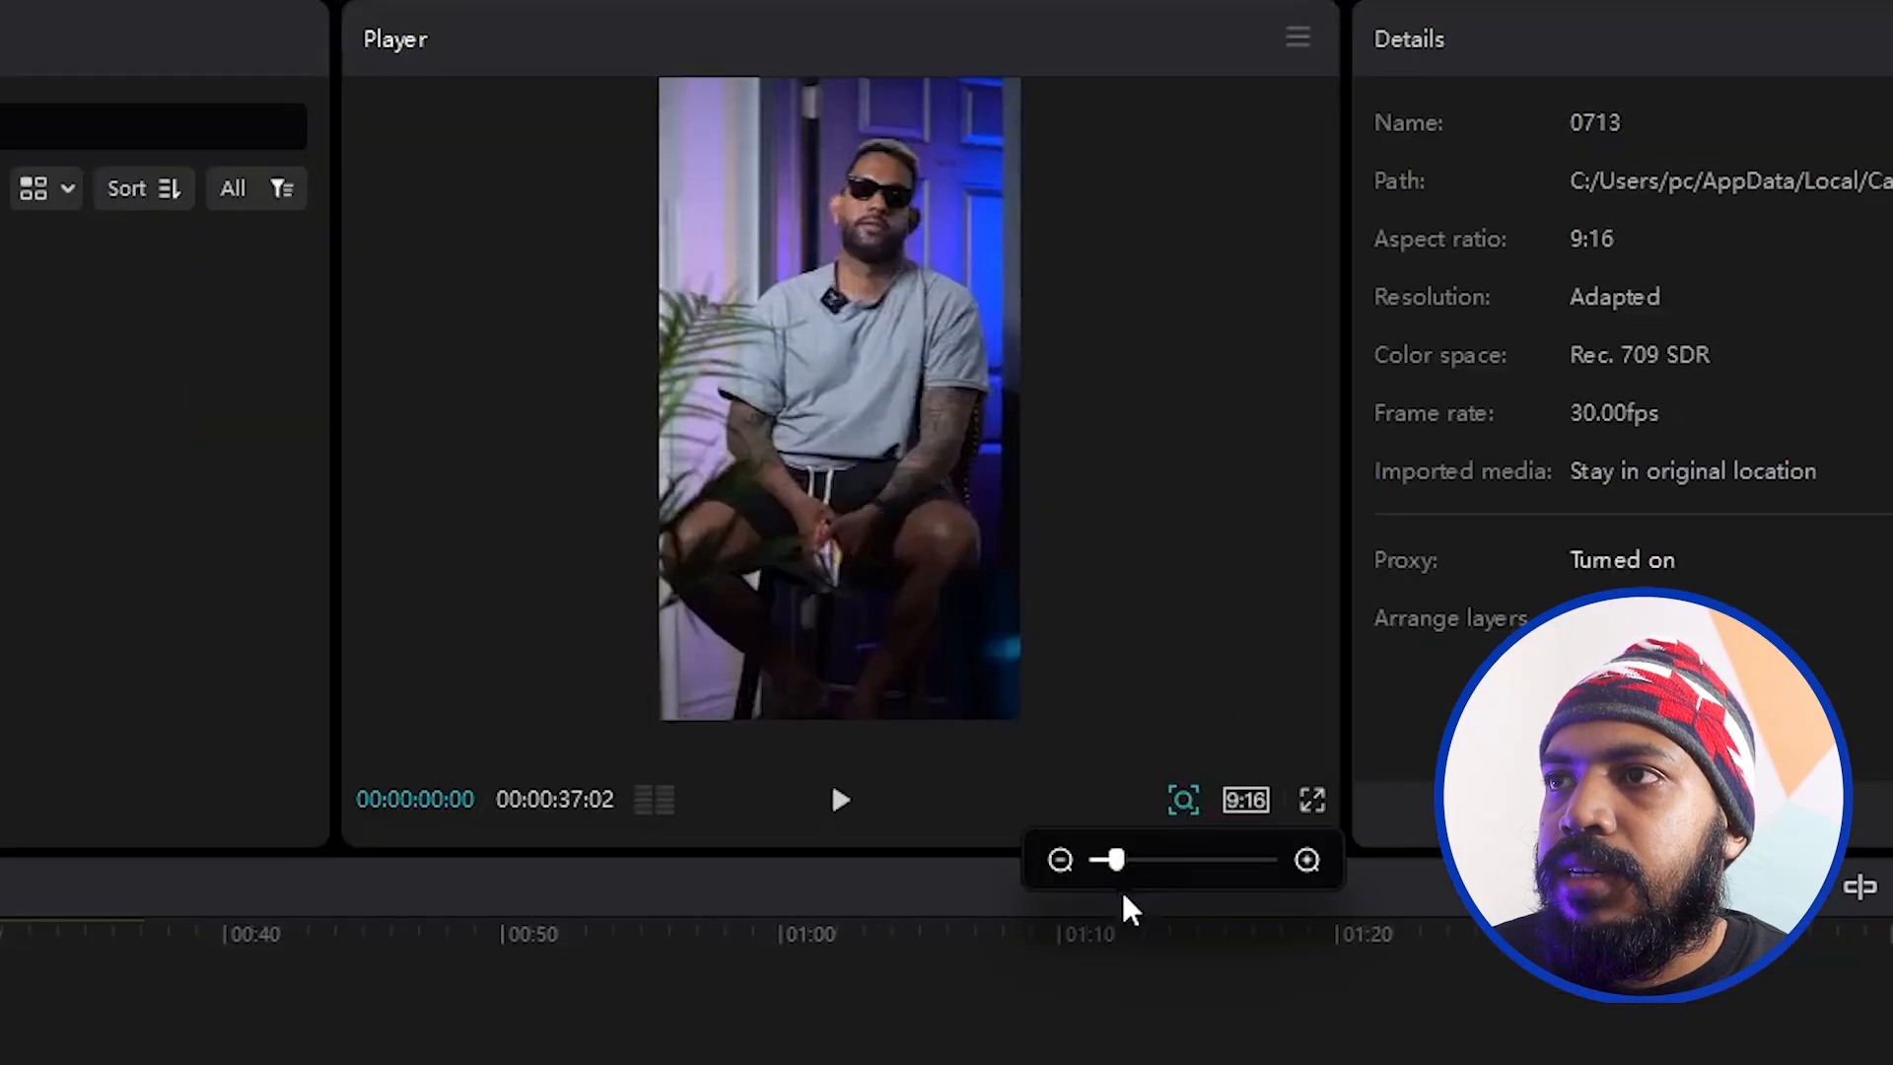
{"action": "mouse_move", "coordinate": [1116, 860]}
{"action": "left_mouse_down"}
{"action": "mouse_move", "coordinate": [1101, 861]}
{"action": "mouse_move", "coordinate": [1148, 861]}
{"action": "mouse_move", "coordinate": [1115, 861]}
{"action": "left_mouse_up"}
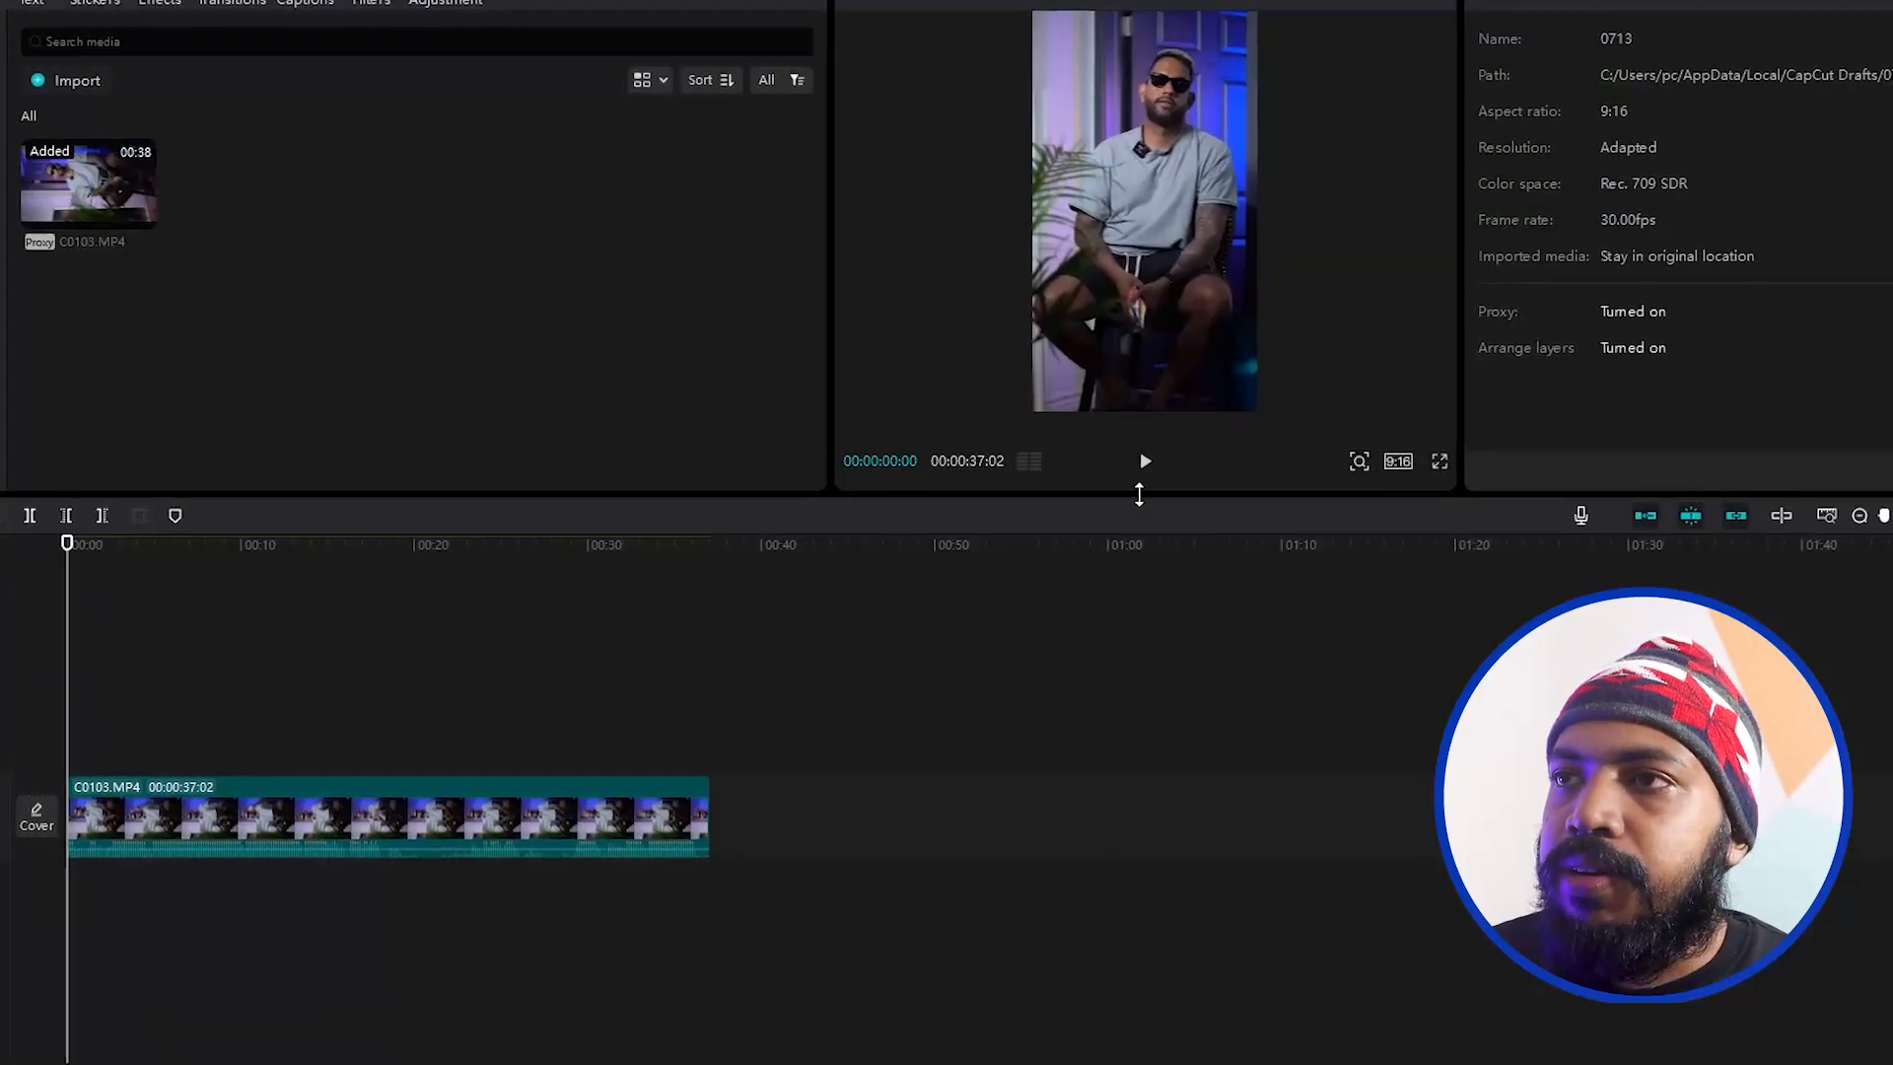
{"action": "left_click_drag", "start_coordinate": [1149, 493], "coordinate": [1159, 627]}
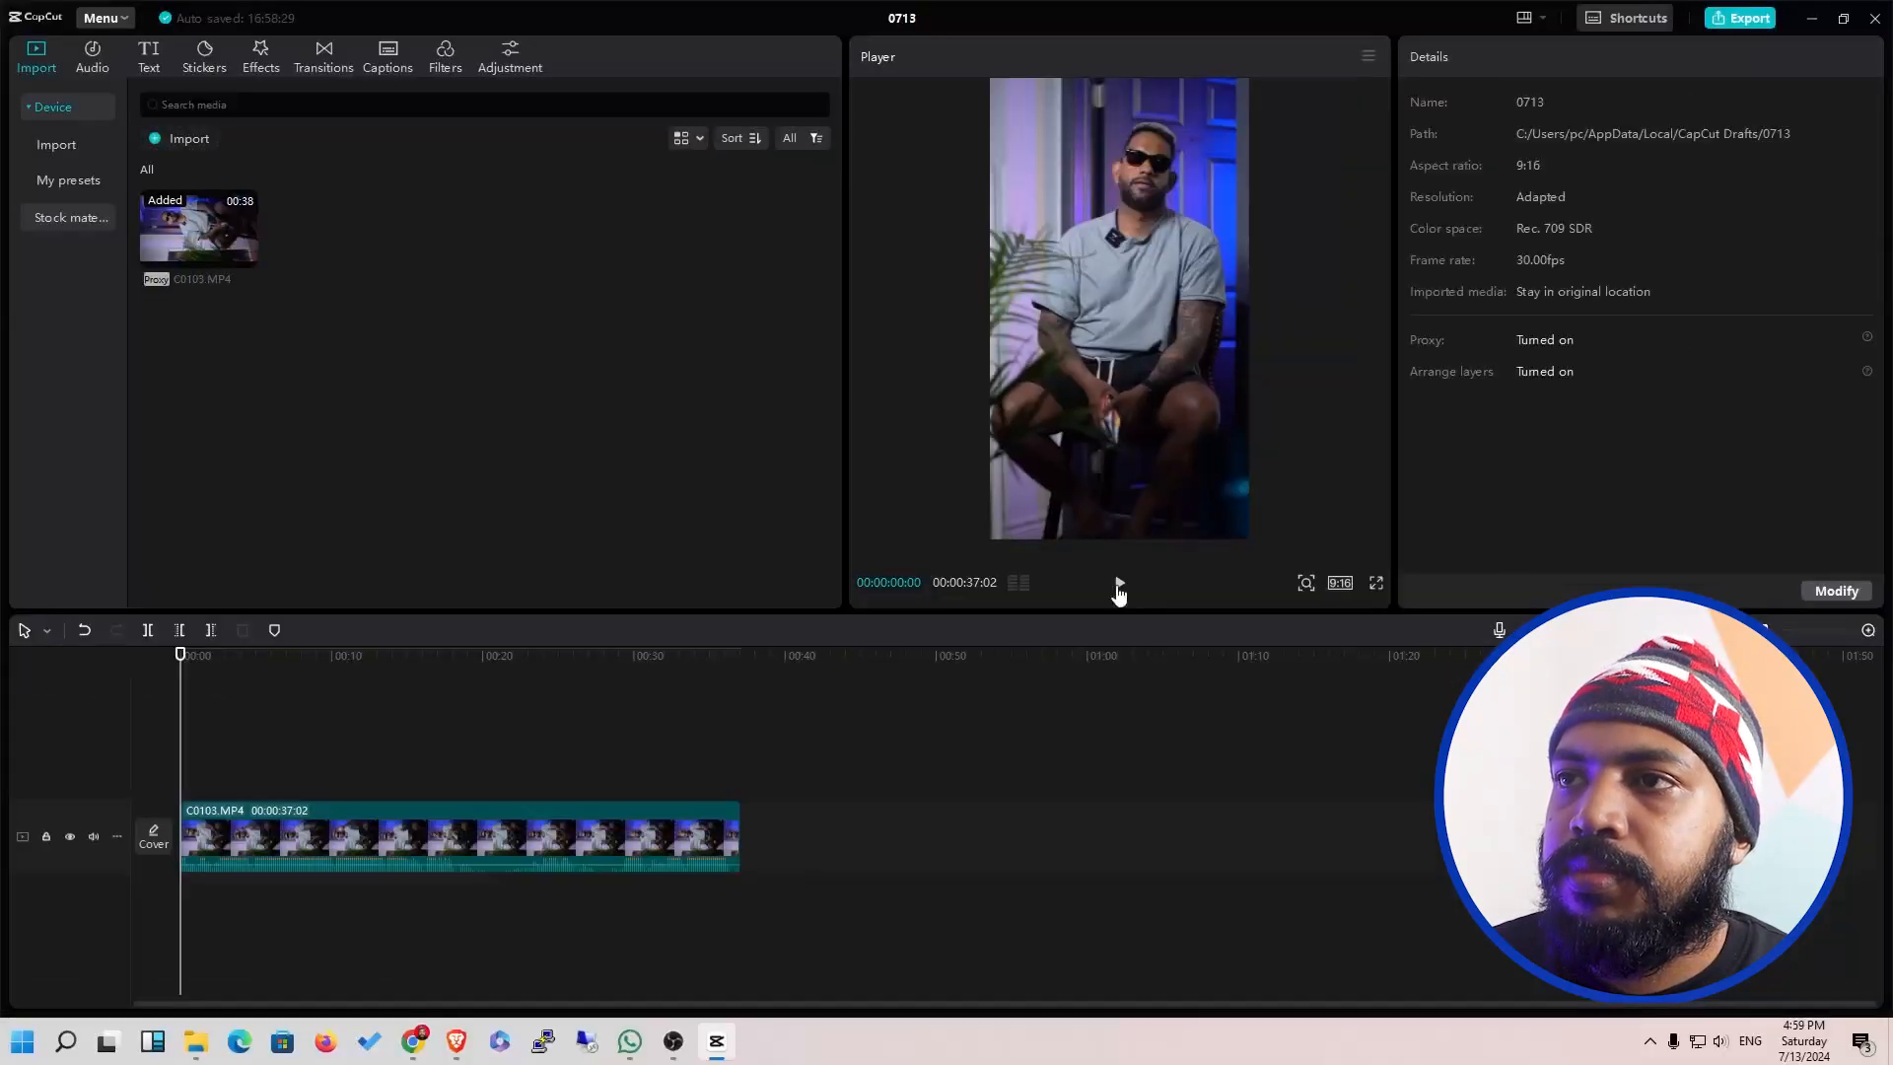
Play the C0103 clip in the player, adjust the system volume while listening, and stop playback near the clip's end.
{"action": "left_click", "coordinate": [1166, 598]}
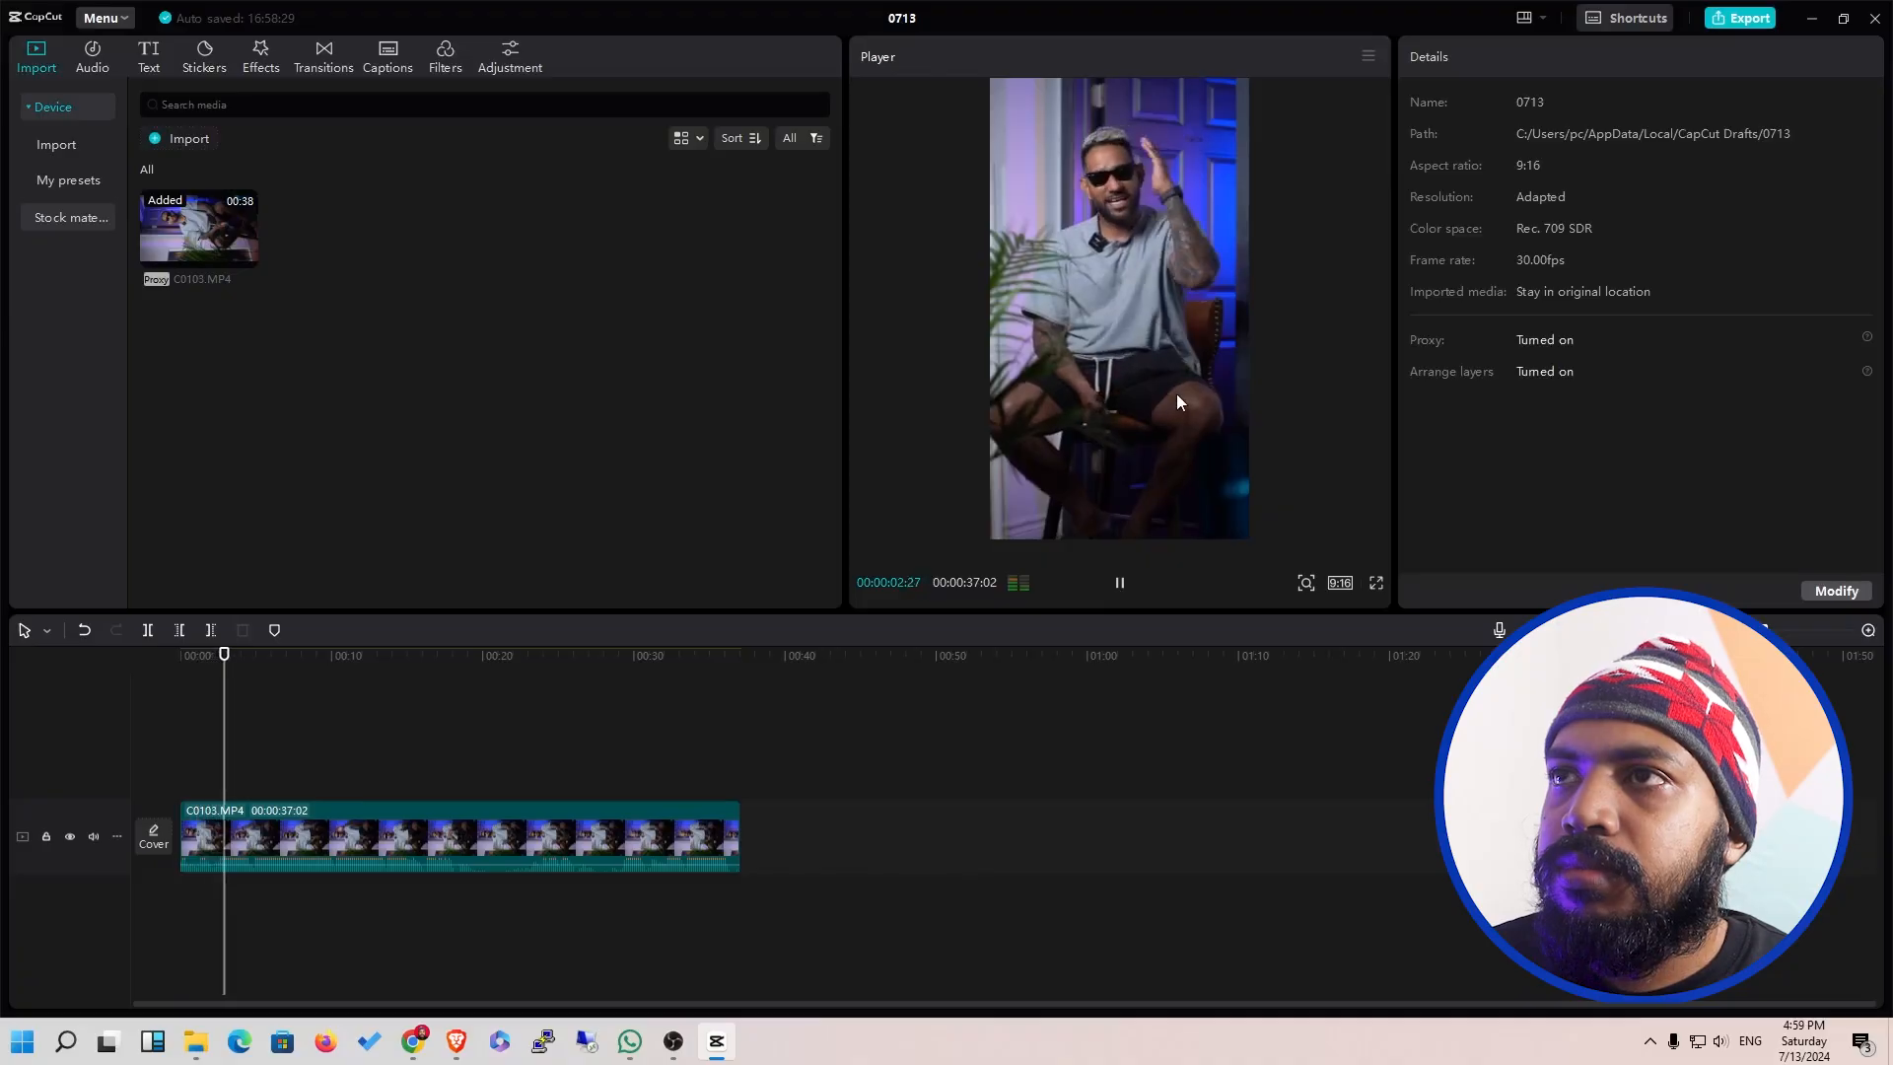
{"action": "left_click", "coordinate": [1717, 1035]}
{"action": "scroll", "coordinate": [1716, 1036], "scroll_direction": "up", "scroll_amount": 9}
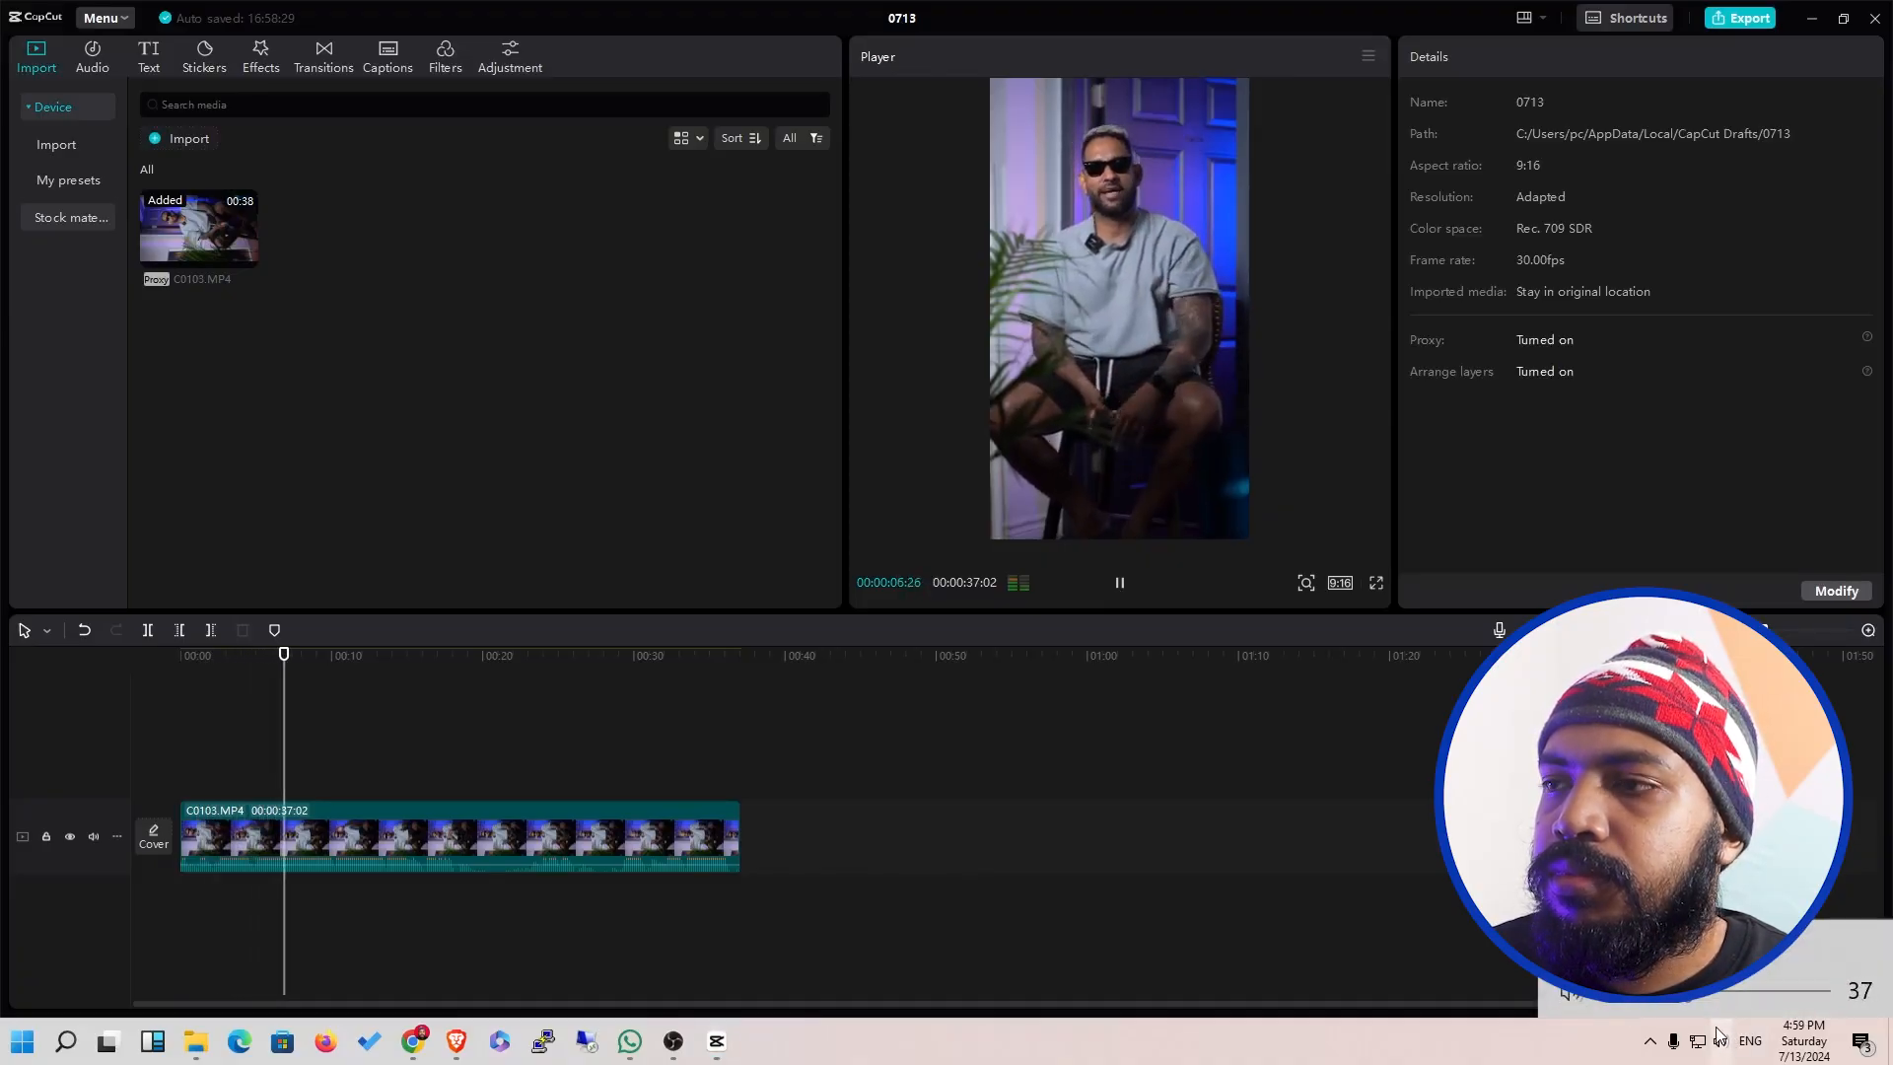
{"action": "scroll", "coordinate": [1637, 1002], "scroll_direction": "down", "scroll_amount": 3}
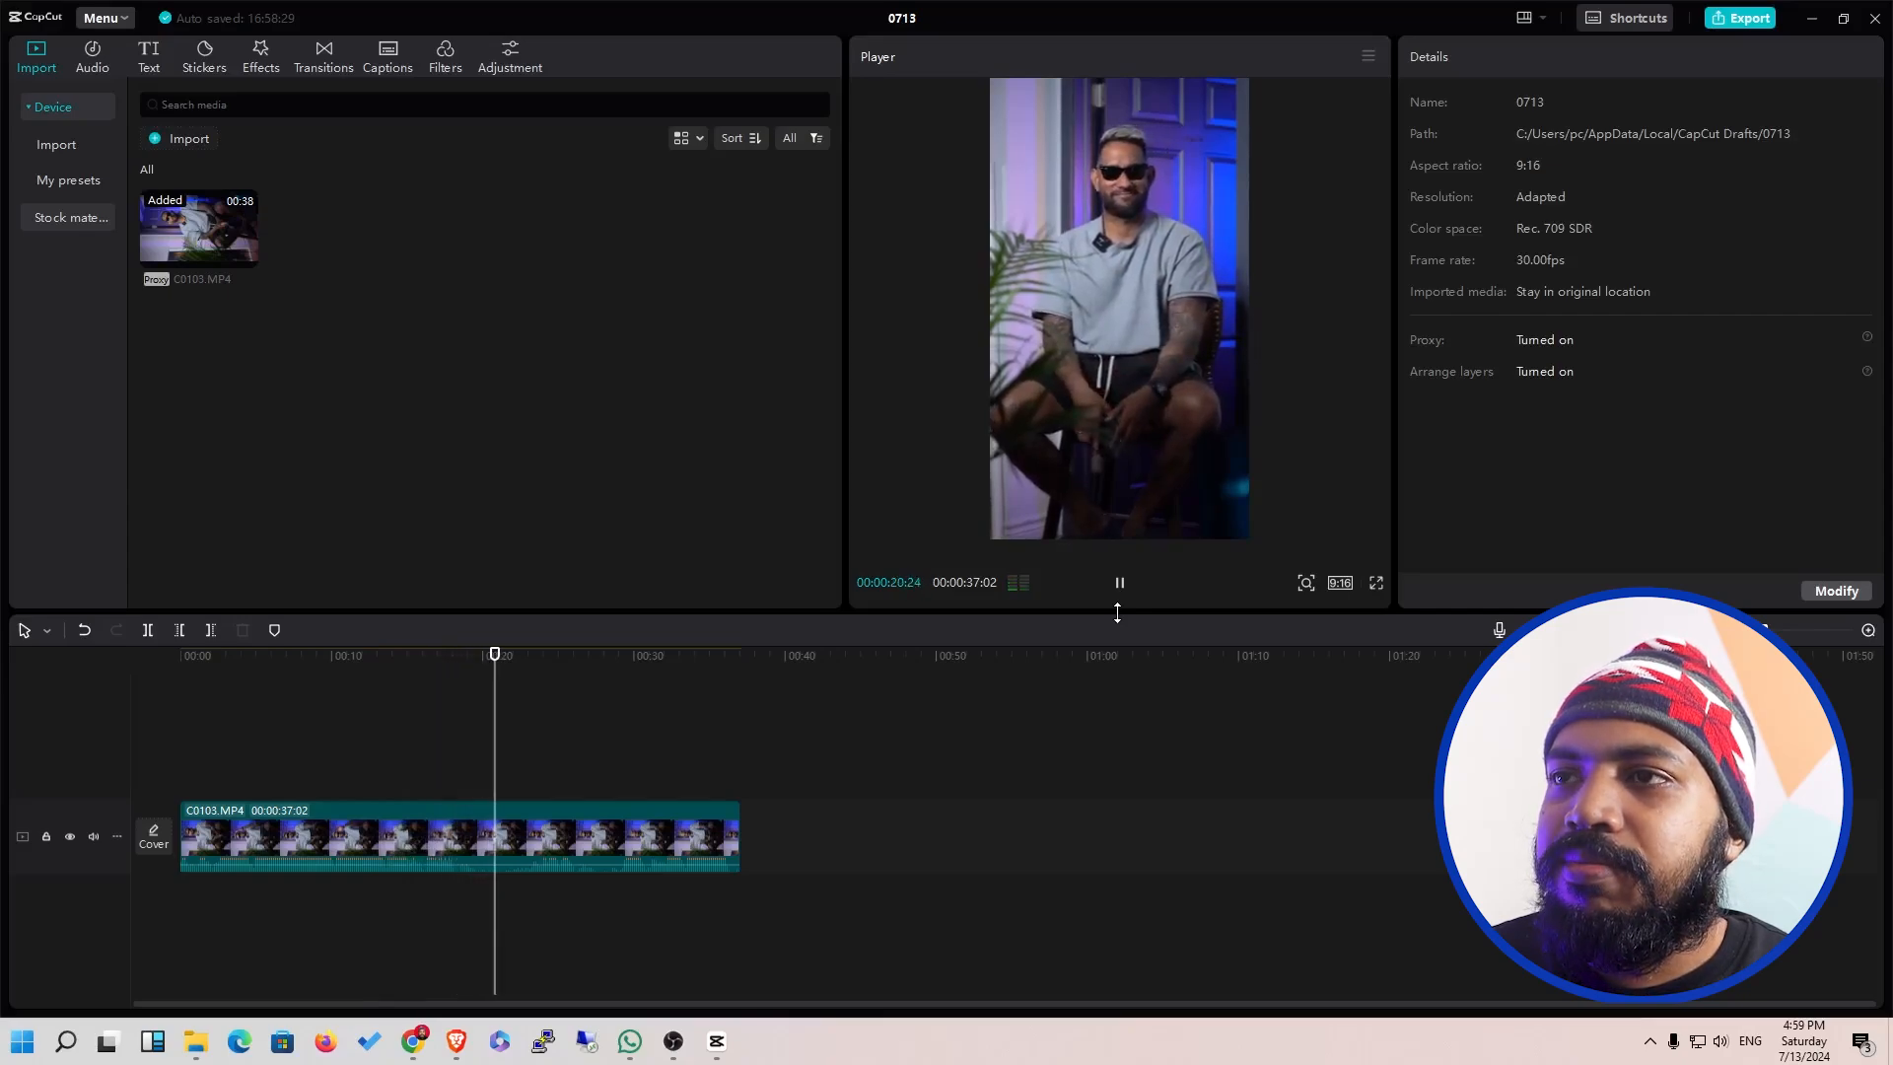
{"action": "left_click", "coordinate": [1125, 584]}
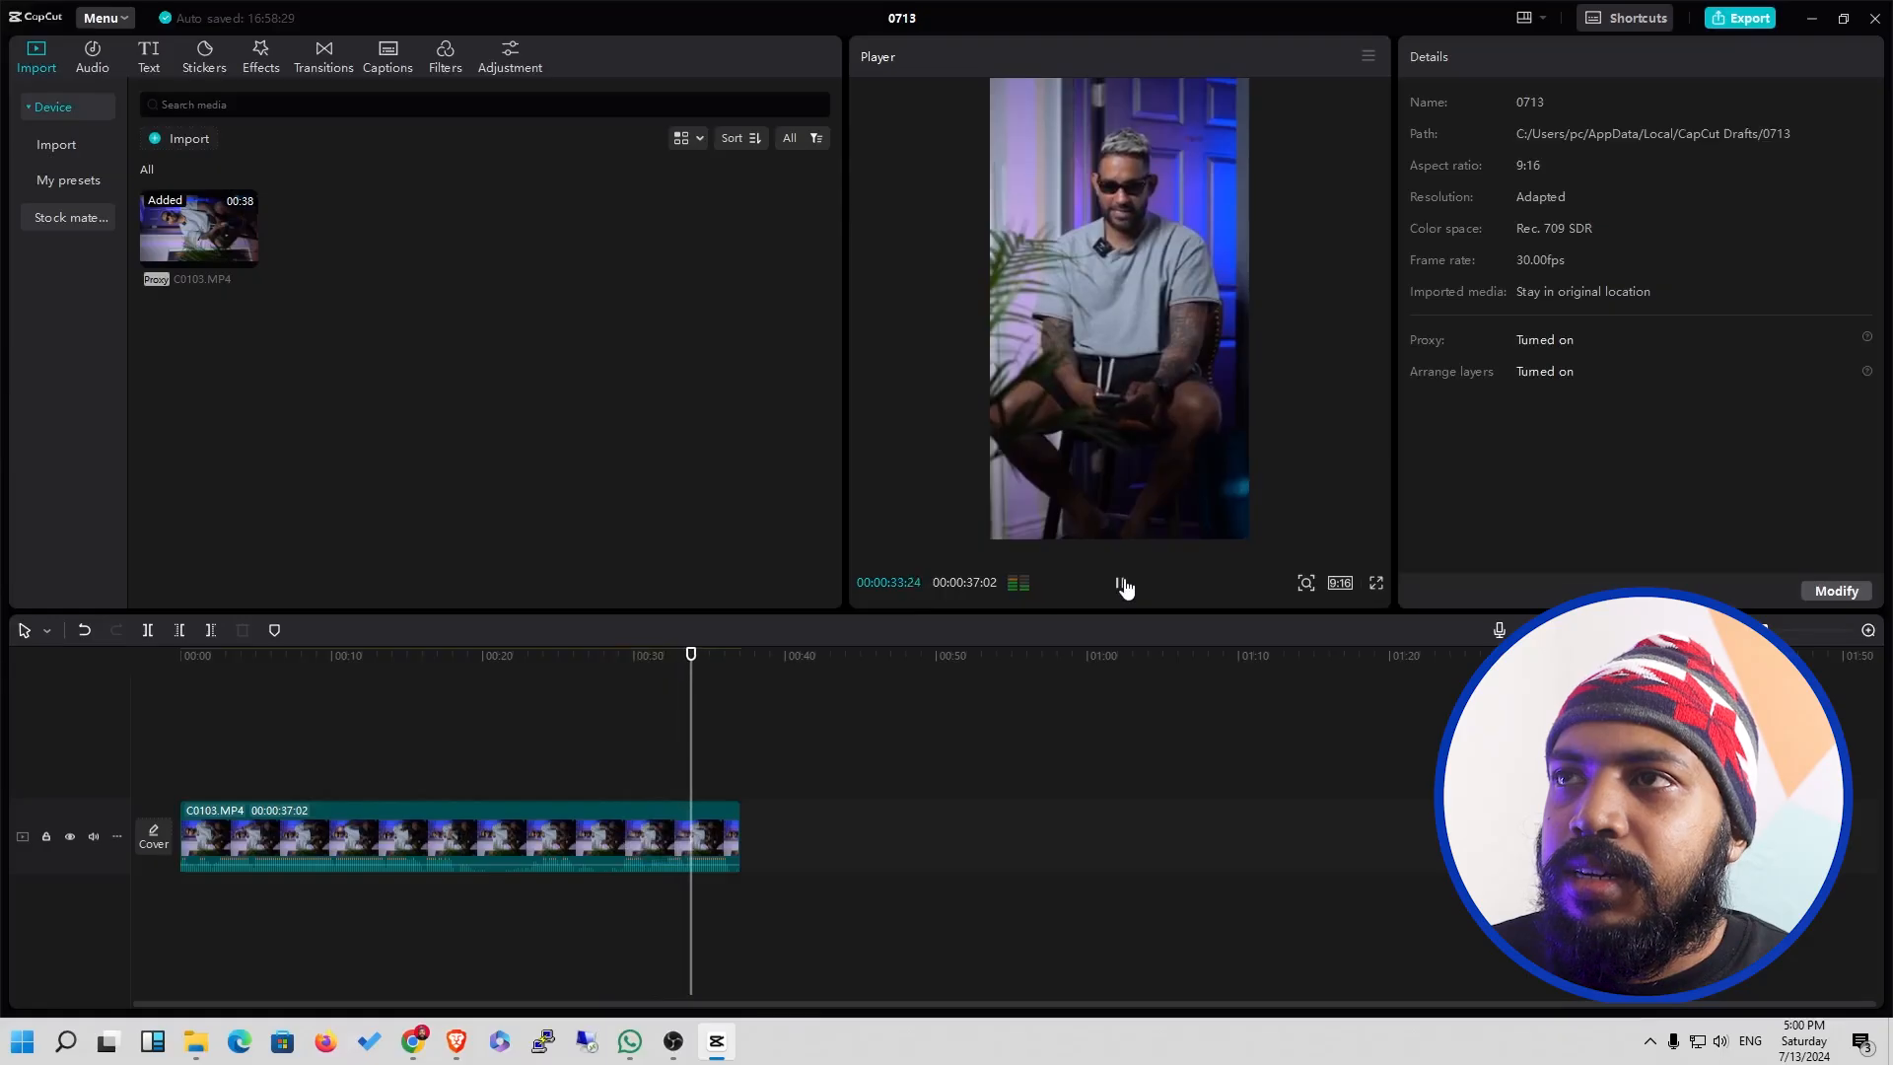
{"action": "left_click", "coordinate": [1121, 589]}
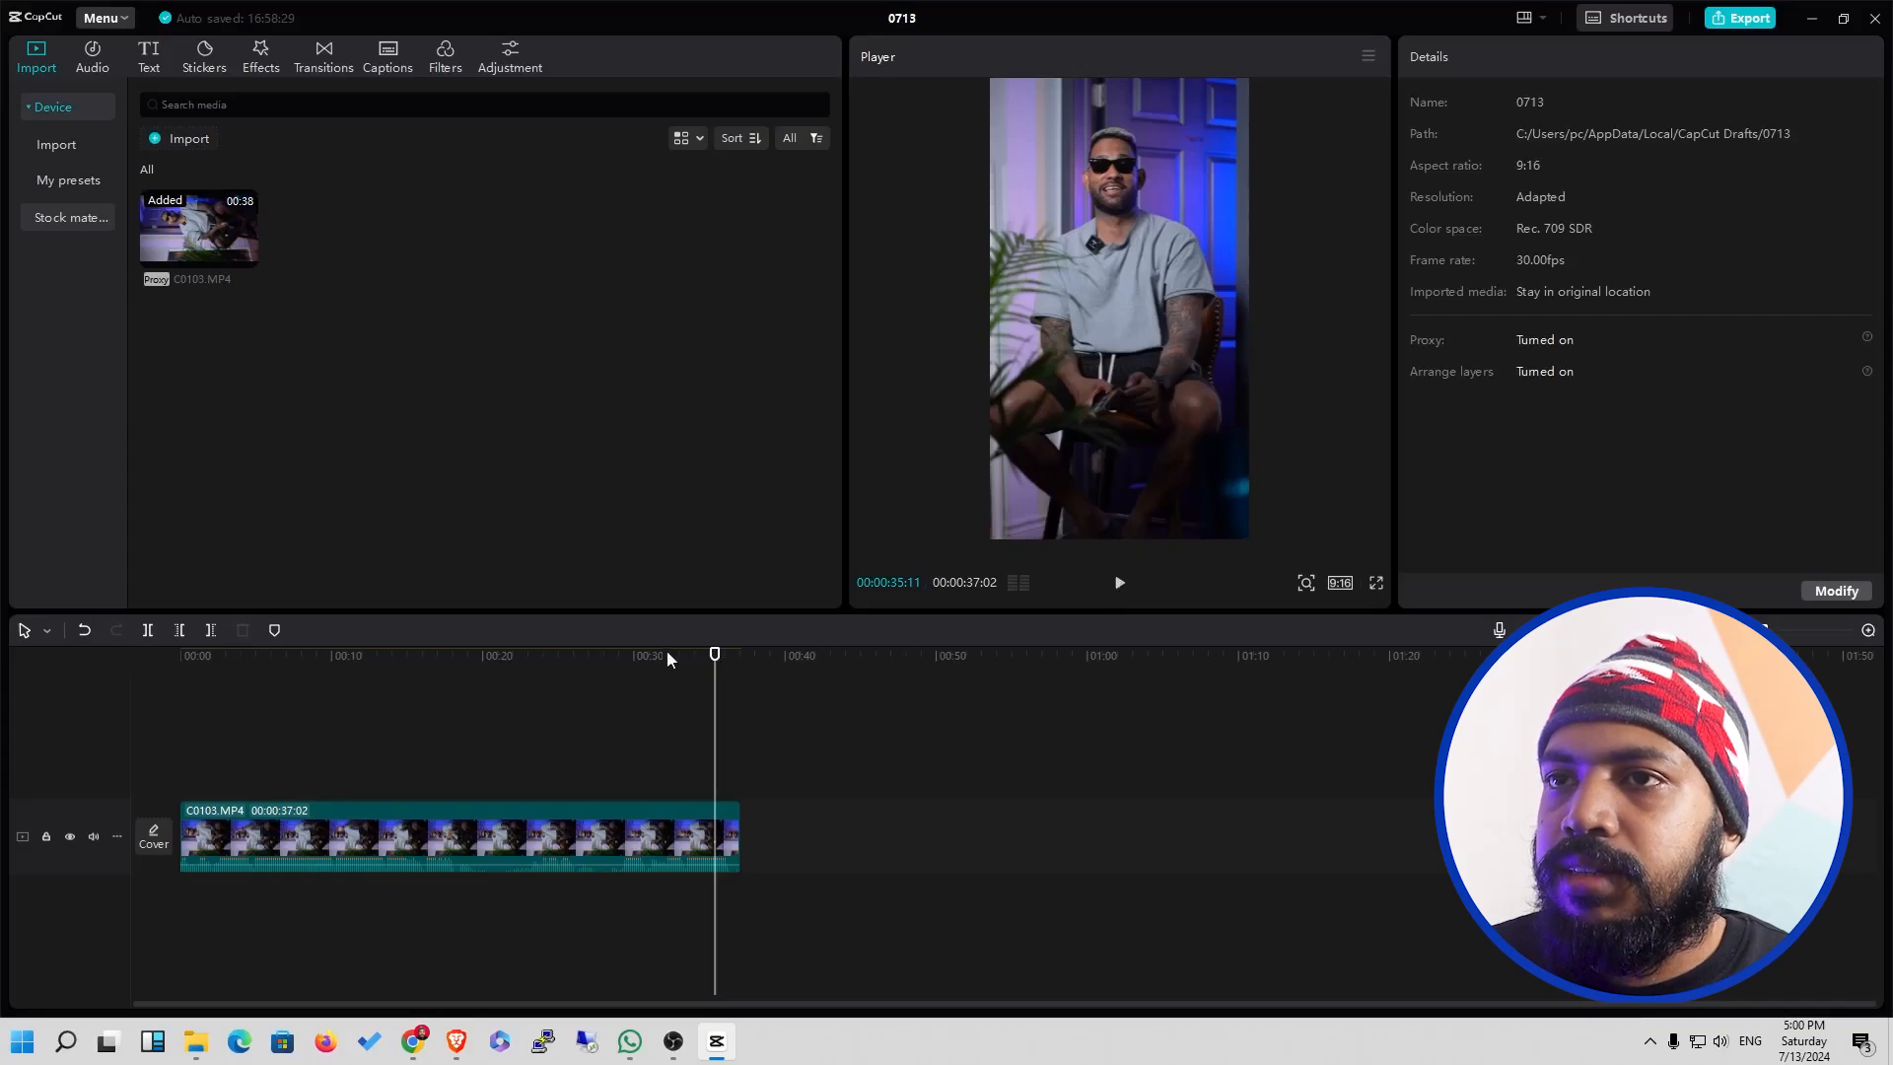
Return the playhead to the start and scrub through the C0103 clip to about 19 seconds.
{"action": "key", "text": "Home"}
{"action": "left_click_drag", "start_coordinate": [109, 707], "coordinate": [319, 710]}
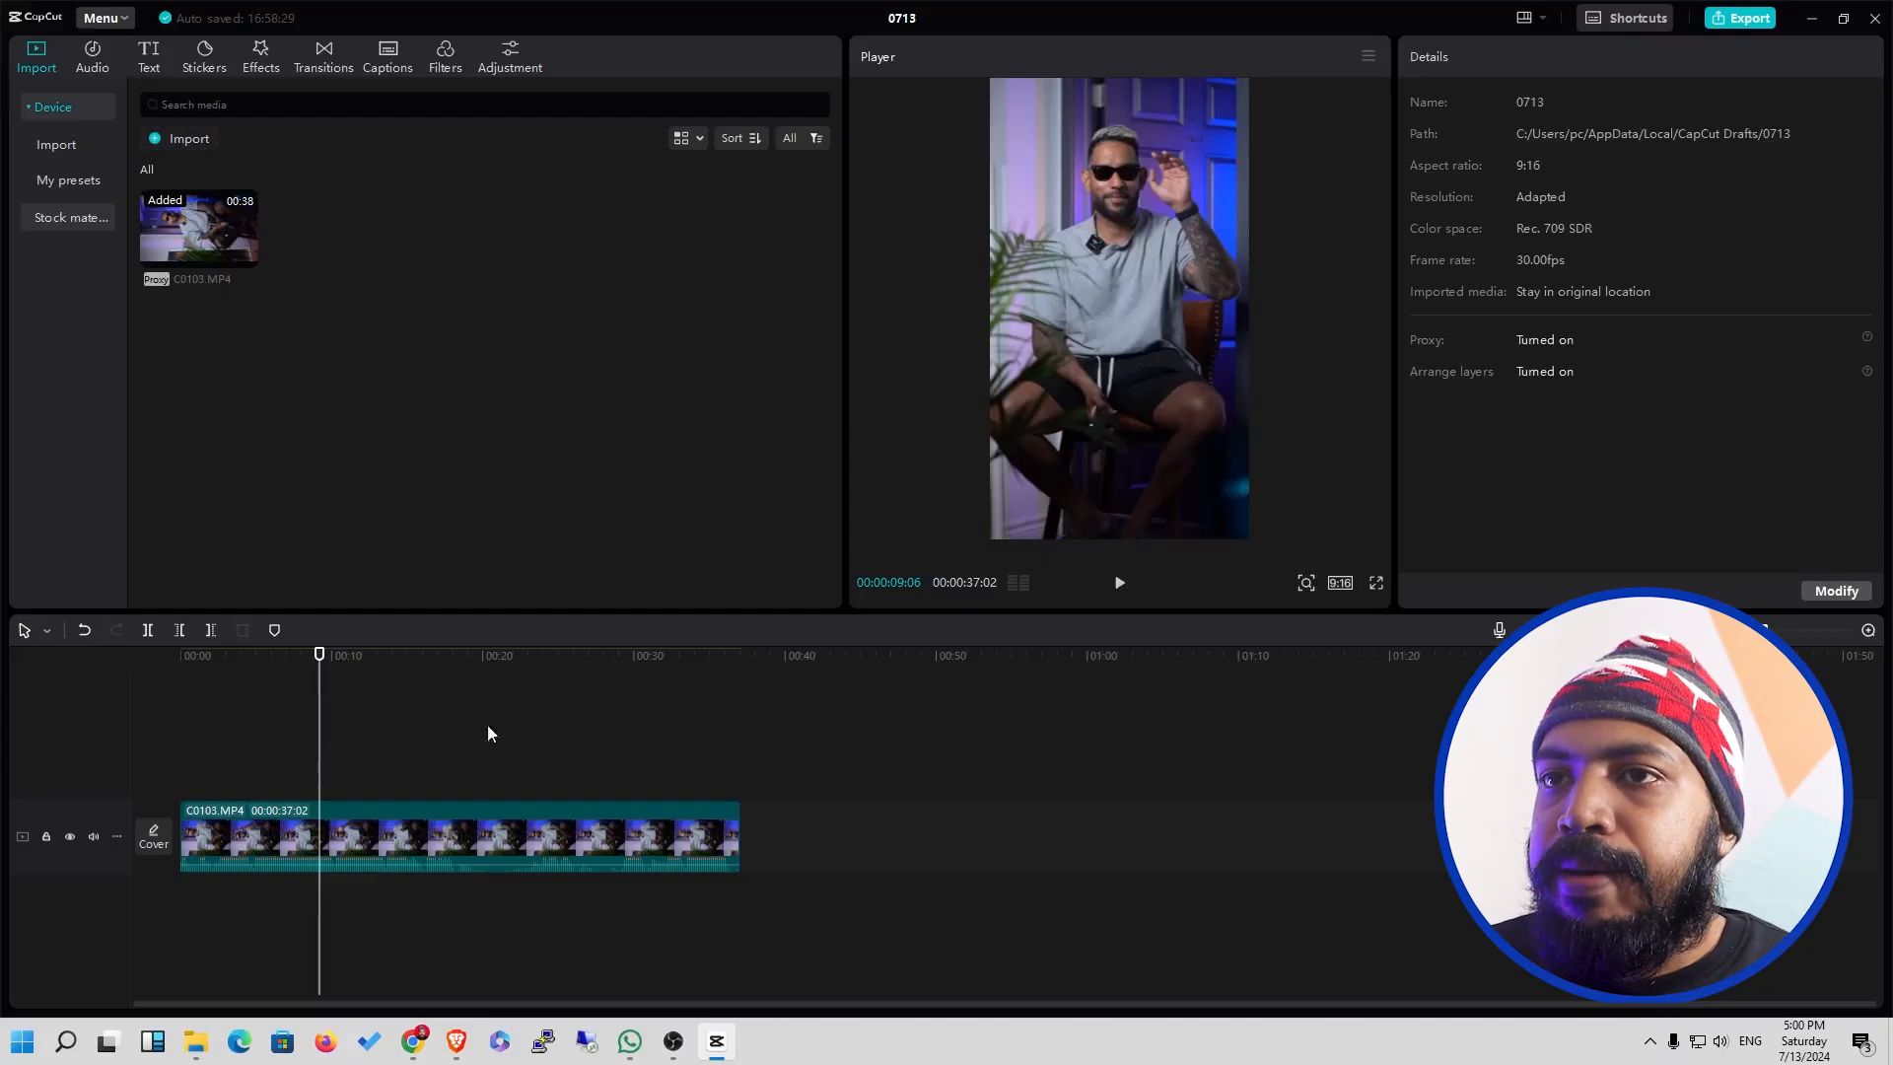
{"action": "left_click_drag", "start_coordinate": [411, 670], "coordinate": [474, 670]}
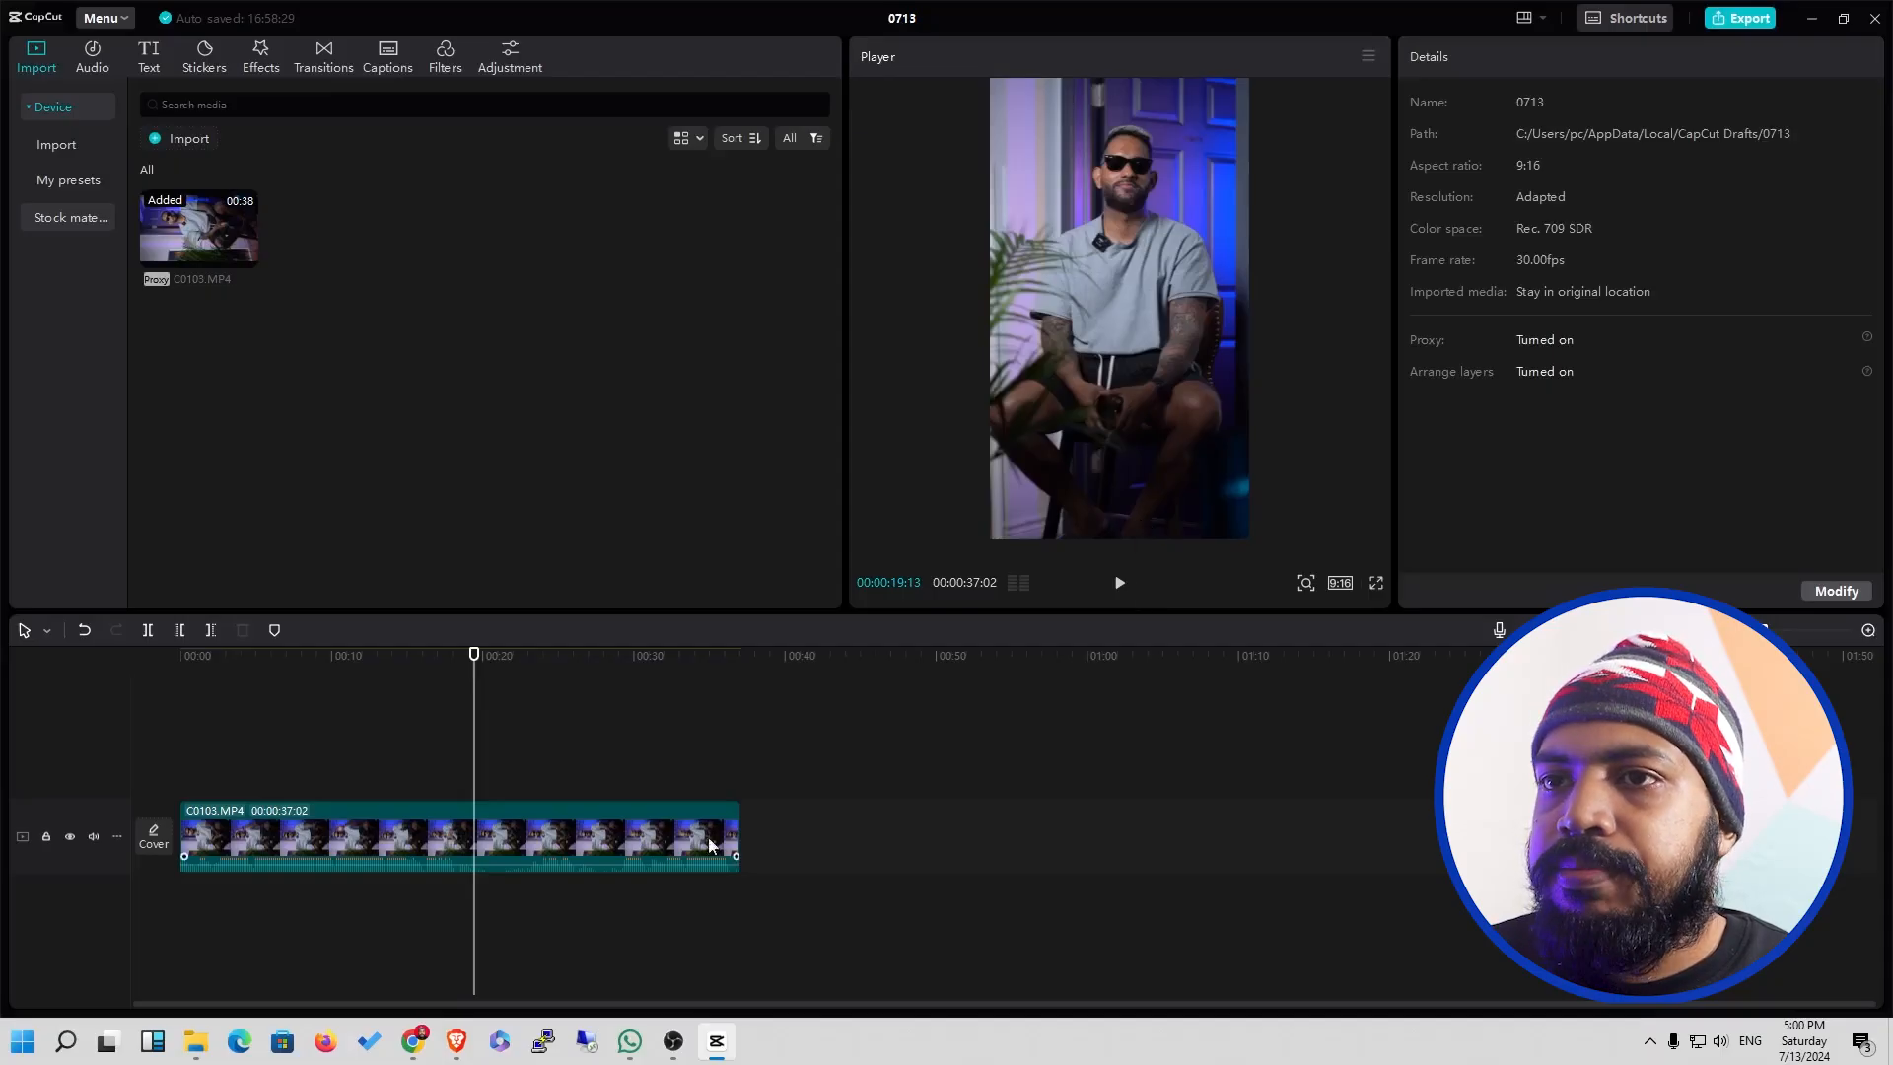
Select the C0103 clip to show its properties and preview different moments, ending with the playhead at about 29 seconds.
{"action": "left_click", "coordinate": [564, 838]}
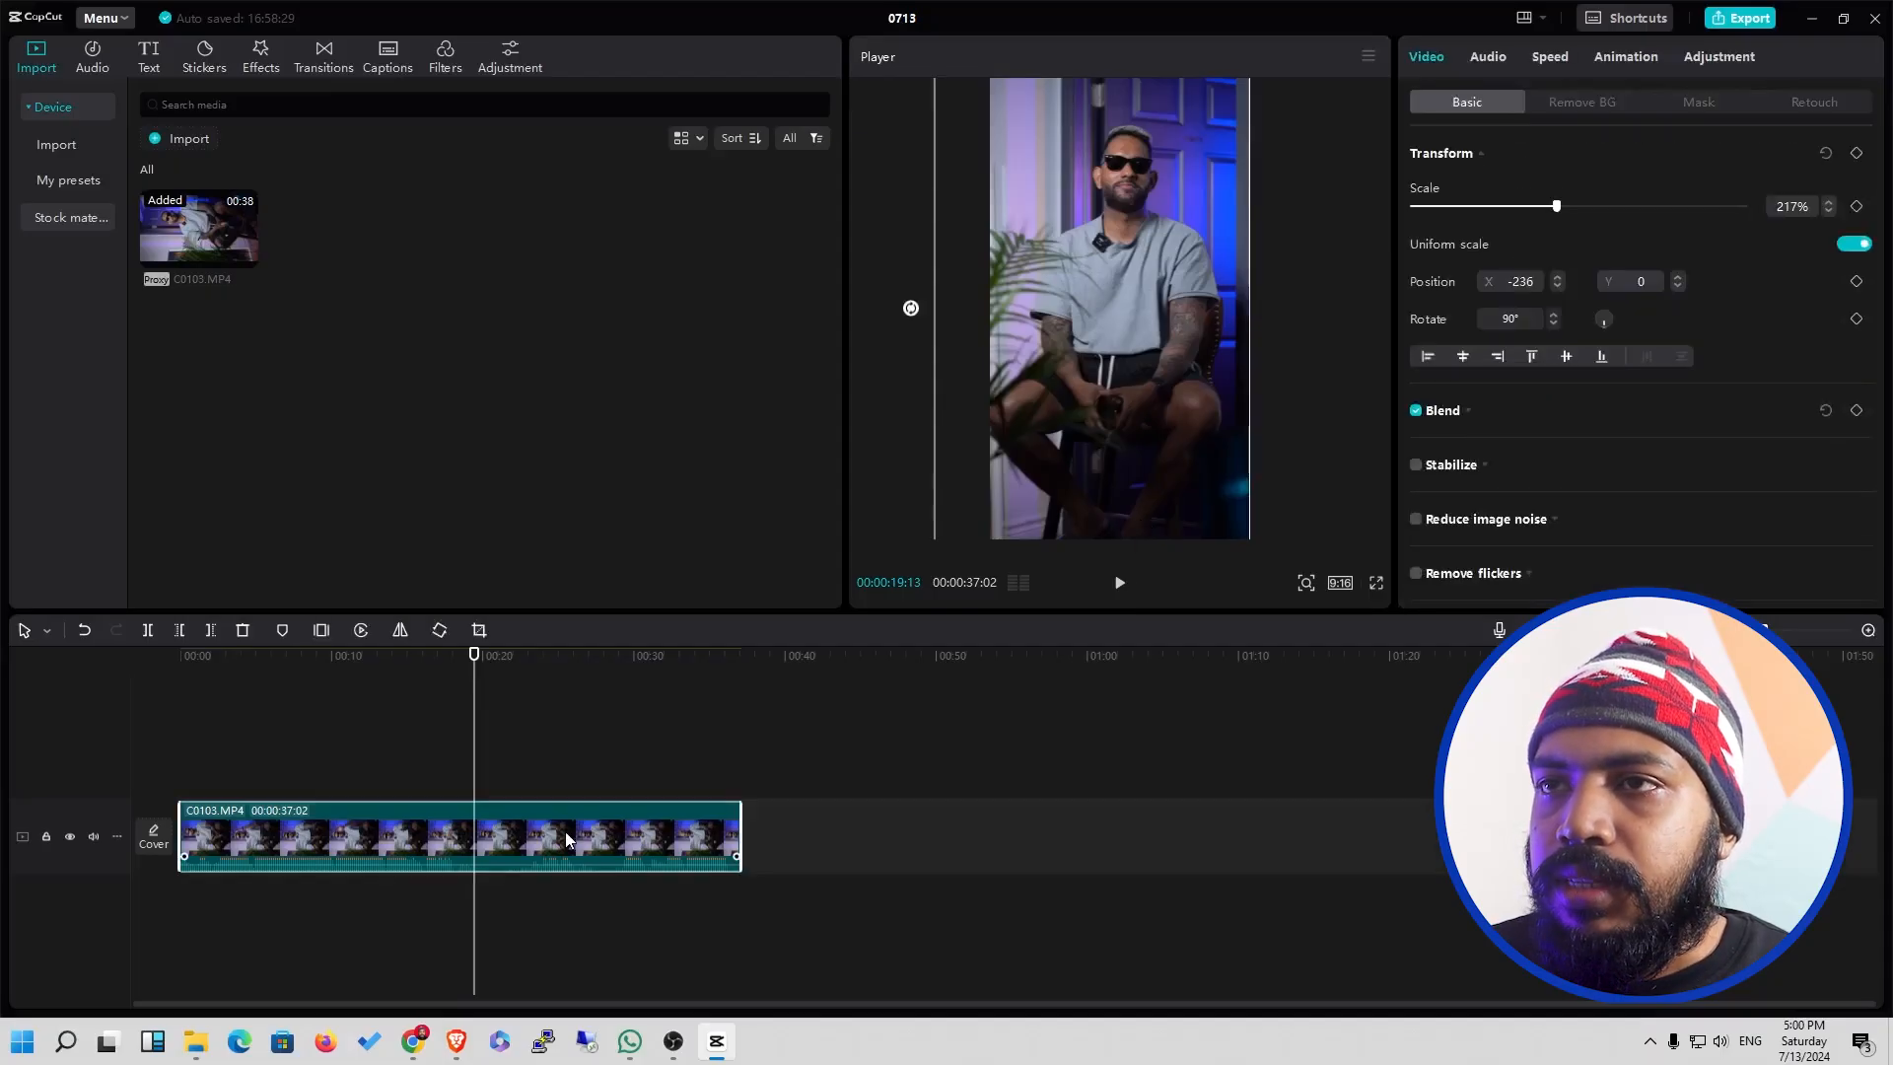
{"action": "left_click", "coordinate": [508, 787]}
{"action": "left_click", "coordinate": [511, 831]}
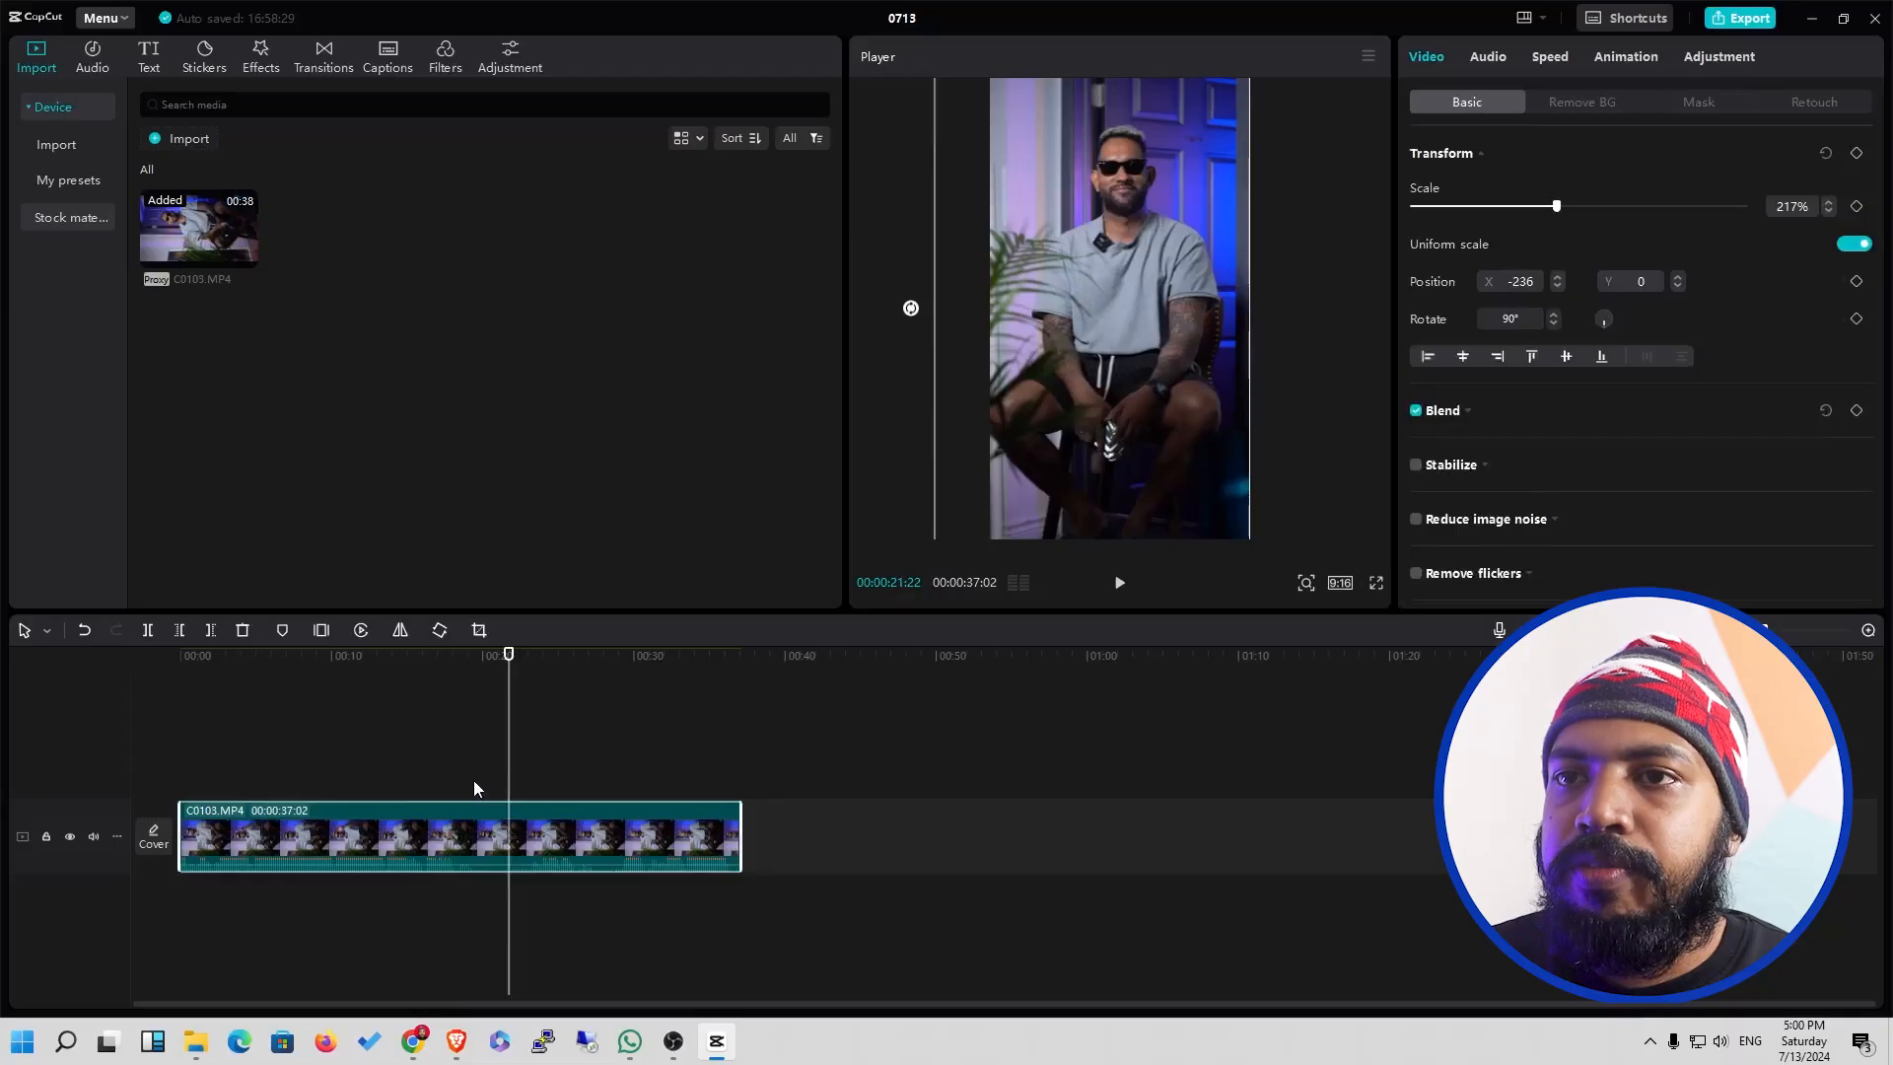
{"action": "left_click", "coordinate": [473, 778]}
{"action": "left_click", "coordinate": [487, 840]}
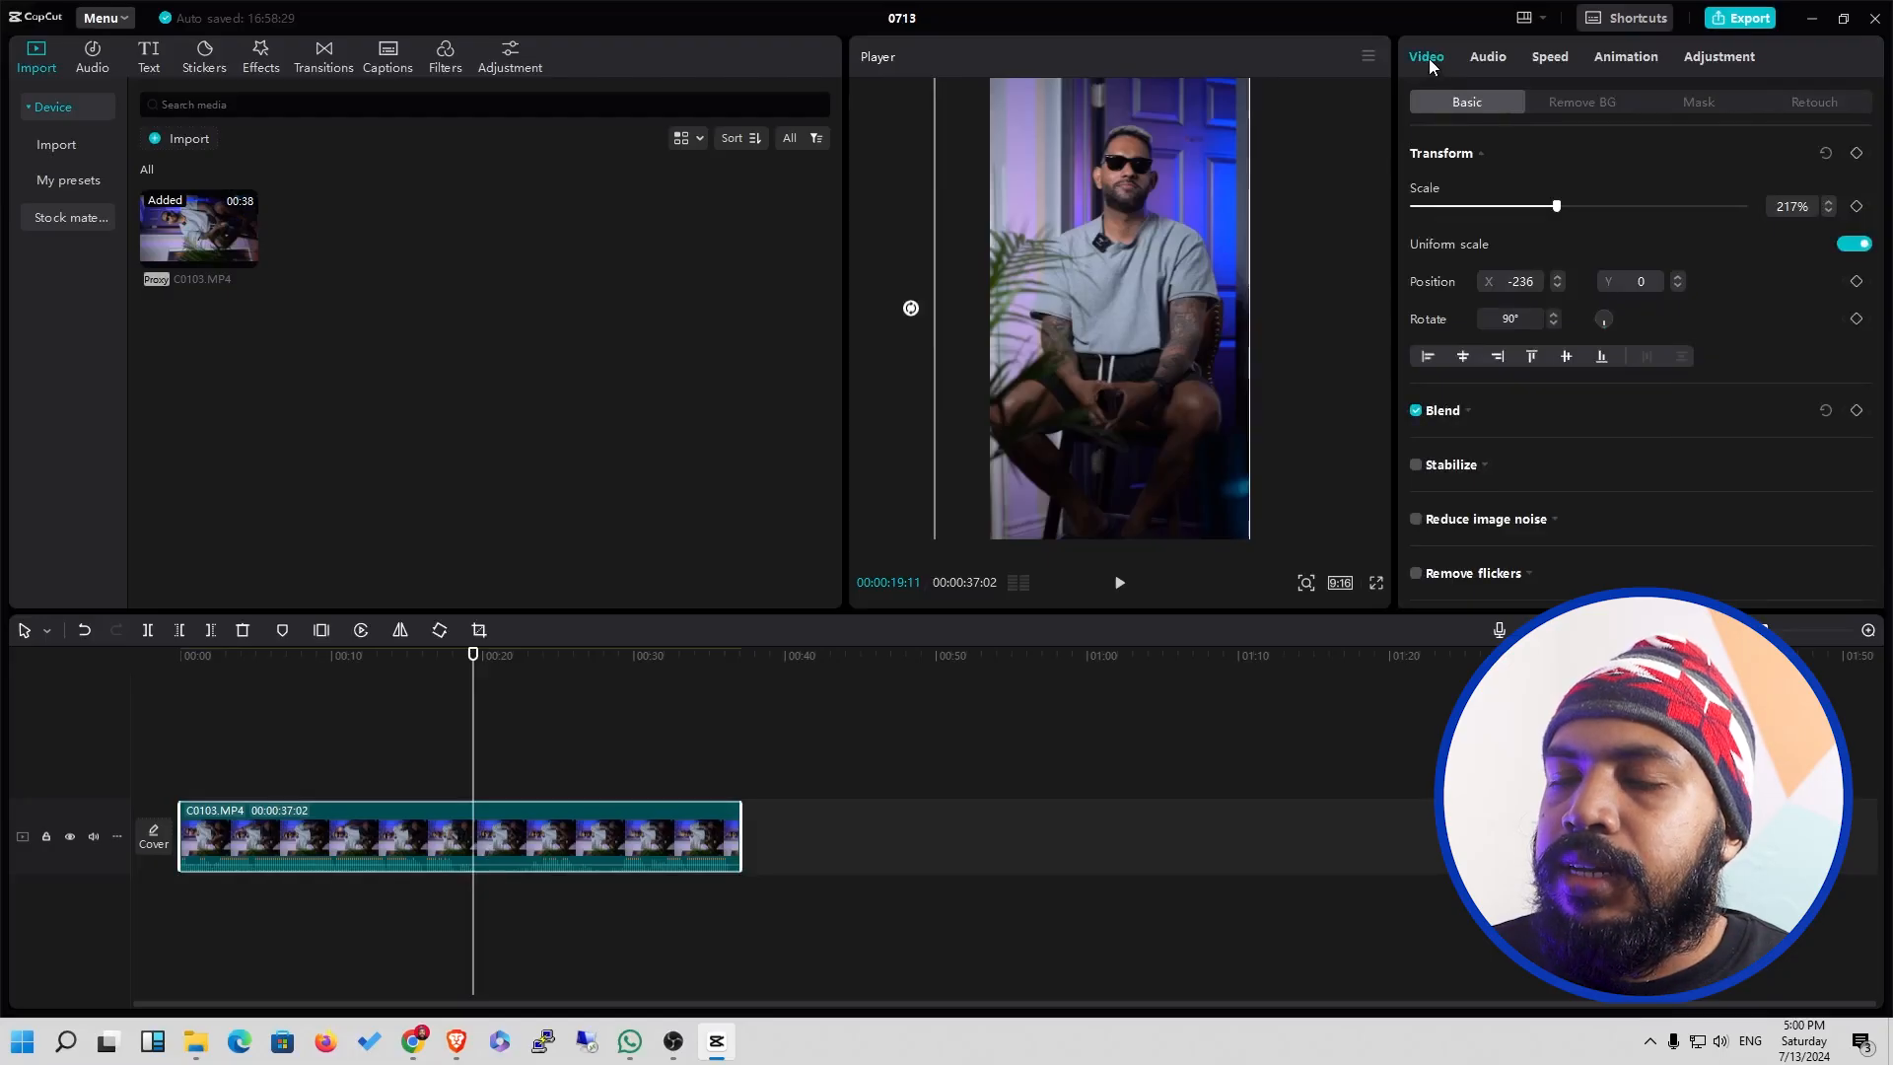
{"action": "left_click", "coordinate": [582, 787]}
{"action": "left_click", "coordinate": [584, 839]}
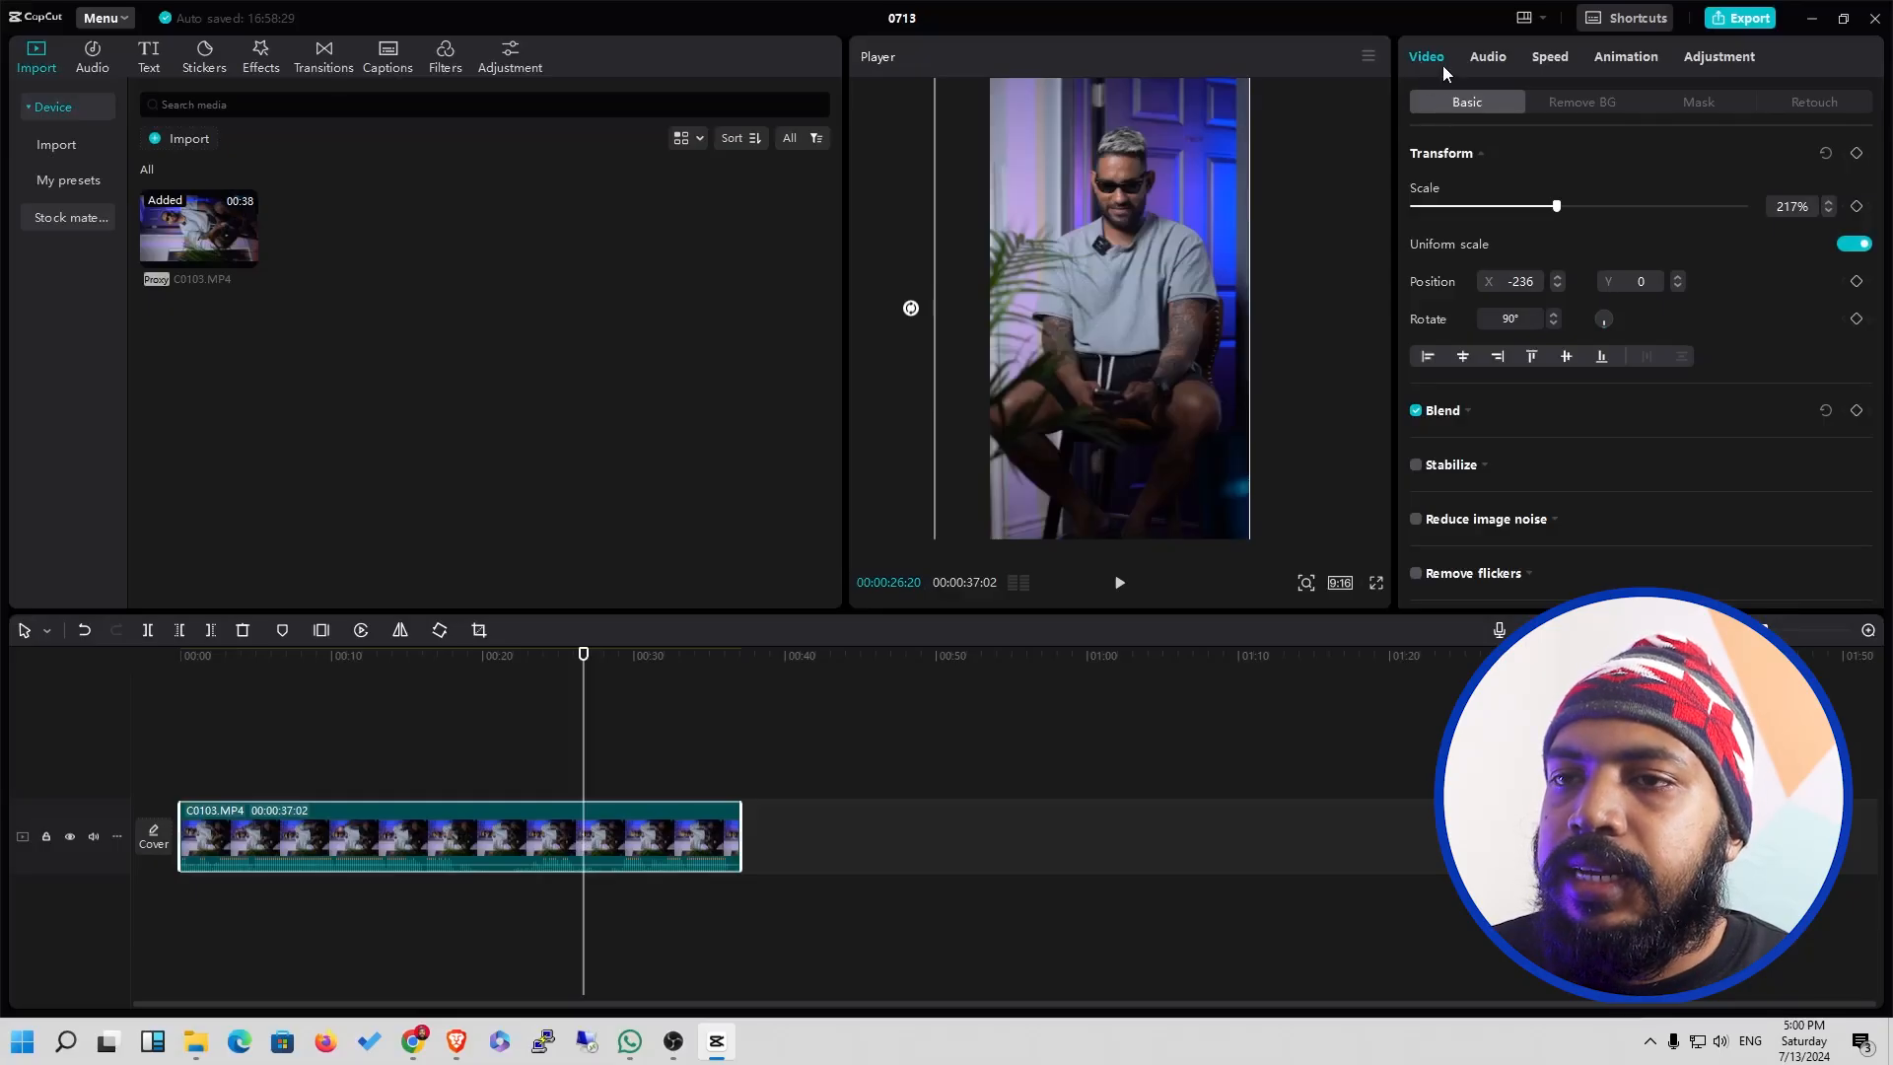
{"action": "left_click", "coordinate": [630, 777]}
{"action": "left_click", "coordinate": [630, 830]}
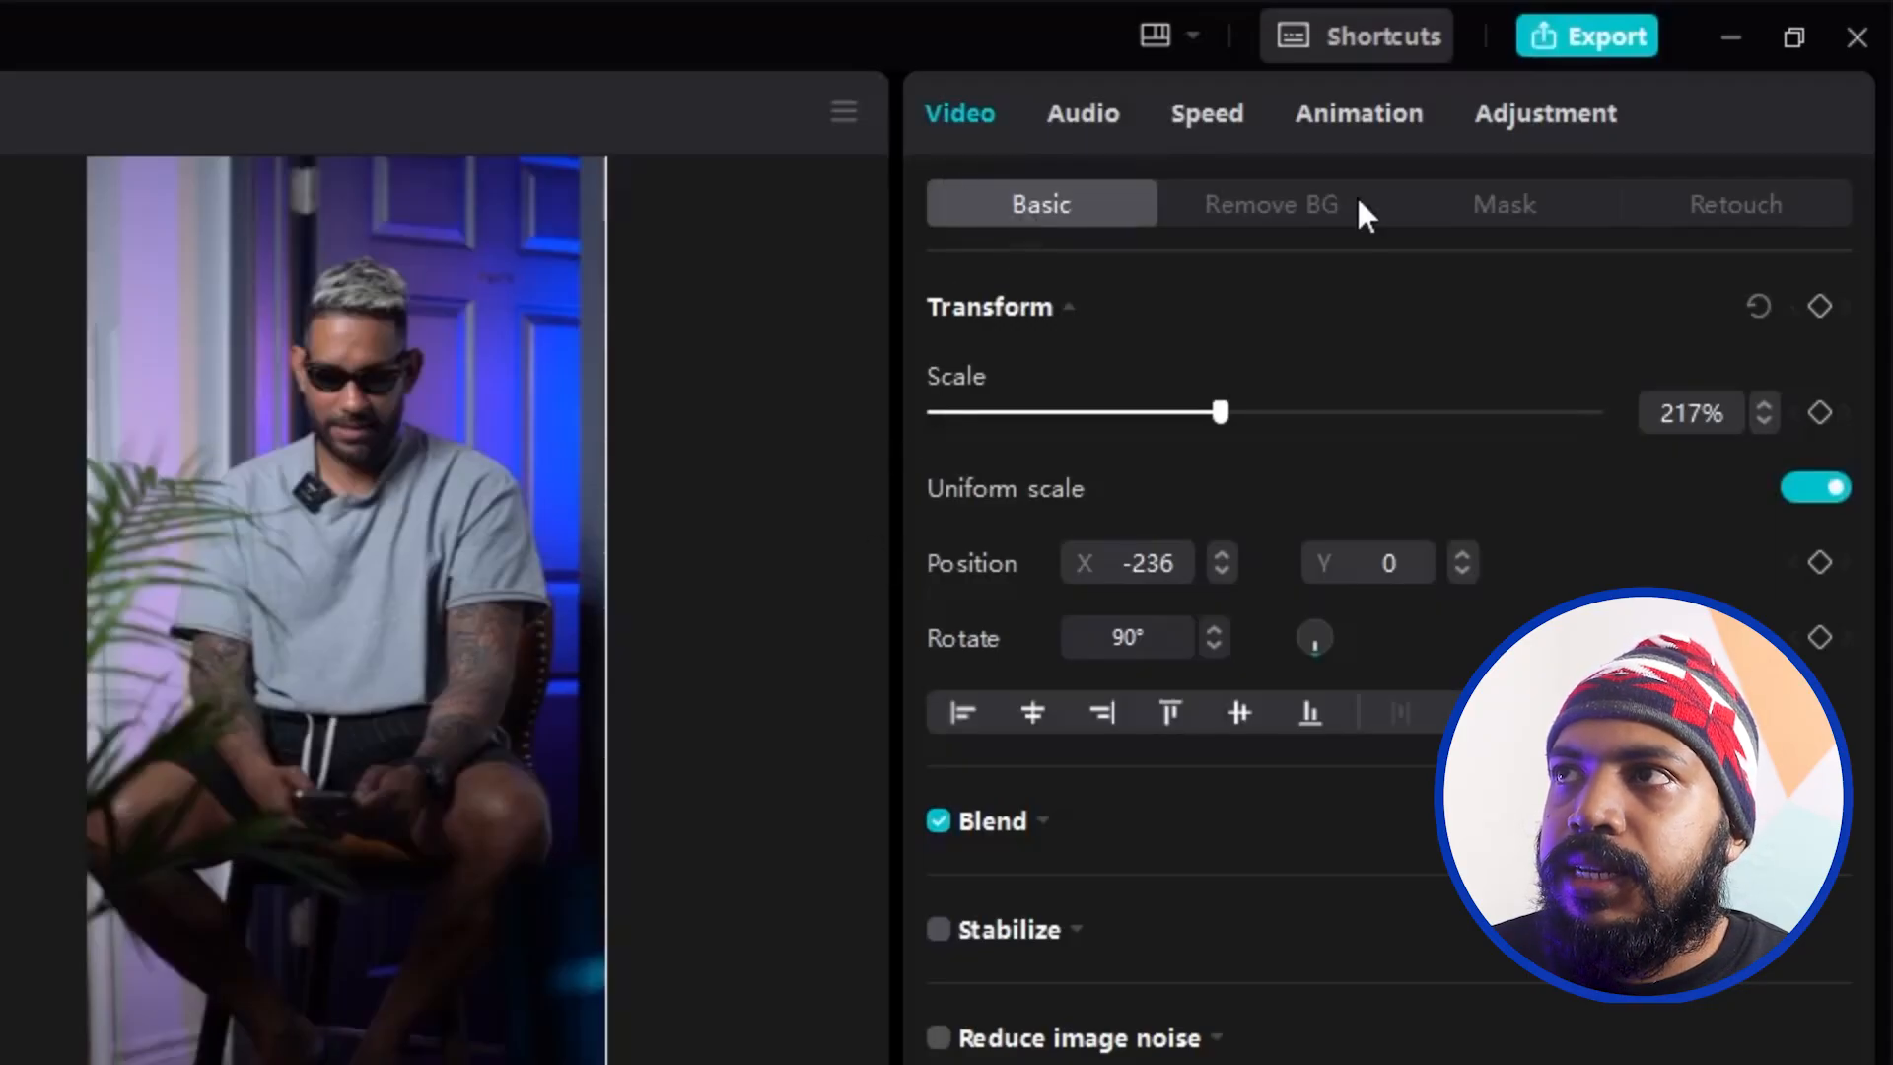
Review the selected clip's video options for background removal, masks and retouching.
{"action": "left_click", "coordinate": [1275, 202]}
{"action": "left_click", "coordinate": [1508, 215]}
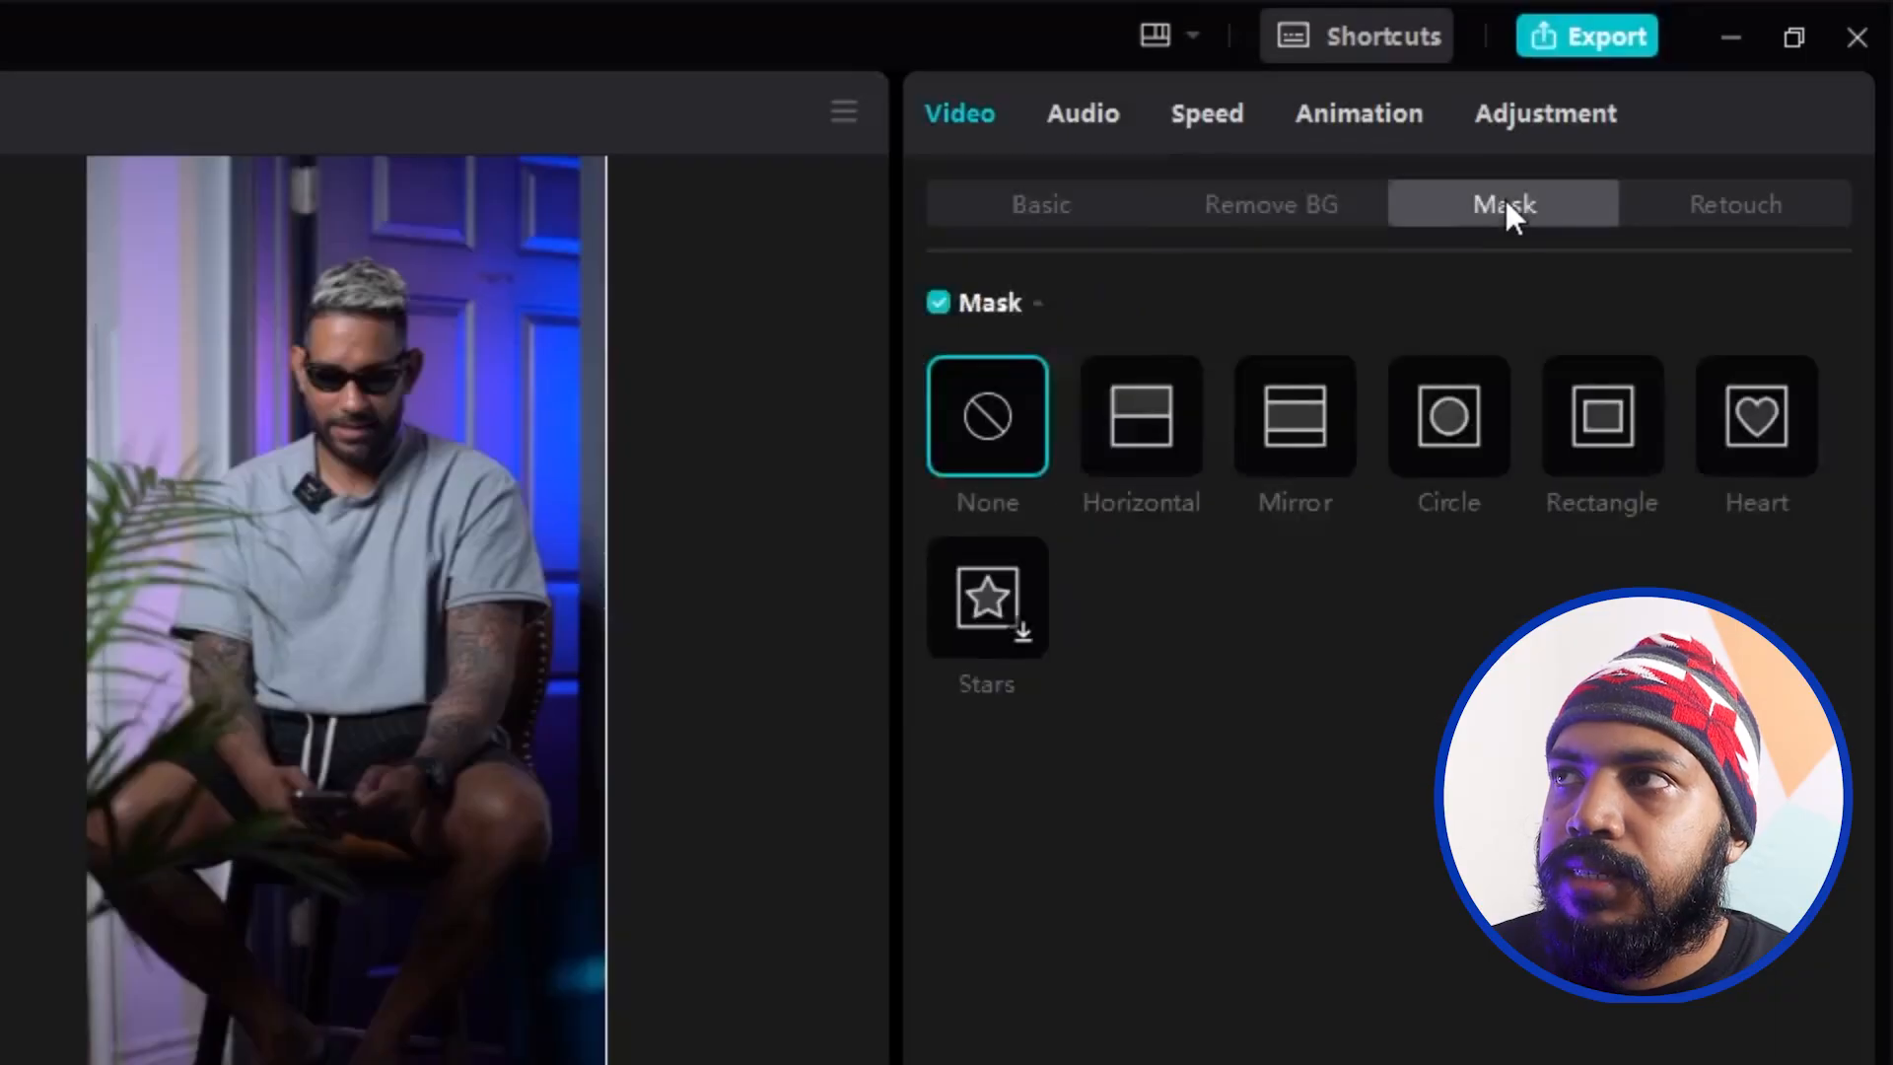
{"action": "left_click", "coordinate": [1738, 215]}
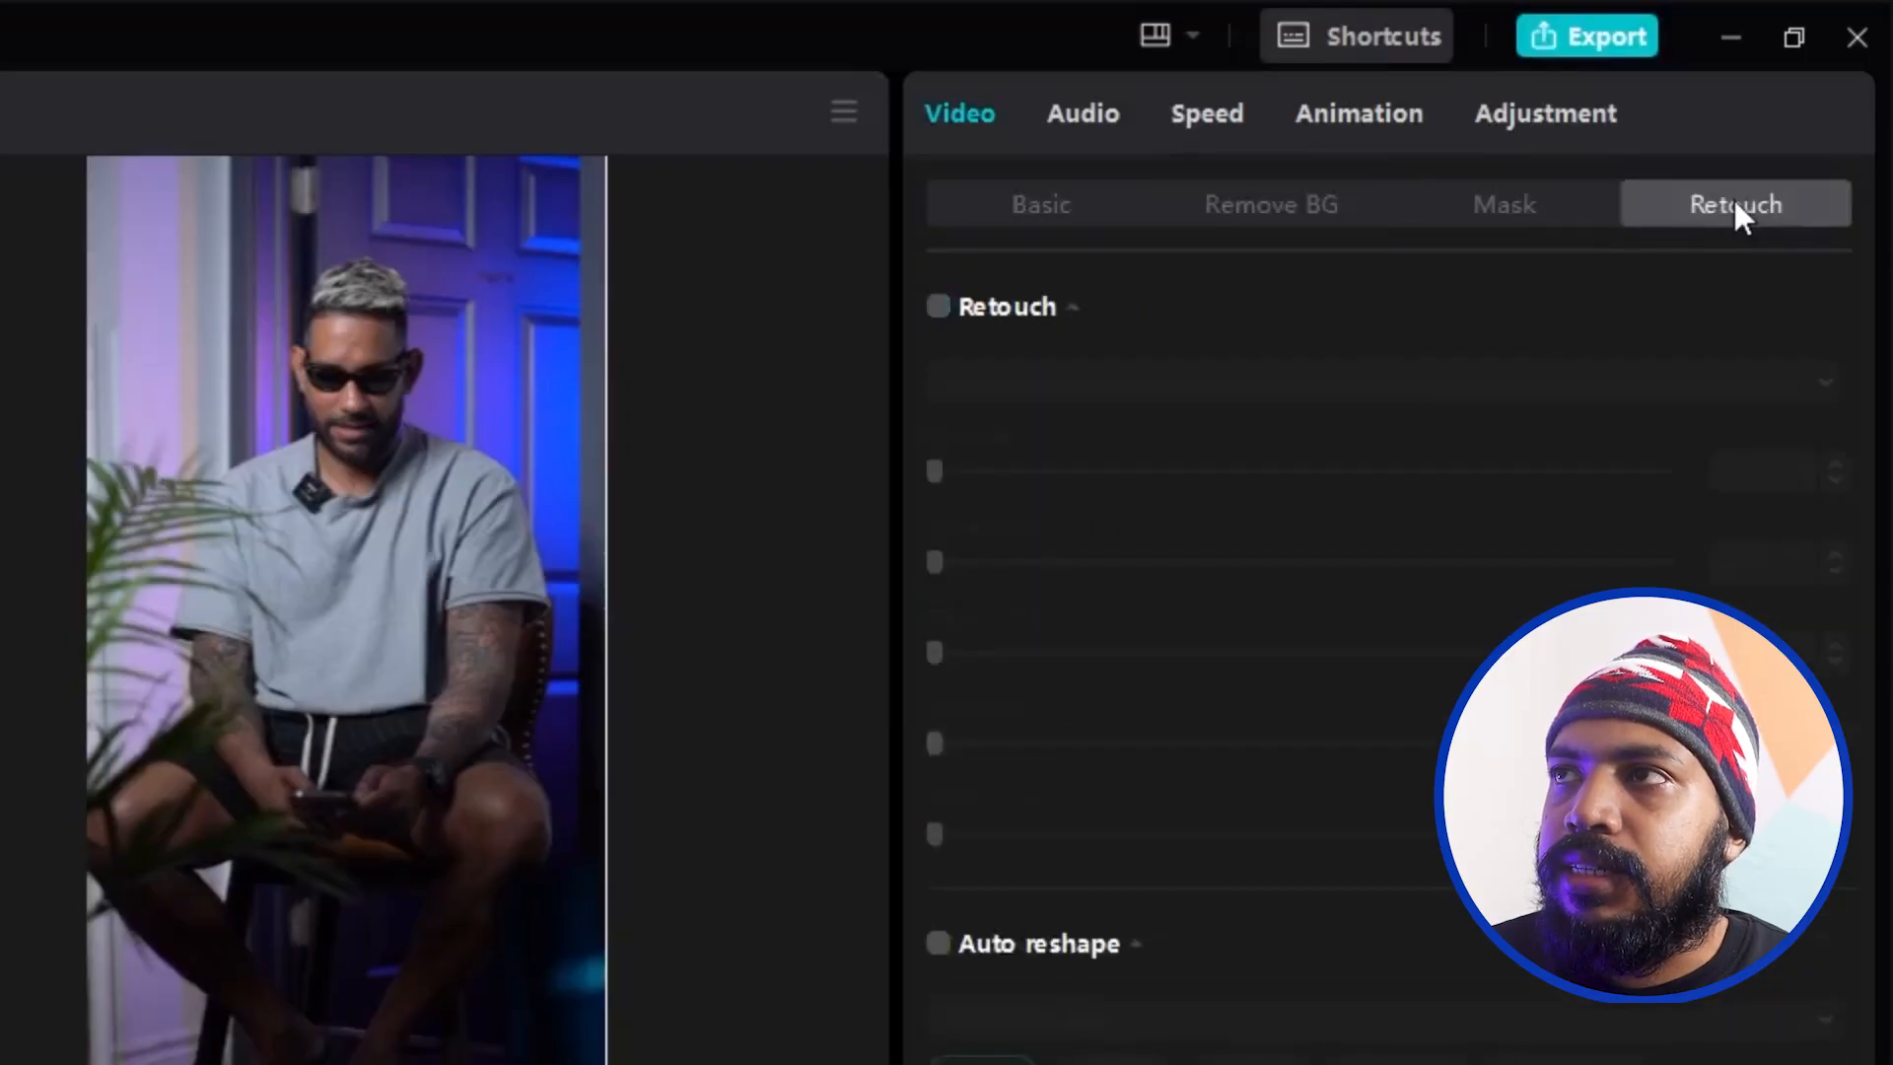
{"action": "left_click", "coordinate": [1012, 225]}
Review the selected clip's audio, standard and curve speed, animation and color adjustment options.
{"action": "left_click", "coordinate": [1083, 129]}
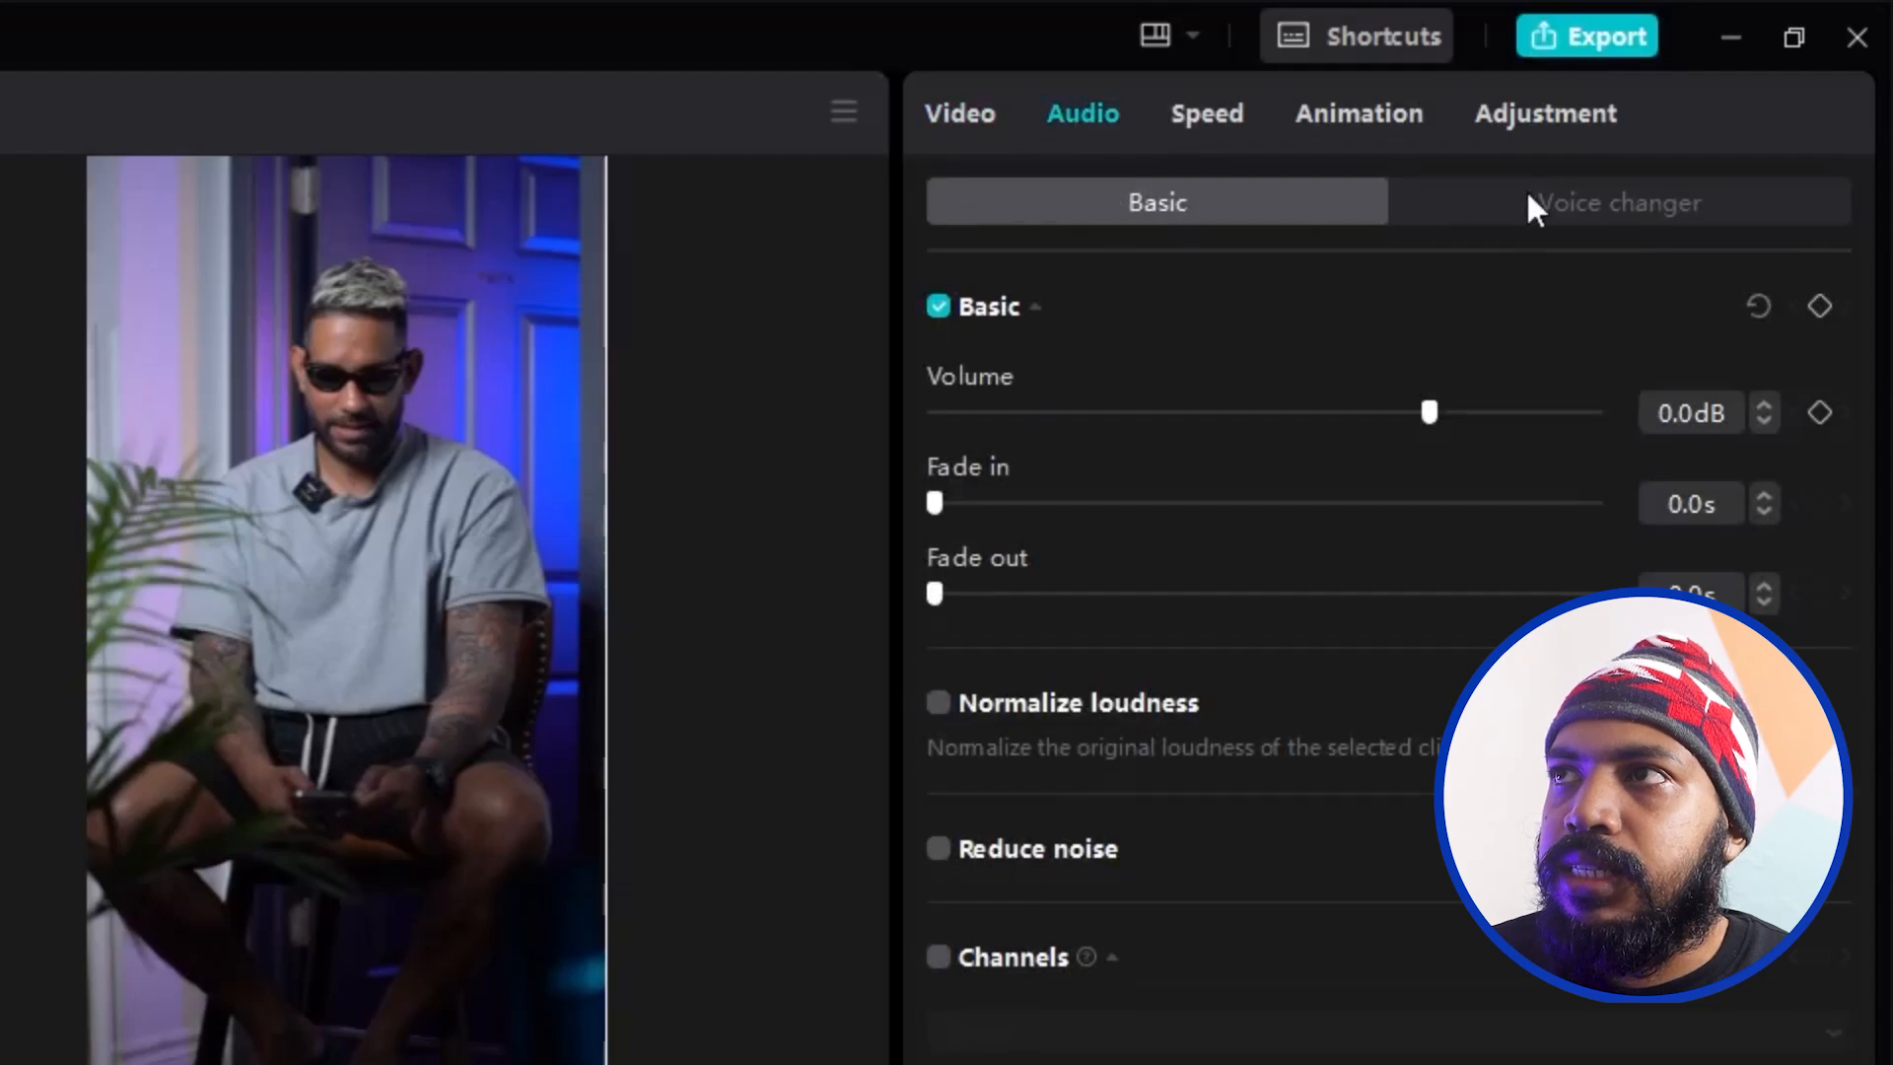
{"action": "left_click", "coordinate": [1214, 110]}
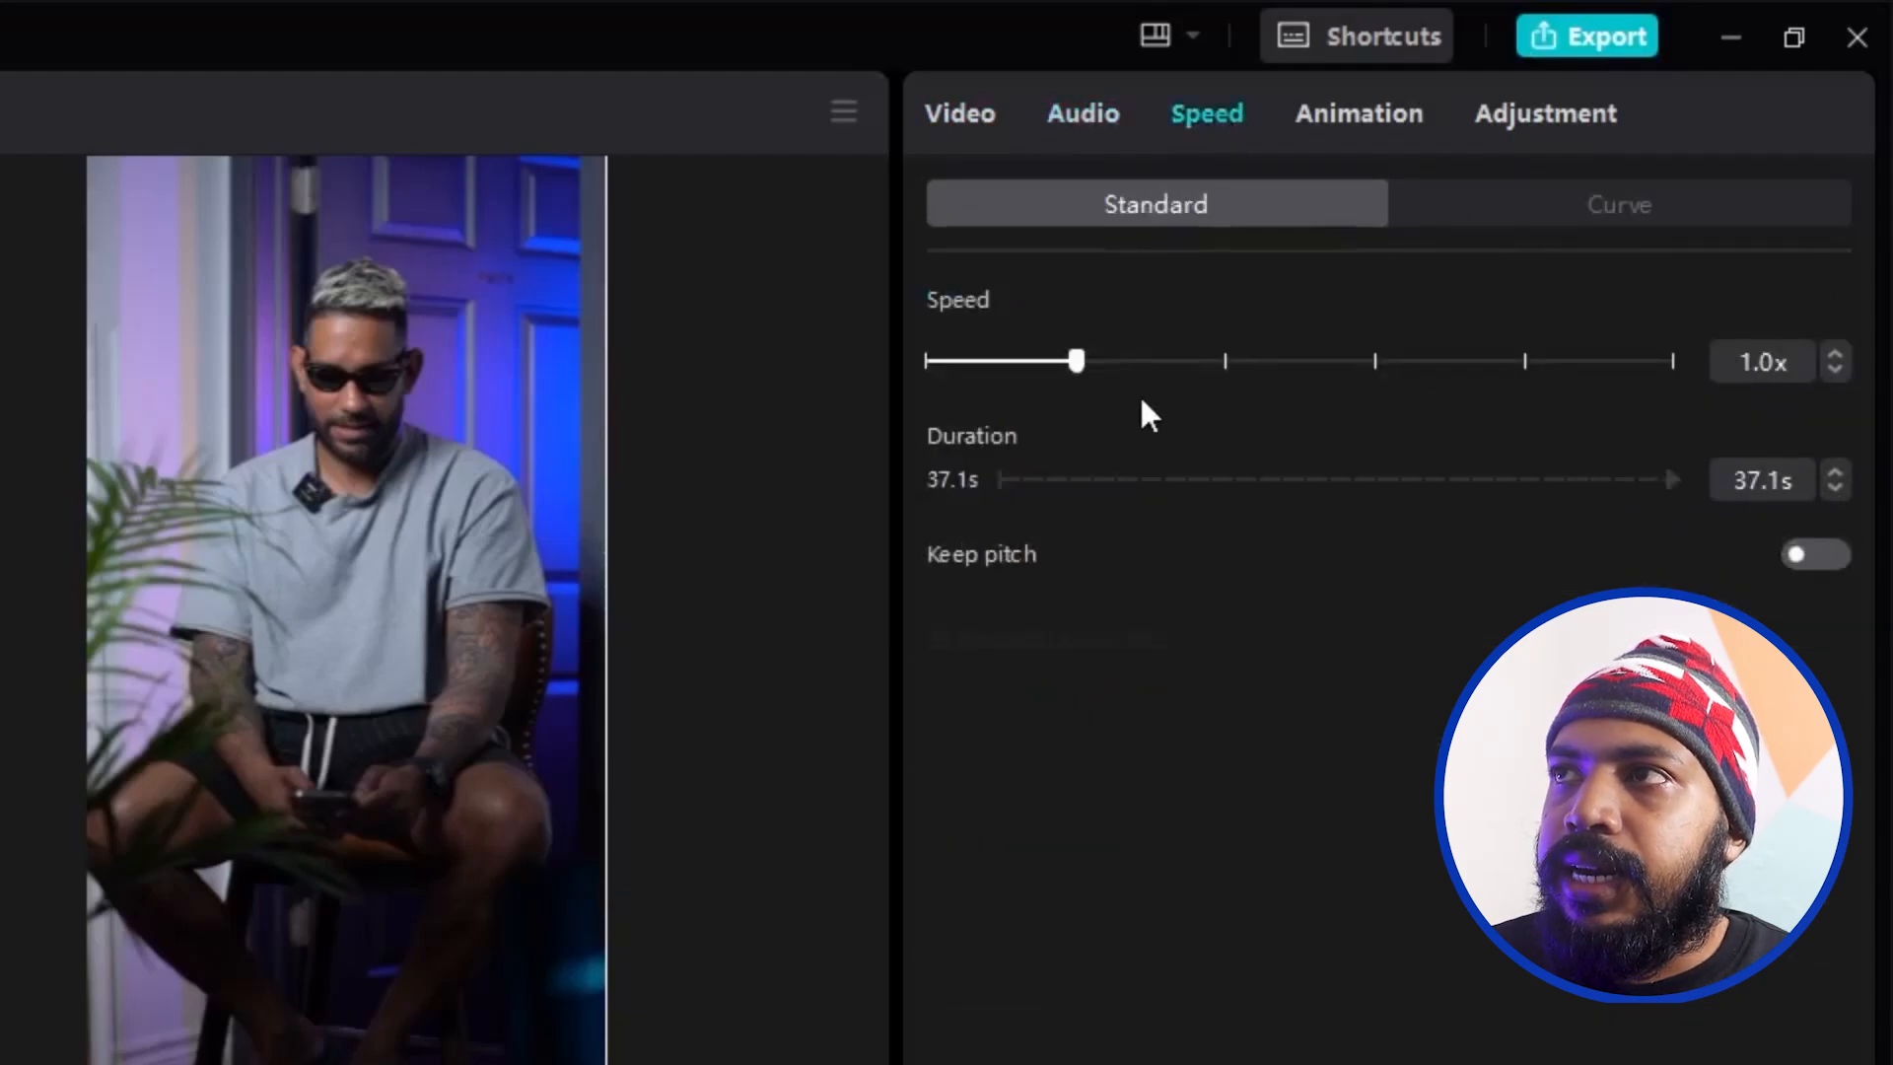
{"action": "left_click", "coordinate": [1552, 197]}
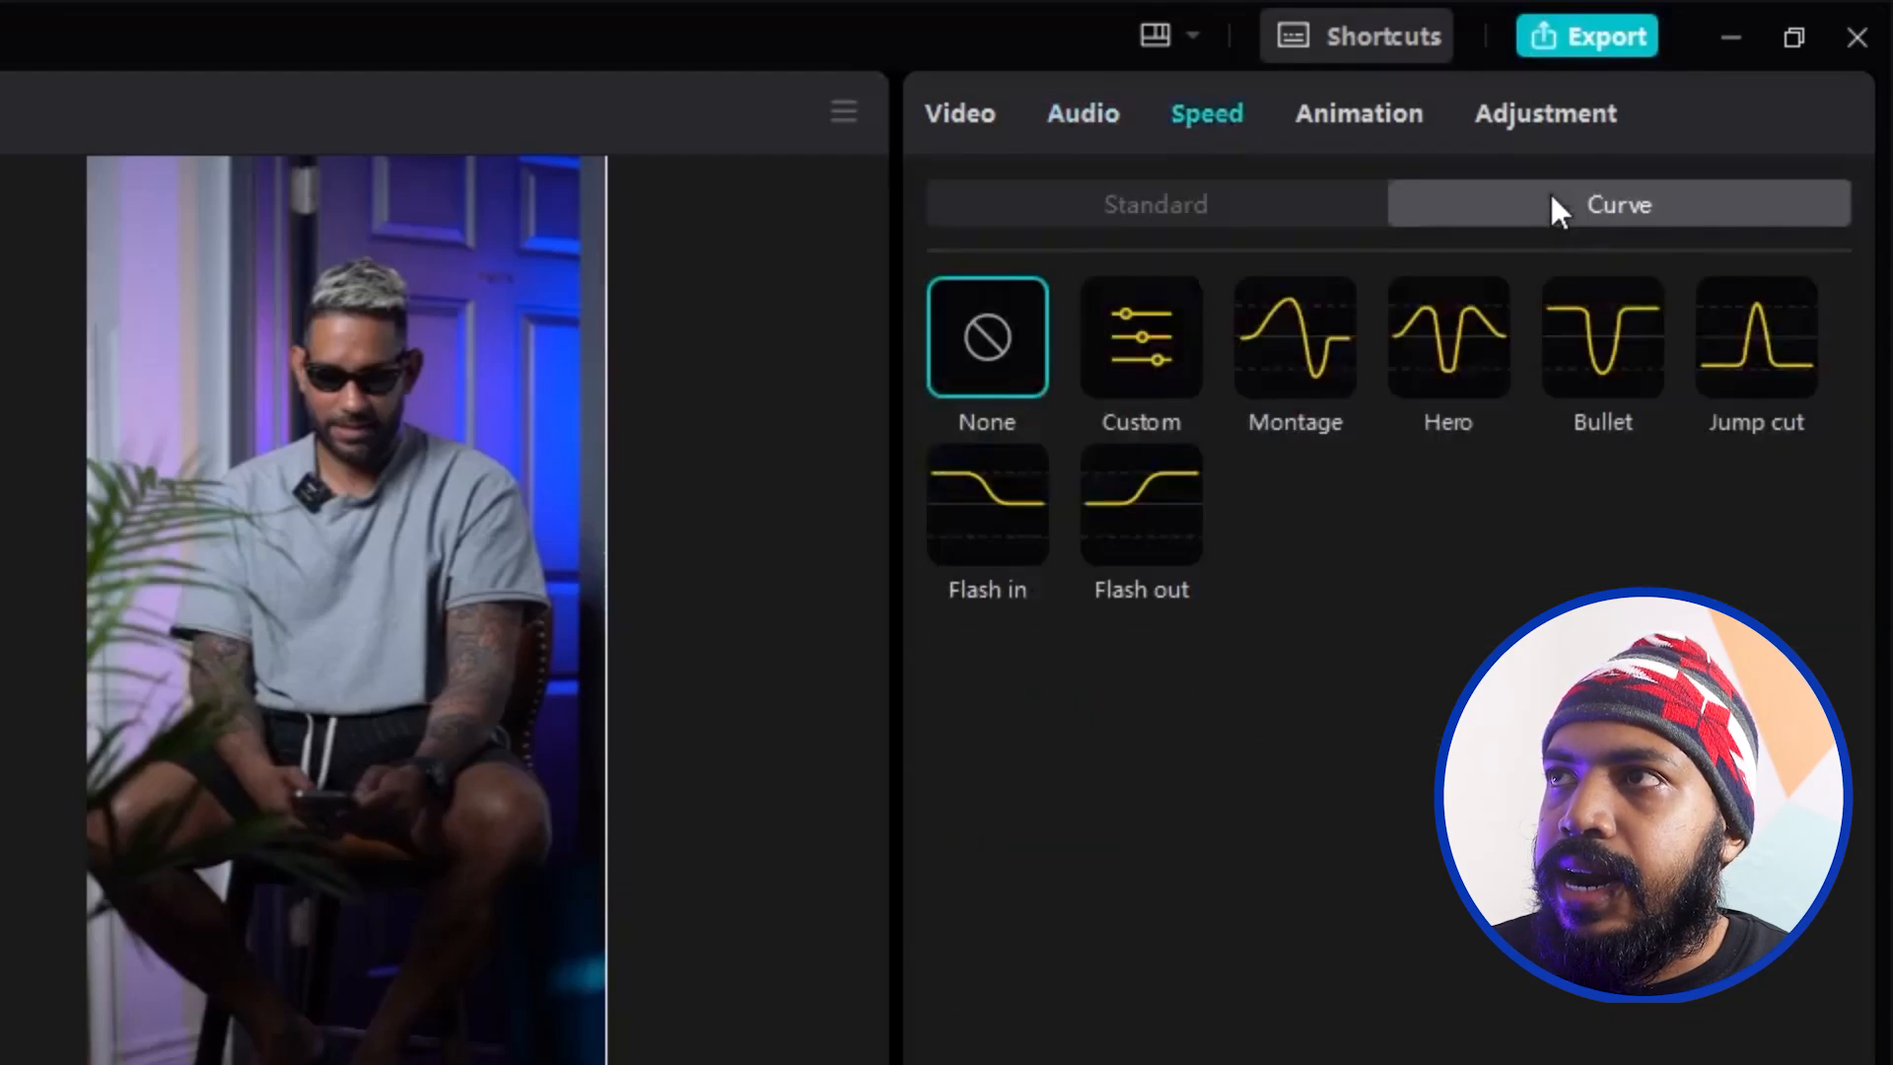
{"action": "left_click", "coordinate": [1229, 202]}
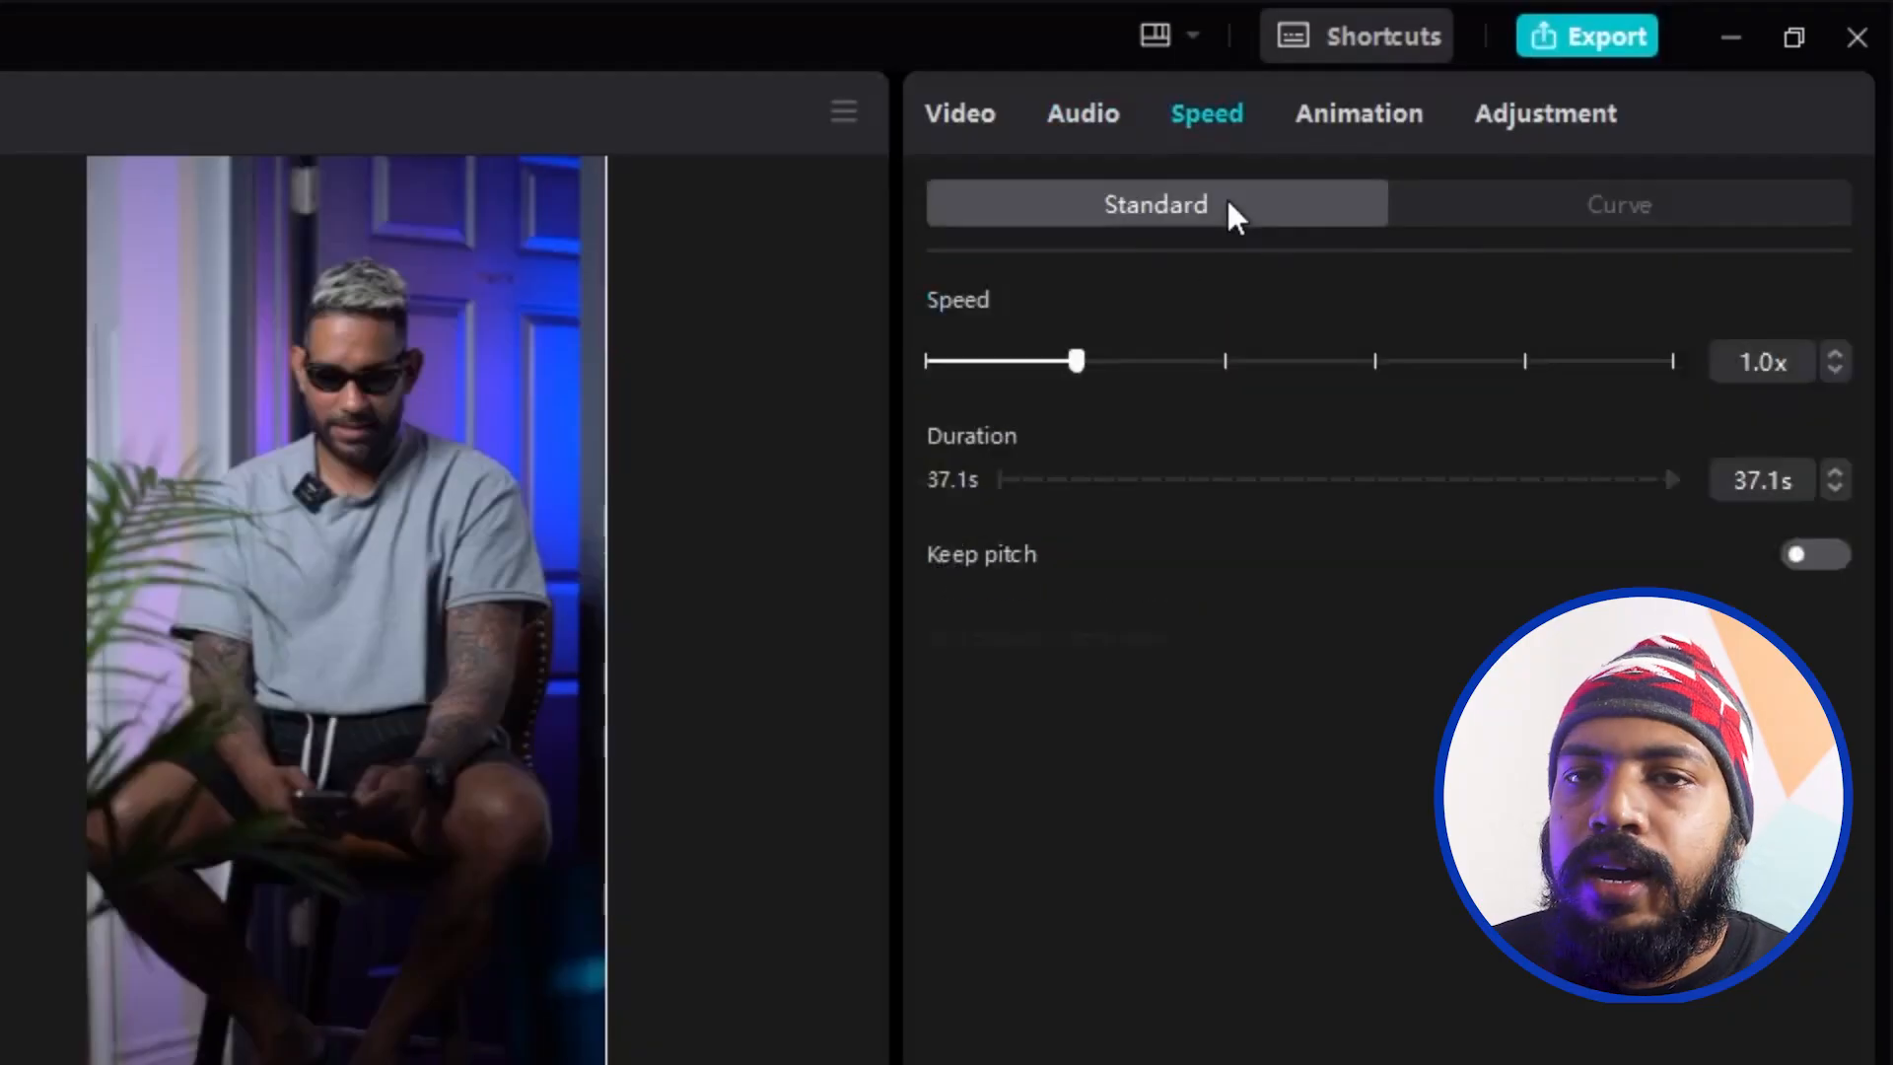
{"action": "left_click", "coordinate": [1398, 114]}
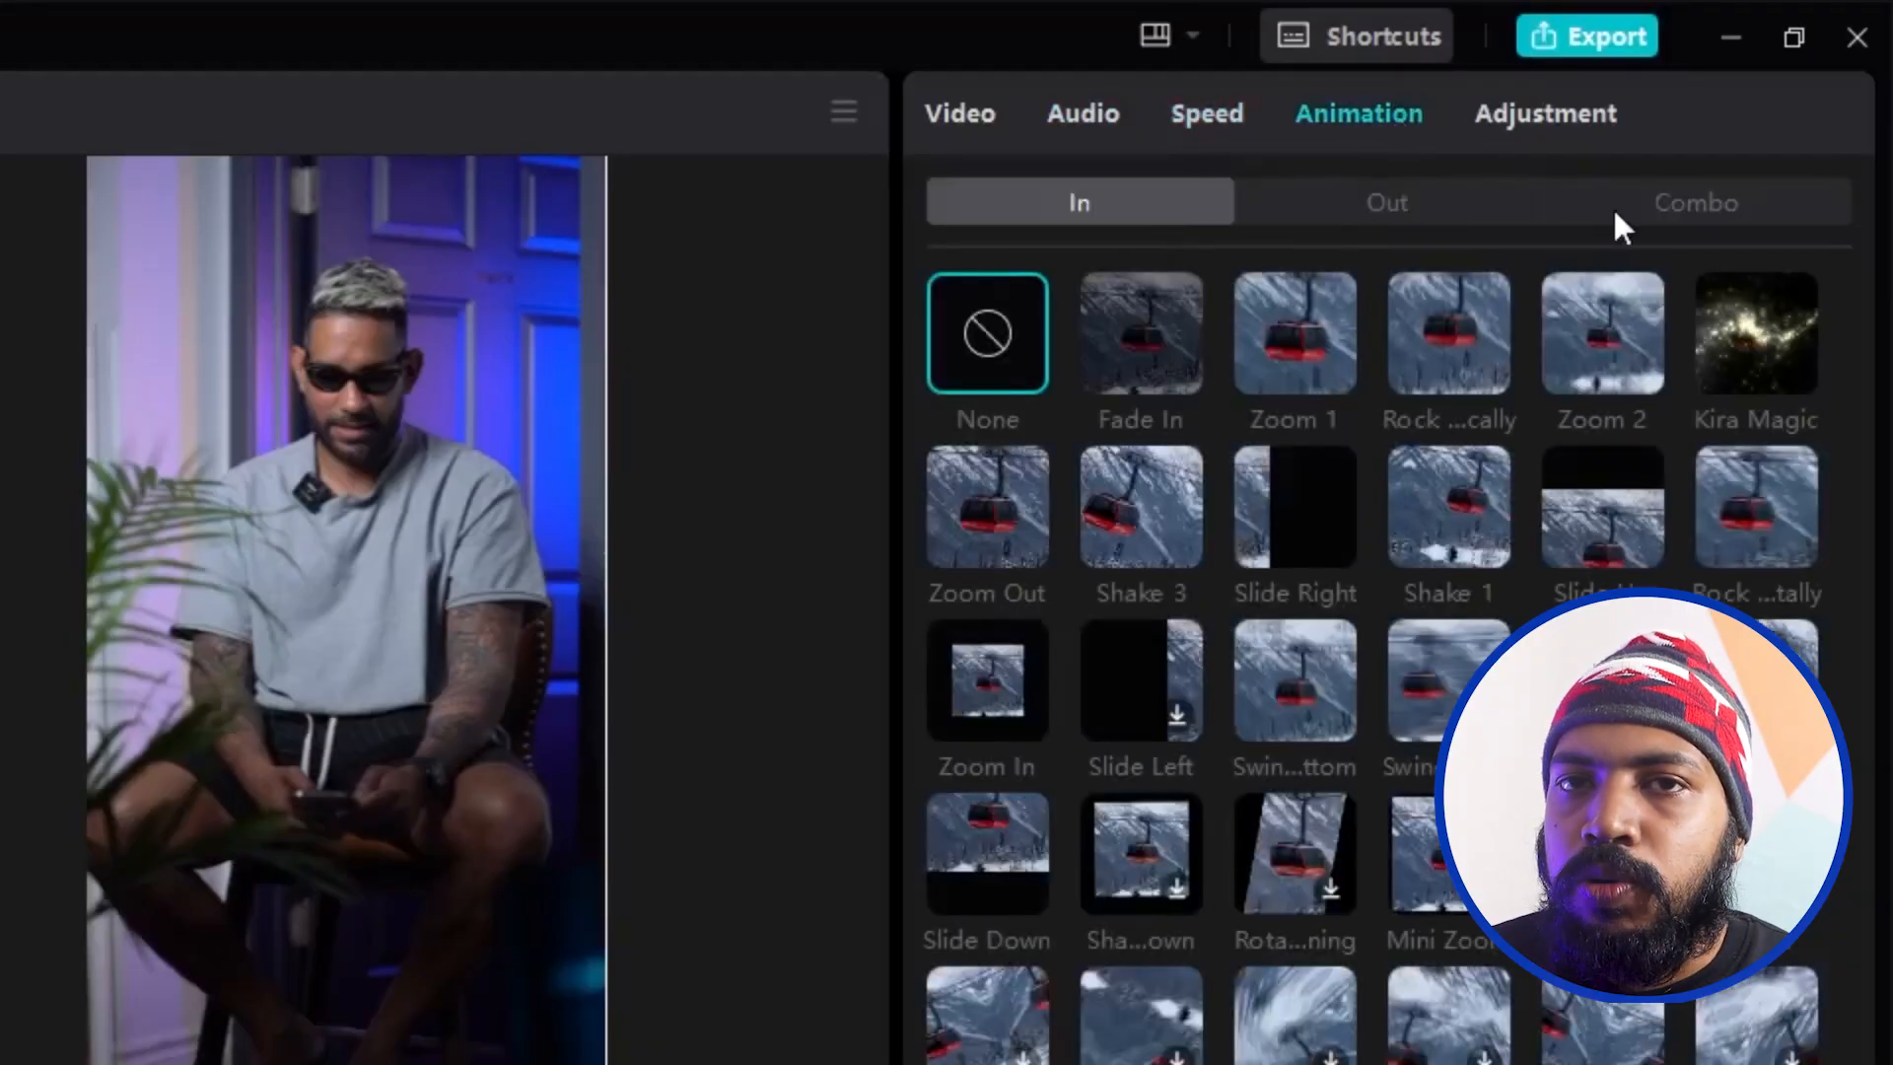
{"action": "left_click", "coordinate": [1506, 112]}
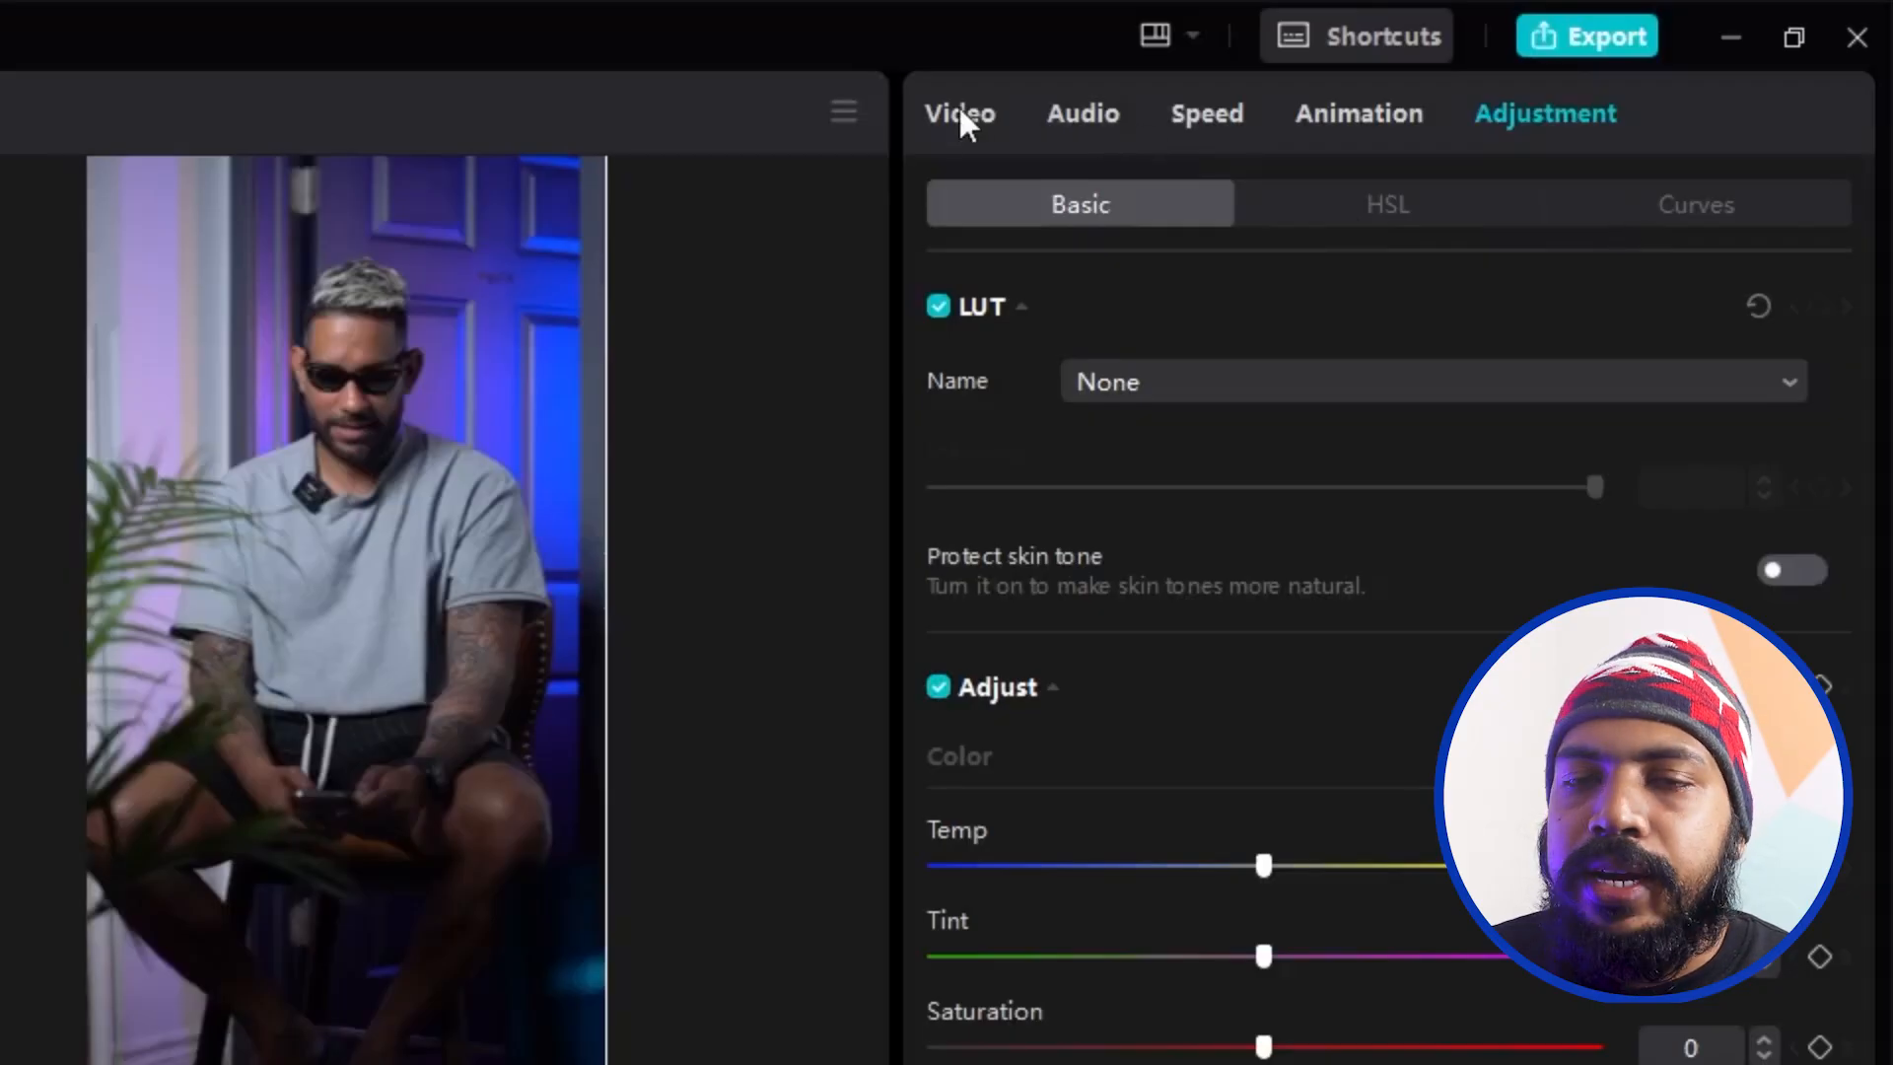
{"action": "left_click", "coordinate": [1069, 118]}
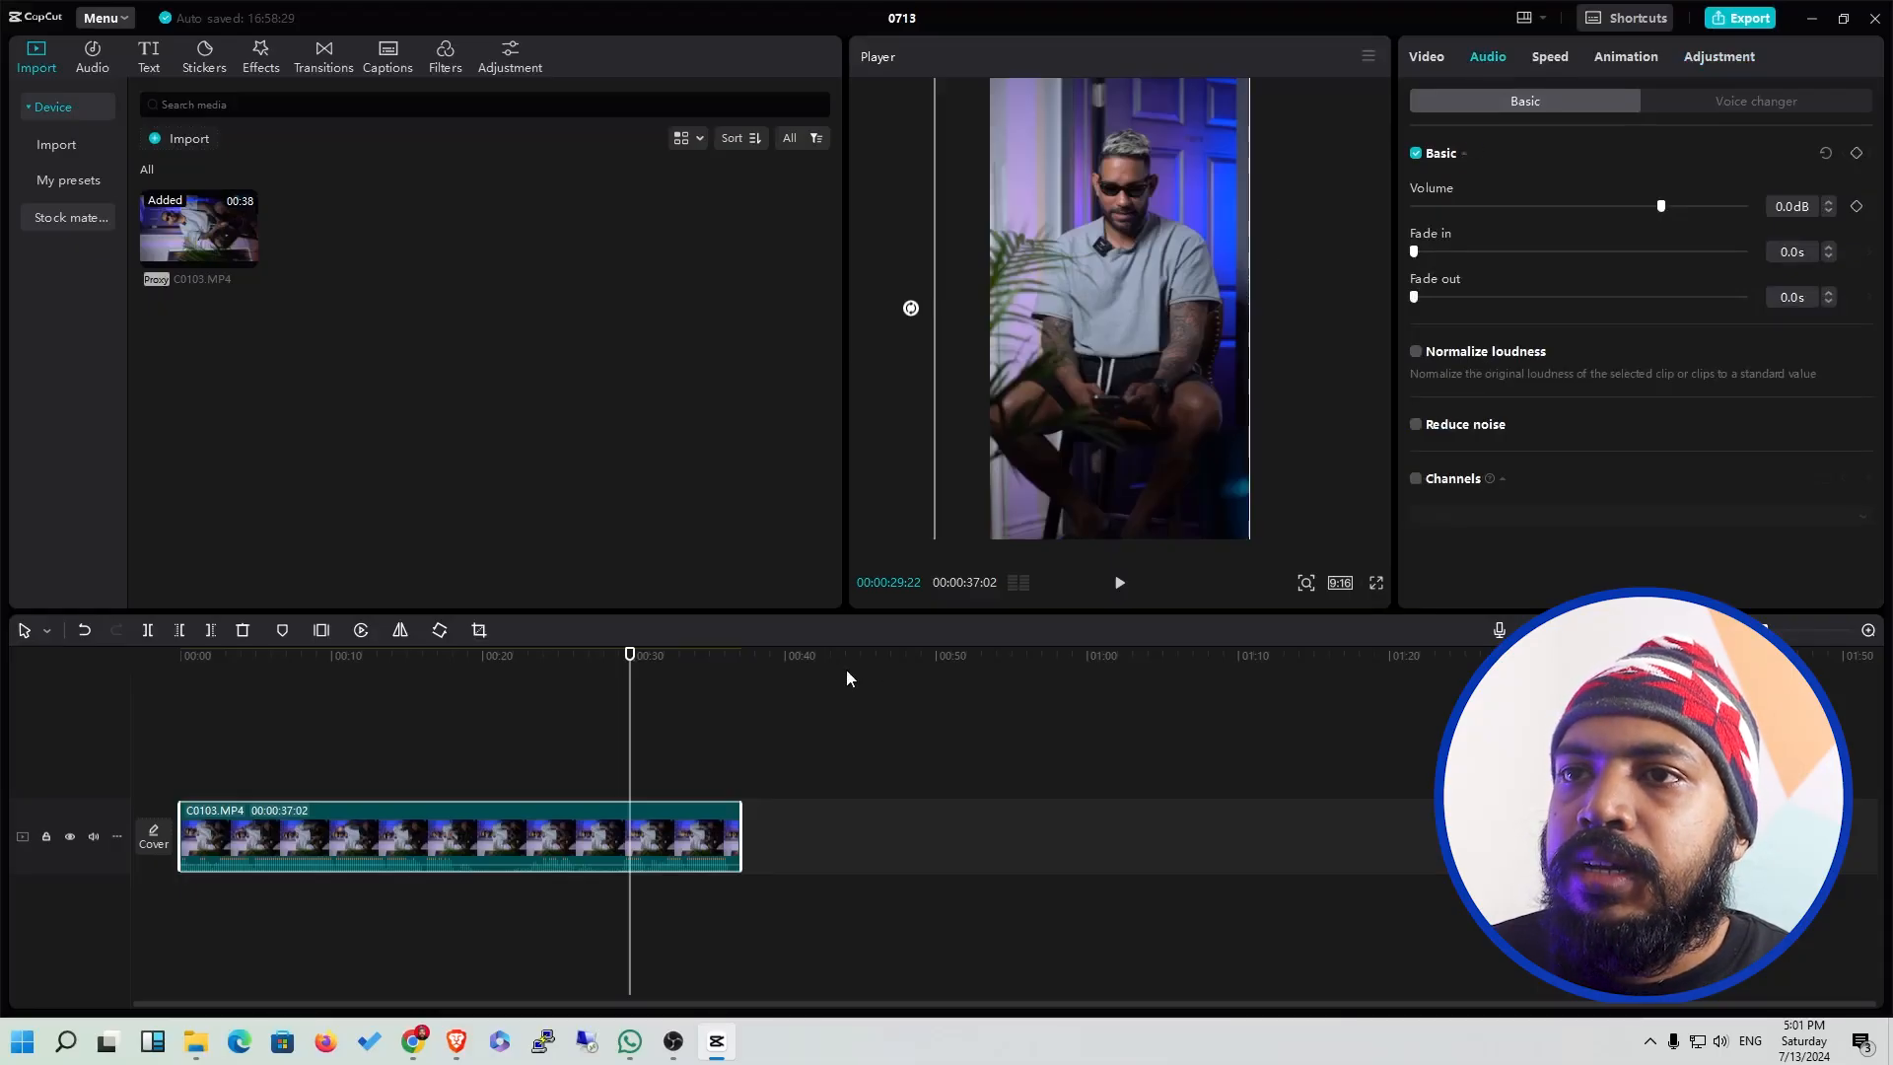
Turn on Reduce noise for the C0103 clip's audio and play the clip to check the sound.
{"action": "left_click", "coordinate": [562, 717]}
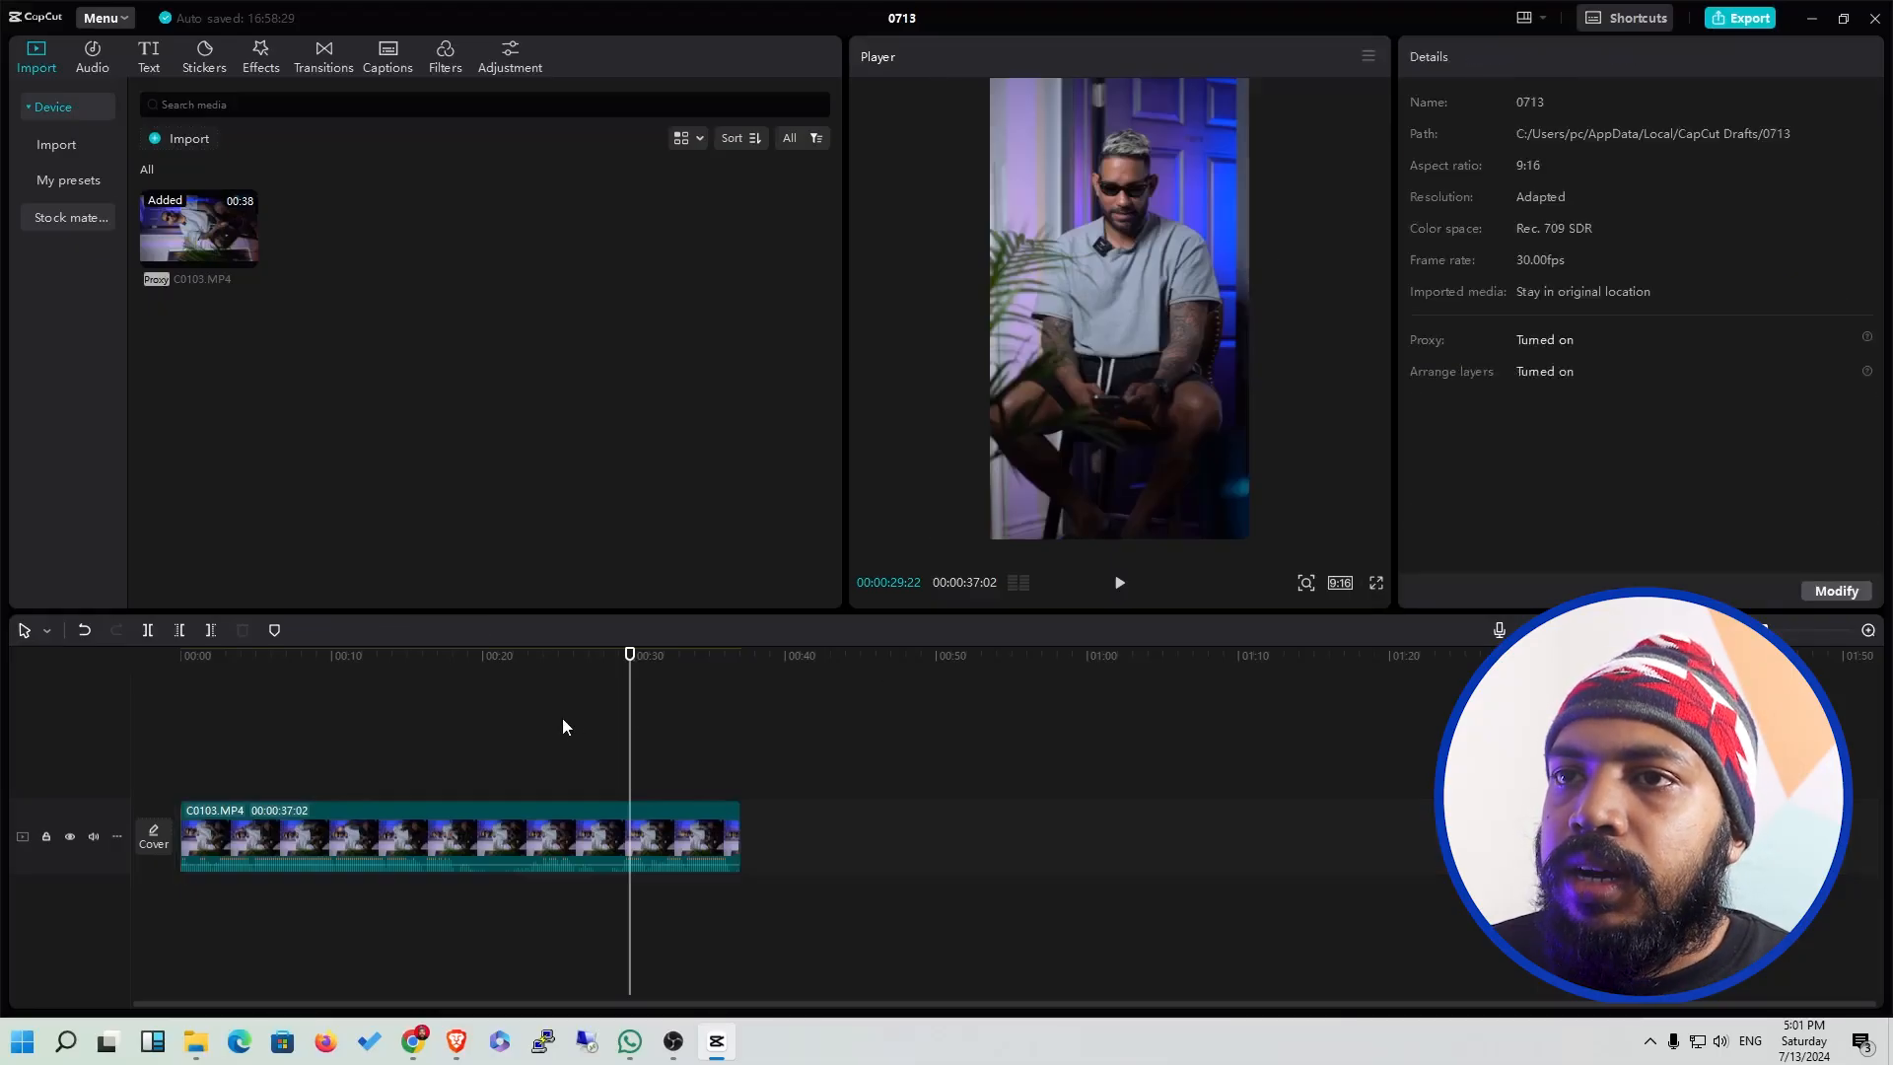
{"action": "left_click", "coordinate": [546, 842]}
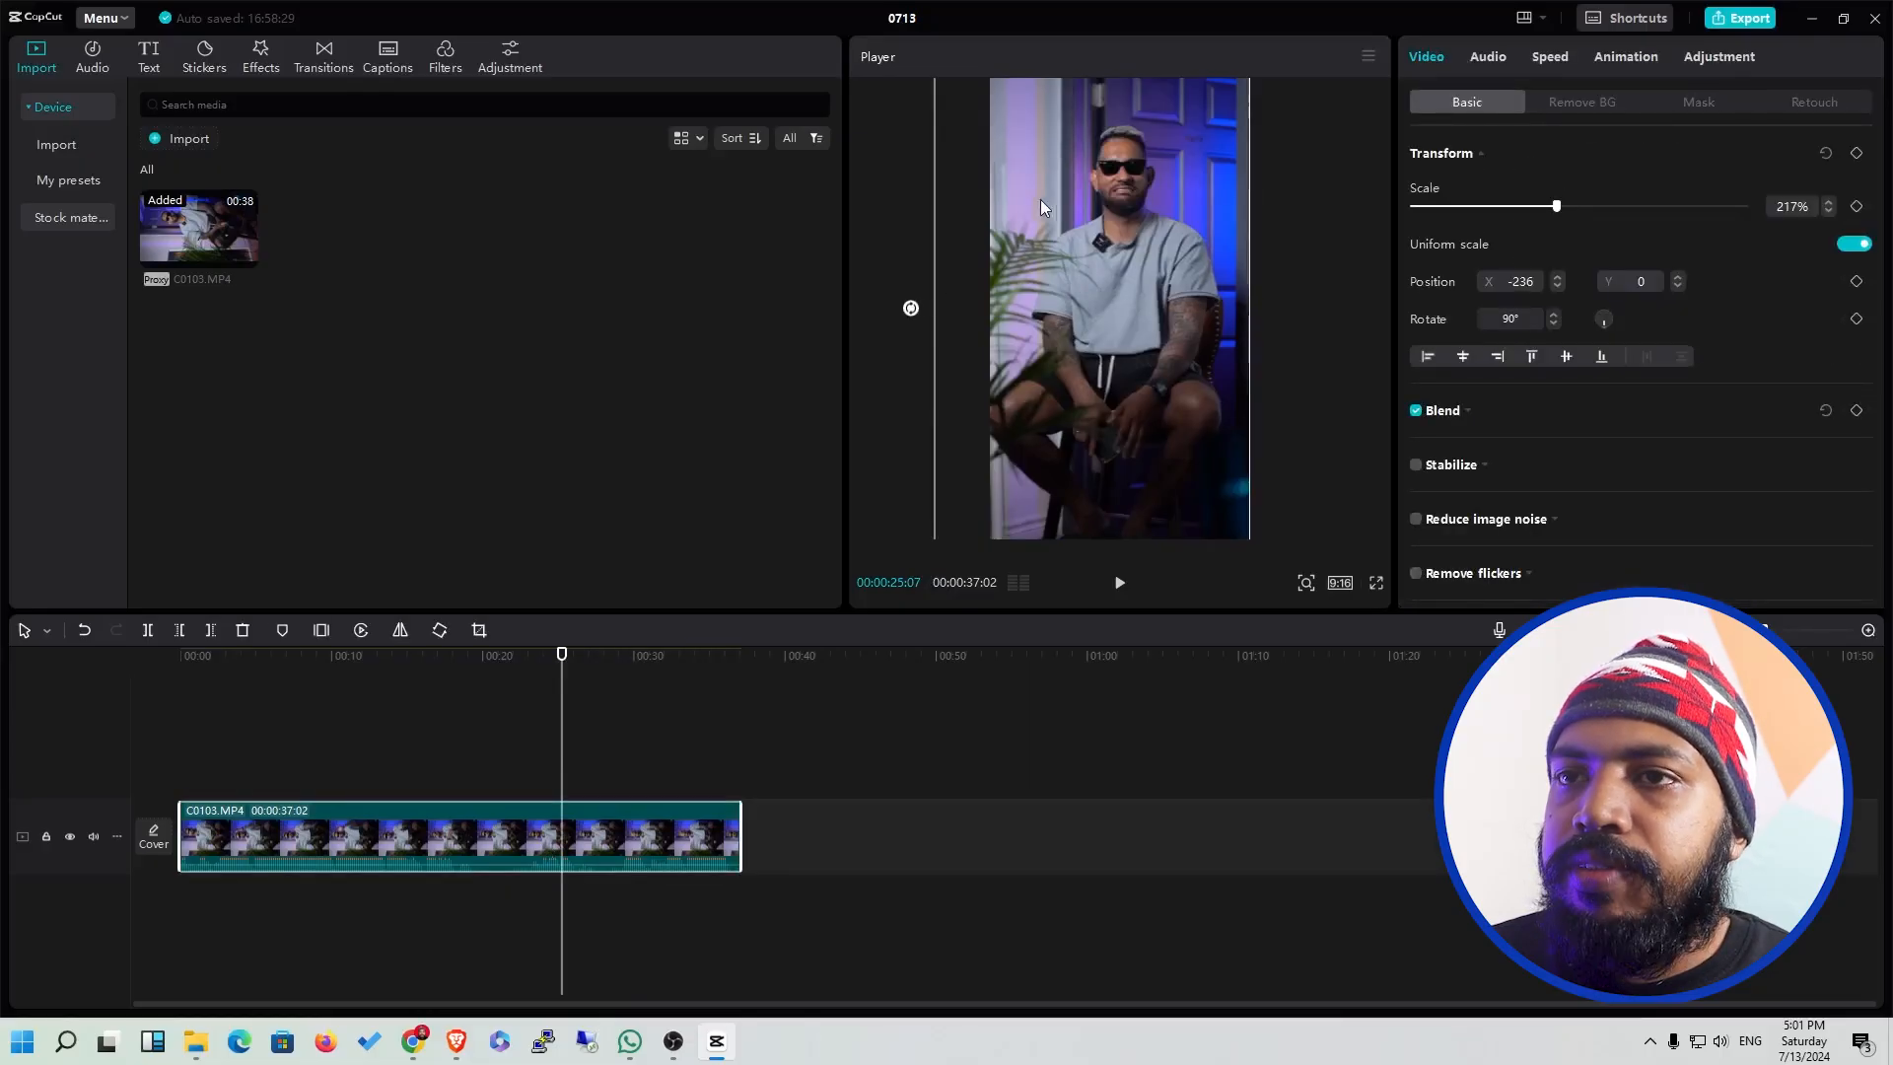
{"action": "left_click", "coordinate": [1488, 57]}
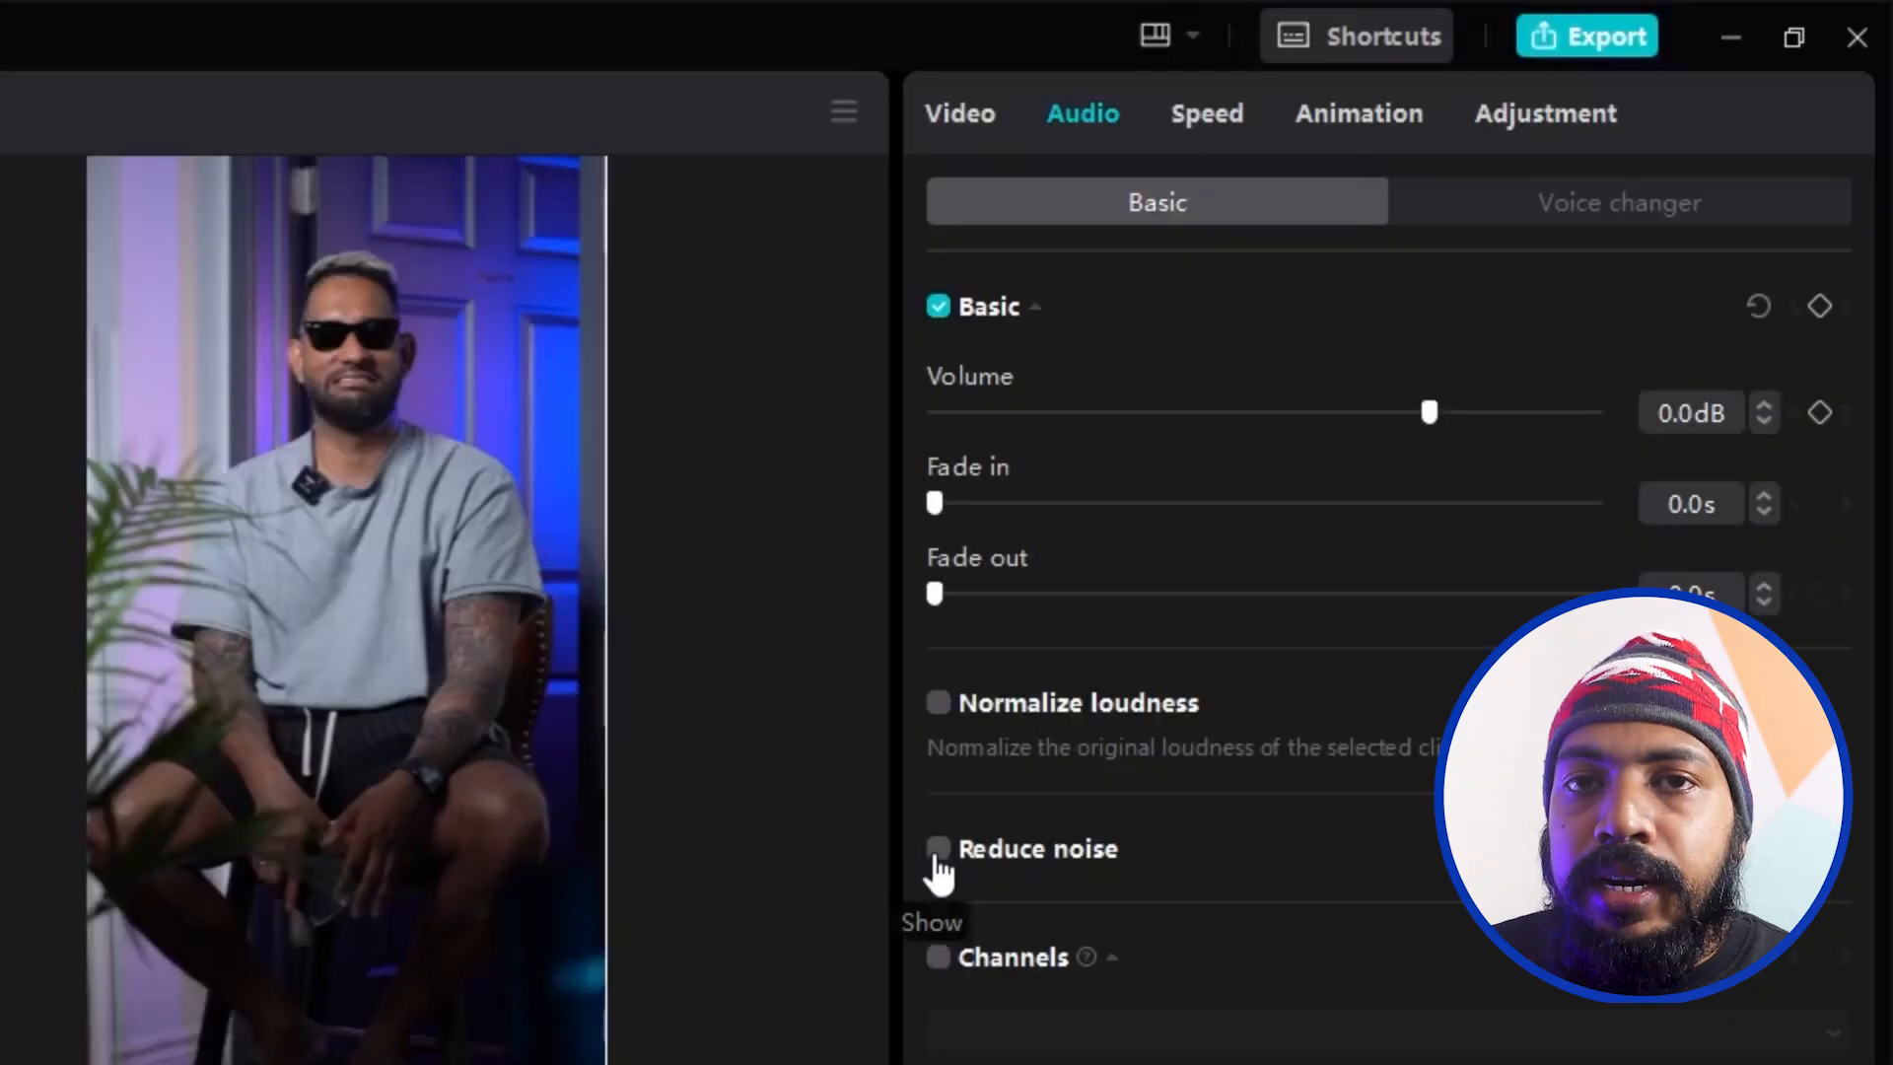
{"action": "left_click", "coordinate": [938, 849]}
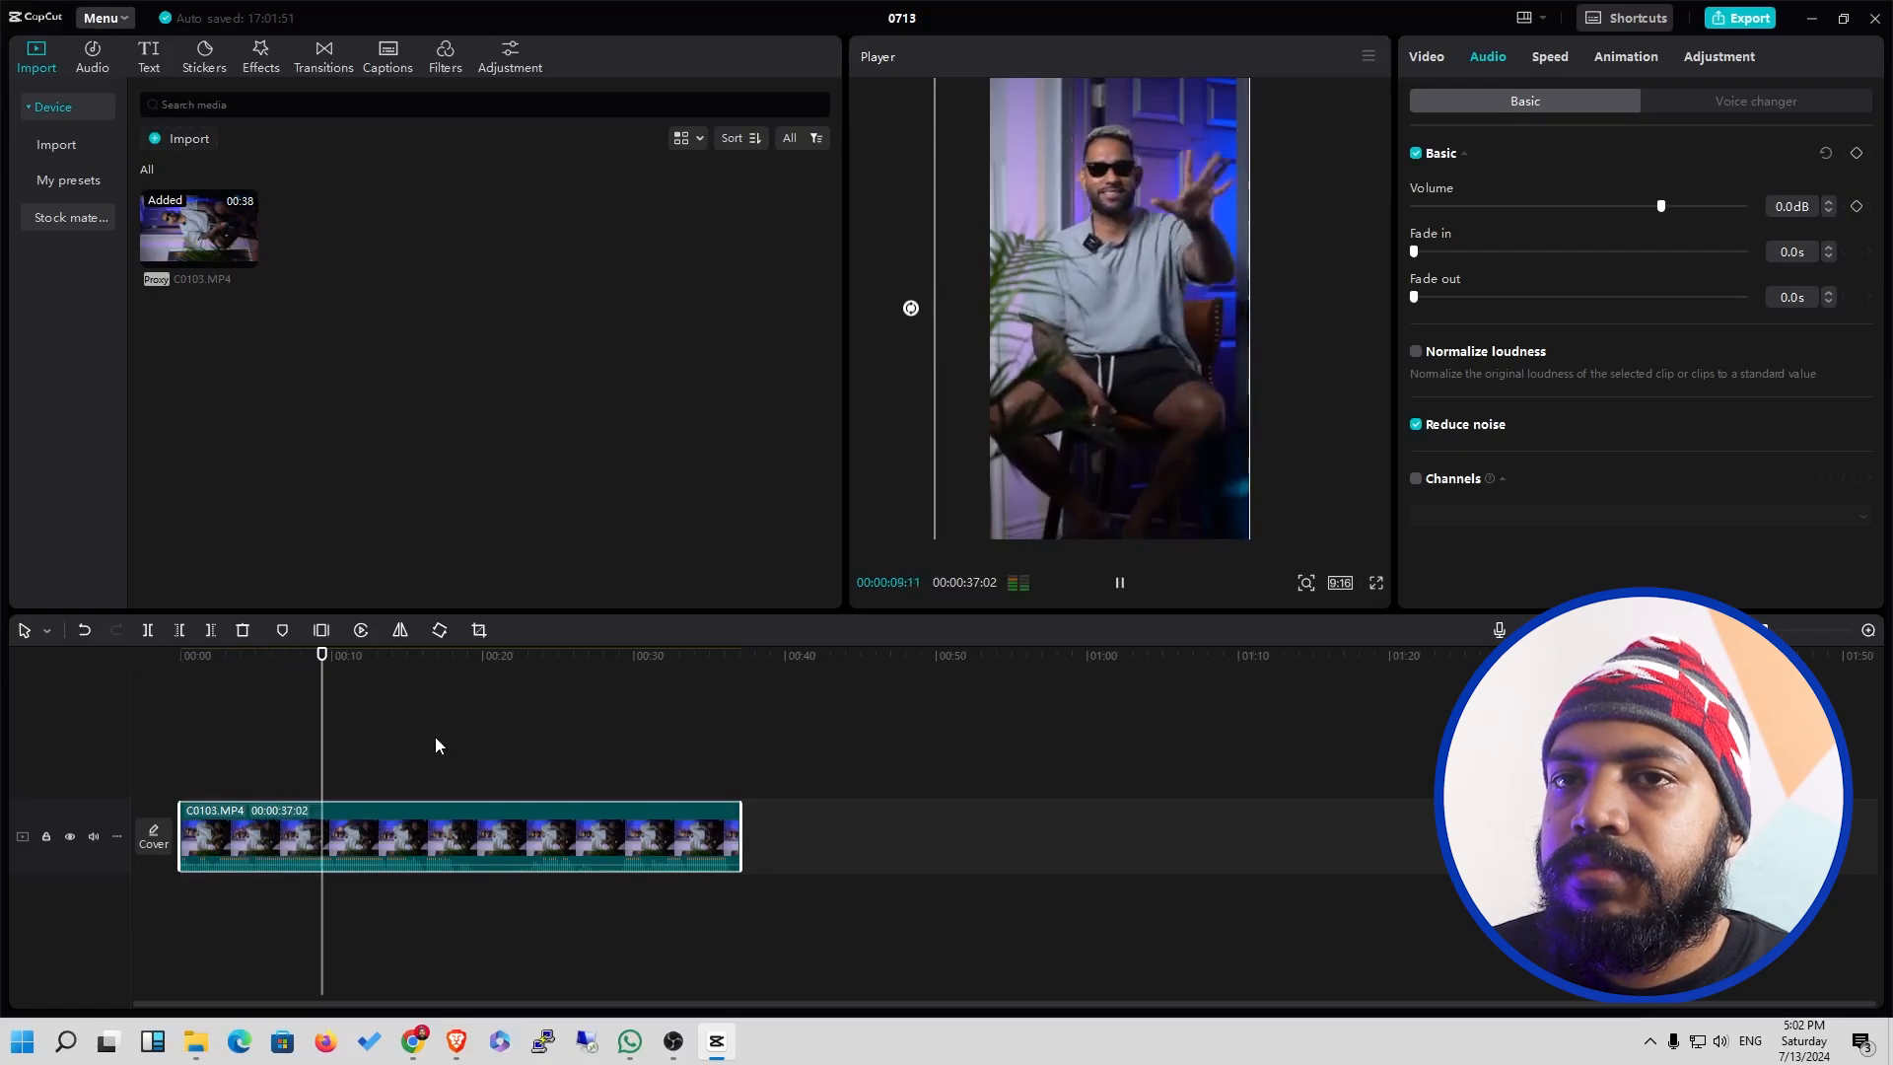
{"action": "key", "text": "space"}
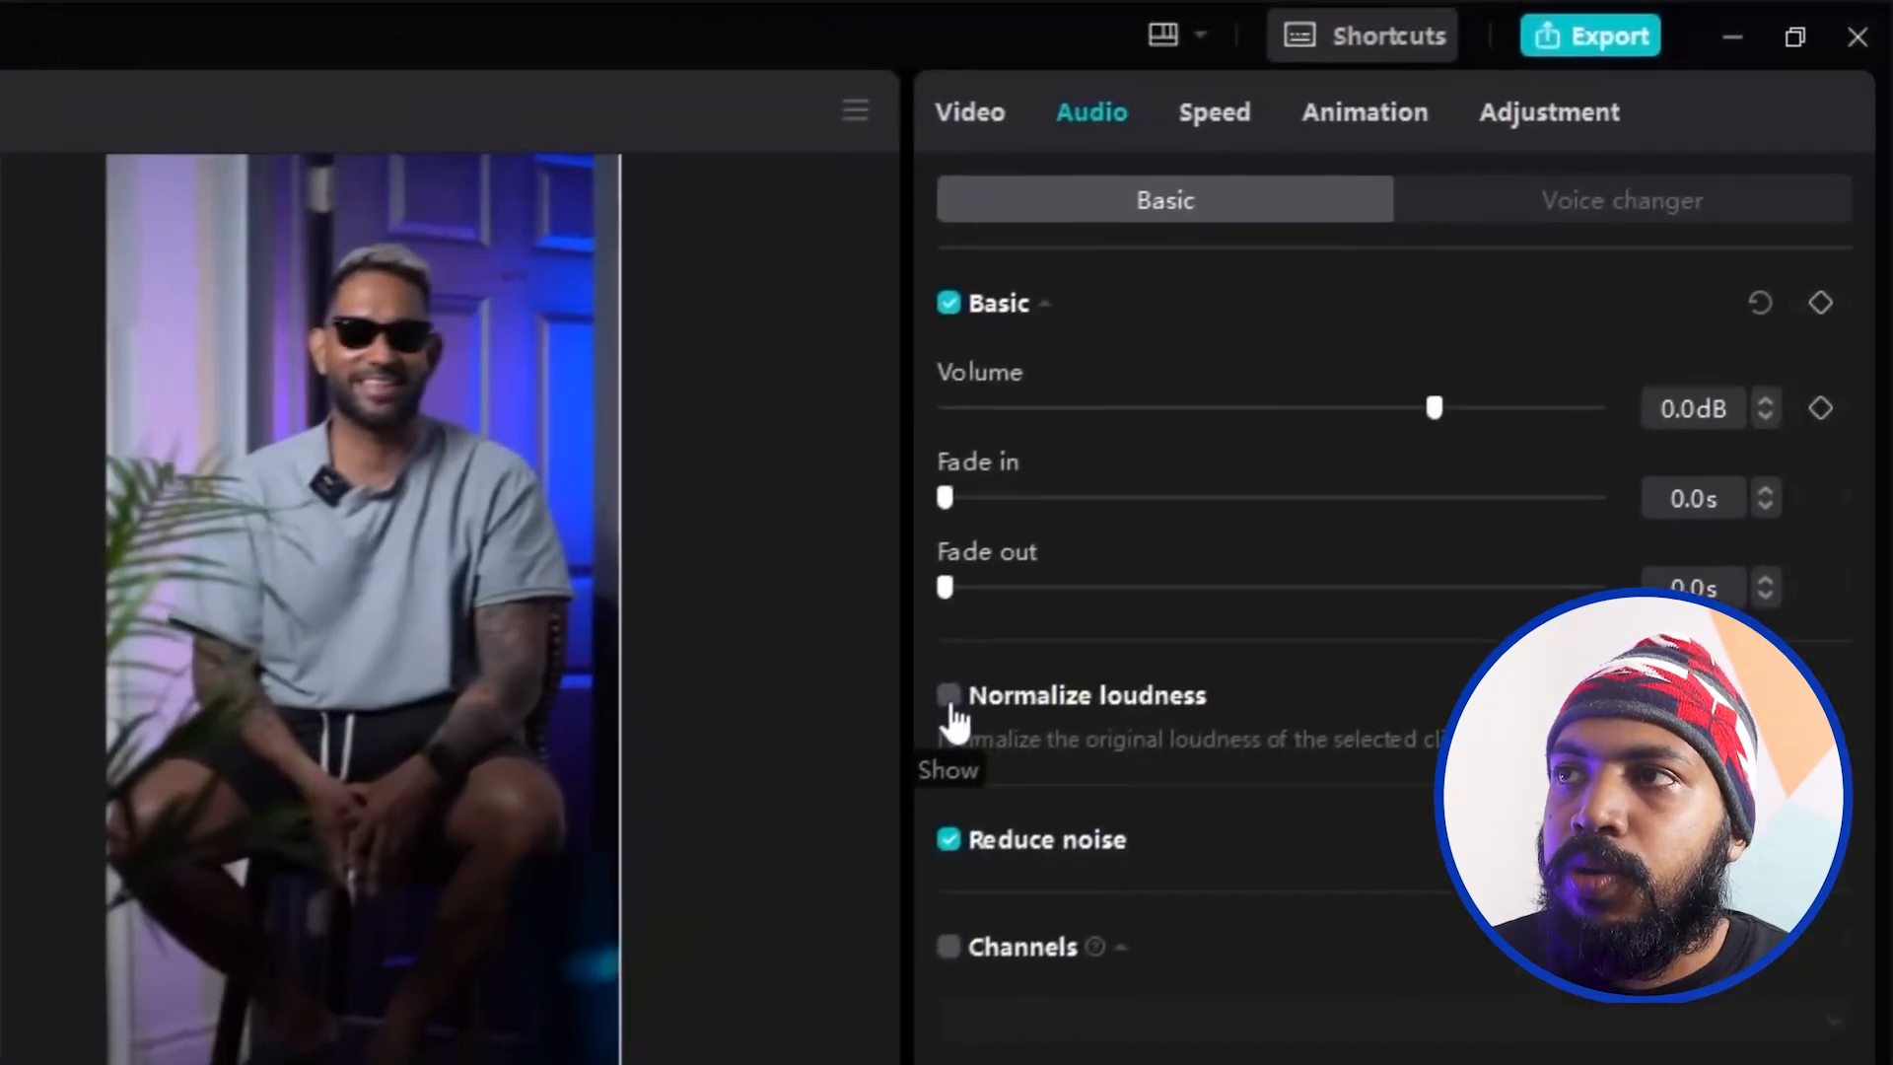
Turn on Normalize loudness for the C0103 clip and play it back to hear the result.
{"action": "left_click", "coordinate": [1033, 639]}
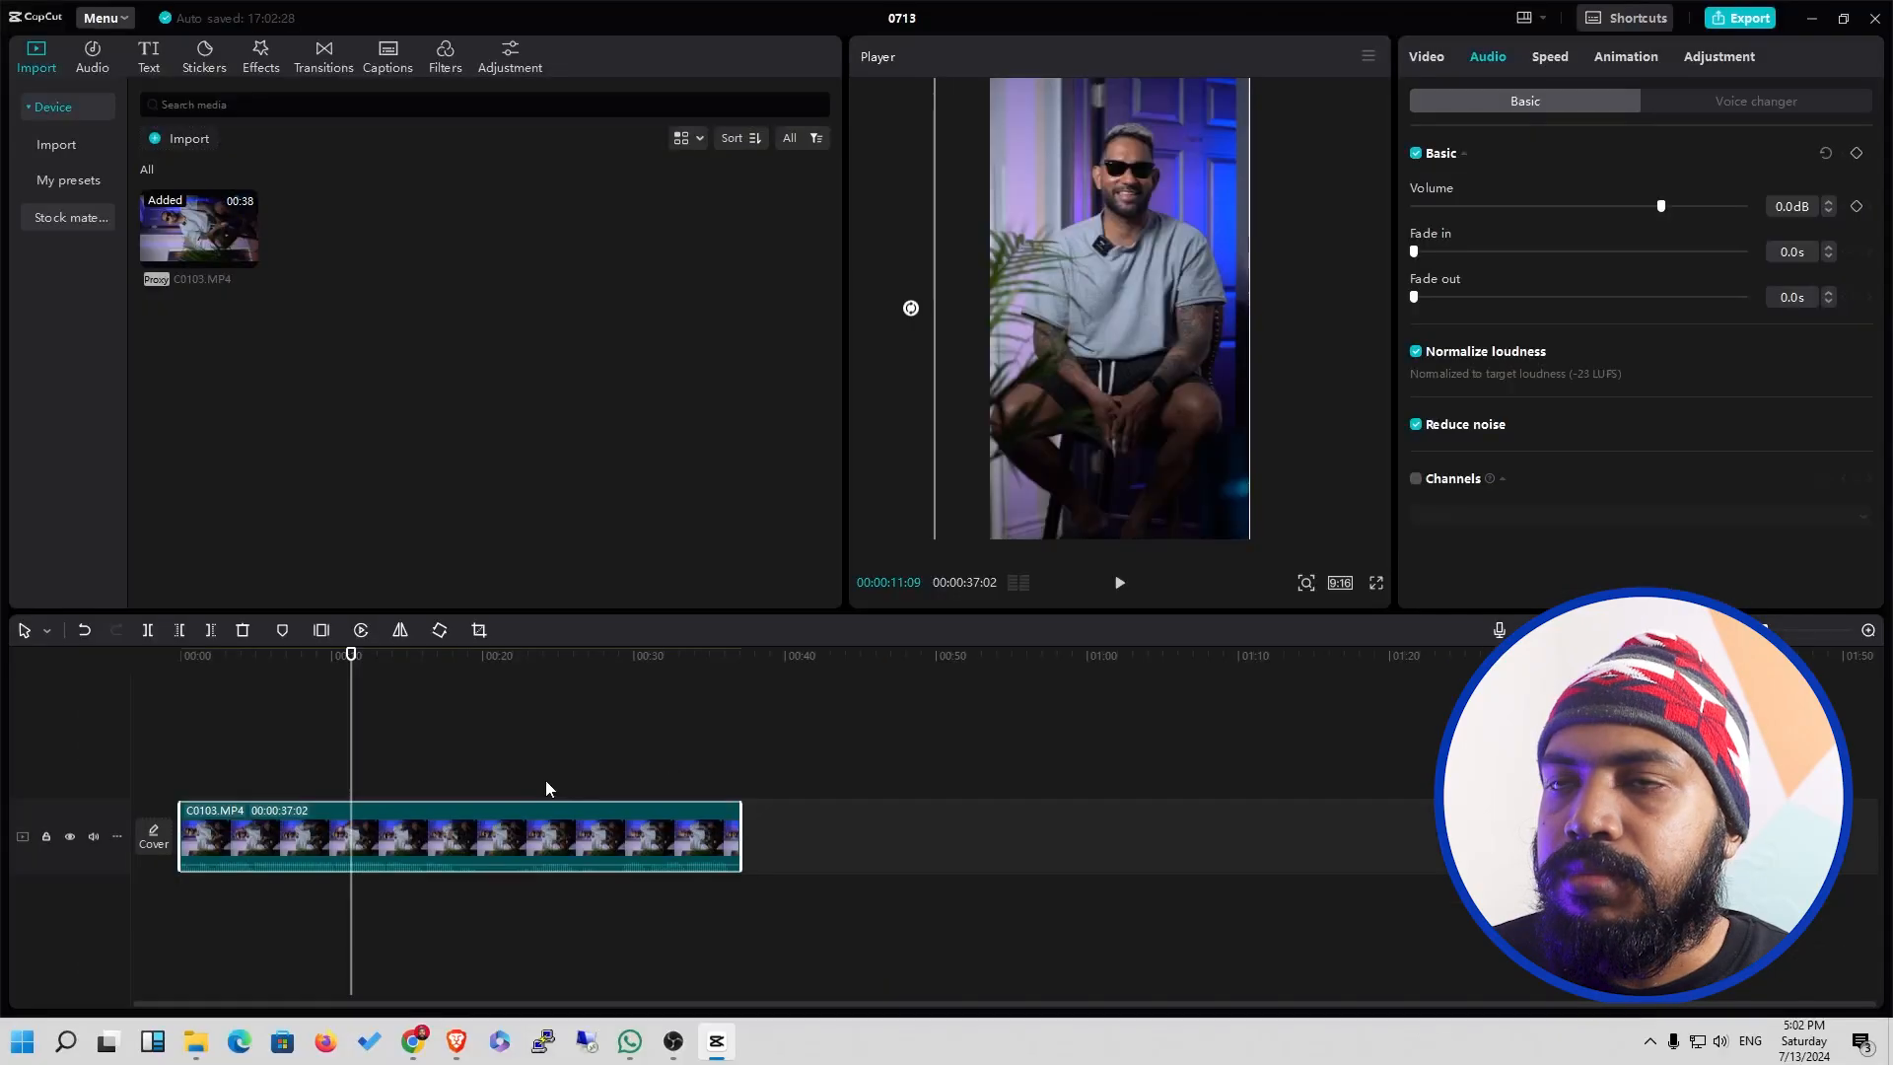
{"action": "key", "text": "space"}
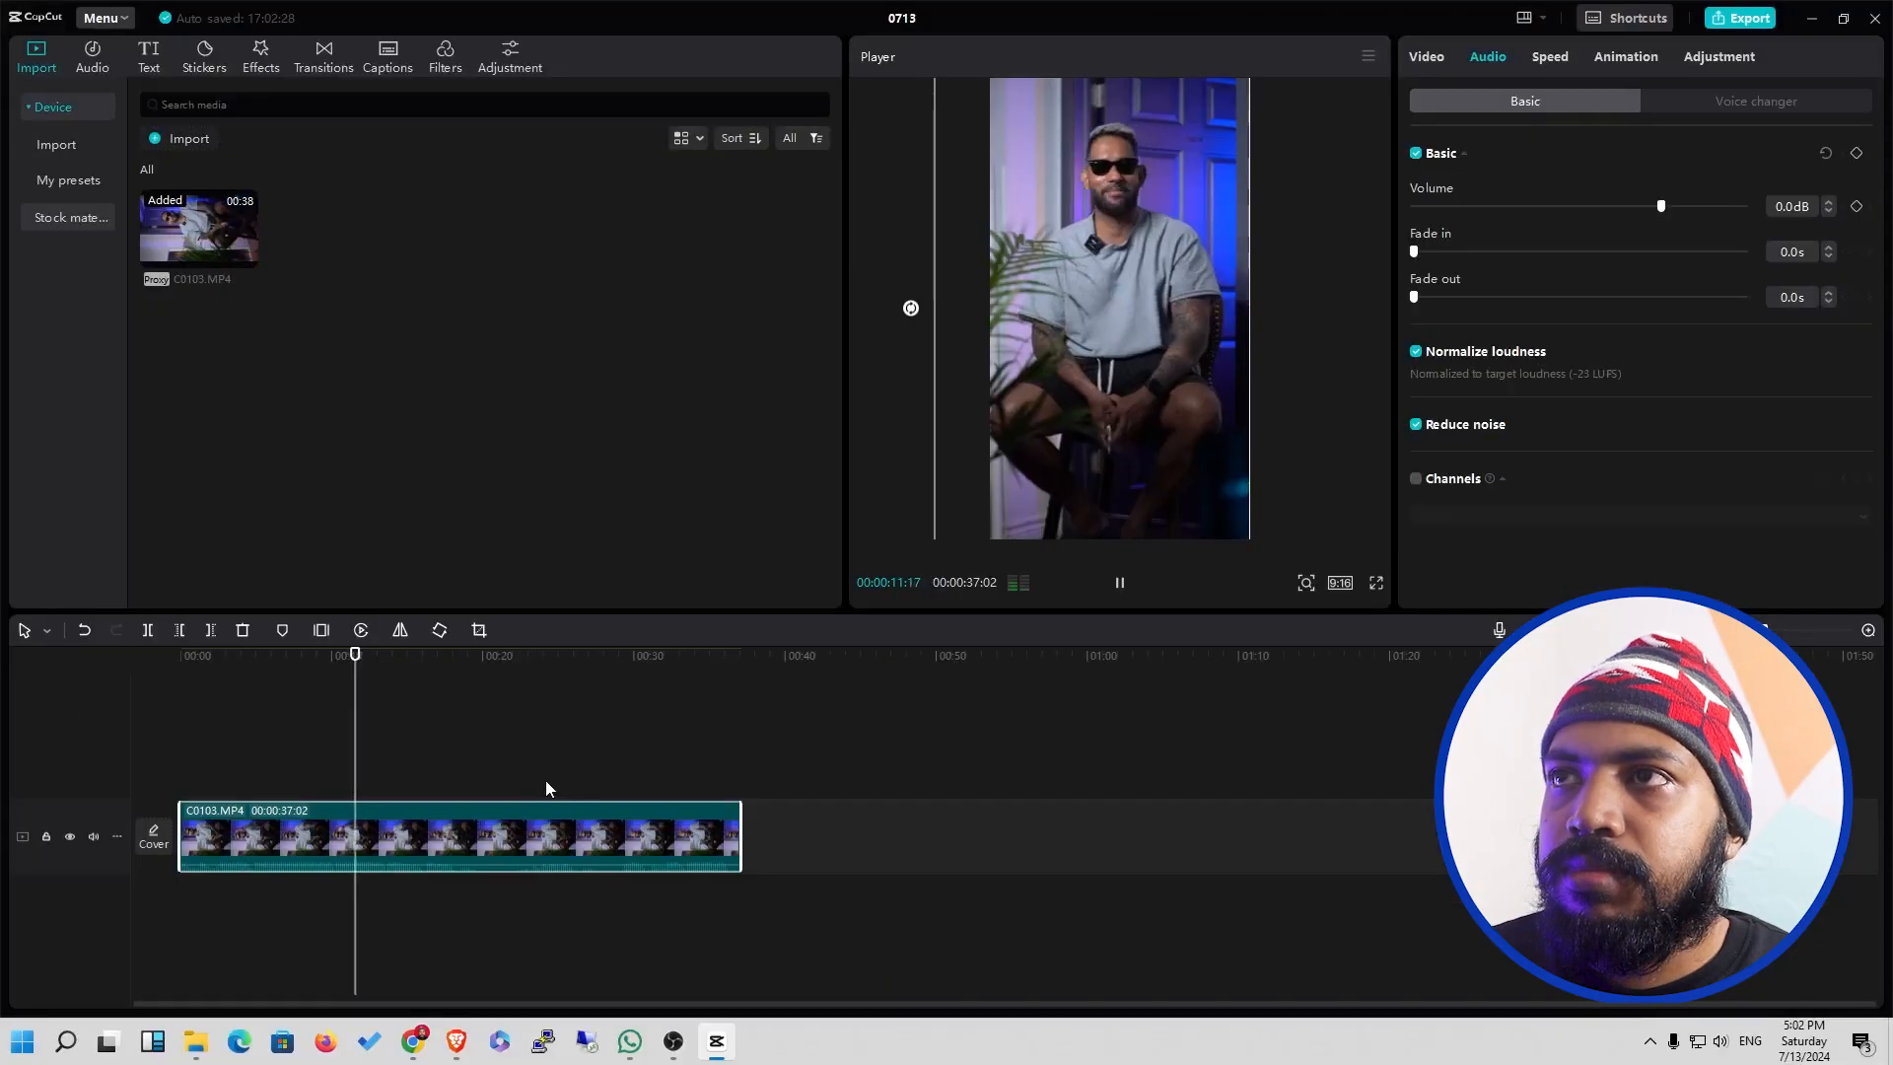
{"action": "left_click", "coordinate": [276, 666]}
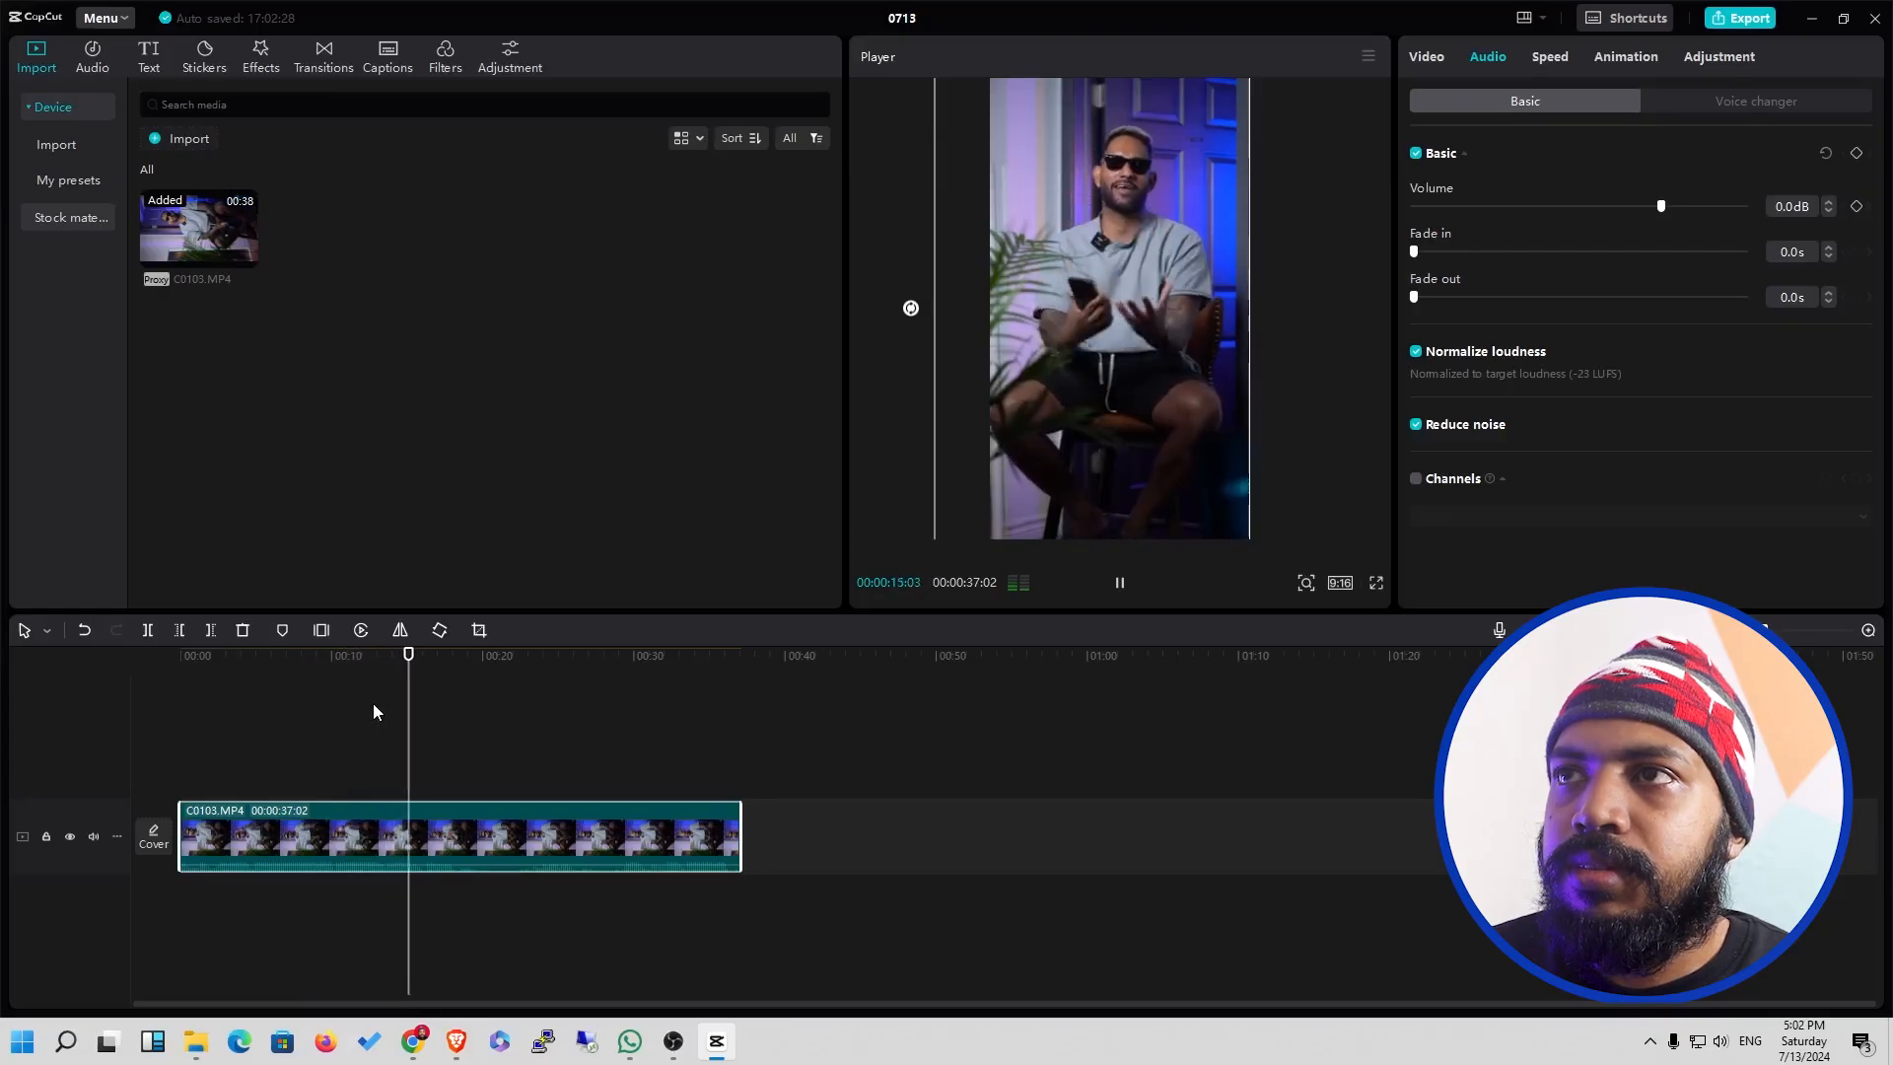
{"action": "key", "text": "space"}
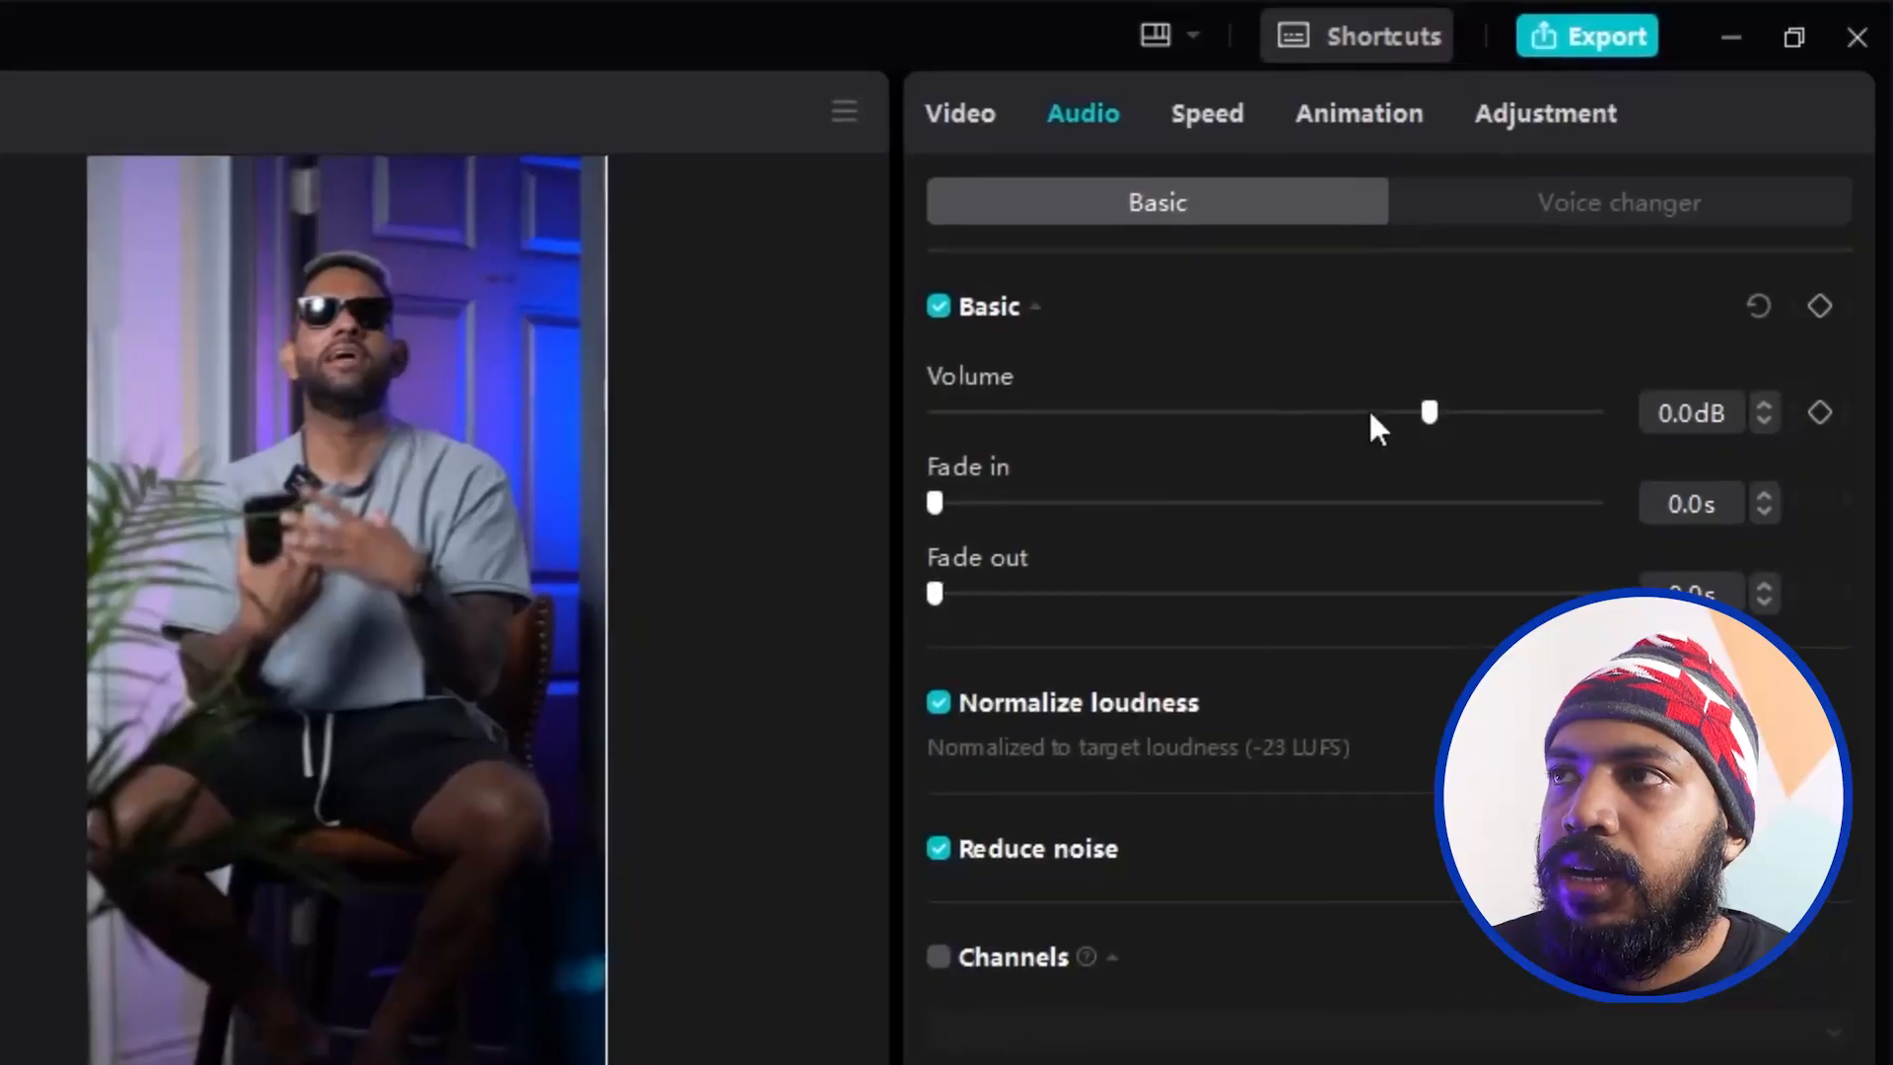
Try a clip volume of -5.8 dB, then raise it to 11.6 dB.
{"action": "left_click", "coordinate": [1381, 412]}
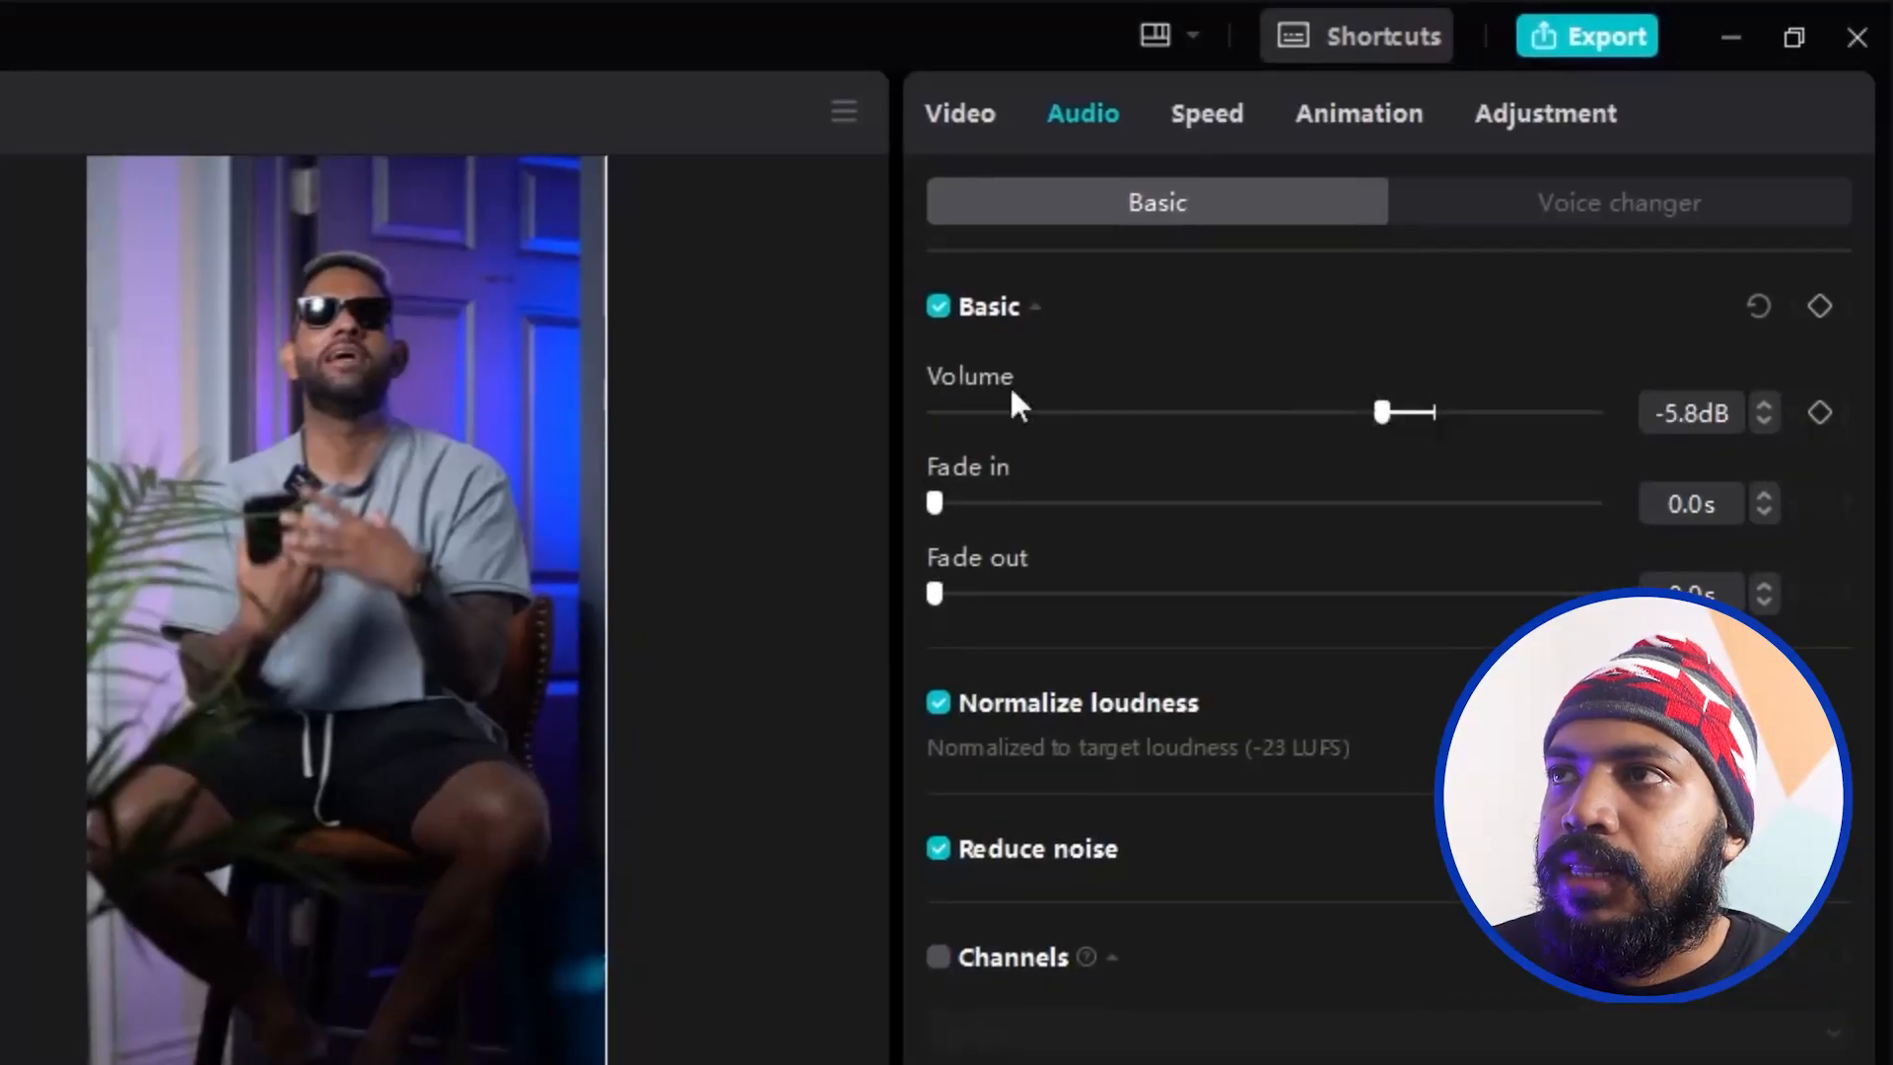
{"action": "left_click_drag", "start_coordinate": [1381, 412], "coordinate": [1526, 414]}
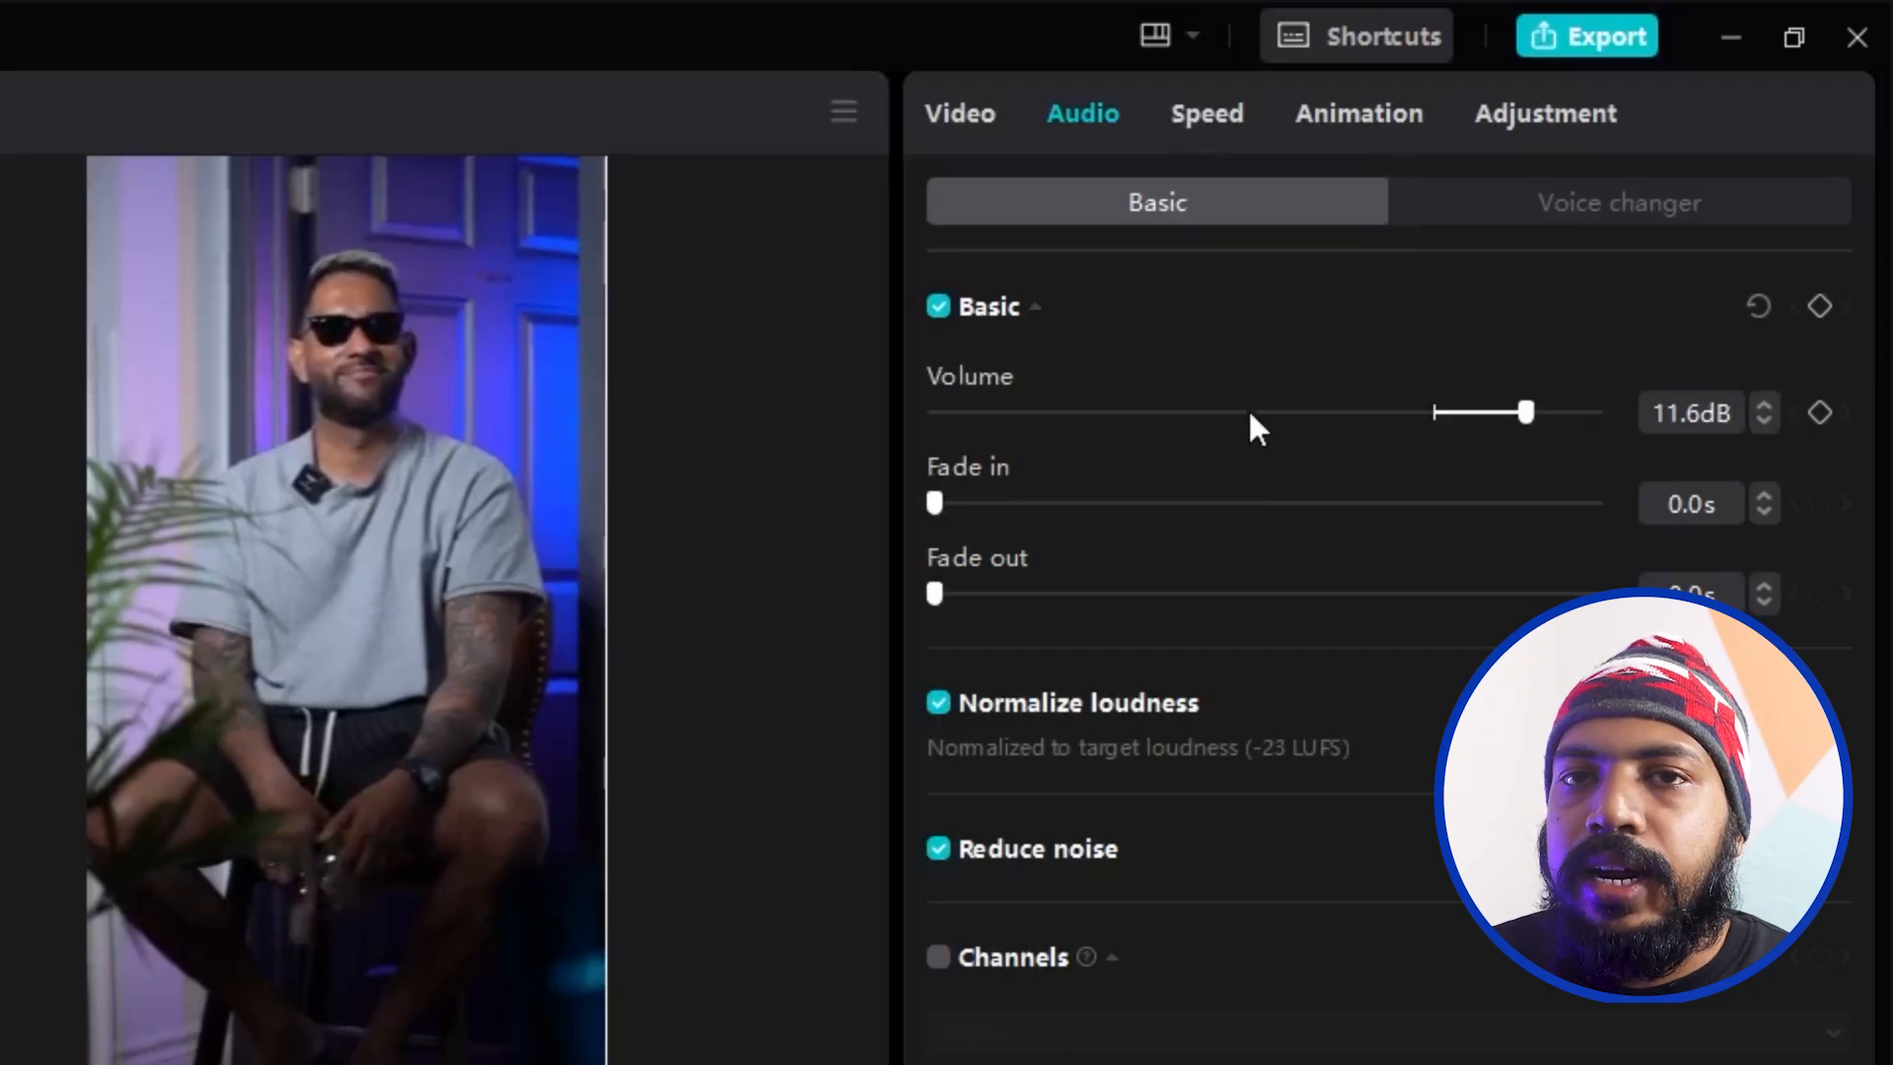
Lower the clip volume to -13.0 dB and play it from the start to hear the result.
{"action": "left_click_drag", "start_coordinate": [1281, 412], "coordinate": [1333, 488]}
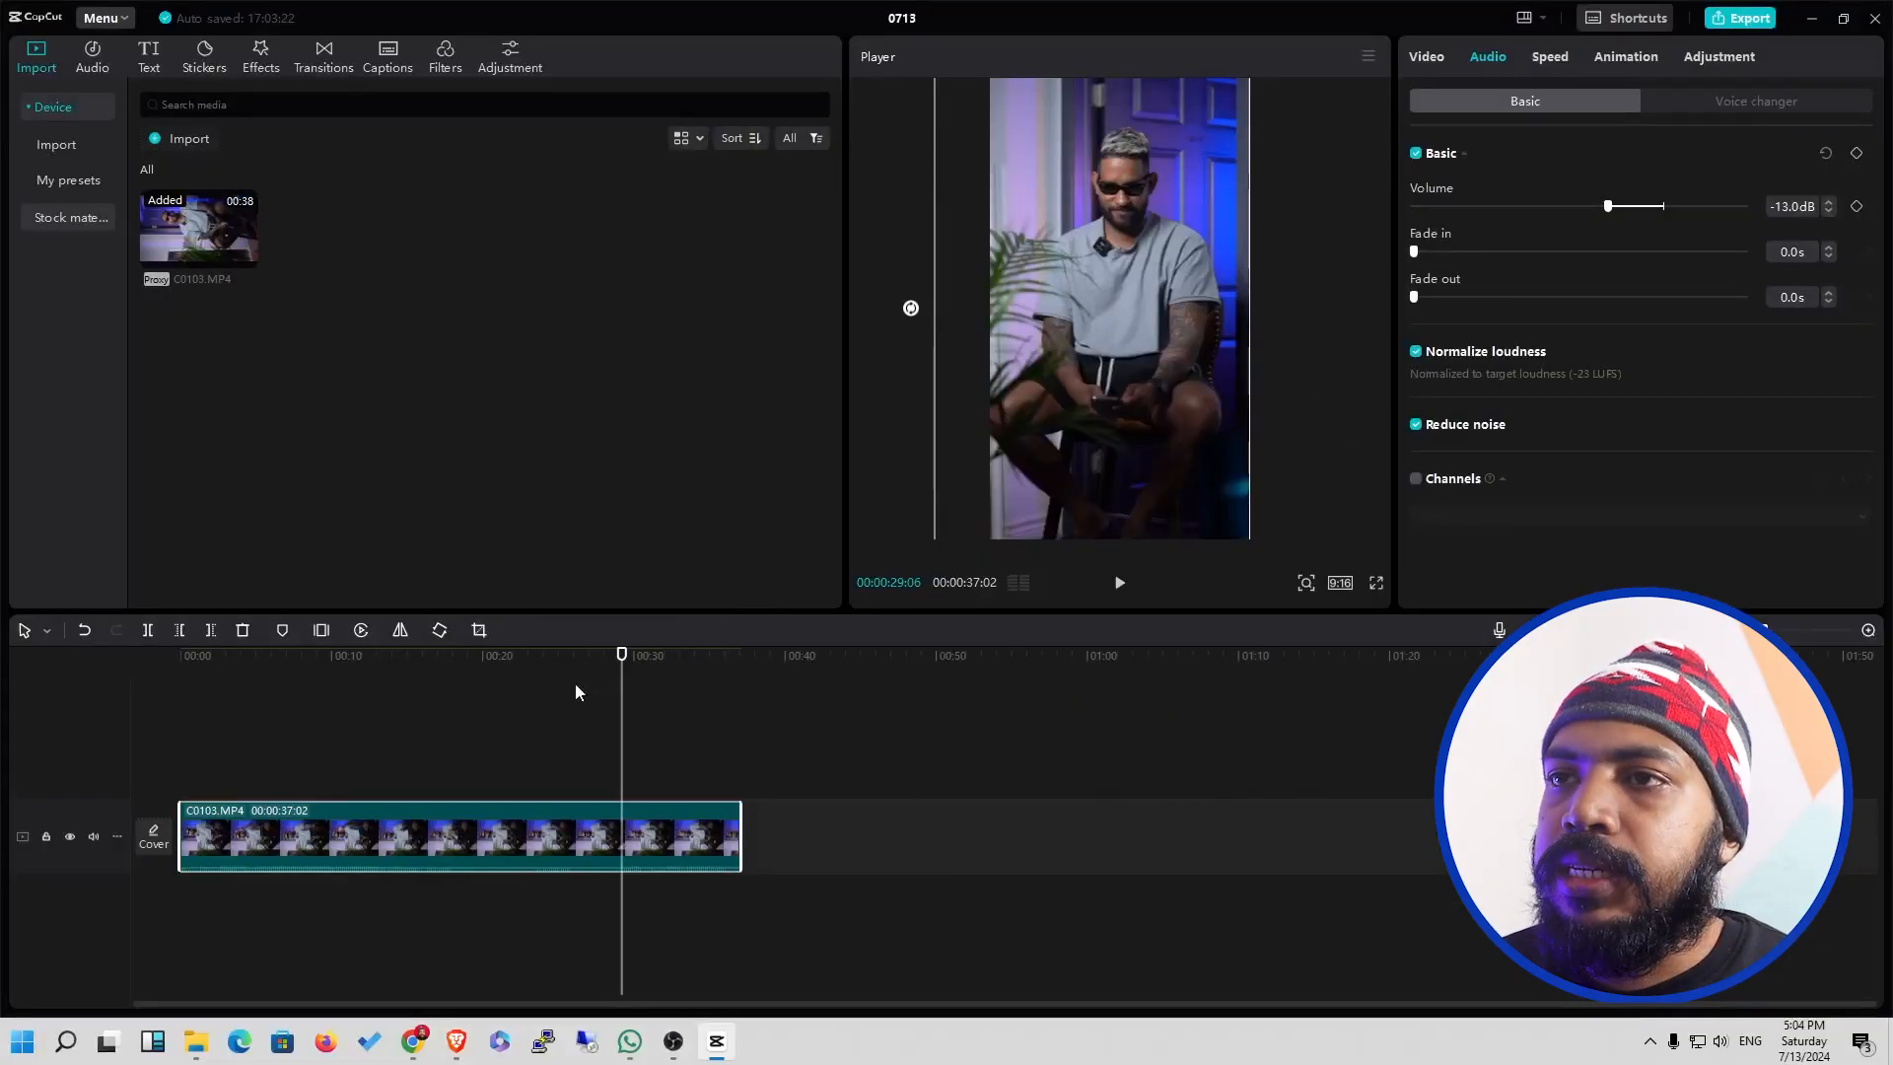
{"action": "left_click", "coordinate": [473, 659]}
{"action": "left_click", "coordinate": [162, 683]}
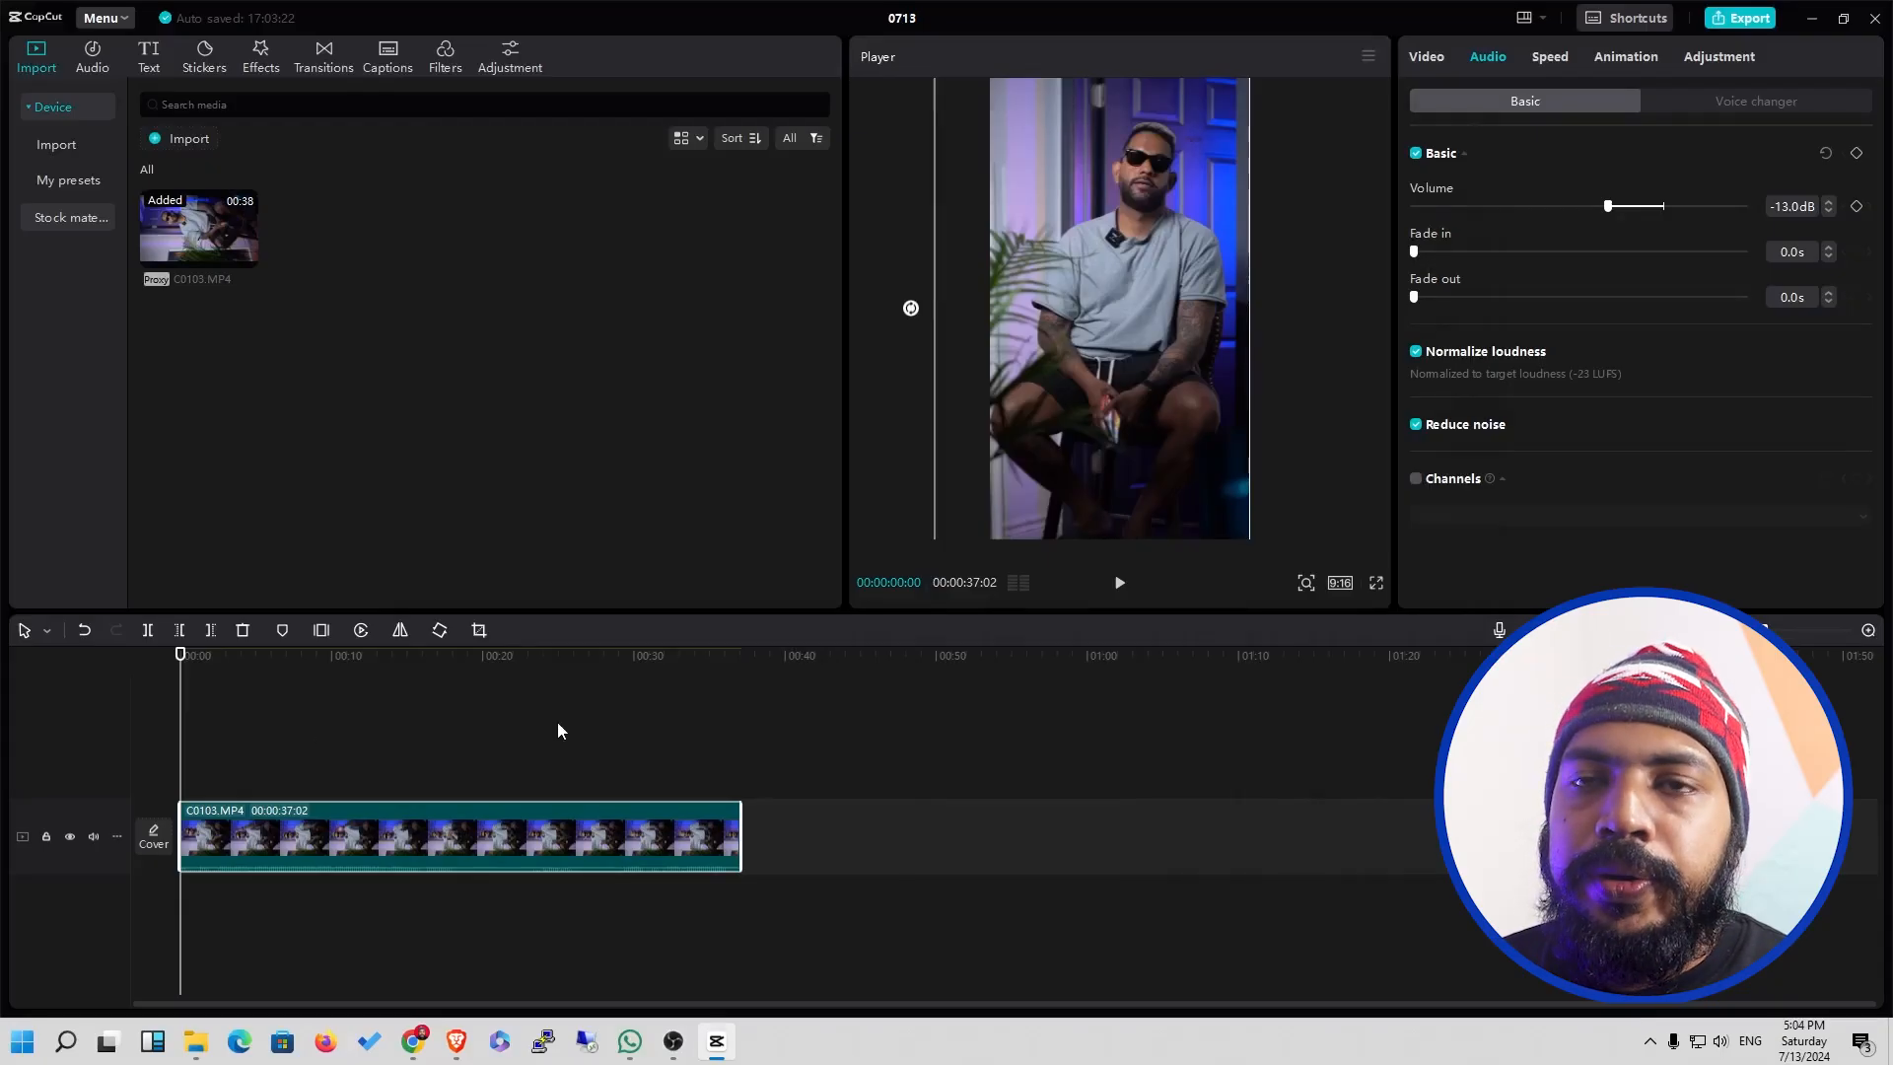
{"action": "key", "text": "space"}
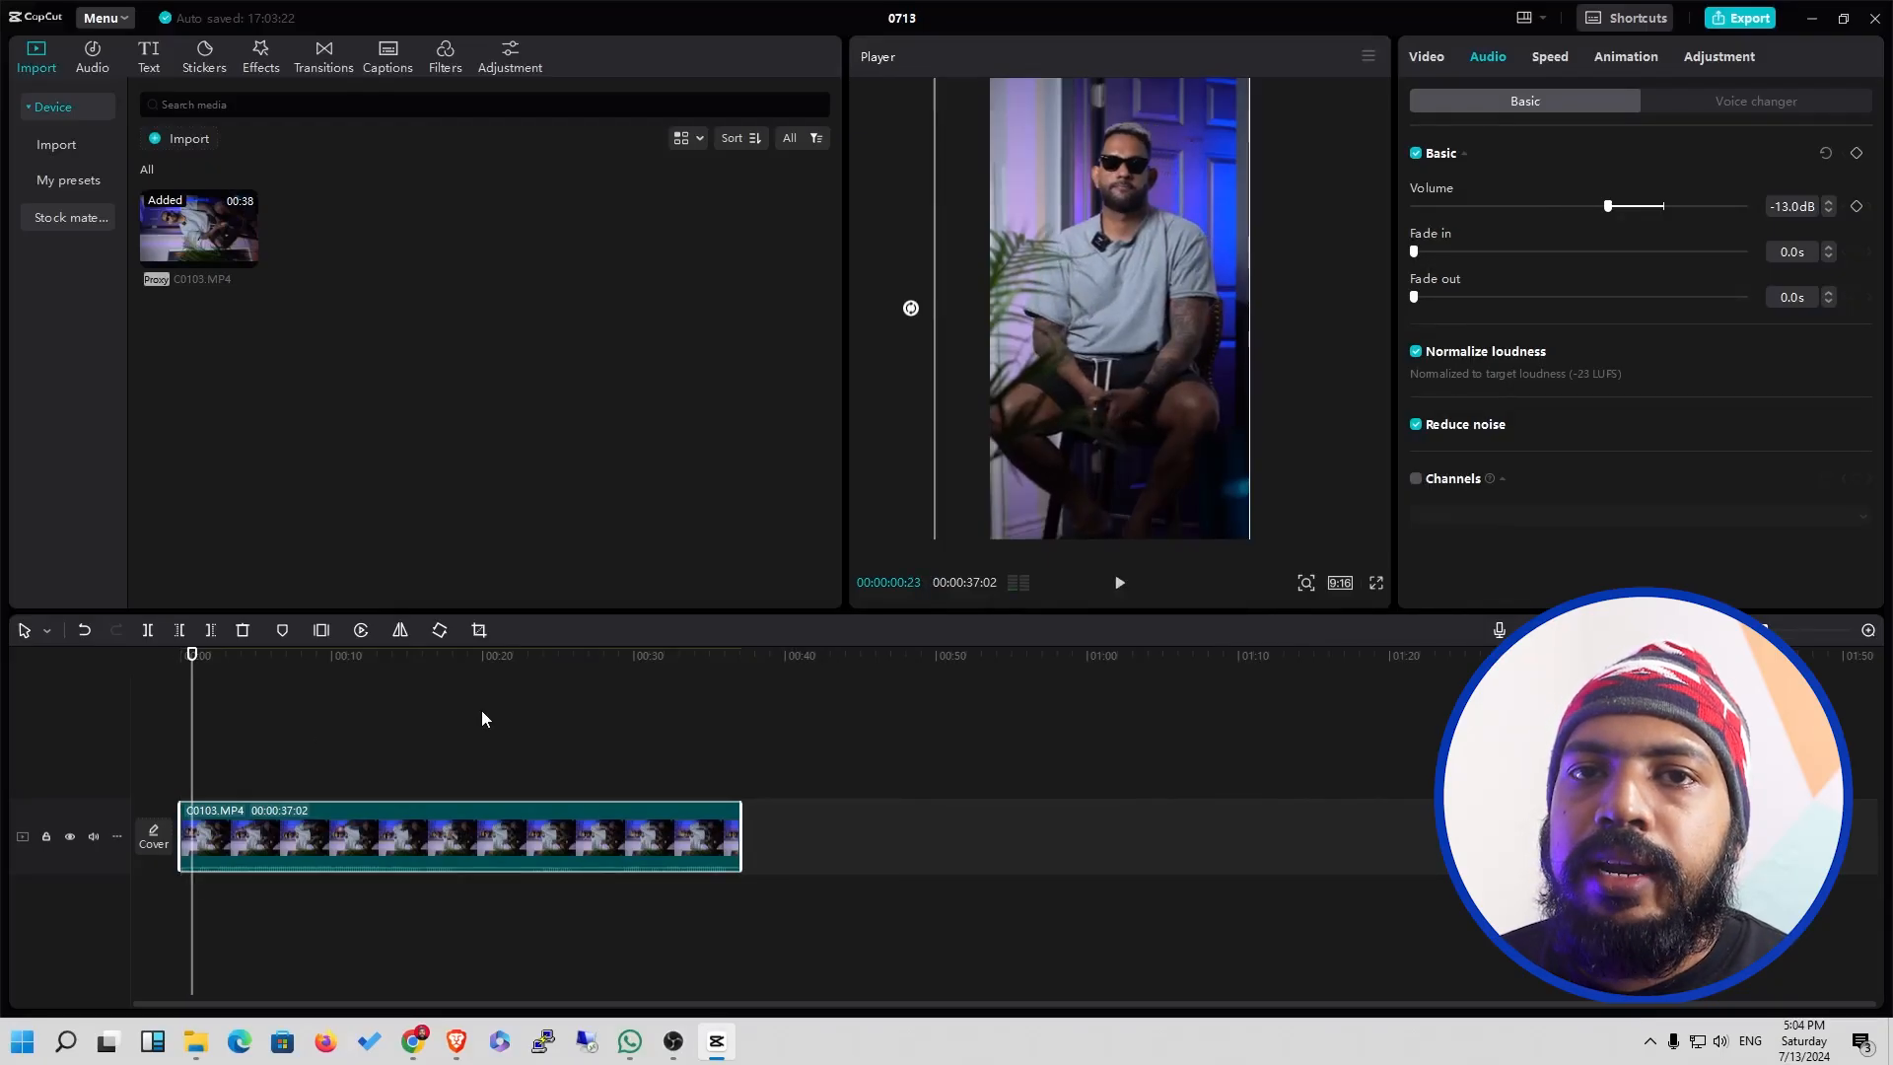
{"action": "key", "text": "space"}
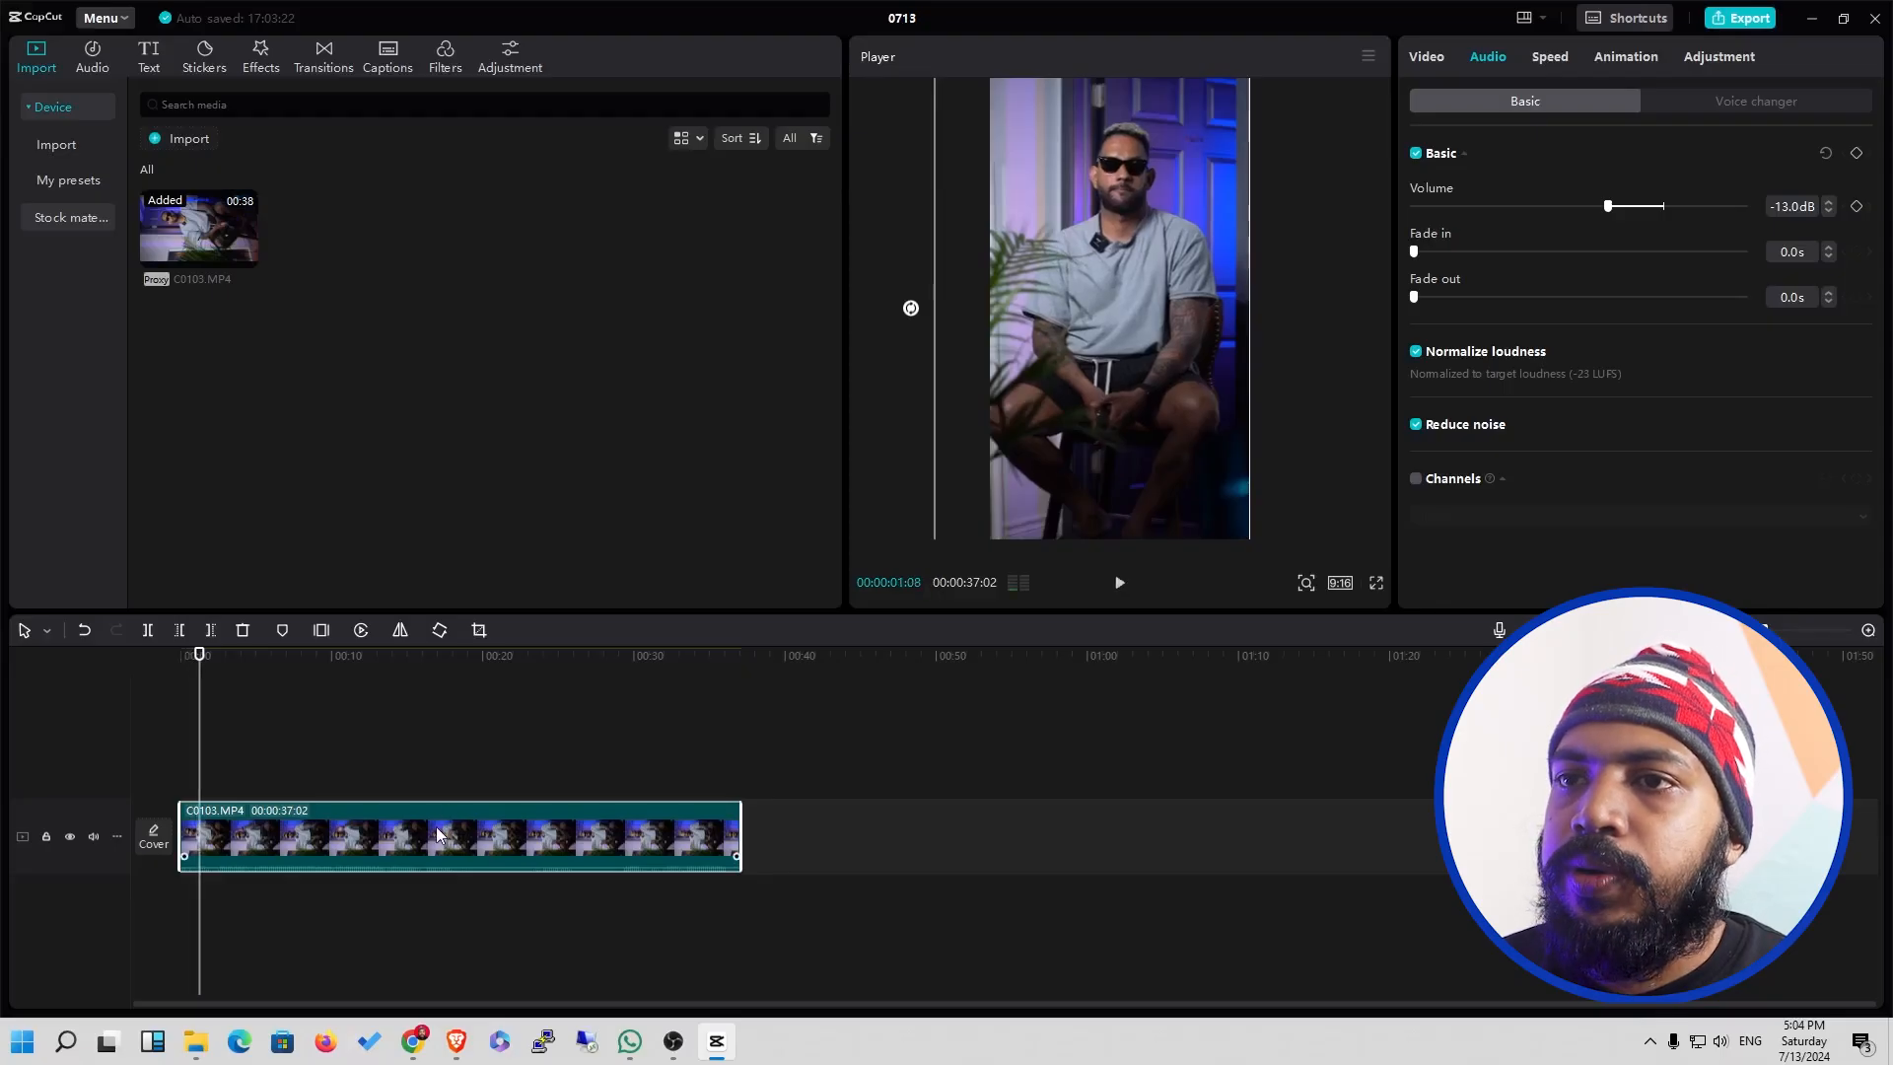
Set the clip volume to 0.0 dB and play the clip to check the sound.
{"action": "left_click_drag", "start_coordinate": [1611, 206], "coordinate": [1662, 207]}
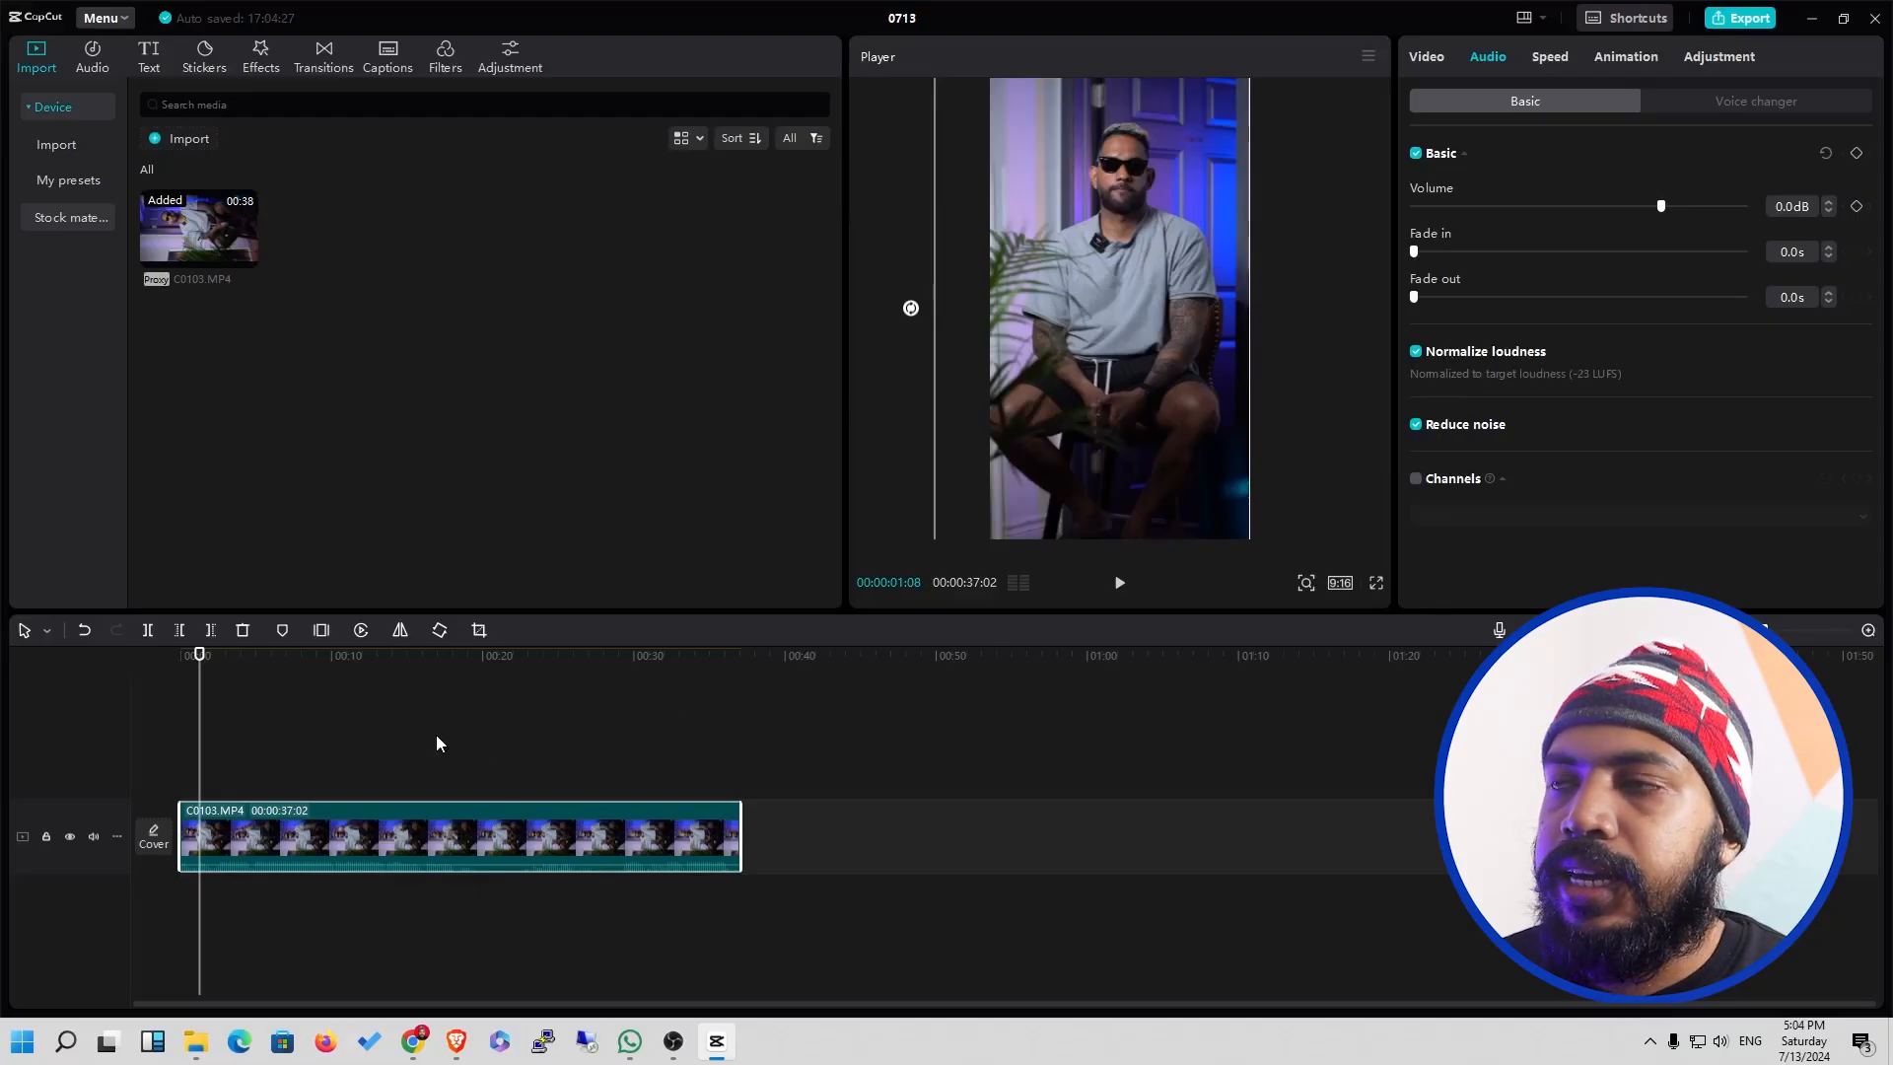
{"action": "key", "text": "space"}
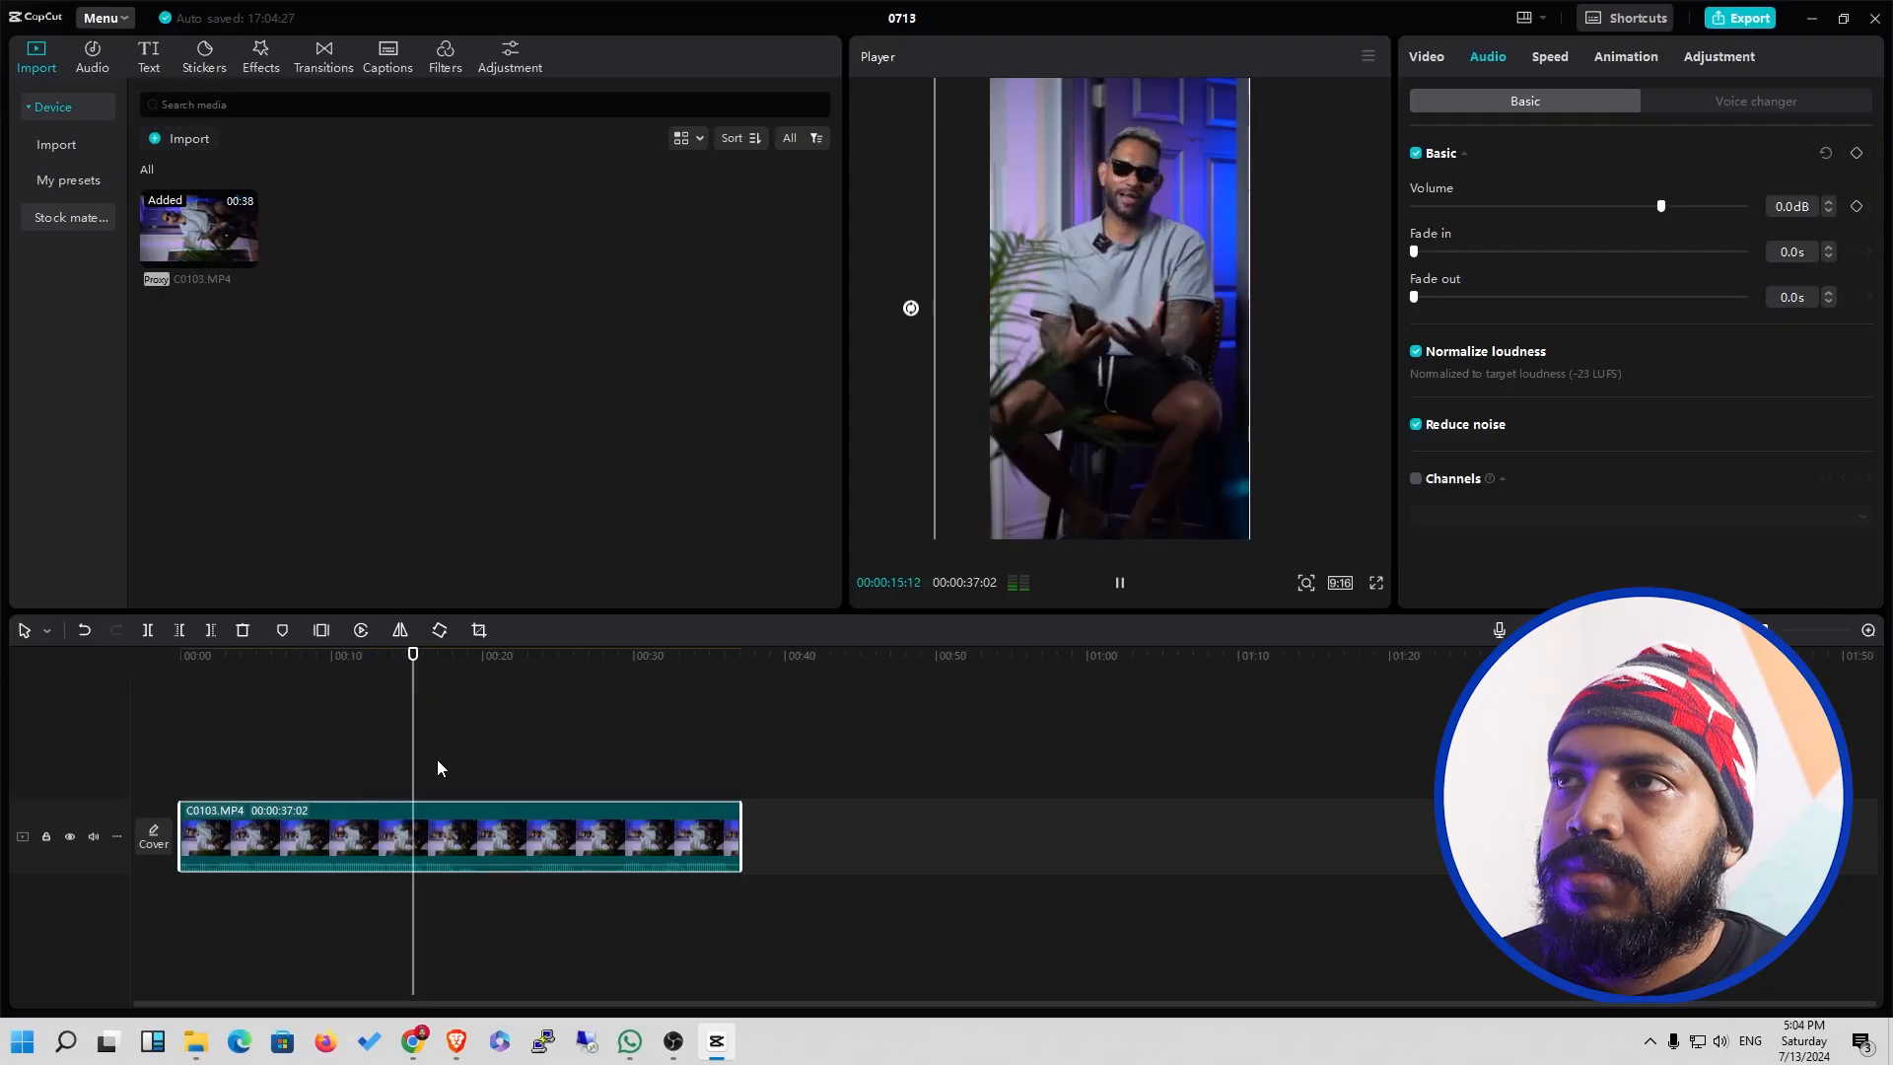
{"action": "key", "text": "space"}
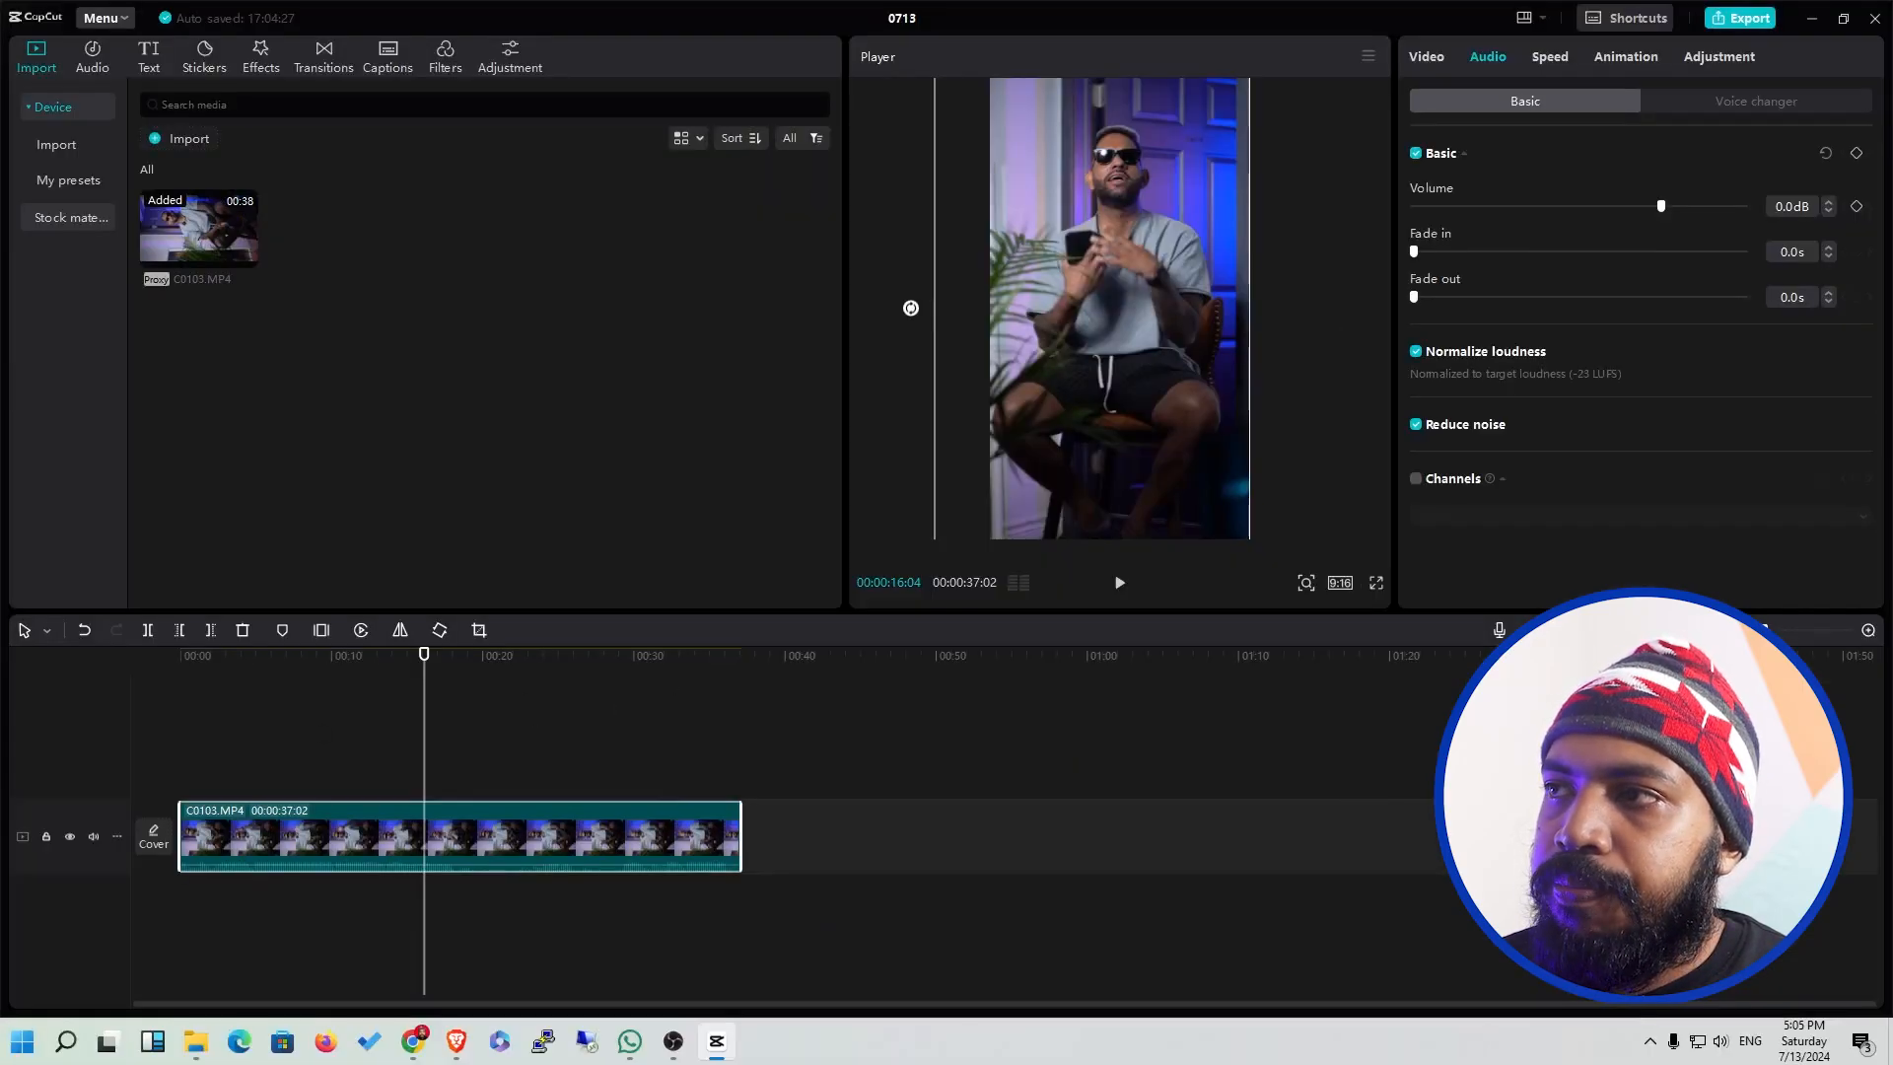
Split the C0103 clip at 00:00:16:01.
{"action": "left_click_drag", "start_coordinate": [1765, 630], "coordinate": [1781, 630]}
{"action": "left_click_drag", "start_coordinate": [1691, 283], "coordinate": [1688, 280]}
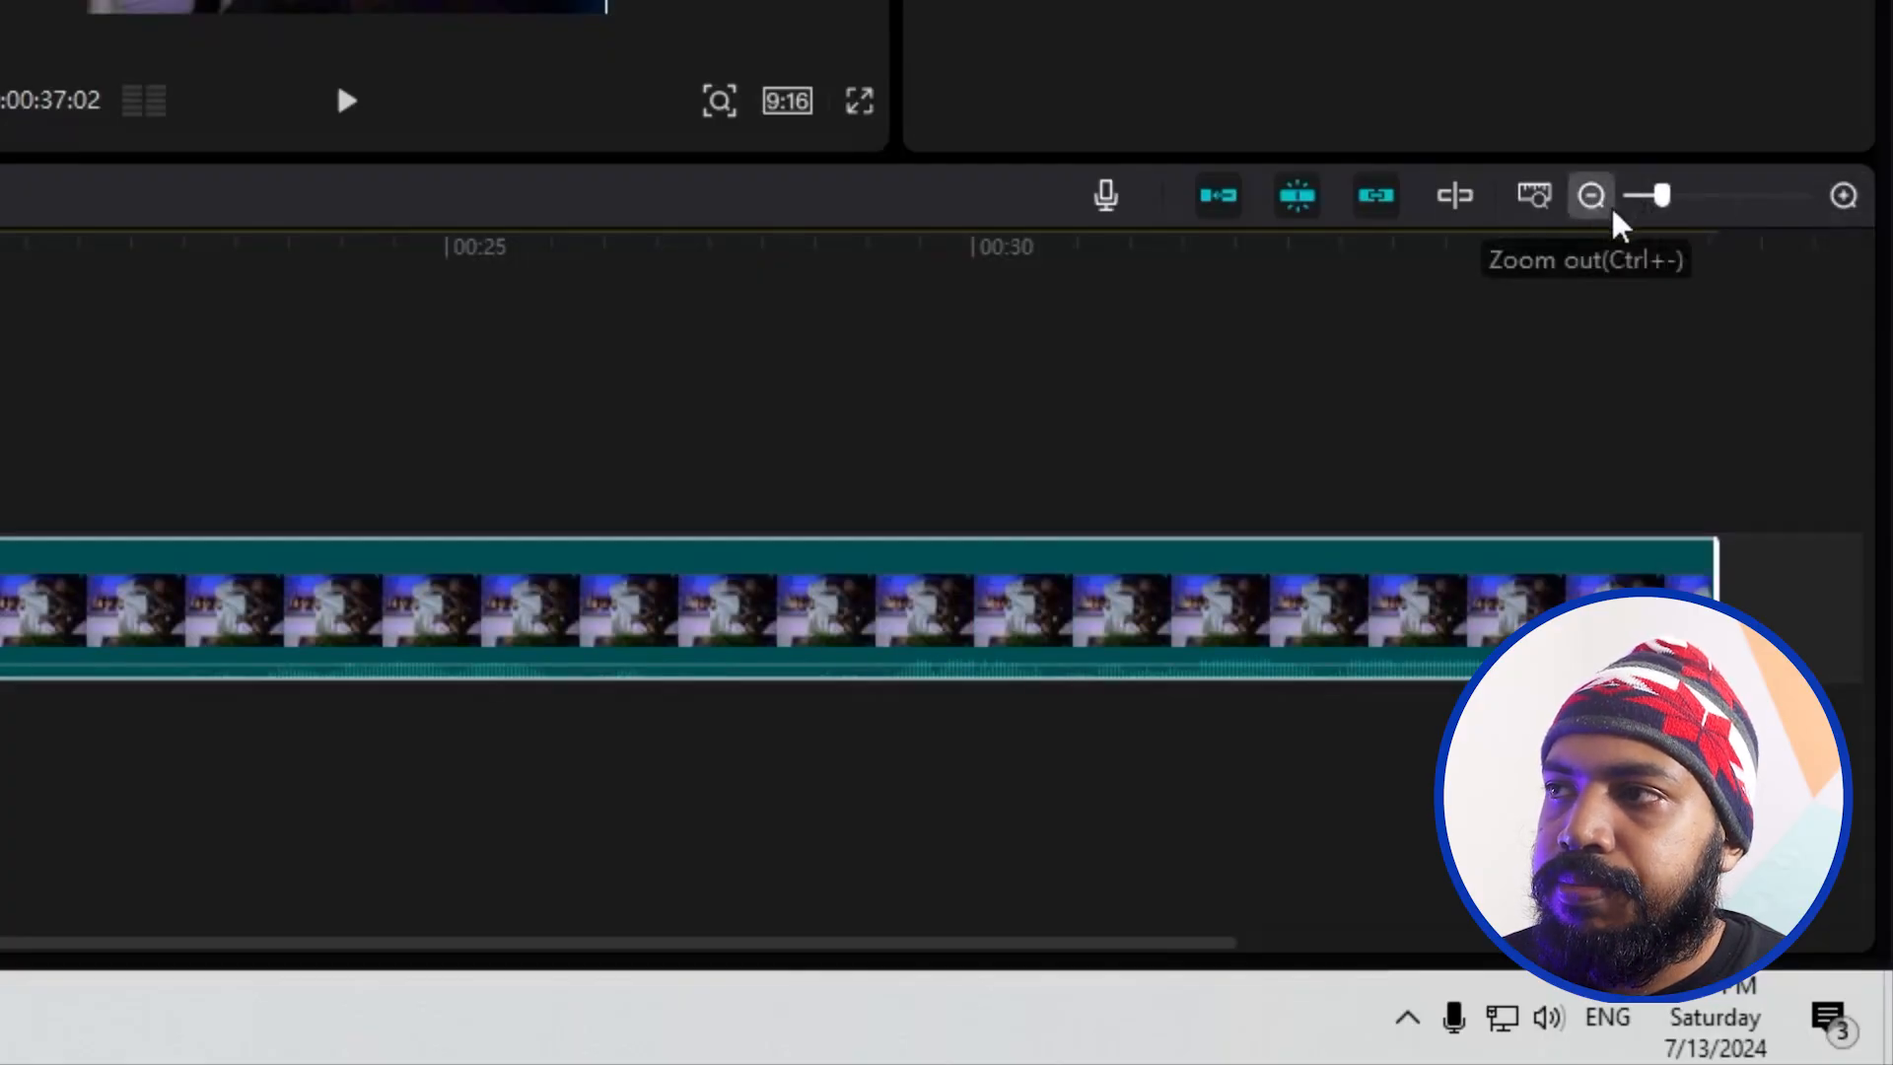
{"action": "mouse_move", "coordinate": [1661, 196]}
{"action": "left_mouse_down"}
{"action": "mouse_move", "coordinate": [1690, 196]}
{"action": "mouse_move", "coordinate": [1652, 196]}
{"action": "mouse_move", "coordinate": [1673, 197]}
{"action": "left_mouse_up"}
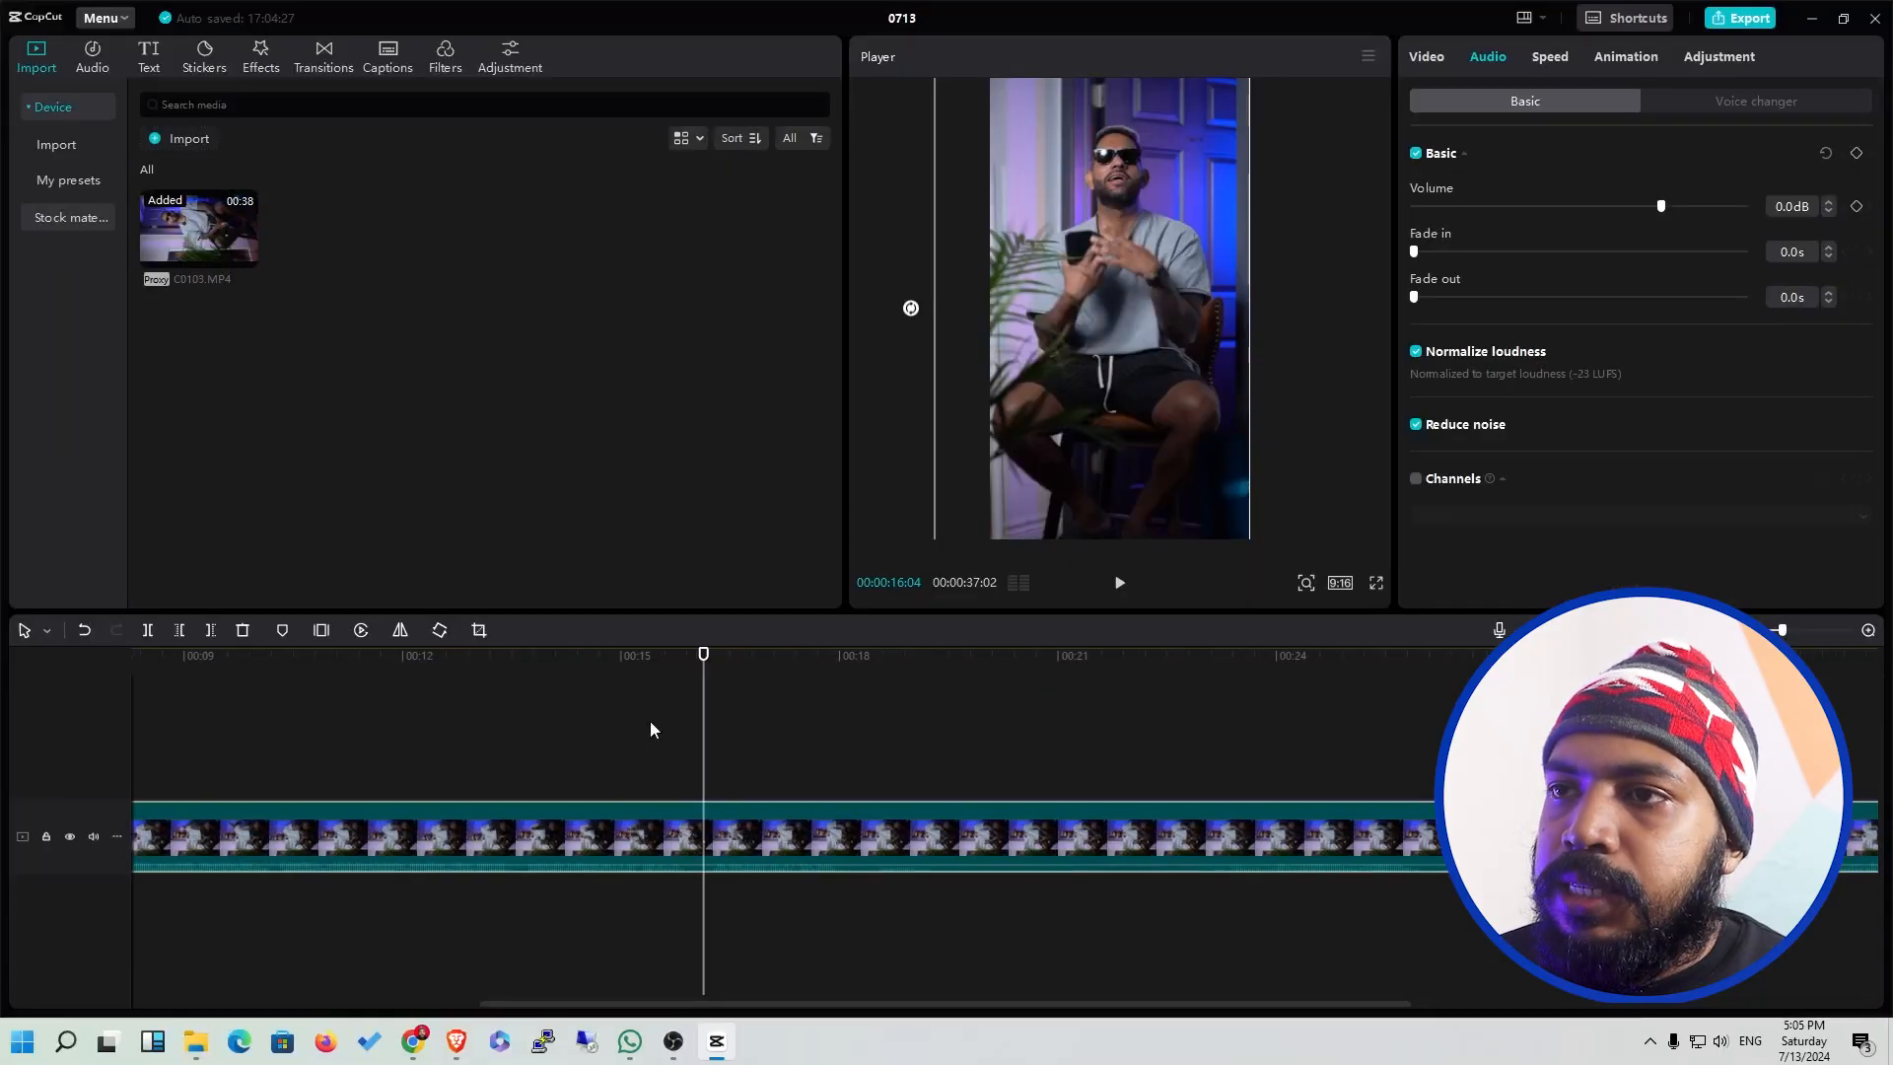
{"action": "mouse_move", "coordinate": [705, 702]}
{"action": "left_mouse_down"}
{"action": "mouse_move", "coordinate": [647, 715]}
{"action": "mouse_move", "coordinate": [715, 714]}
{"action": "left_mouse_up"}
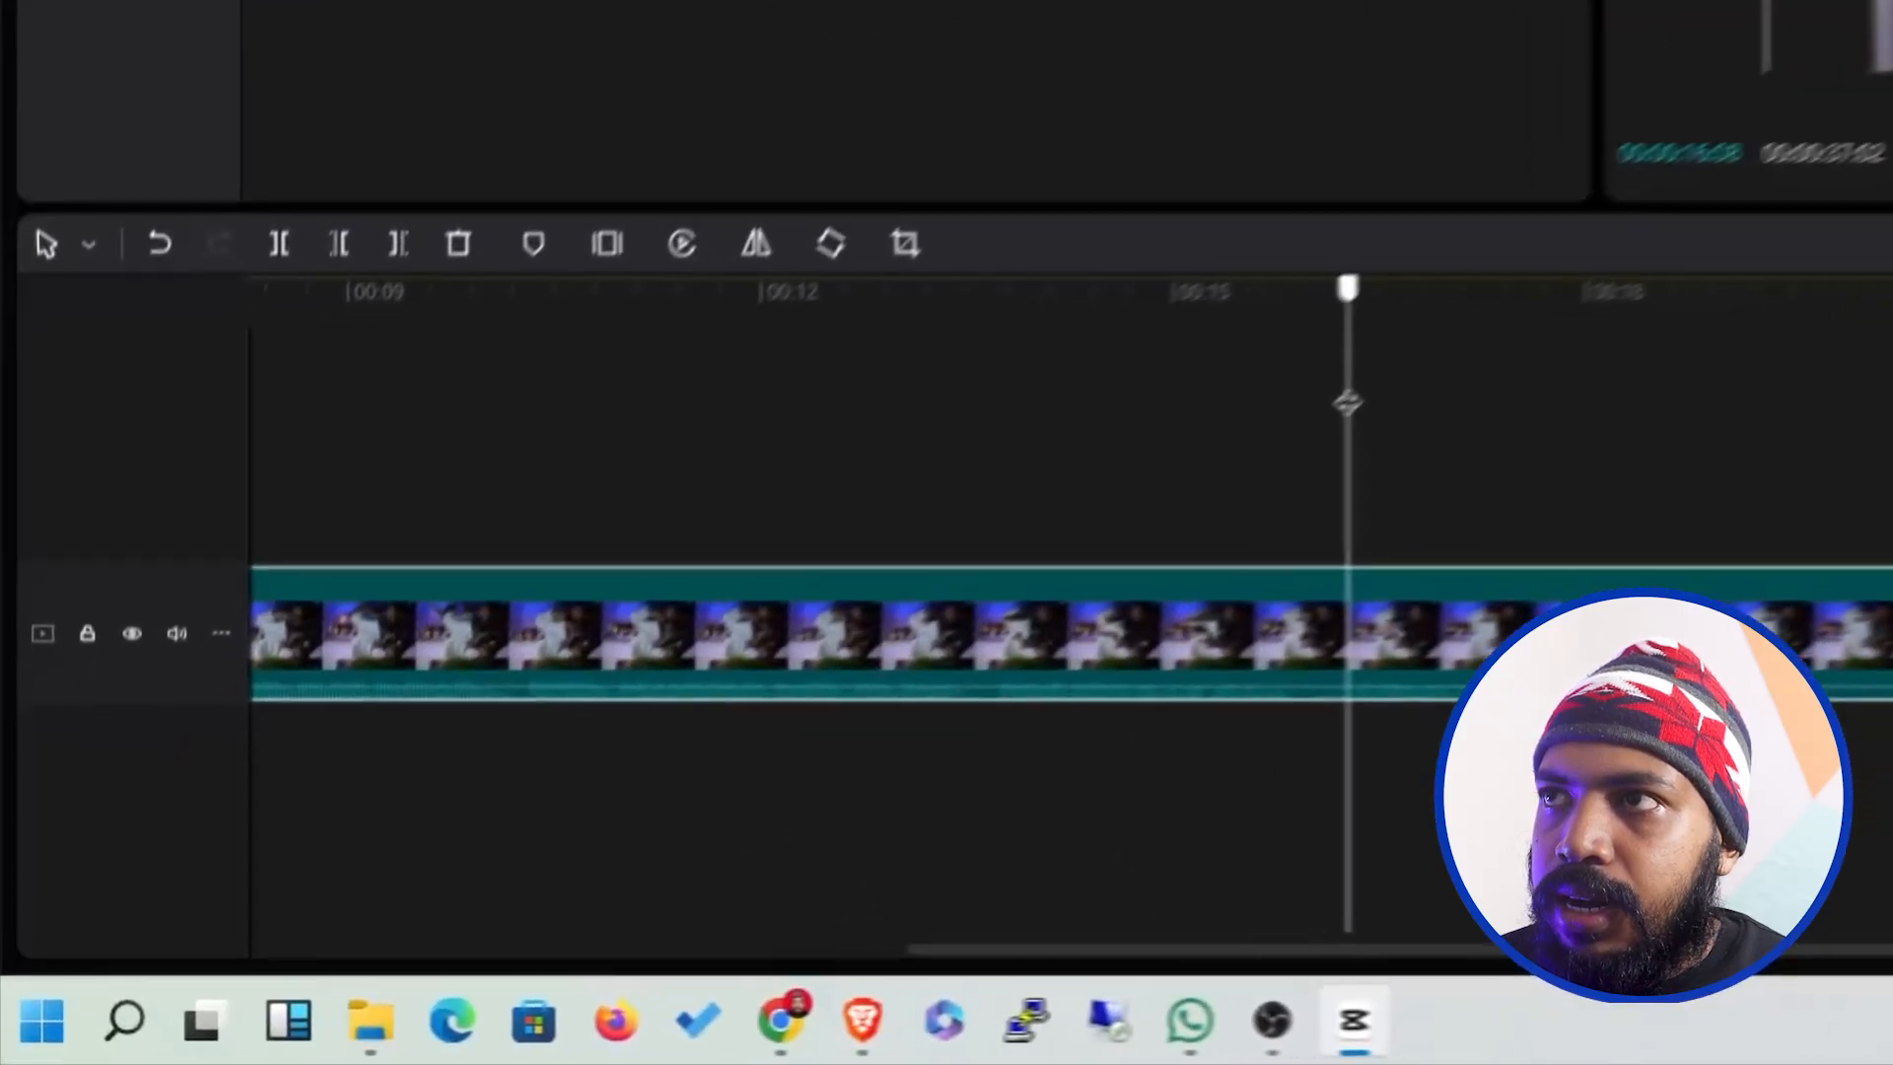
{"action": "left_click_drag", "start_coordinate": [1346, 402], "coordinate": [1392, 383]}
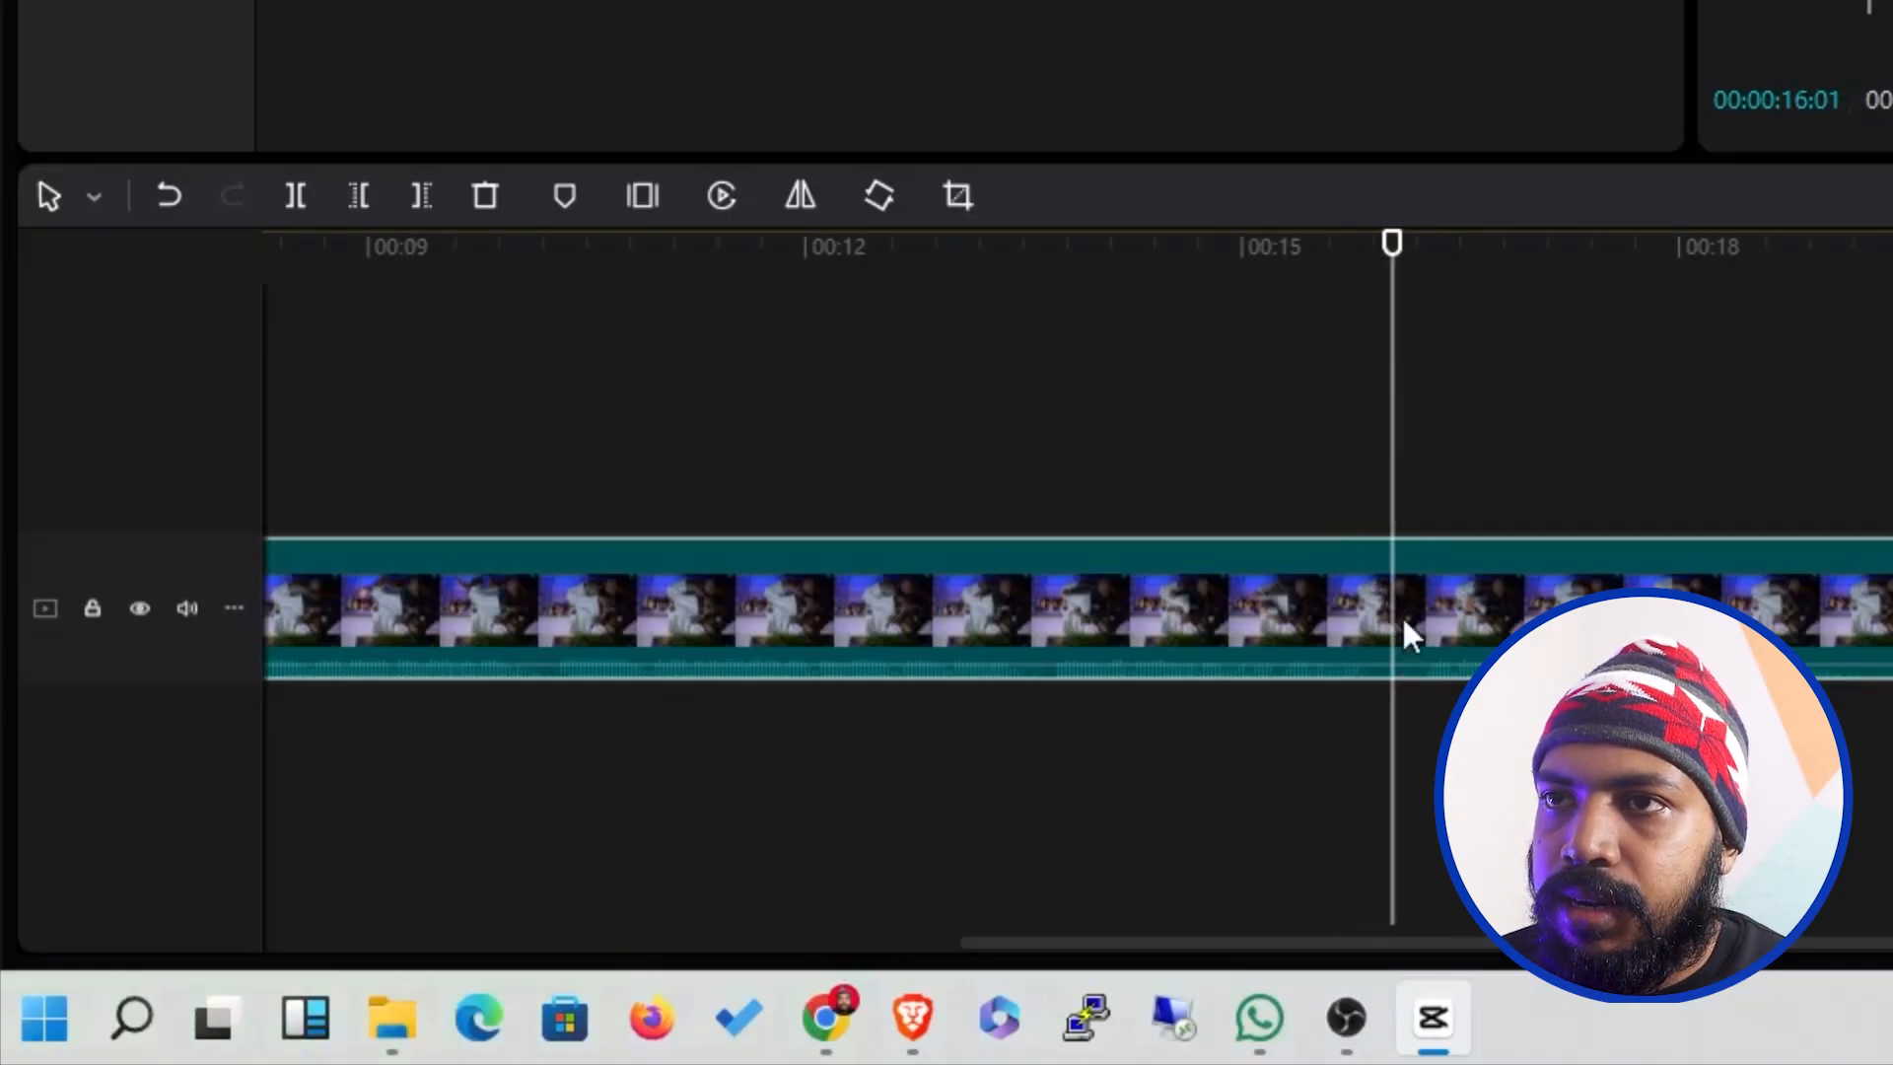
{"action": "left_click", "coordinate": [294, 193]}
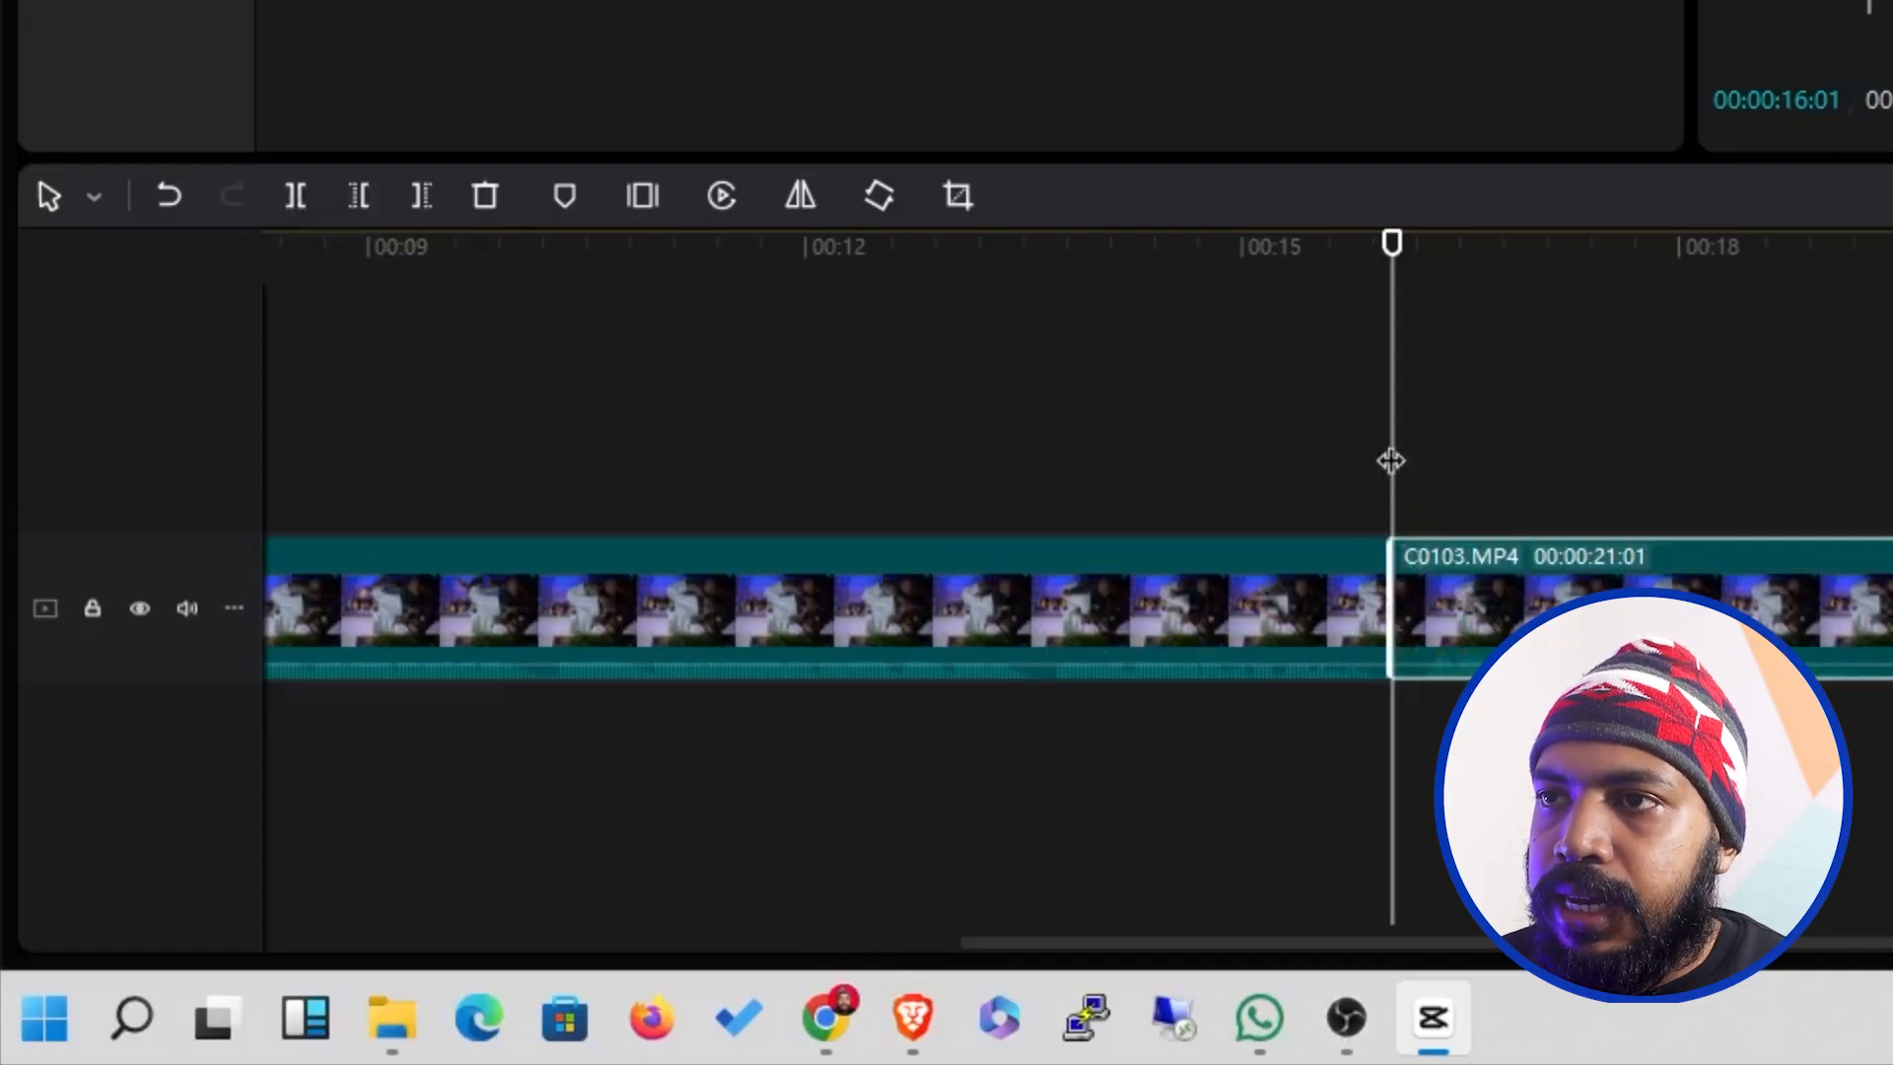
Try a second split of the C0103 clip at 00:00:18:02, then undo it.
{"action": "left_click_drag", "start_coordinate": [1381, 456], "coordinate": [1403, 511]}
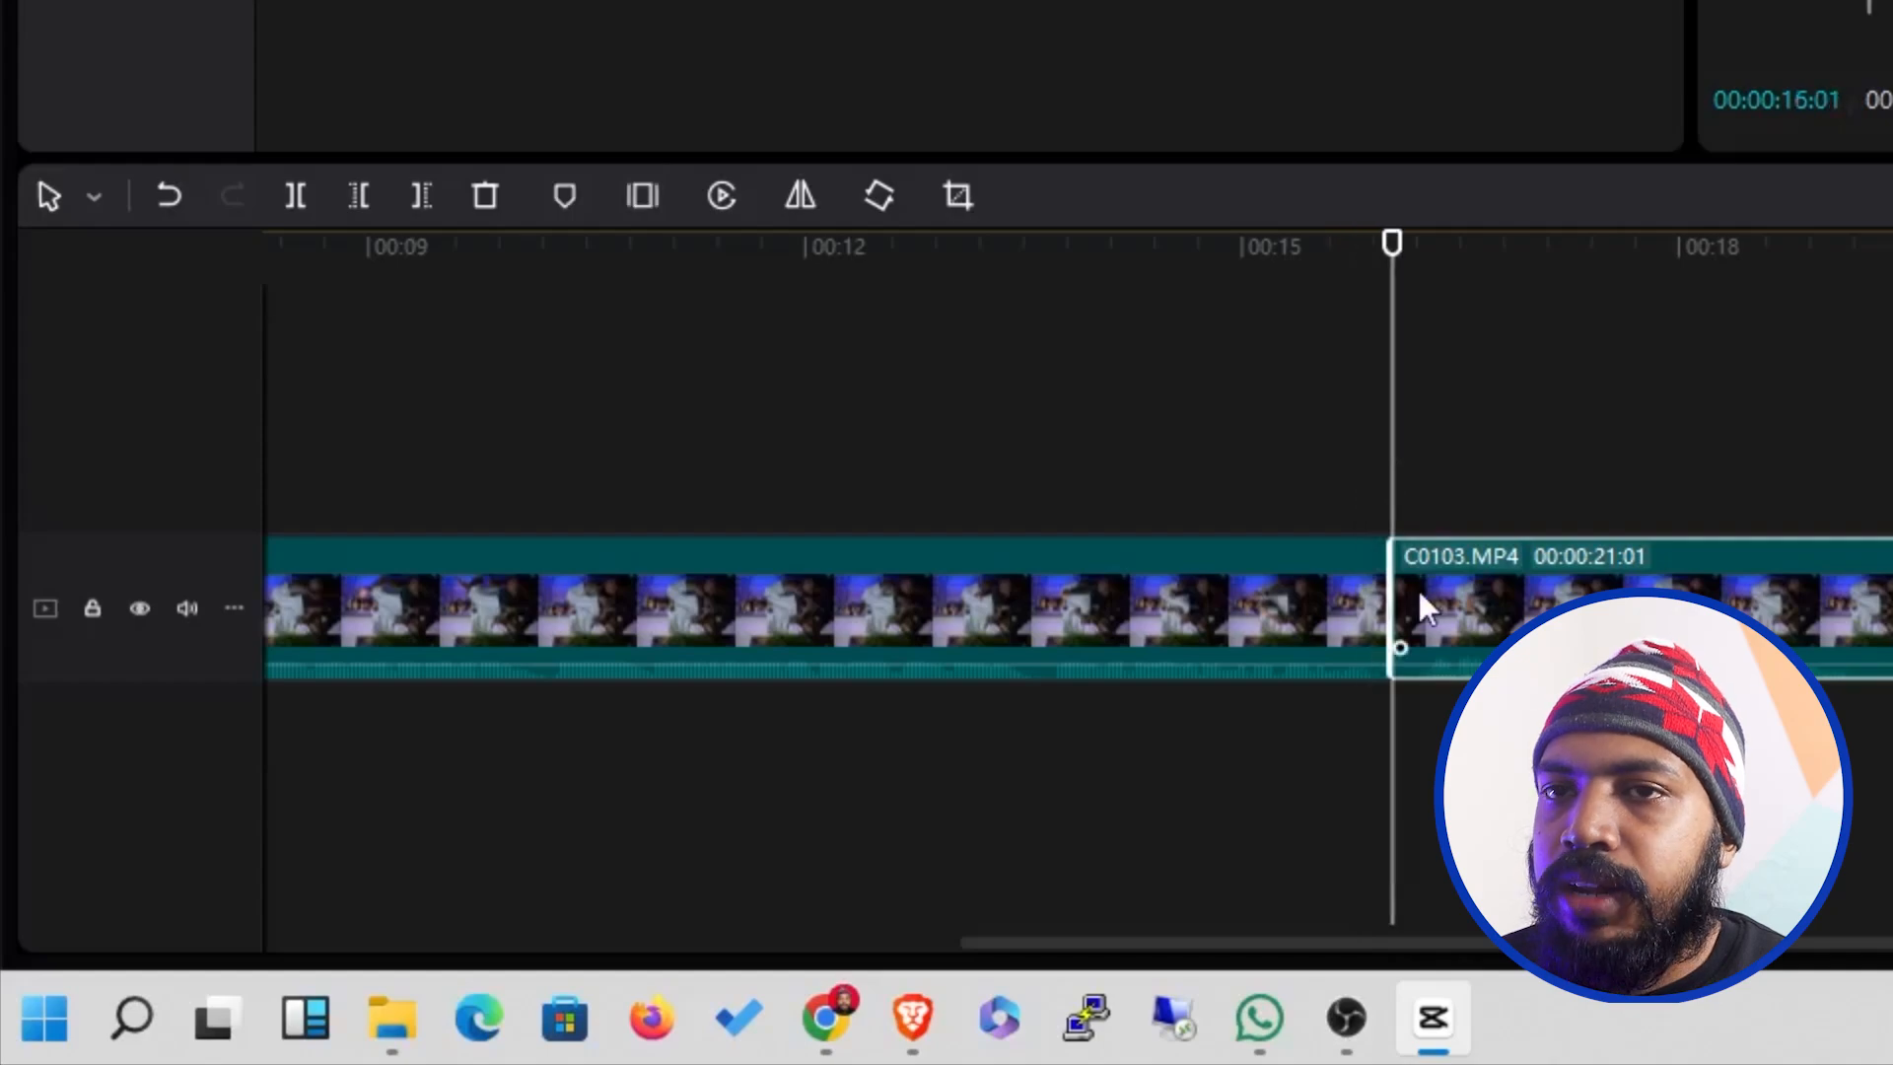
{"action": "left_click_drag", "start_coordinate": [1394, 439], "coordinate": [1689, 482]}
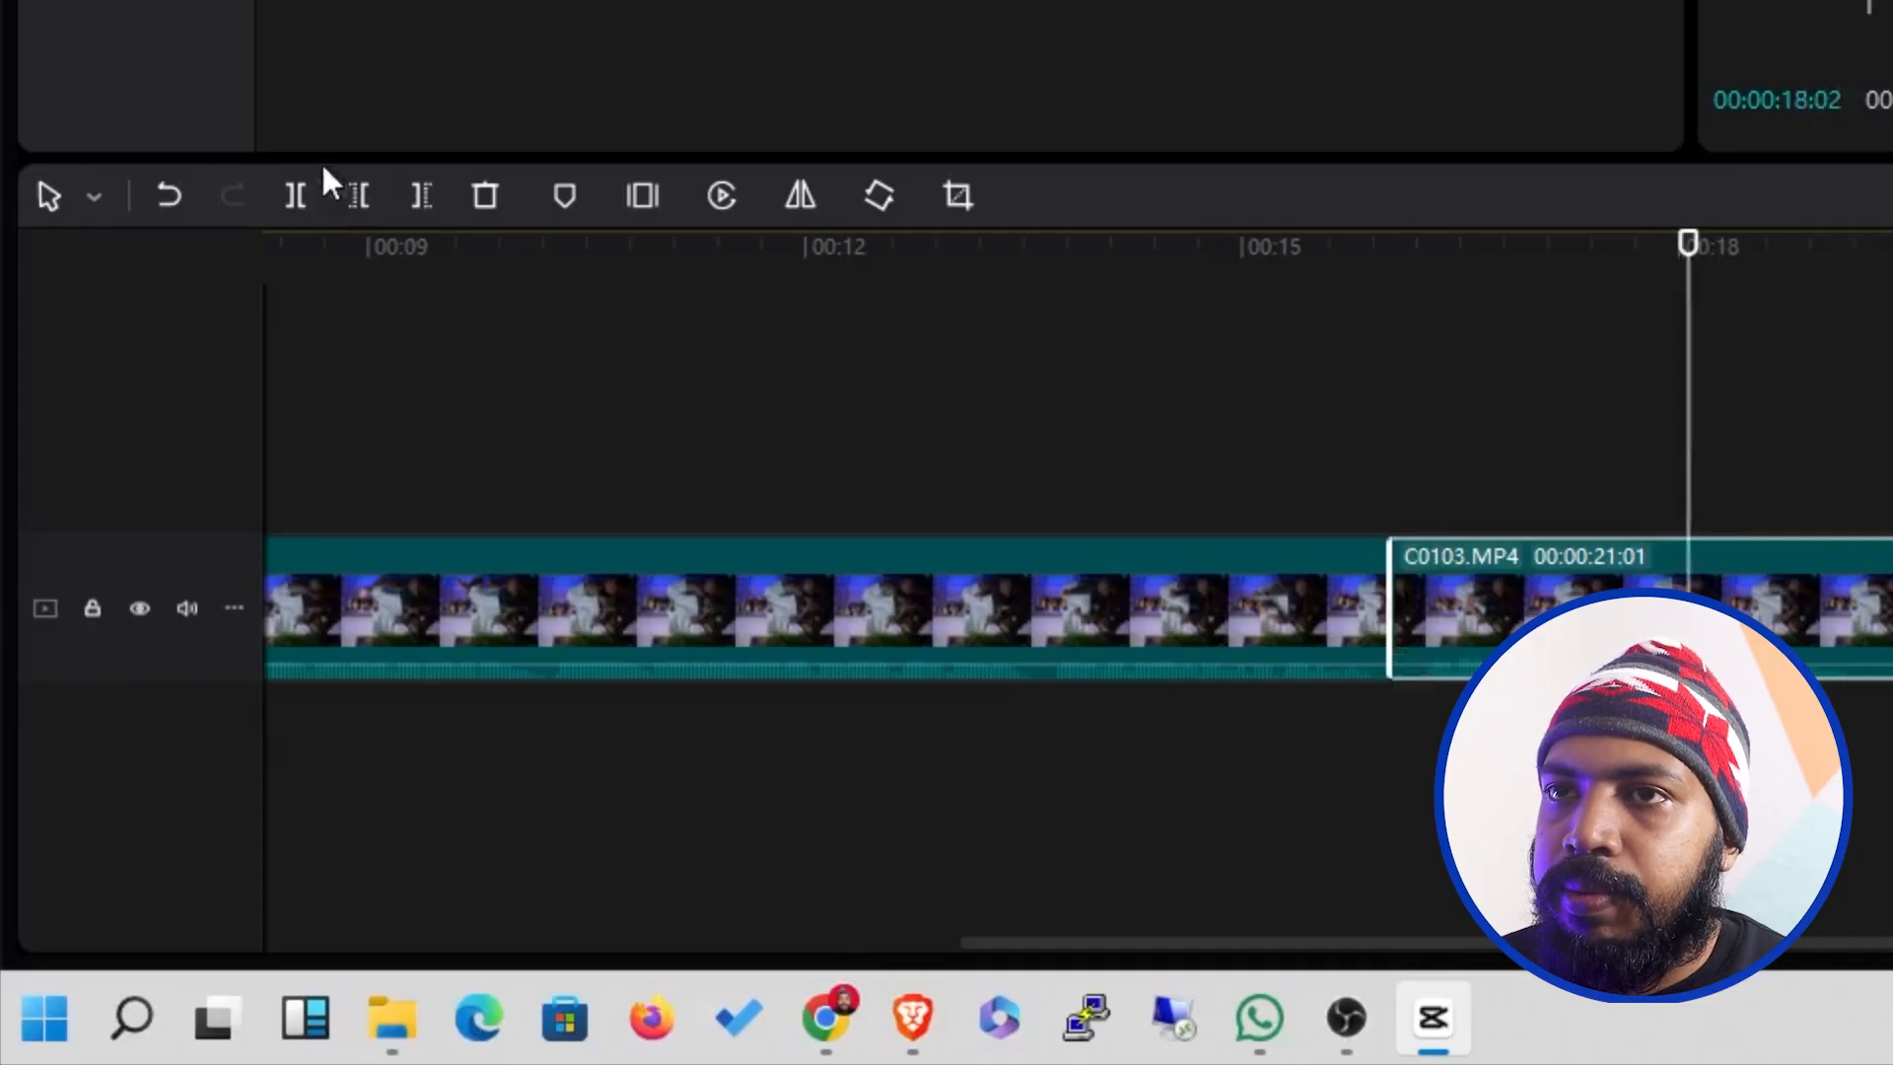
{"action": "left_click", "coordinate": [295, 195]}
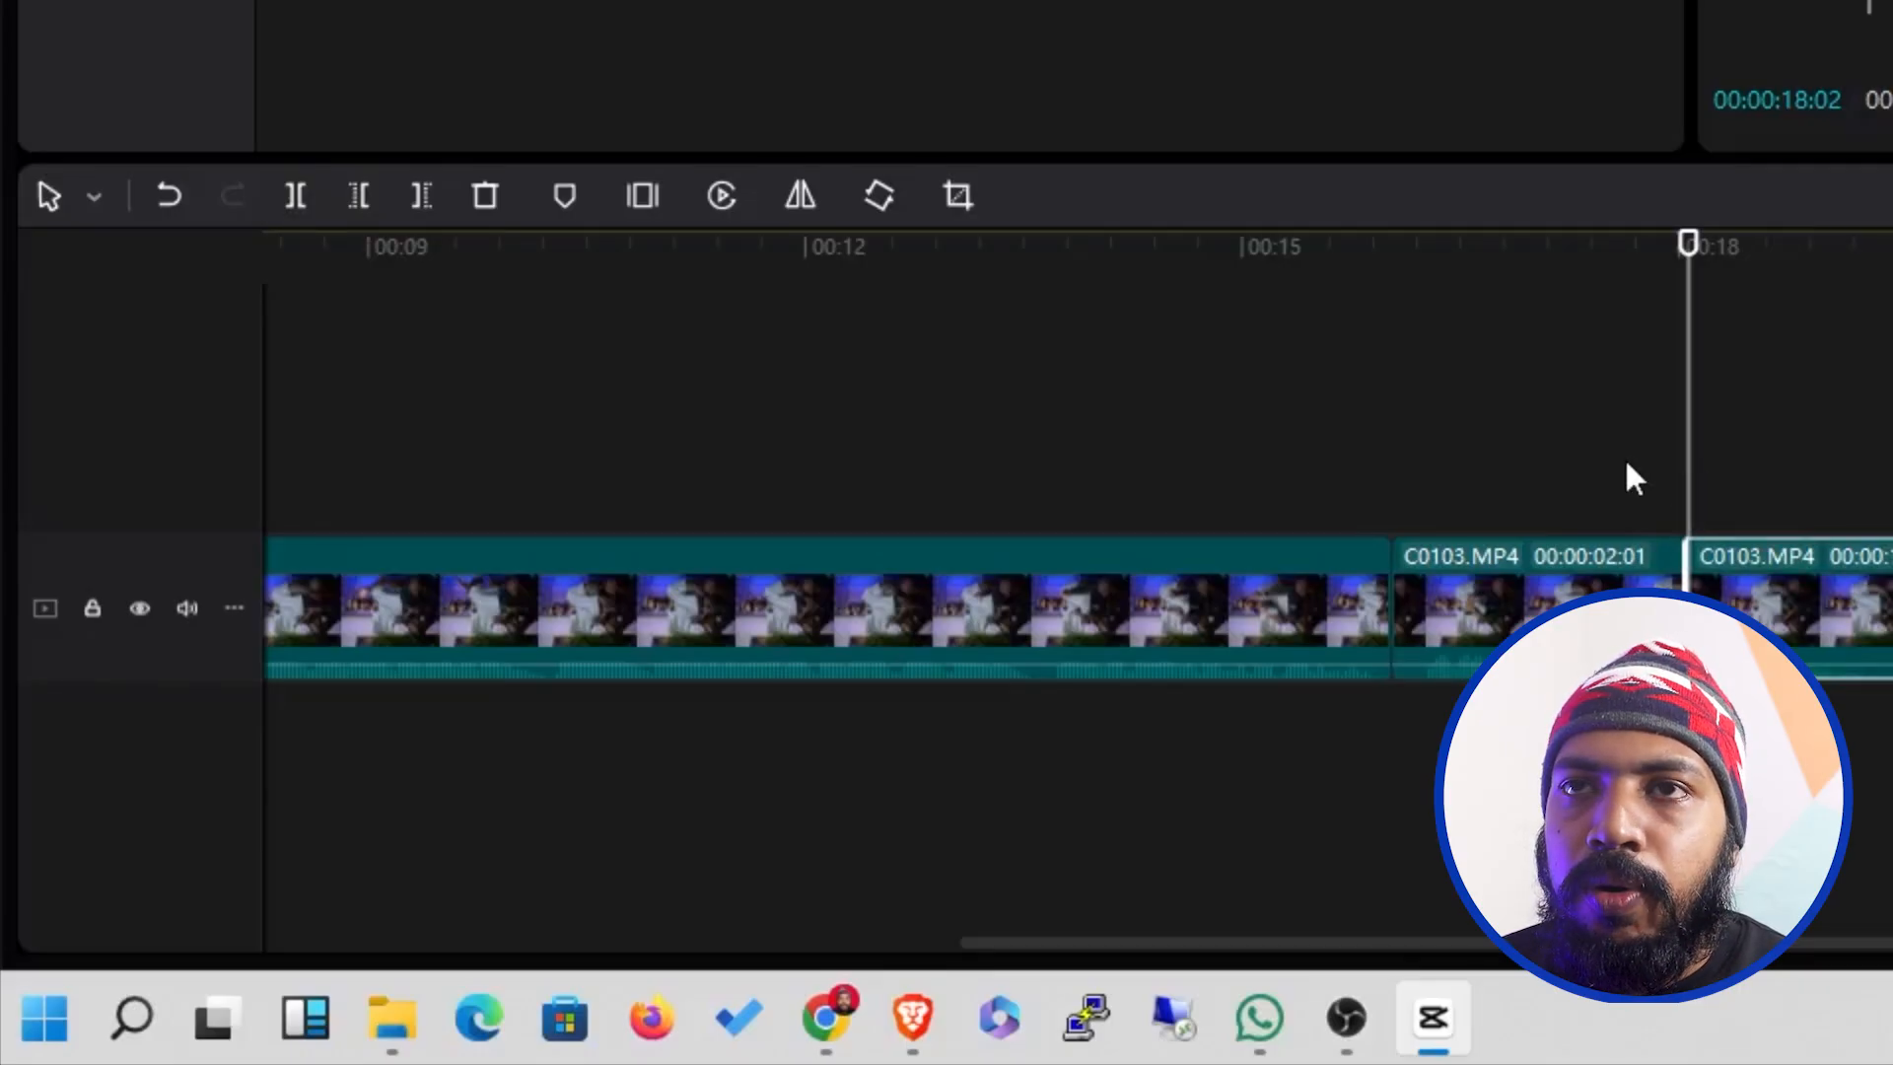
{"action": "key", "text": "ctrl+z"}
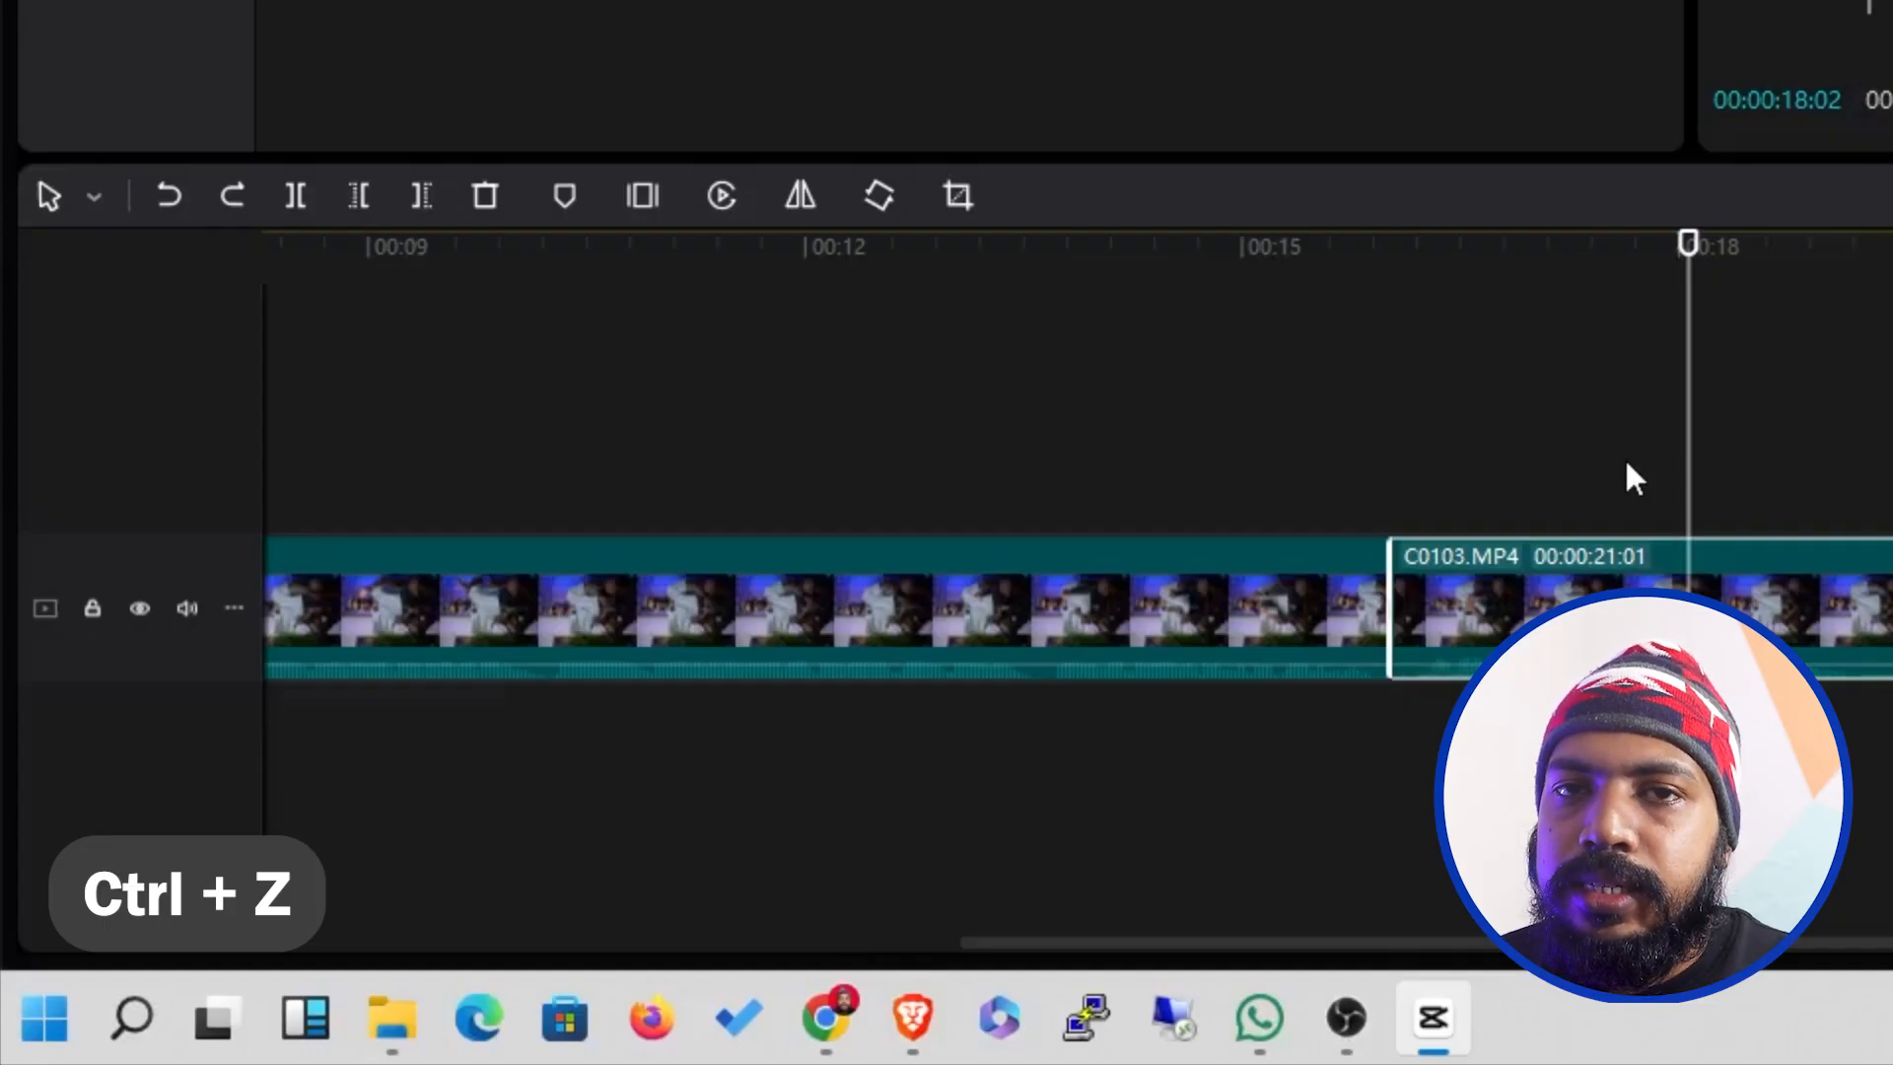
Undo the remaining split at 00:00:16:01, then redo it.
{"action": "left_click", "coordinate": [169, 197]}
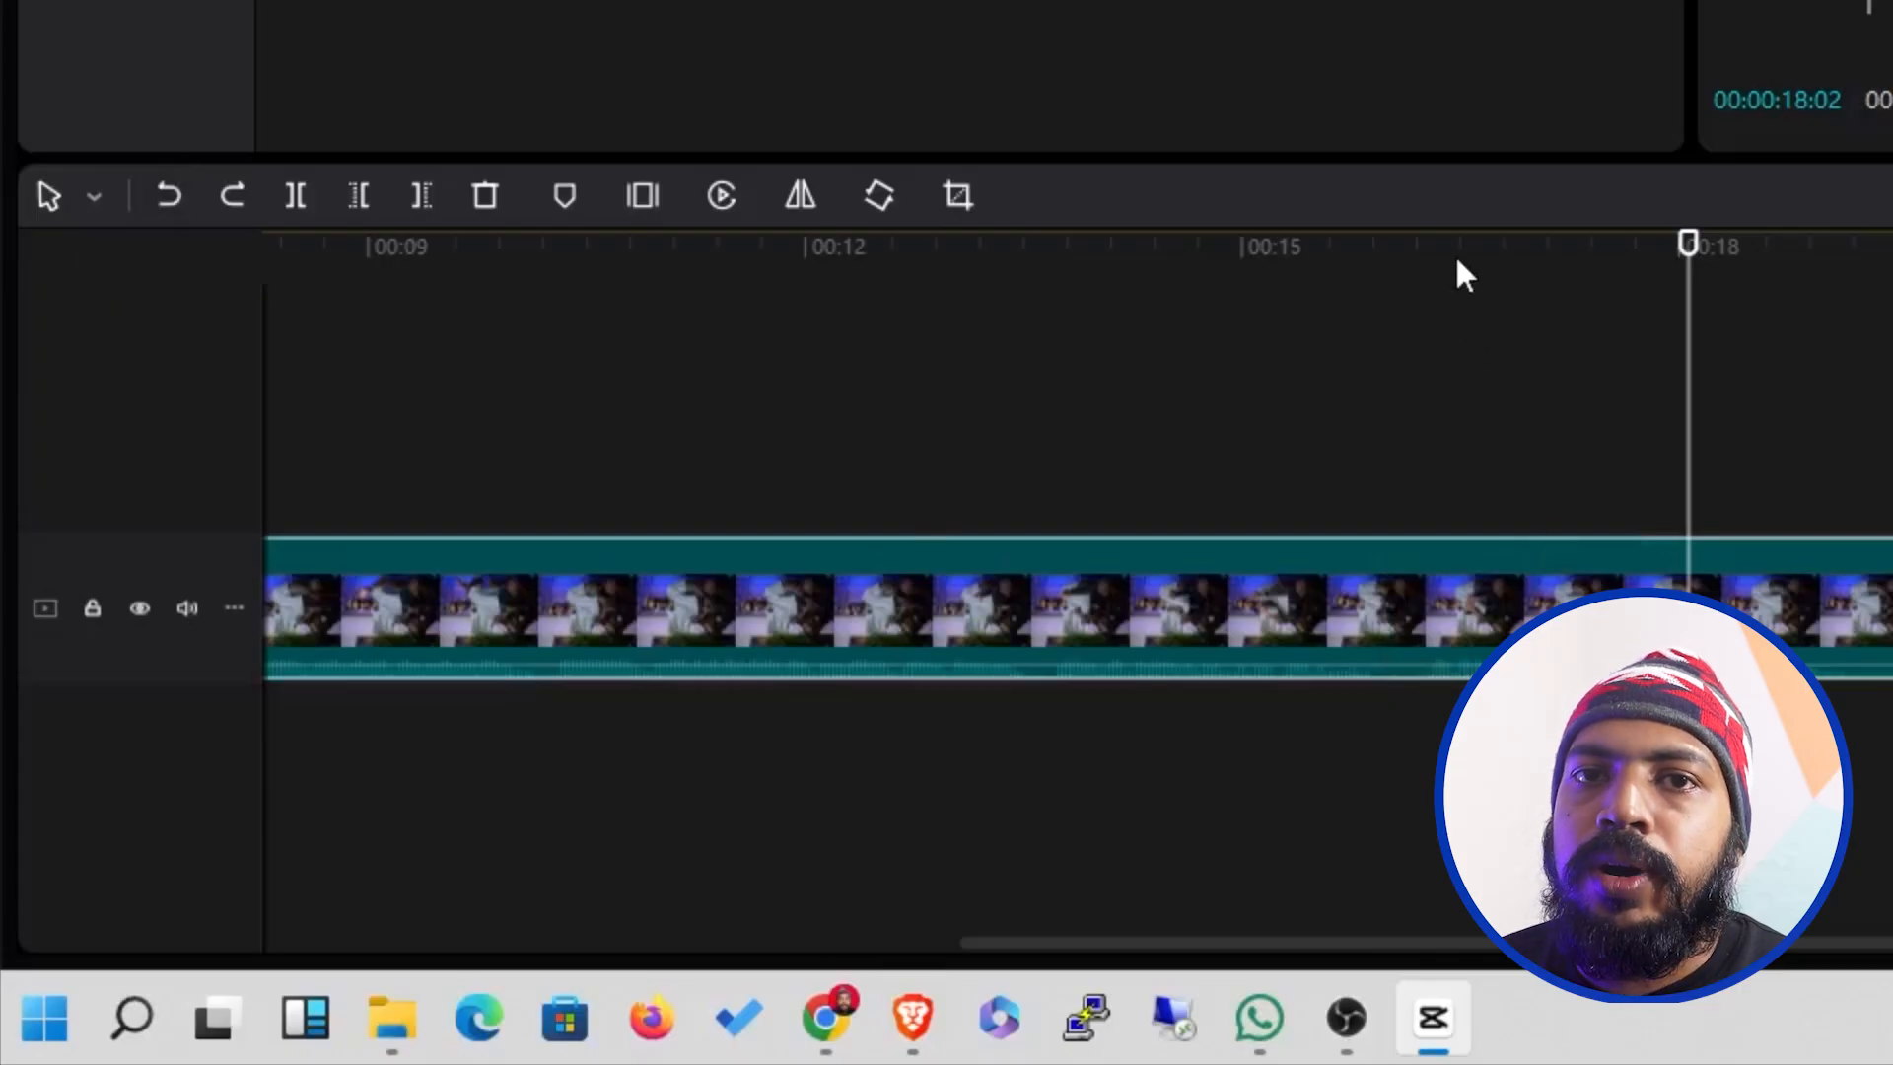
{"action": "left_click_drag", "start_coordinate": [1444, 252], "coordinate": [1394, 355]}
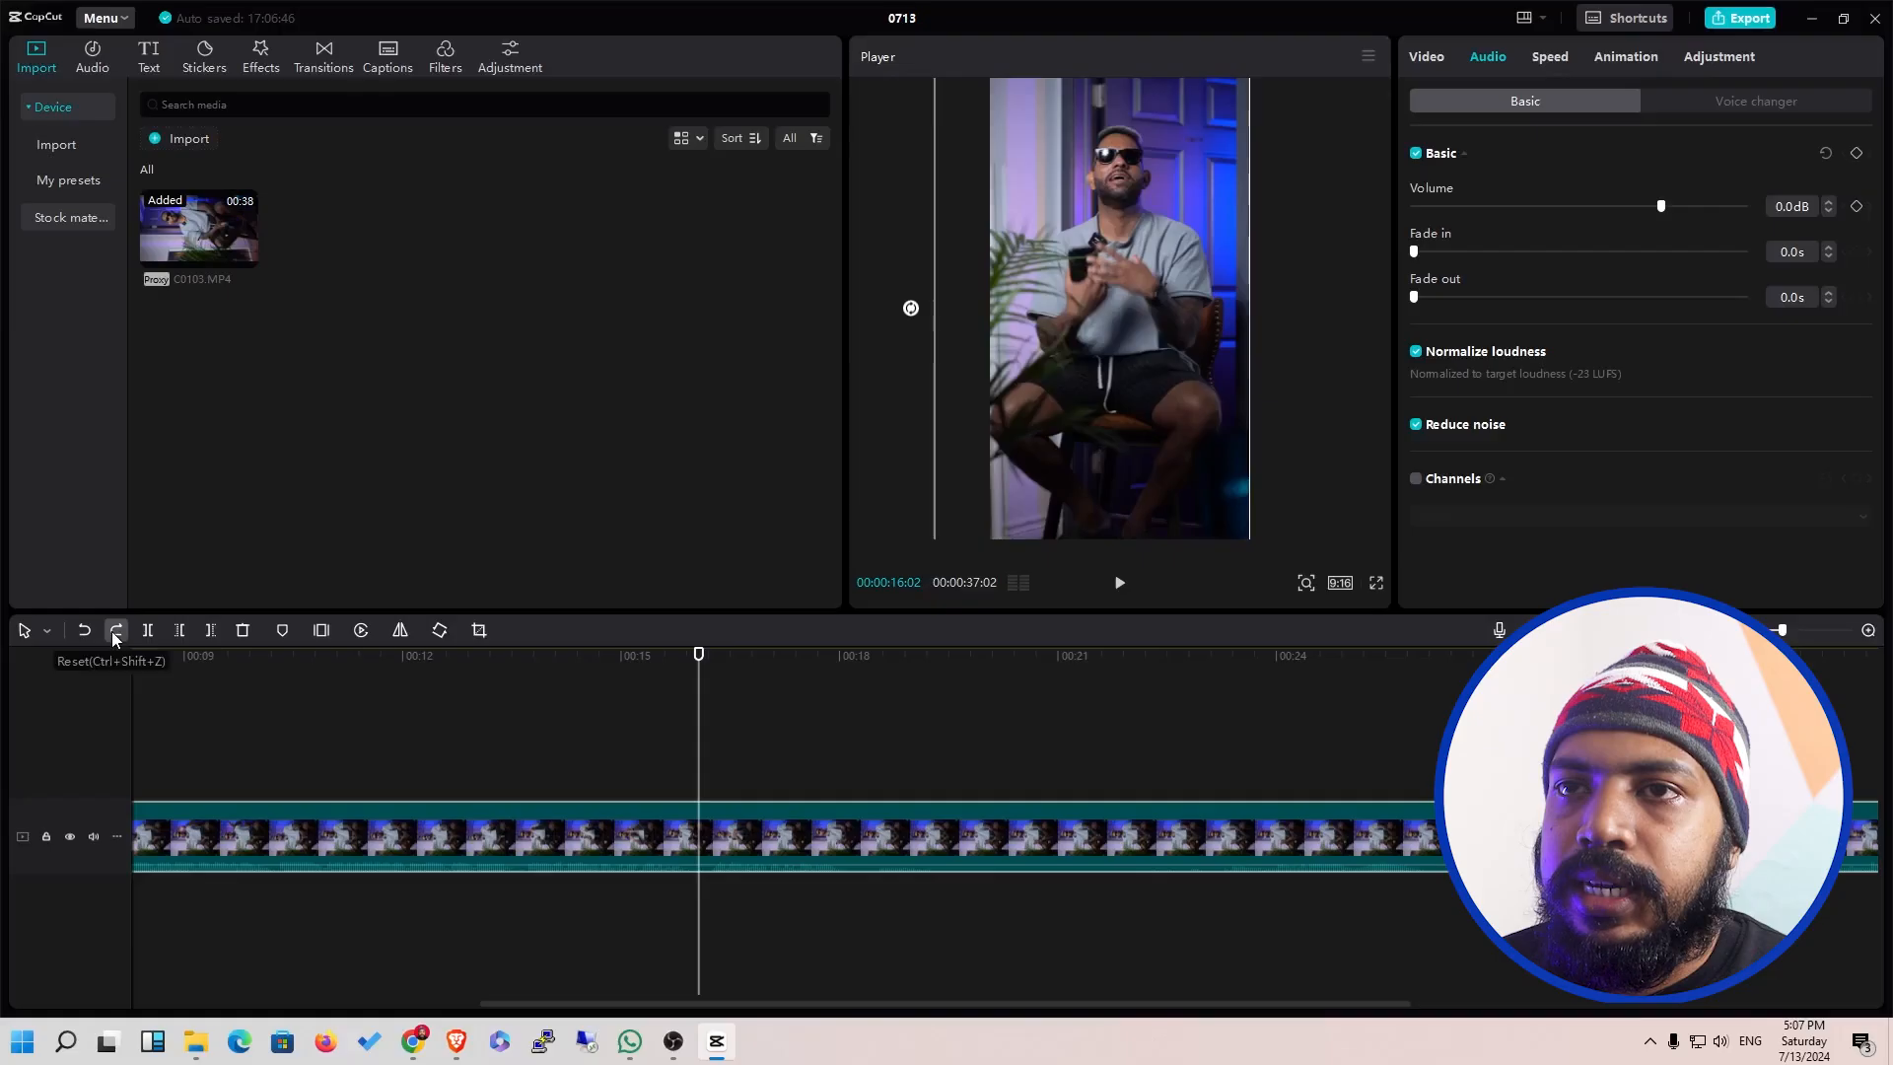
{"action": "left_click", "coordinate": [113, 633]}
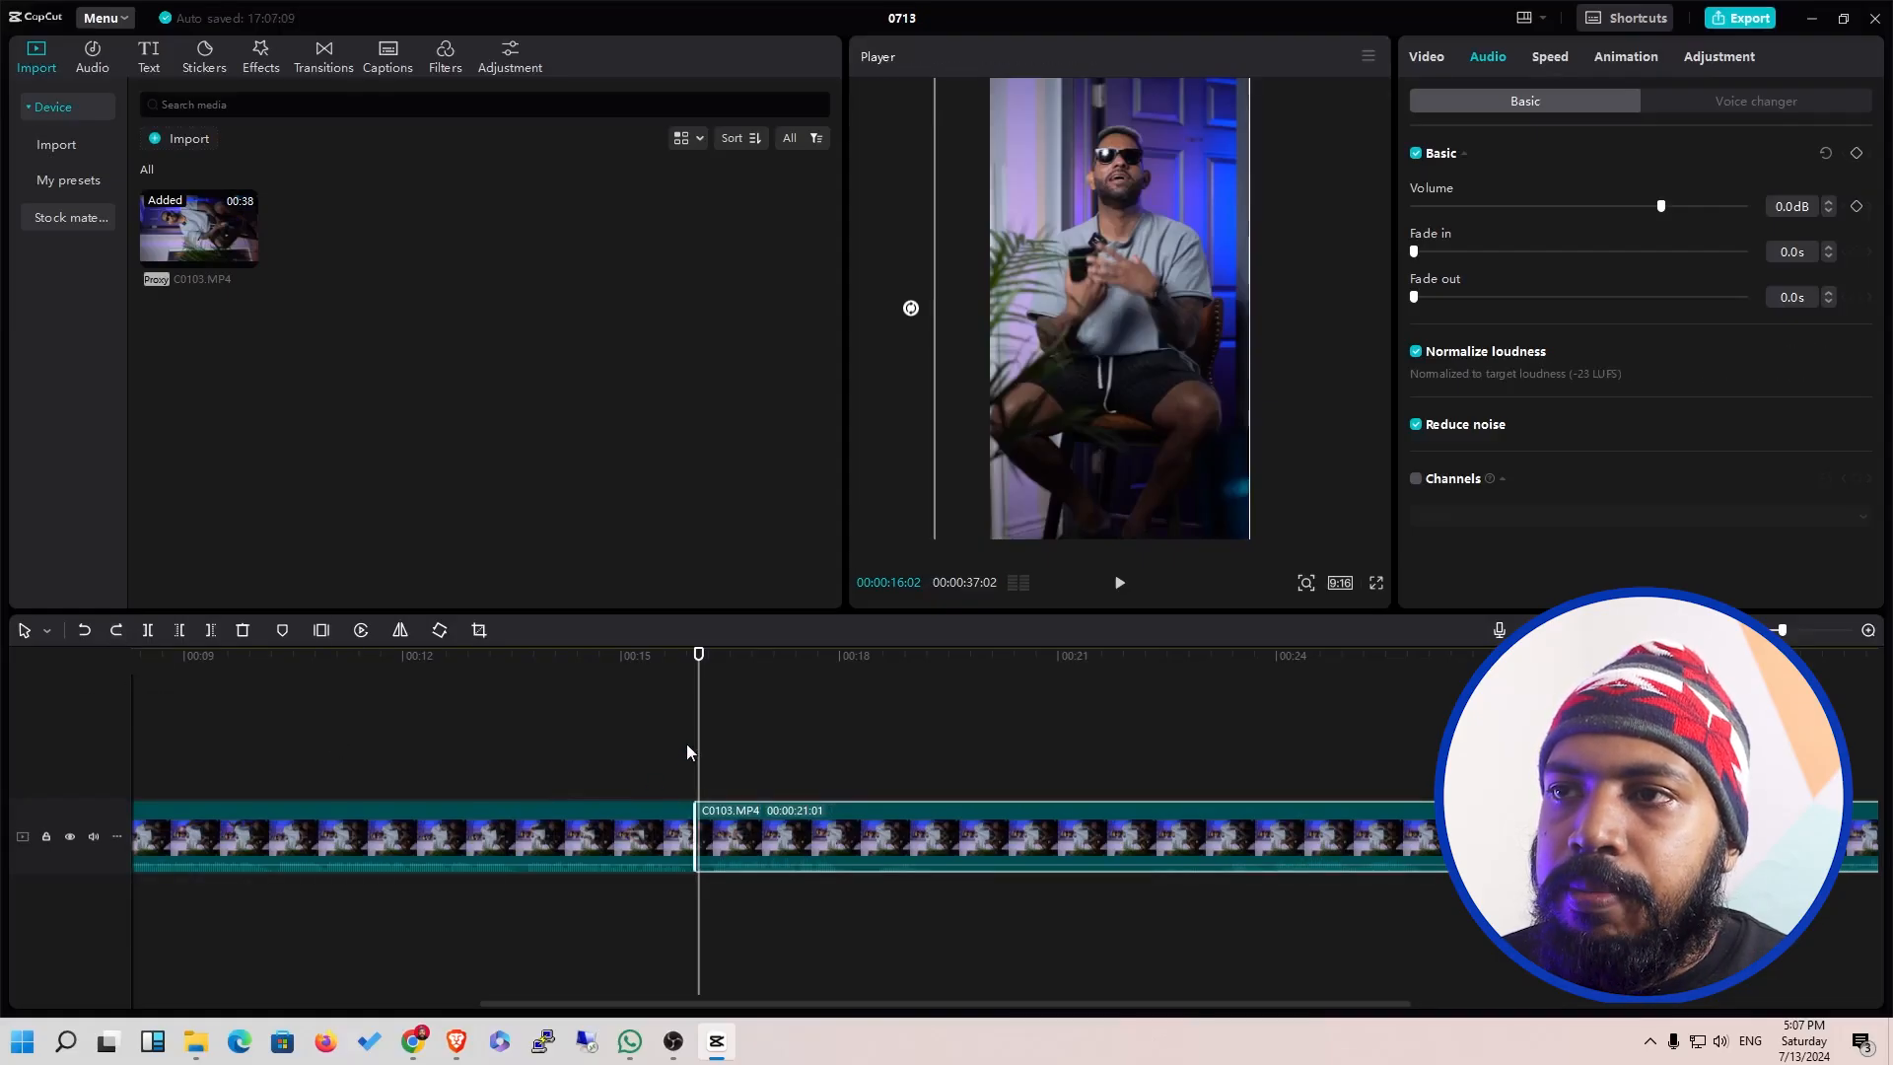
{"action": "left_click_drag", "start_coordinate": [696, 741], "coordinate": [694, 743]}
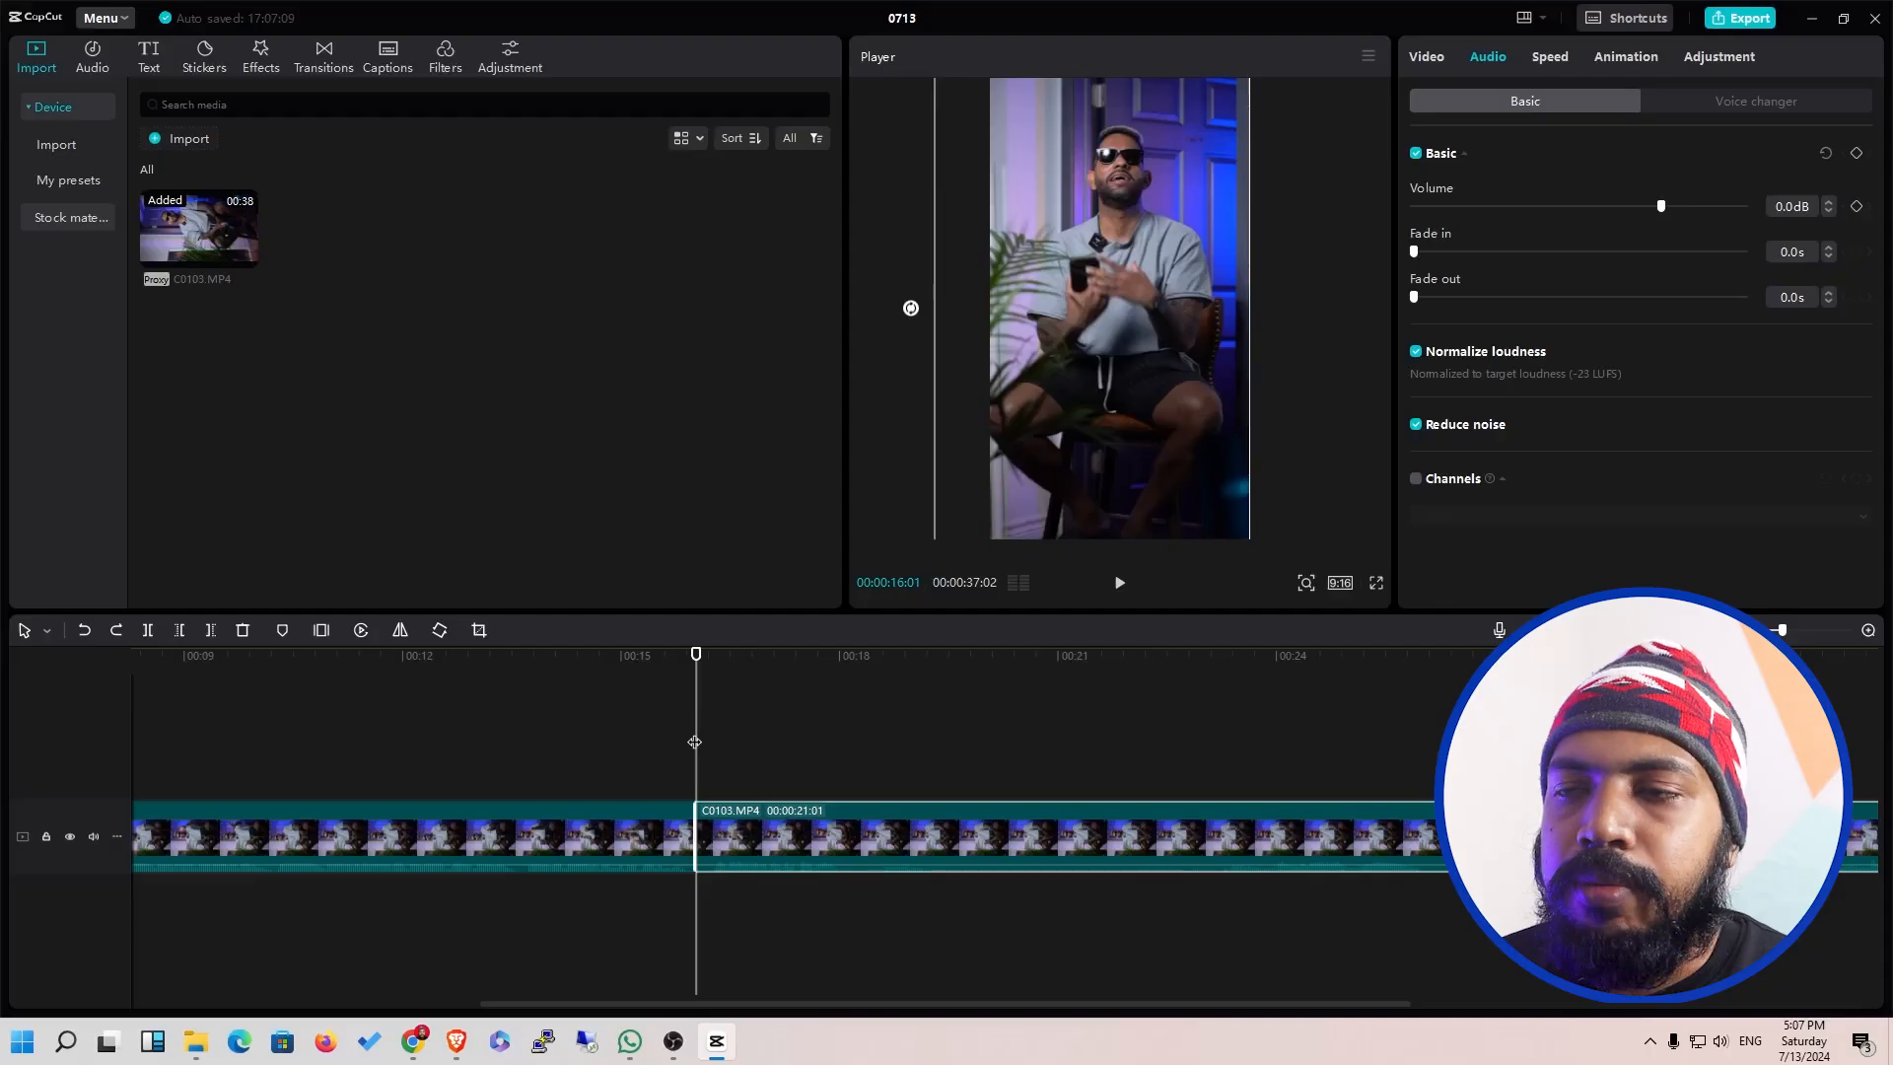
Play the first clip segment from the start of the timeline to review its opening.
{"action": "left_click_drag", "start_coordinate": [694, 742], "coordinate": [574, 764]}
{"action": "left_click_drag", "start_coordinate": [577, 1005], "coordinate": [476, 1006]}
{"action": "left_click_drag", "start_coordinate": [721, 753], "coordinate": [837, 756]}
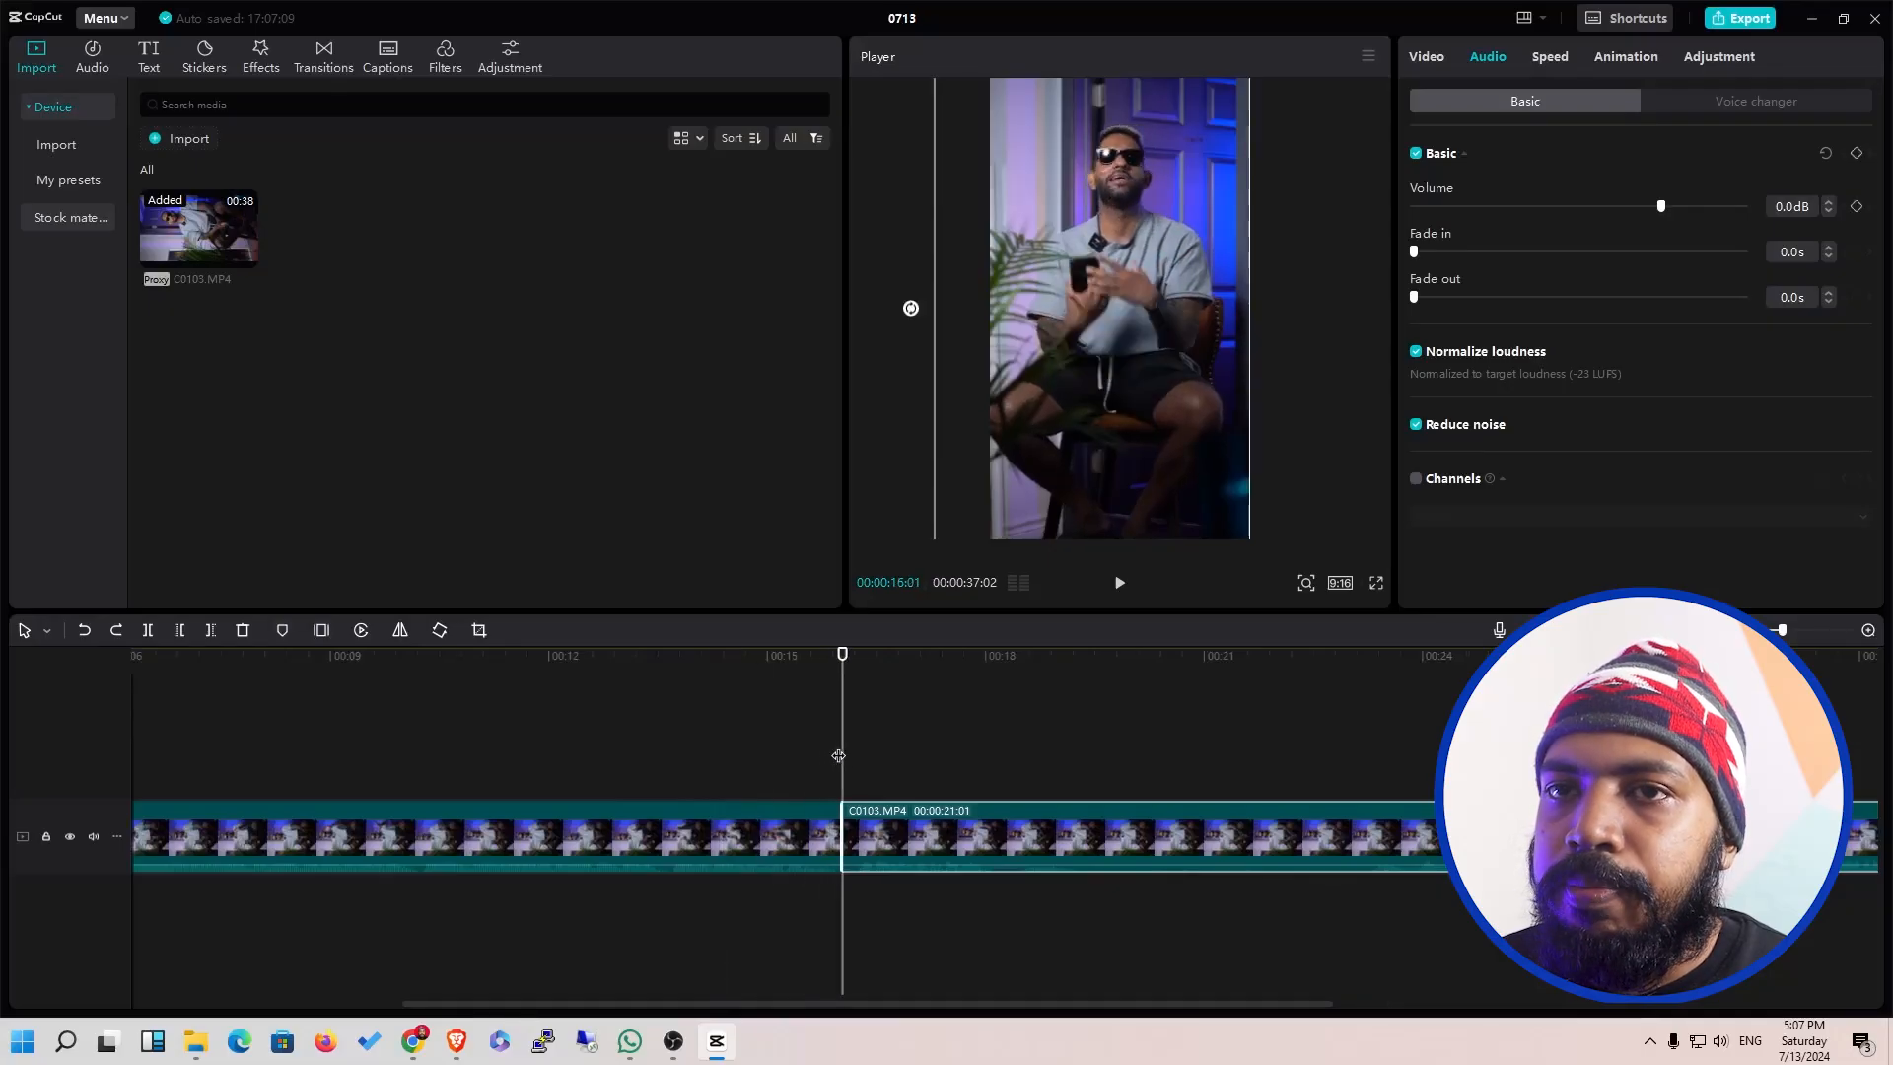
{"action": "left_click_drag", "start_coordinate": [842, 751], "coordinate": [165, 764]}
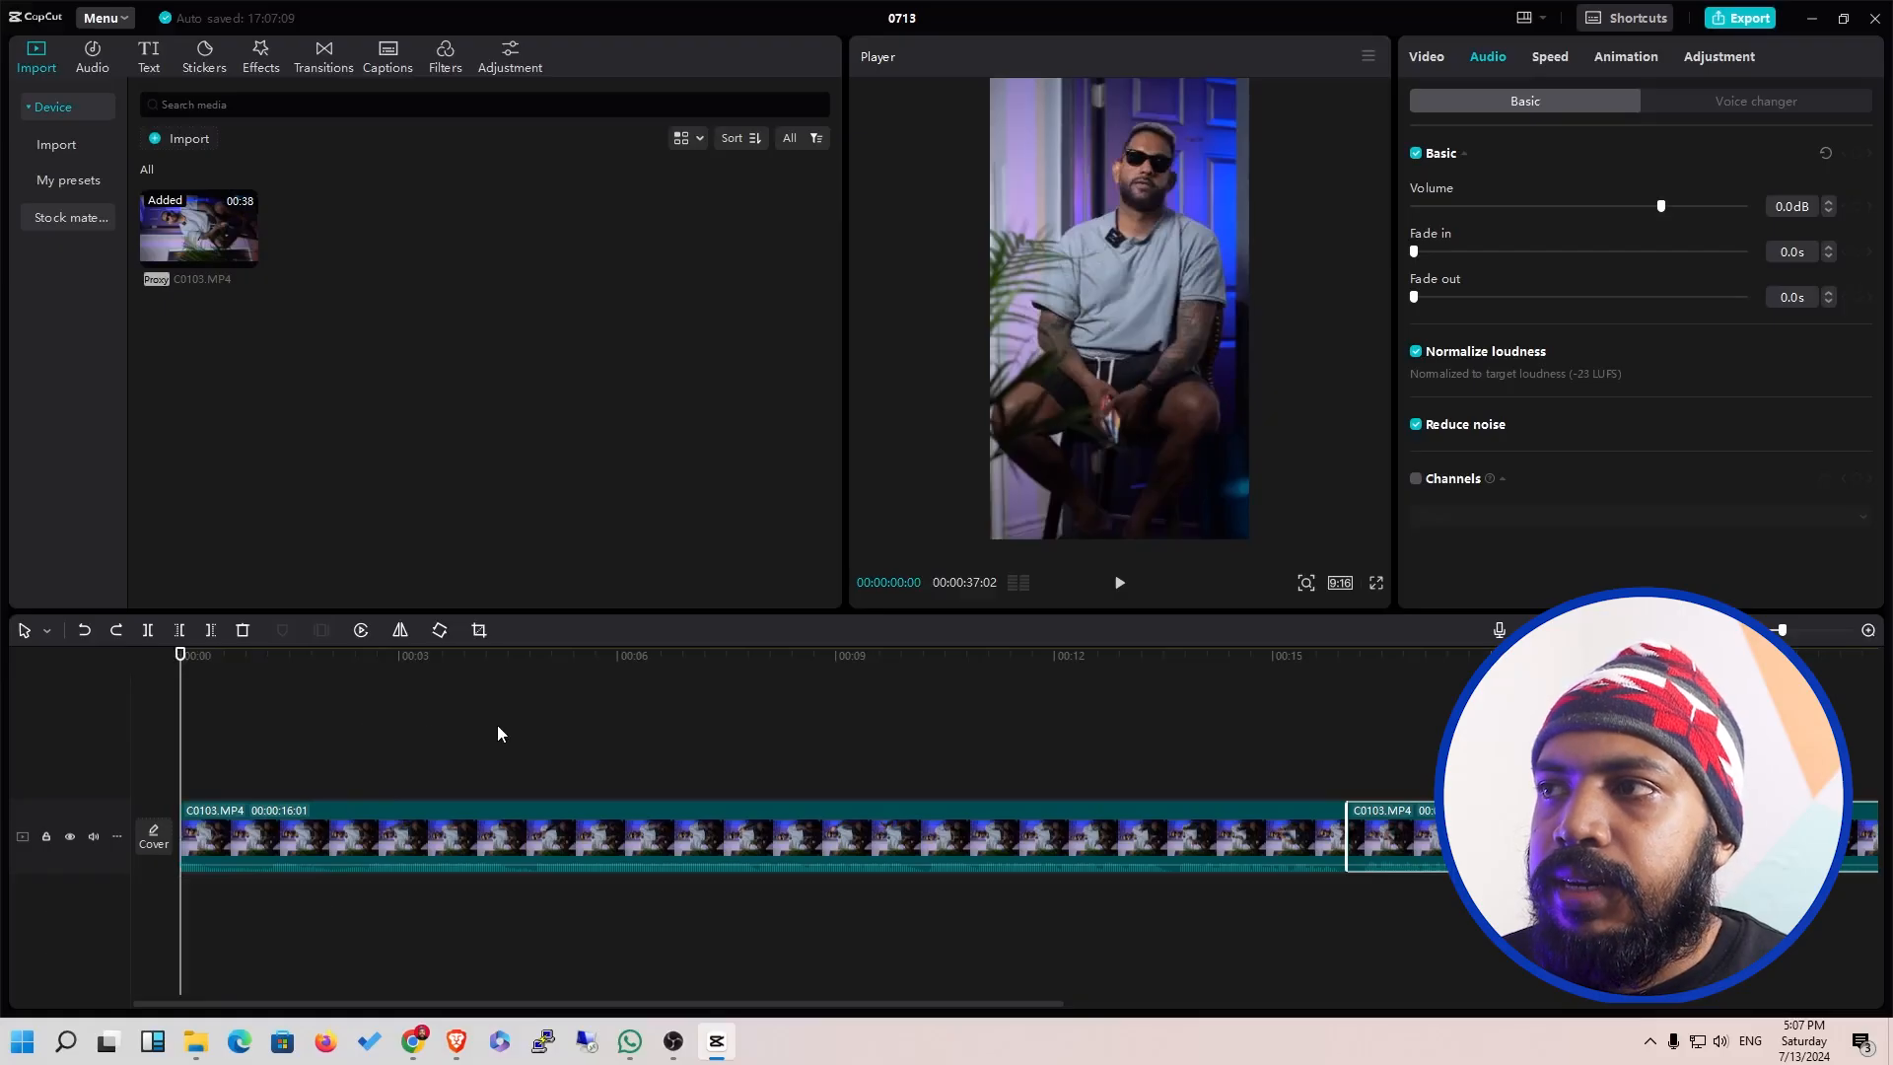
{"action": "key", "text": "space"}
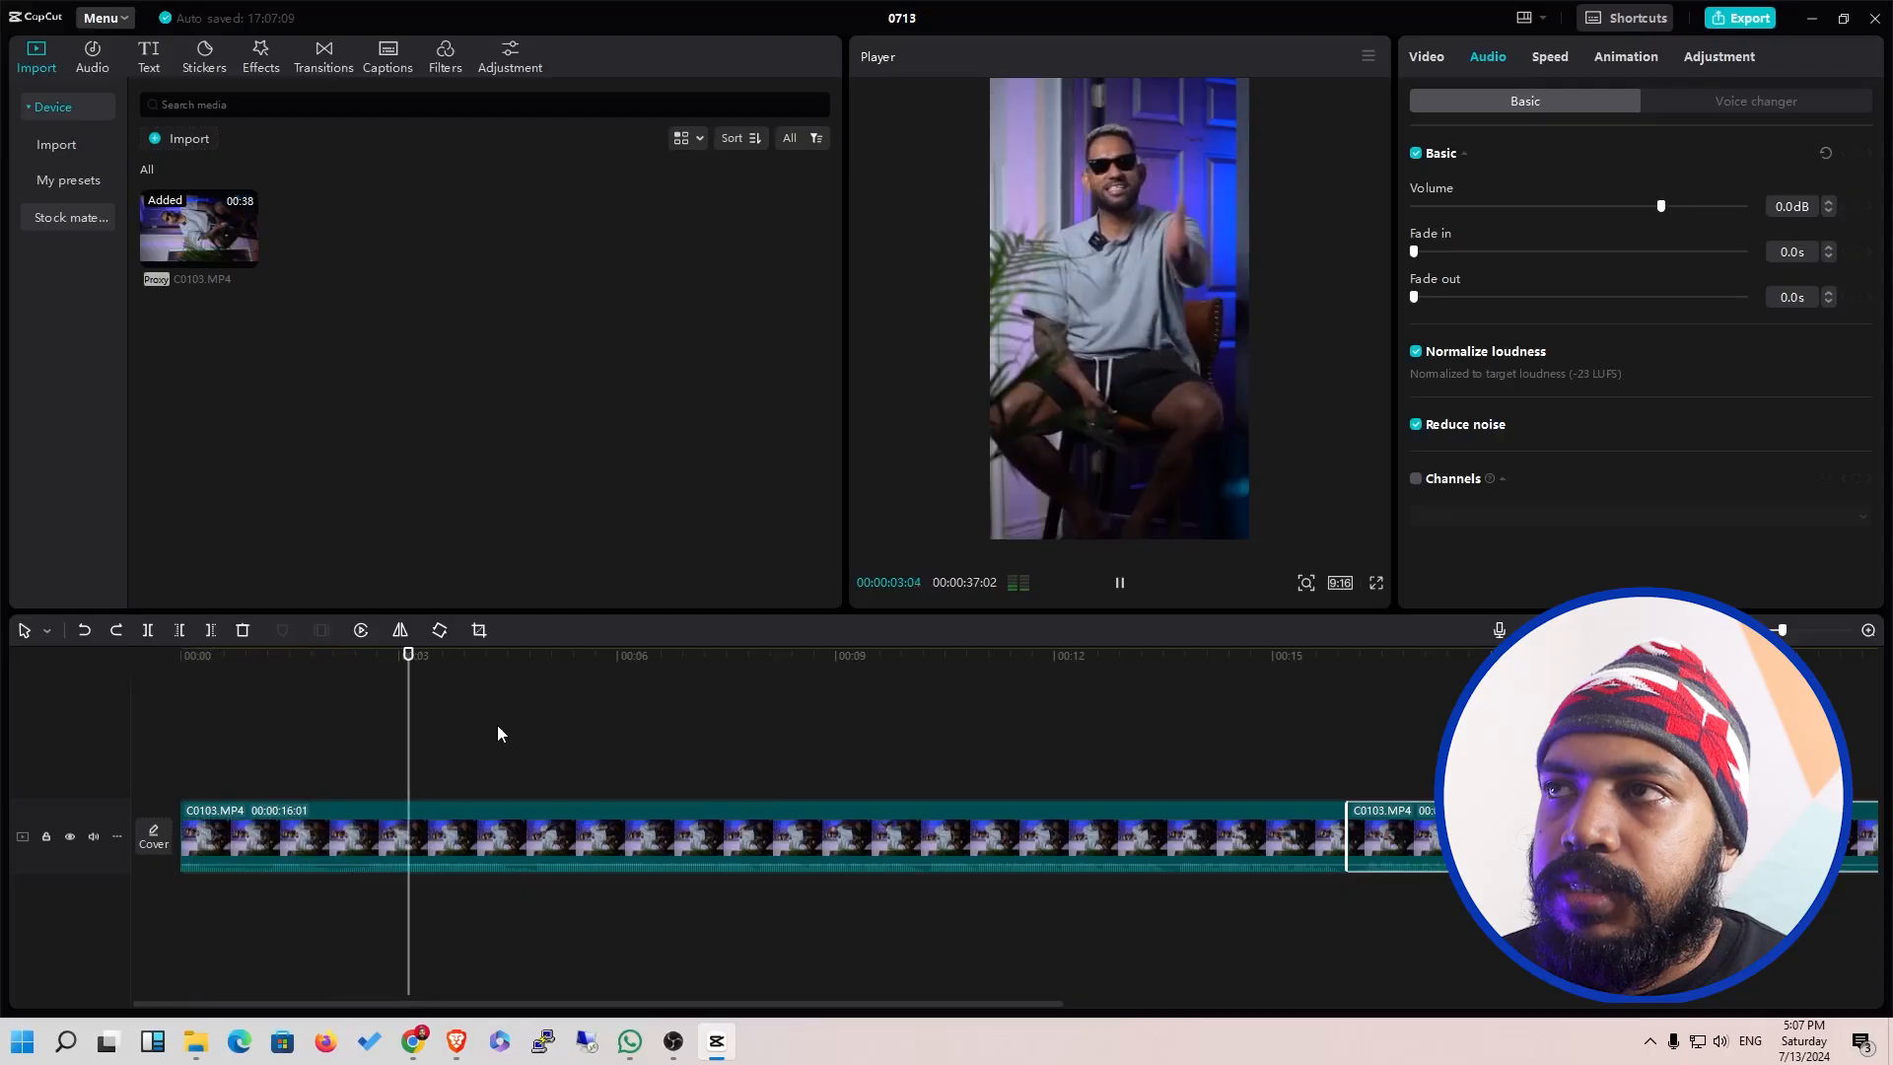
{"action": "key", "text": "space"}
Find the end of the unwanted opening and split the first clip segment at 00:00:02:15.
{"action": "left_click_drag", "start_coordinate": [312, 655], "coordinate": [148, 686]}
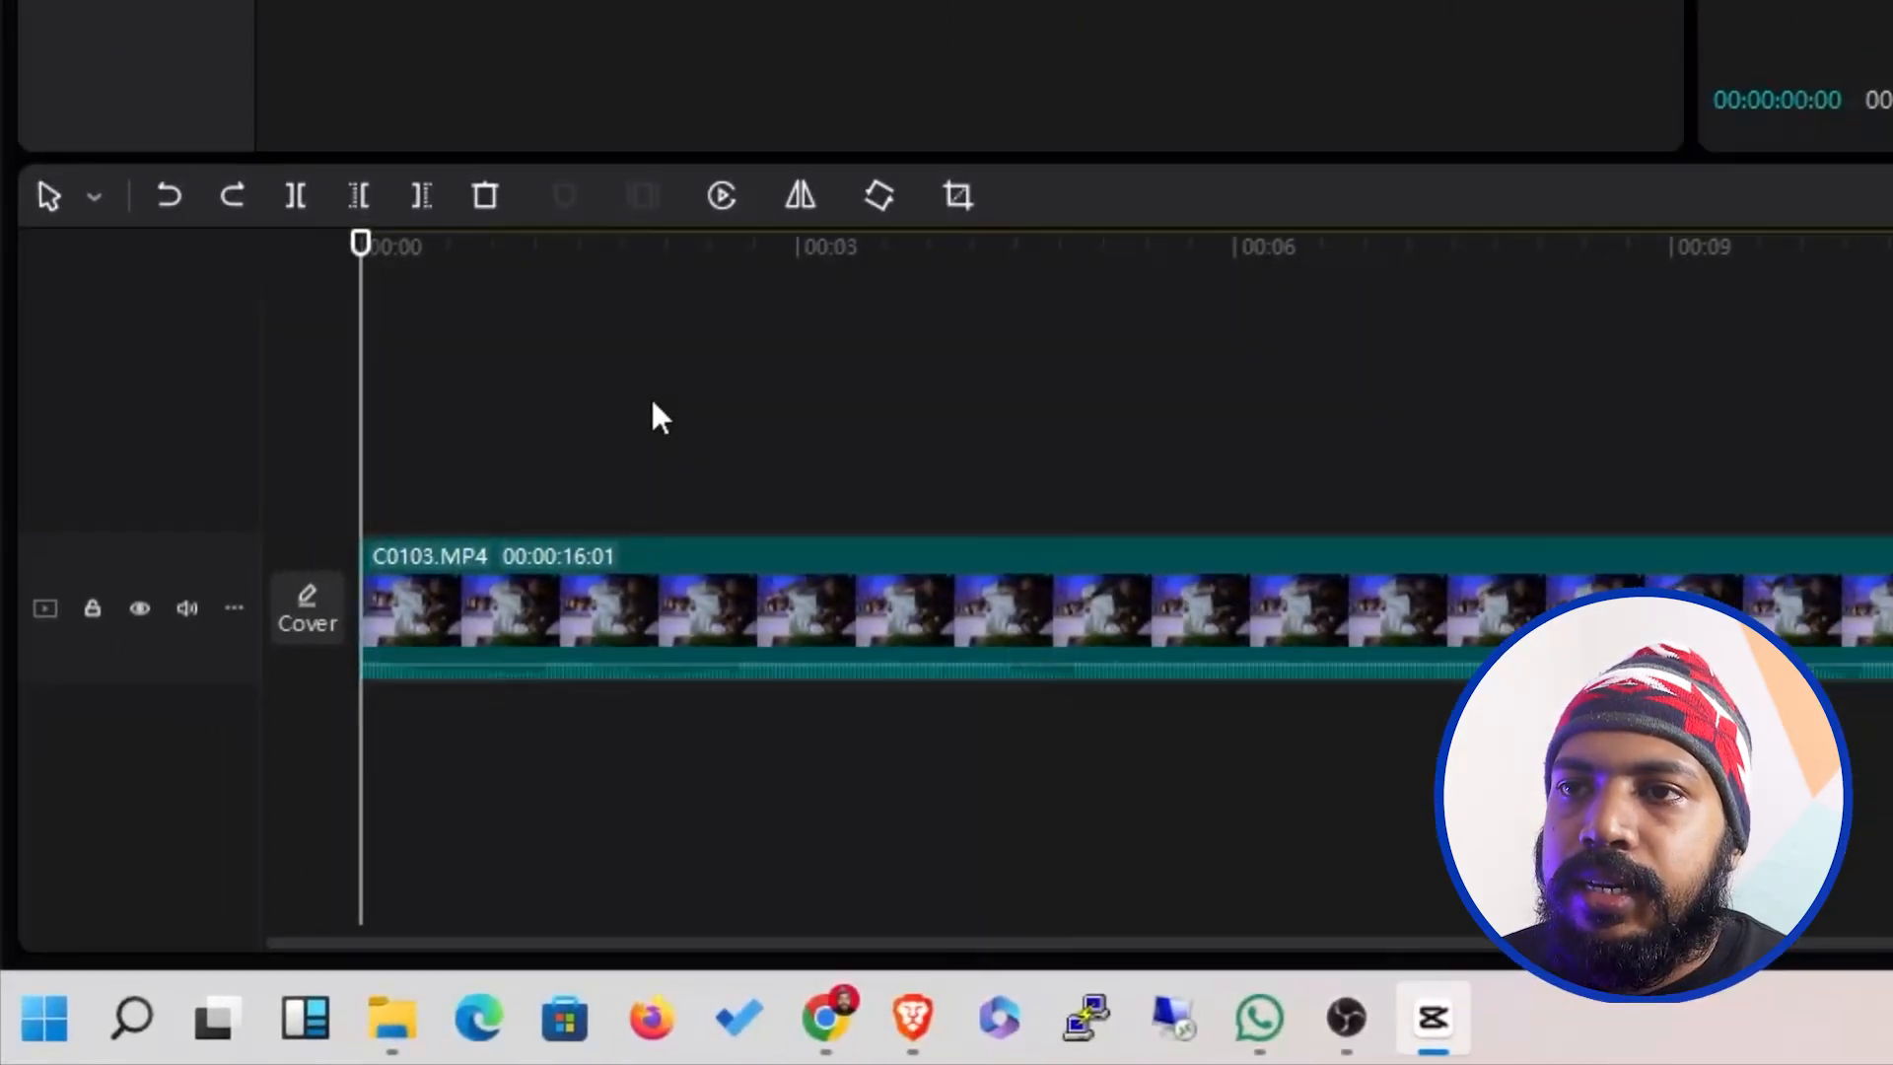
{"action": "key", "text": "space"}
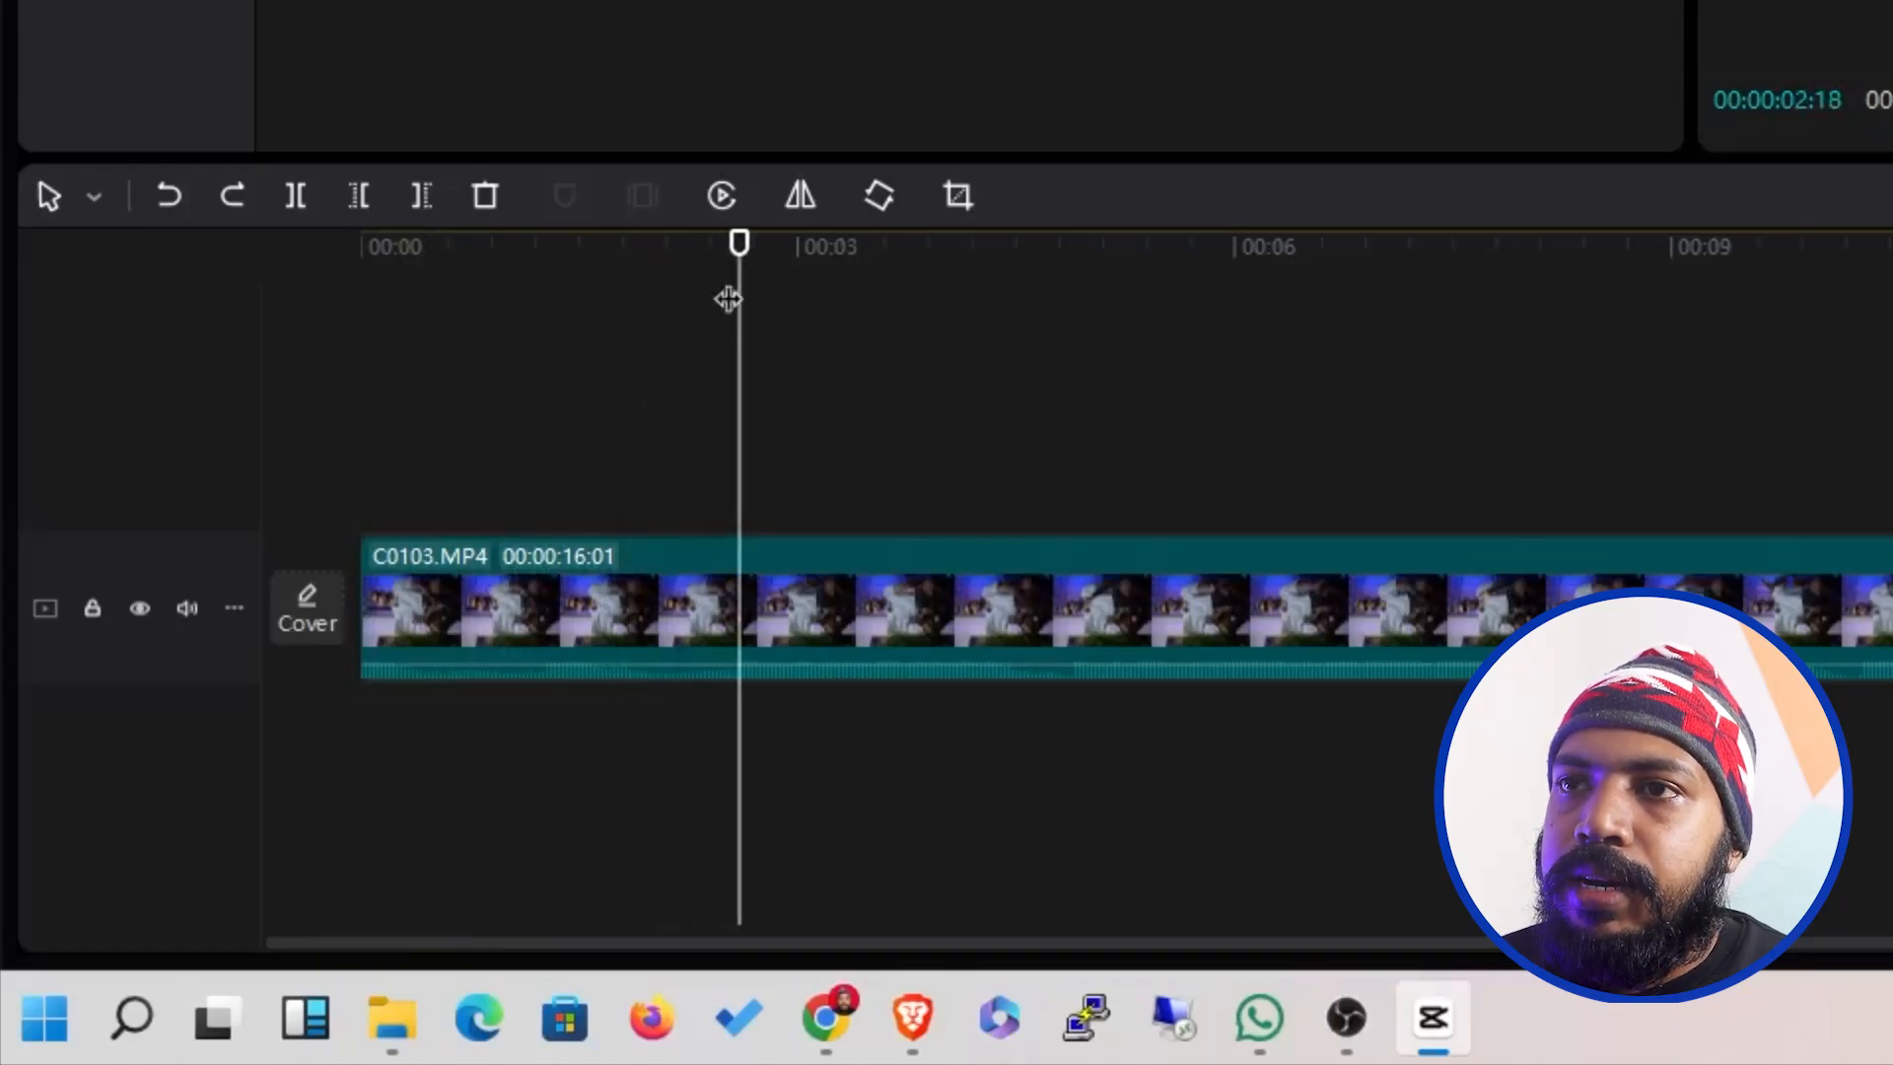
{"action": "left_click_drag", "start_coordinate": [746, 294], "coordinate": [725, 298]}
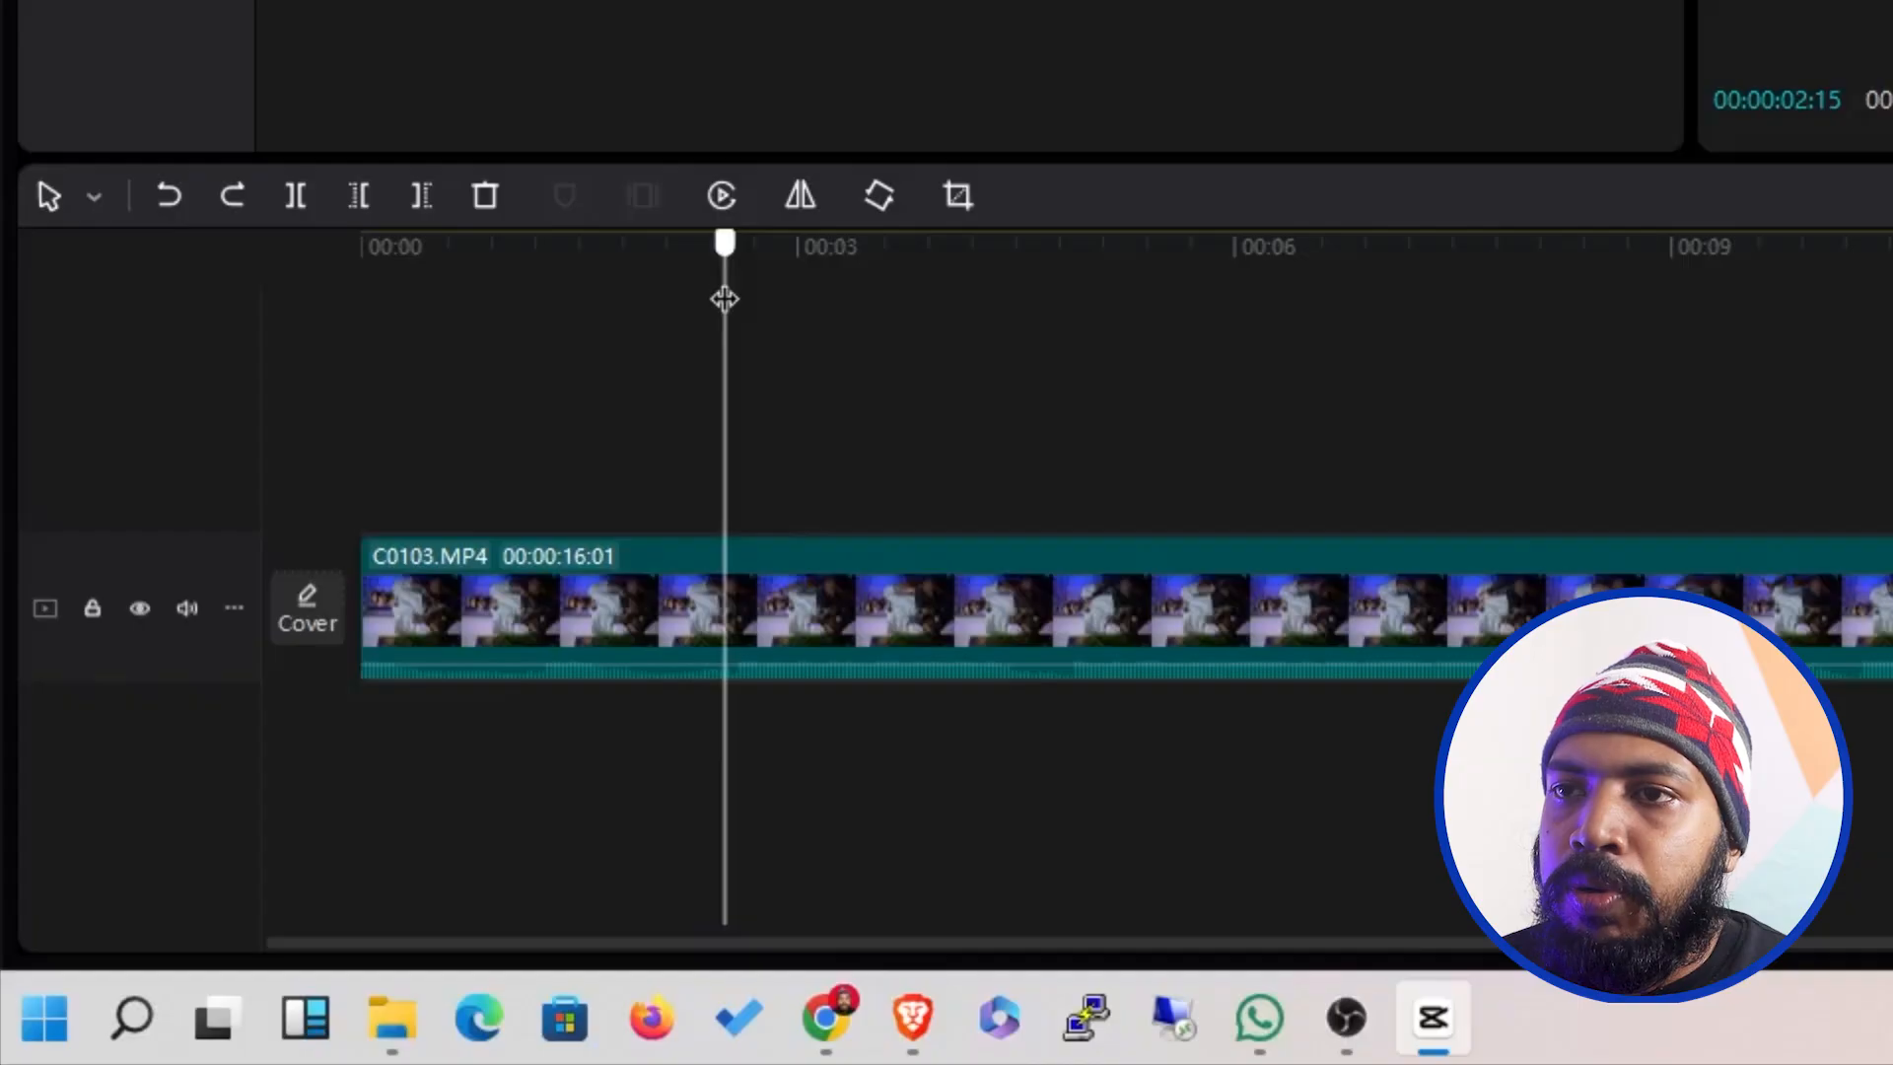
{"action": "left_click", "coordinate": [718, 603]}
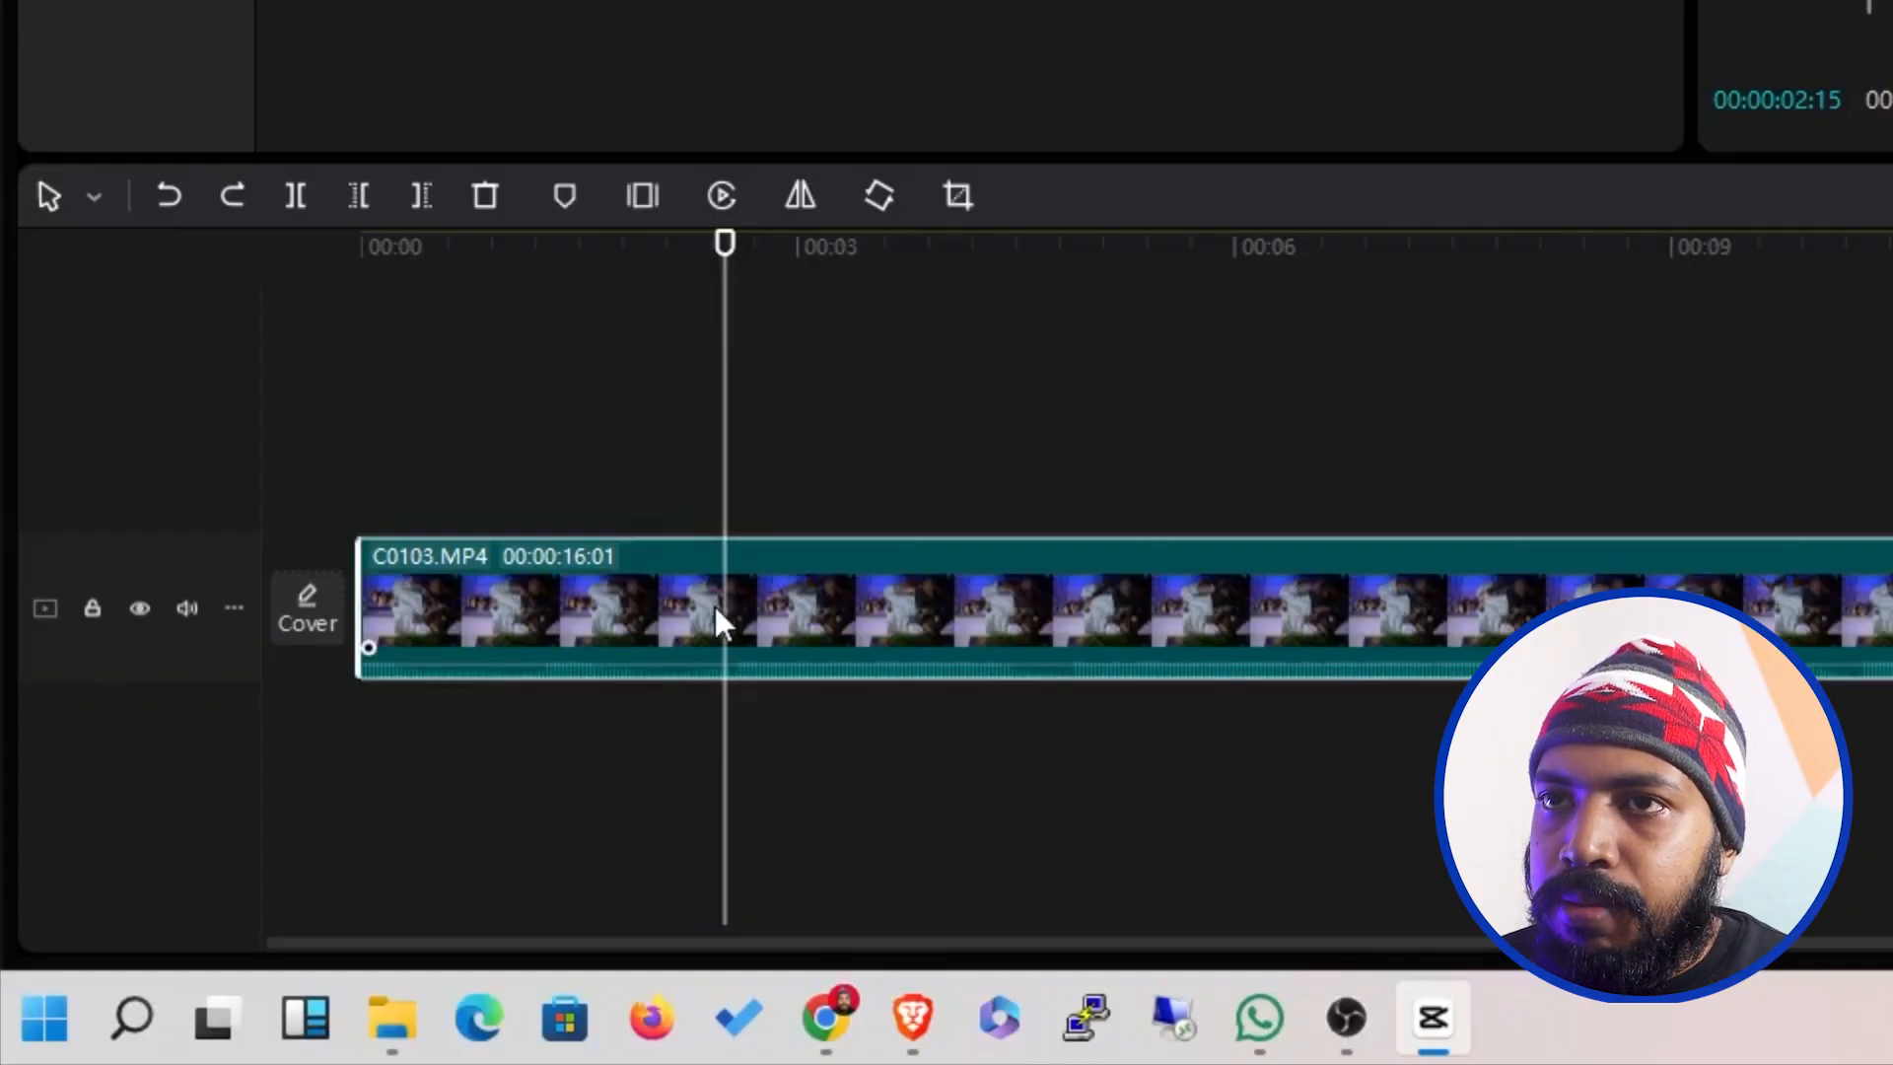
{"action": "left_click", "coordinate": [306, 197]}
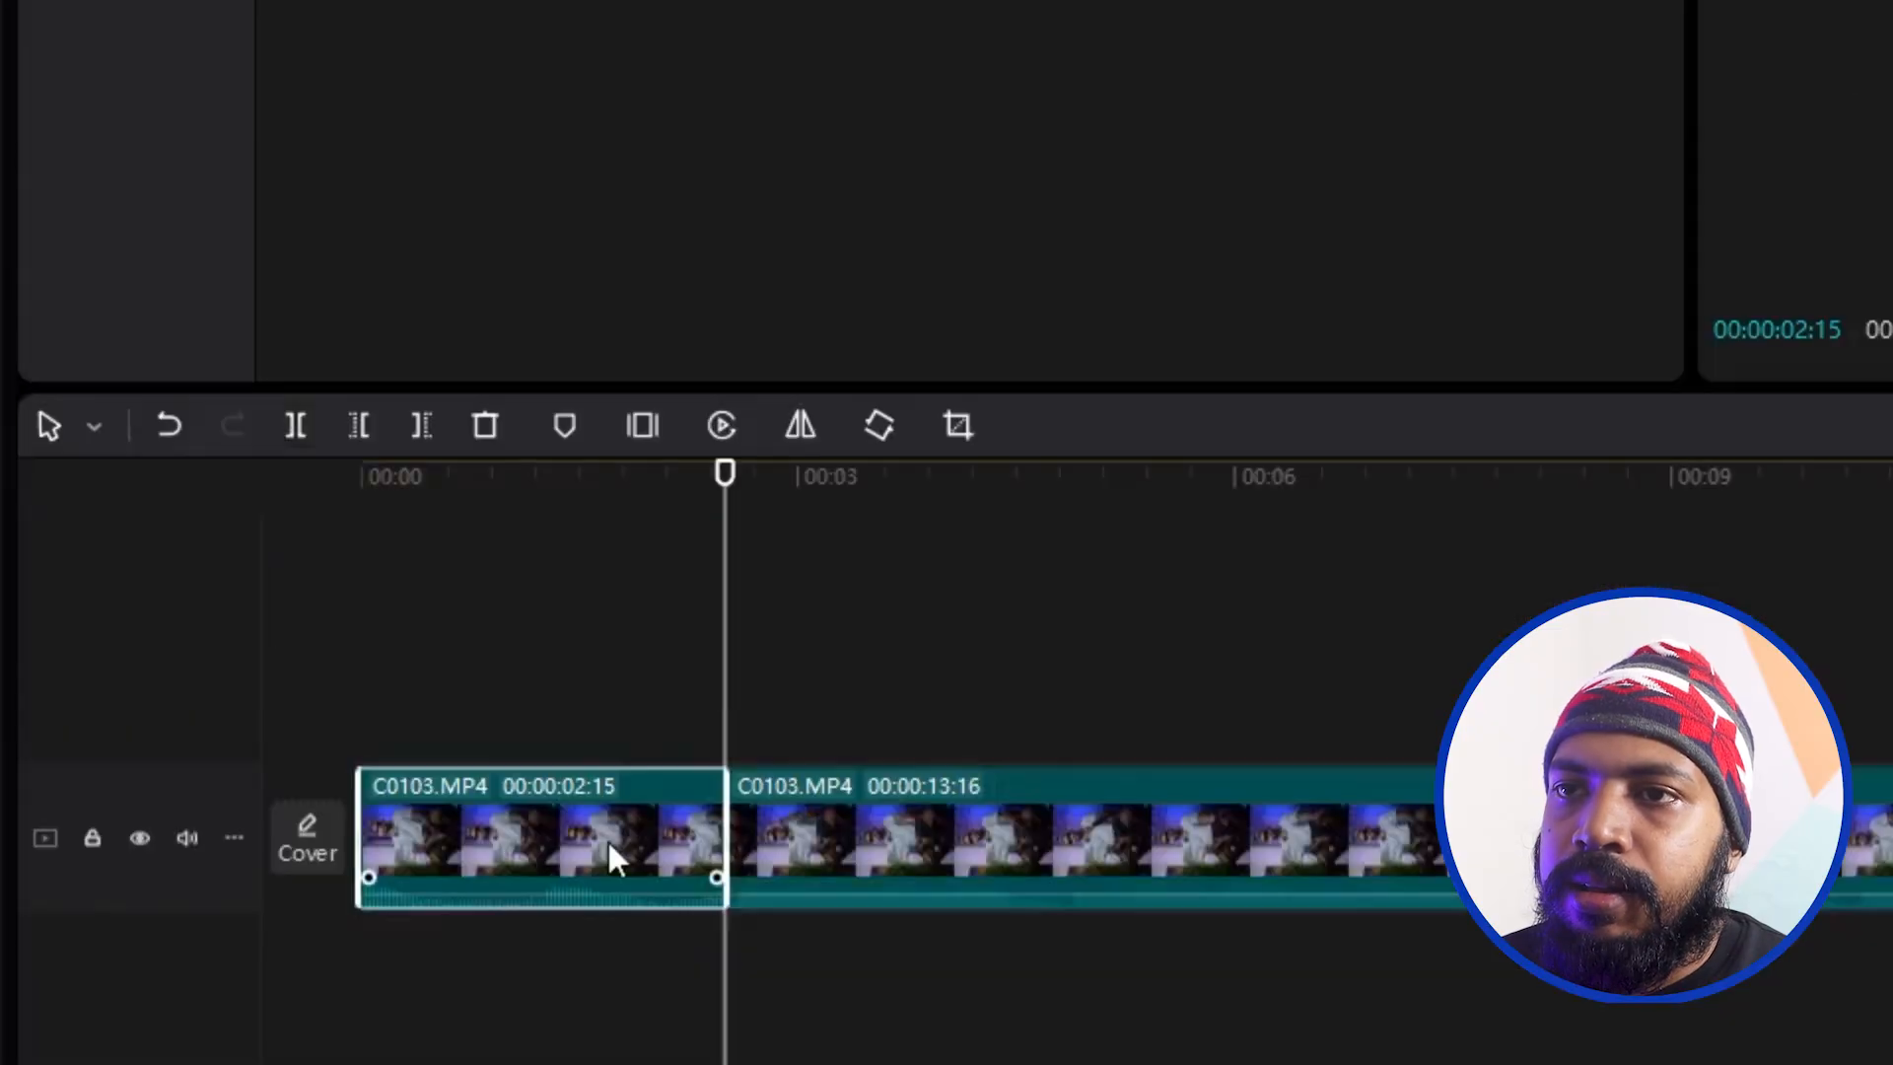
Delete the opening segment before the 00:00:02:15 cut from the timeline.
{"action": "right_click", "coordinate": [612, 628]}
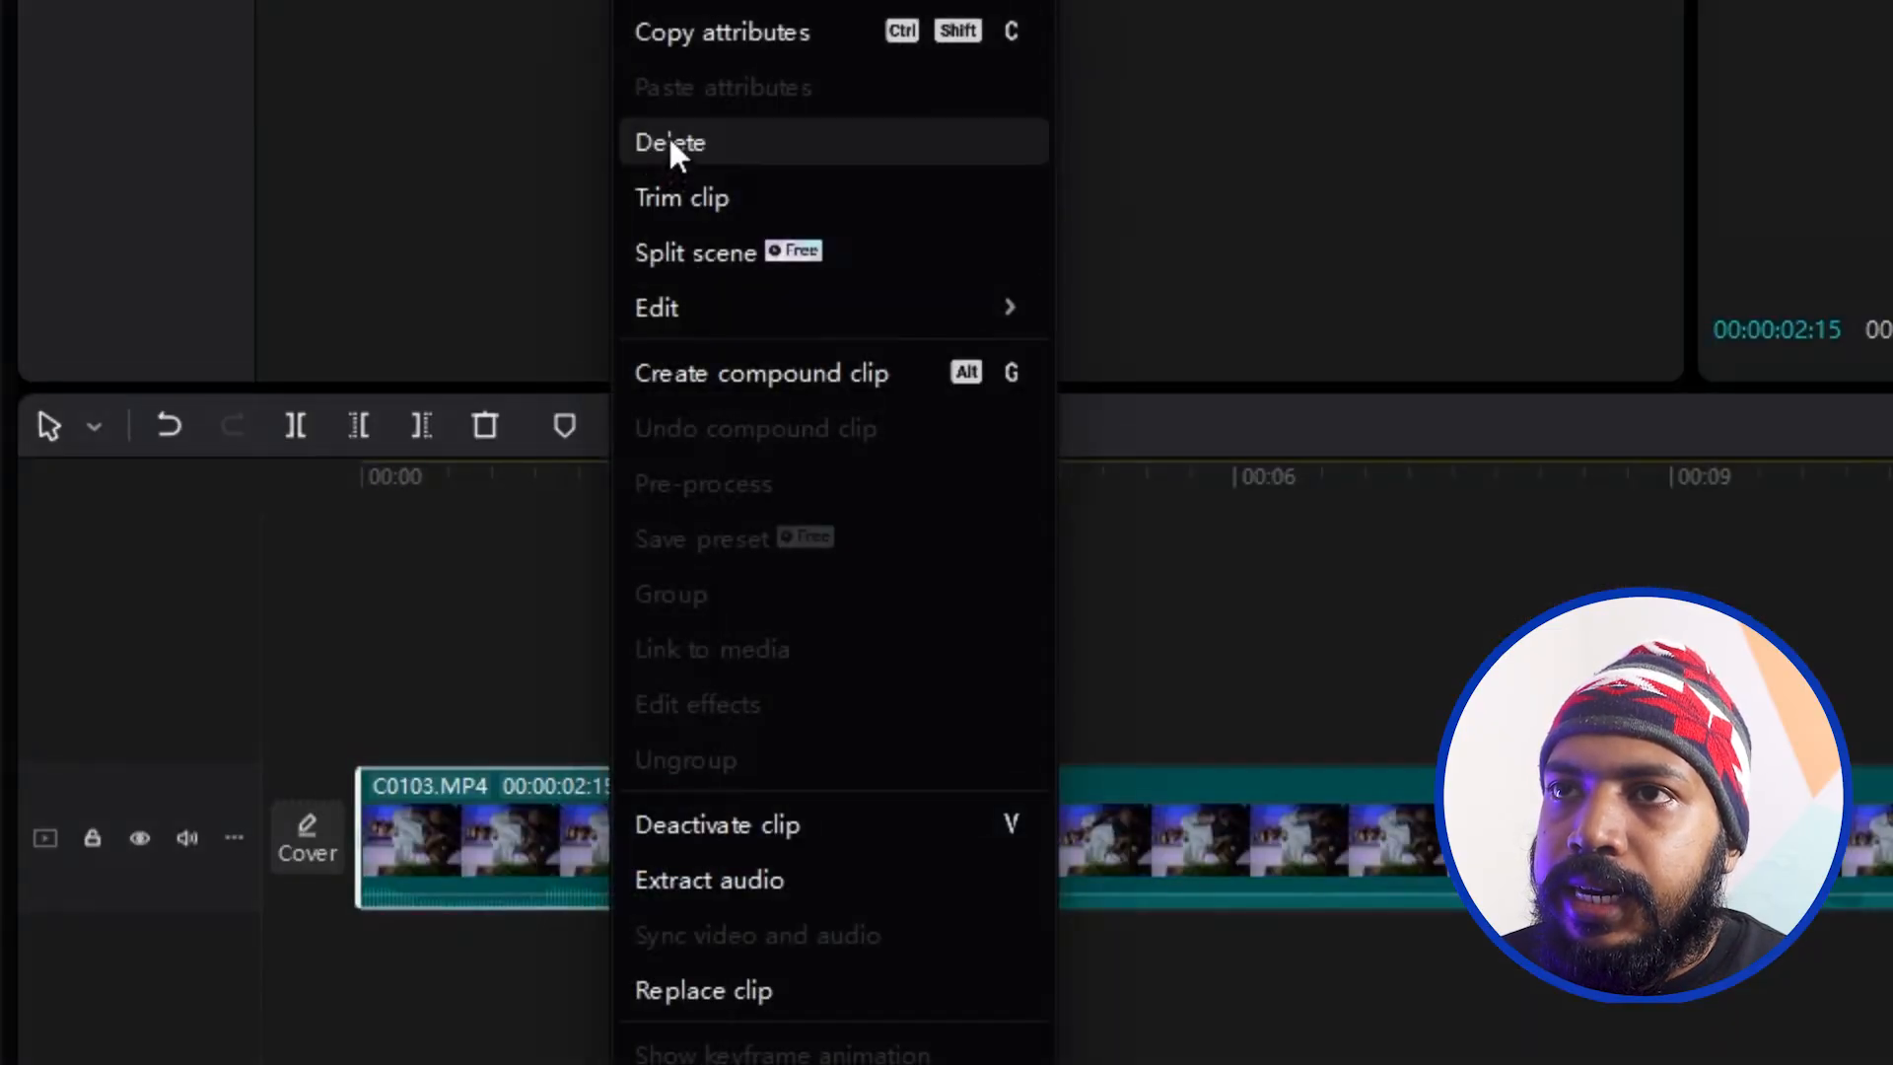
{"action": "left_click", "coordinate": [523, 821]}
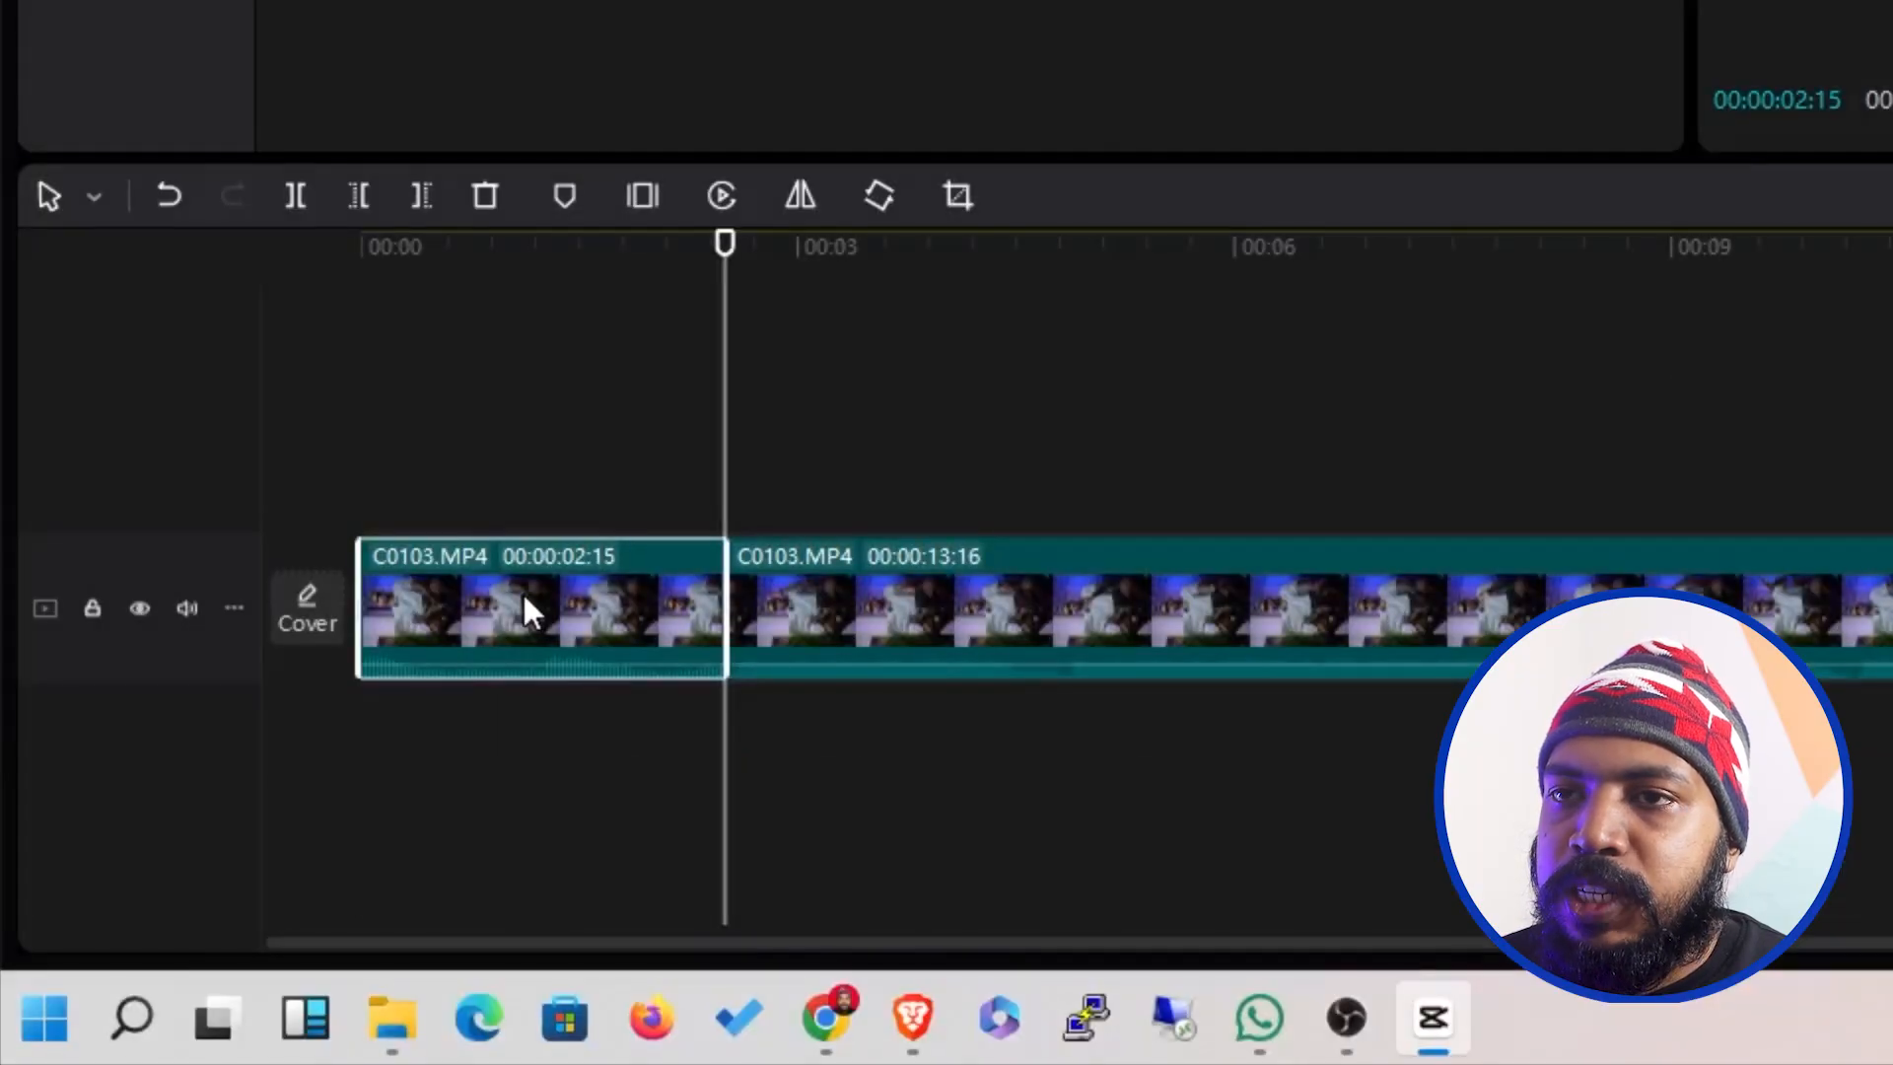
{"action": "key", "text": "BackSpace"}
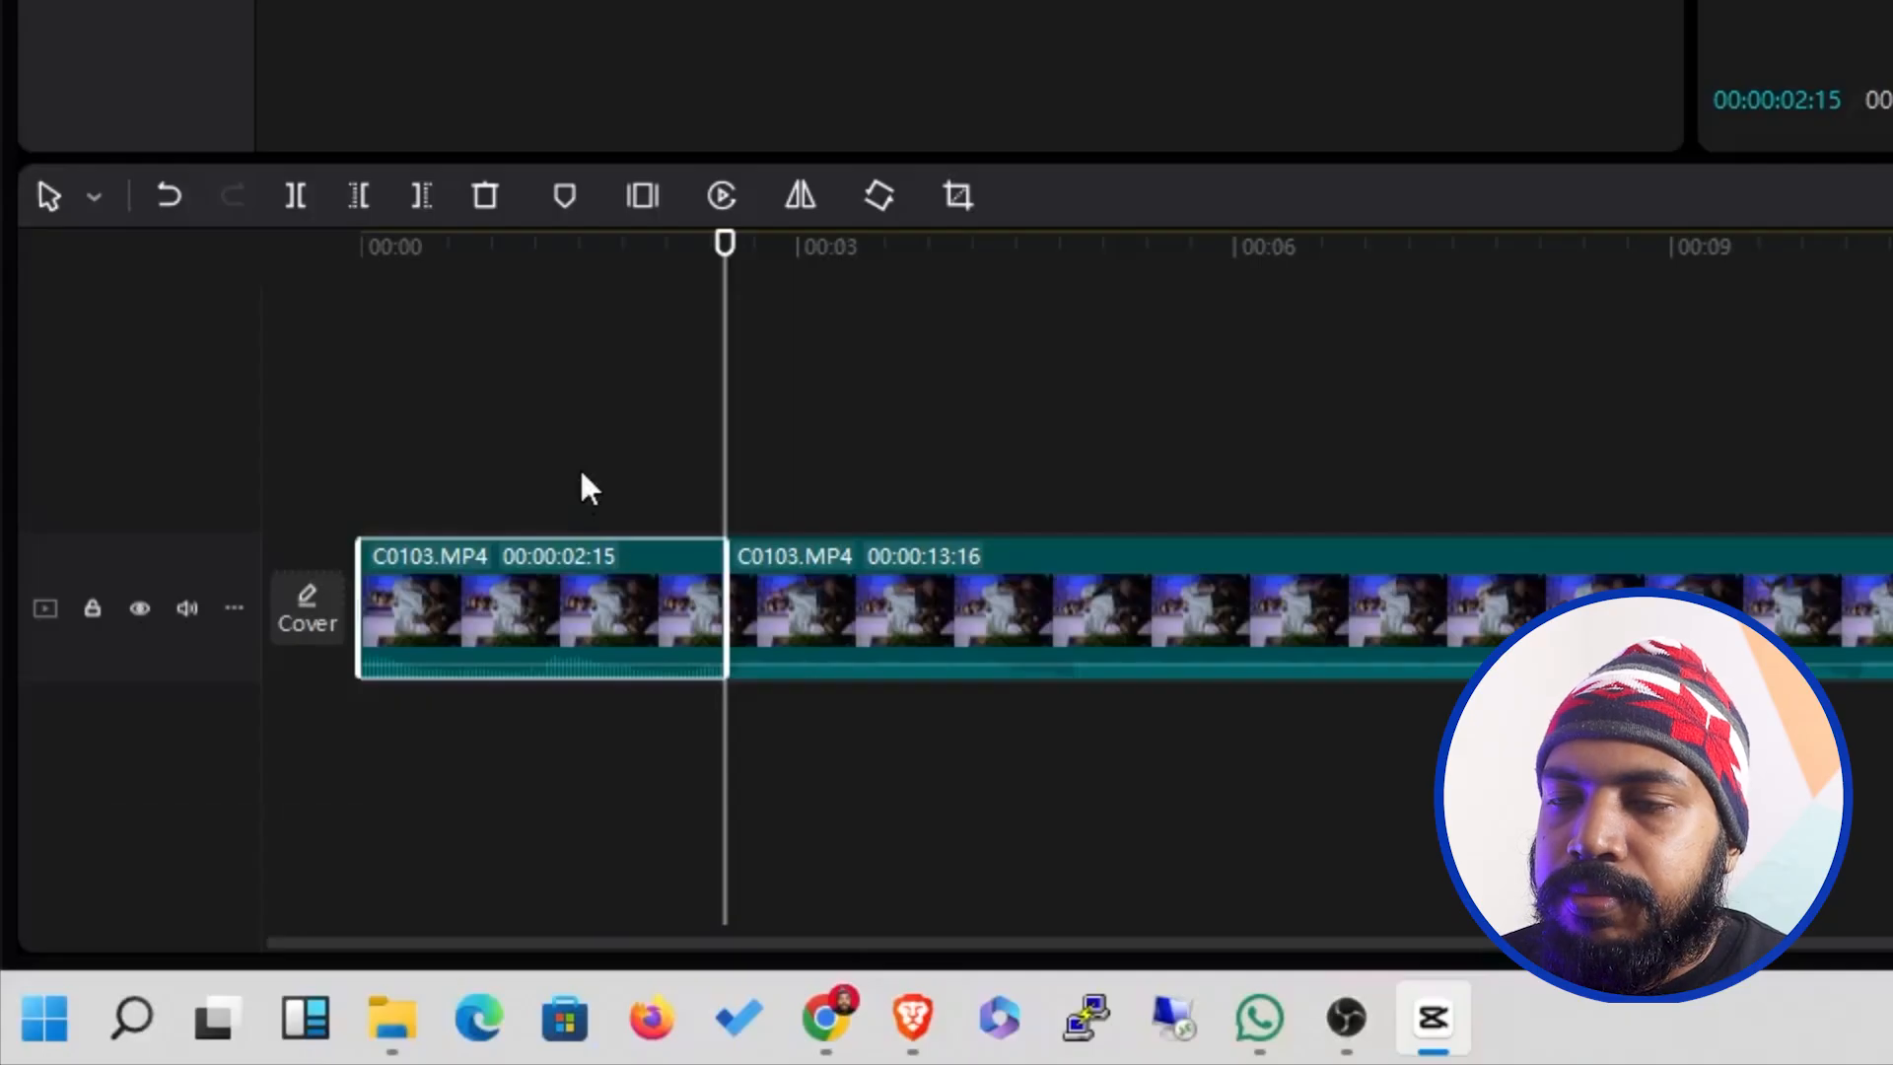
{"action": "left_click", "coordinate": [576, 503]}
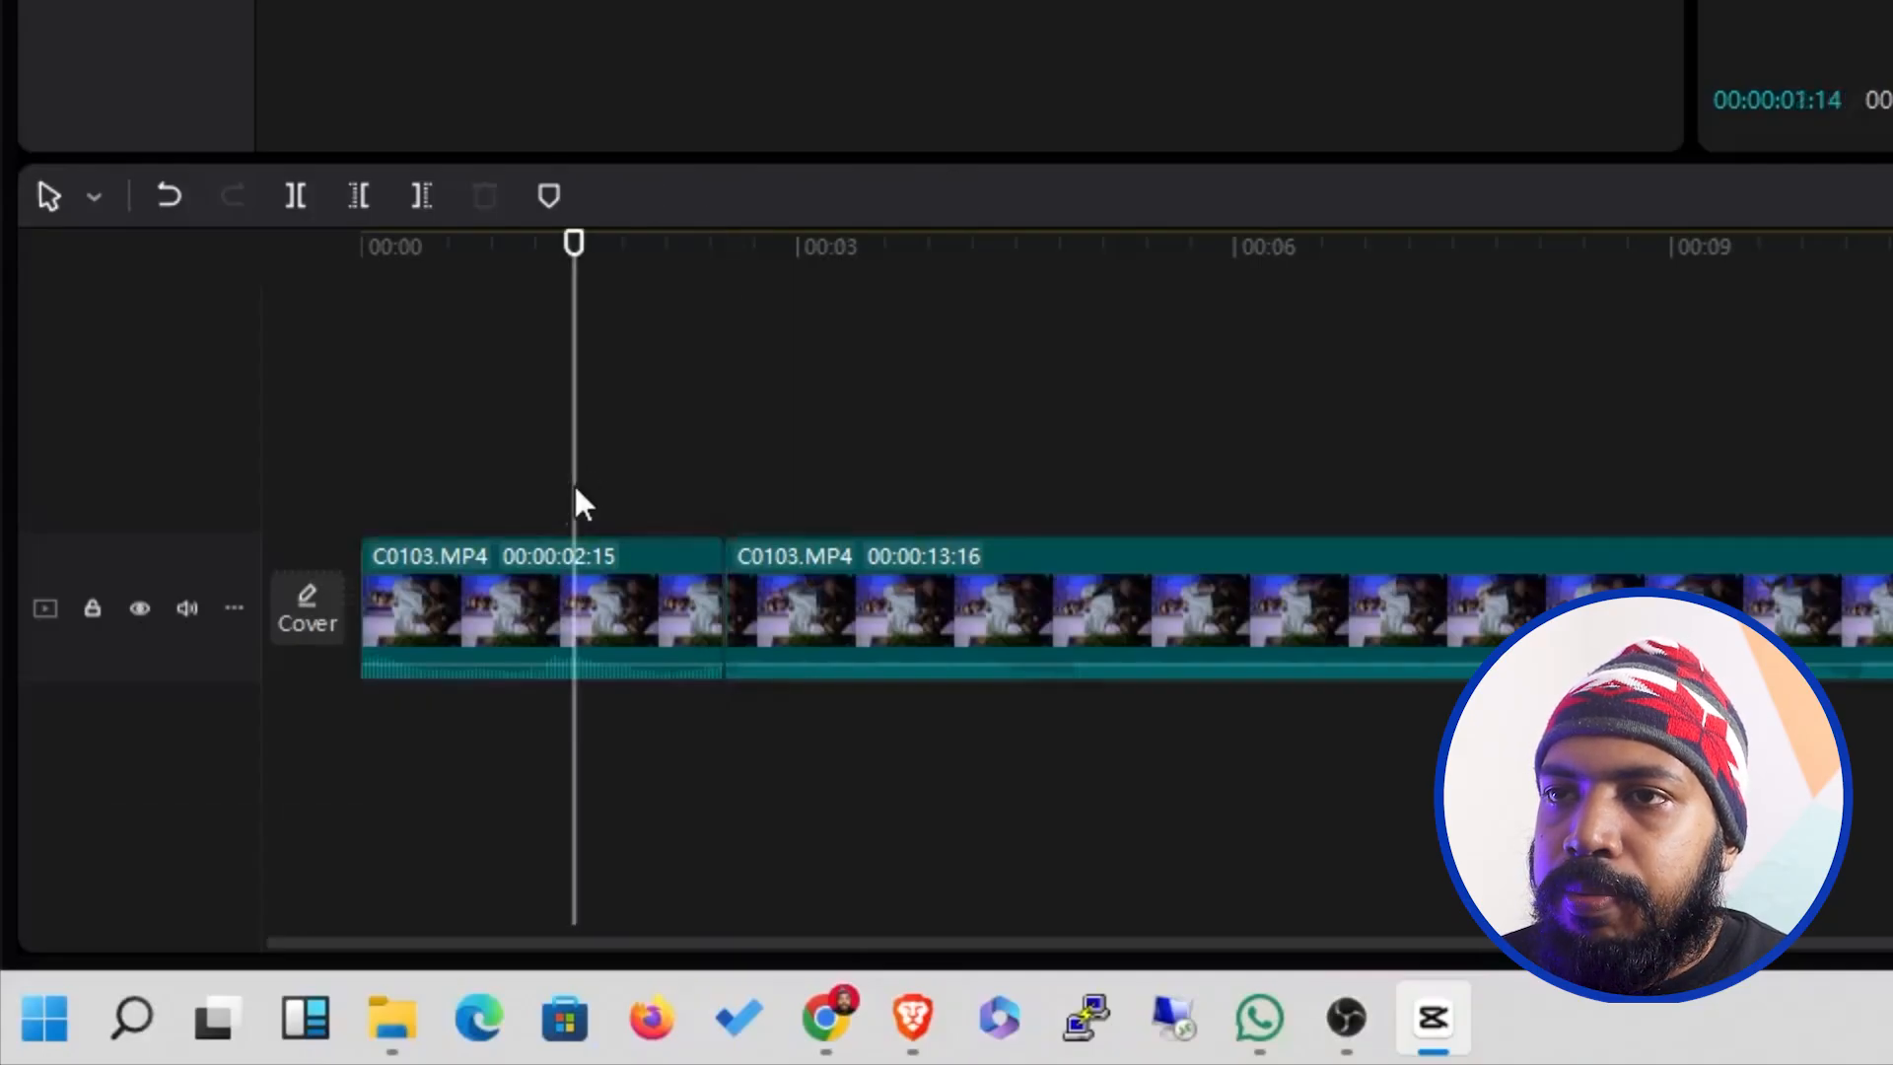
{"action": "left_click", "coordinate": [609, 614]}
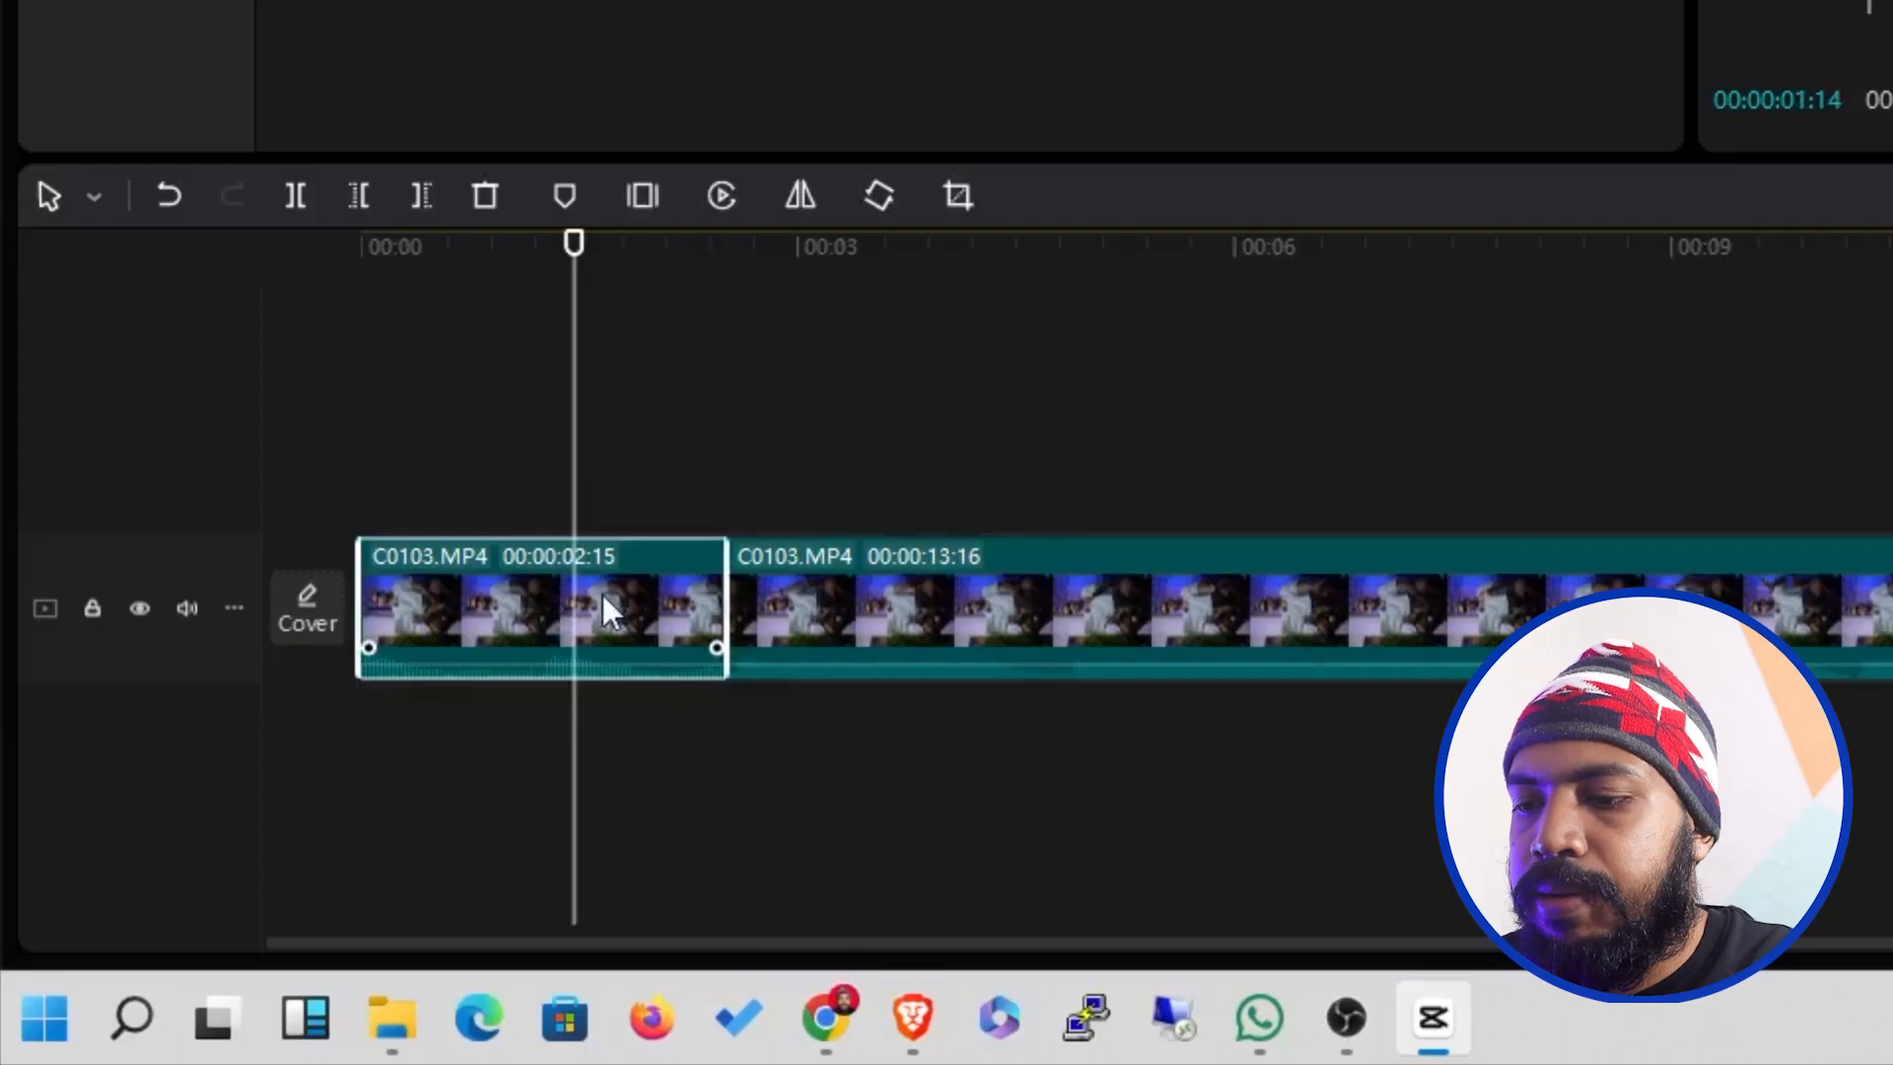
{"action": "key", "text": "BackSpace"}
Play the trimmed sequence from the start to review the remaining footage.
{"action": "left_click_drag", "start_coordinate": [429, 248], "coordinate": [317, 257]}
{"action": "key", "text": "space"}
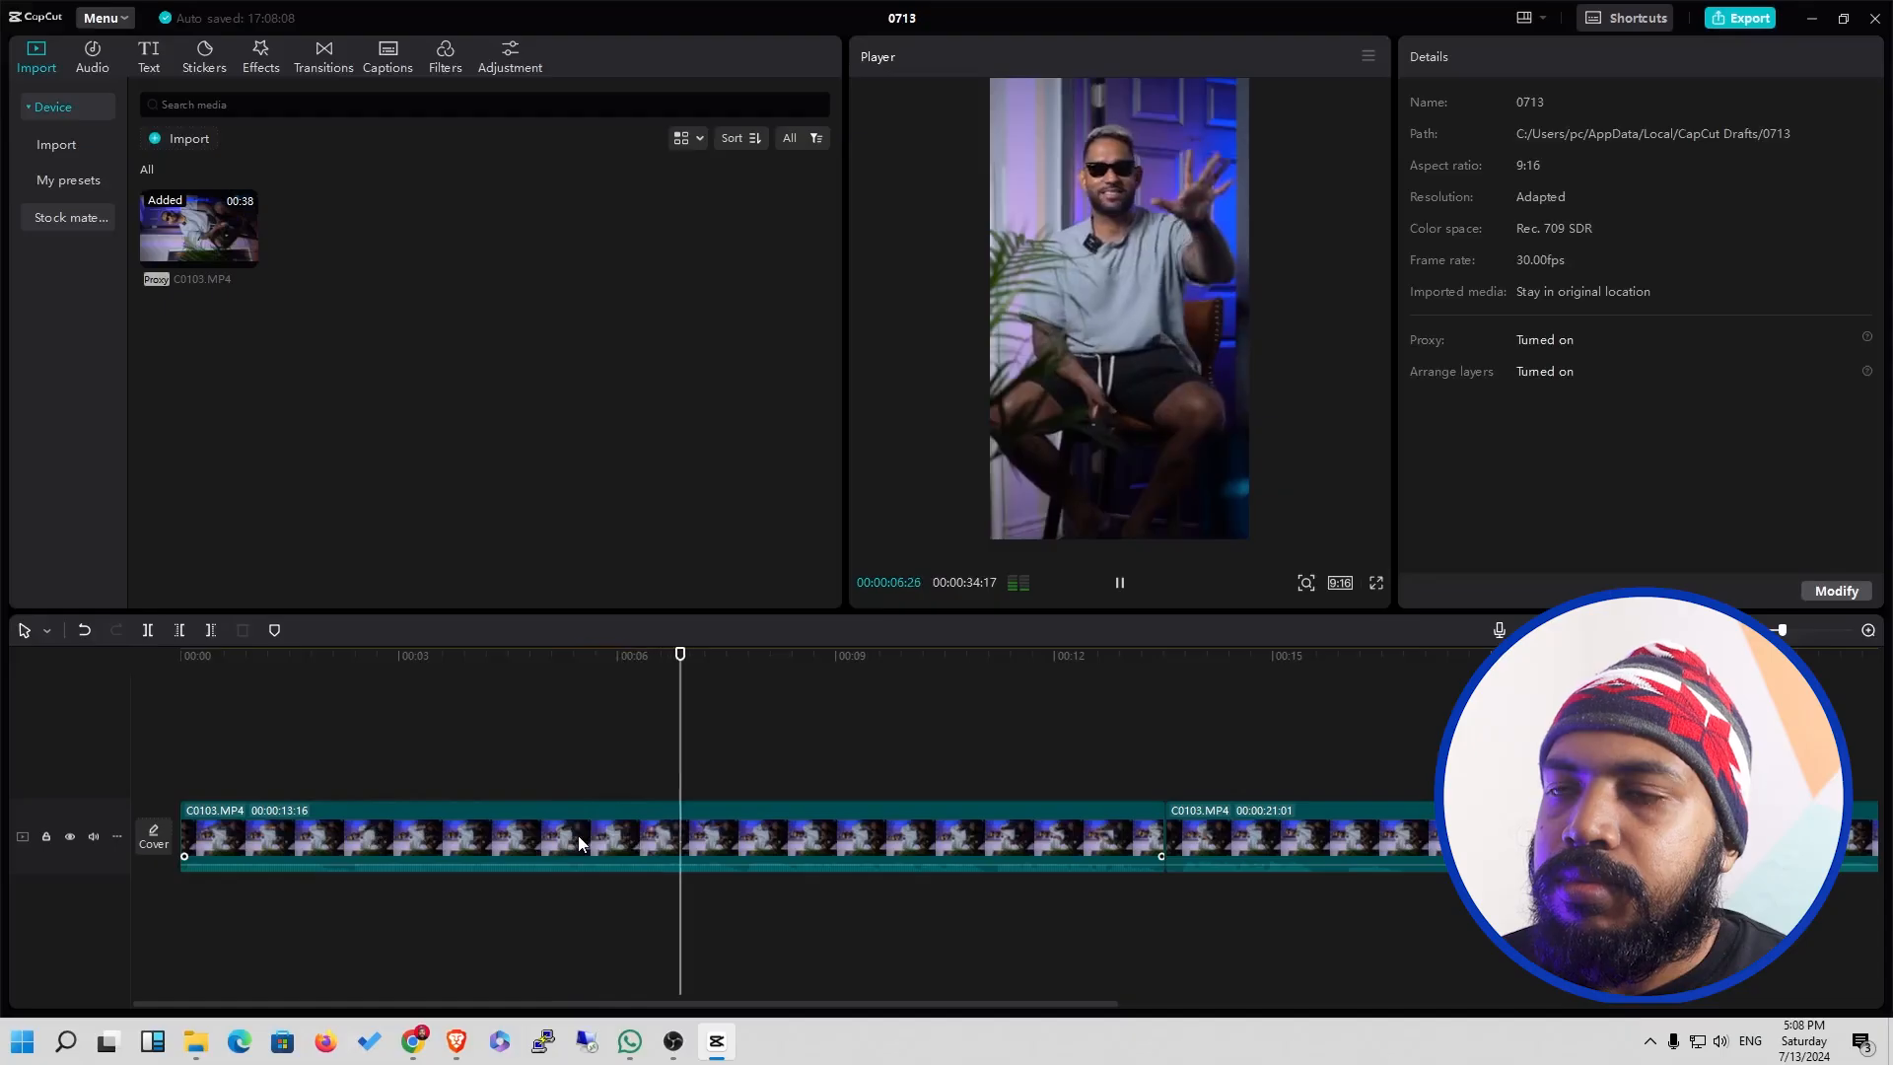
{"action": "left_click_drag", "start_coordinate": [542, 994], "coordinate": [682, 970]}
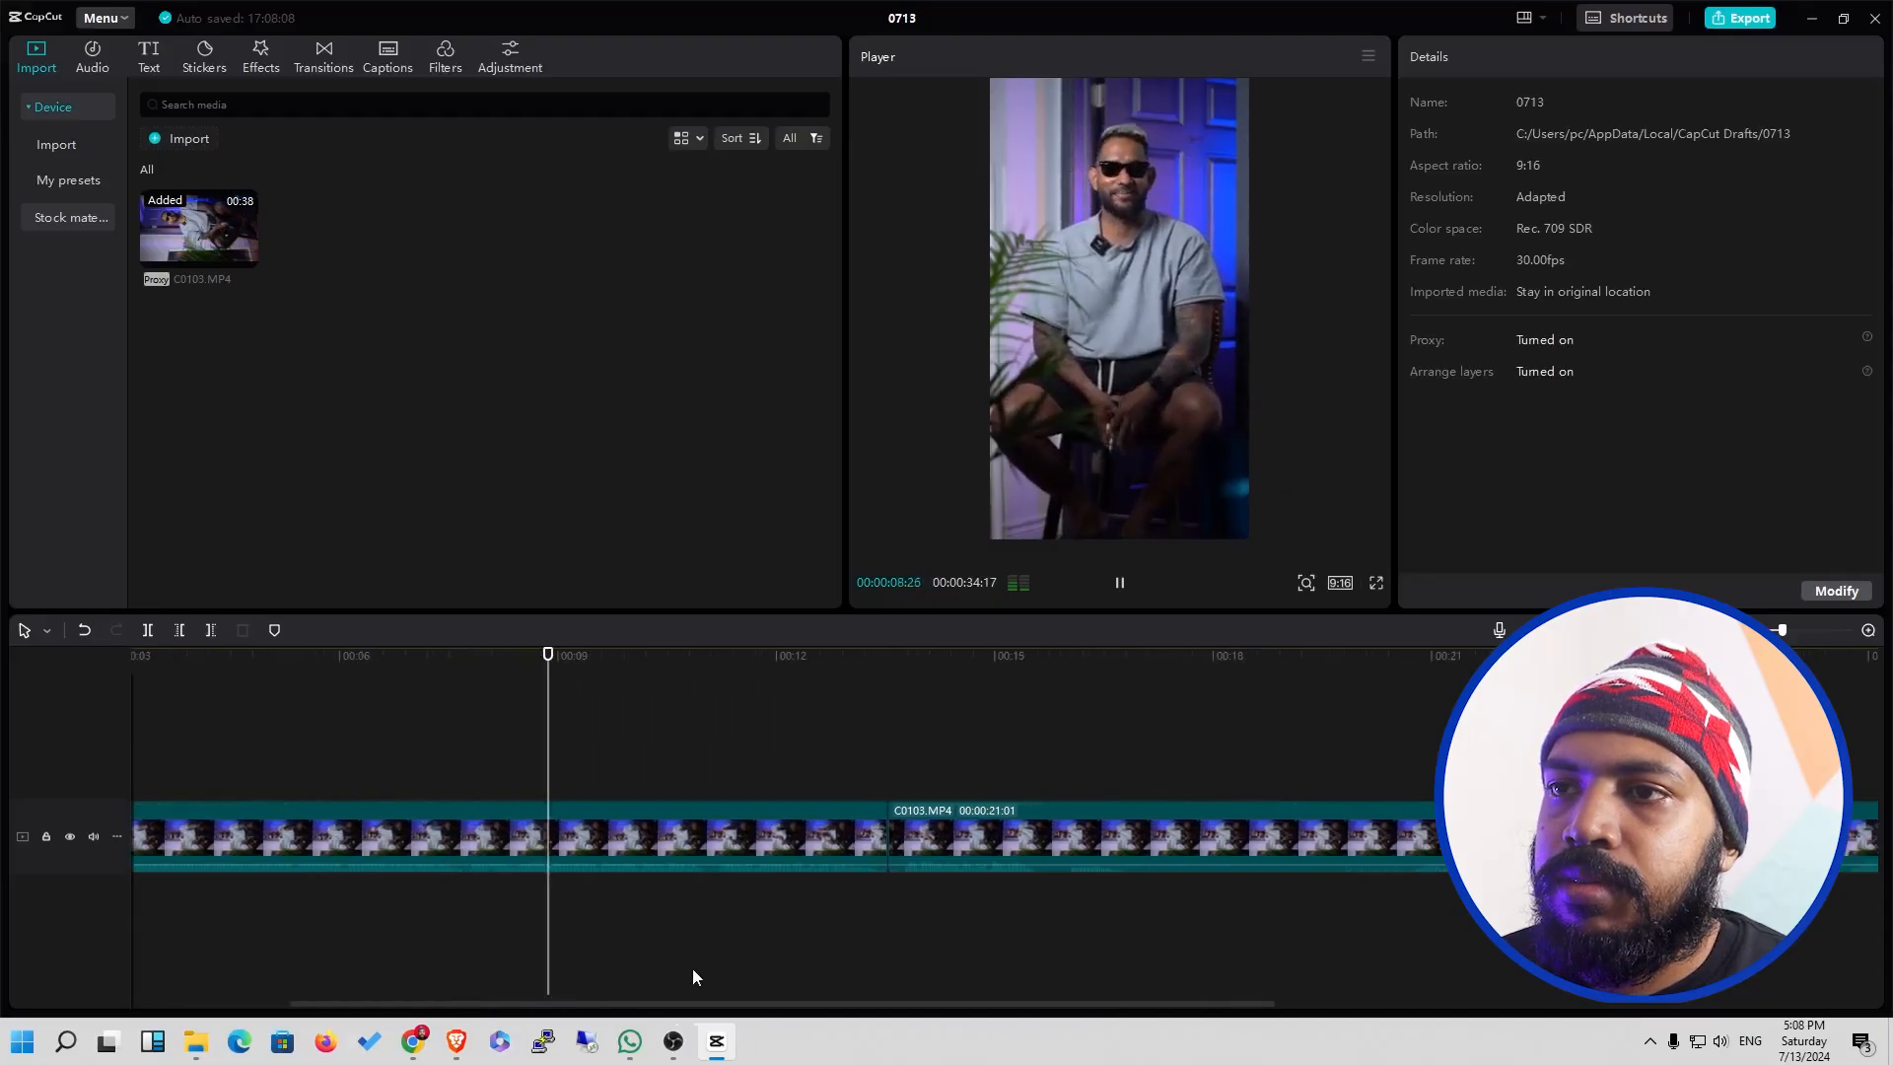
Play the sequence across the cut and replay the beginning of the second clip segment from about 00:00:15:25.
{"action": "scroll", "coordinate": [729, 961], "scroll_direction": "right", "scroll_amount": 2}
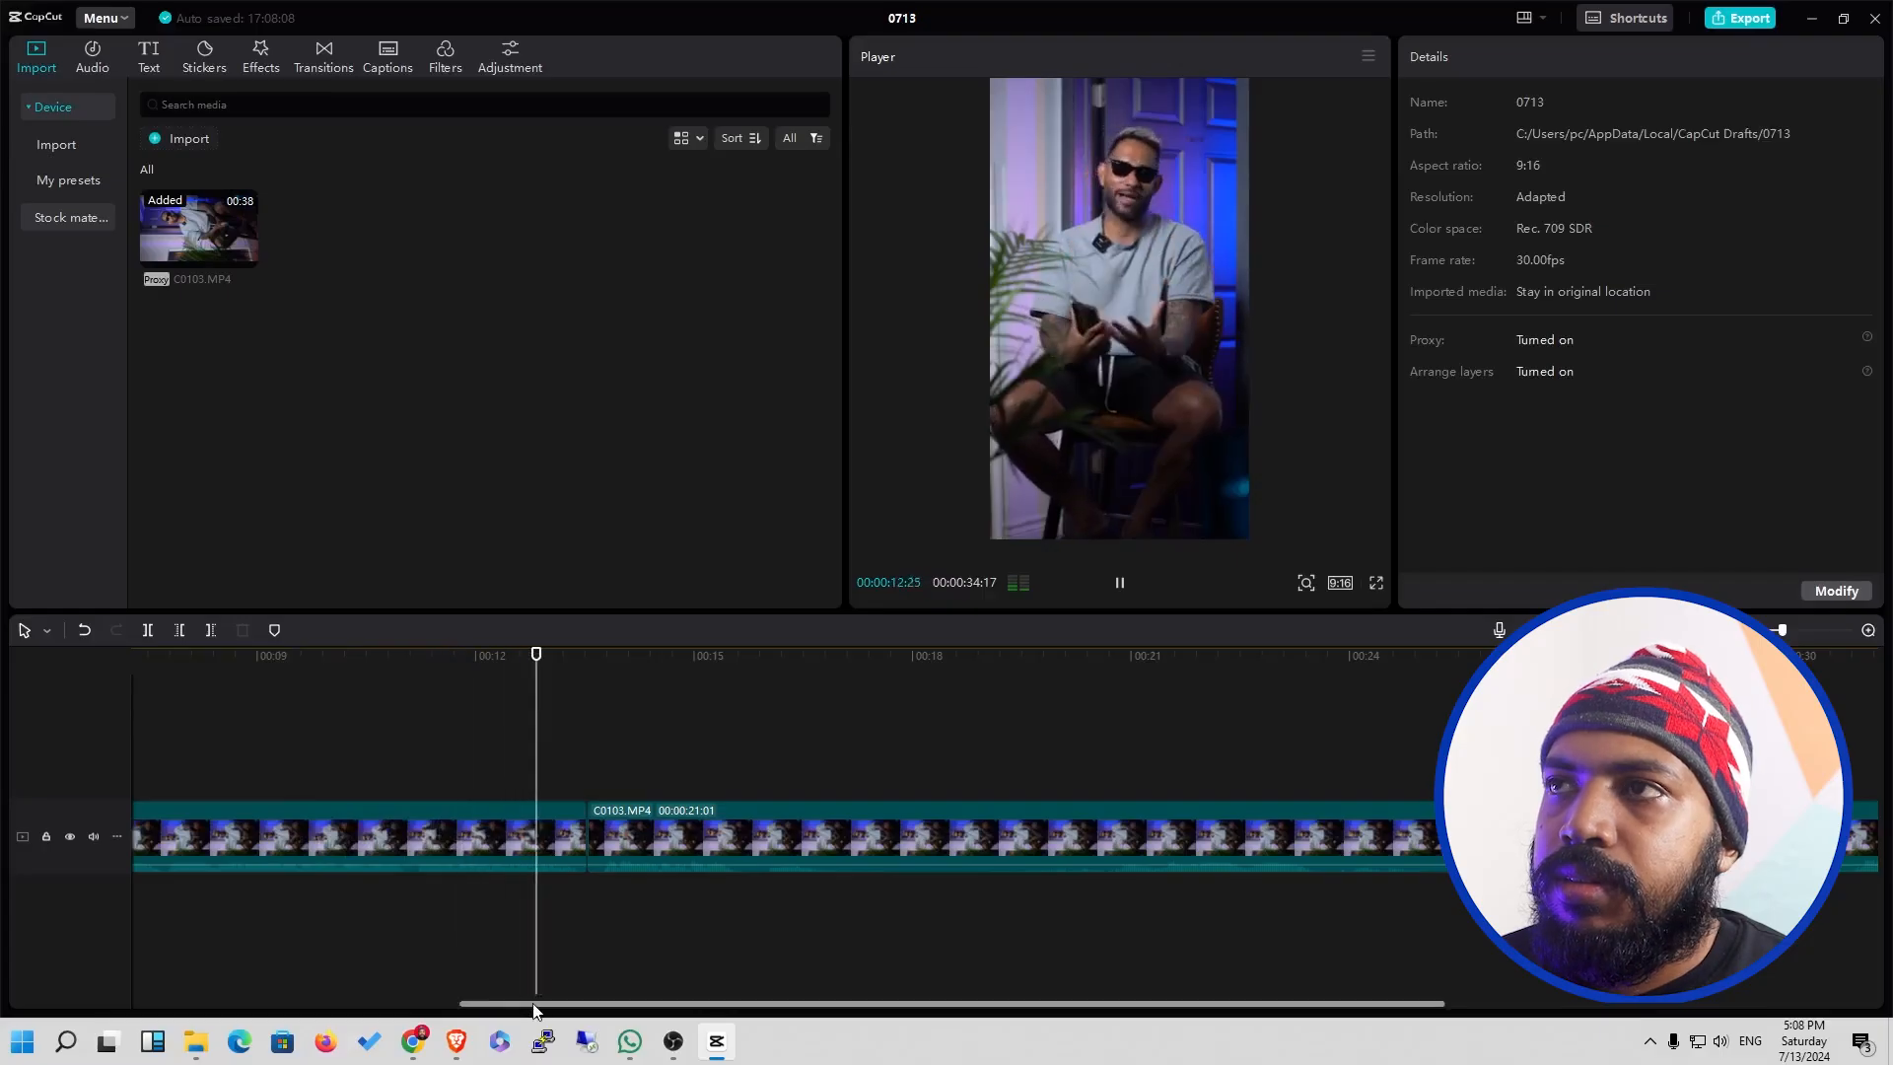
{"action": "left_click_drag", "start_coordinate": [534, 1004], "coordinate": [654, 998]}
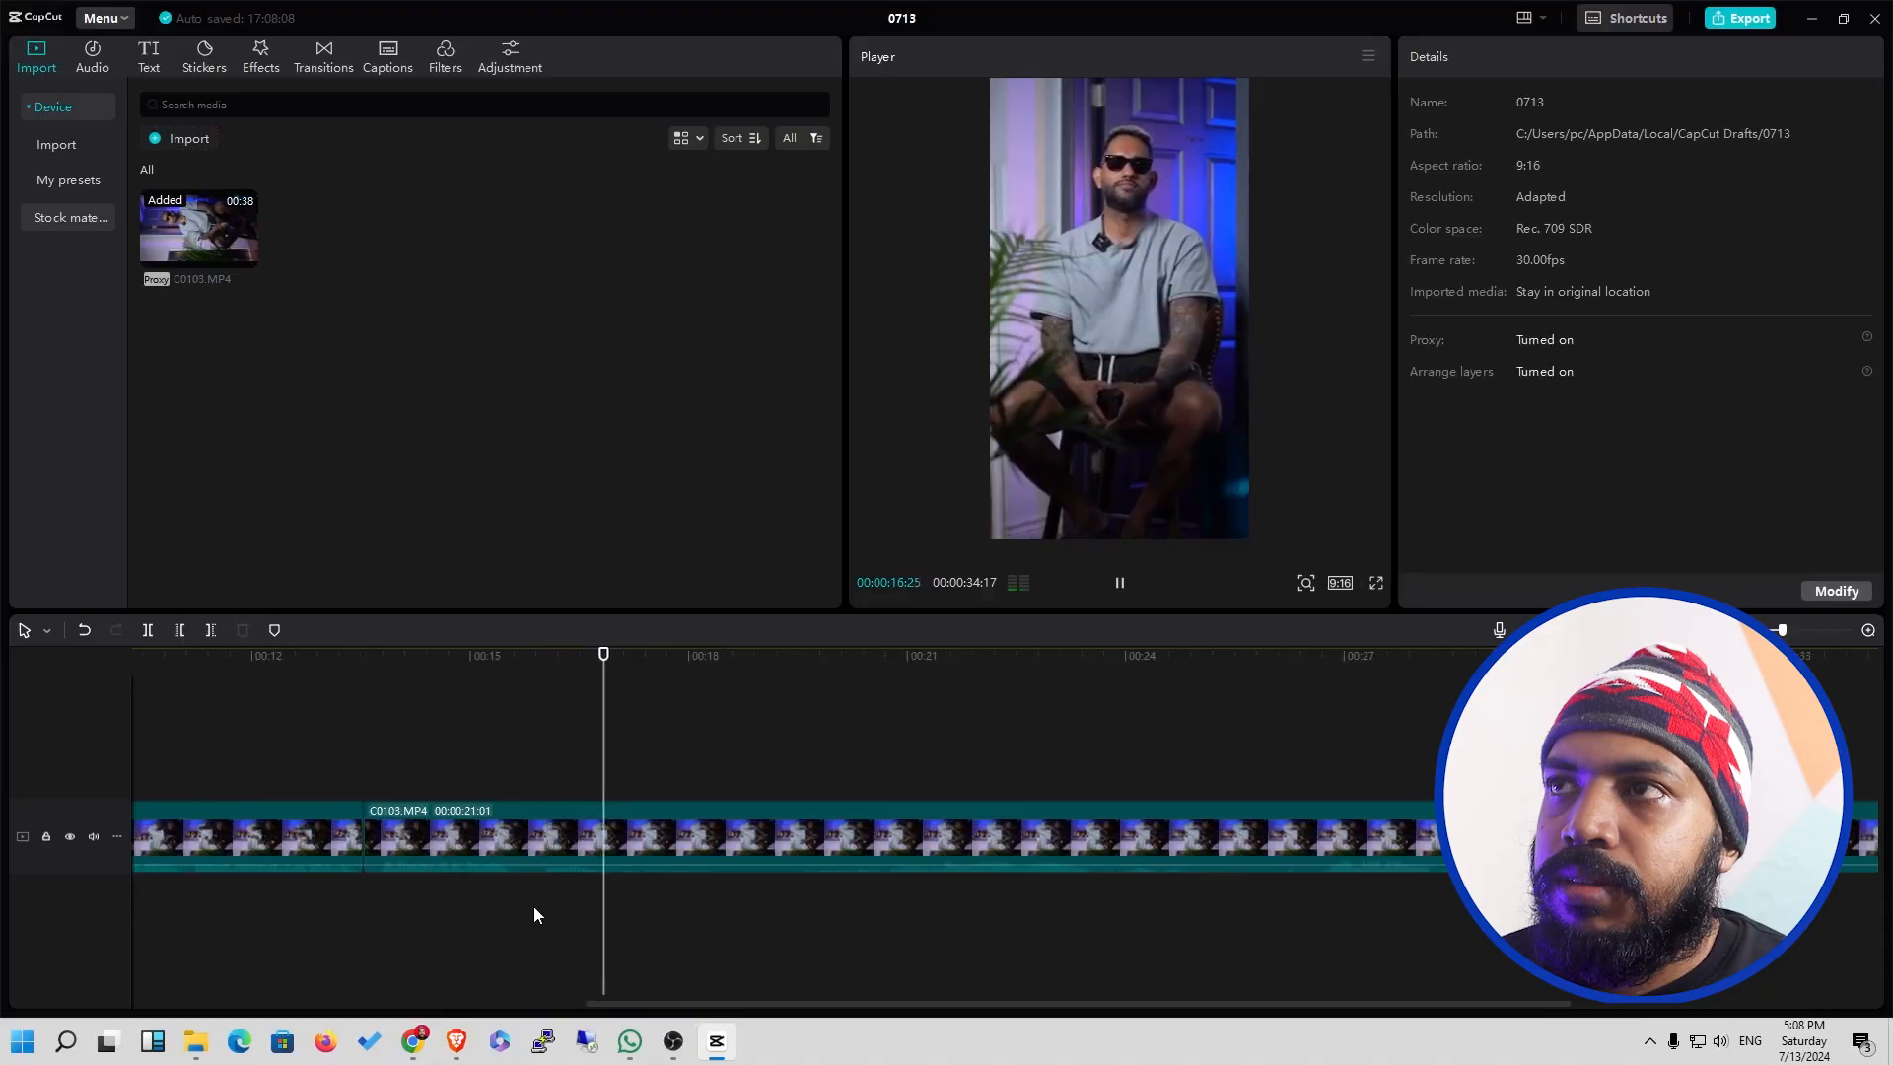
{"action": "key", "text": "space"}
{"action": "left_click_drag", "start_coordinate": [474, 680], "coordinate": [436, 673]}
{"action": "key", "text": "space"}
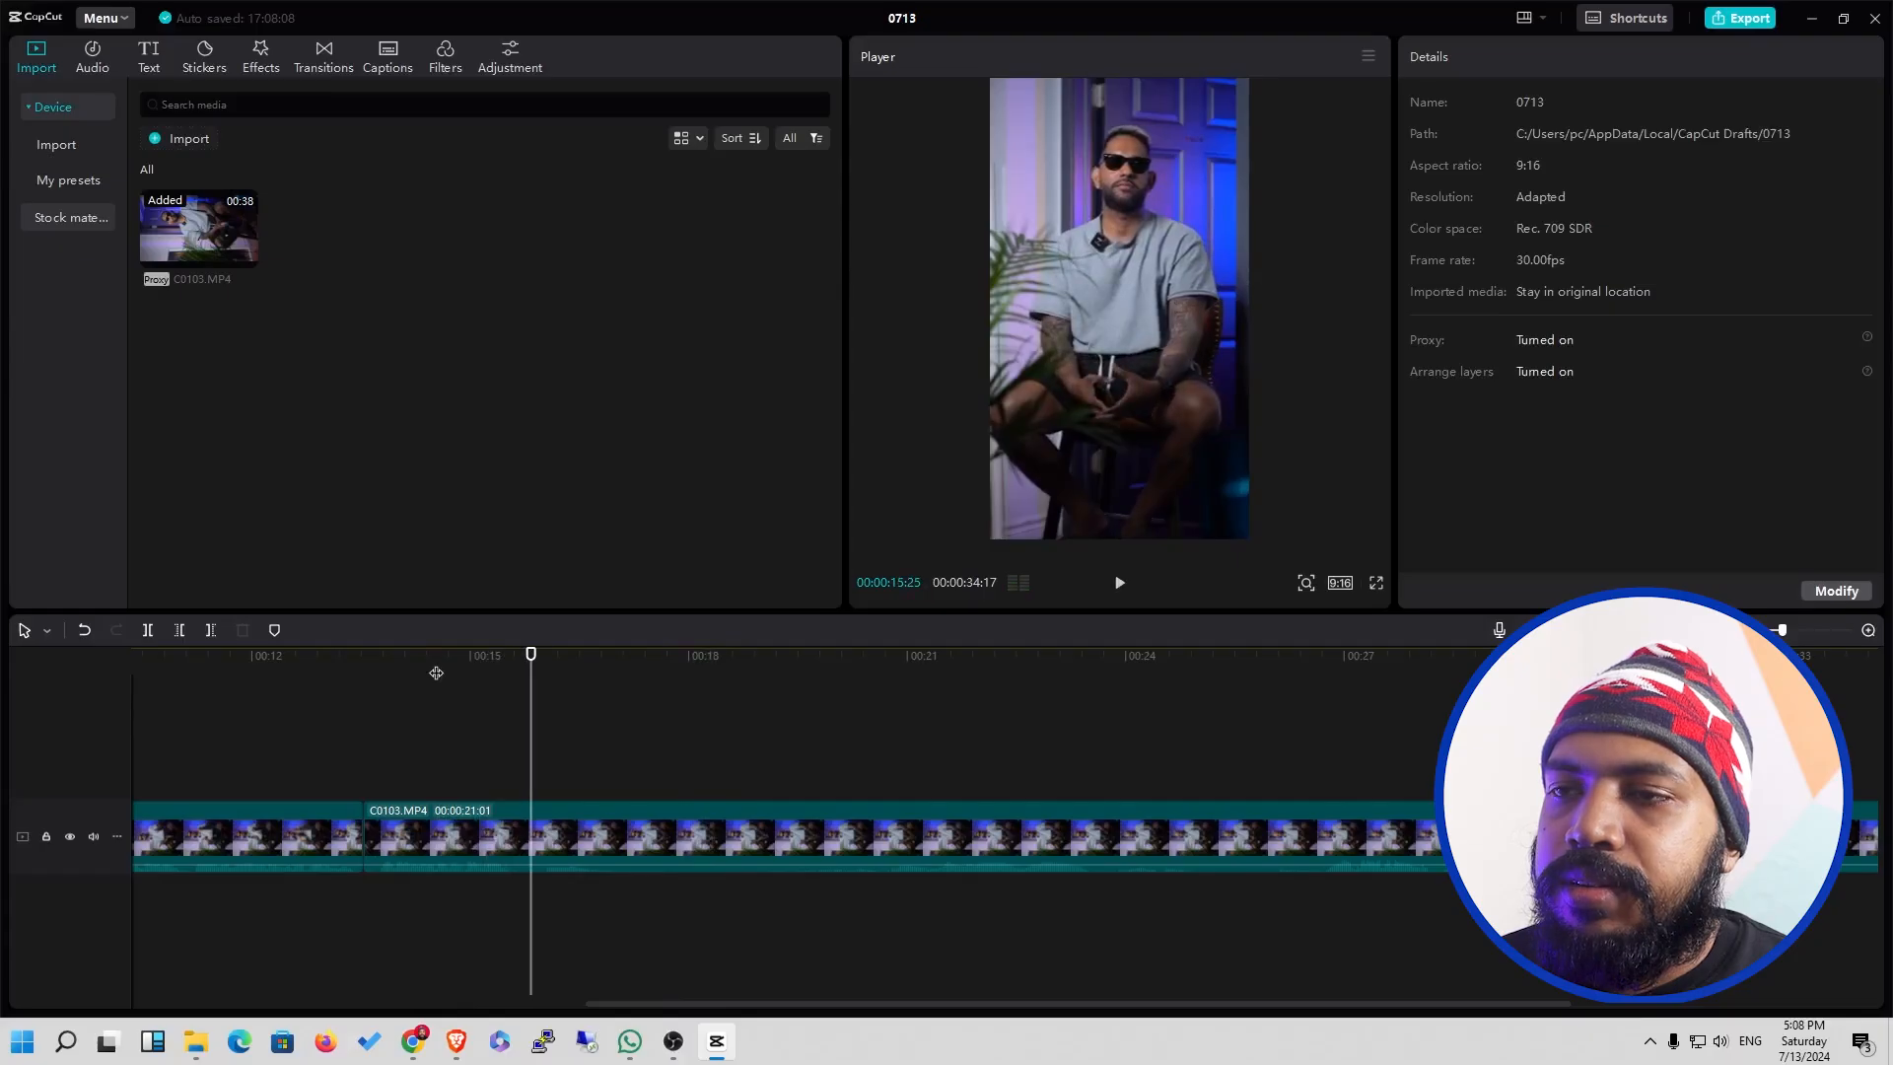
{"action": "key", "text": "space"}
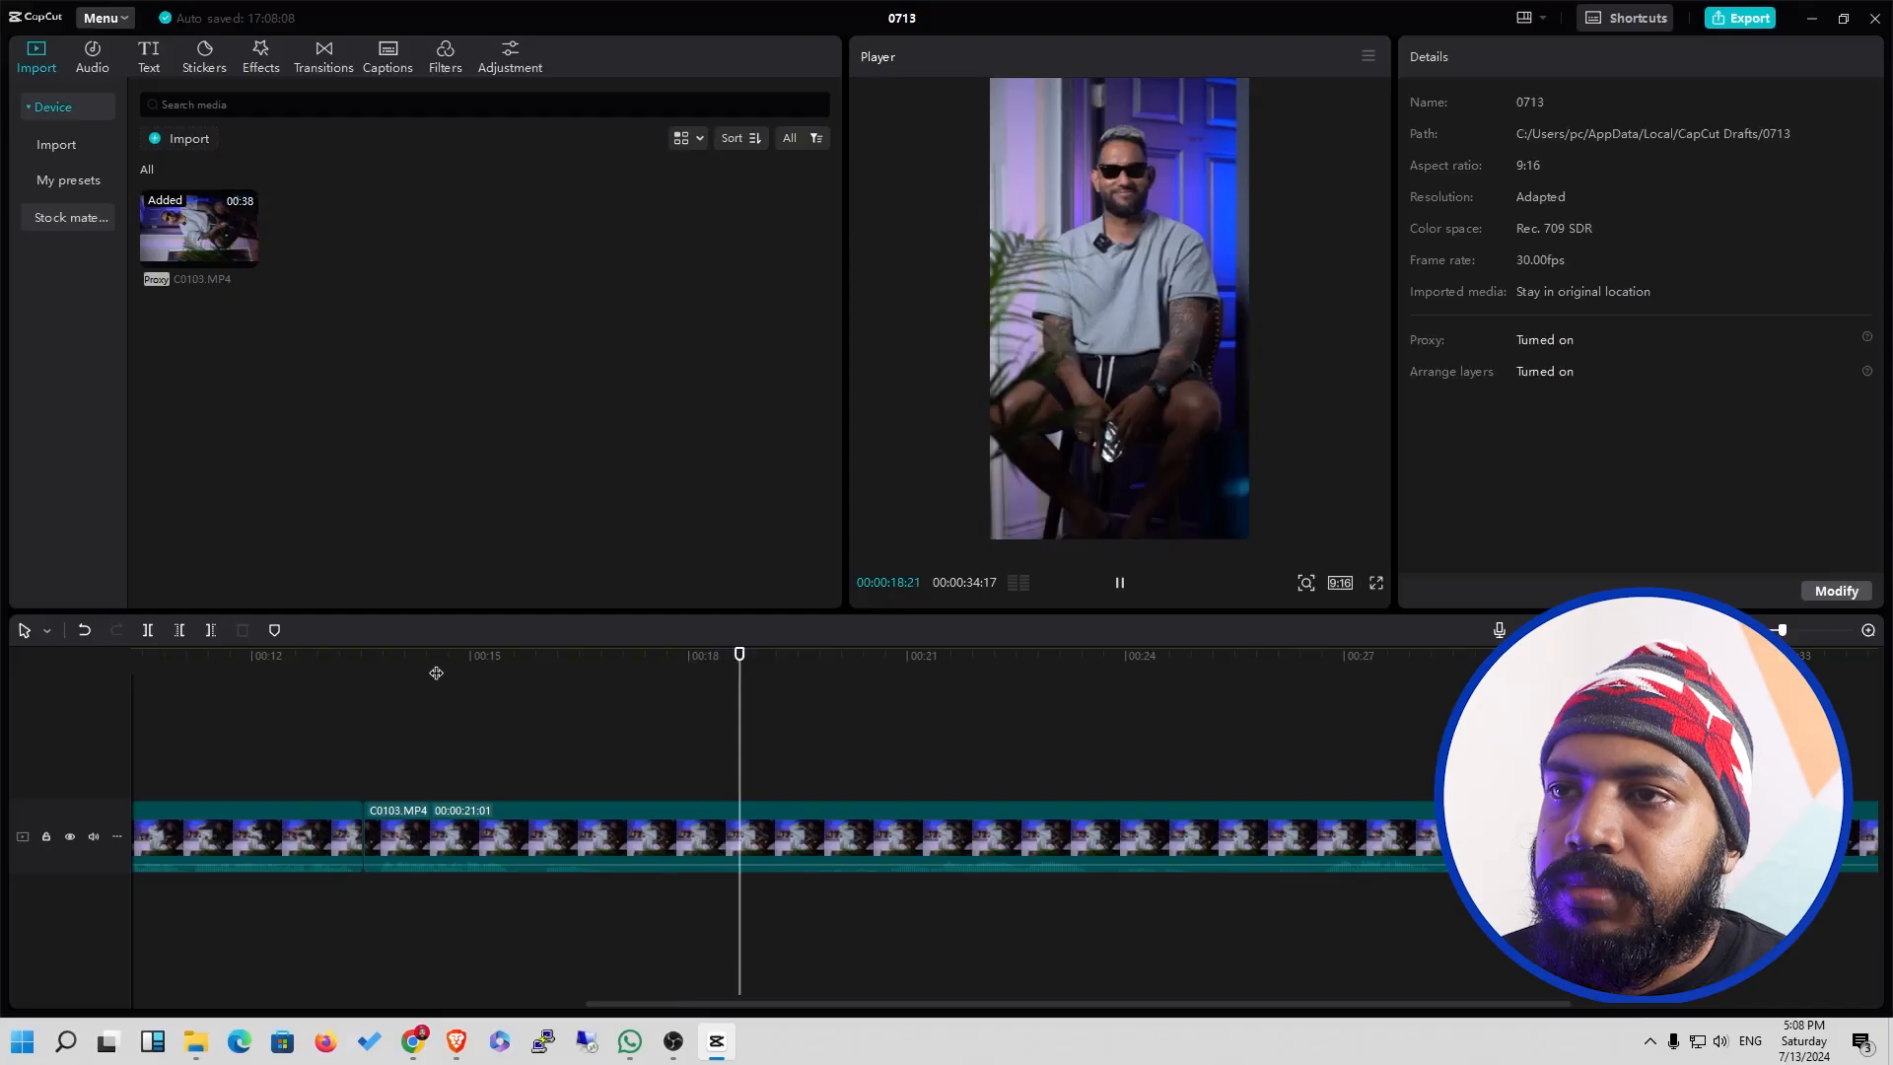
Skim the middle of the second clip segment during playback, skipping ahead to look for the end of its unwanted part.
{"action": "left_click_drag", "start_coordinate": [505, 667], "coordinate": [518, 675]}
{"action": "left_click", "coordinate": [508, 885]}
{"action": "left_click", "coordinate": [521, 850]}
{"action": "left_click_drag", "start_coordinate": [508, 671], "coordinate": [876, 713]}
{"action": "key", "text": "space"}
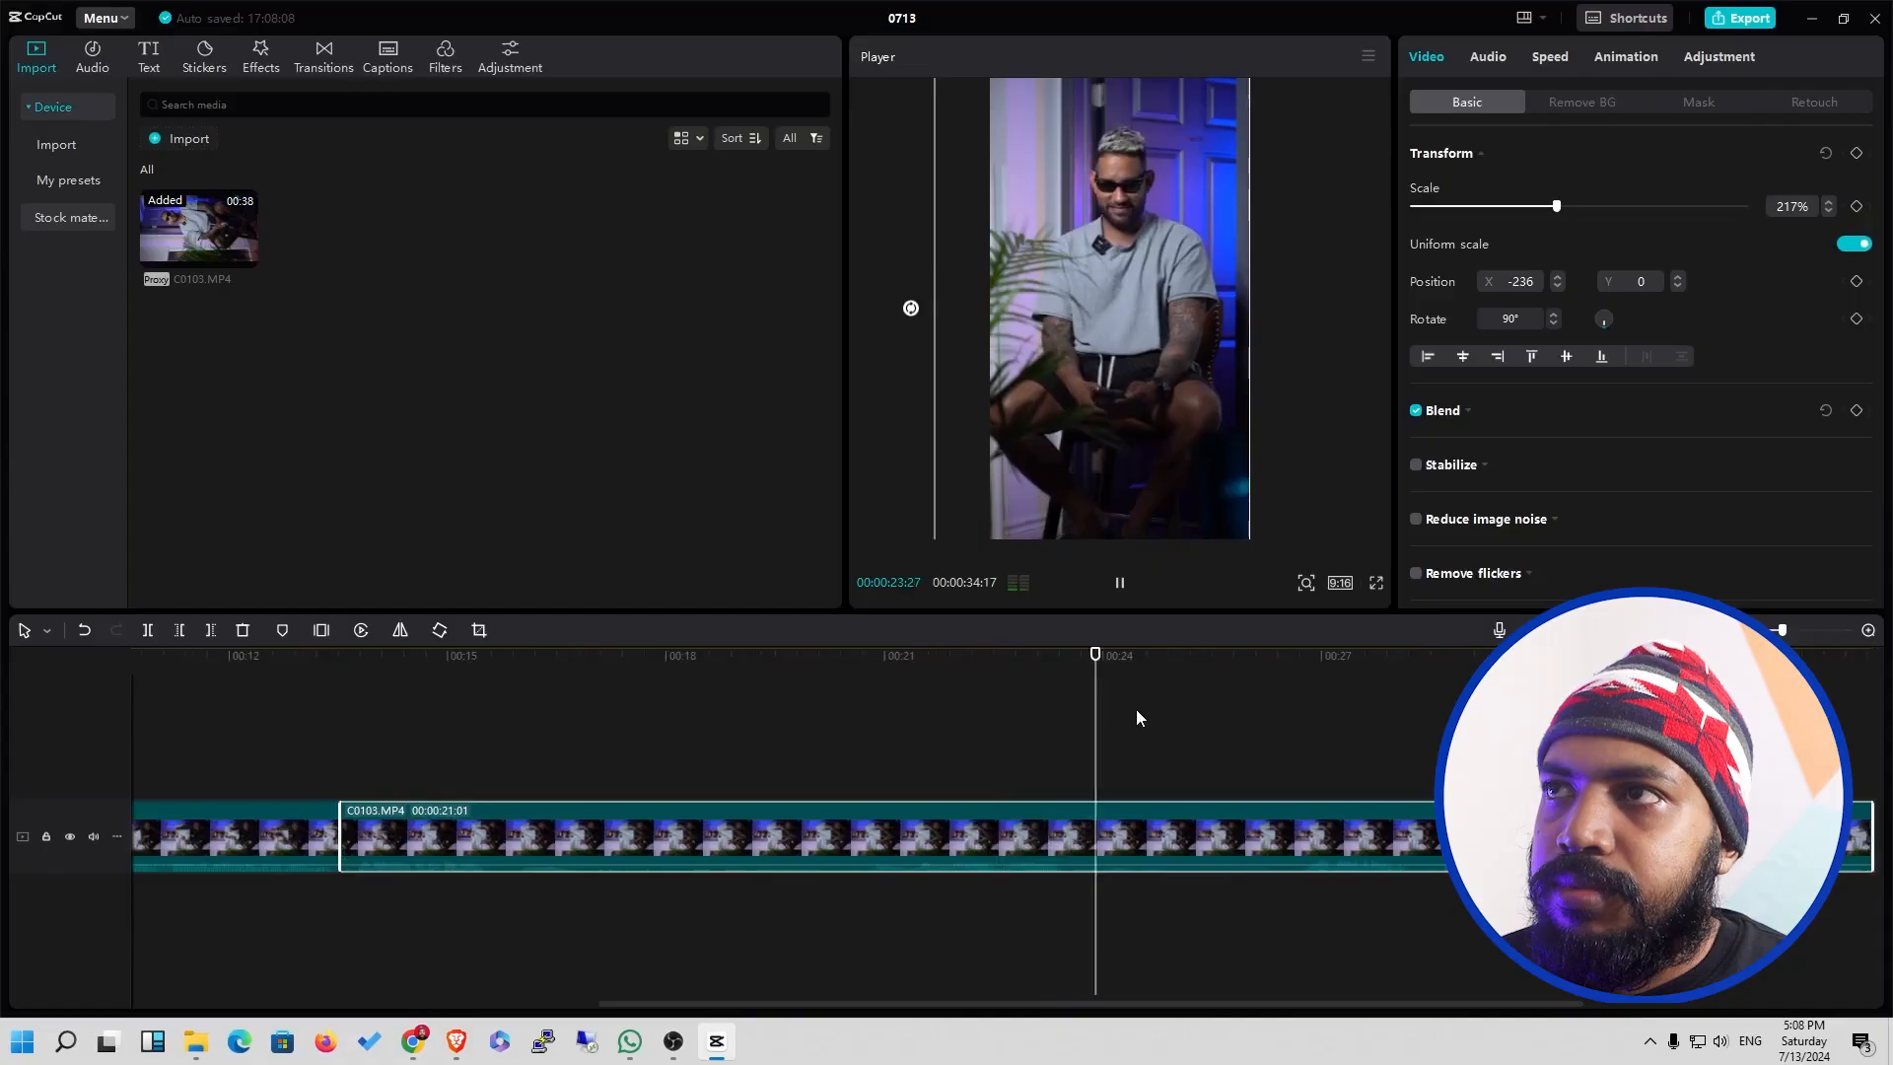
{"action": "left_click_drag", "start_coordinate": [1149, 664], "coordinate": [1293, 681]}
{"action": "key", "text": "space"}
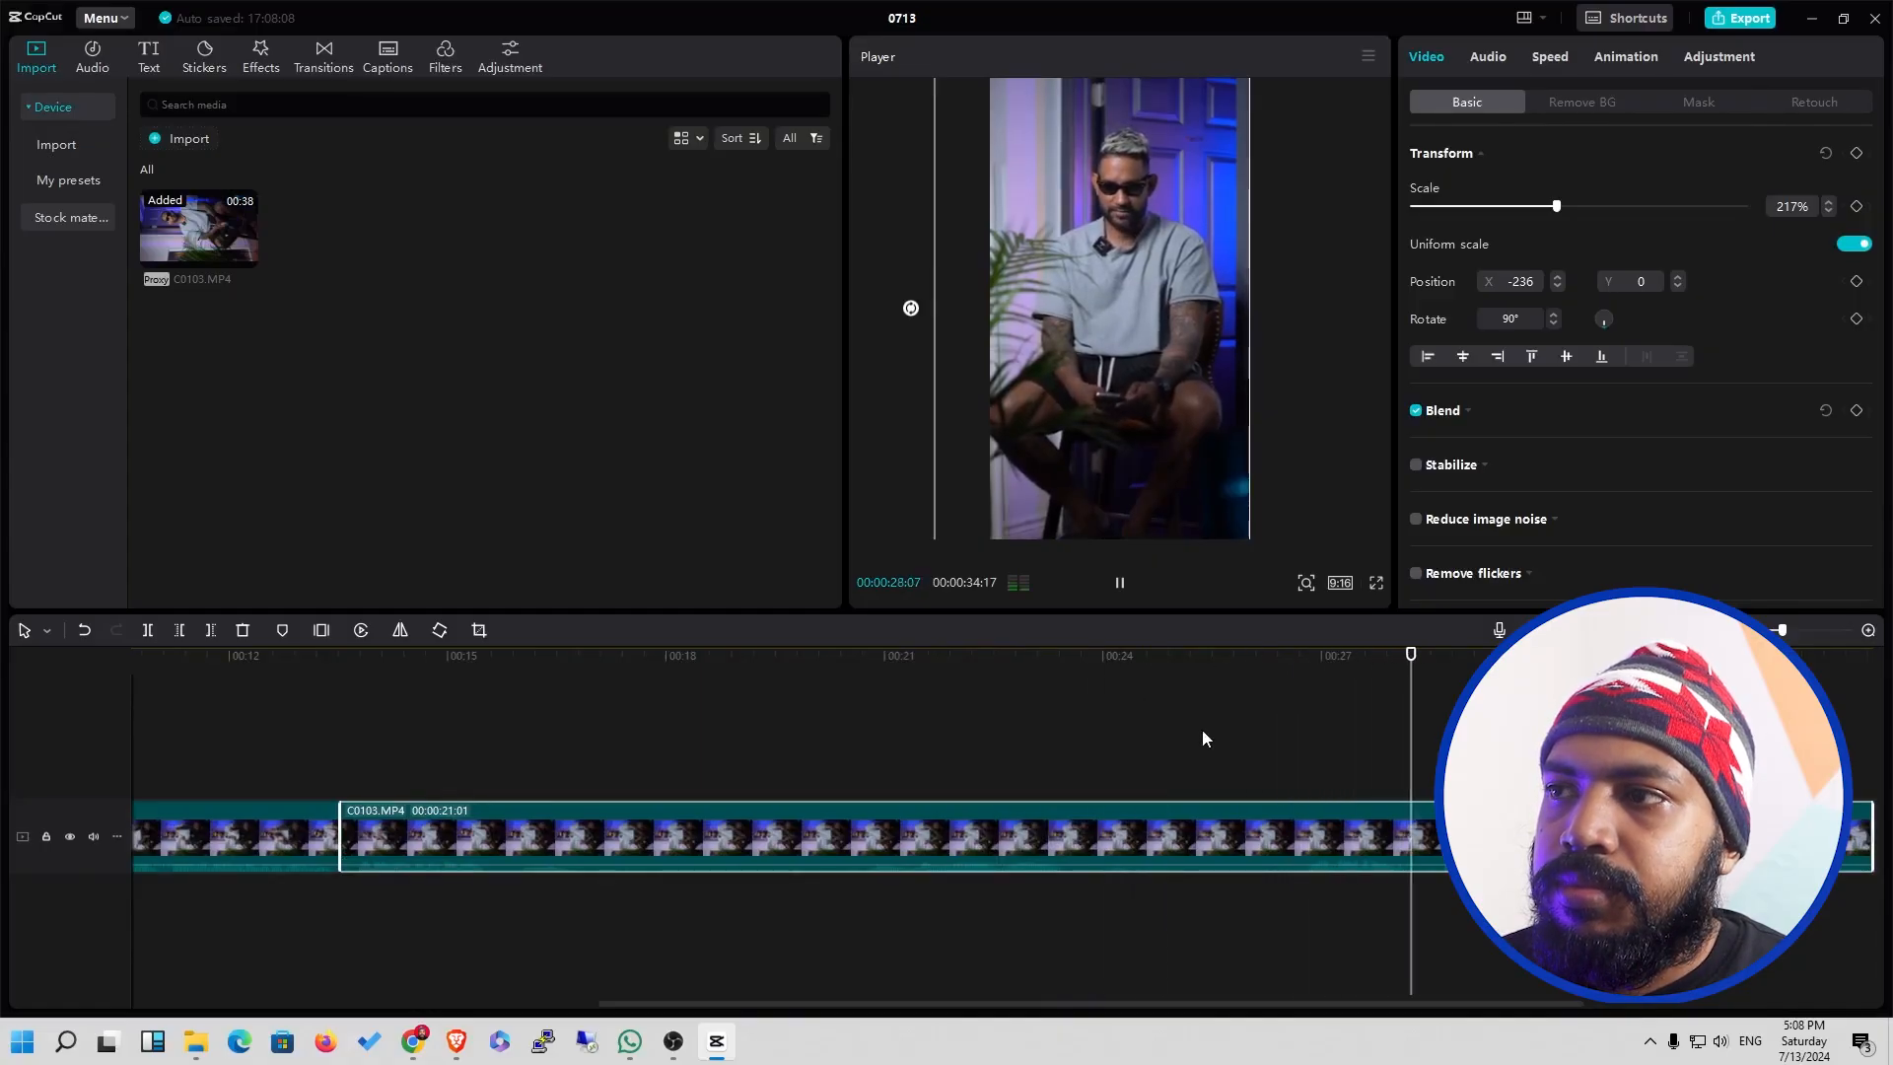
Replay the second clip segment around 00:00:27 and place the playhead at 00:00:26:20, before the speech starts.
{"action": "key", "text": "space"}
{"action": "left_click", "coordinate": [1270, 659]}
{"action": "left_click_drag", "start_coordinate": [1269, 659], "coordinate": [1294, 664]}
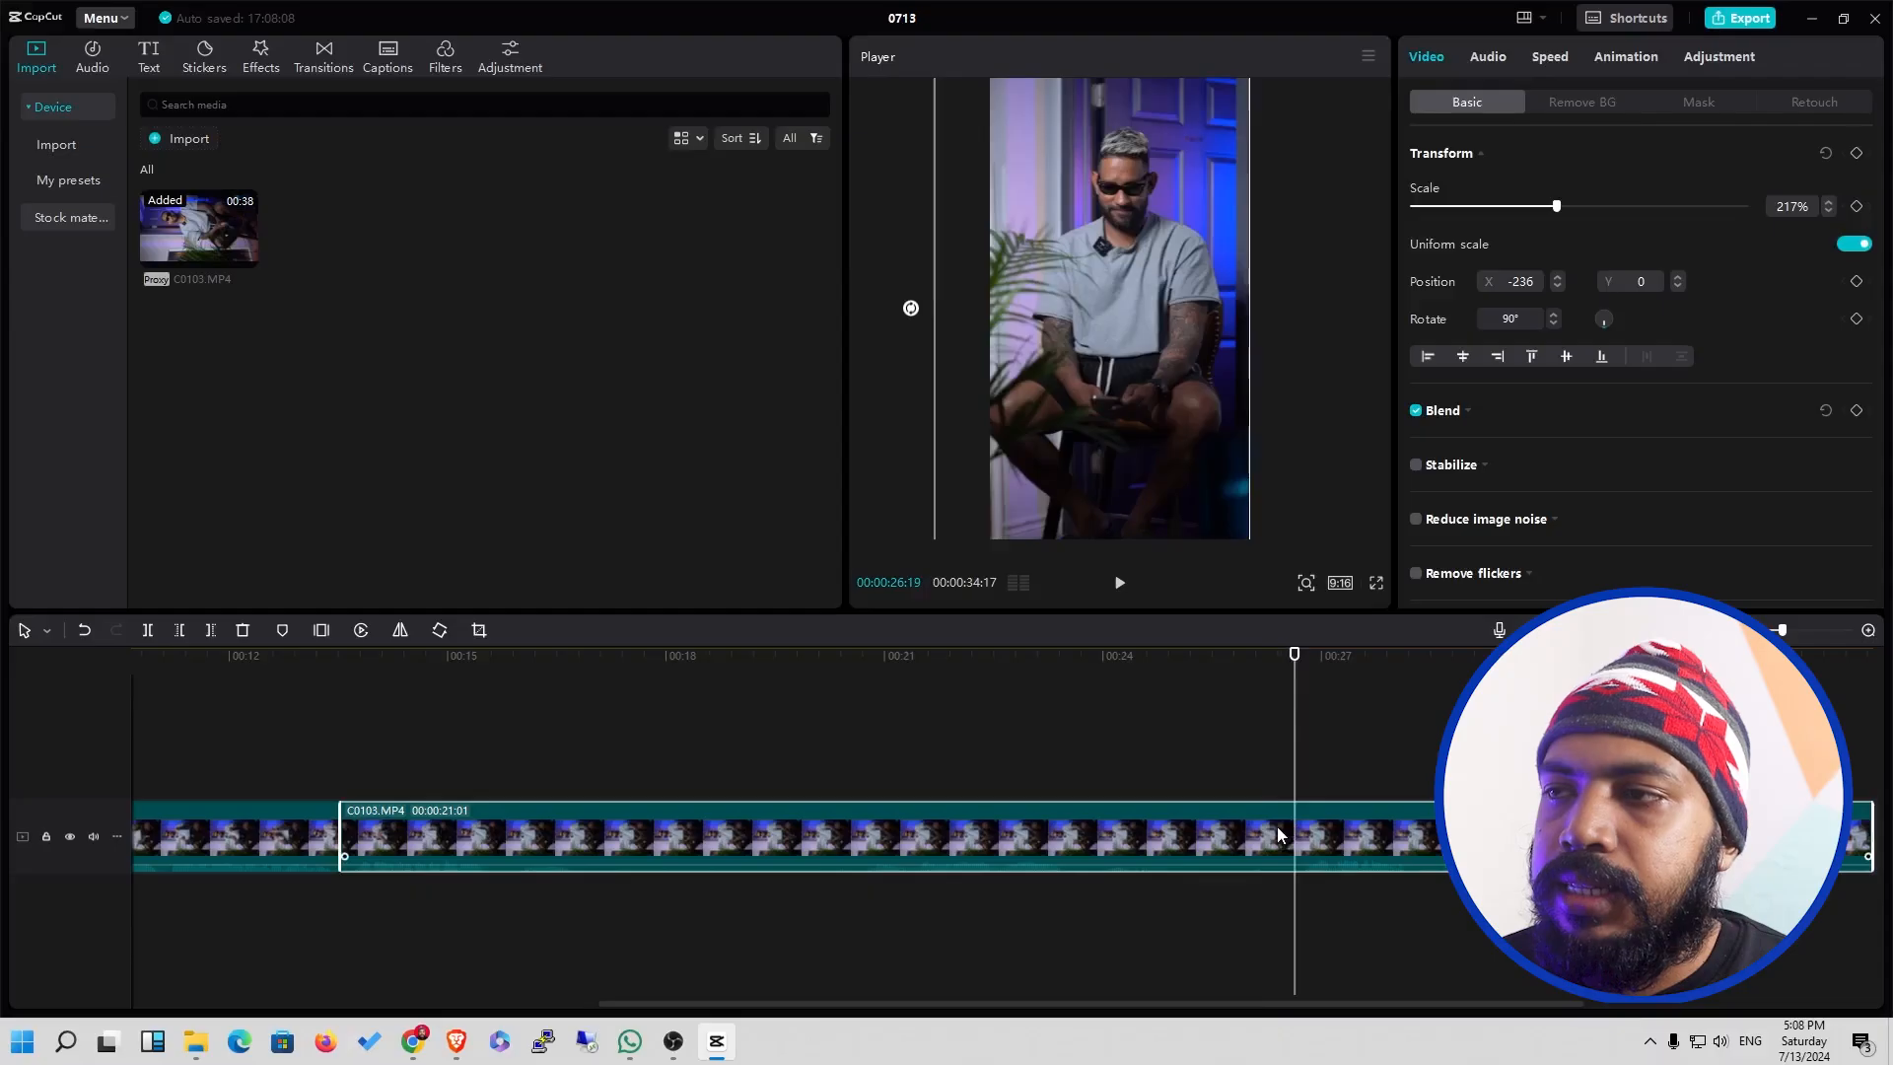
{"action": "key", "text": "space"}
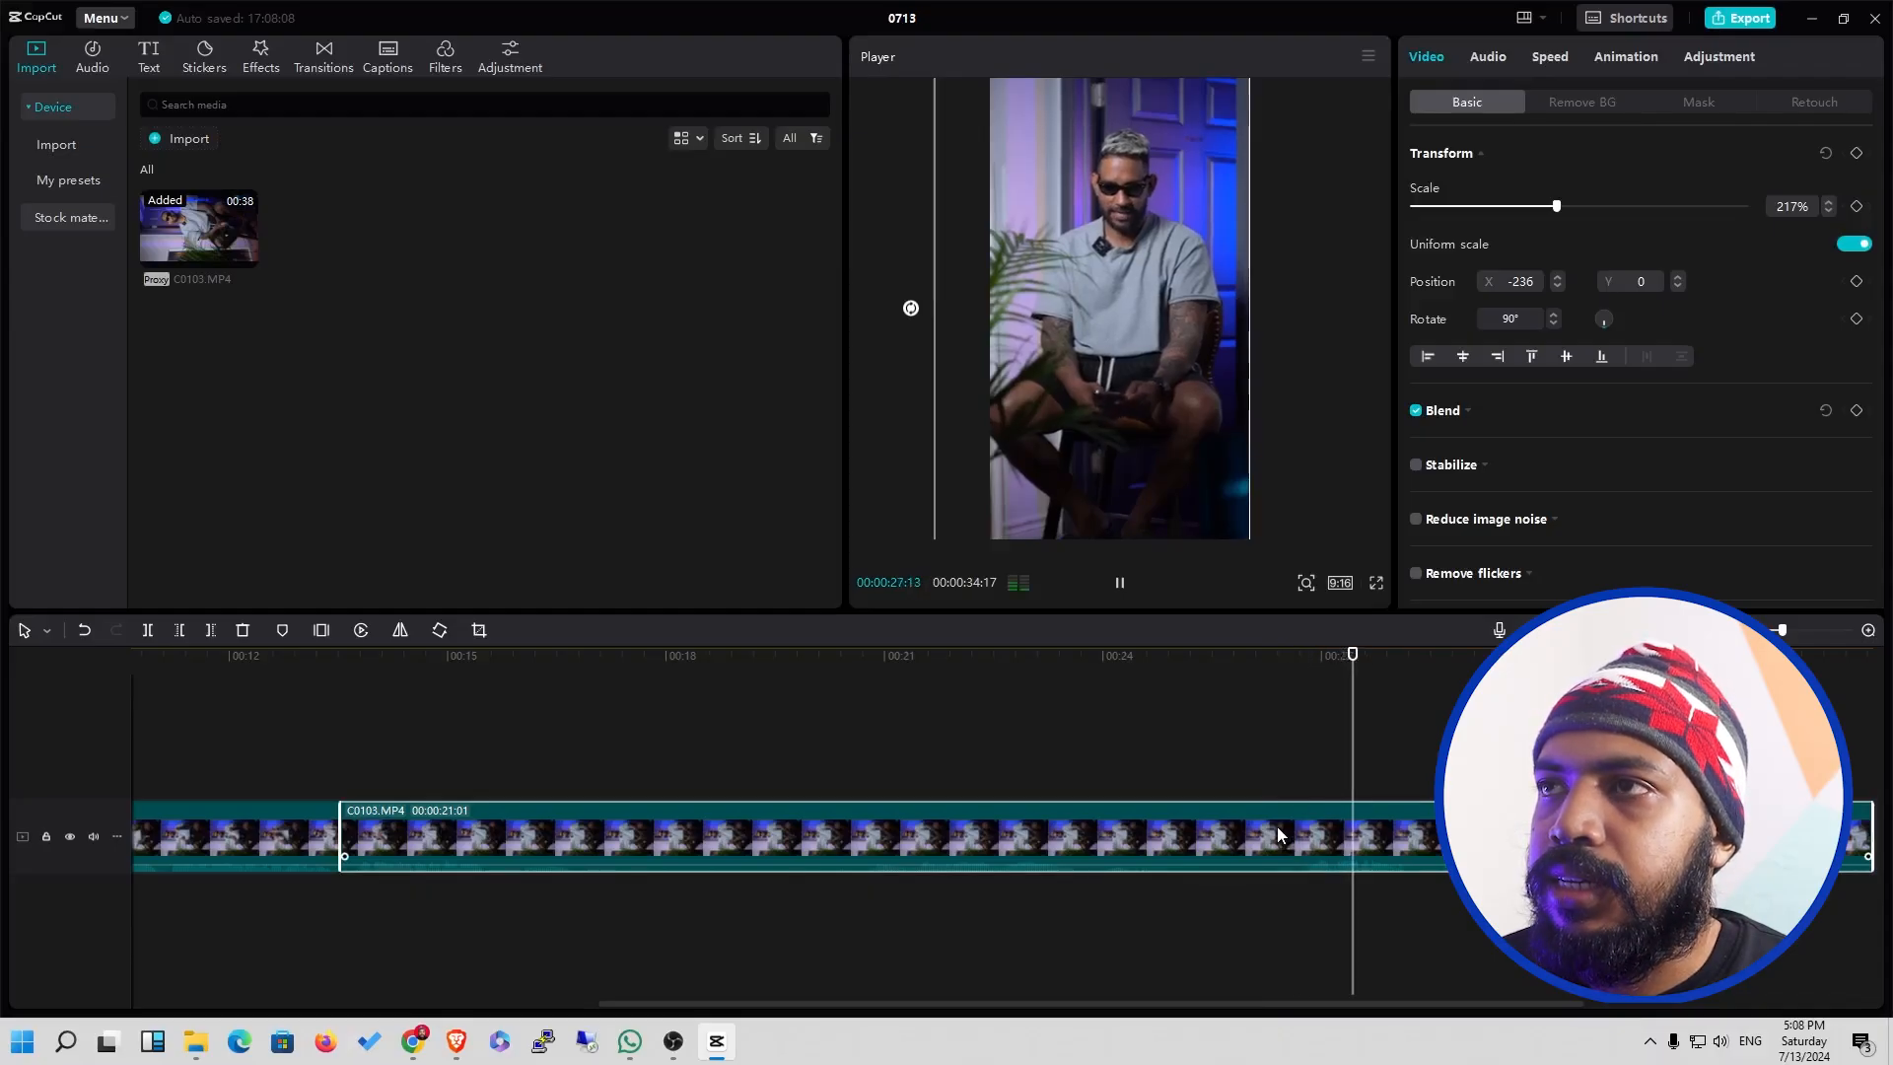
{"action": "key", "text": "space"}
{"action": "left_click", "coordinate": [1299, 656]}
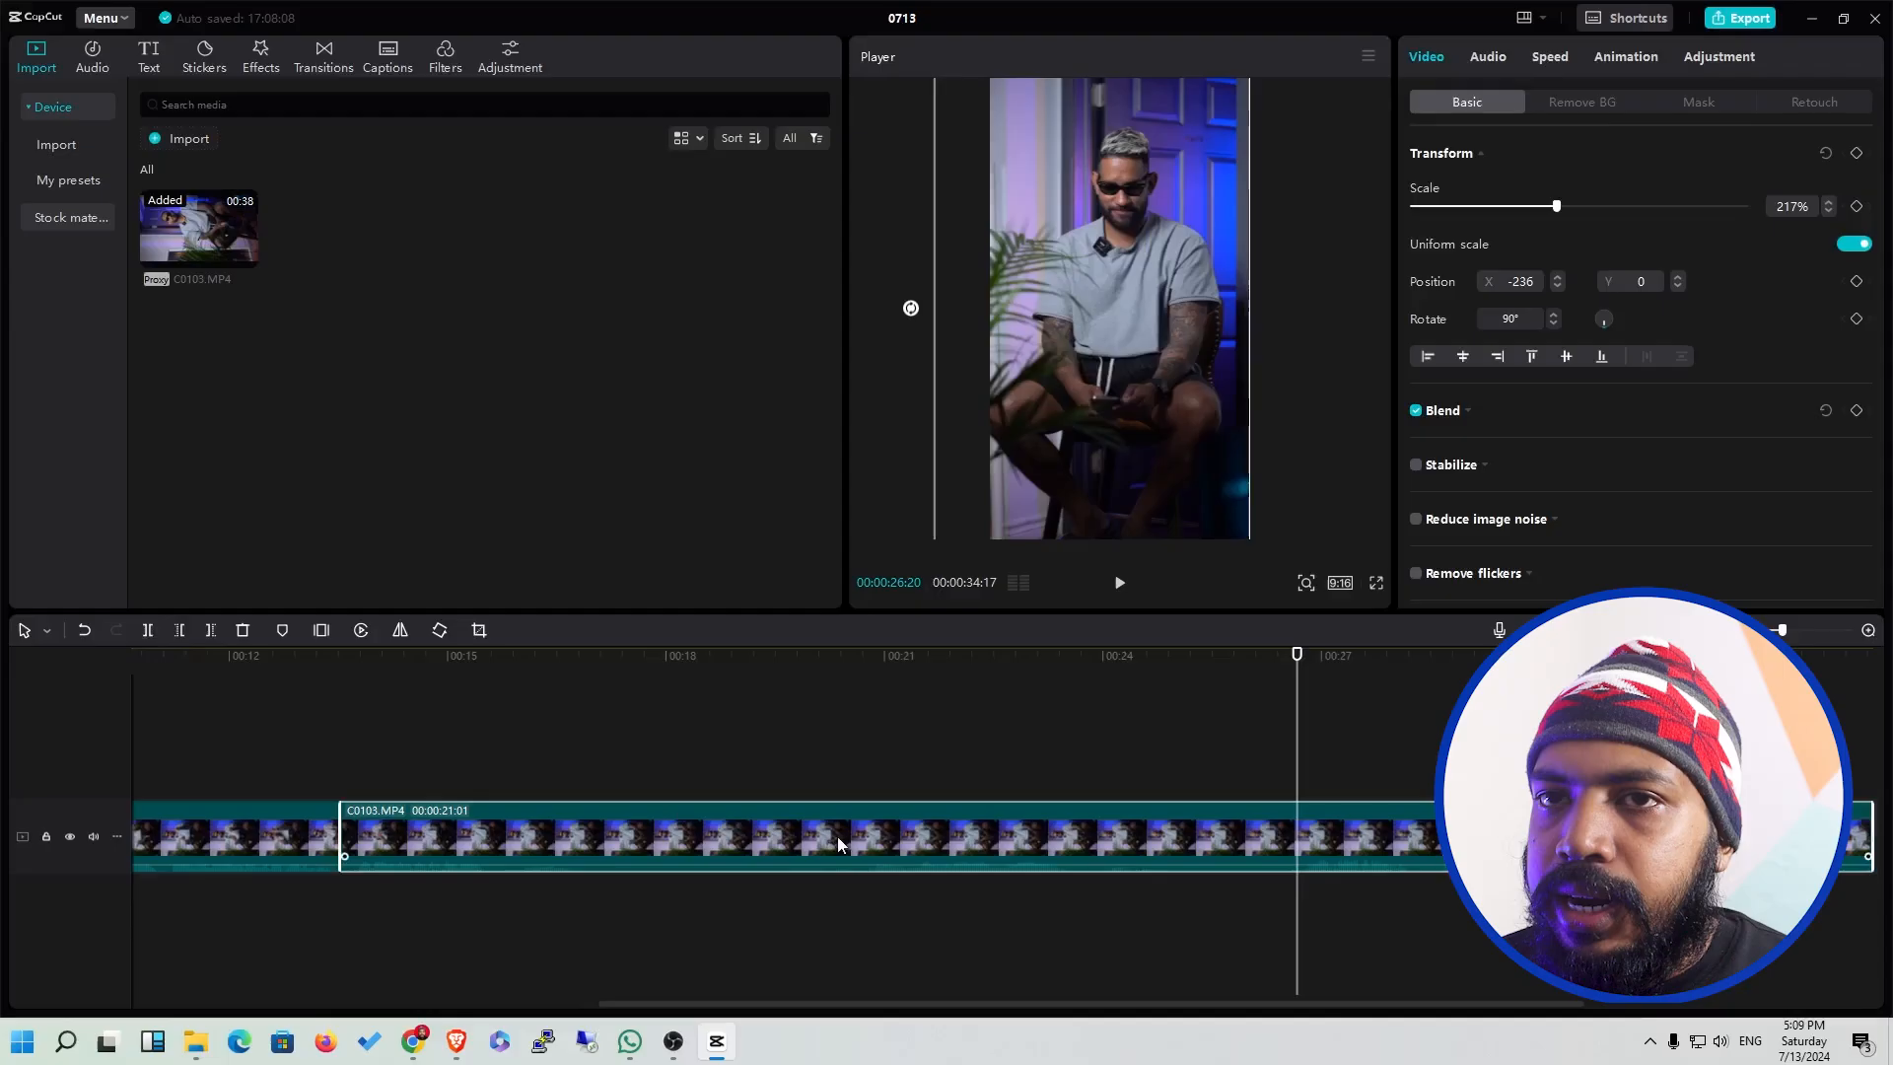
Try splitting the second clip segment at 00:00:26:20 and undo the split.
{"action": "key", "text": "ctrl+b"}
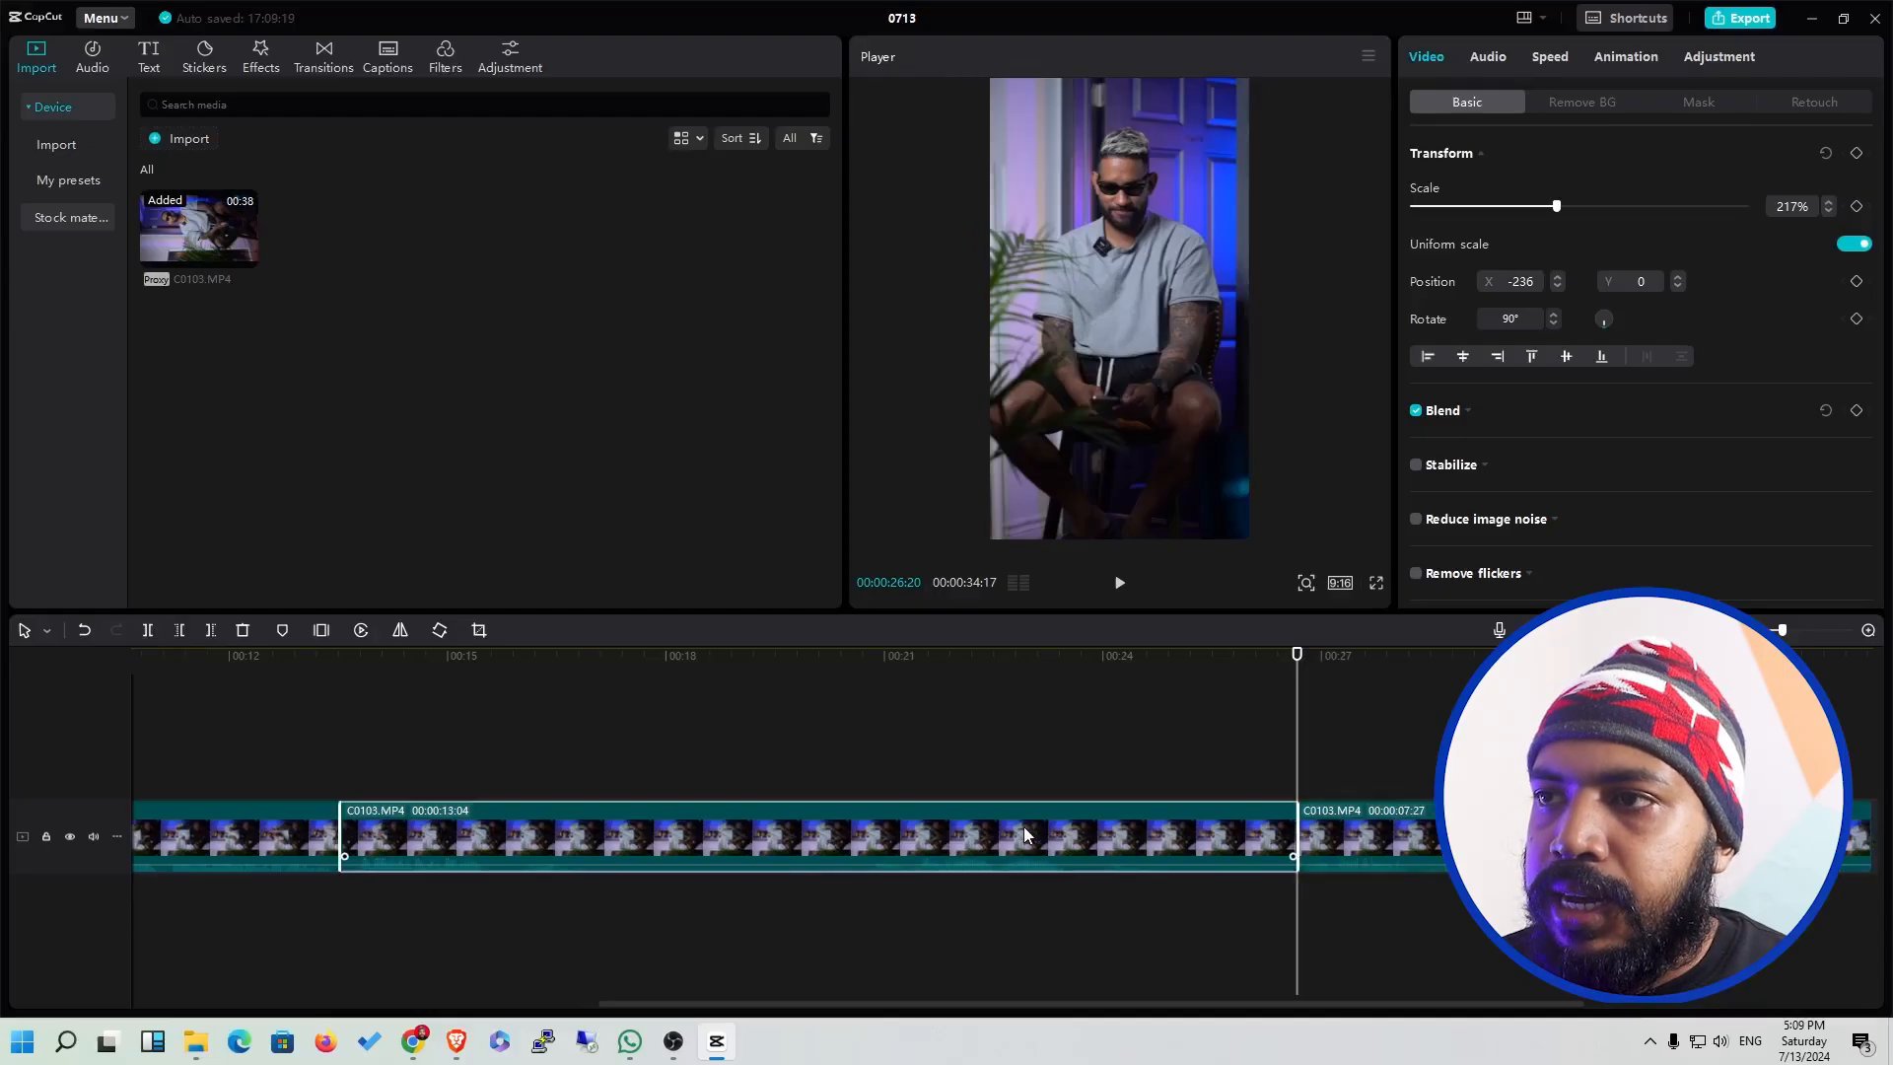
{"action": "right_click", "coordinate": [989, 839]}
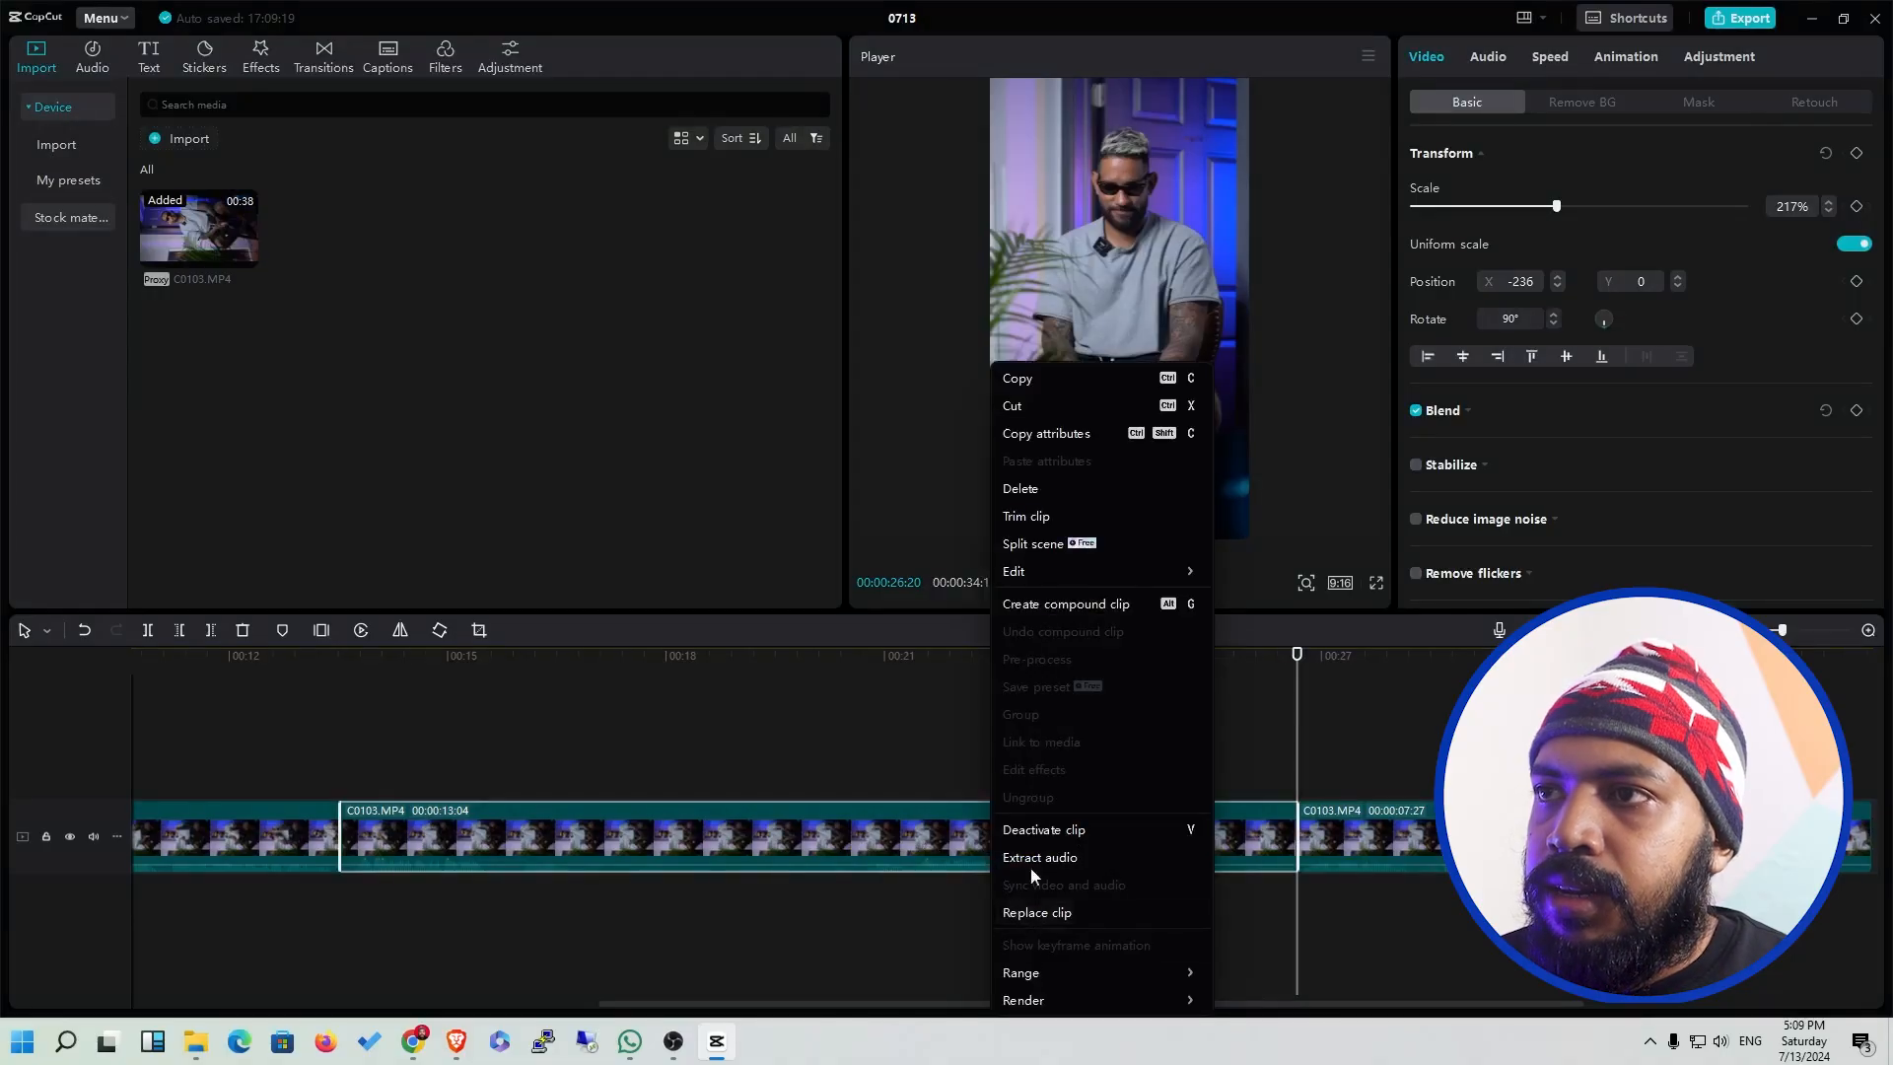
{"action": "left_click", "coordinate": [872, 832]}
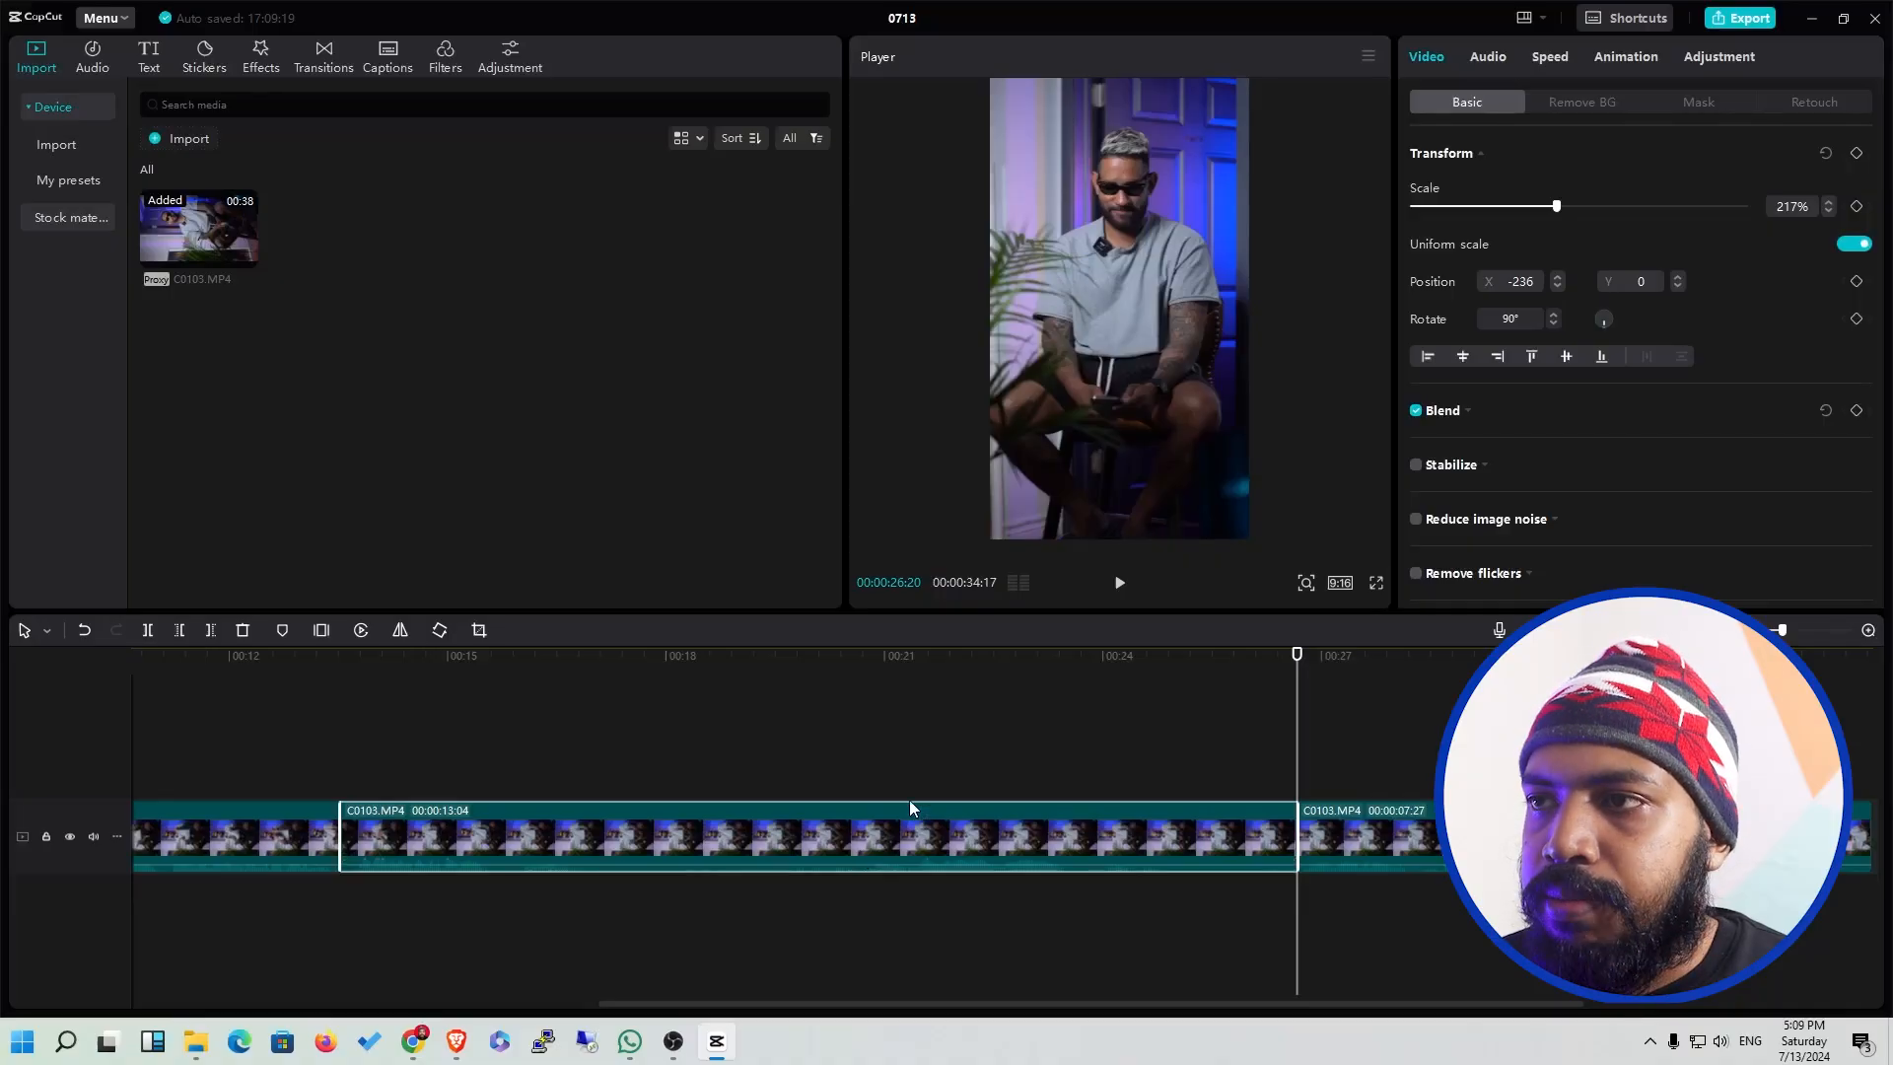
{"action": "key", "text": "ctrl+z"}
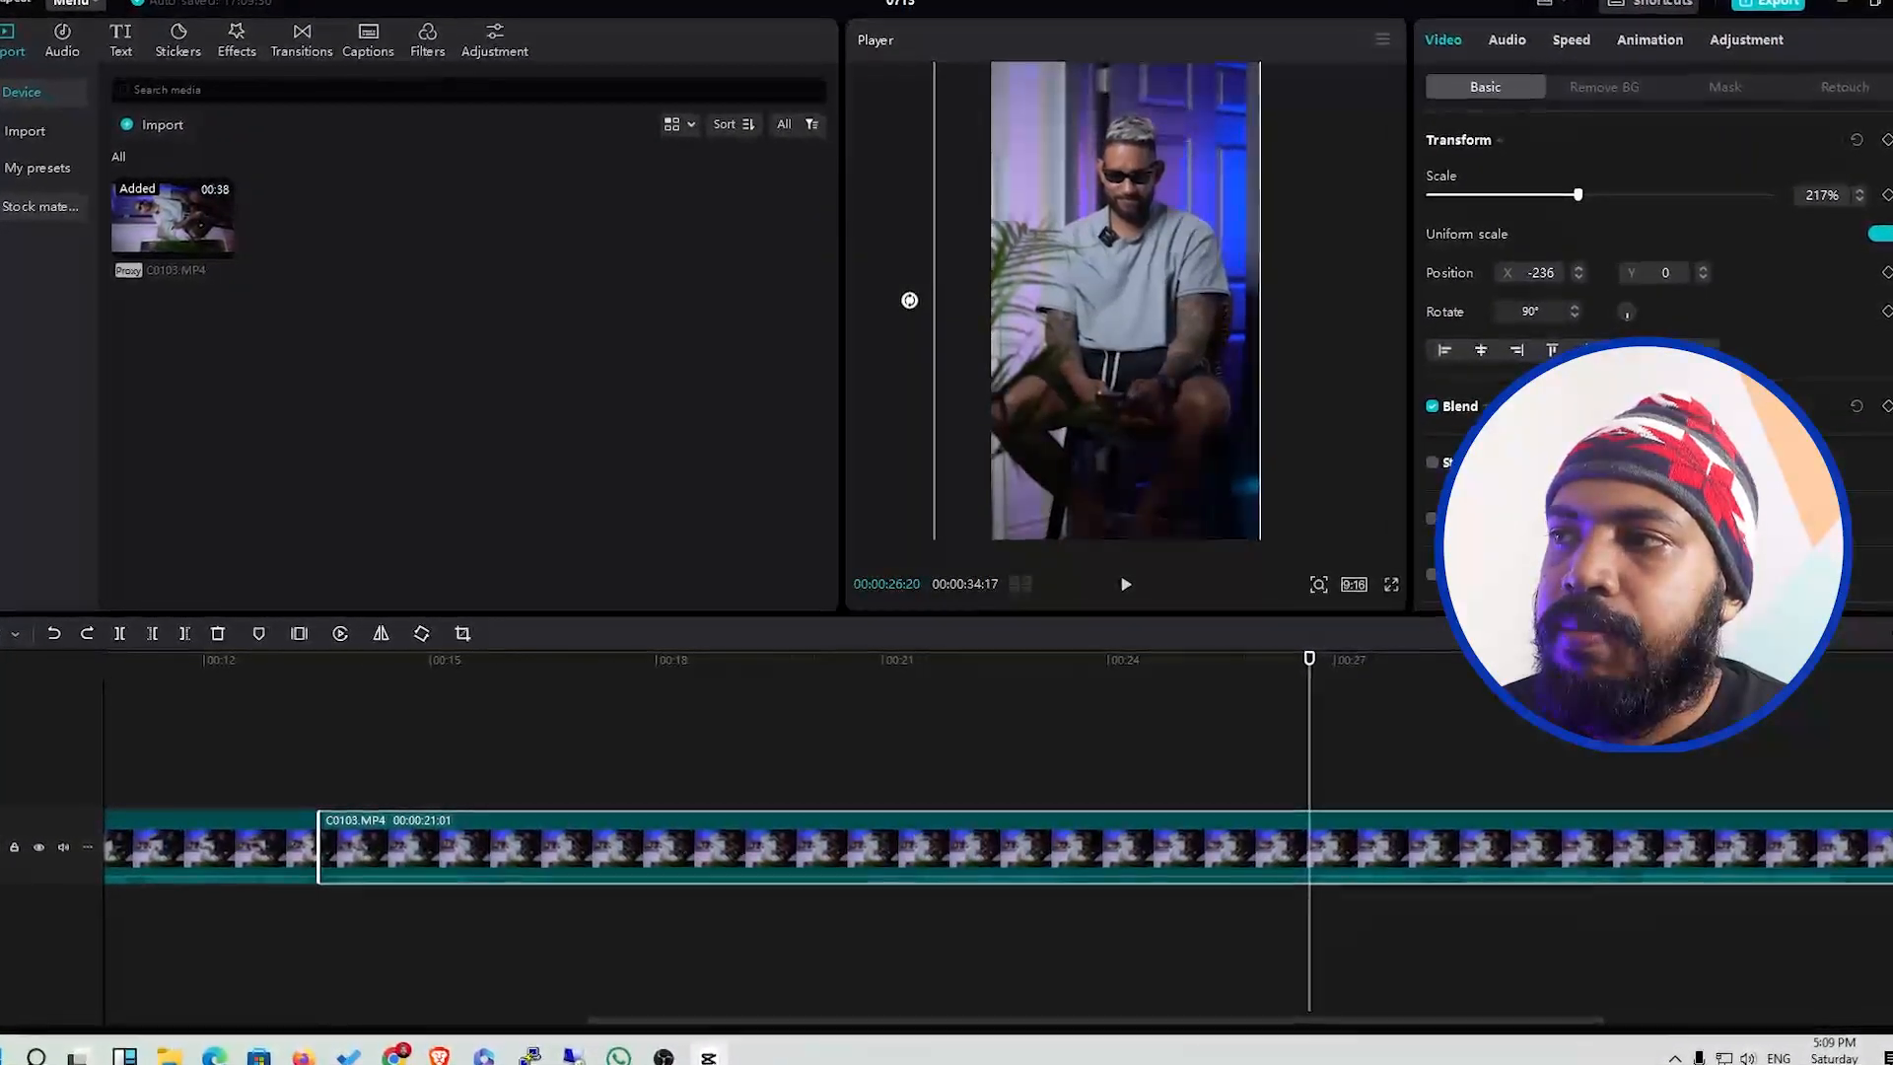
Trim the start of the second clip segment forward to the playhead at 00:00:26:20, leaving 00:00:07:27 of it.
{"action": "left_click_drag", "start_coordinate": [1523, 1031], "coordinate": [1641, 1030]}
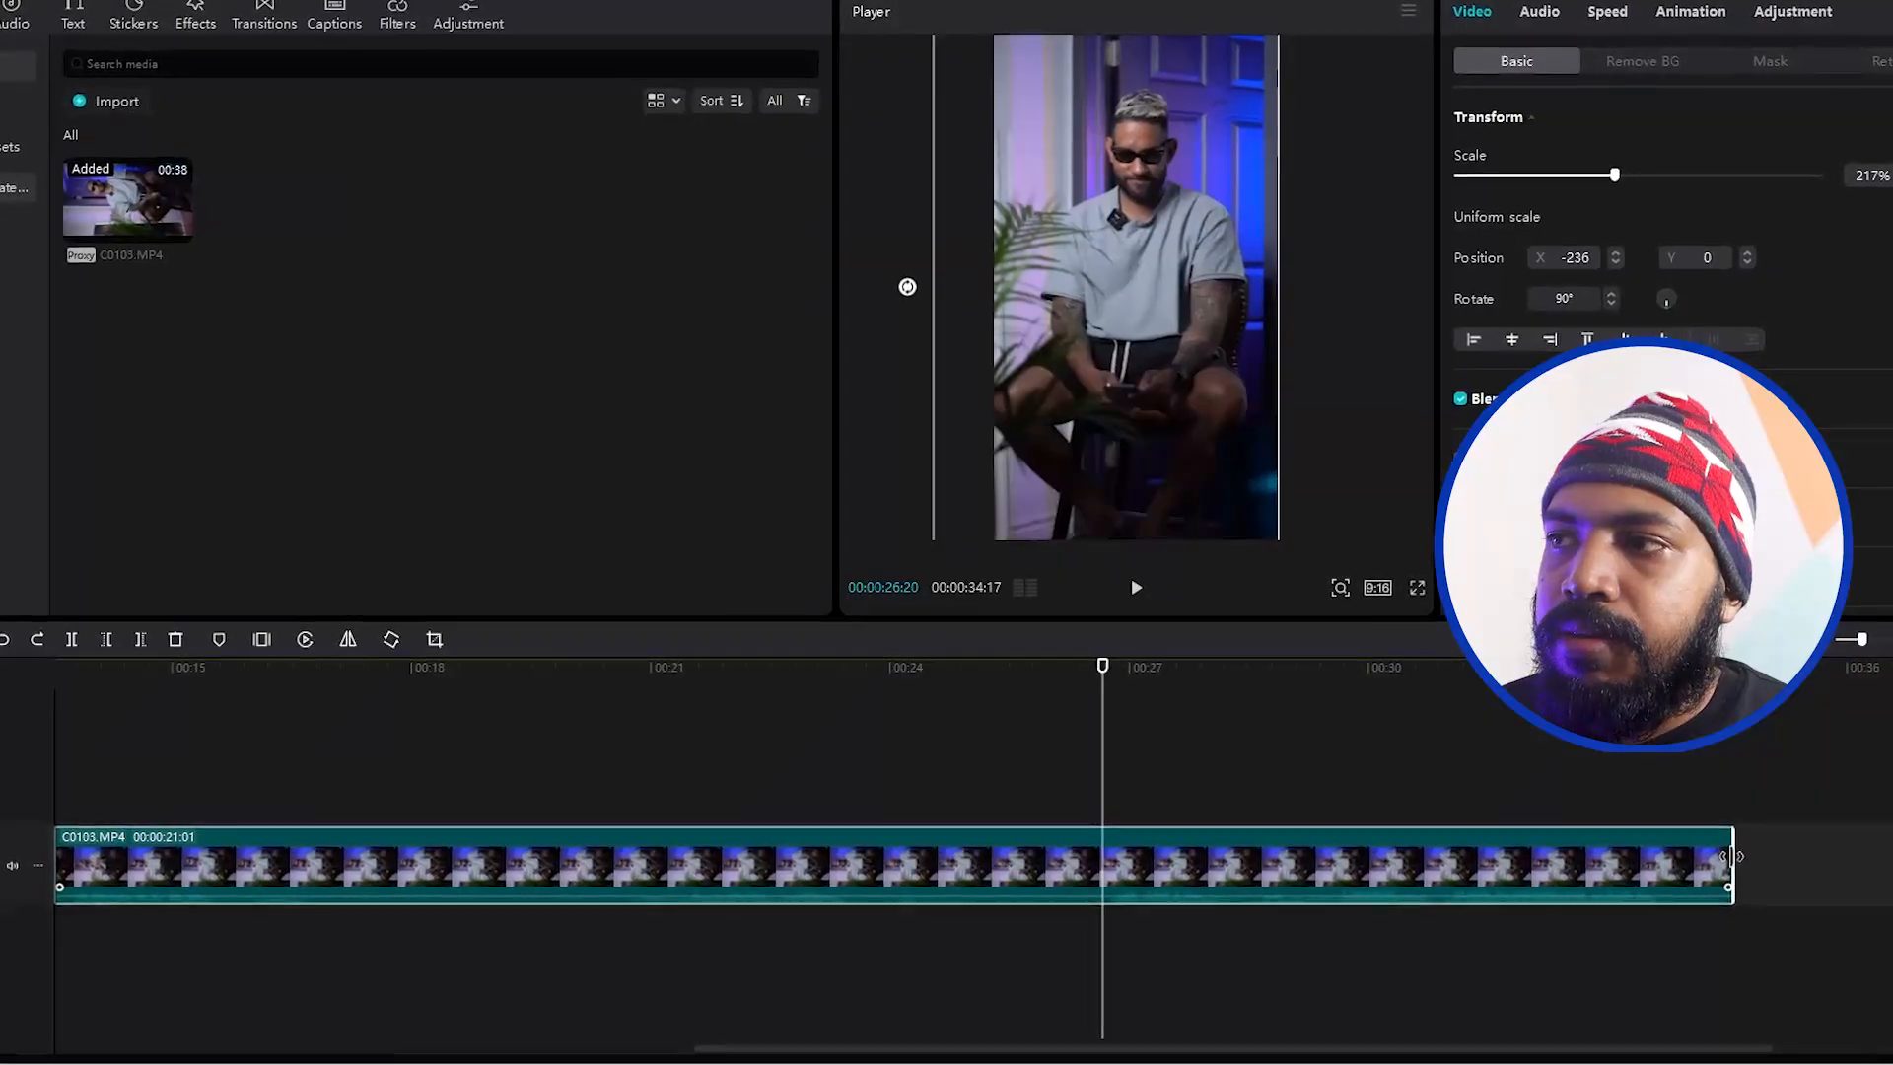
{"action": "left_click_drag", "start_coordinate": [947, 1045], "coordinate": [774, 935]}
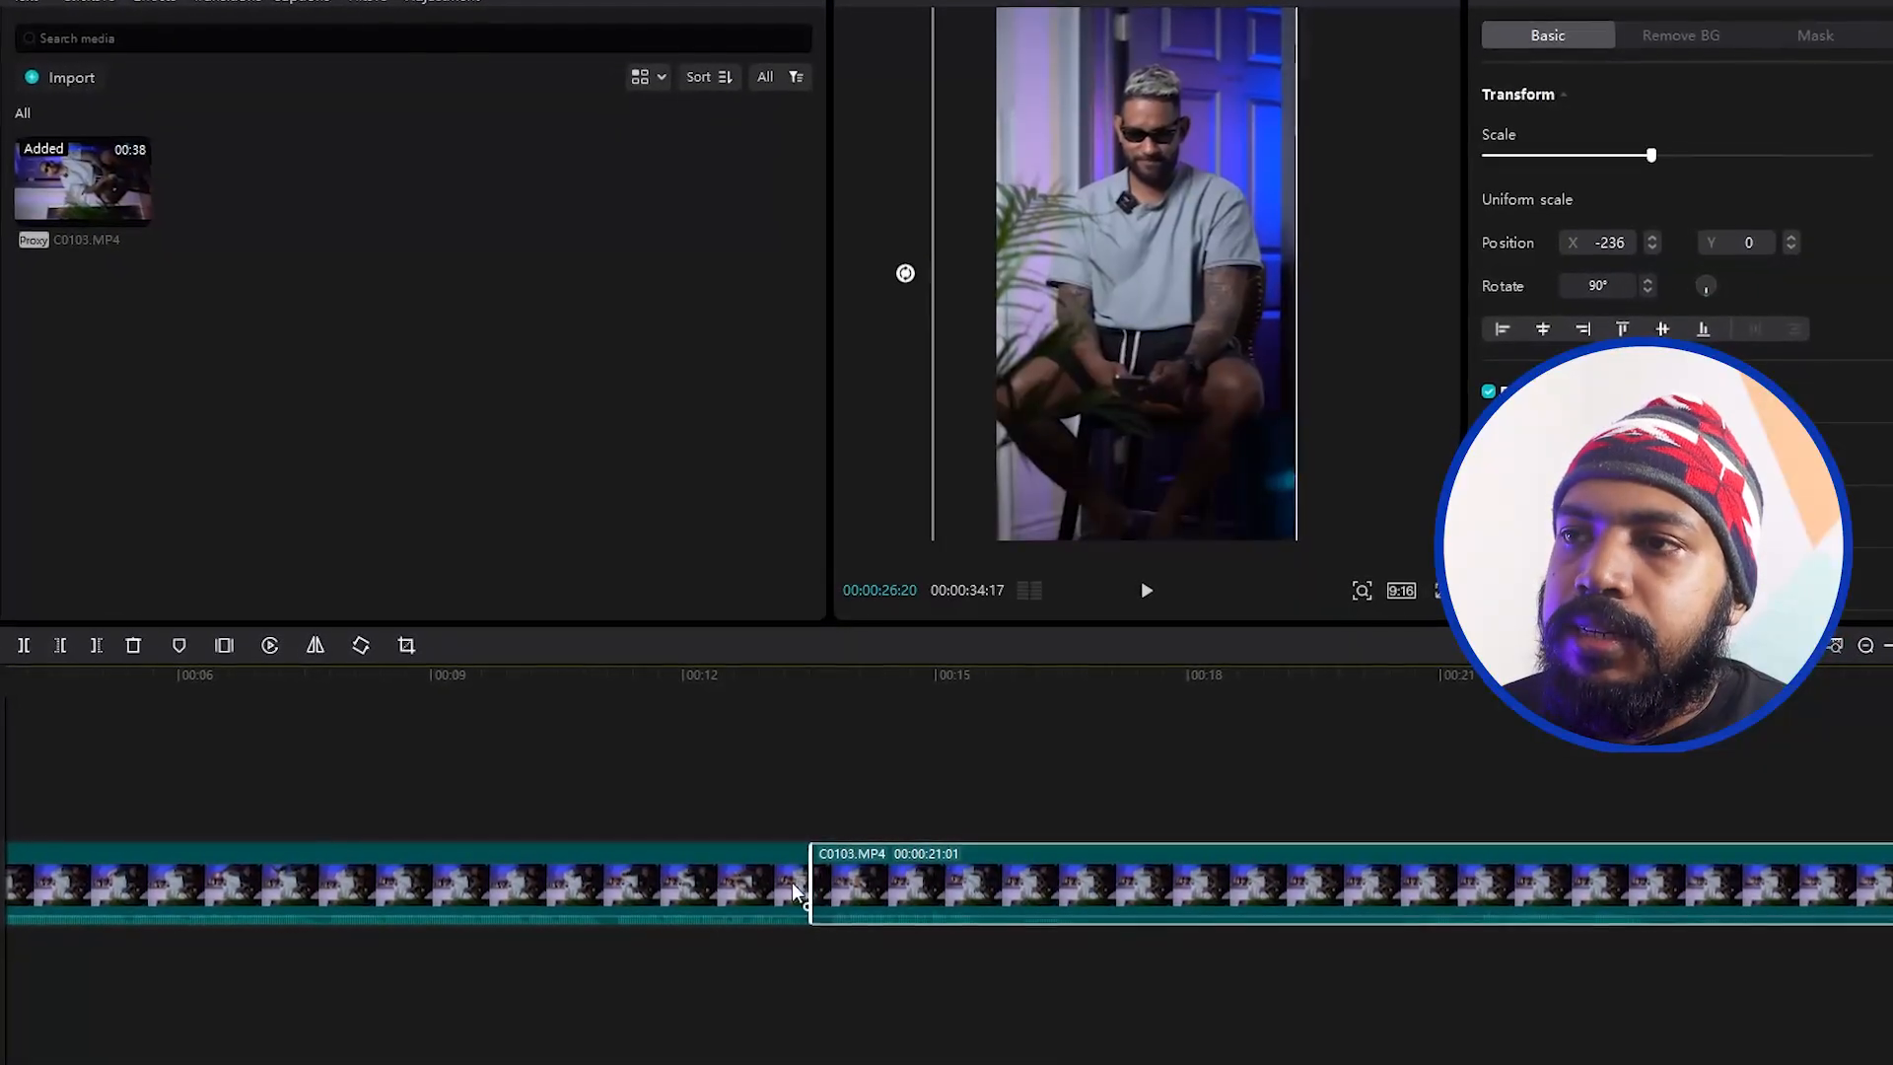
{"action": "left_click_drag", "start_coordinate": [808, 885], "coordinate": [1737, 884]}
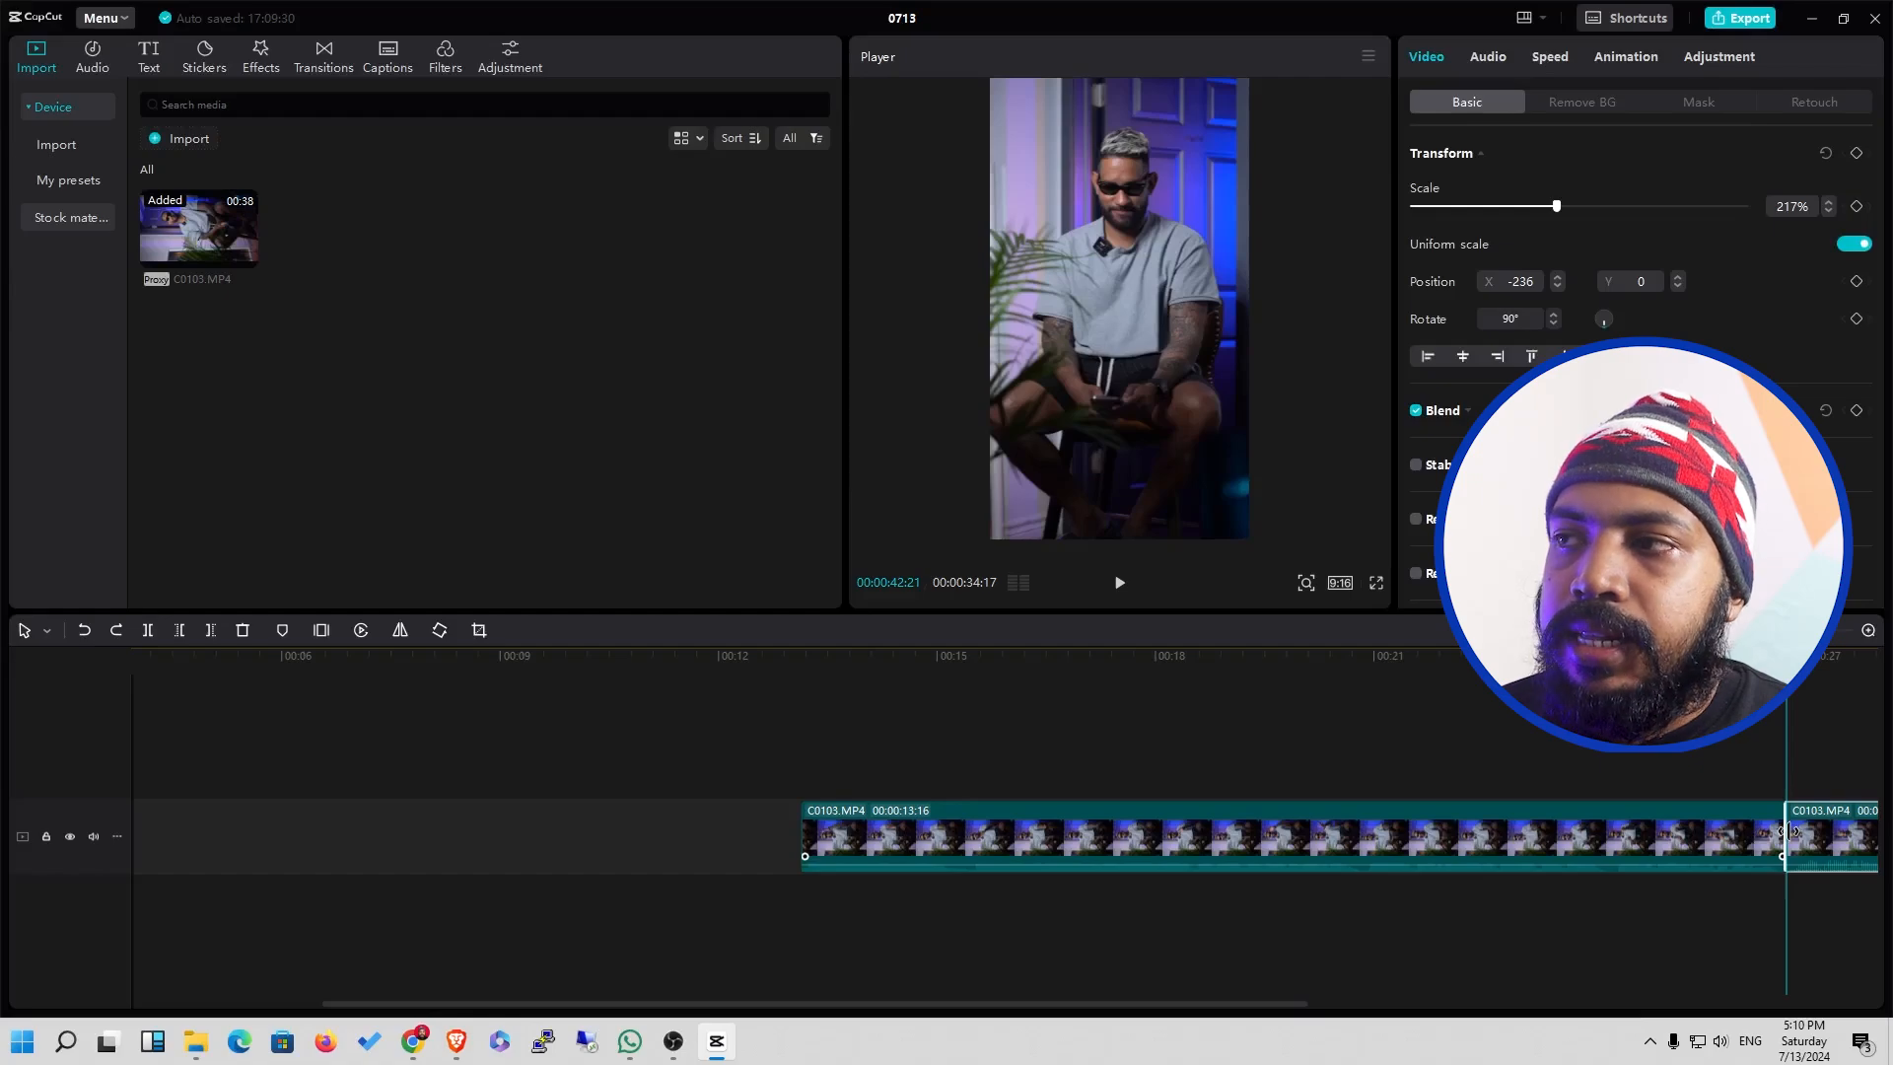
{"action": "mouse_move", "coordinate": [1790, 831]}
{"action": "left_mouse_down"}
{"action": "mouse_move", "coordinate": [1740, 846]}
{"action": "mouse_move", "coordinate": [1779, 844]}
{"action": "left_mouse_up"}
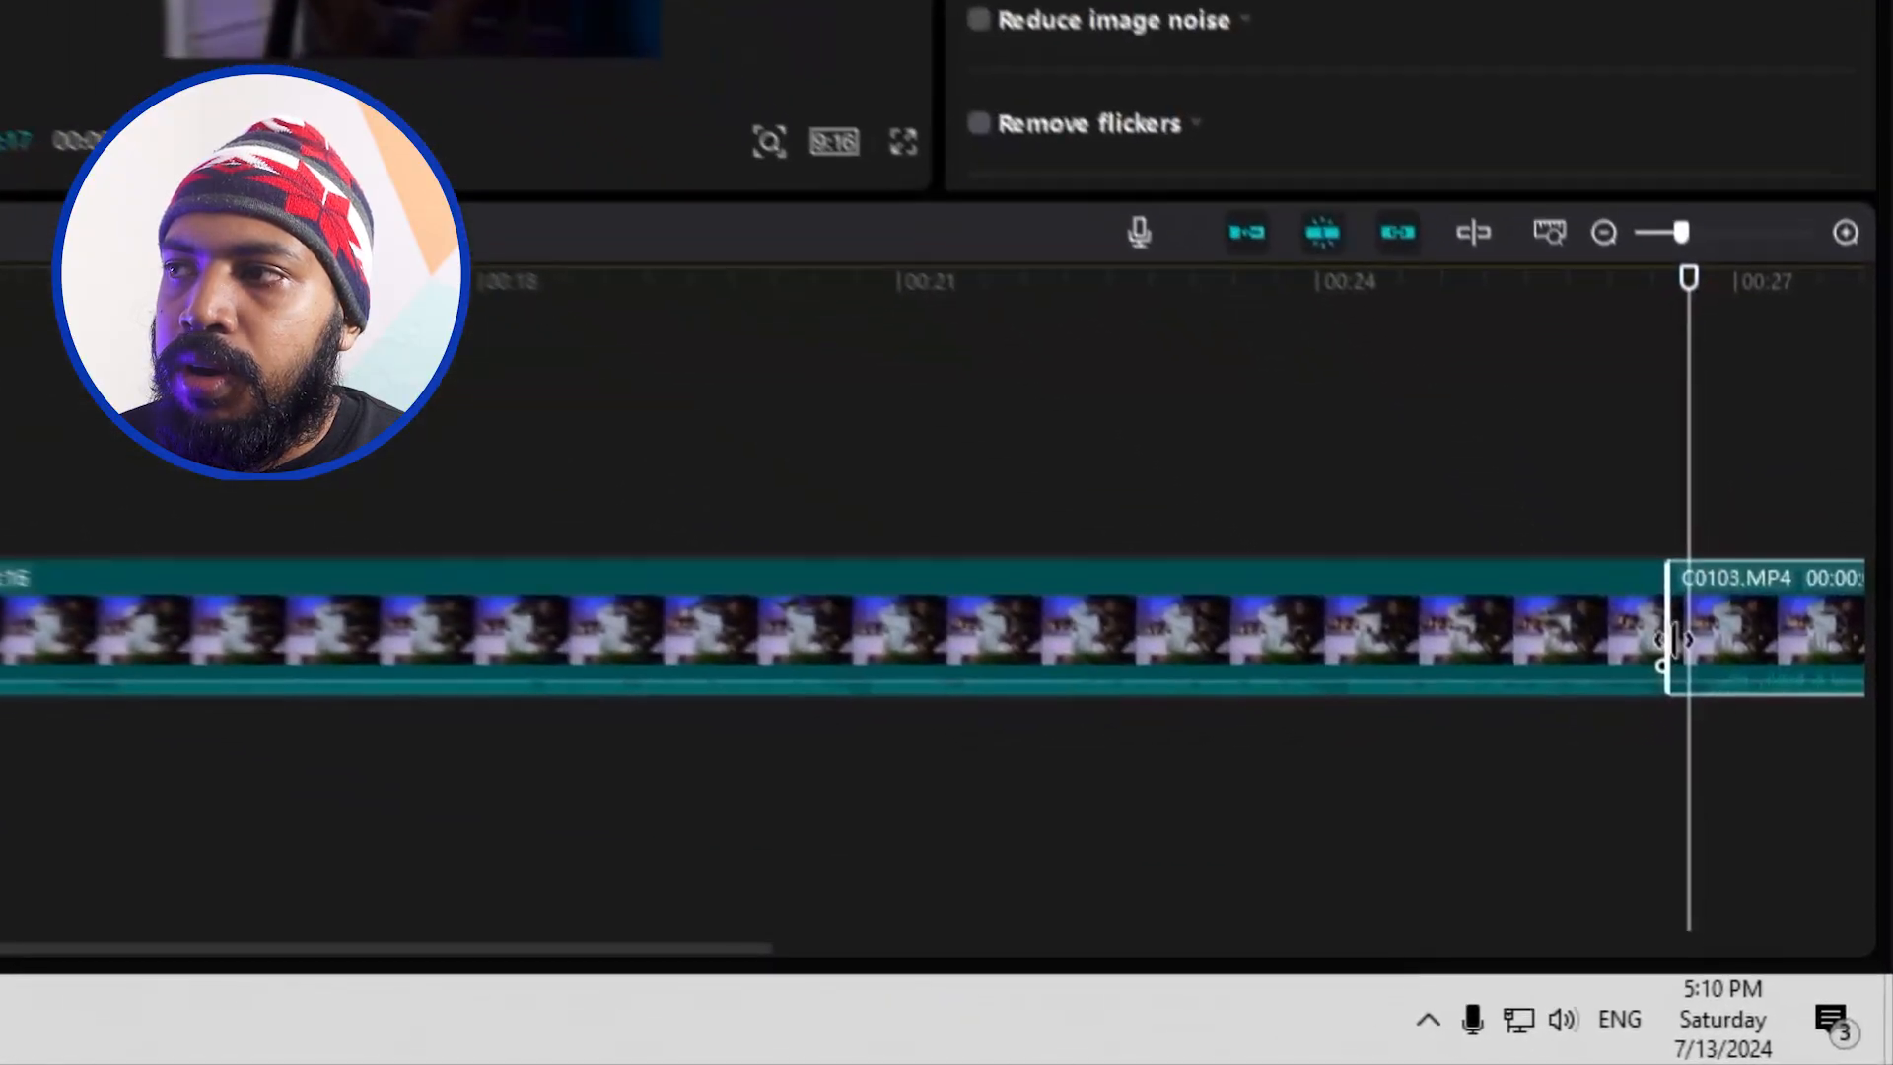
{"action": "mouse_move", "coordinate": [1673, 641]}
{"action": "left_mouse_down"}
{"action": "mouse_move", "coordinate": [1634, 643]}
{"action": "mouse_move", "coordinate": [1691, 621]}
{"action": "left_mouse_up"}
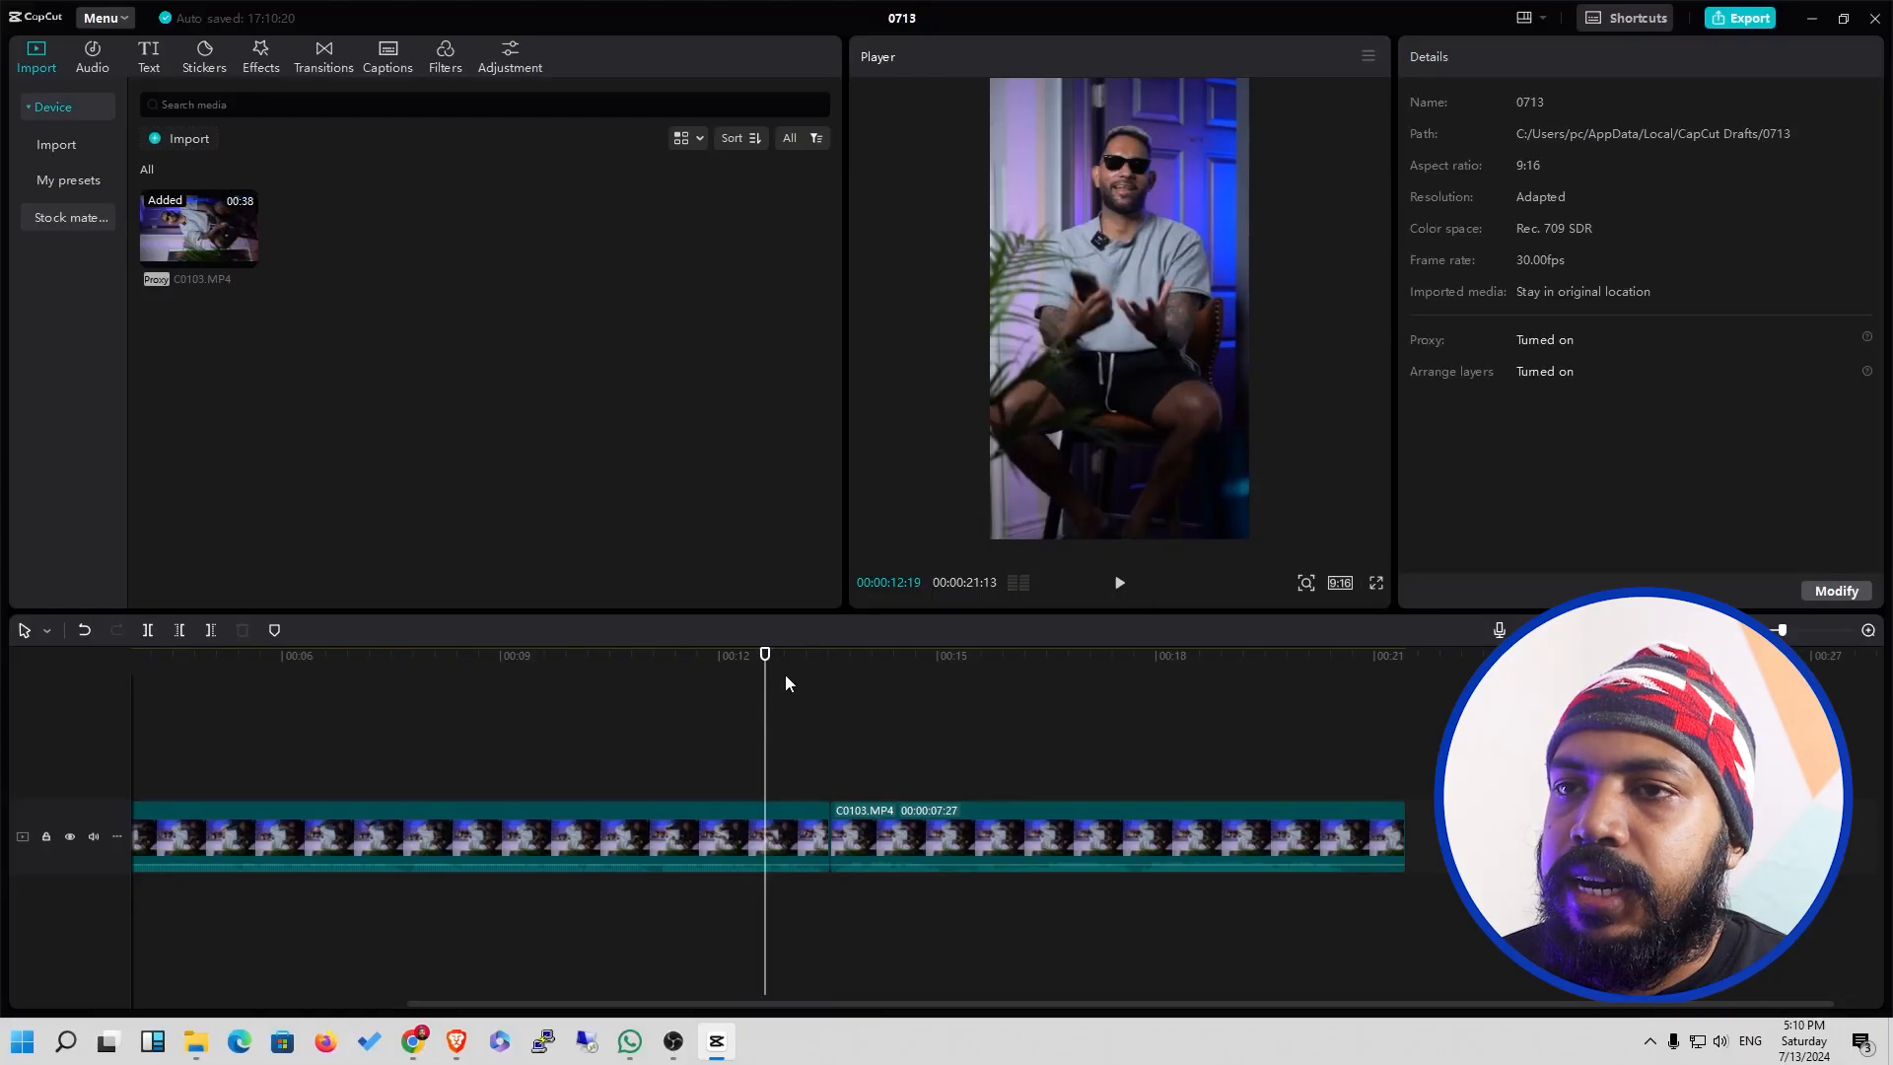
Play the shortened sequence from the start and across the cut to review the trimmed second segment.
{"action": "key", "text": "space"}
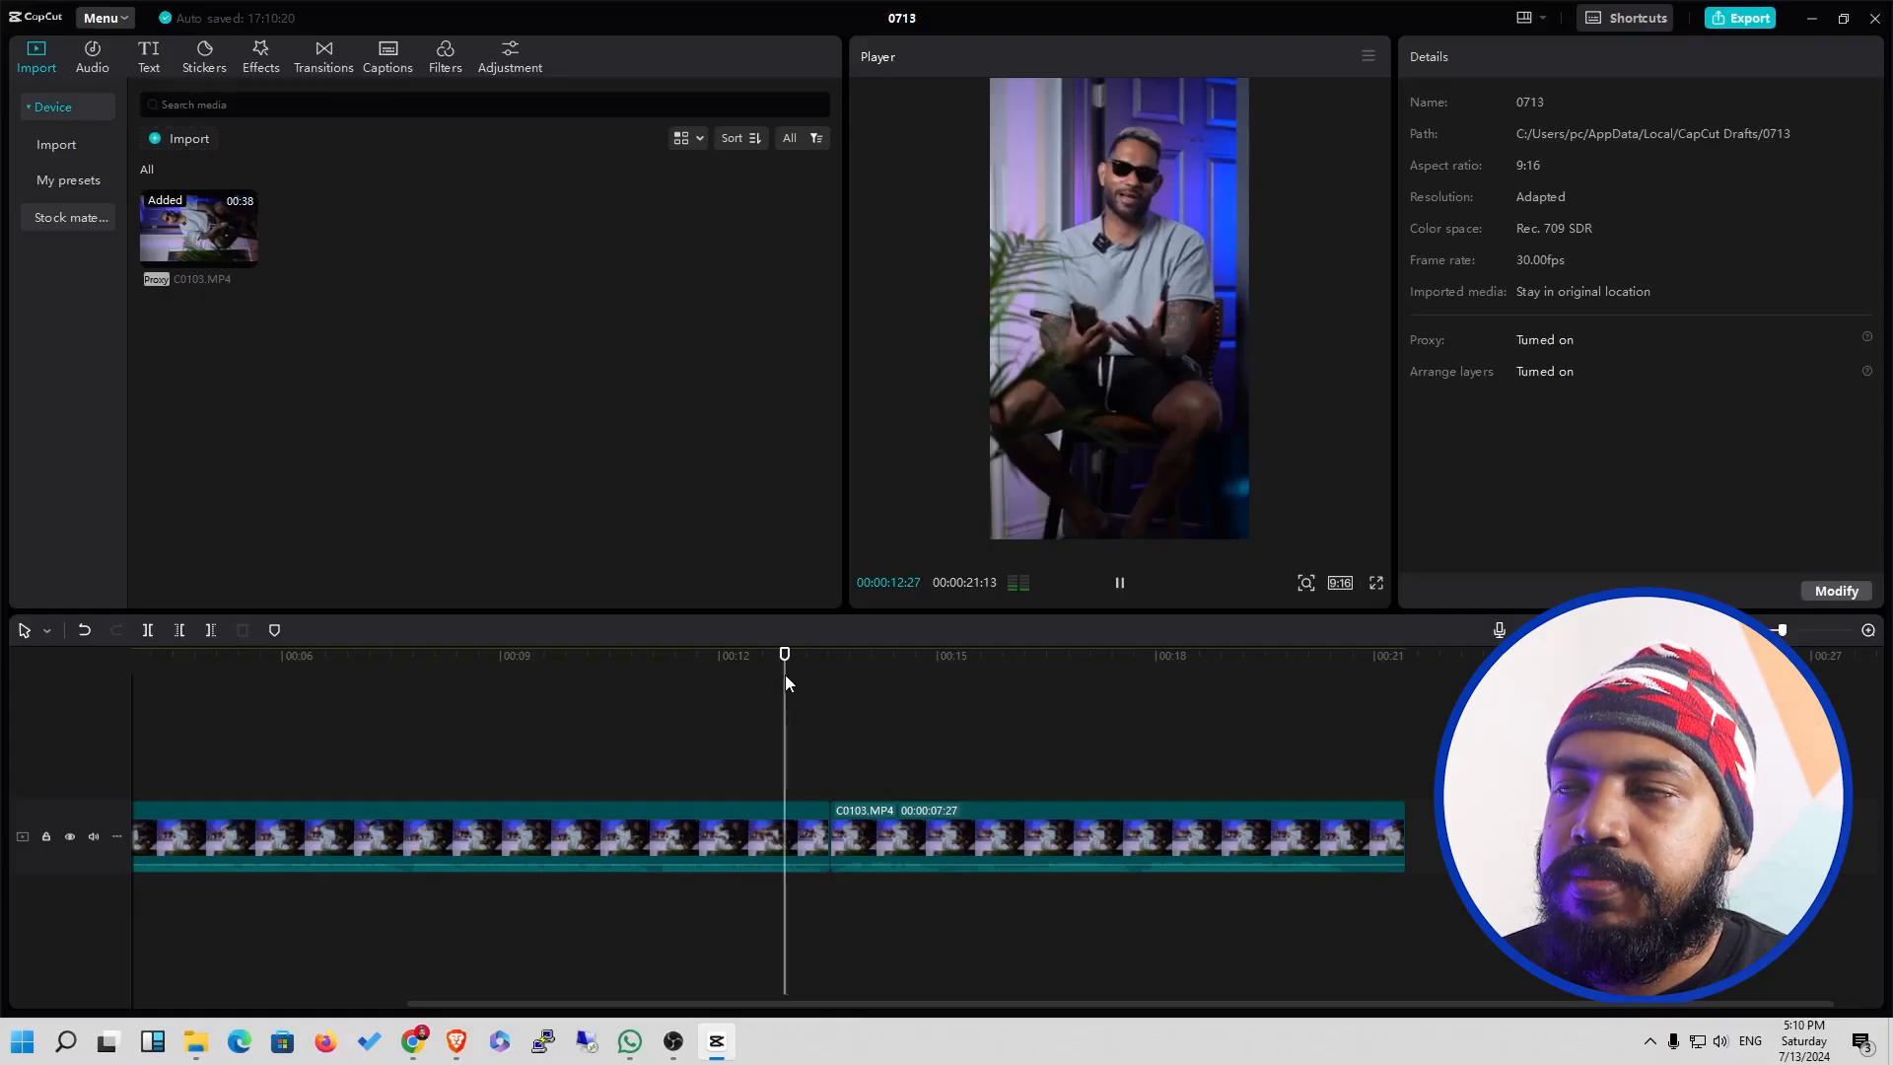
{"action": "key", "text": "space"}
{"action": "left_click_drag", "start_coordinate": [794, 665], "coordinate": [124, 712]}
{"action": "key", "text": "space"}
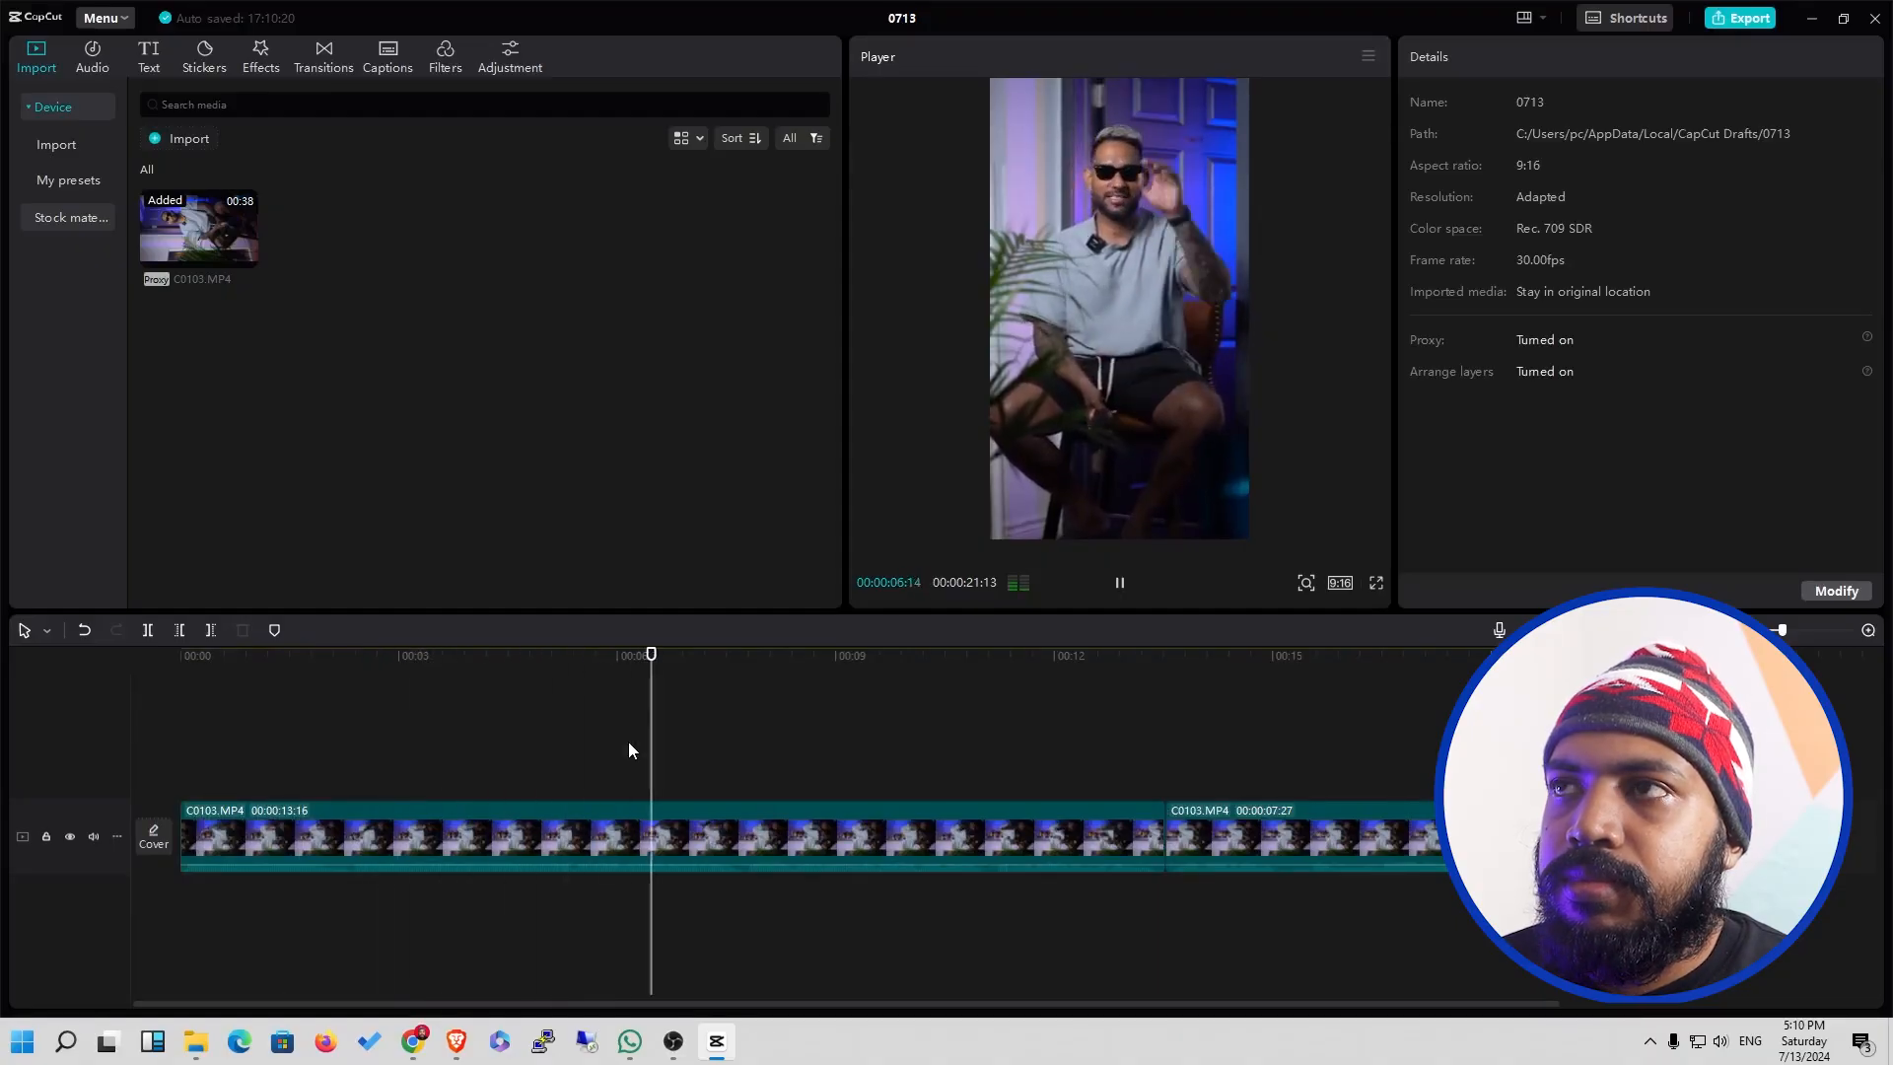
{"action": "left_click_drag", "start_coordinate": [578, 1002], "coordinate": [839, 1001]}
{"action": "left_click_drag", "start_coordinate": [667, 1005], "coordinate": [728, 967]}
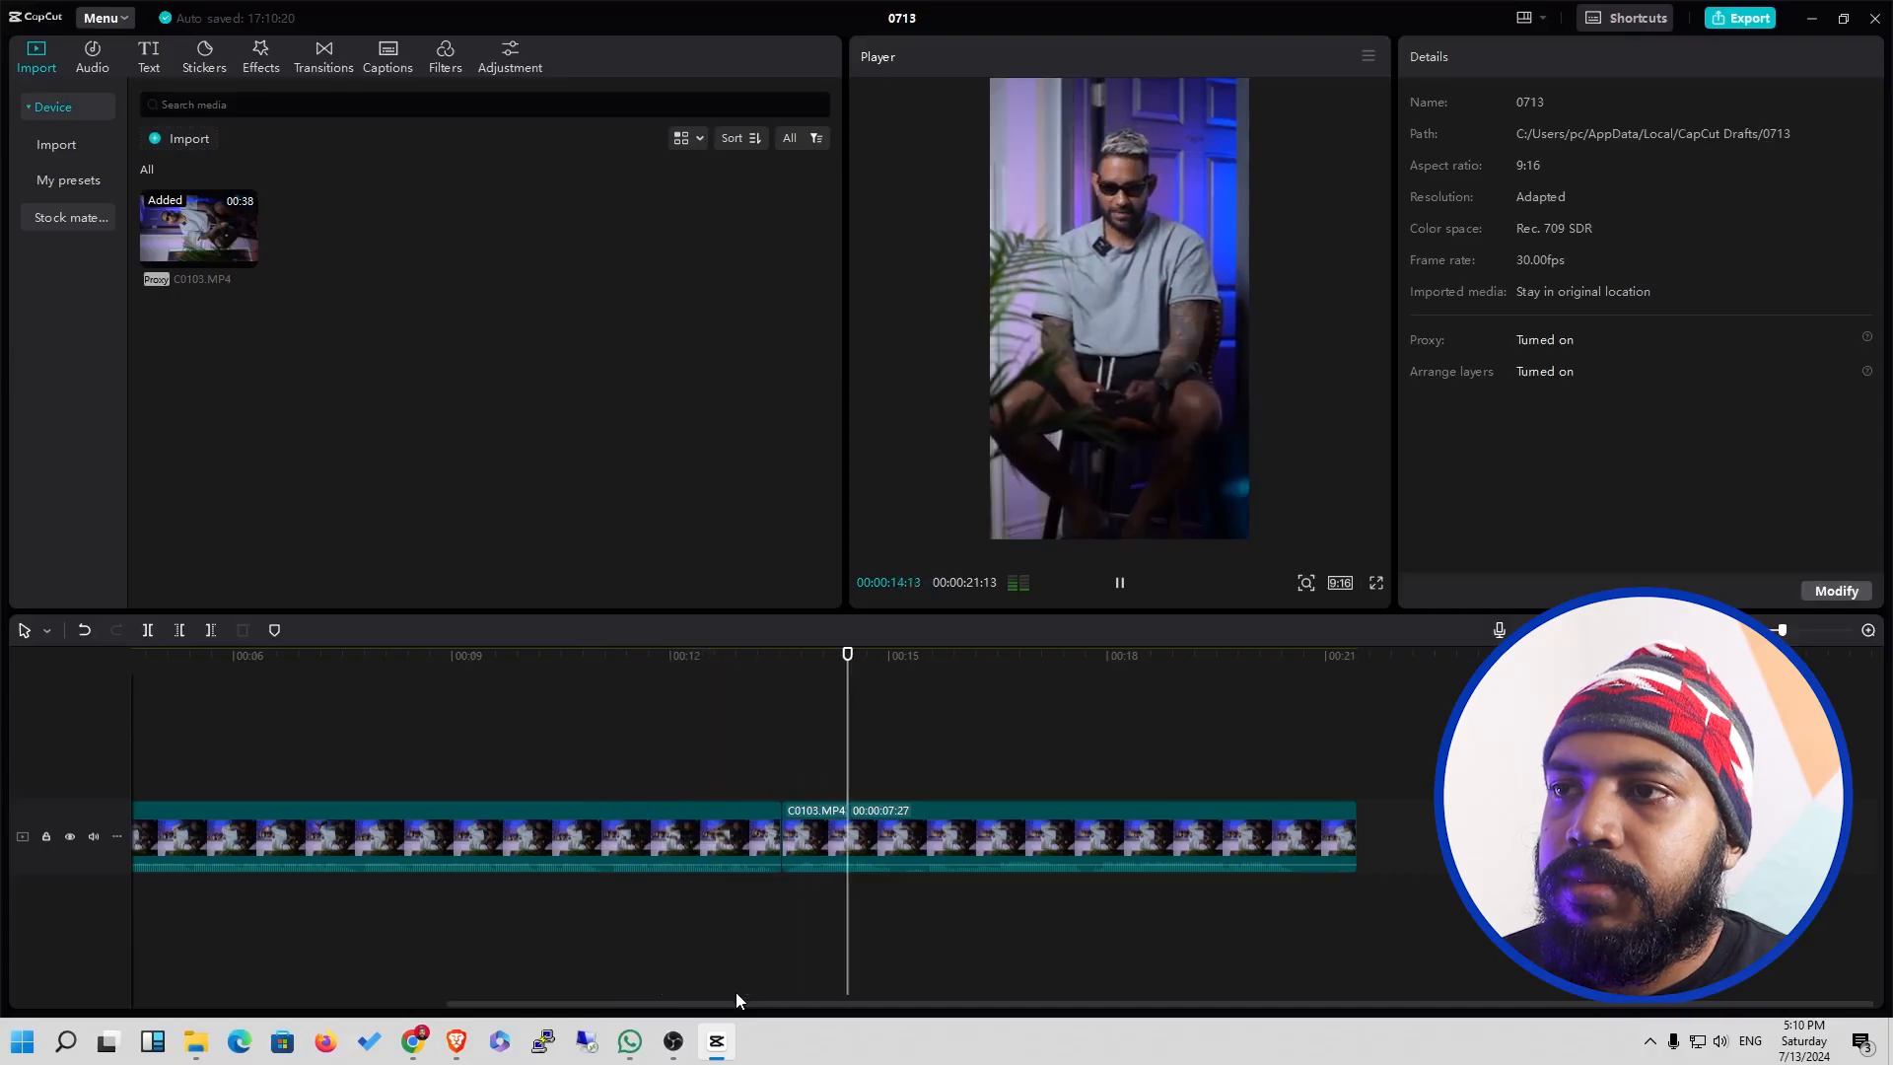
{"action": "key", "text": "space"}
{"action": "key", "text": "space"}
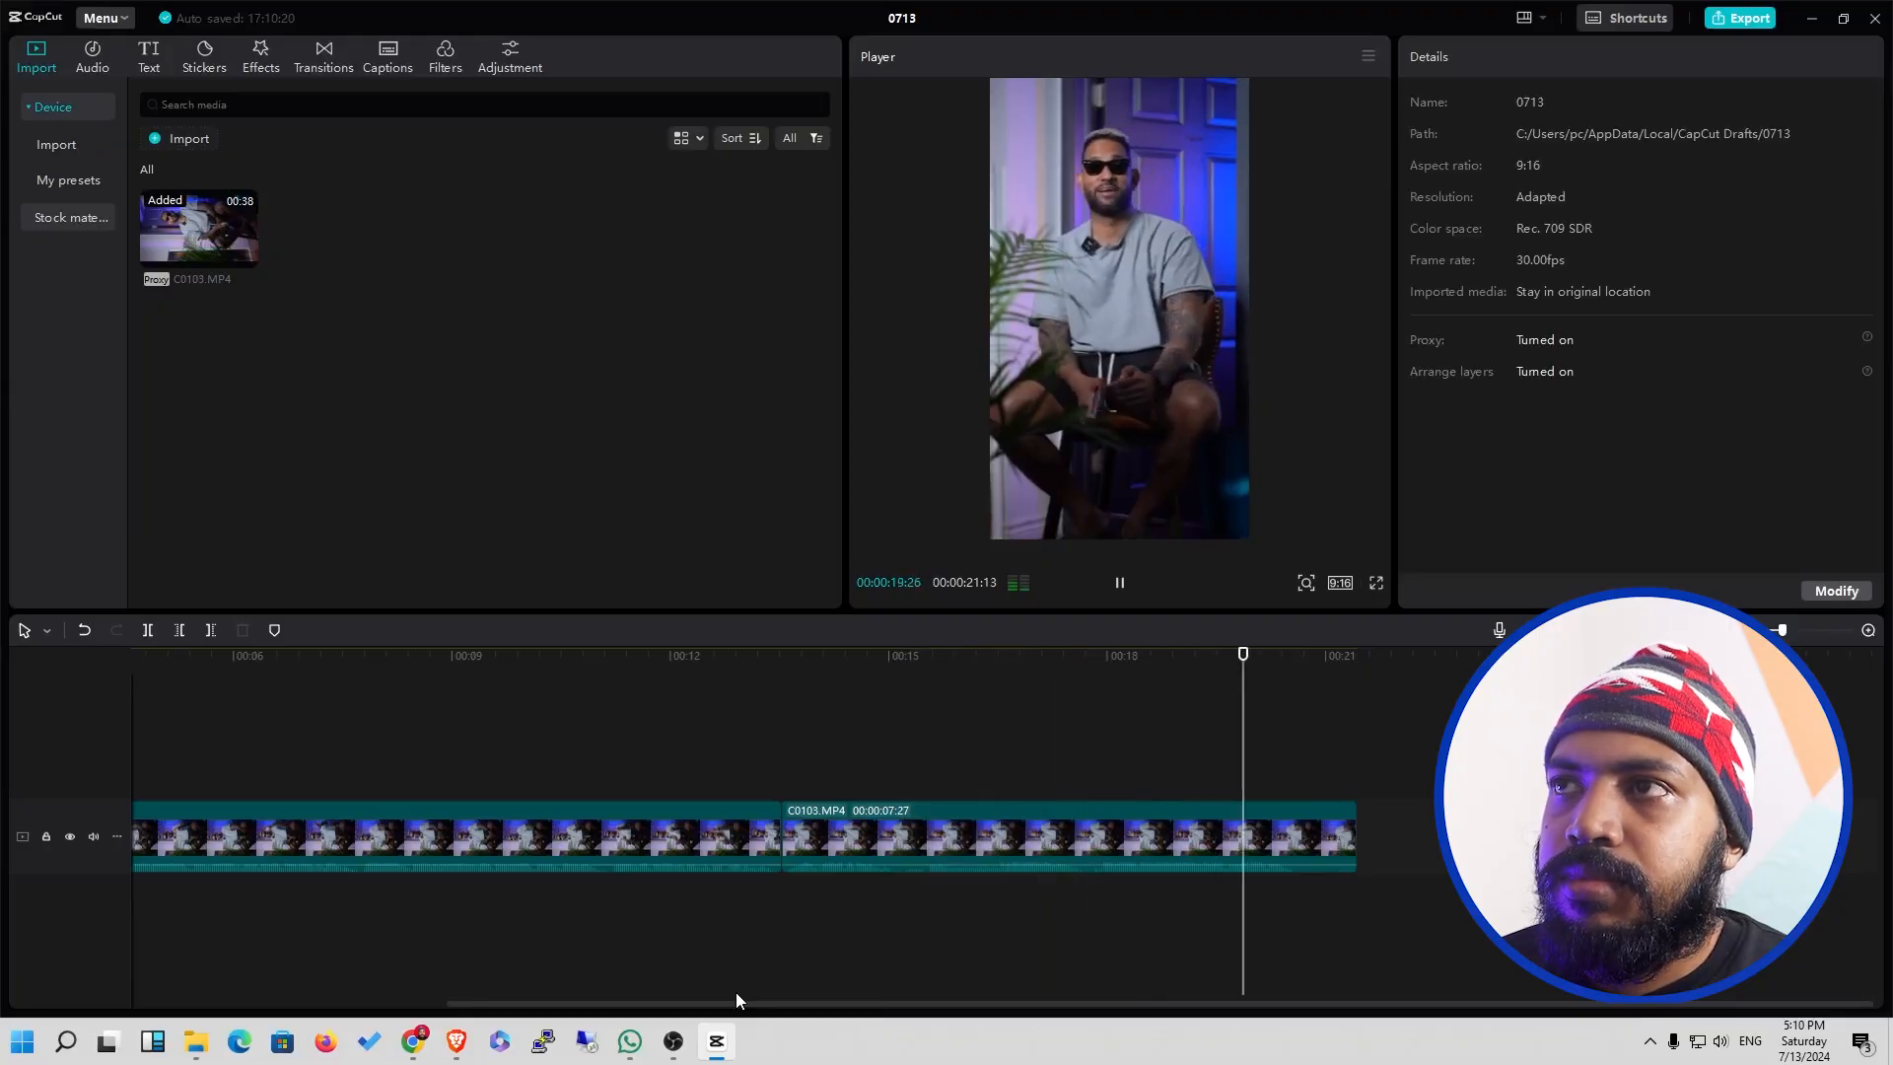
Replay the opening of the second segment and trim its end back to about 00:00:15:01.
{"action": "left_click_drag", "start_coordinate": [1012, 666], "coordinate": [847, 687]}
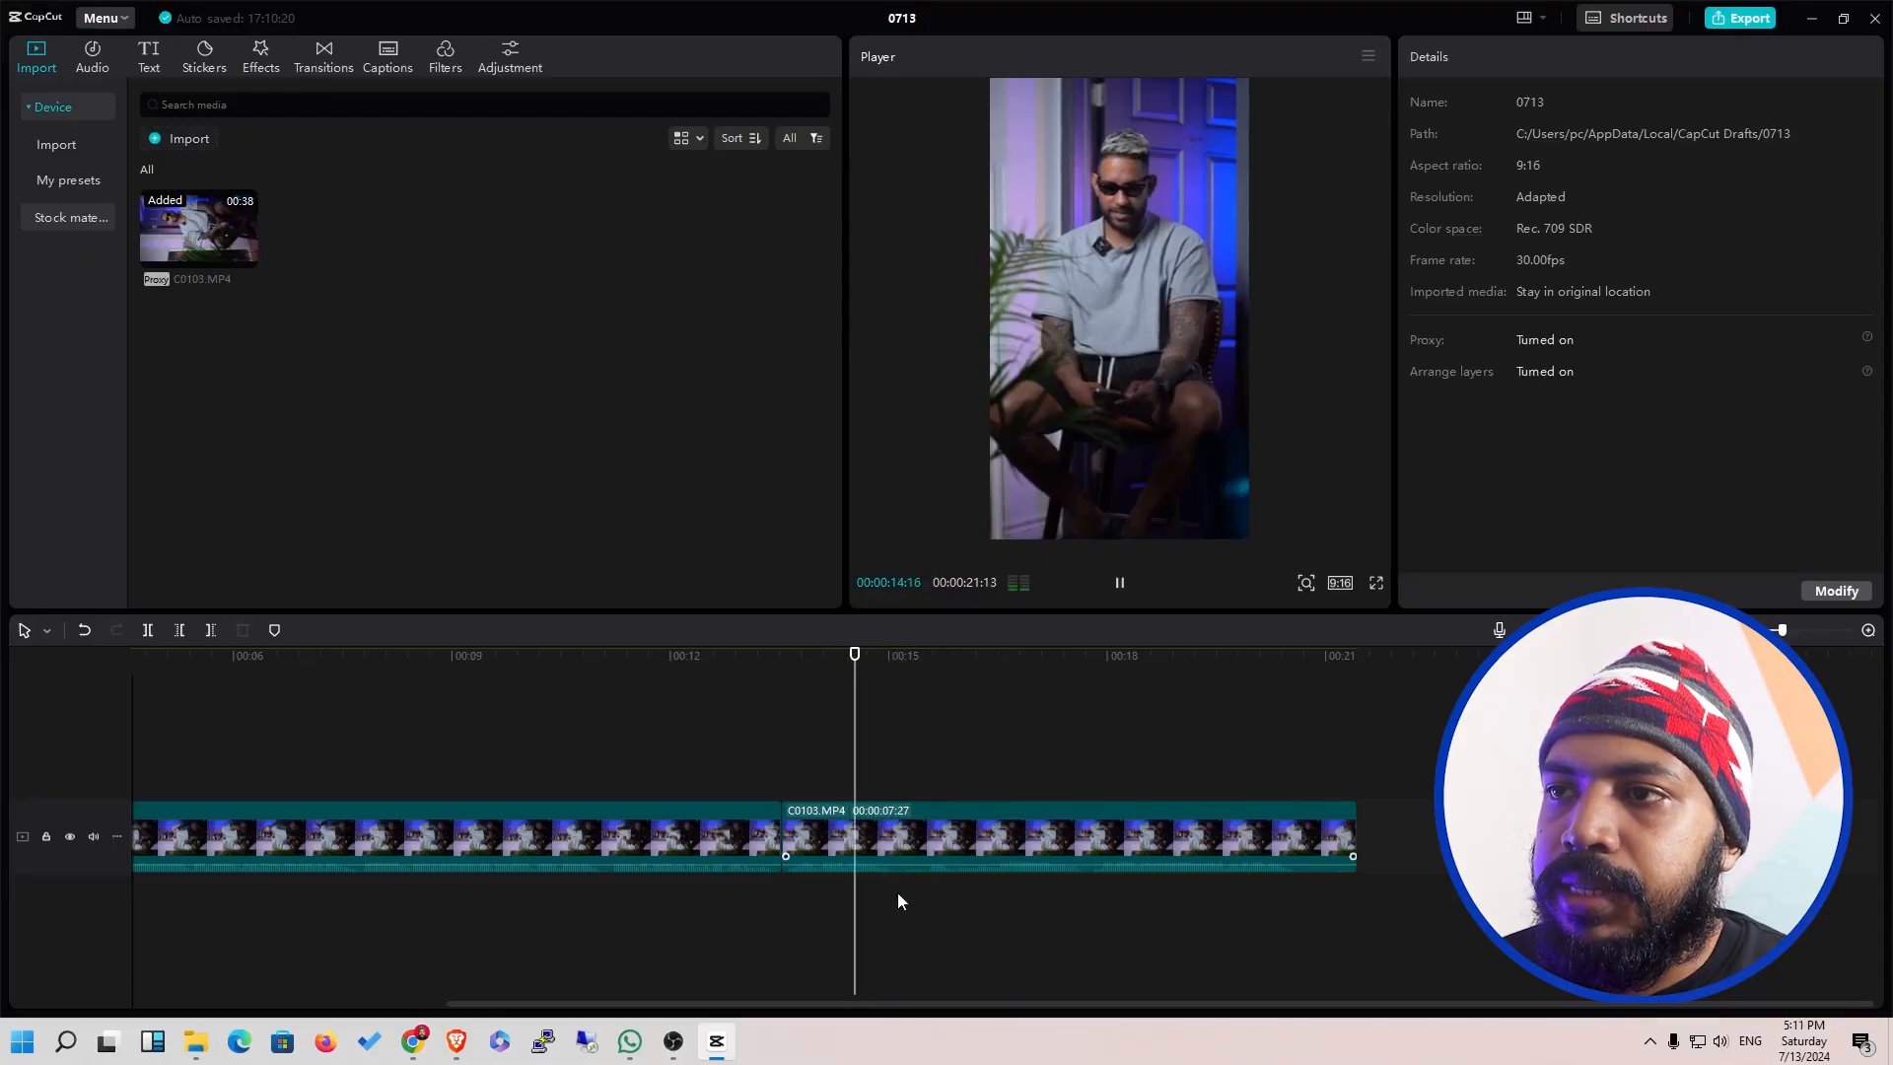
{"action": "key", "text": "space"}
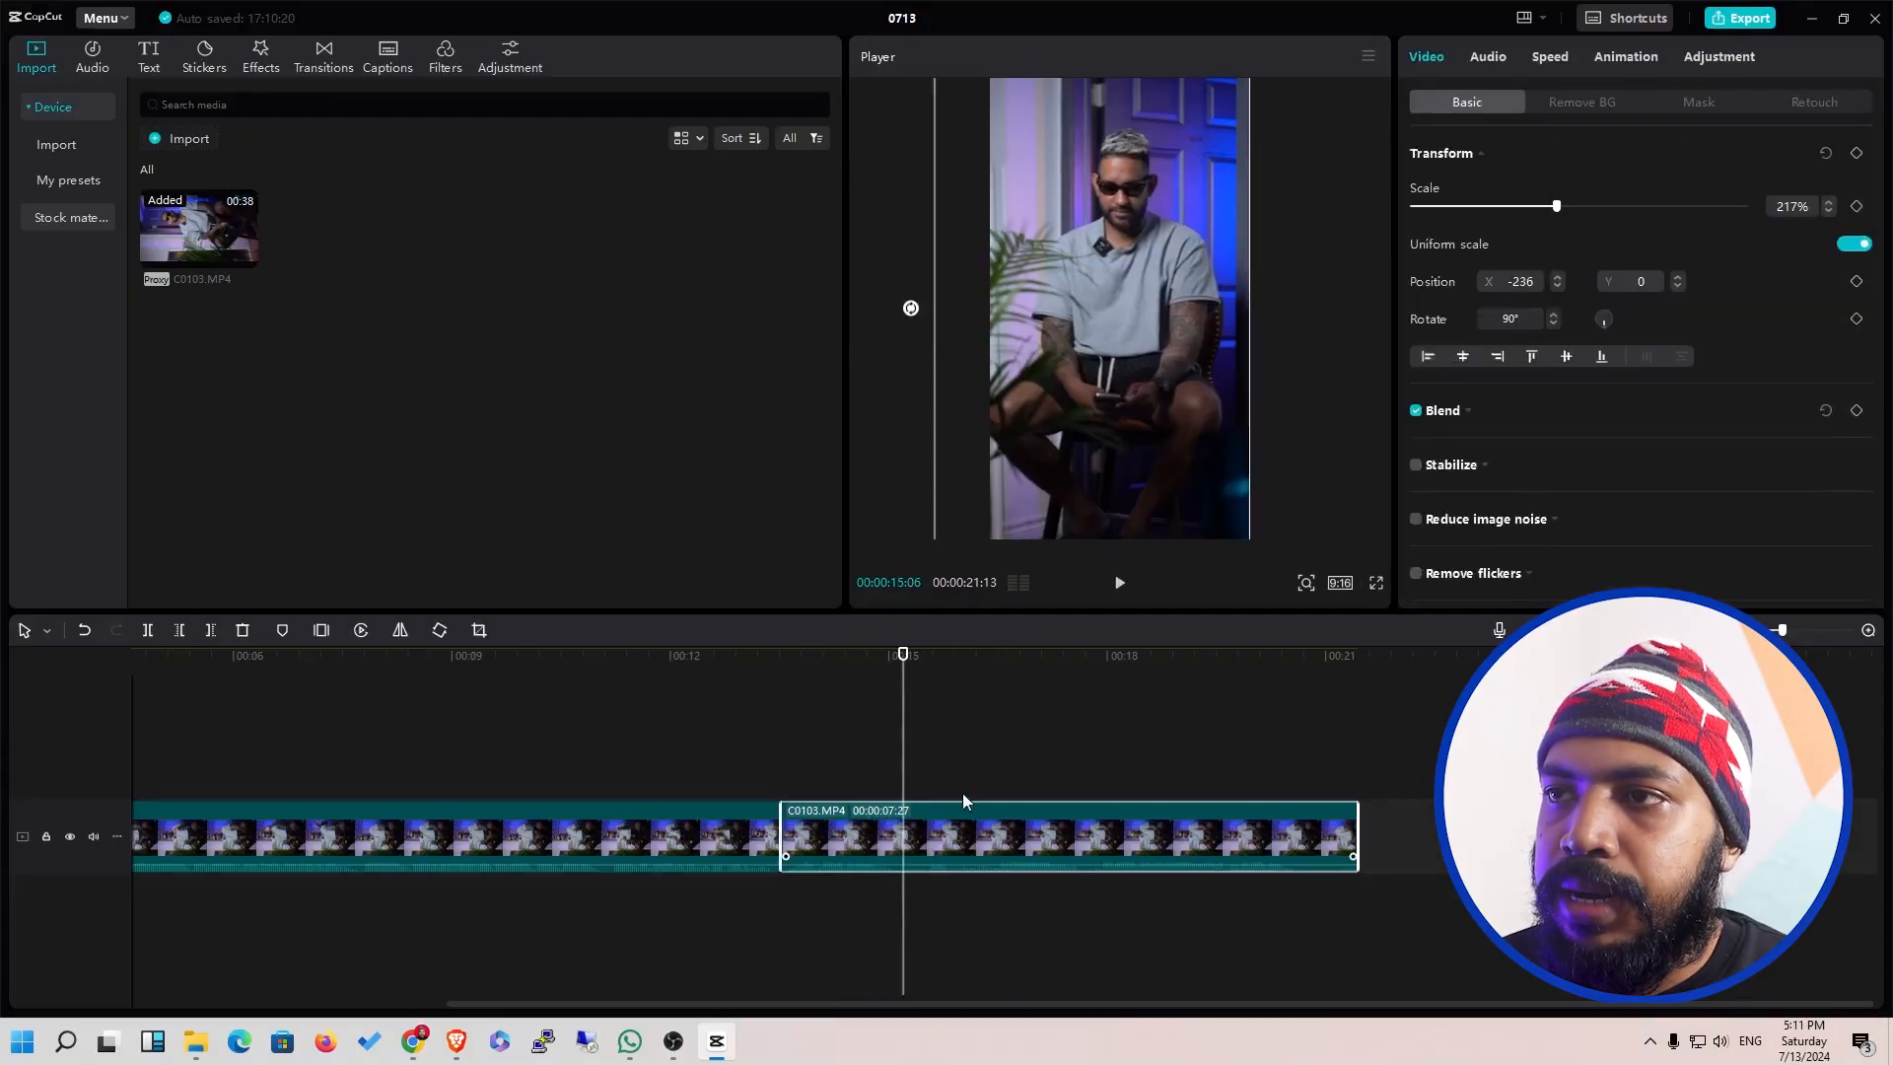
{"action": "mouse_move", "coordinate": [905, 734]}
{"action": "left_mouse_down"}
{"action": "mouse_move", "coordinate": [1292, 754]}
{"action": "mouse_move", "coordinate": [938, 752]}
{"action": "mouse_move", "coordinate": [1355, 754]}
{"action": "mouse_move", "coordinate": [861, 769]}
{"action": "mouse_move", "coordinate": [901, 766]}
{"action": "left_mouse_up"}
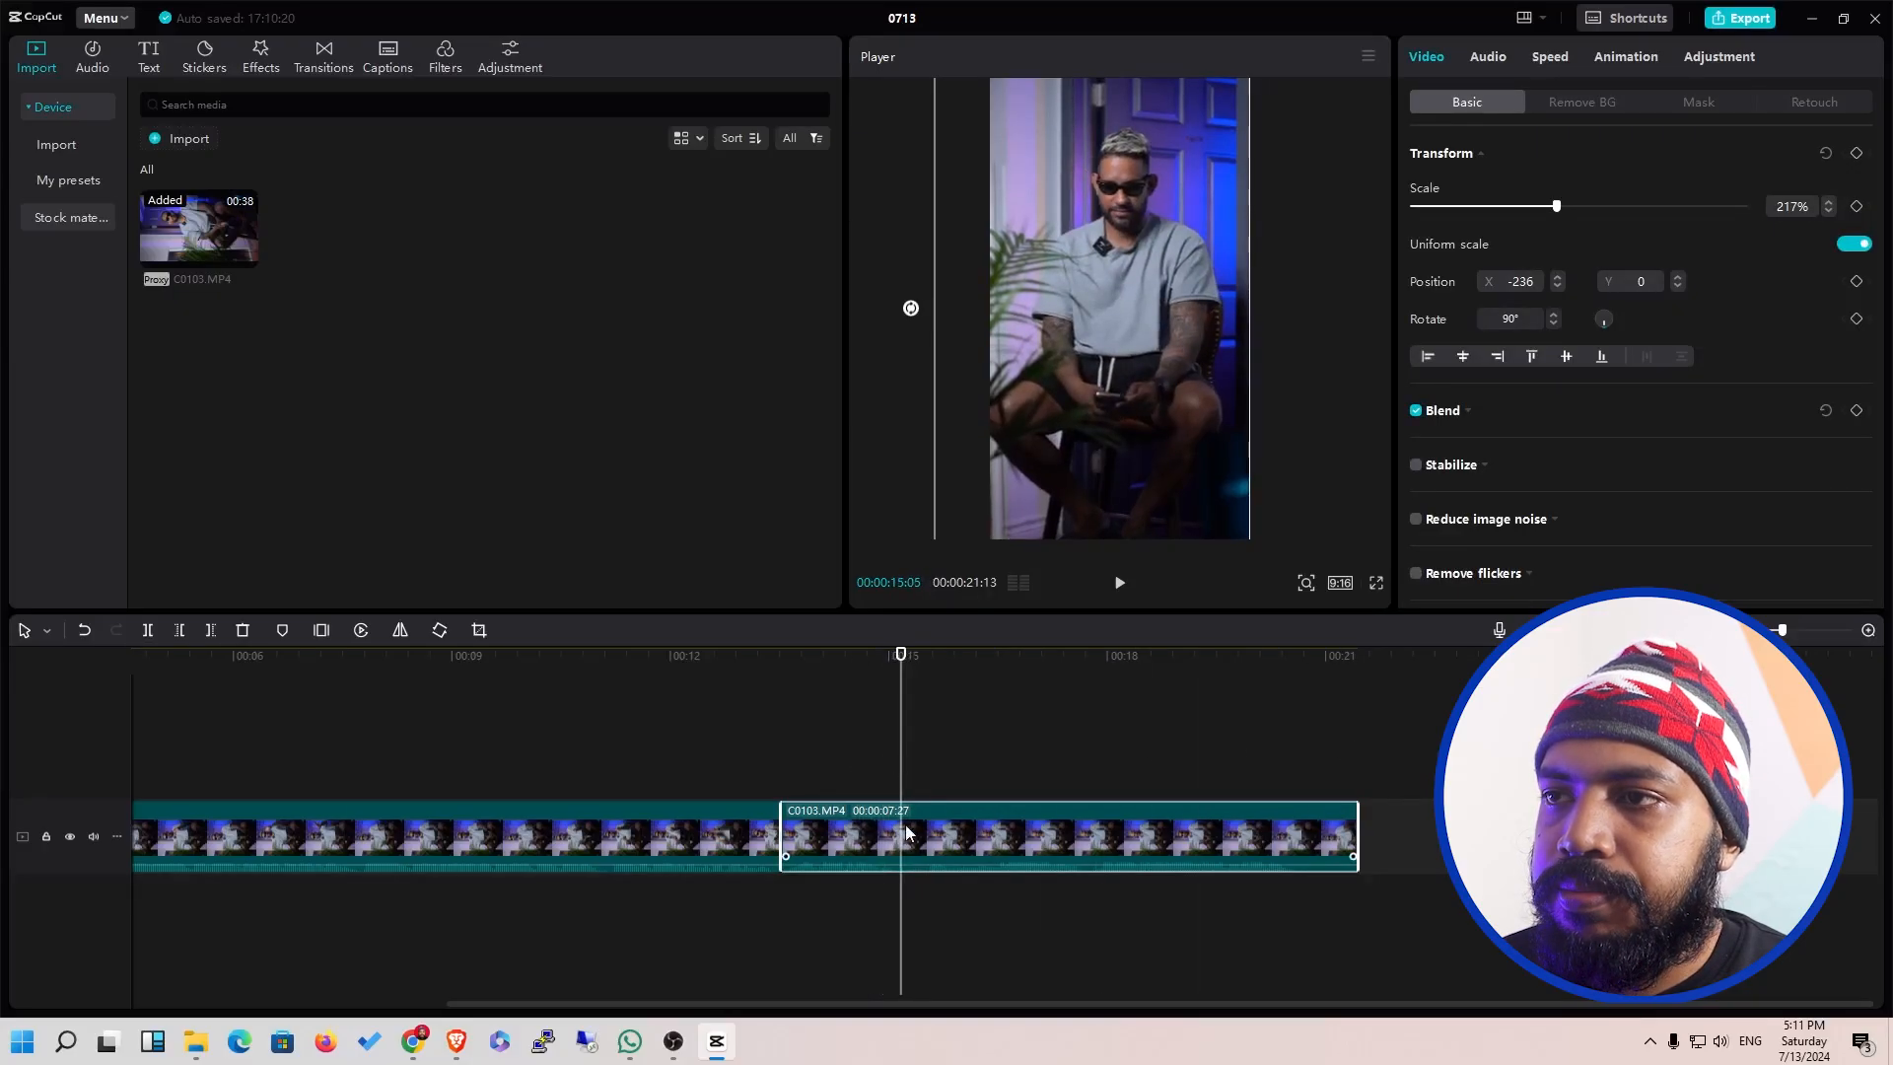
{"action": "left_click_drag", "start_coordinate": [1357, 838], "coordinate": [883, 858]}
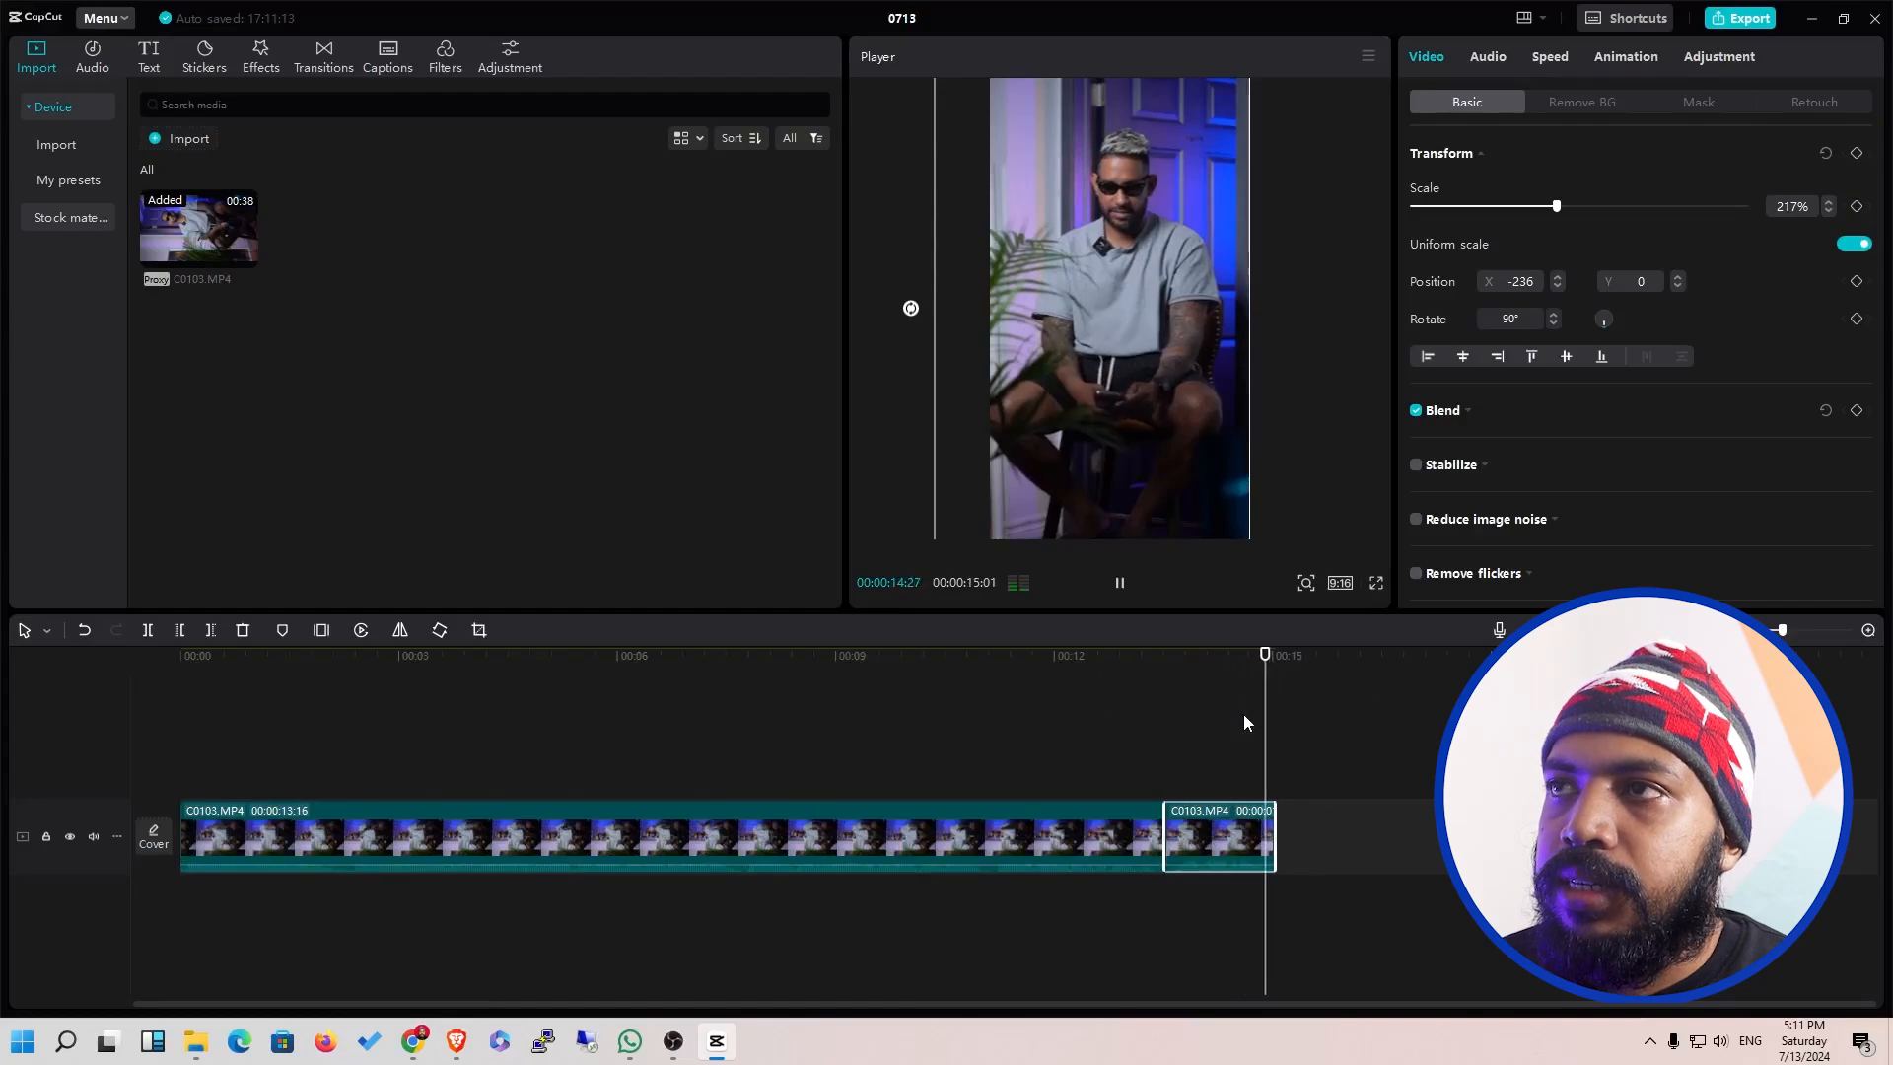
Replay the end of the first segment across the cut into the short second segment.
{"action": "left_click", "coordinate": [1033, 667]}
{"action": "key", "text": "space"}
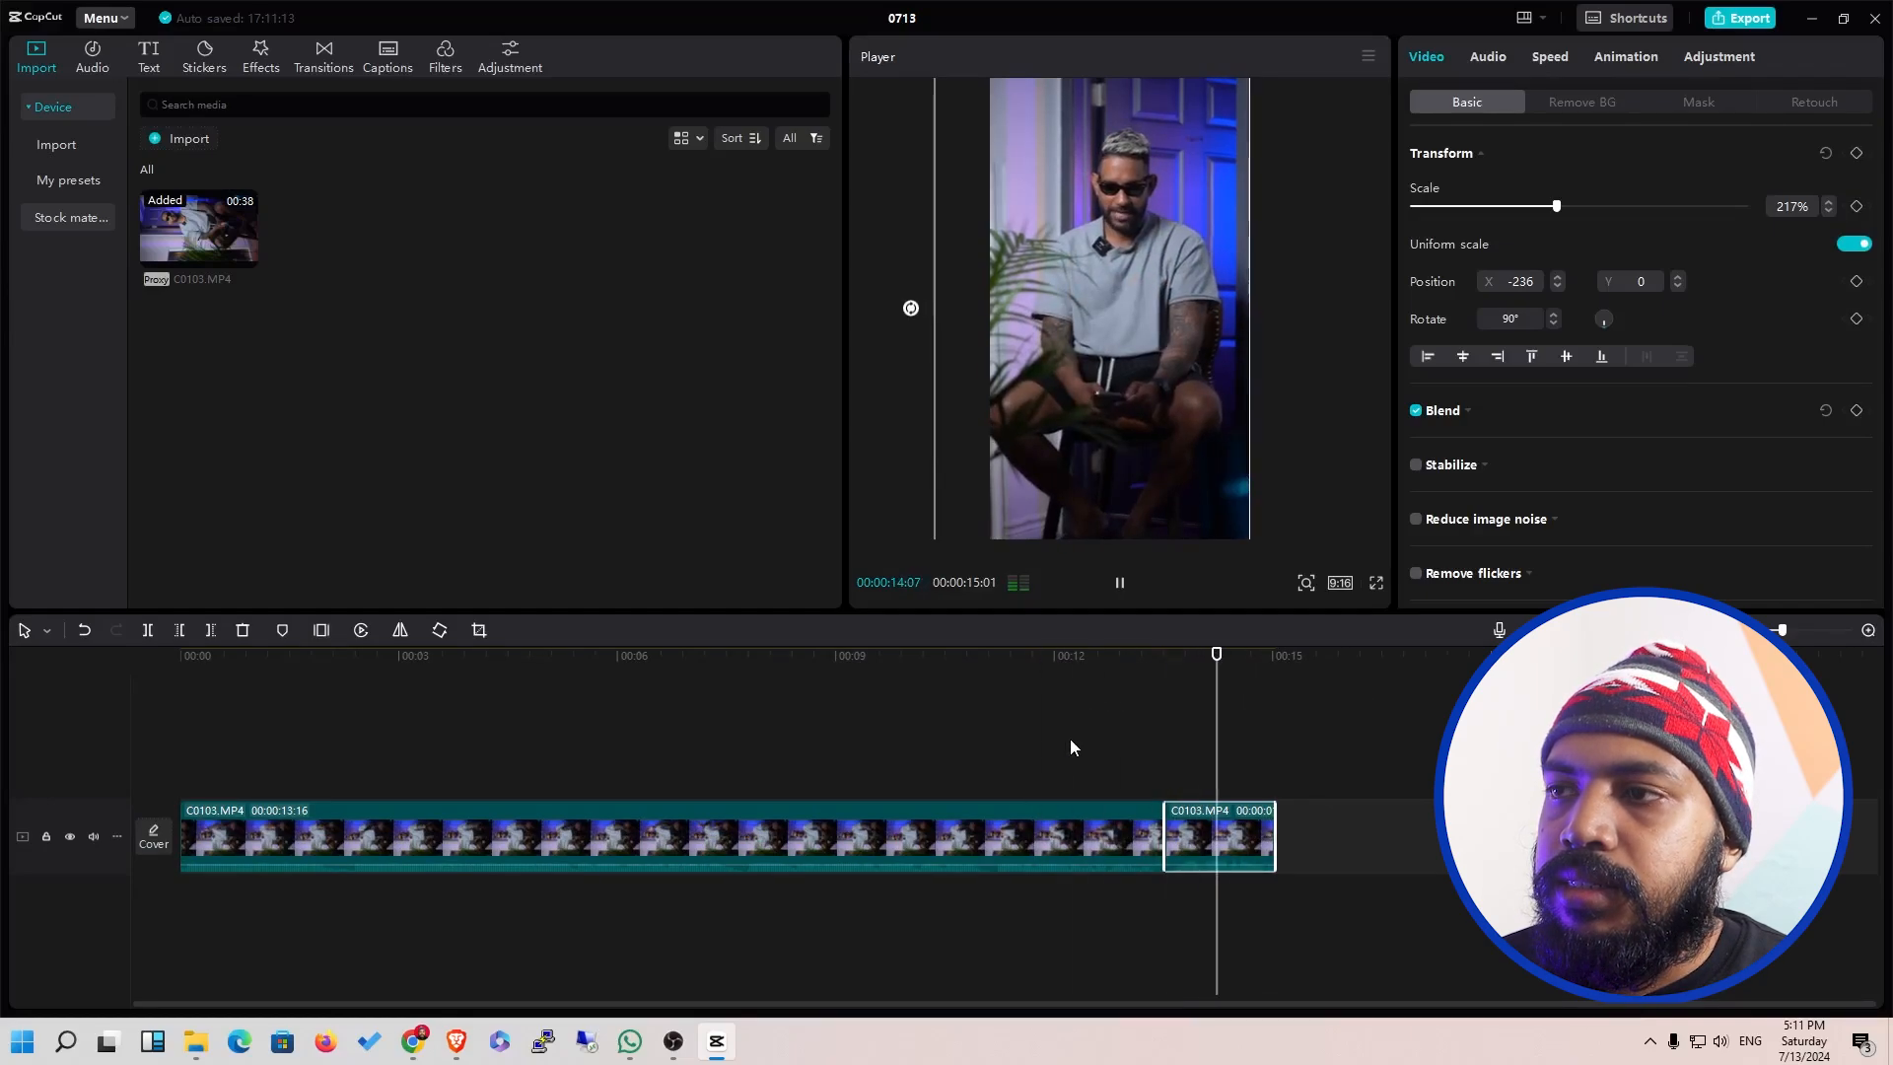
{"action": "key", "text": "space"}
{"action": "left_click", "coordinate": [1166, 760]}
{"action": "left_click", "coordinate": [993, 675]}
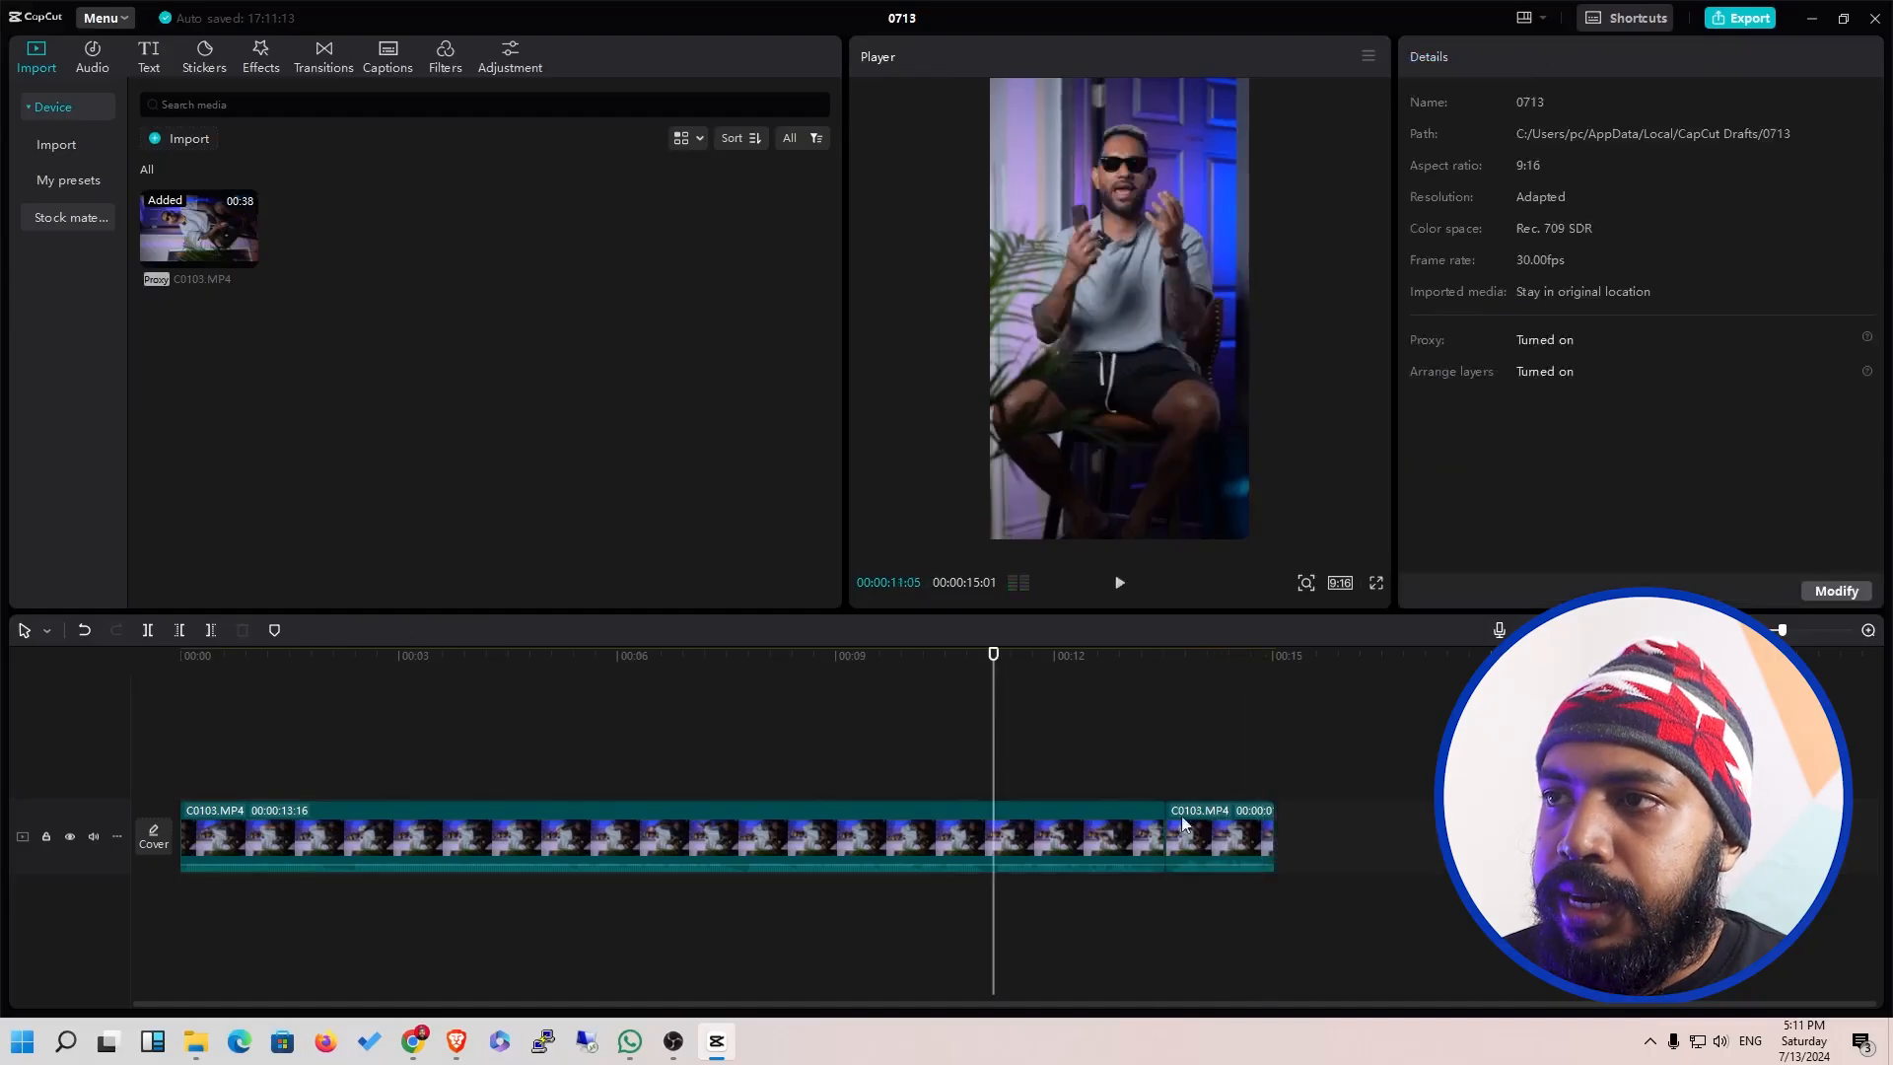
Delete the short second clip segment after the first 00:00:13:16 segment.
{"action": "left_click", "coordinate": [1233, 843]}
{"action": "key", "text": "BackSpace"}
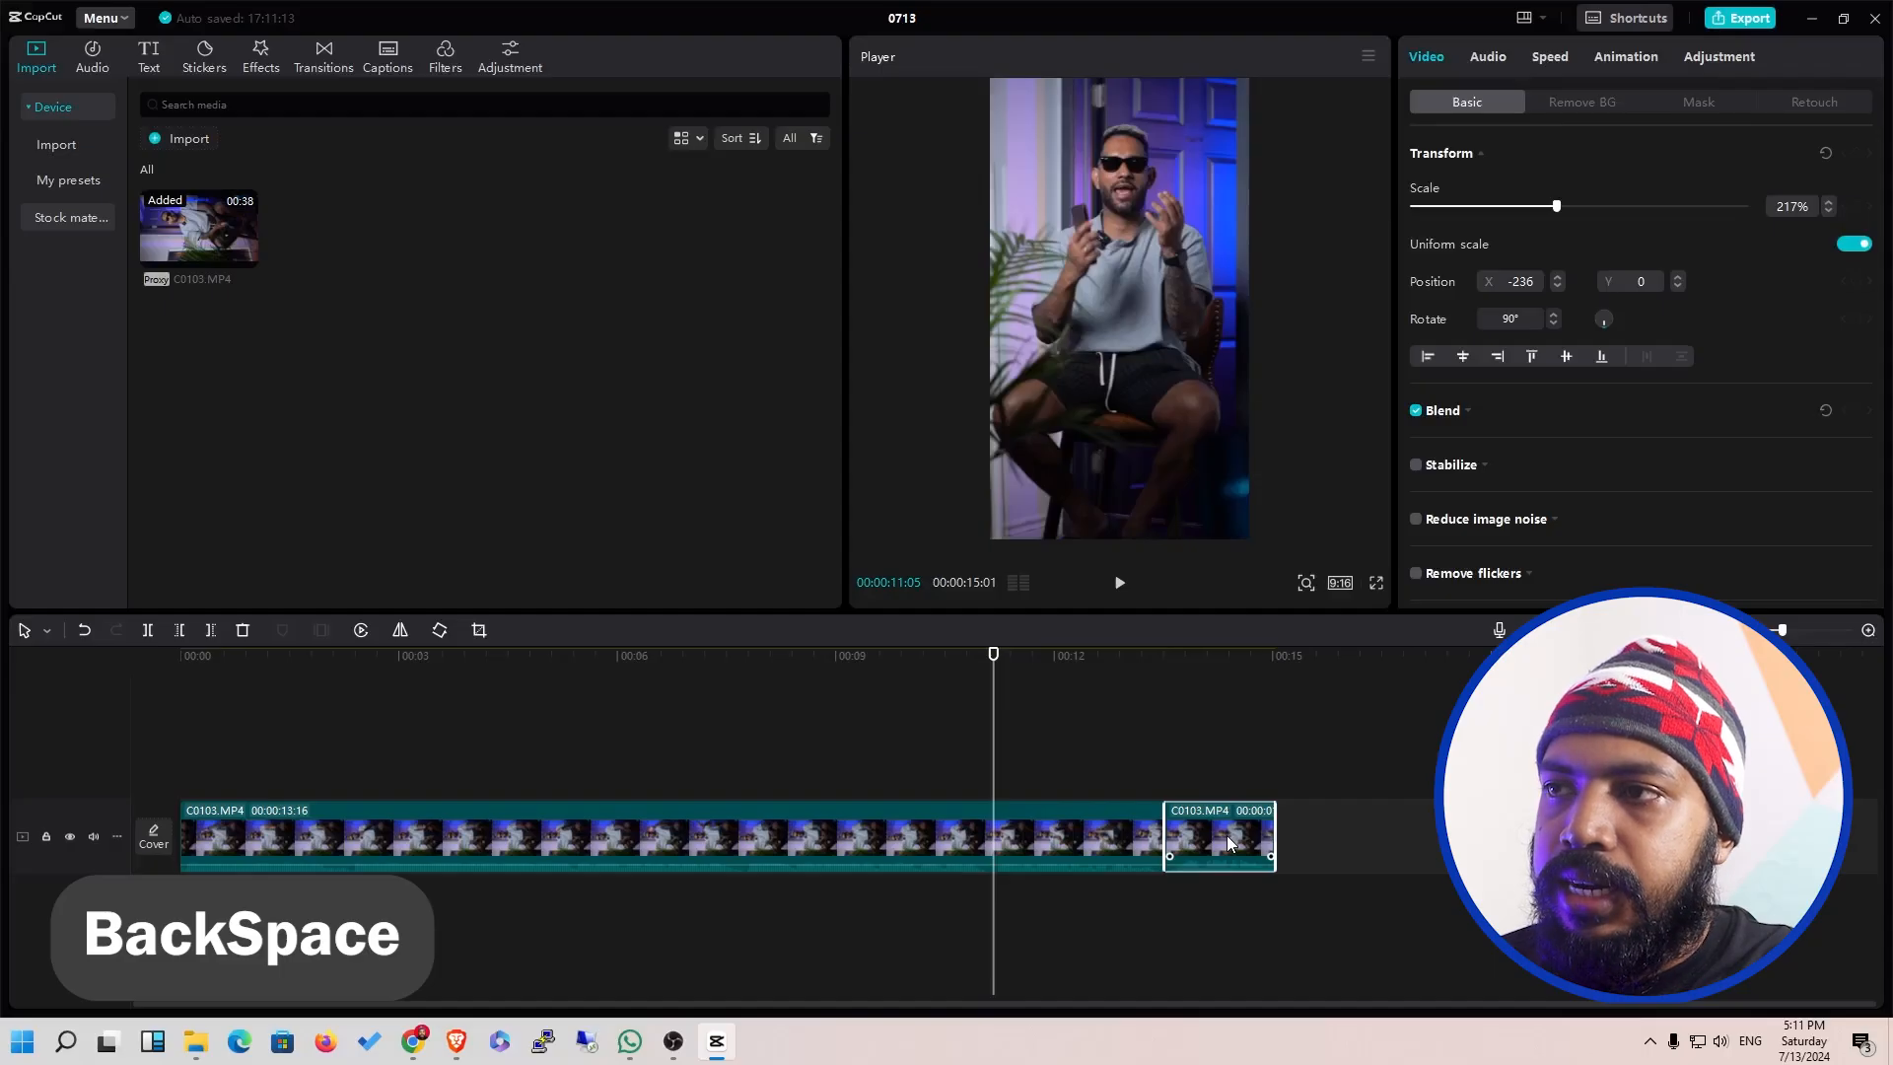
{"action": "key", "text": "BackSpace"}
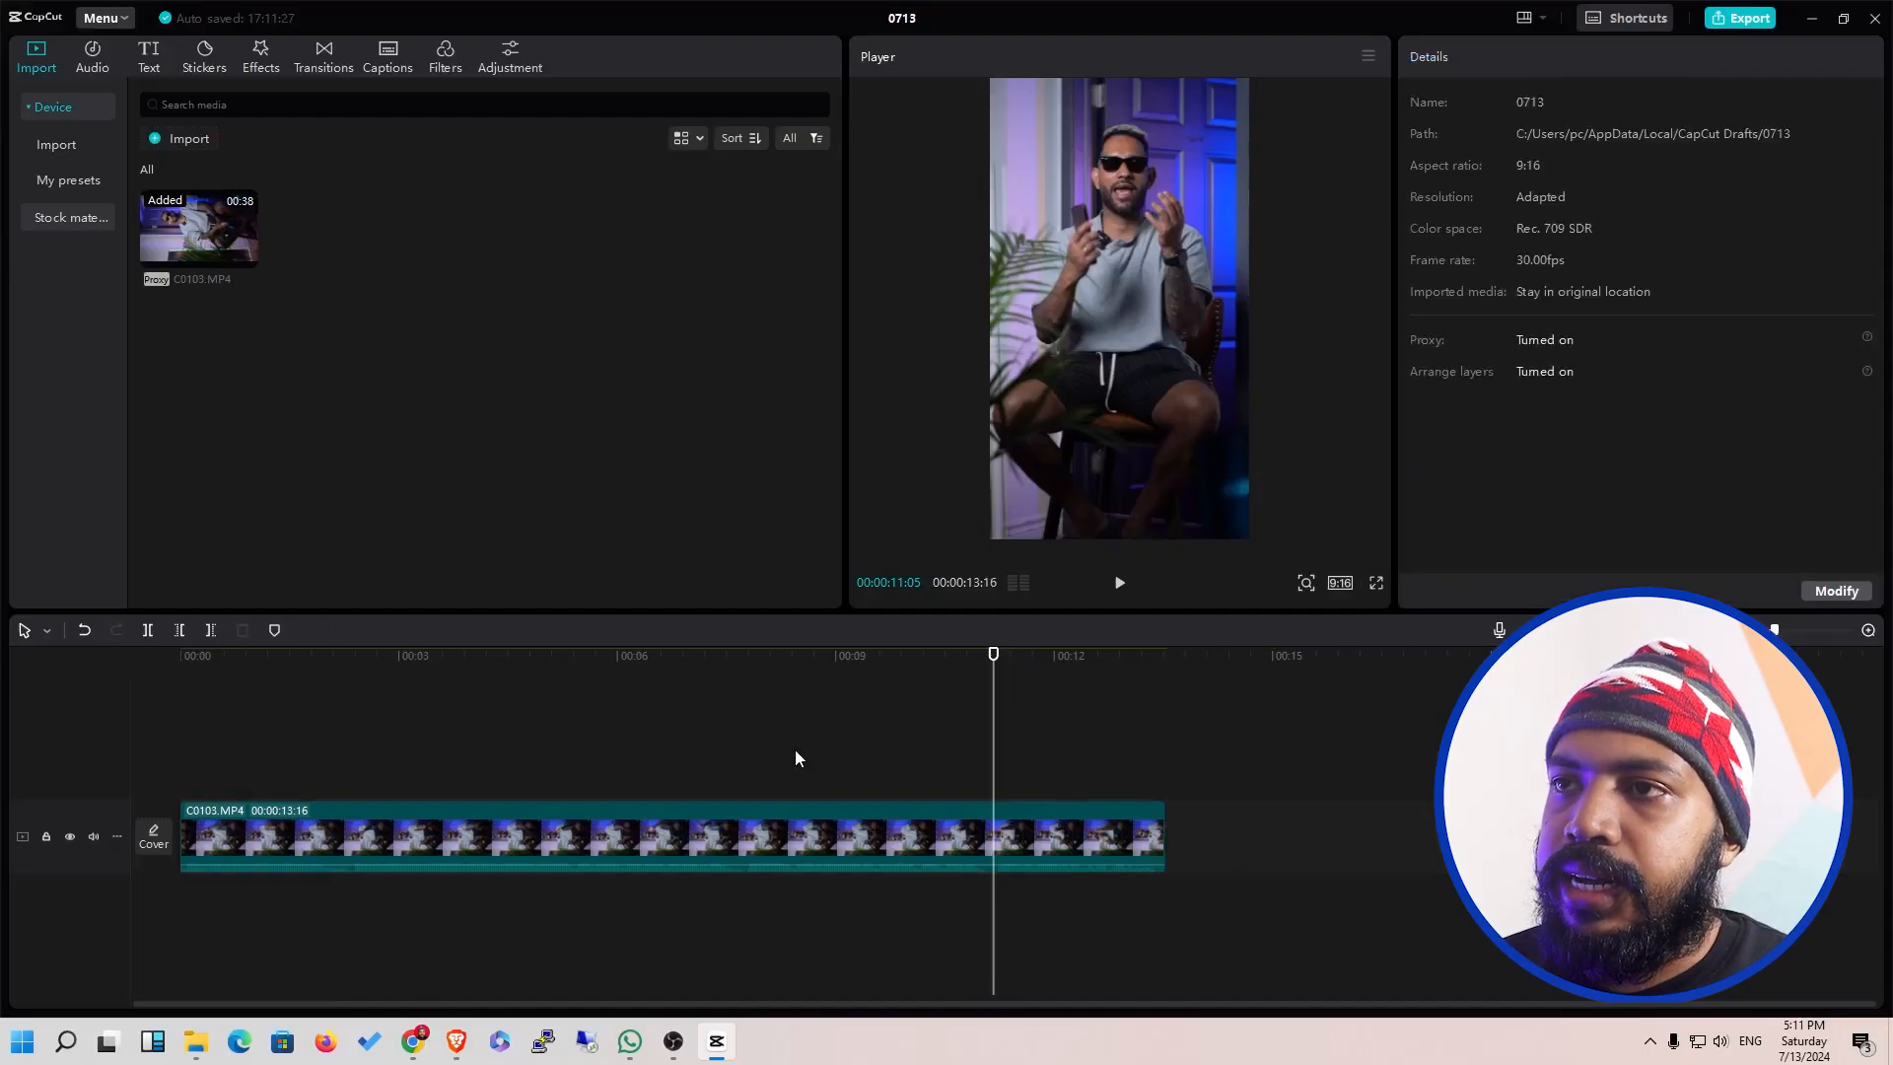
Play the remaining clip's opening from the start and replay it, pausing at 00:00:02:05.
{"action": "left_click_drag", "start_coordinate": [820, 676], "coordinate": [156, 723]}
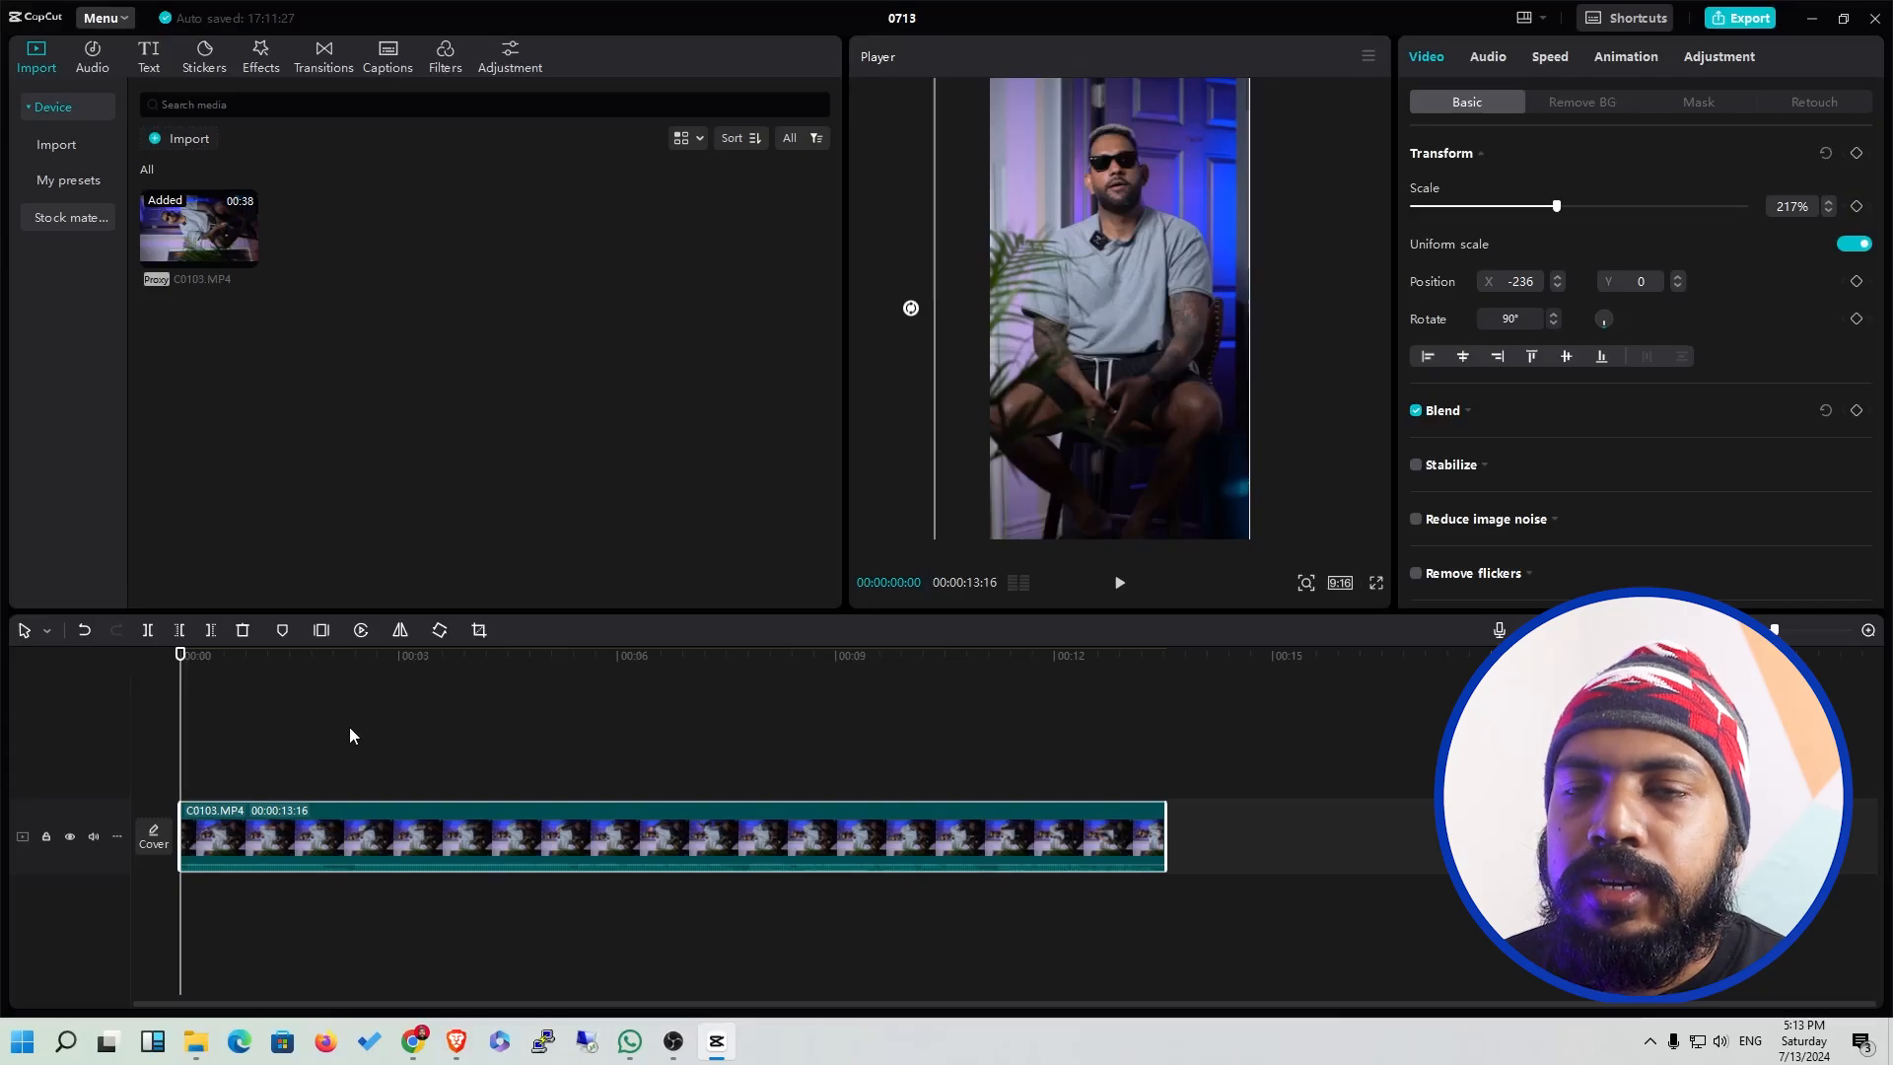
{"action": "key", "text": "space"}
{"action": "key", "text": "space"}
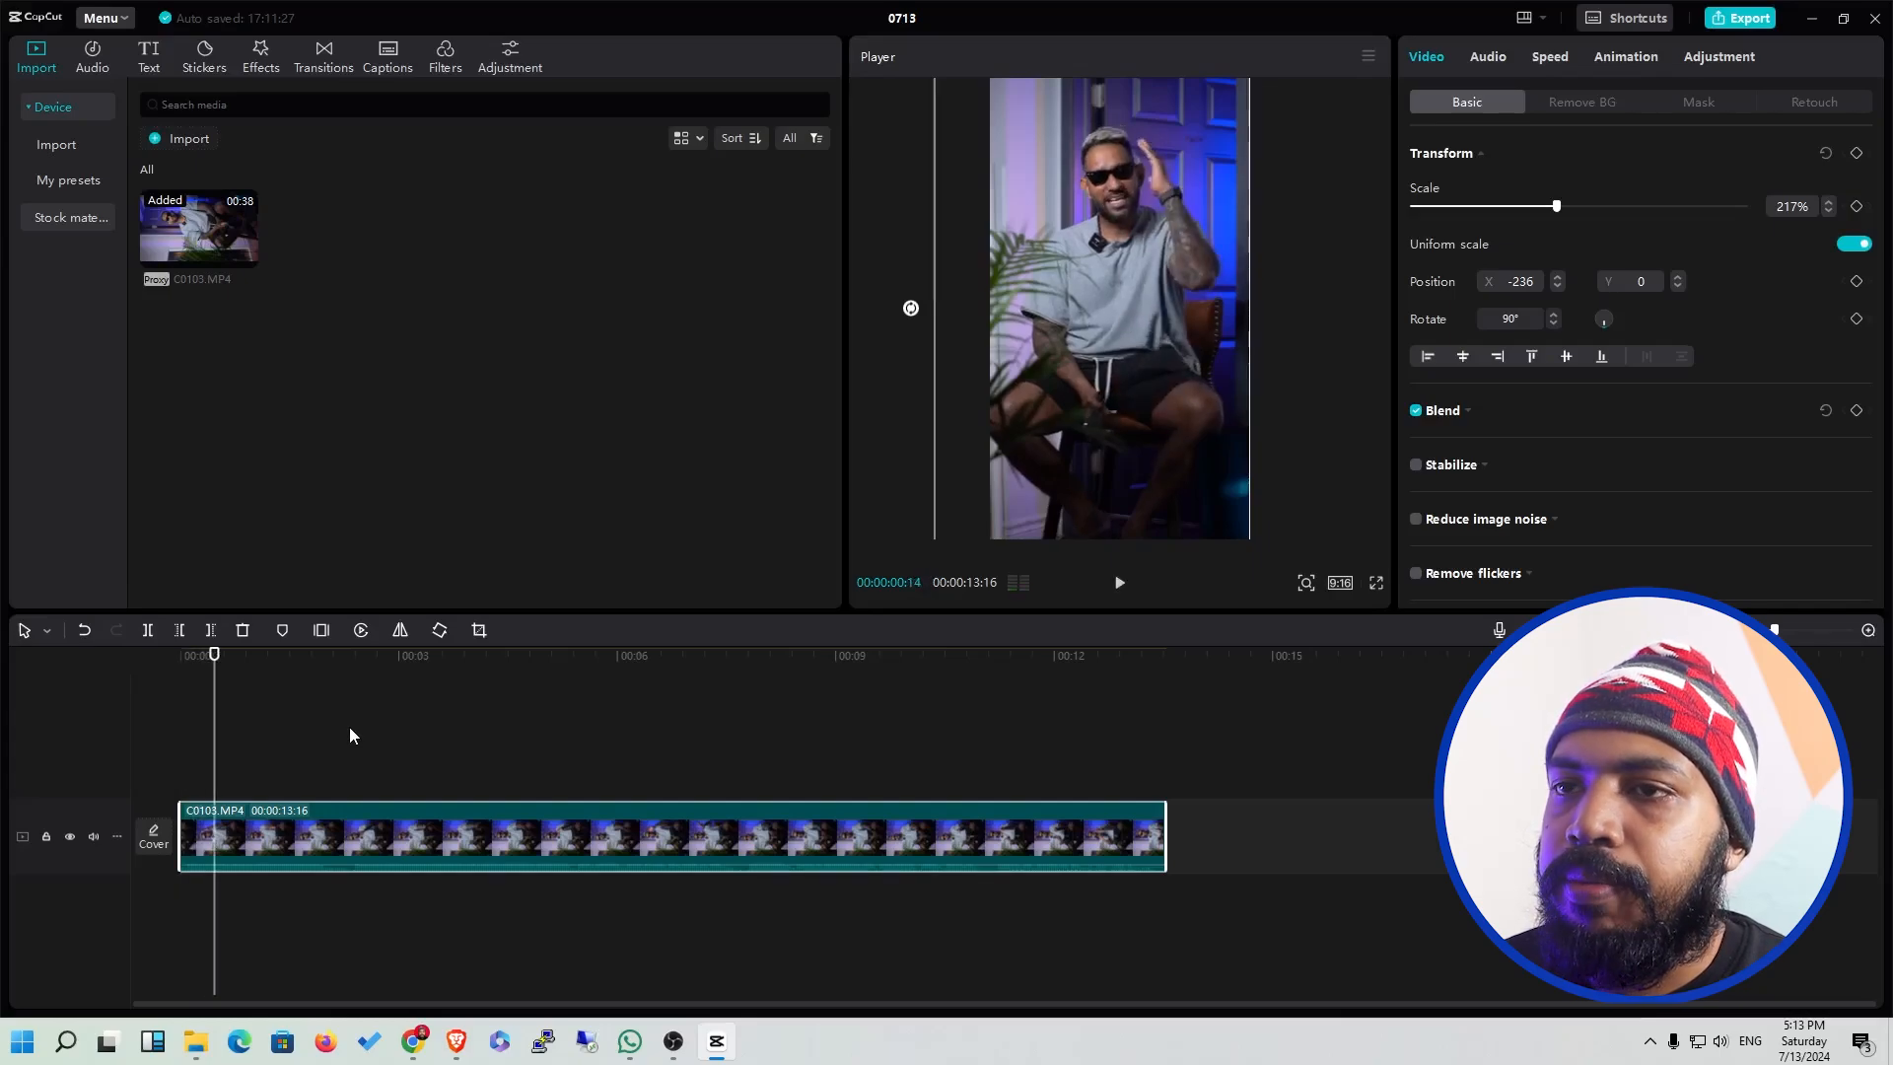
{"action": "key", "text": "space"}
{"action": "key", "text": "space"}
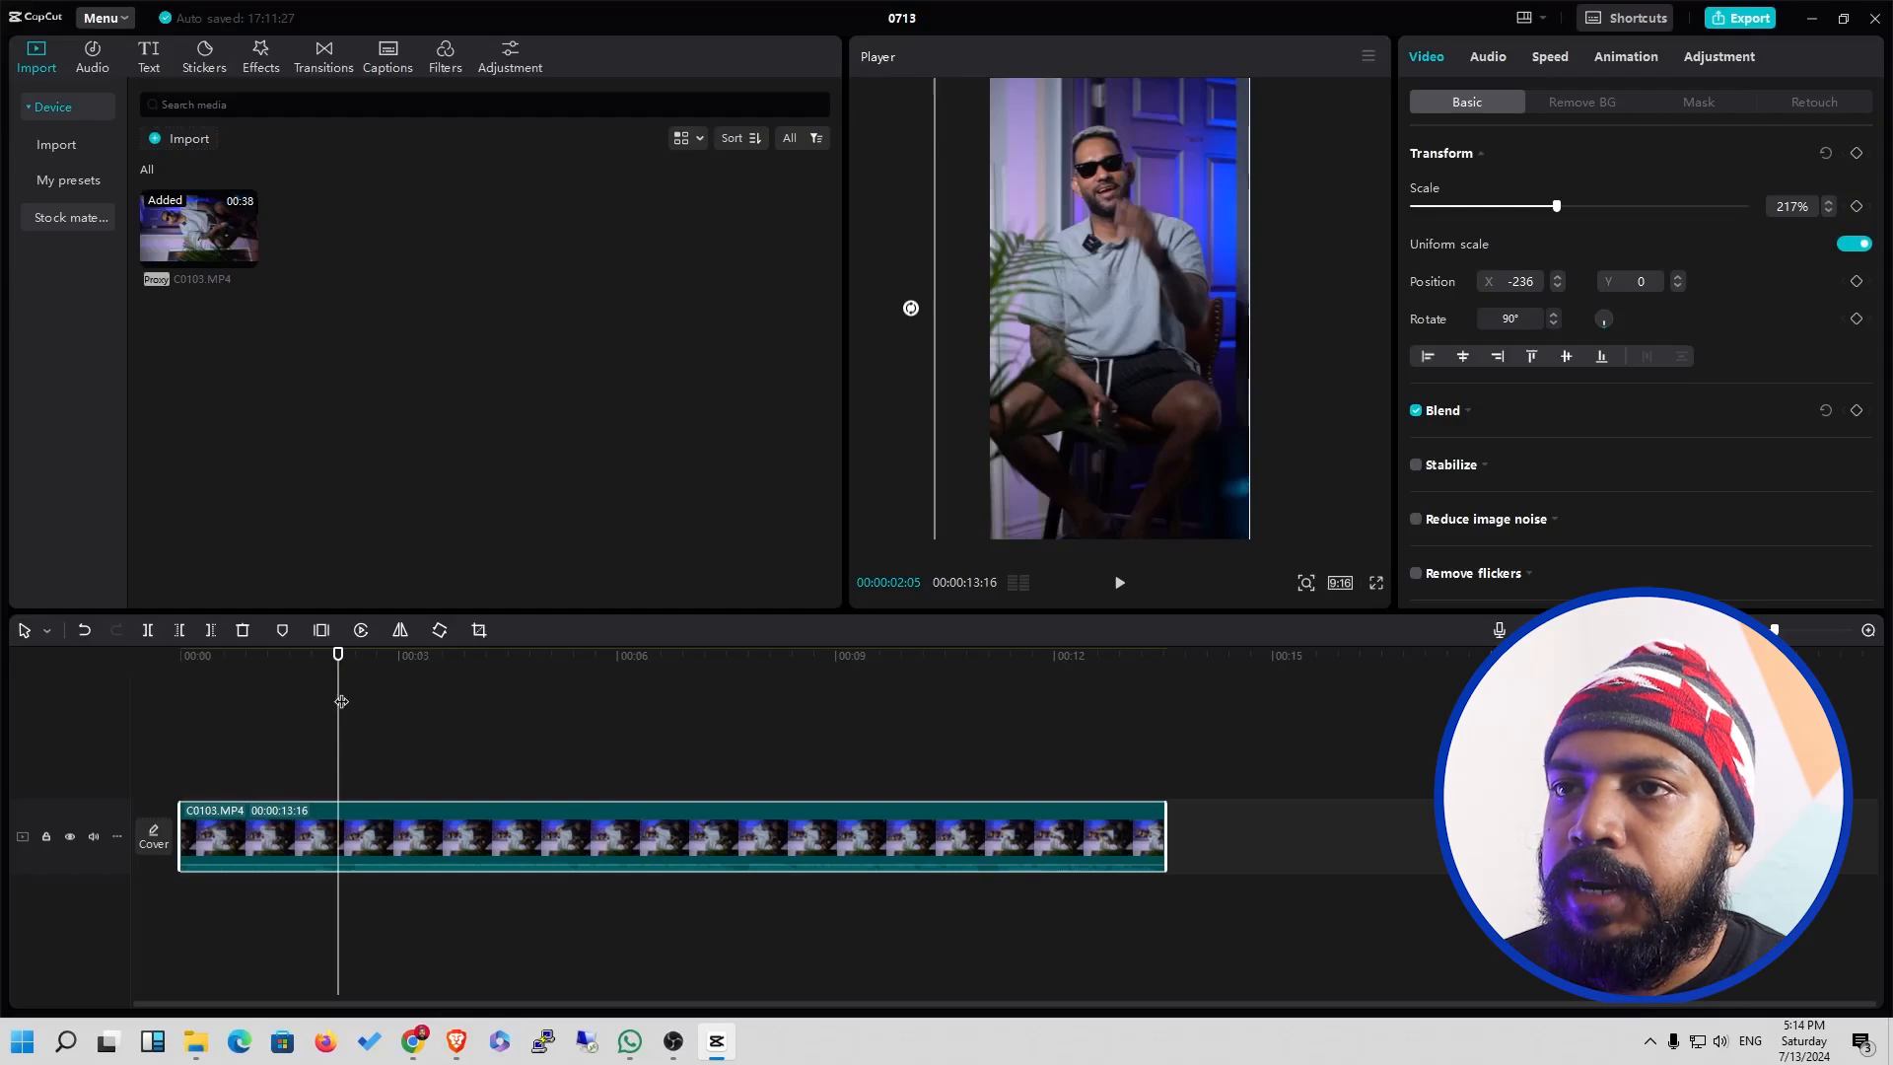
{"action": "left_click_drag", "start_coordinate": [341, 700], "coordinate": [181, 738]}
{"action": "key", "text": "space"}
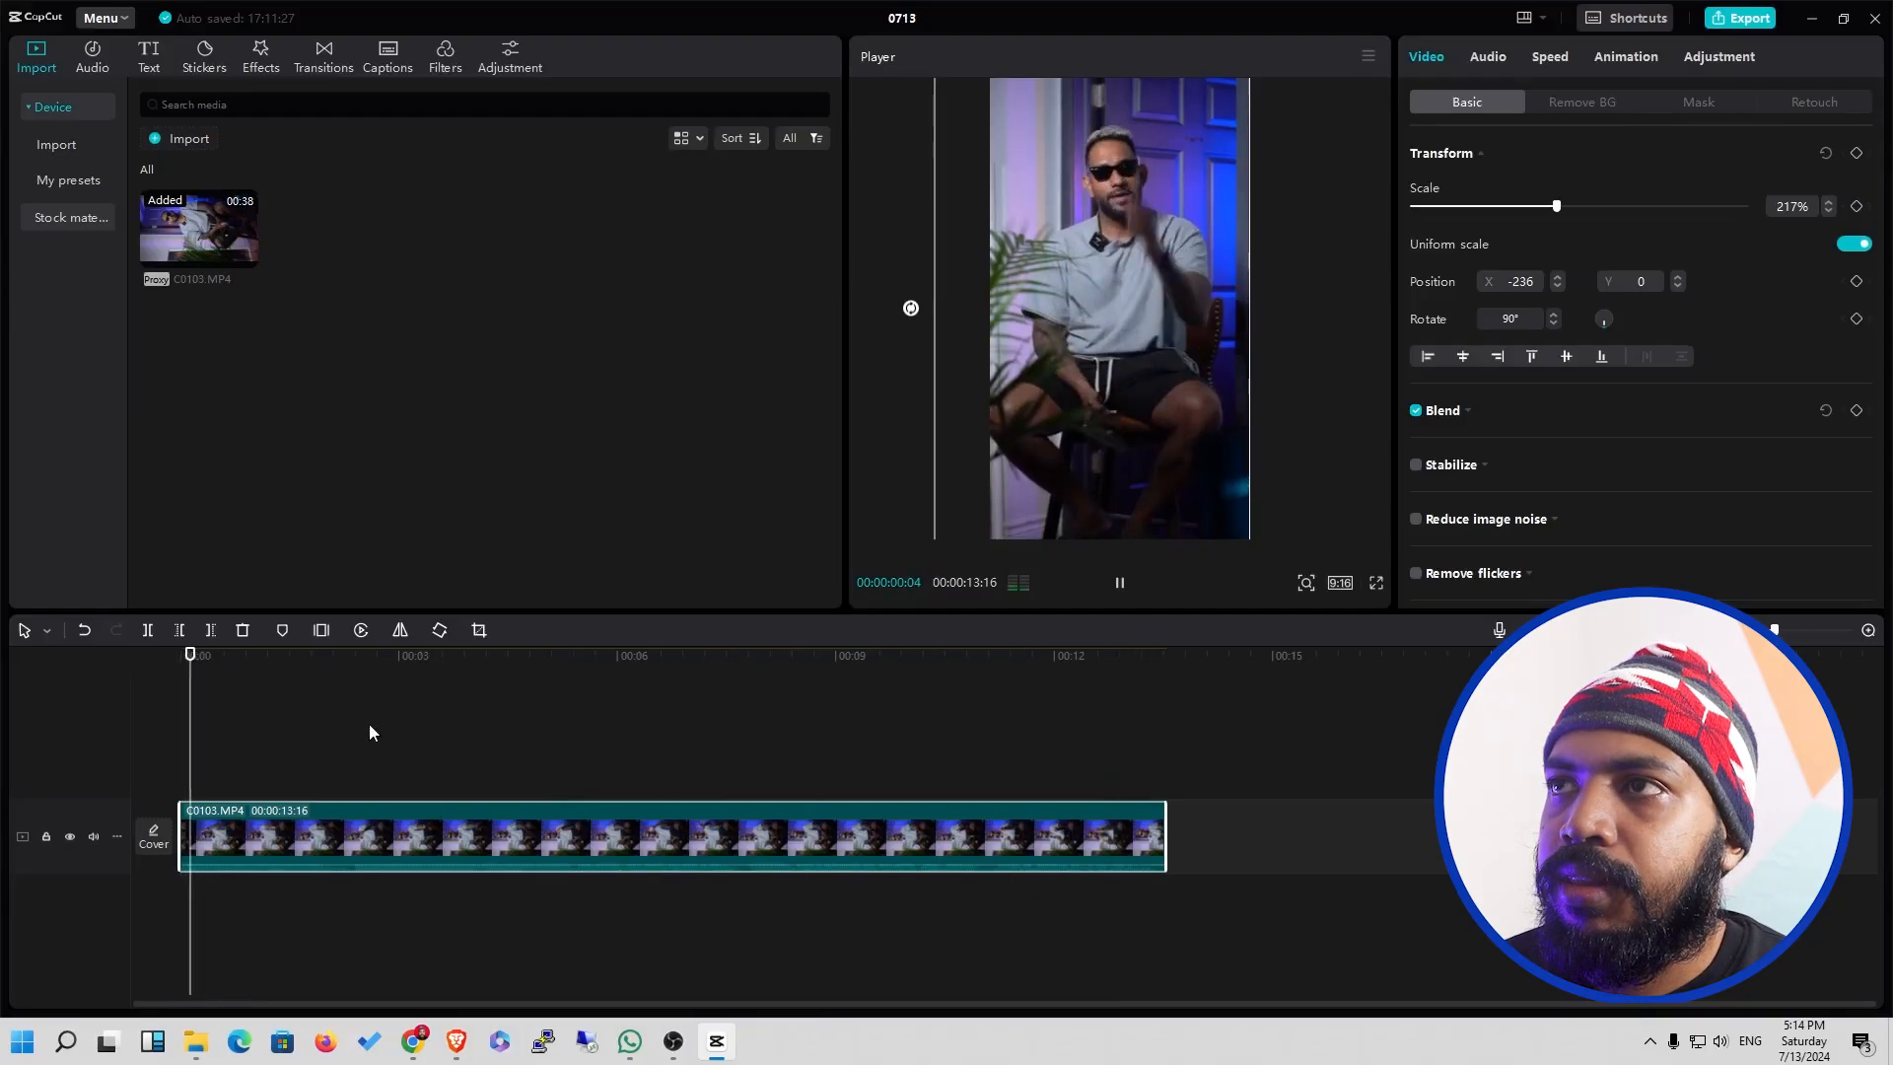
{"action": "key", "text": "space"}
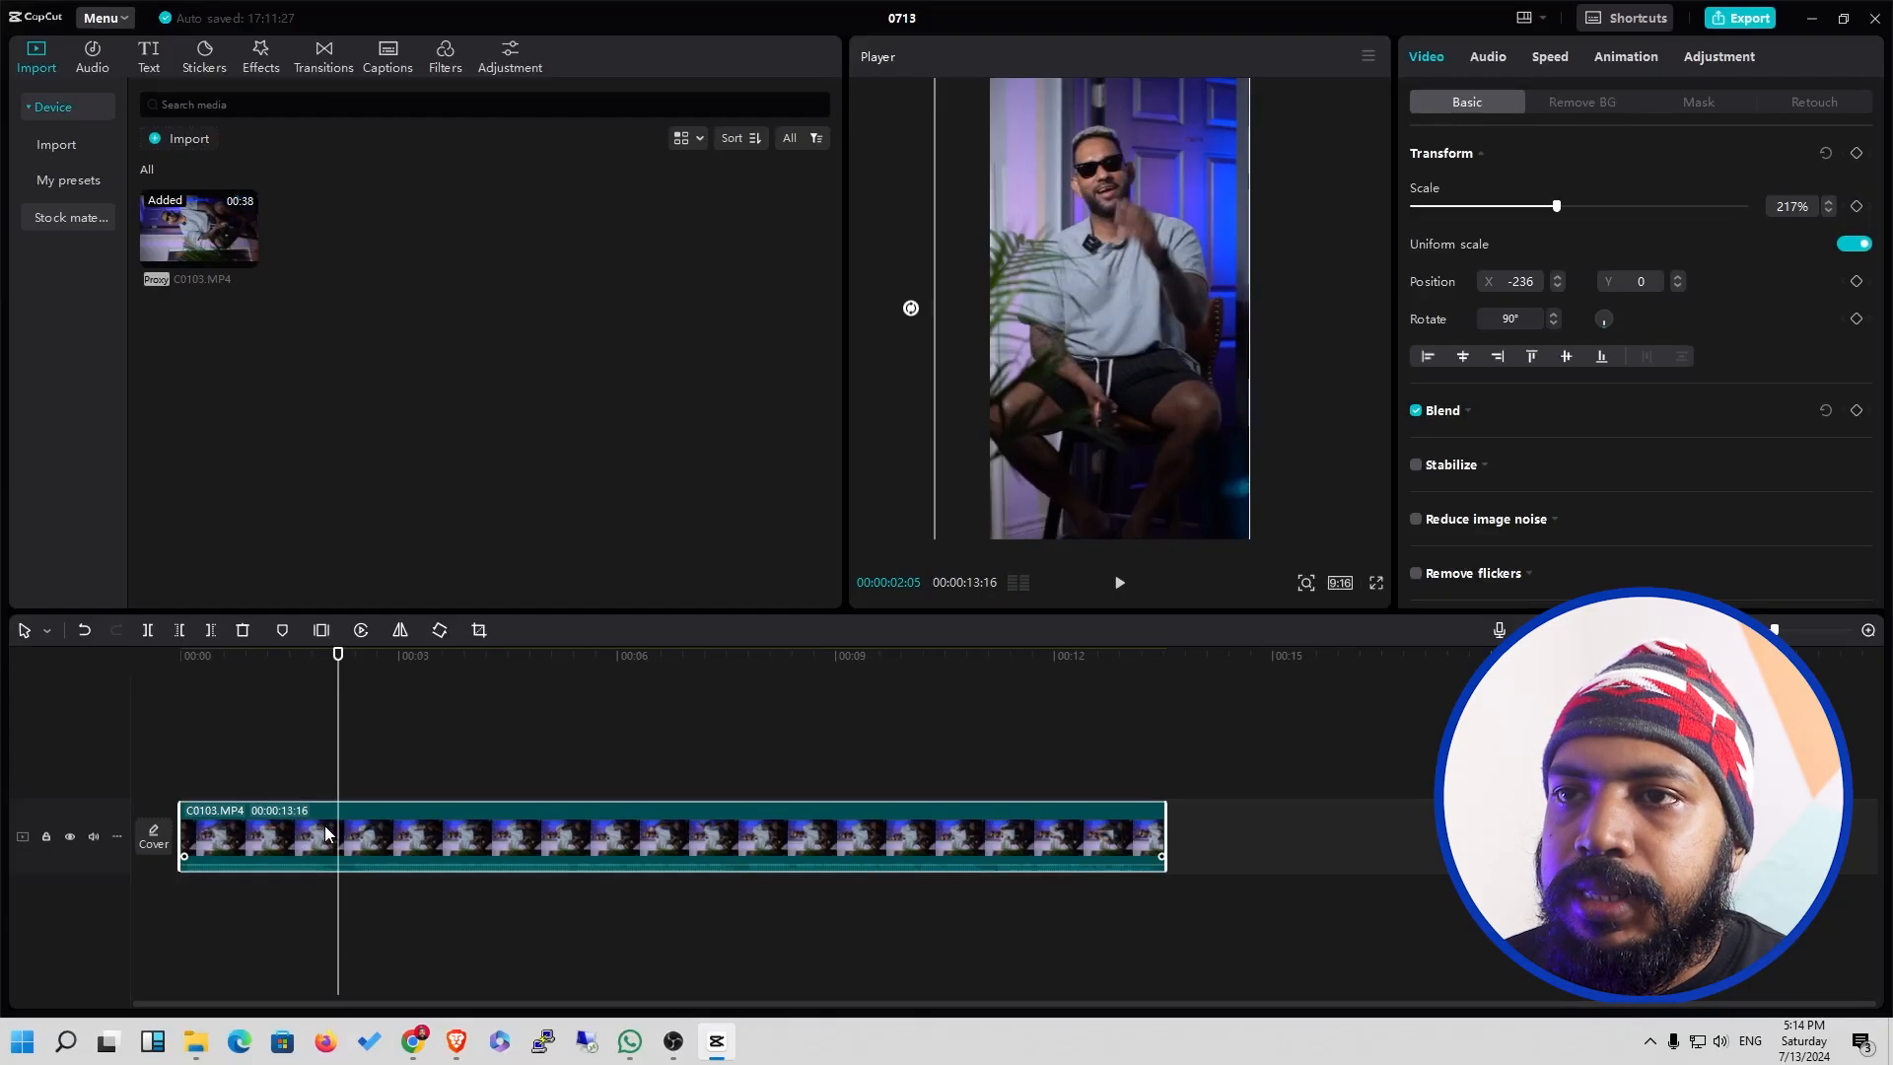
Preview the clip around the two-second mark and split it at 00:00:02:08.
{"action": "mouse_move", "coordinate": [339, 770]}
{"action": "left_mouse_down"}
{"action": "mouse_move", "coordinate": [178, 789]}
{"action": "mouse_move", "coordinate": [336, 799]}
{"action": "mouse_move", "coordinate": [338, 762]}
{"action": "mouse_move", "coordinate": [373, 760]}
{"action": "mouse_move", "coordinate": [346, 760]}
{"action": "left_mouse_up"}
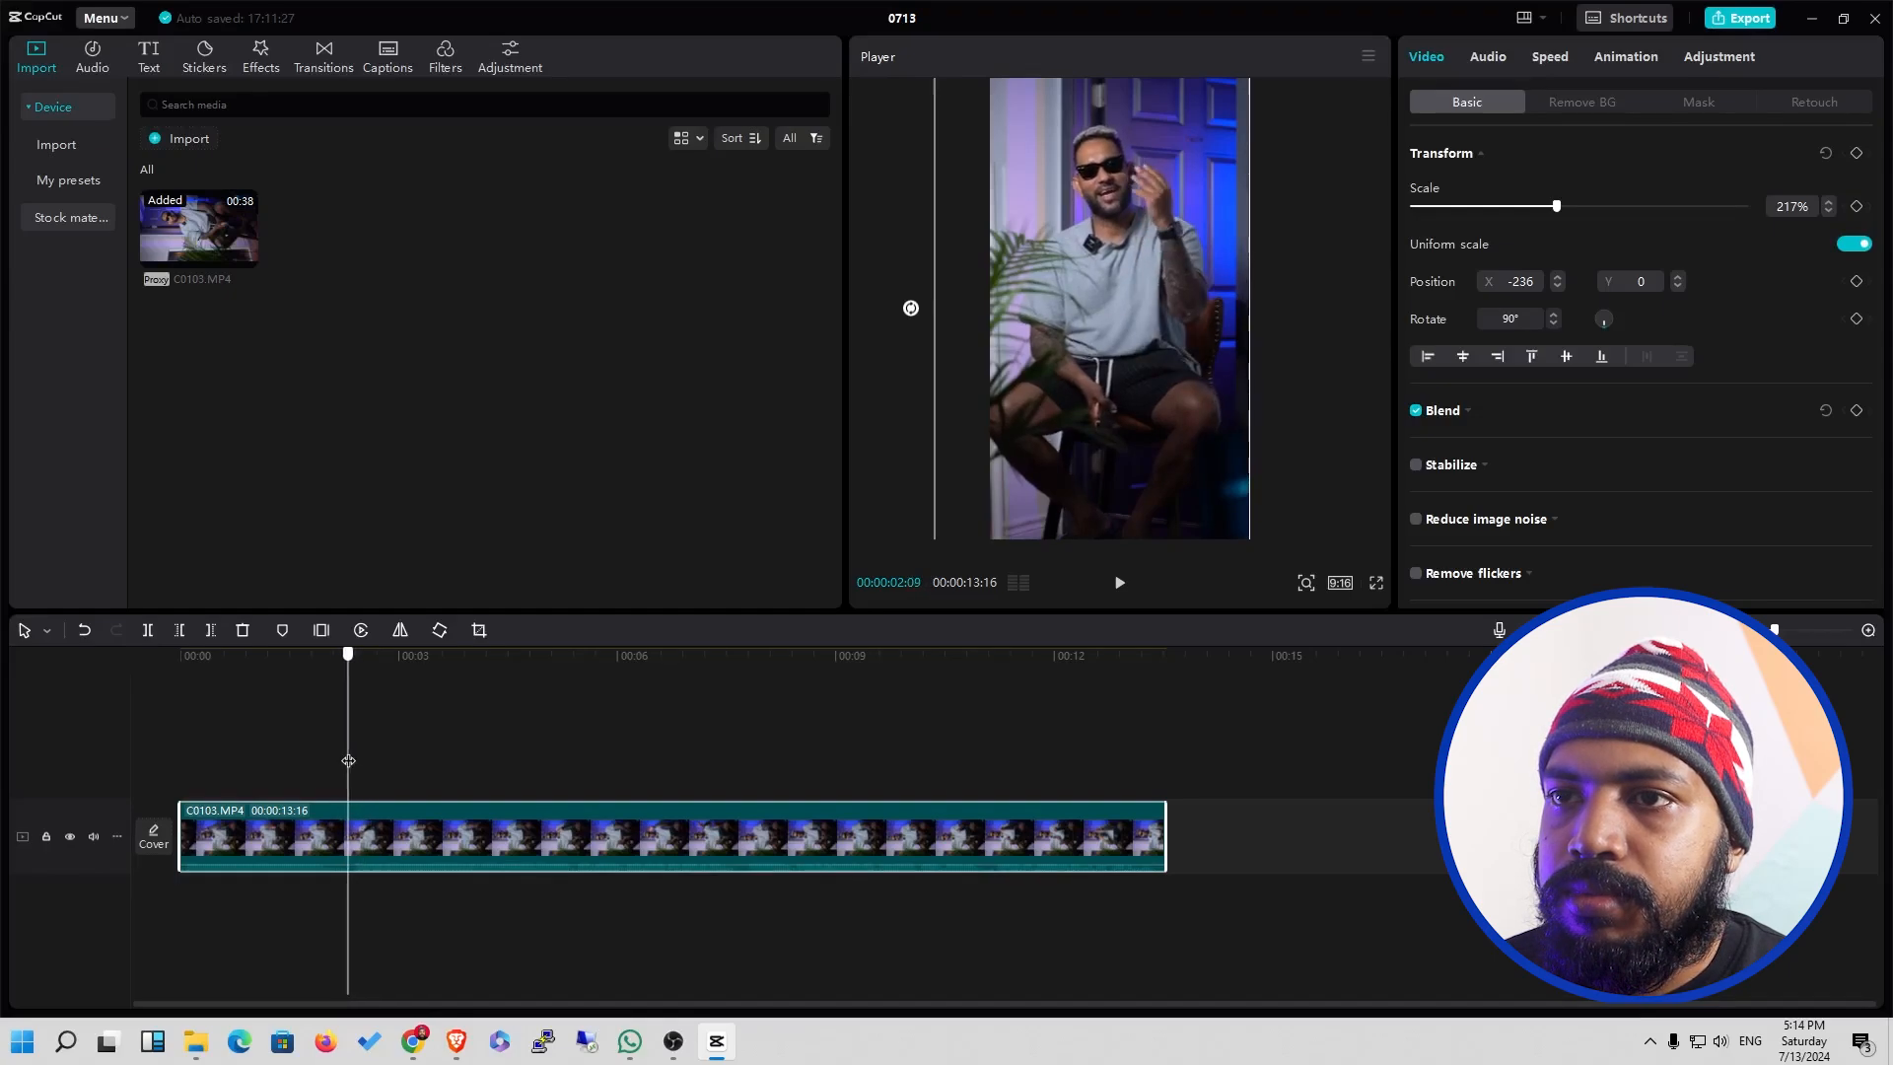
{"action": "key", "text": "space"}
{"action": "key", "text": "space"}
{"action": "mouse_move", "coordinate": [361, 680]}
{"action": "left_mouse_down"}
{"action": "mouse_move", "coordinate": [328, 674]}
{"action": "mouse_move", "coordinate": [345, 677]}
{"action": "left_mouse_up"}
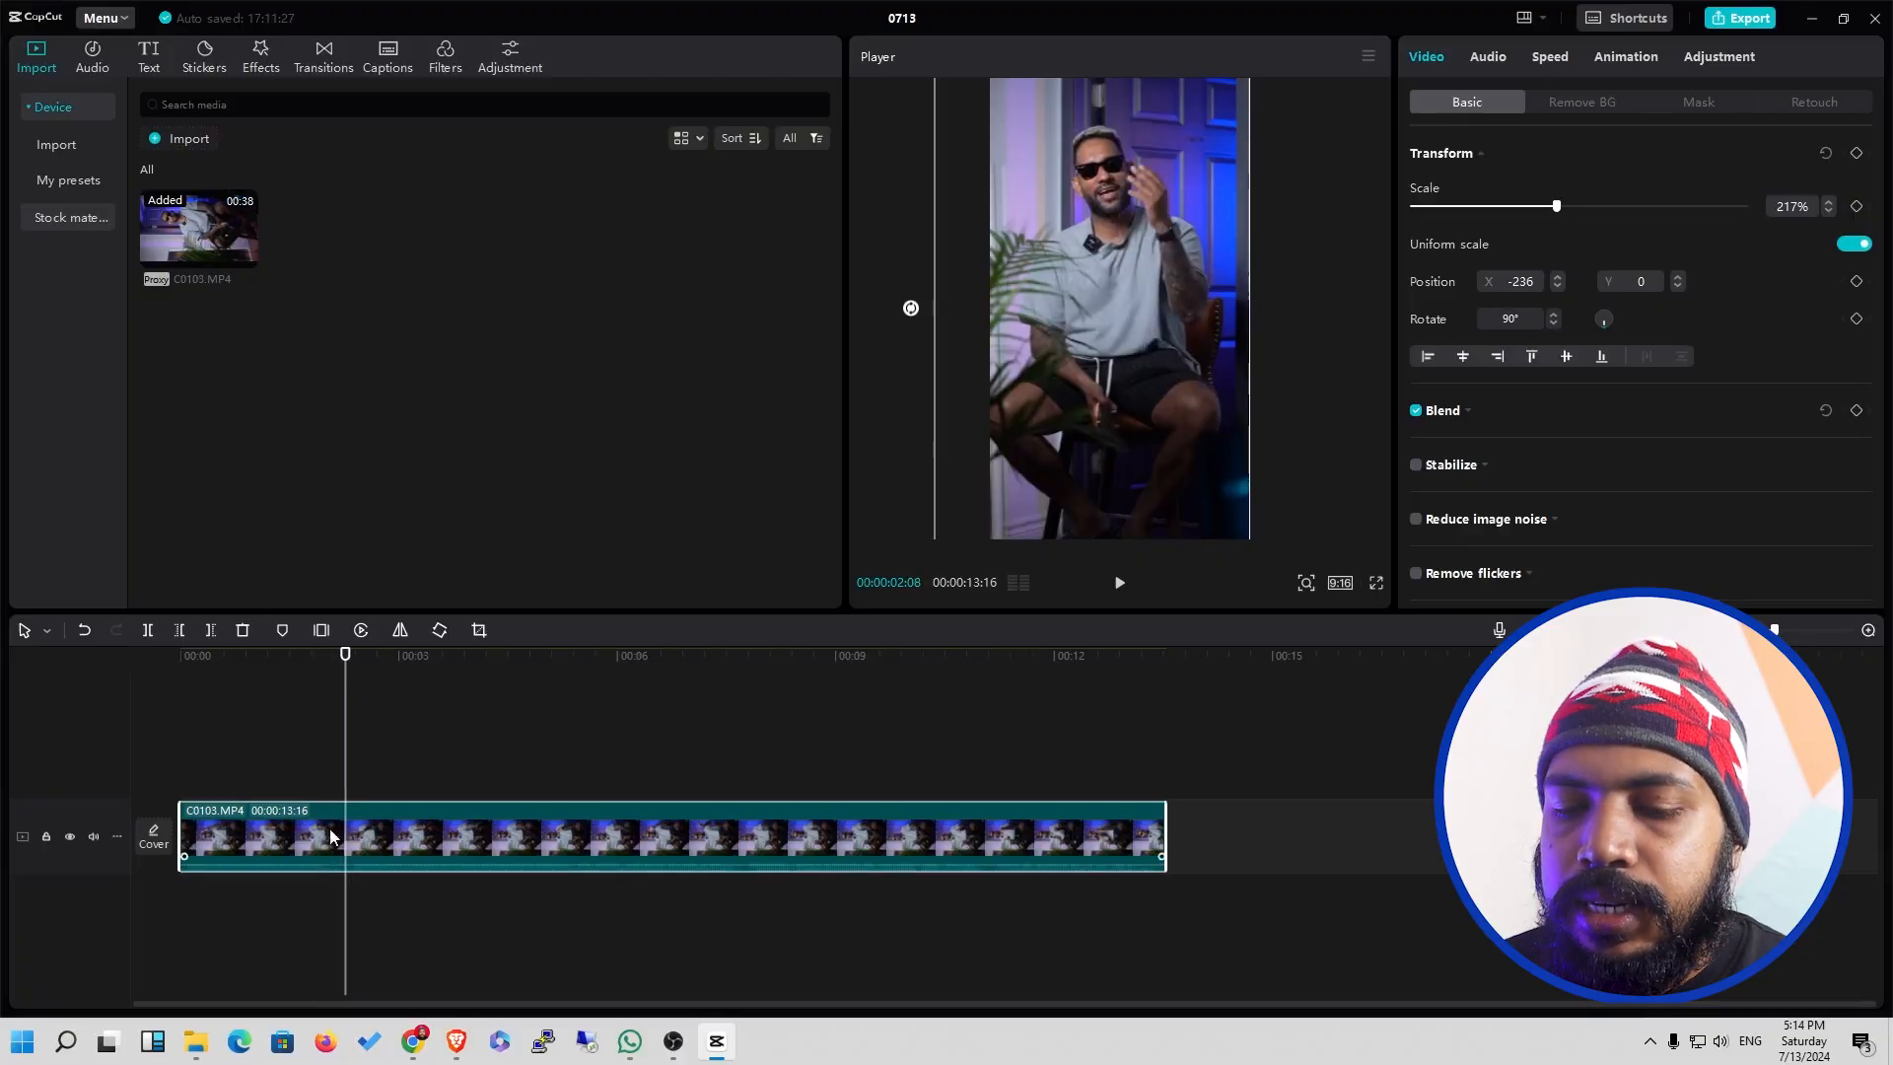
{"action": "key", "text": "ctrl+b"}
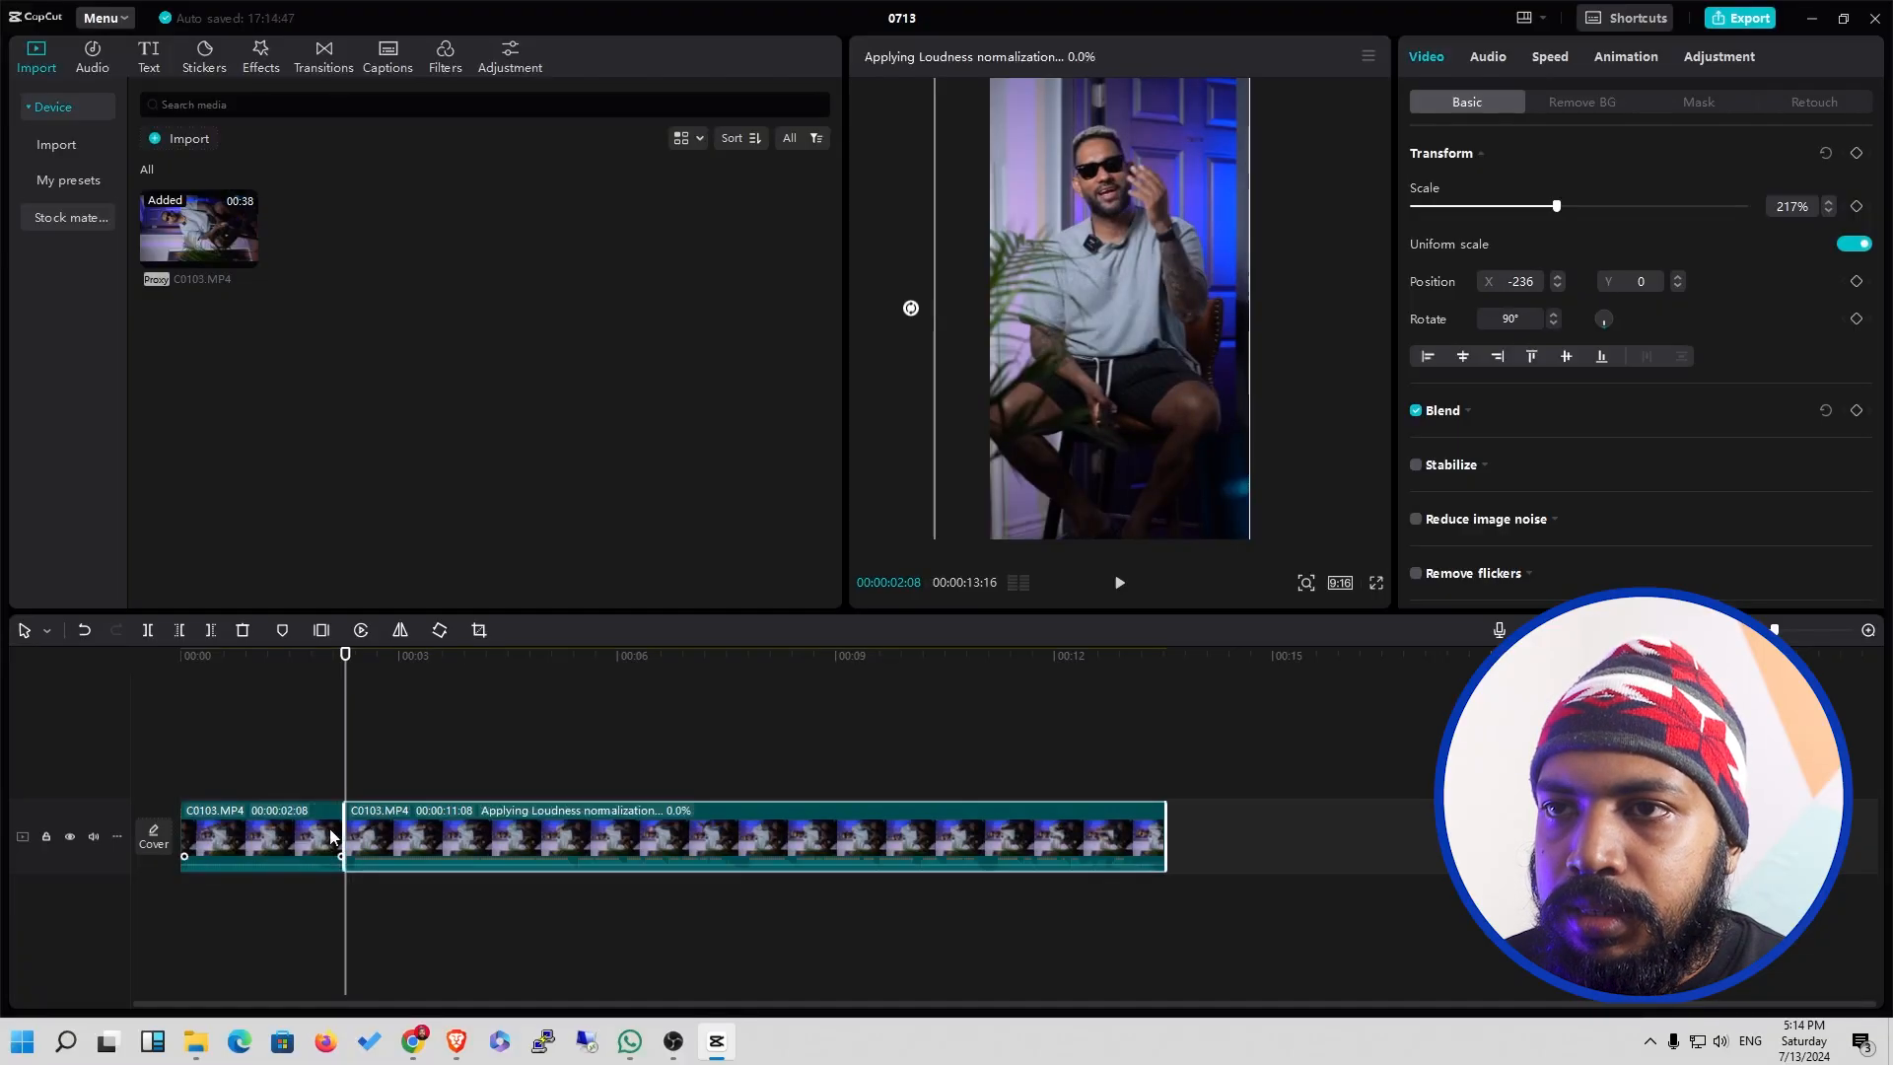
Add a Transform keyframe at the very start of the first segment.
{"action": "left_click_drag", "start_coordinate": [345, 704], "coordinate": [191, 743]}
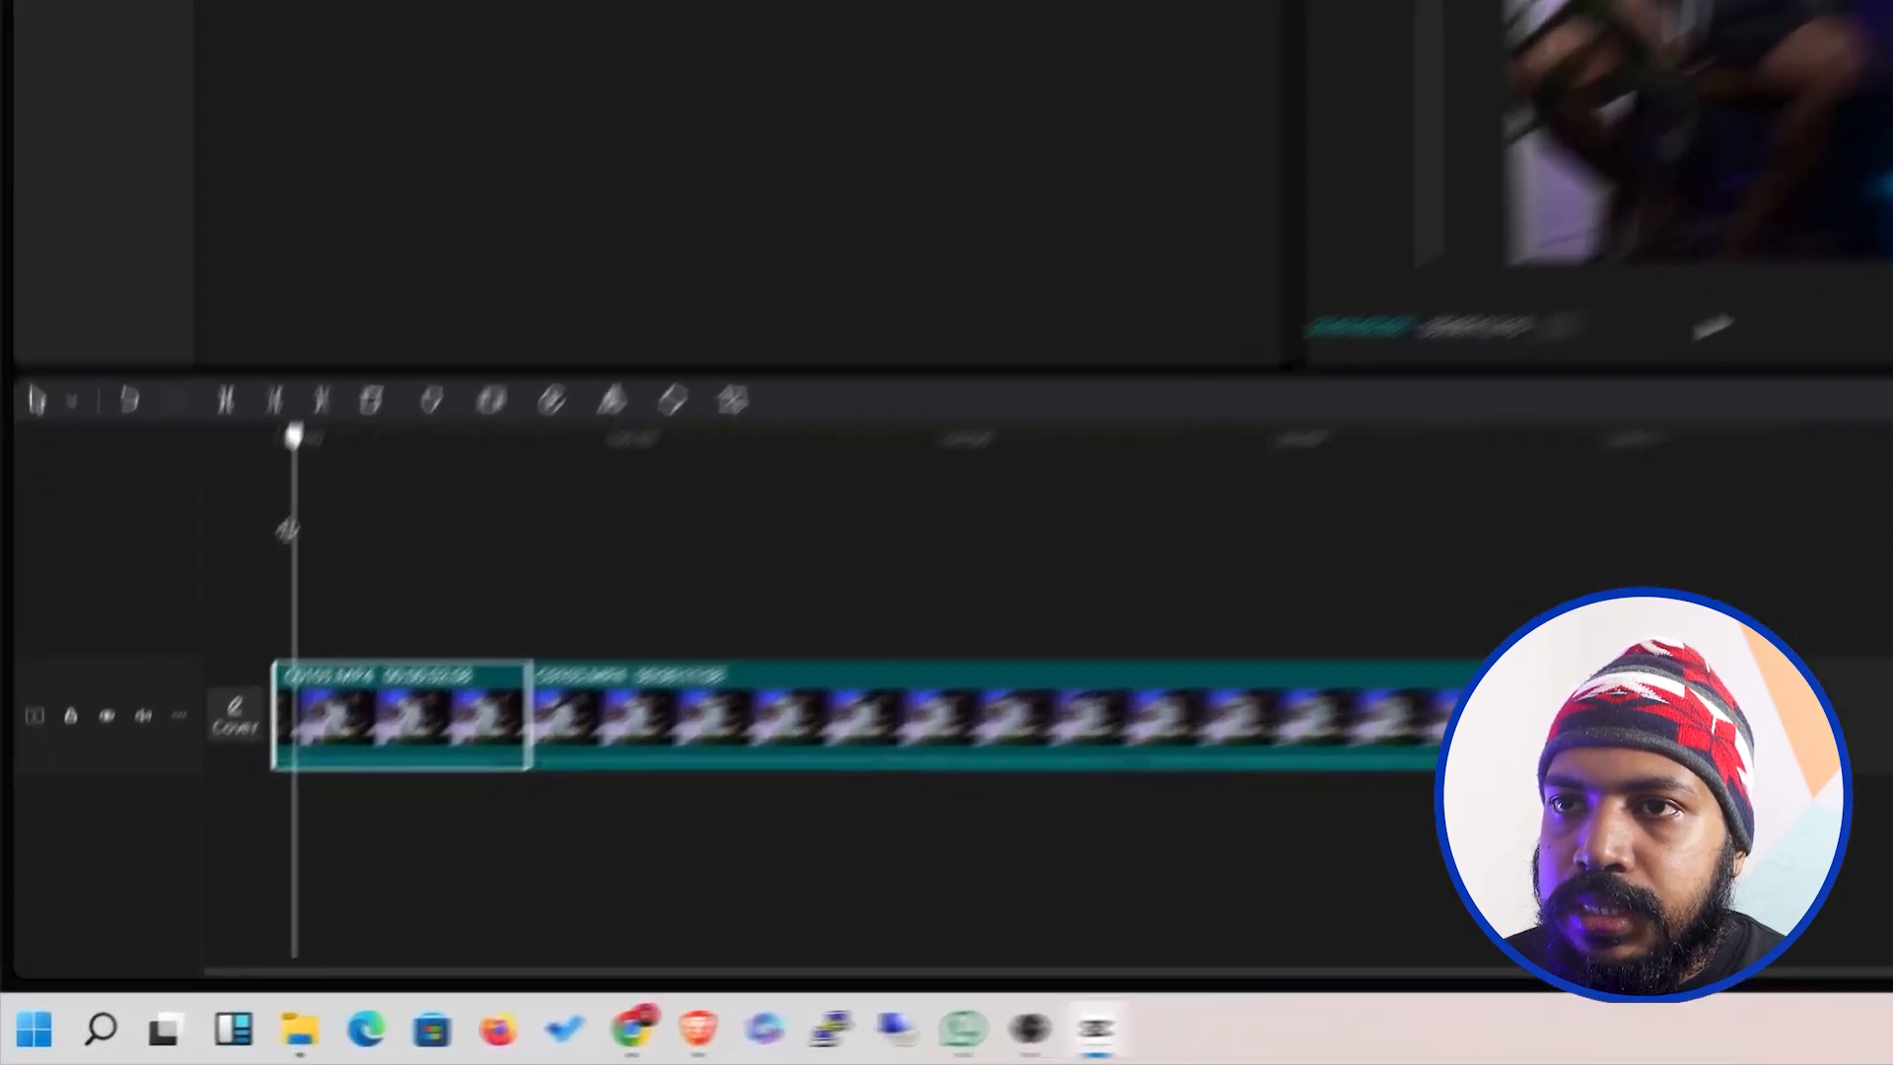
{"action": "left_click_drag", "start_coordinate": [287, 531], "coordinate": [269, 539]}
{"action": "left_click_drag", "start_coordinate": [352, 377], "coordinate": [354, 379]}
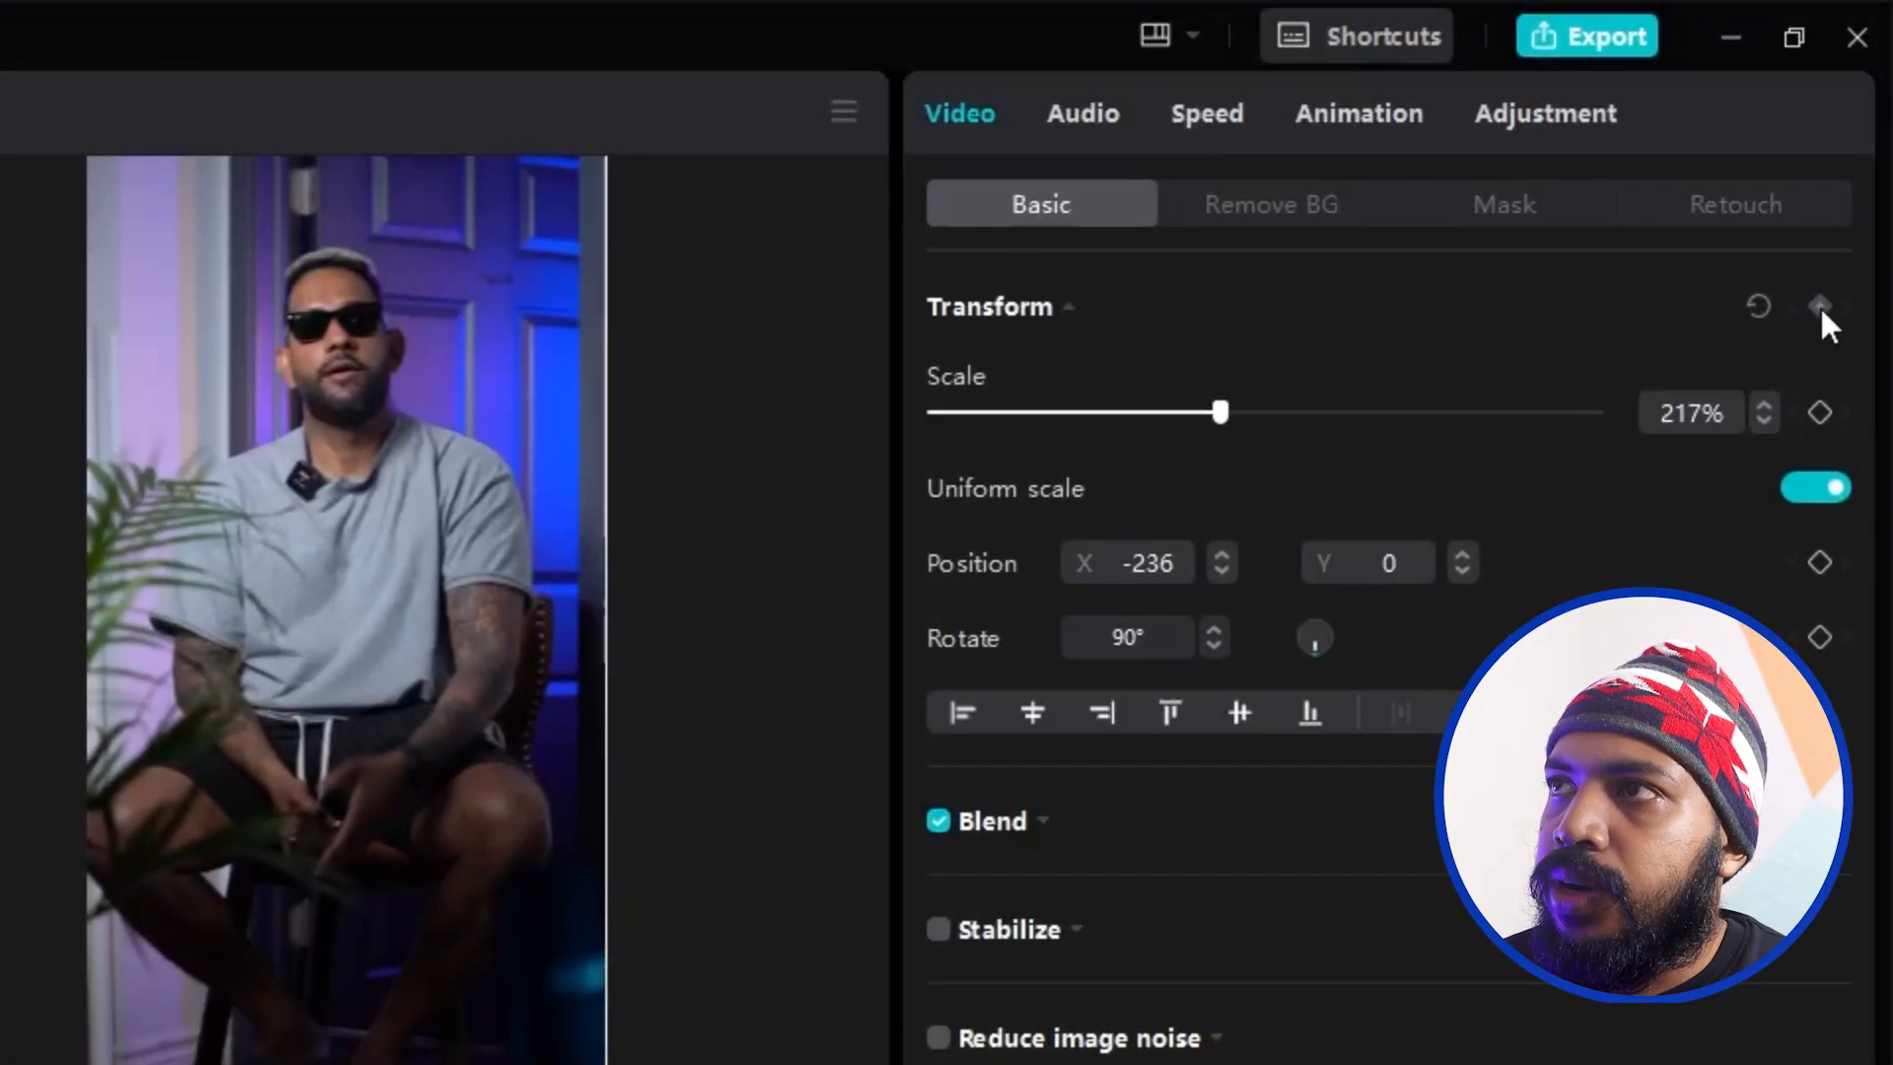
{"action": "left_click", "coordinate": [1819, 306]}
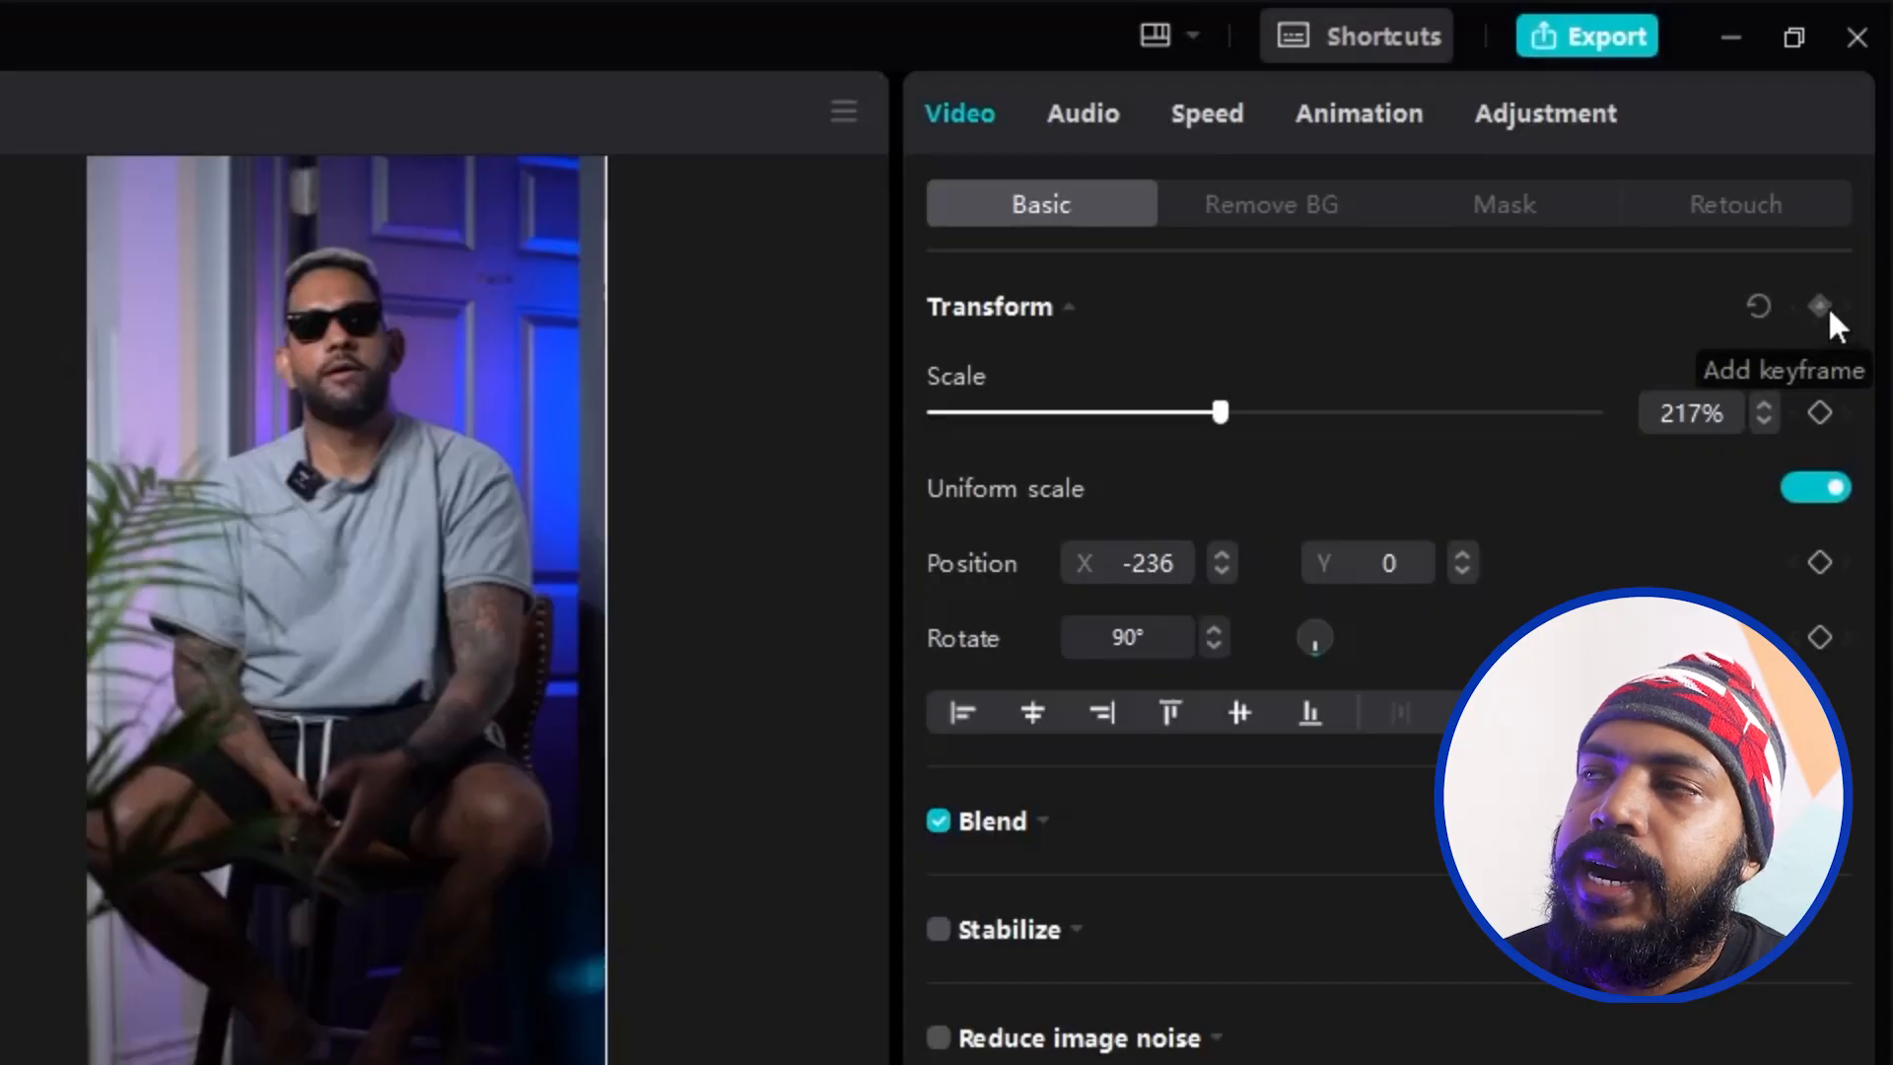
{"action": "left_click", "coordinate": [1820, 306]}
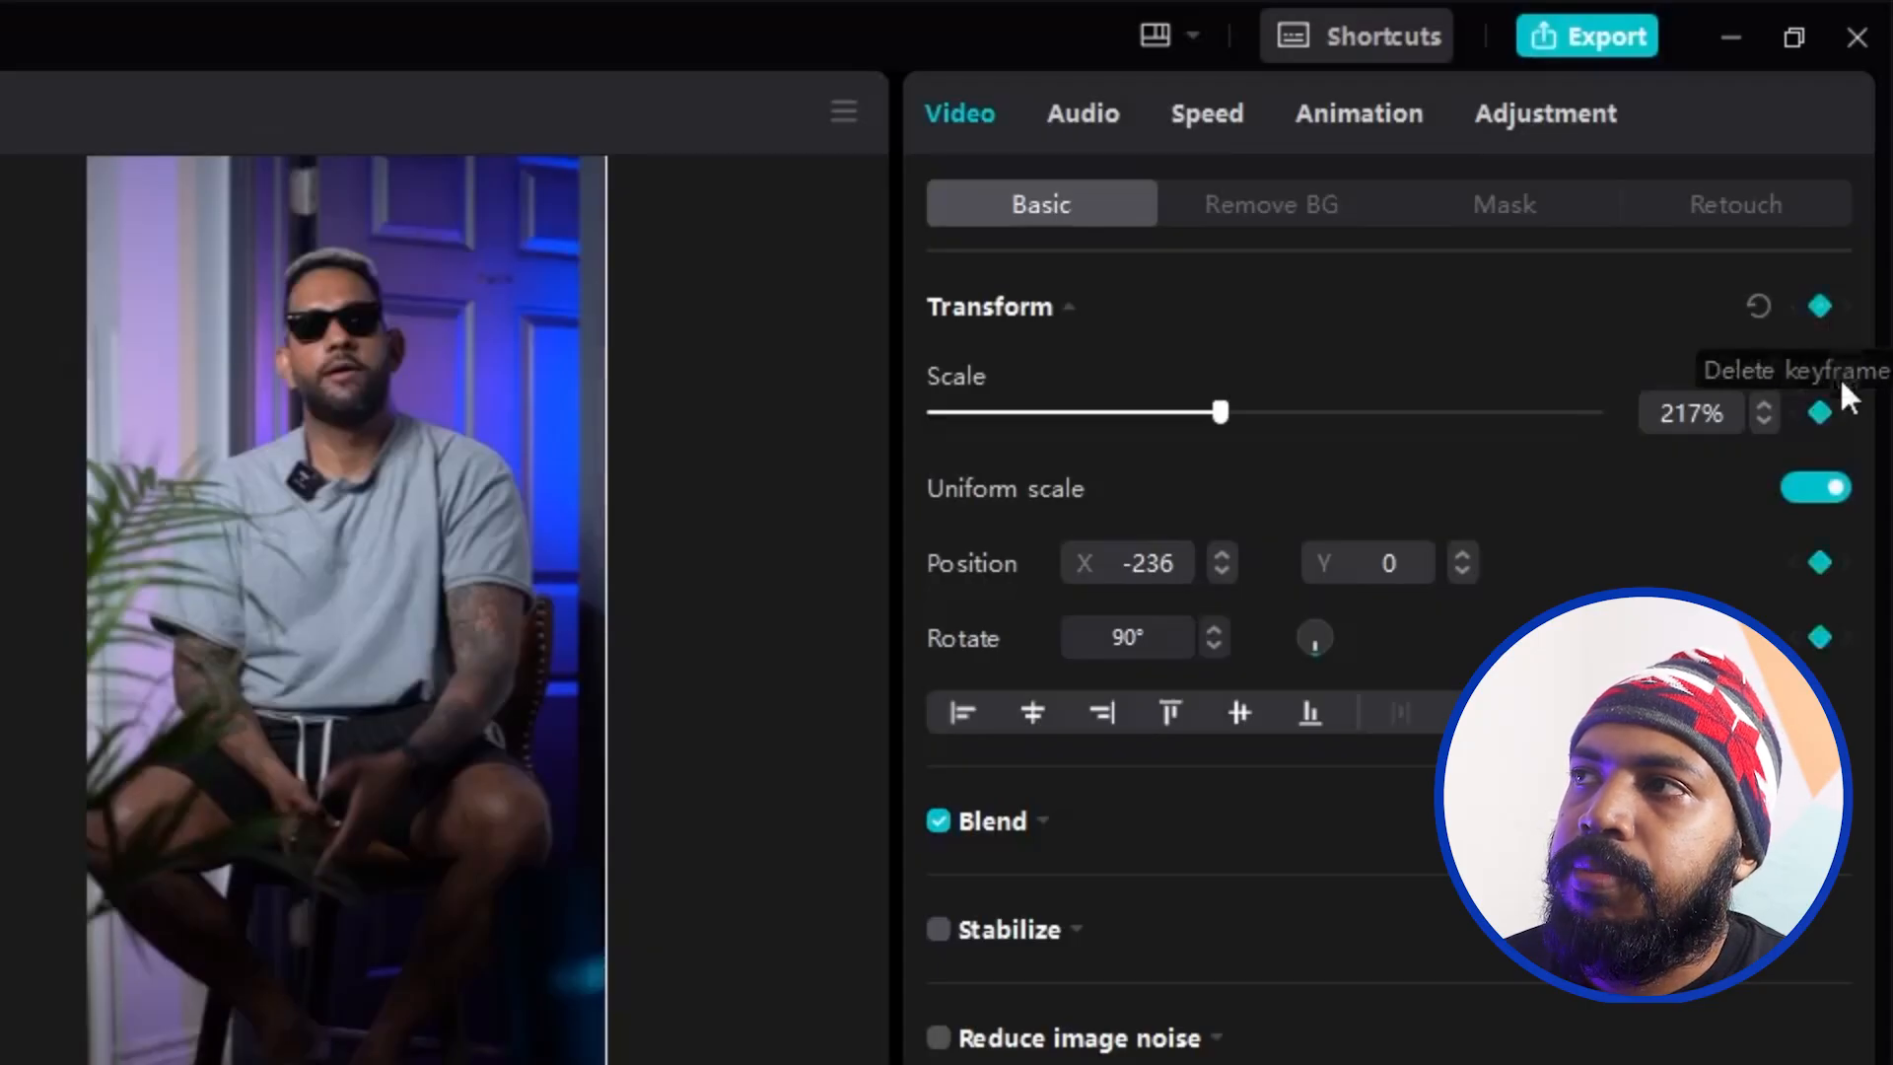
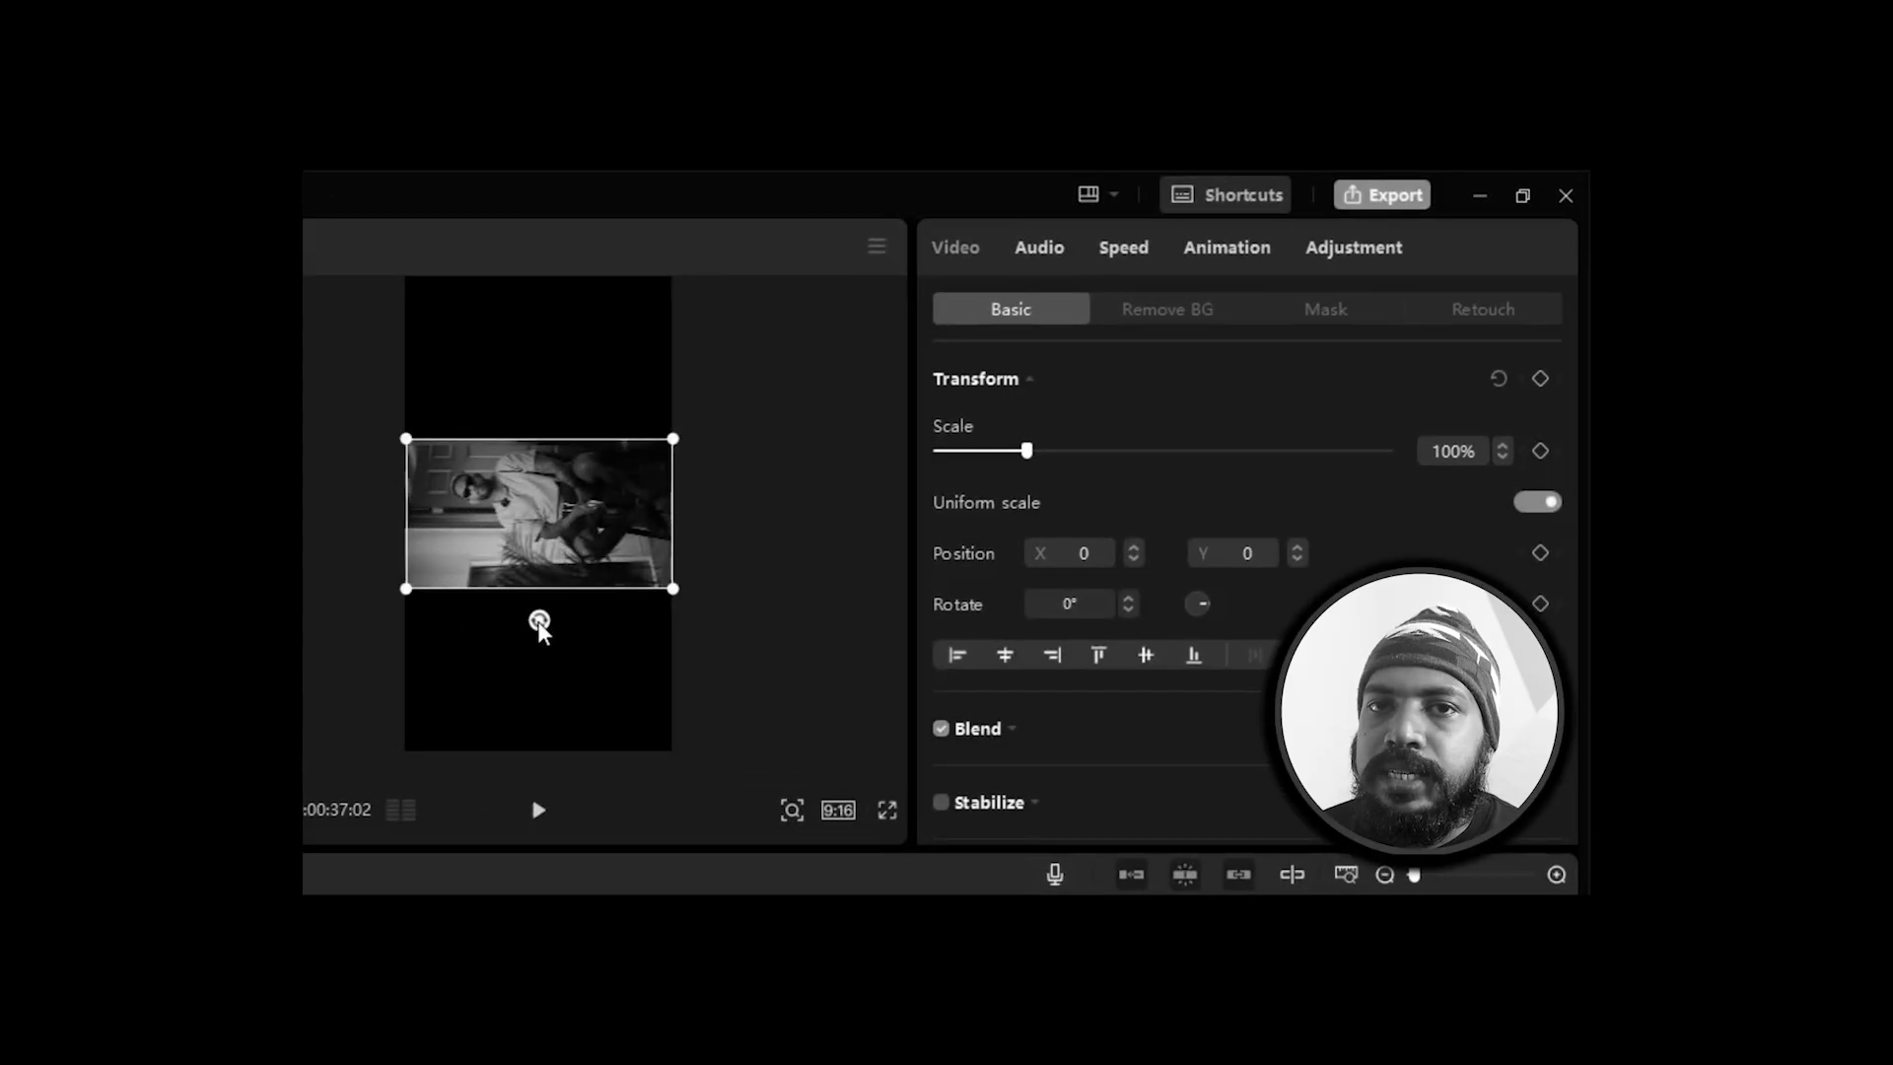
Raise the scale to 260% at the end of the first segment to create the zoom-in's ending keyframe.
{"action": "left_click_drag", "start_coordinate": [539, 621], "coordinate": [431, 516]}
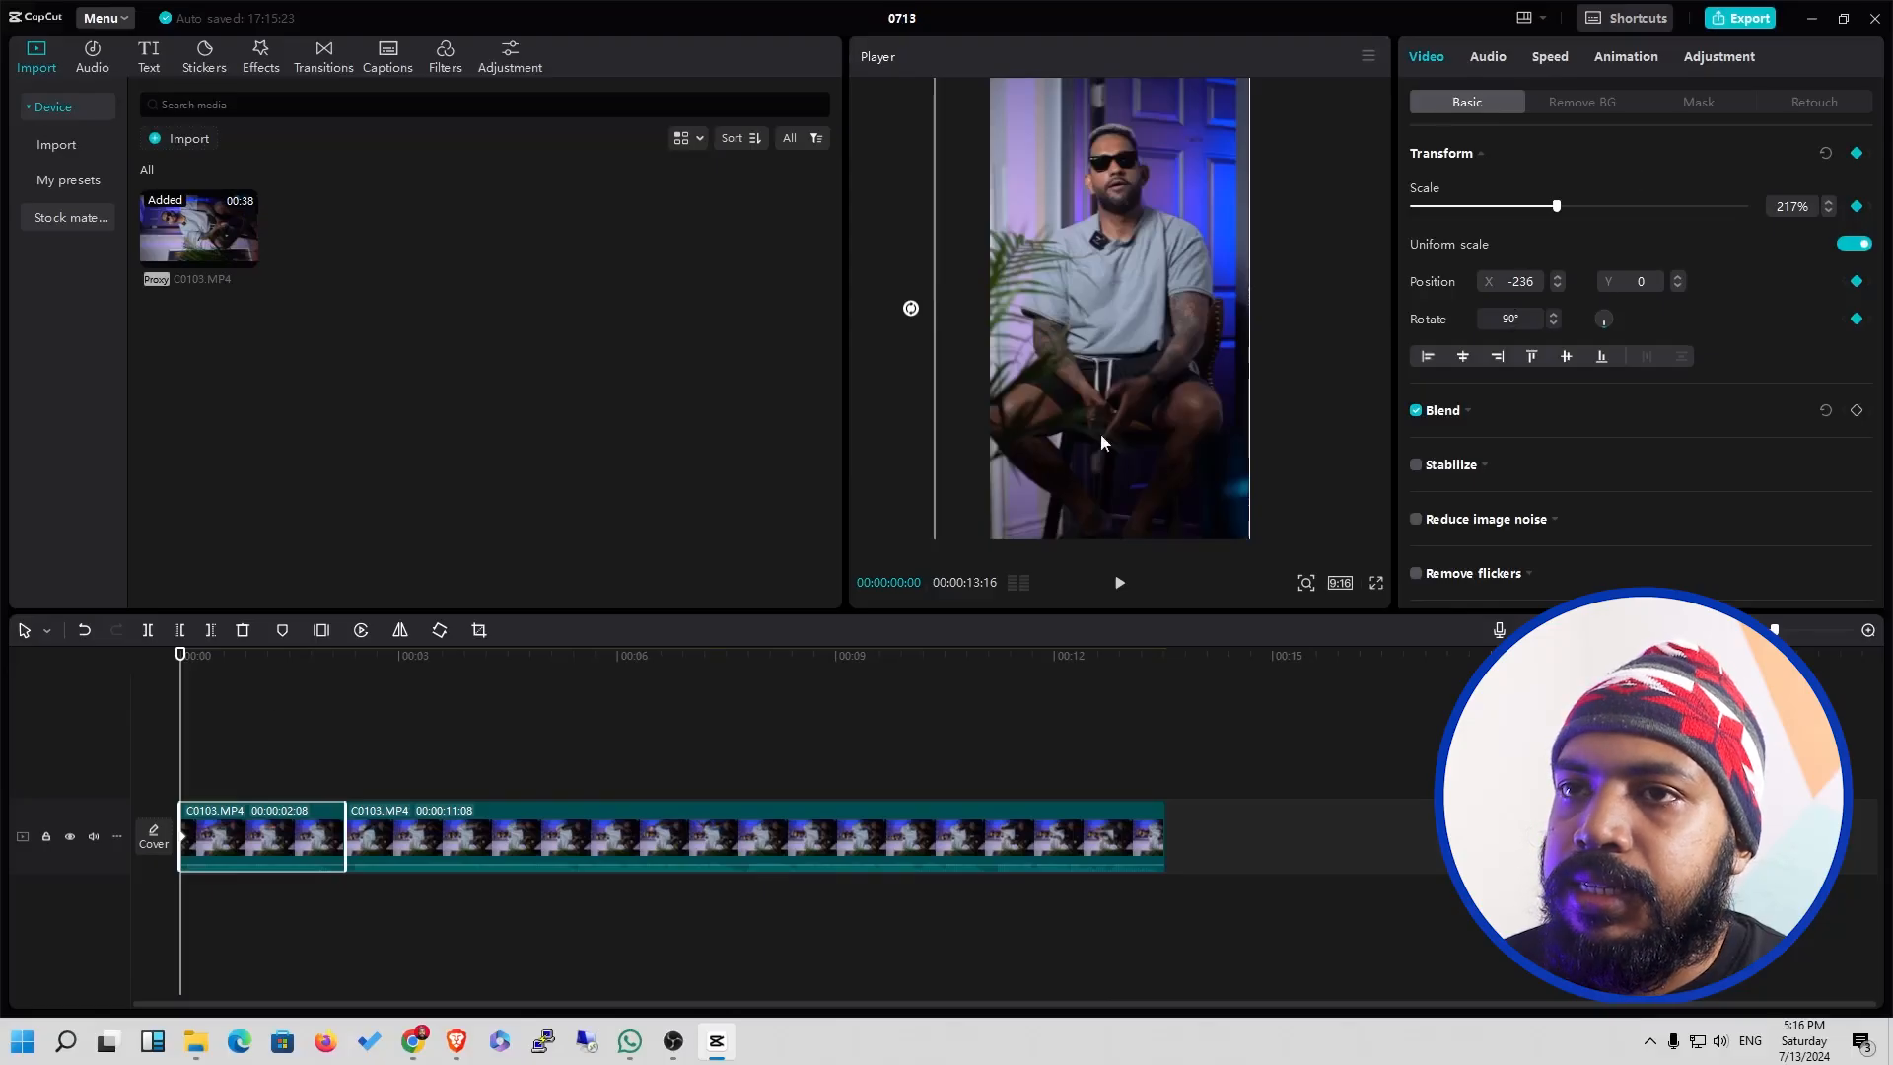
{"action": "left_click_drag", "start_coordinate": [181, 689], "coordinate": [334, 694]}
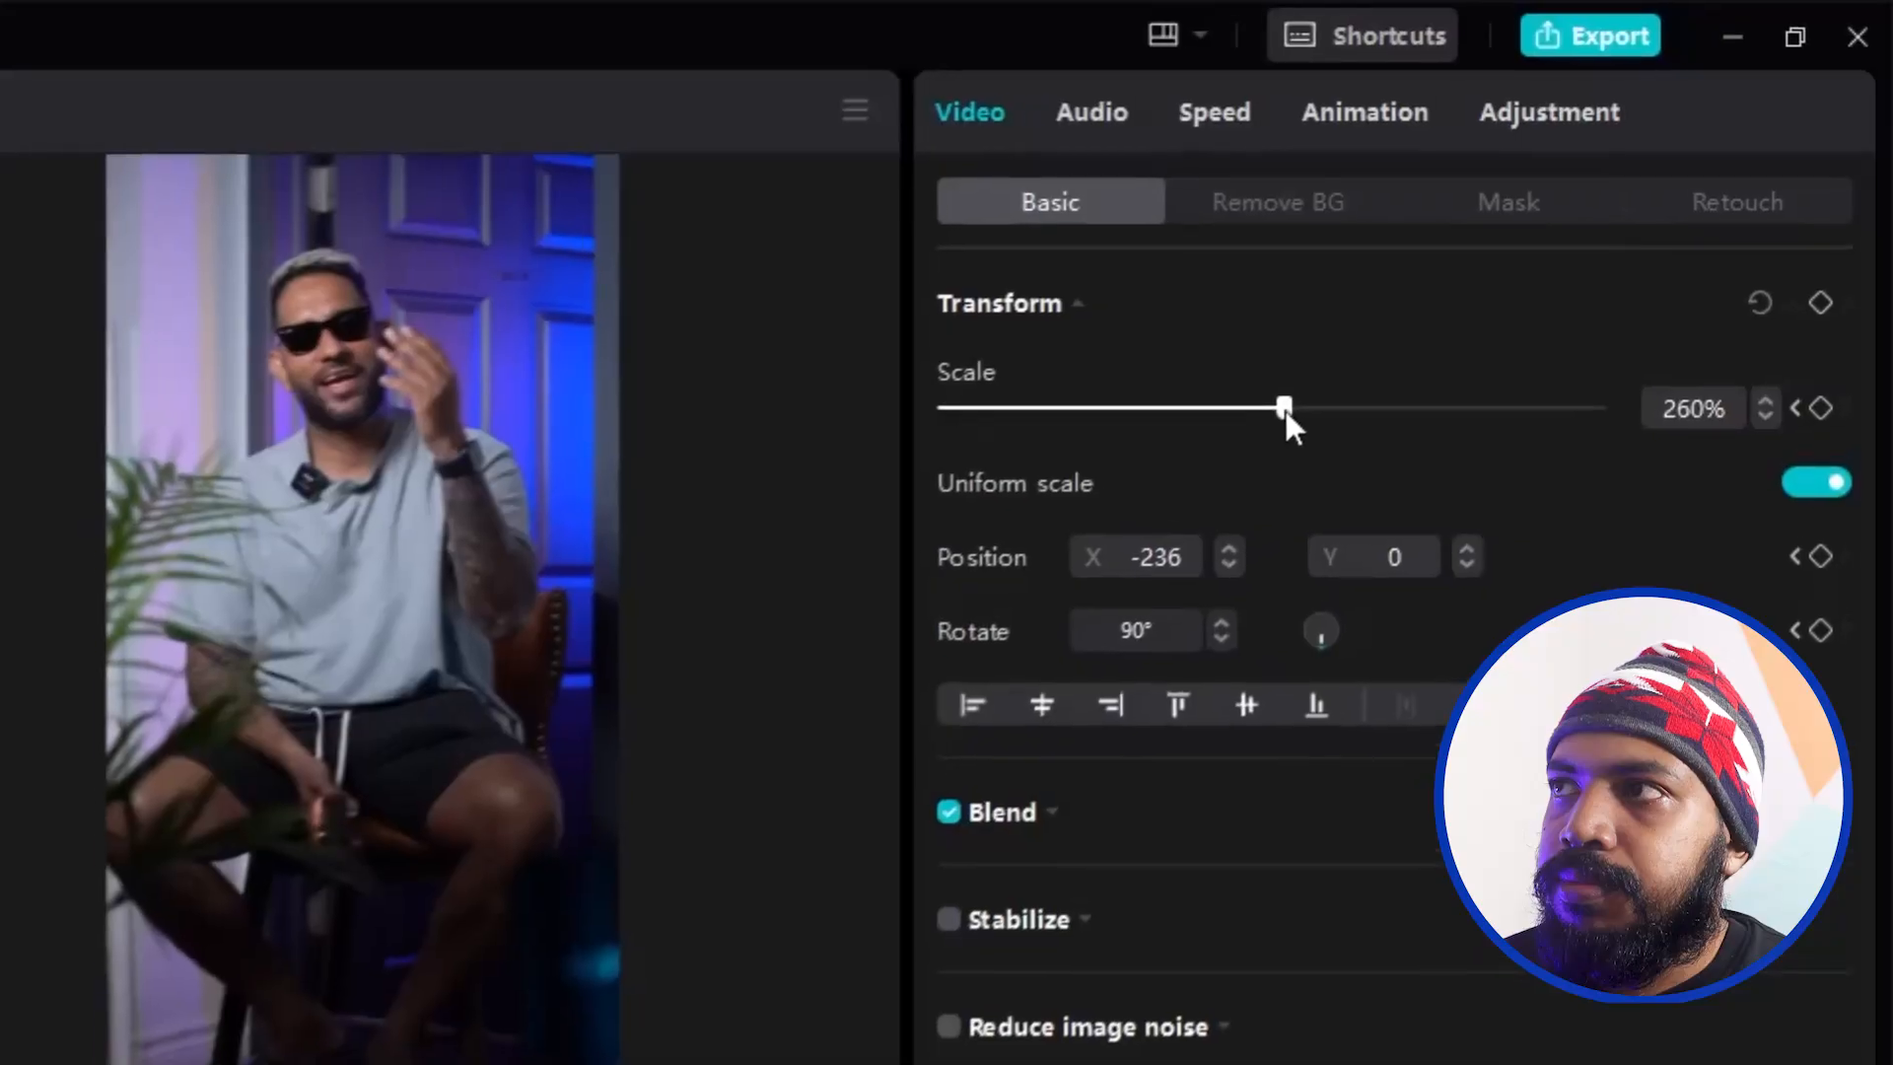
{"action": "left_click", "coordinate": [1286, 410]}
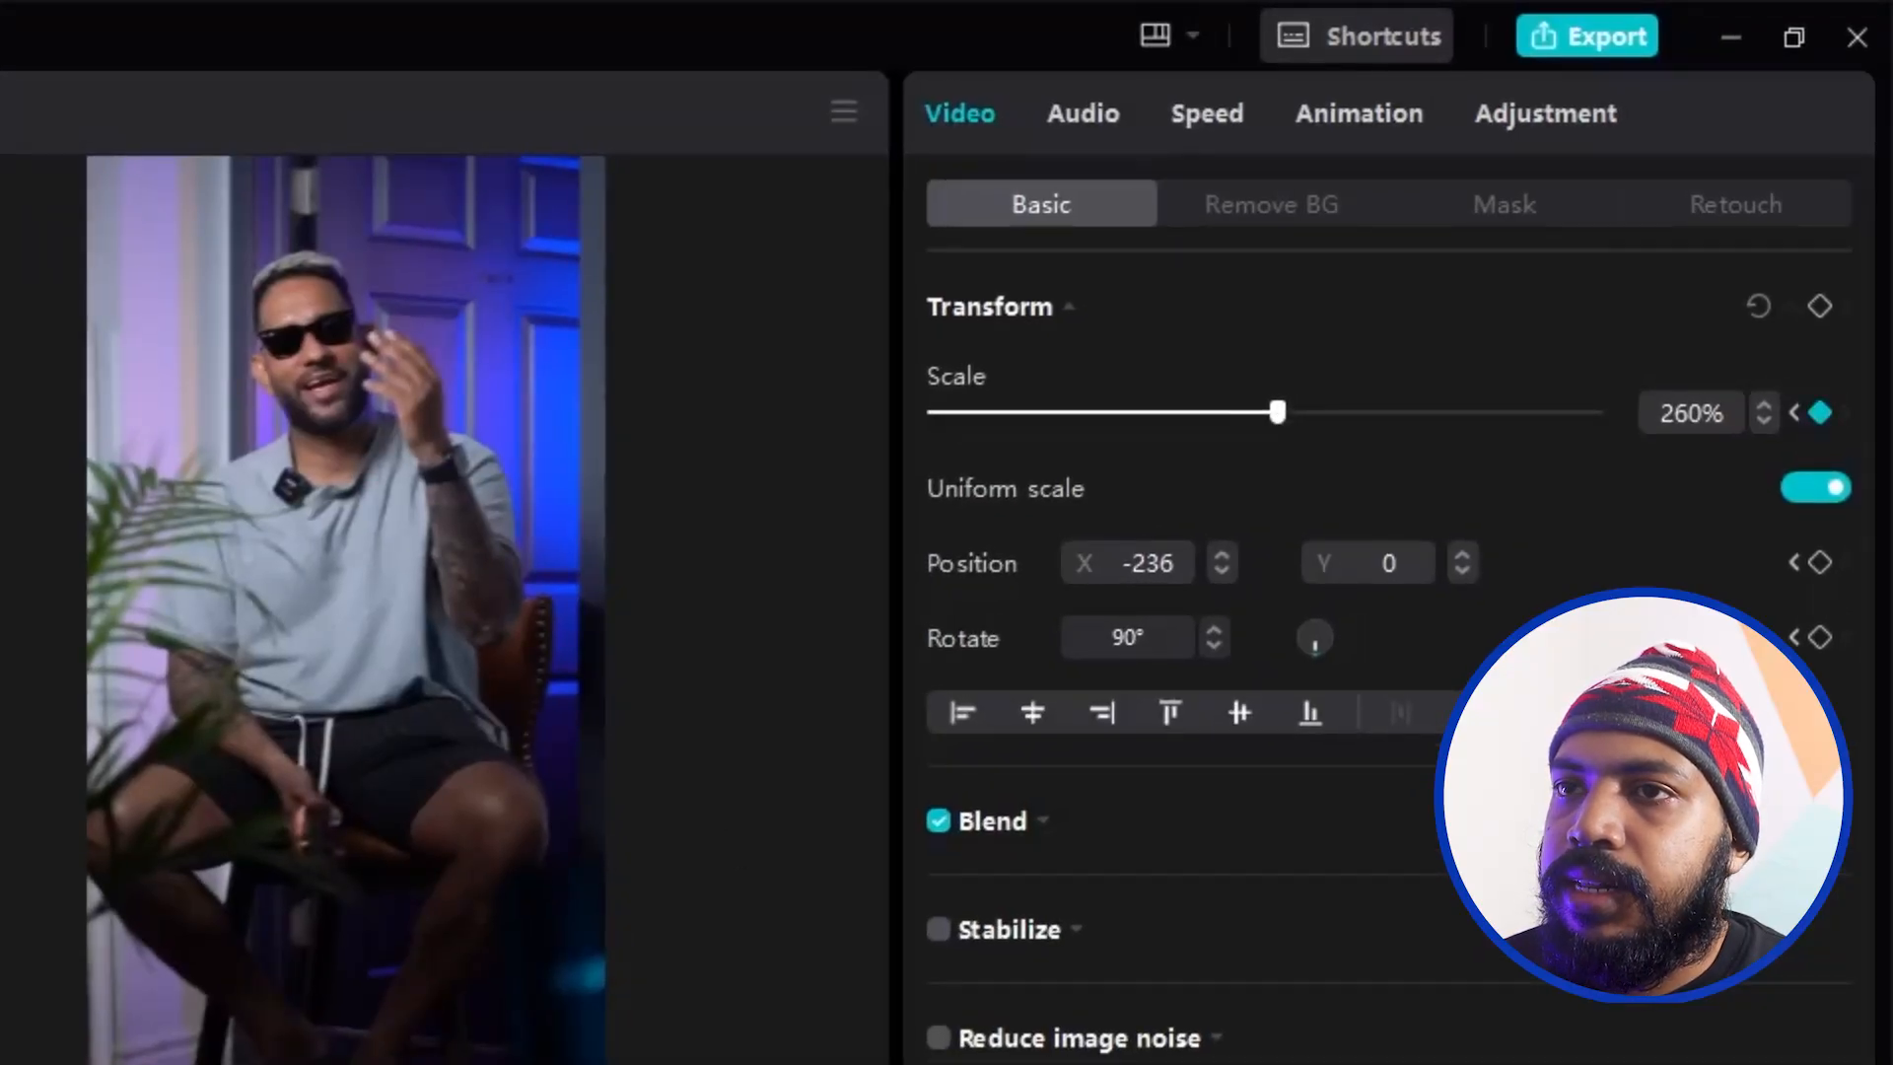
Deselect the first segment and play the timeline from the start to preview its zoom-in.
{"action": "left_click_drag", "start_coordinate": [288, 732], "coordinate": [104, 707]}
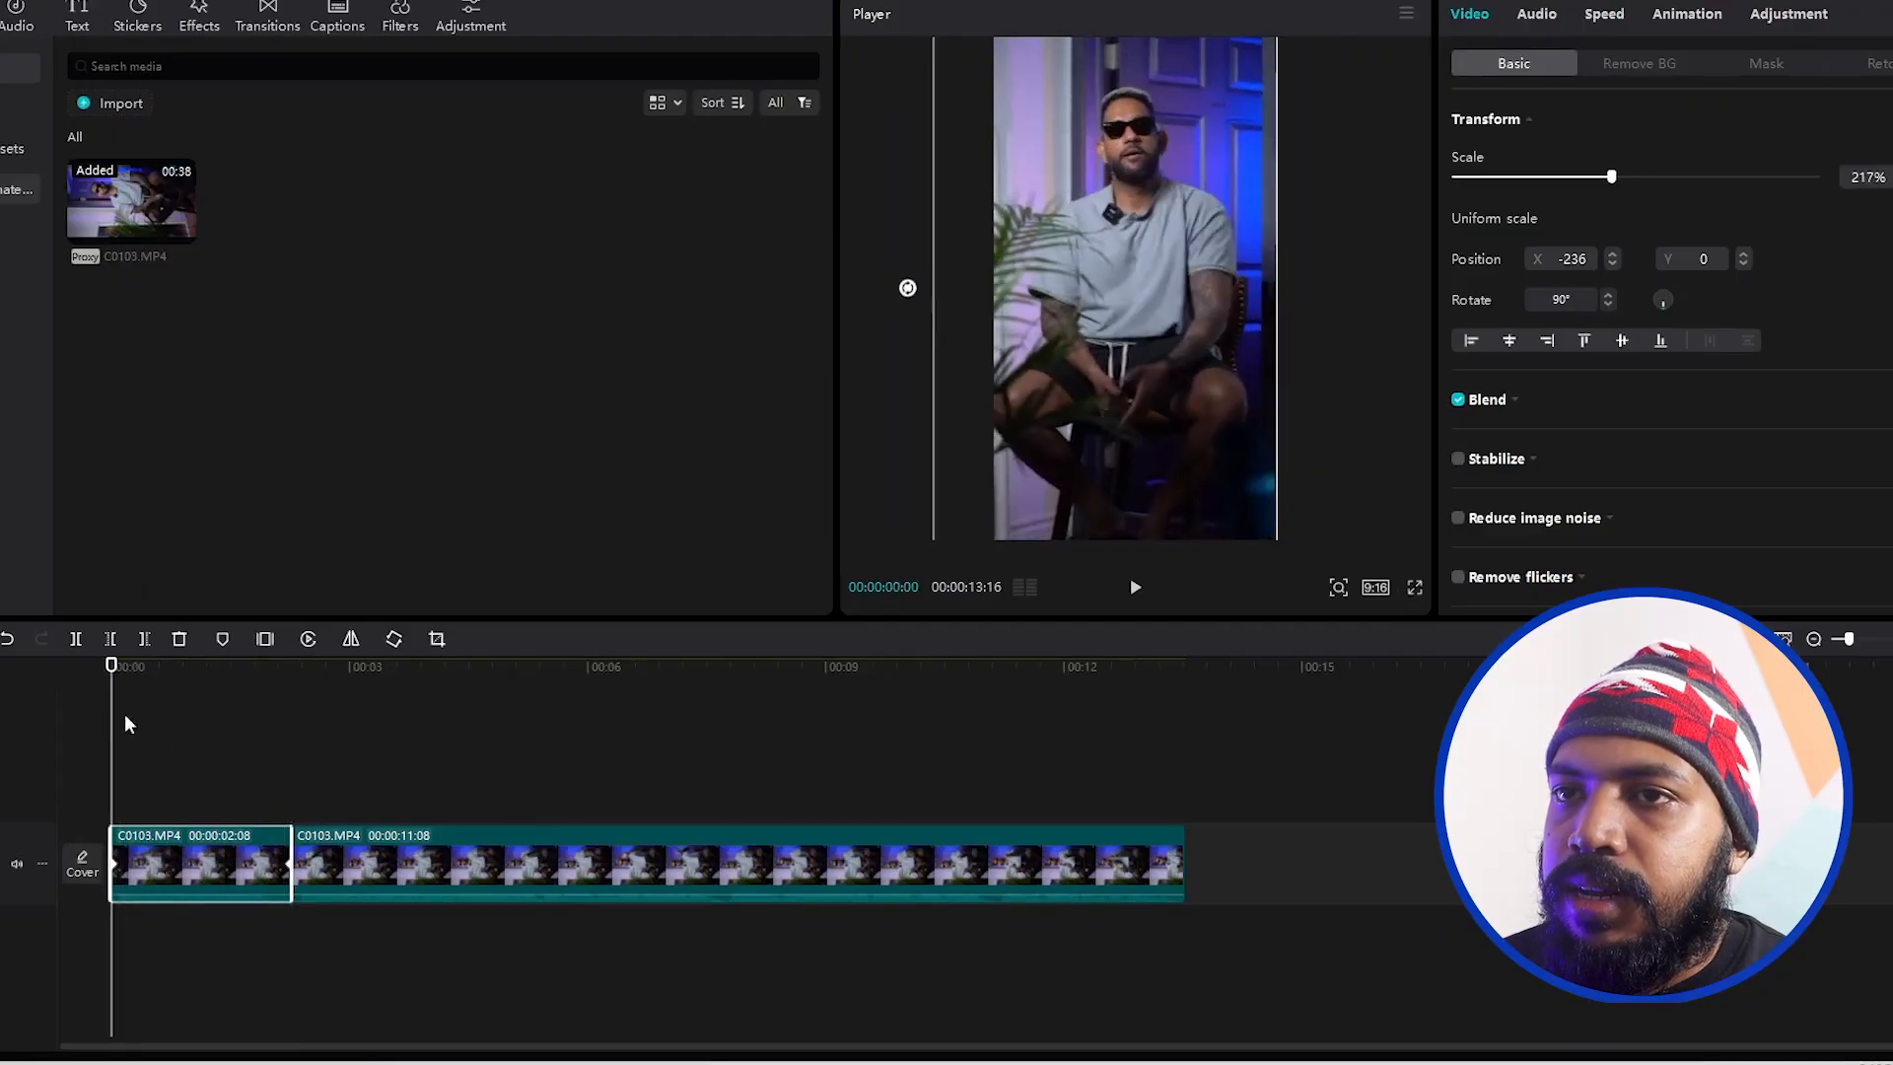
{"action": "left_click", "coordinate": [178, 707]}
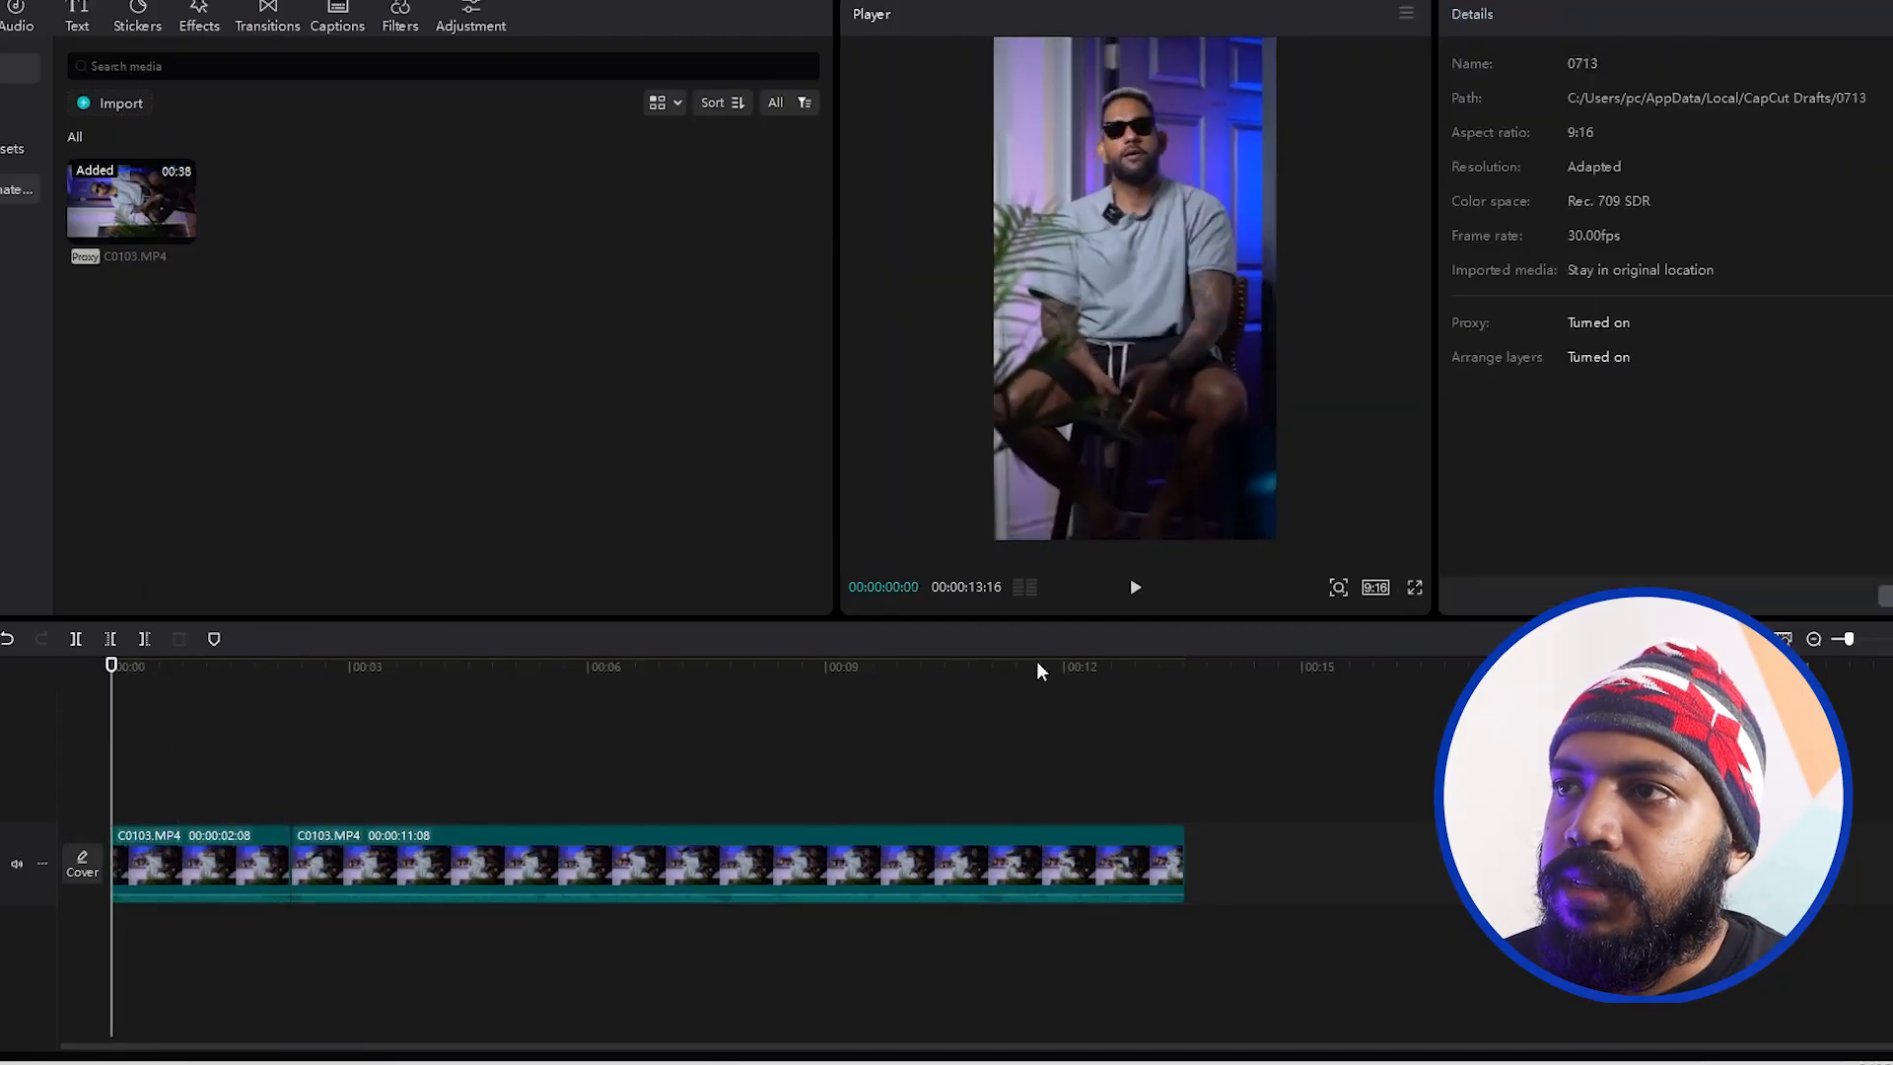
{"action": "left_click", "coordinate": [1135, 586]}
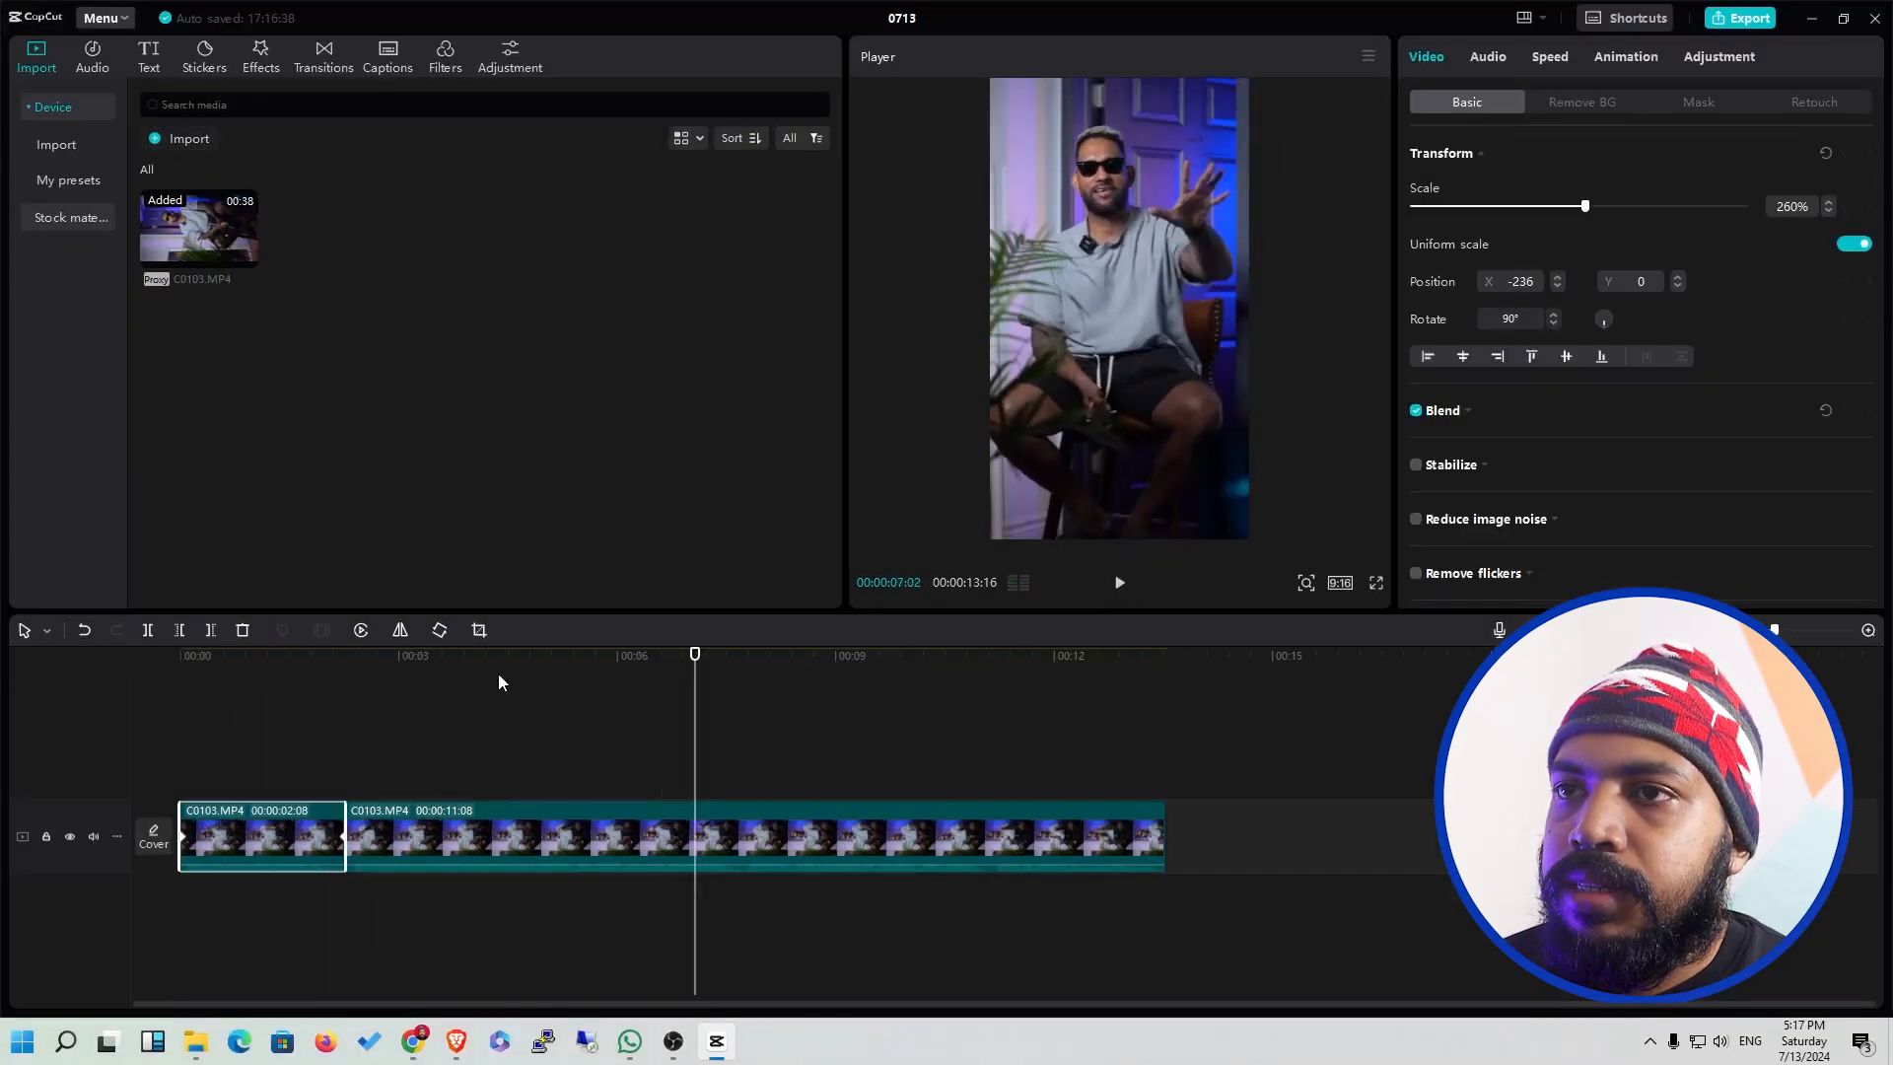
Play the second segment from its beginning and split it at 00:00:07:20.
{"action": "left_click_drag", "start_coordinate": [499, 679], "coordinate": [350, 702]}
{"action": "left_click", "coordinate": [470, 838]}
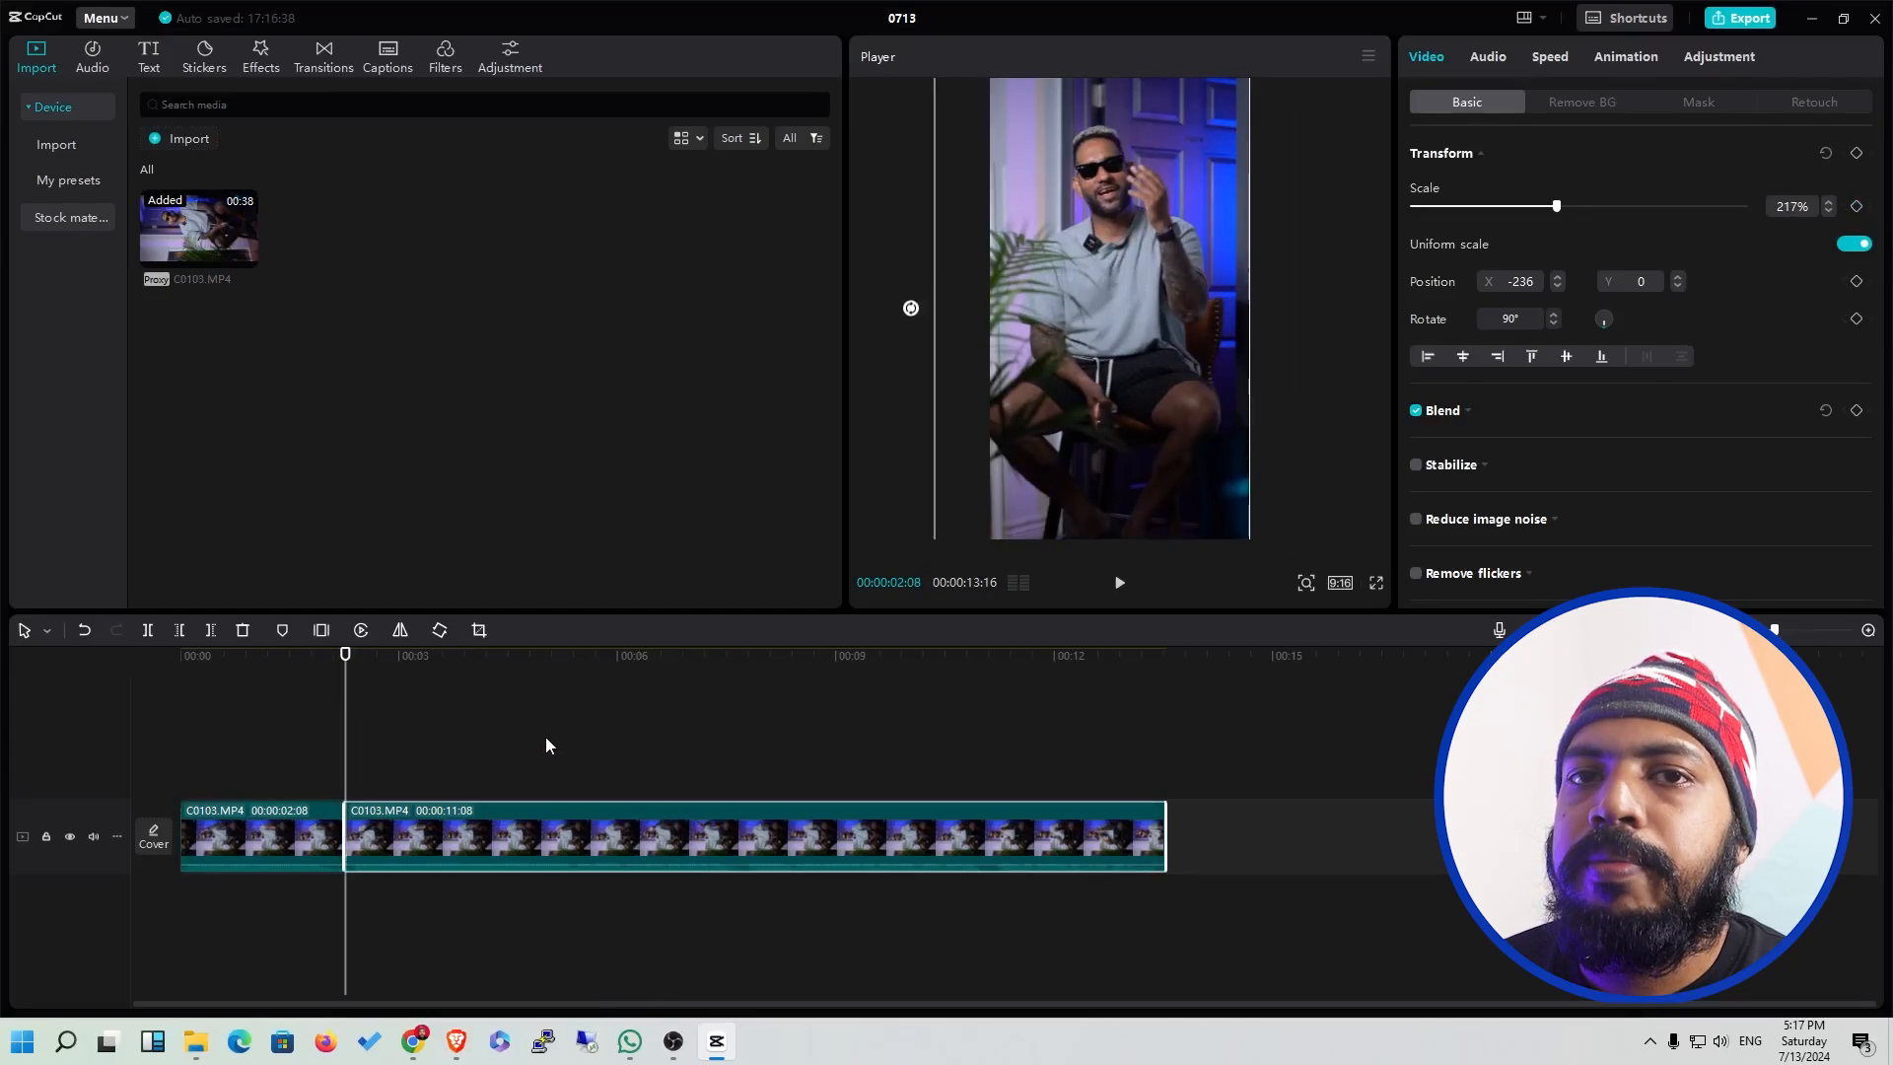
{"action": "key", "text": "space"}
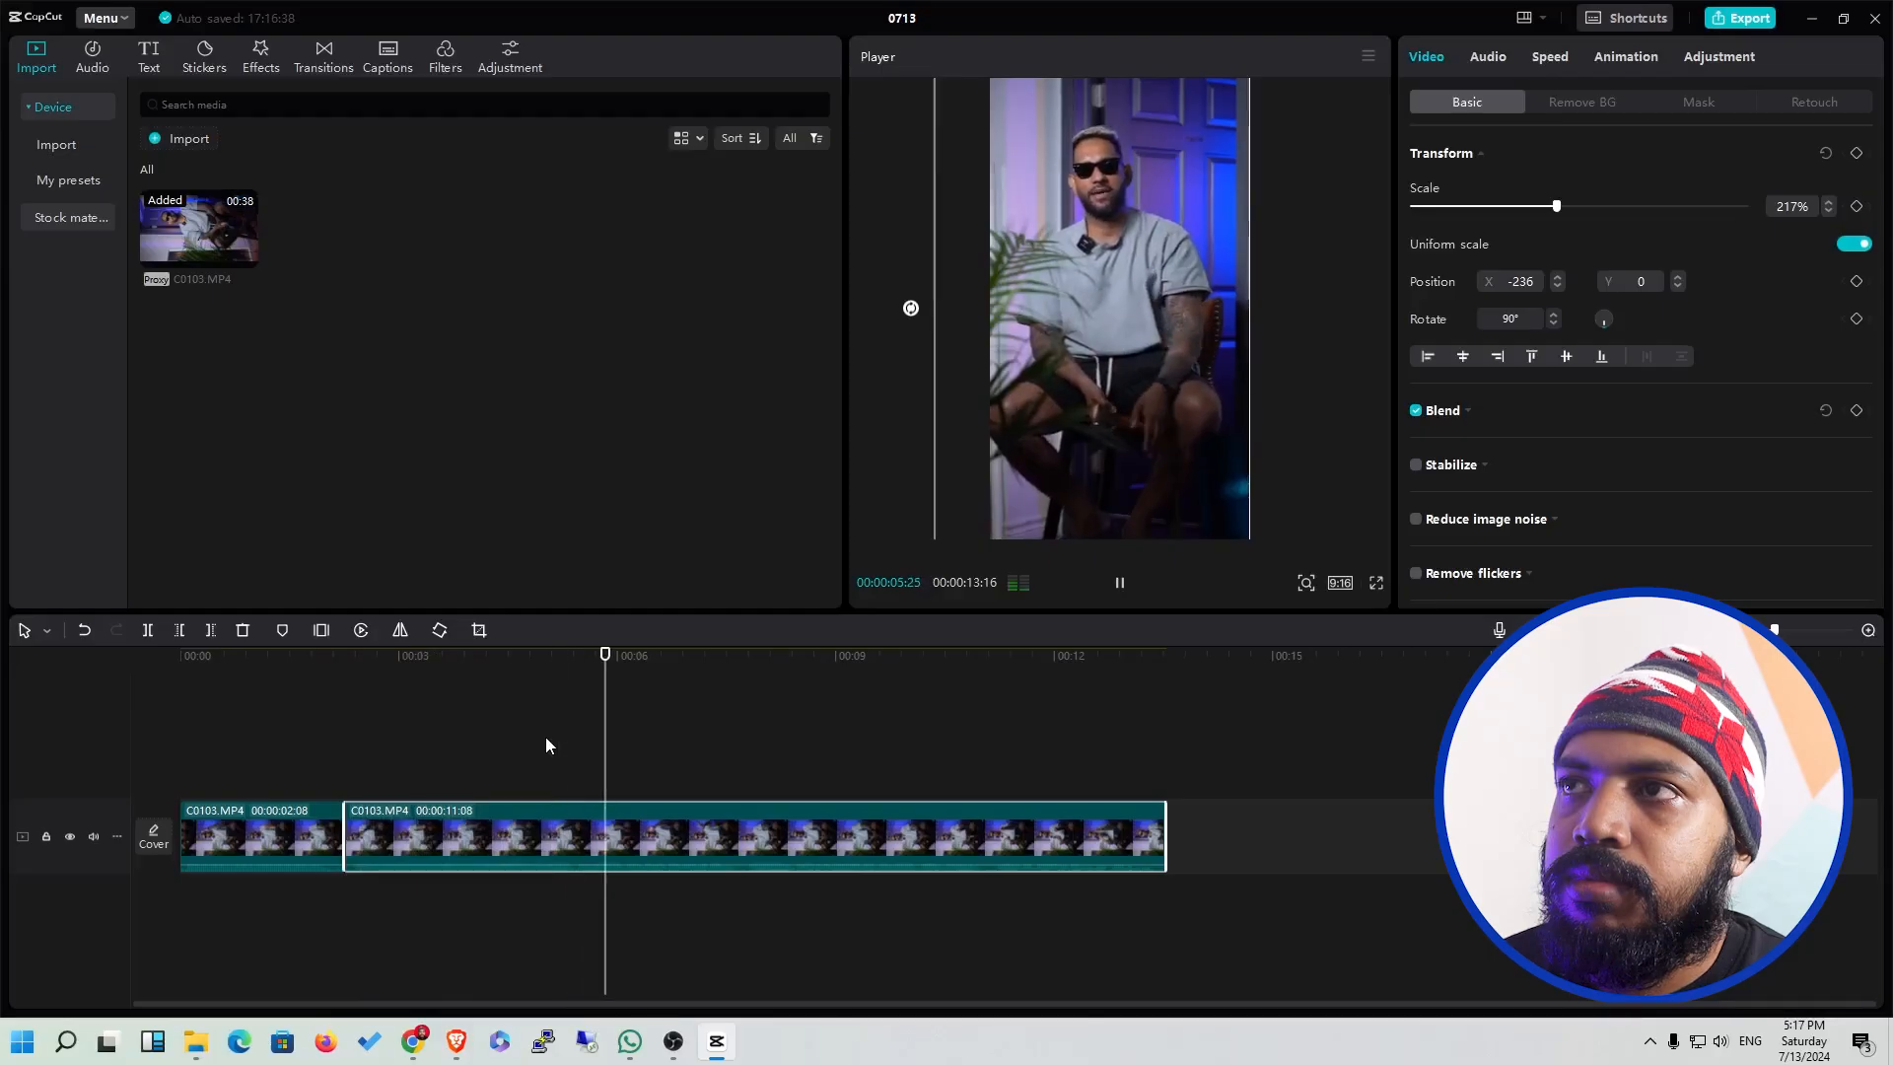
{"action": "key", "text": "space"}
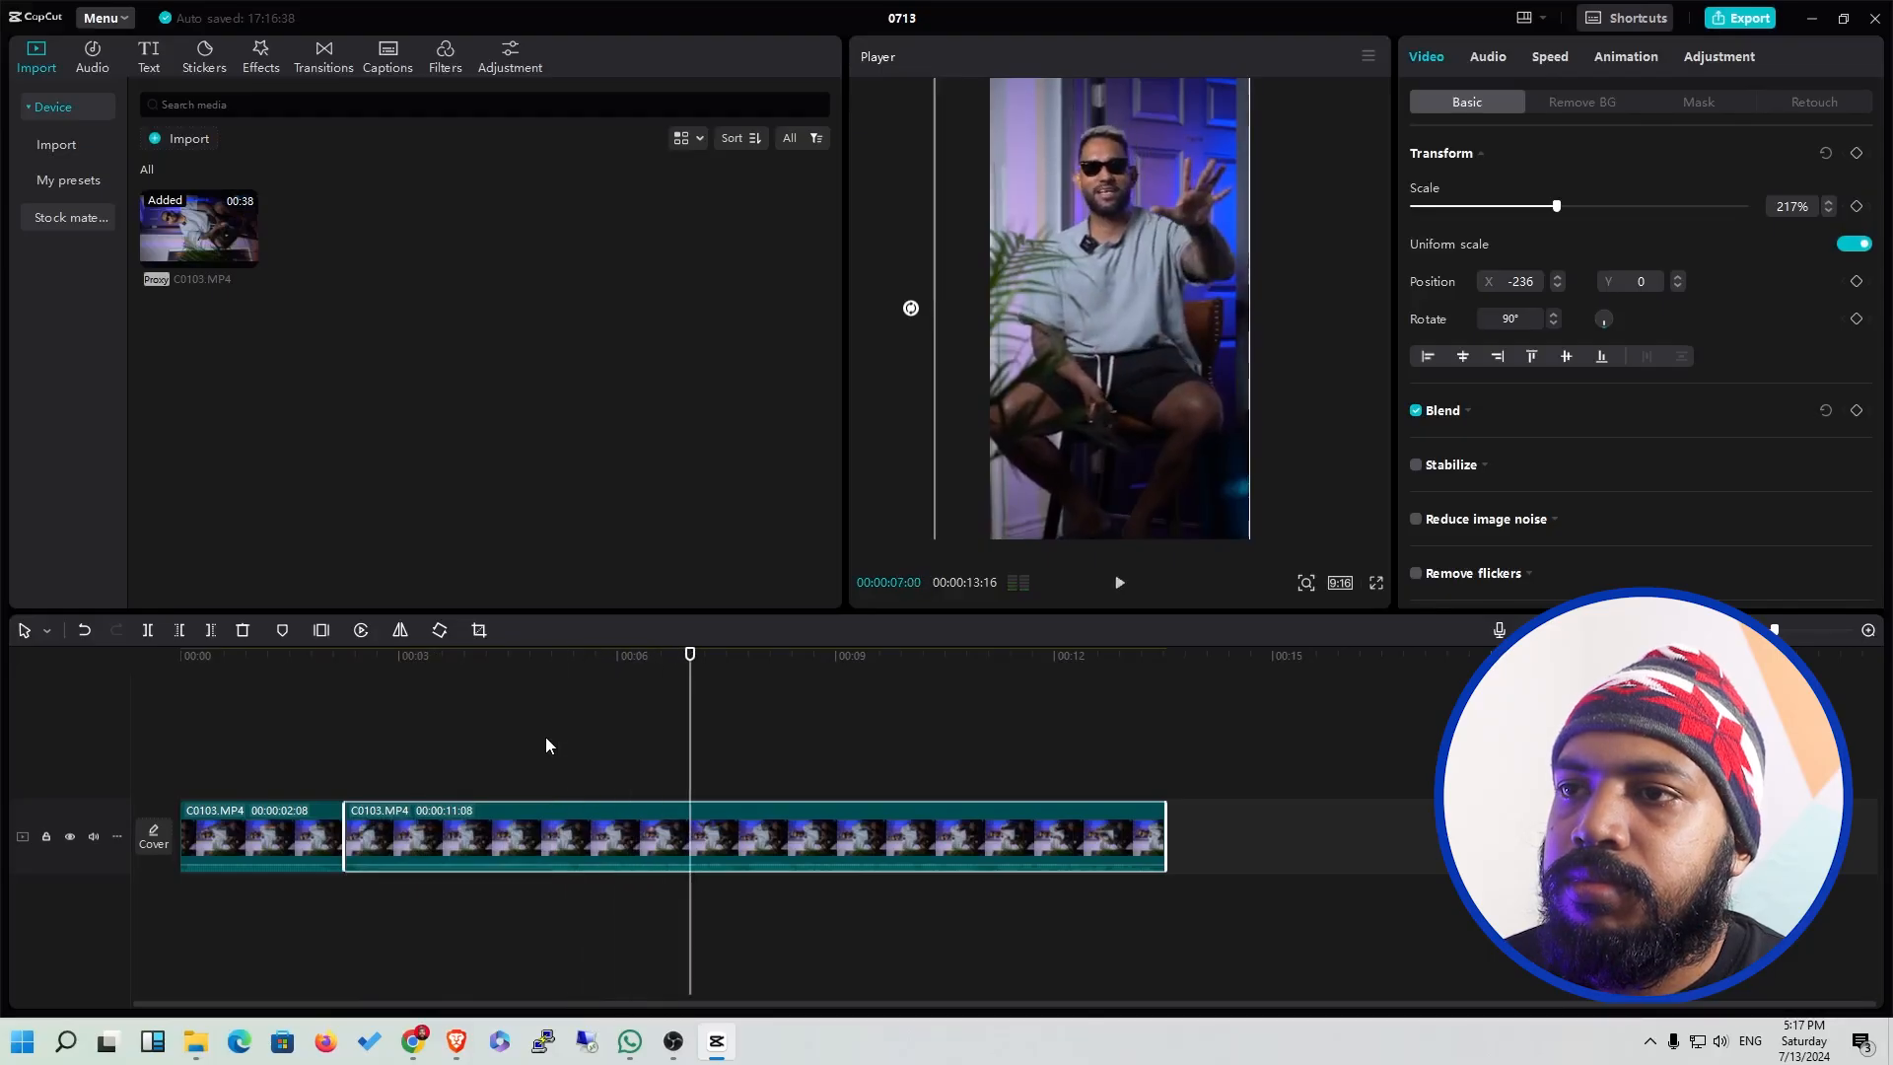
{"action": "key", "text": "space"}
{"action": "left_click_drag", "start_coordinate": [751, 707], "coordinate": [739, 707]}
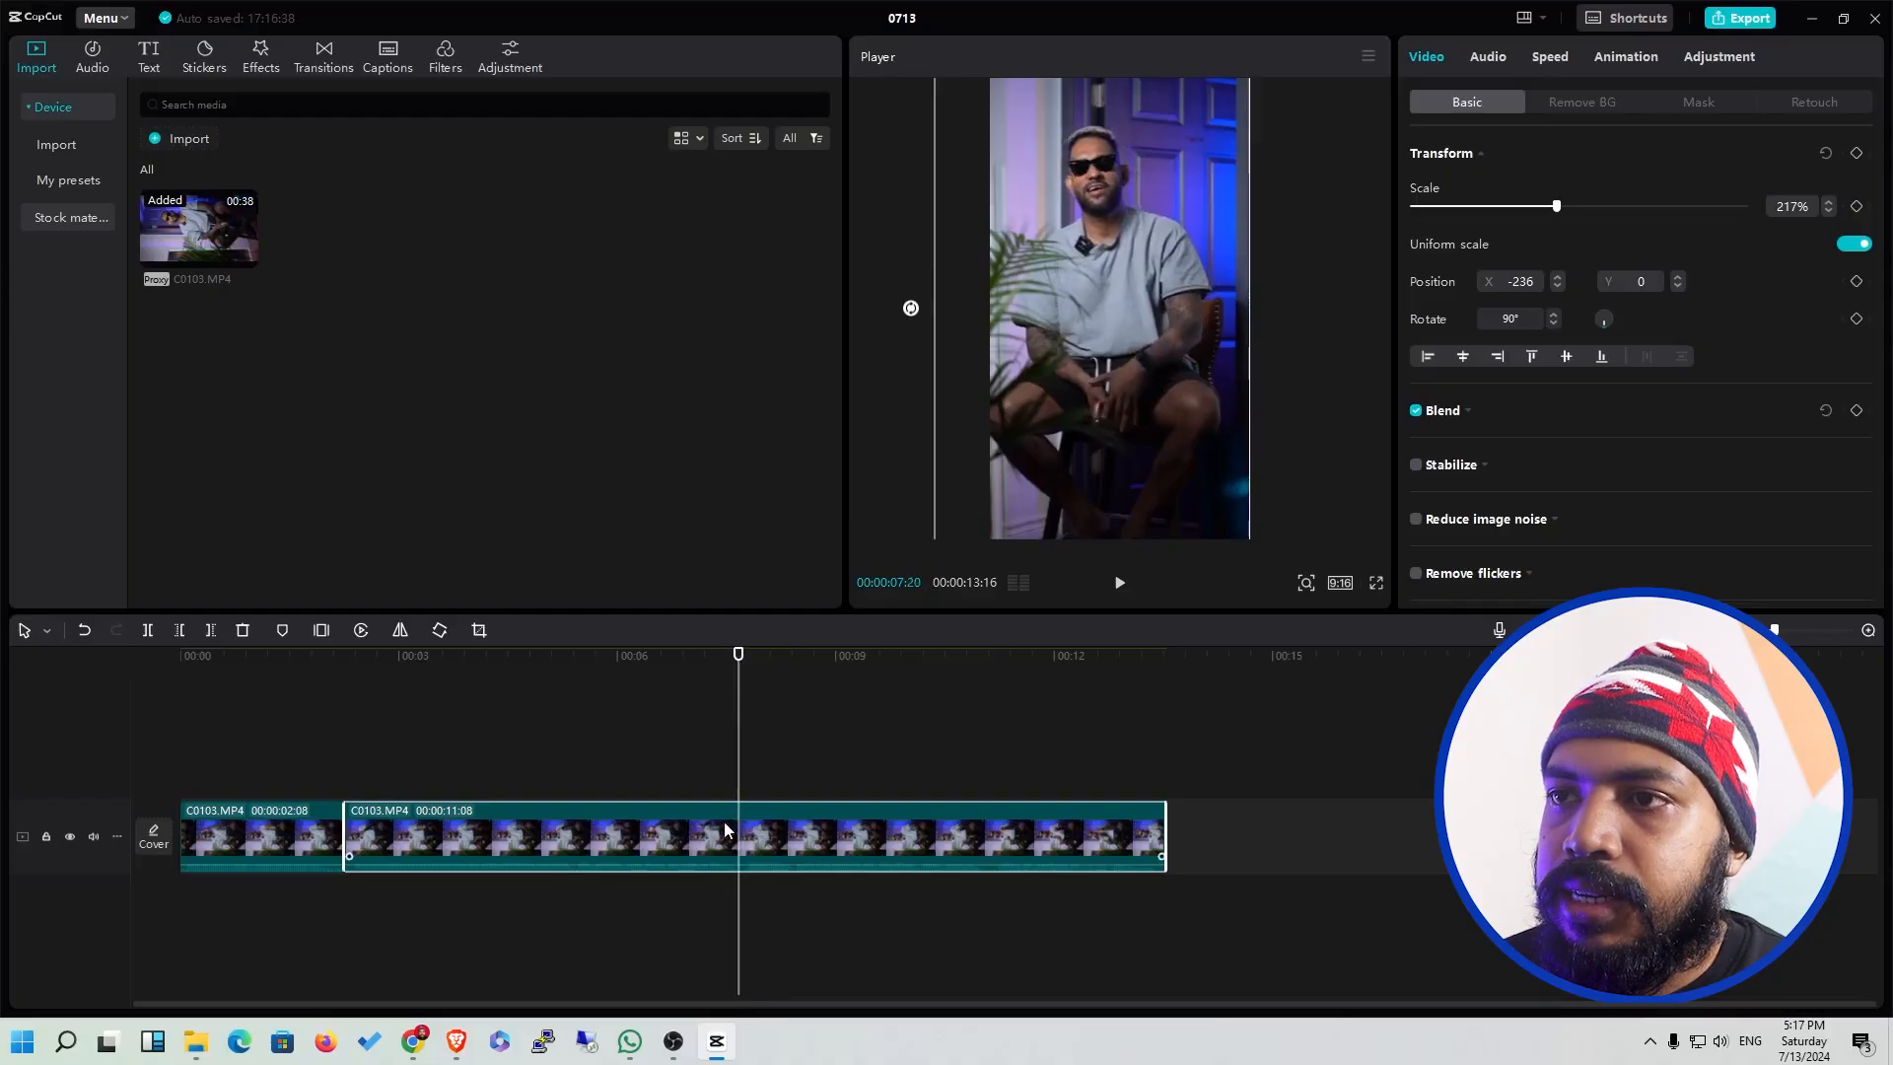
{"action": "key", "text": "ctrl+b"}
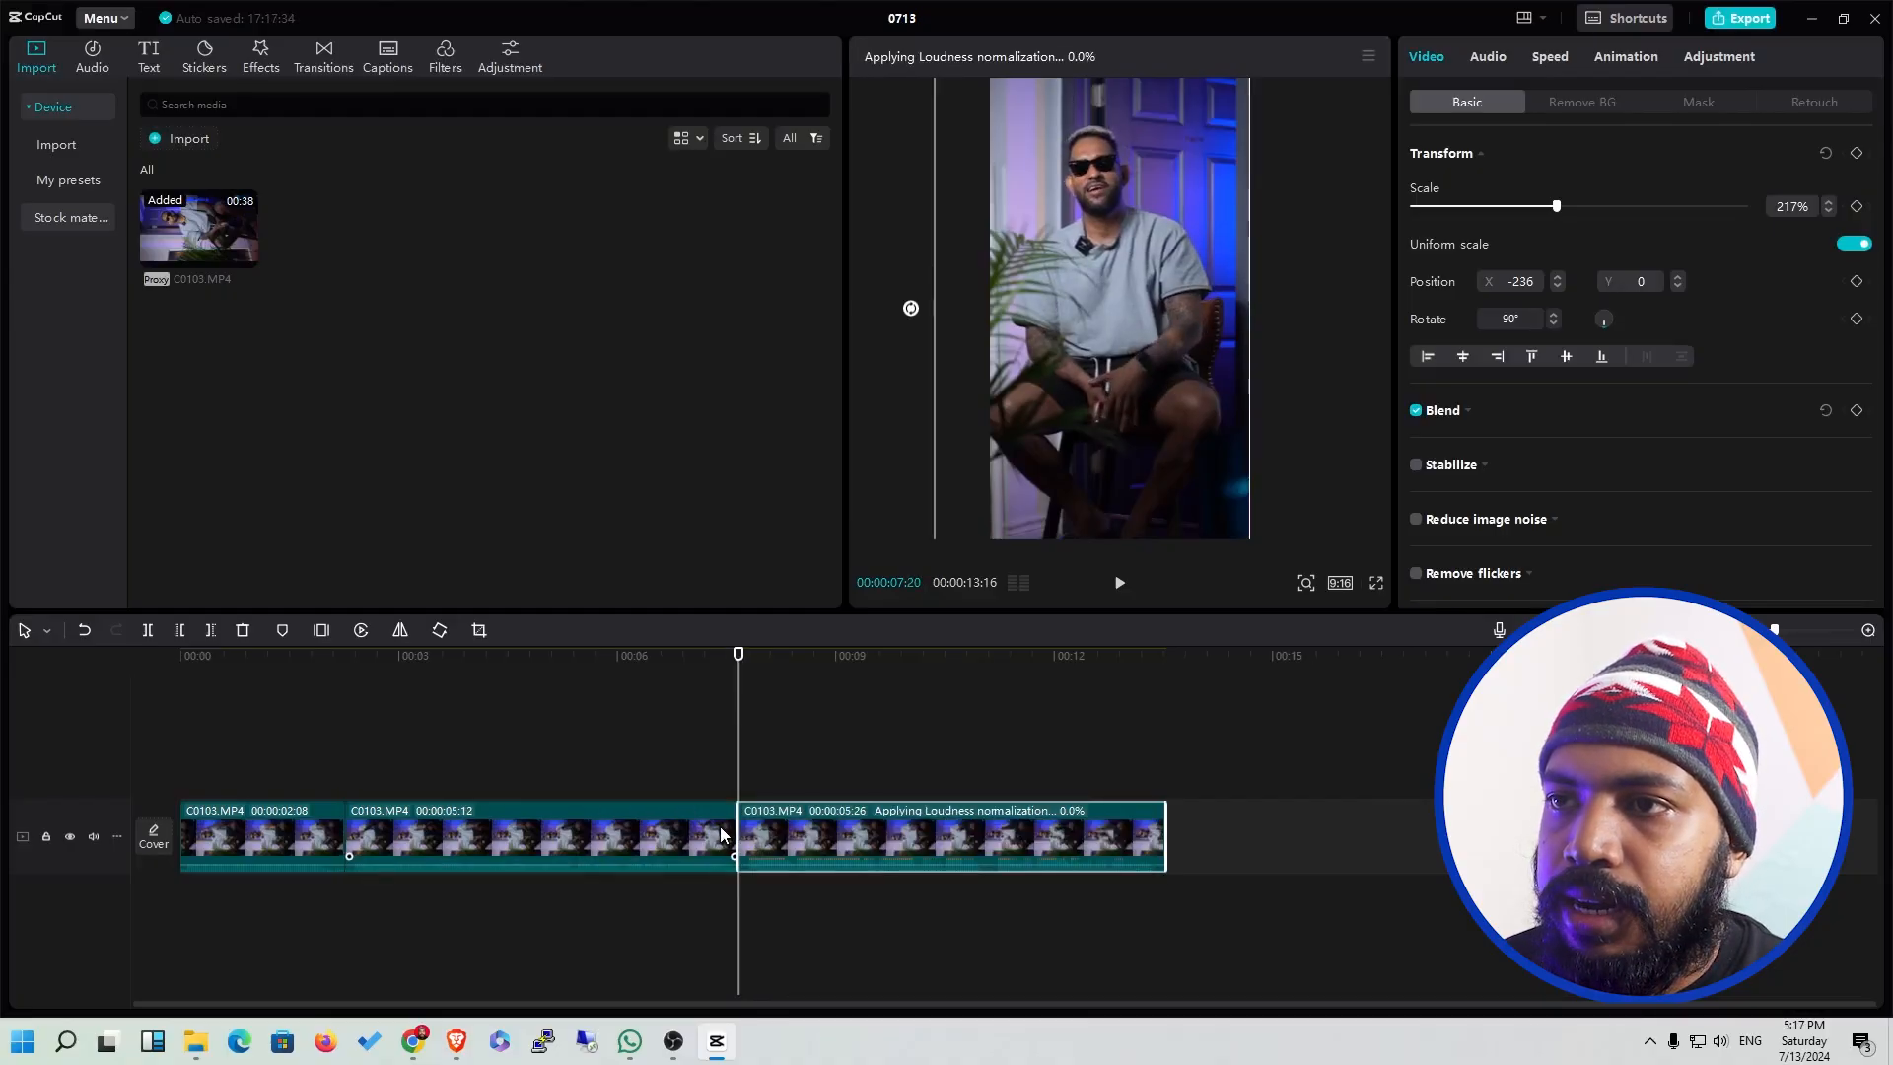
Replay parts of the middle segment and split it at 00:00:04:27.
{"action": "left_click_drag", "start_coordinate": [738, 755], "coordinate": [575, 777]}
{"action": "key", "text": "space"}
{"action": "key", "text": "space"}
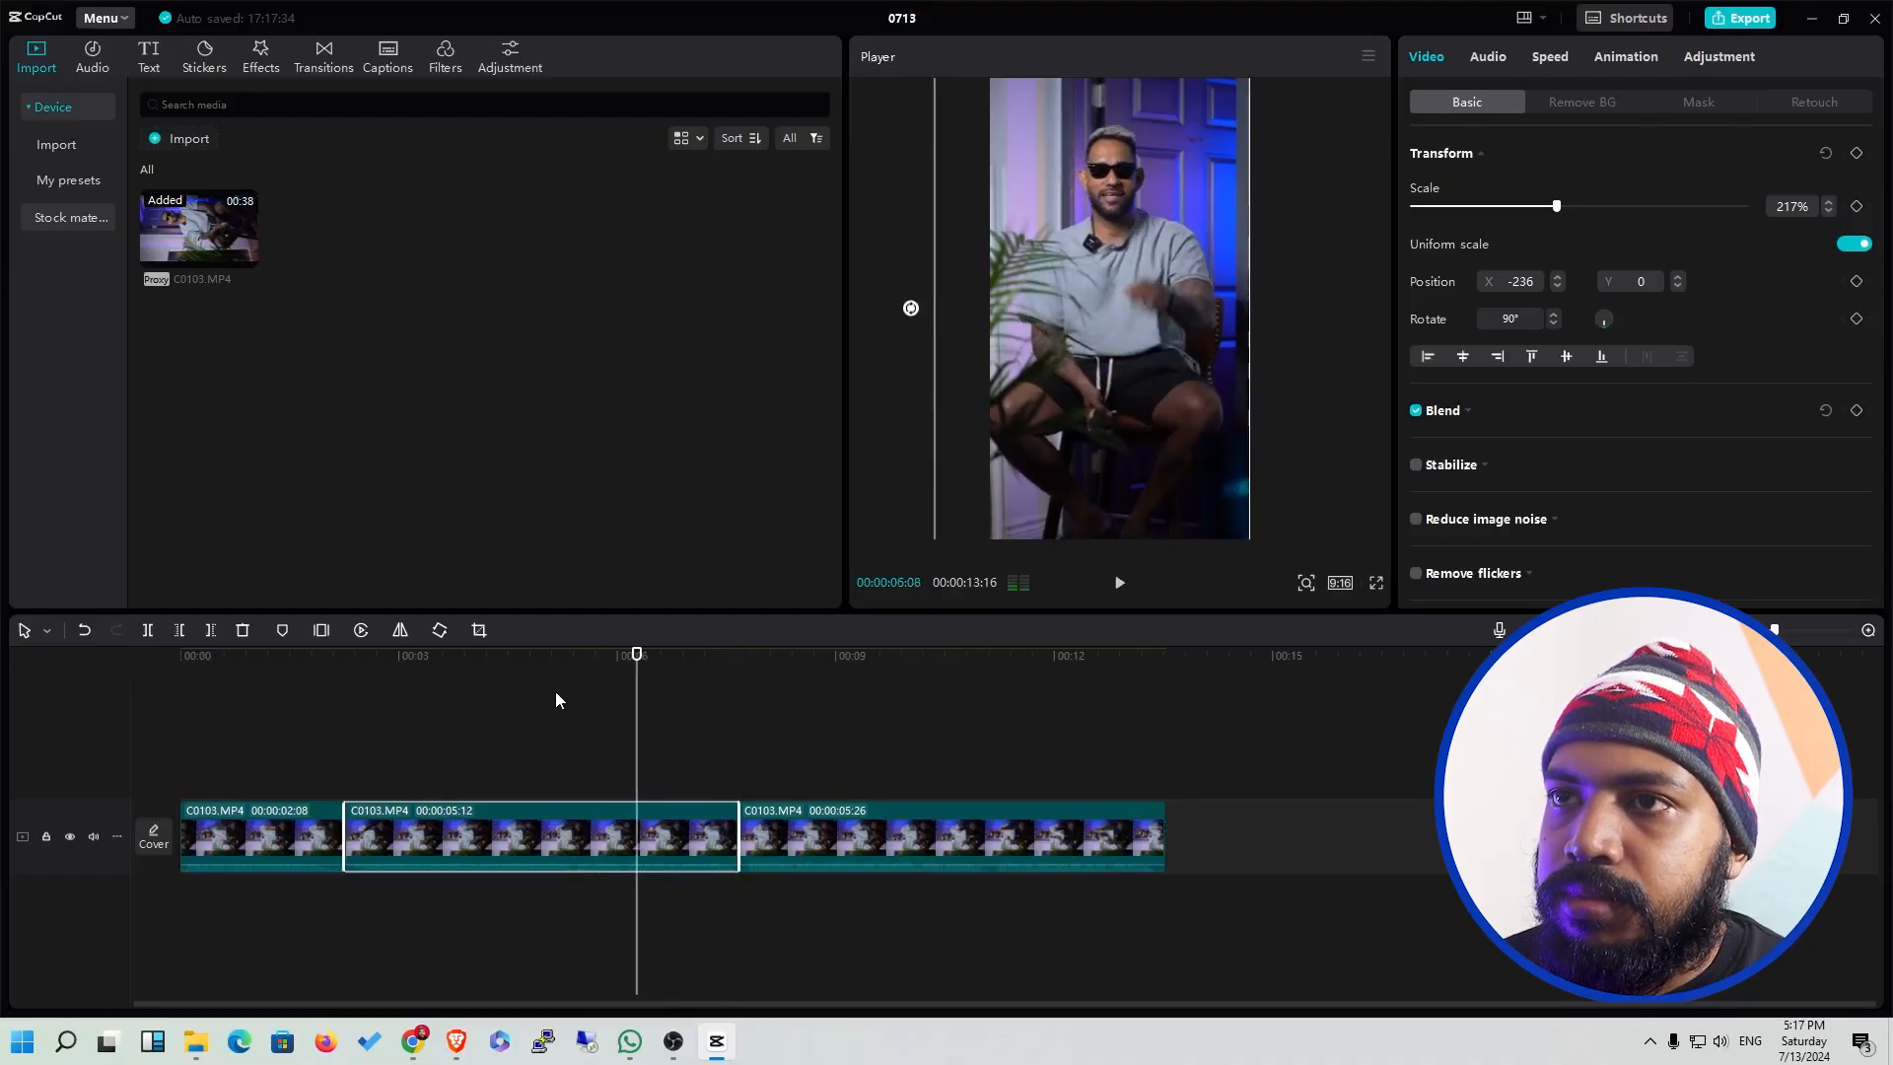
{"action": "left_click_drag", "start_coordinate": [549, 672], "coordinate": [477, 677]}
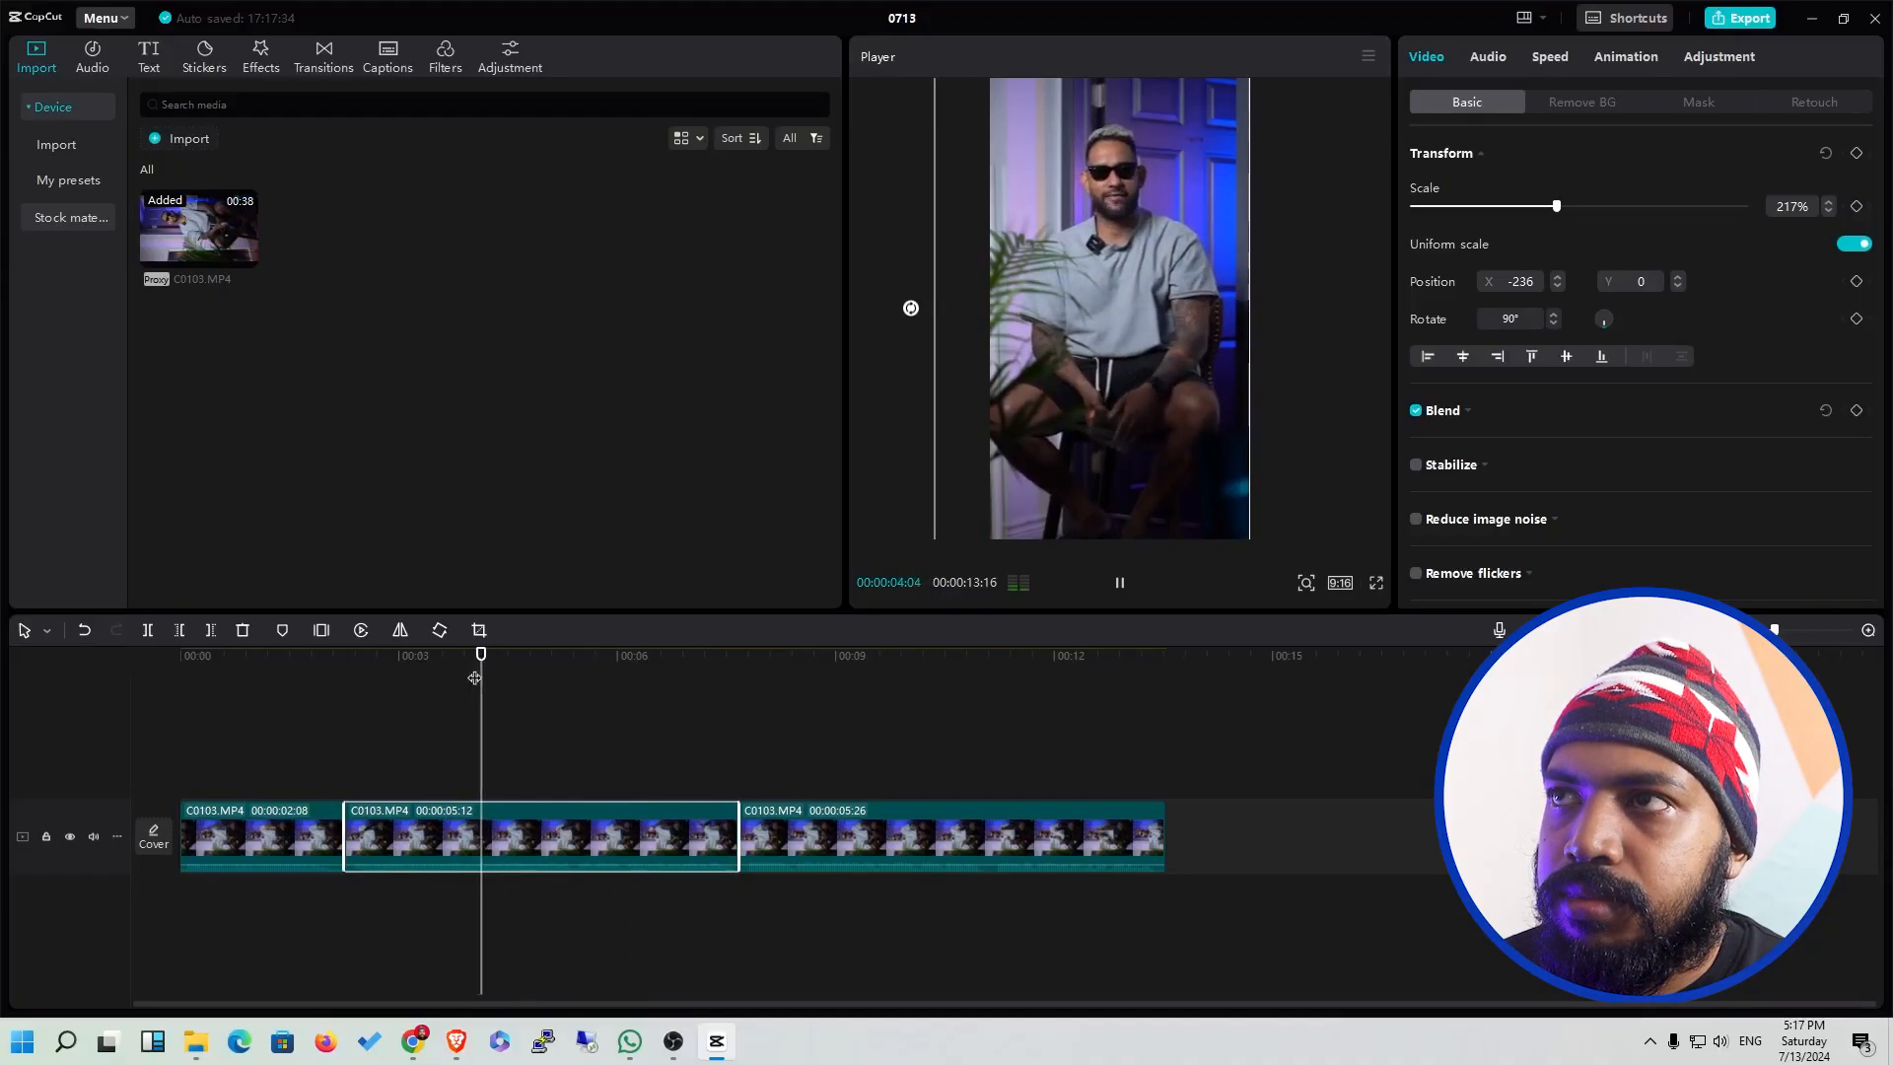
{"action": "key", "text": "space"}
{"action": "key", "text": "space"}
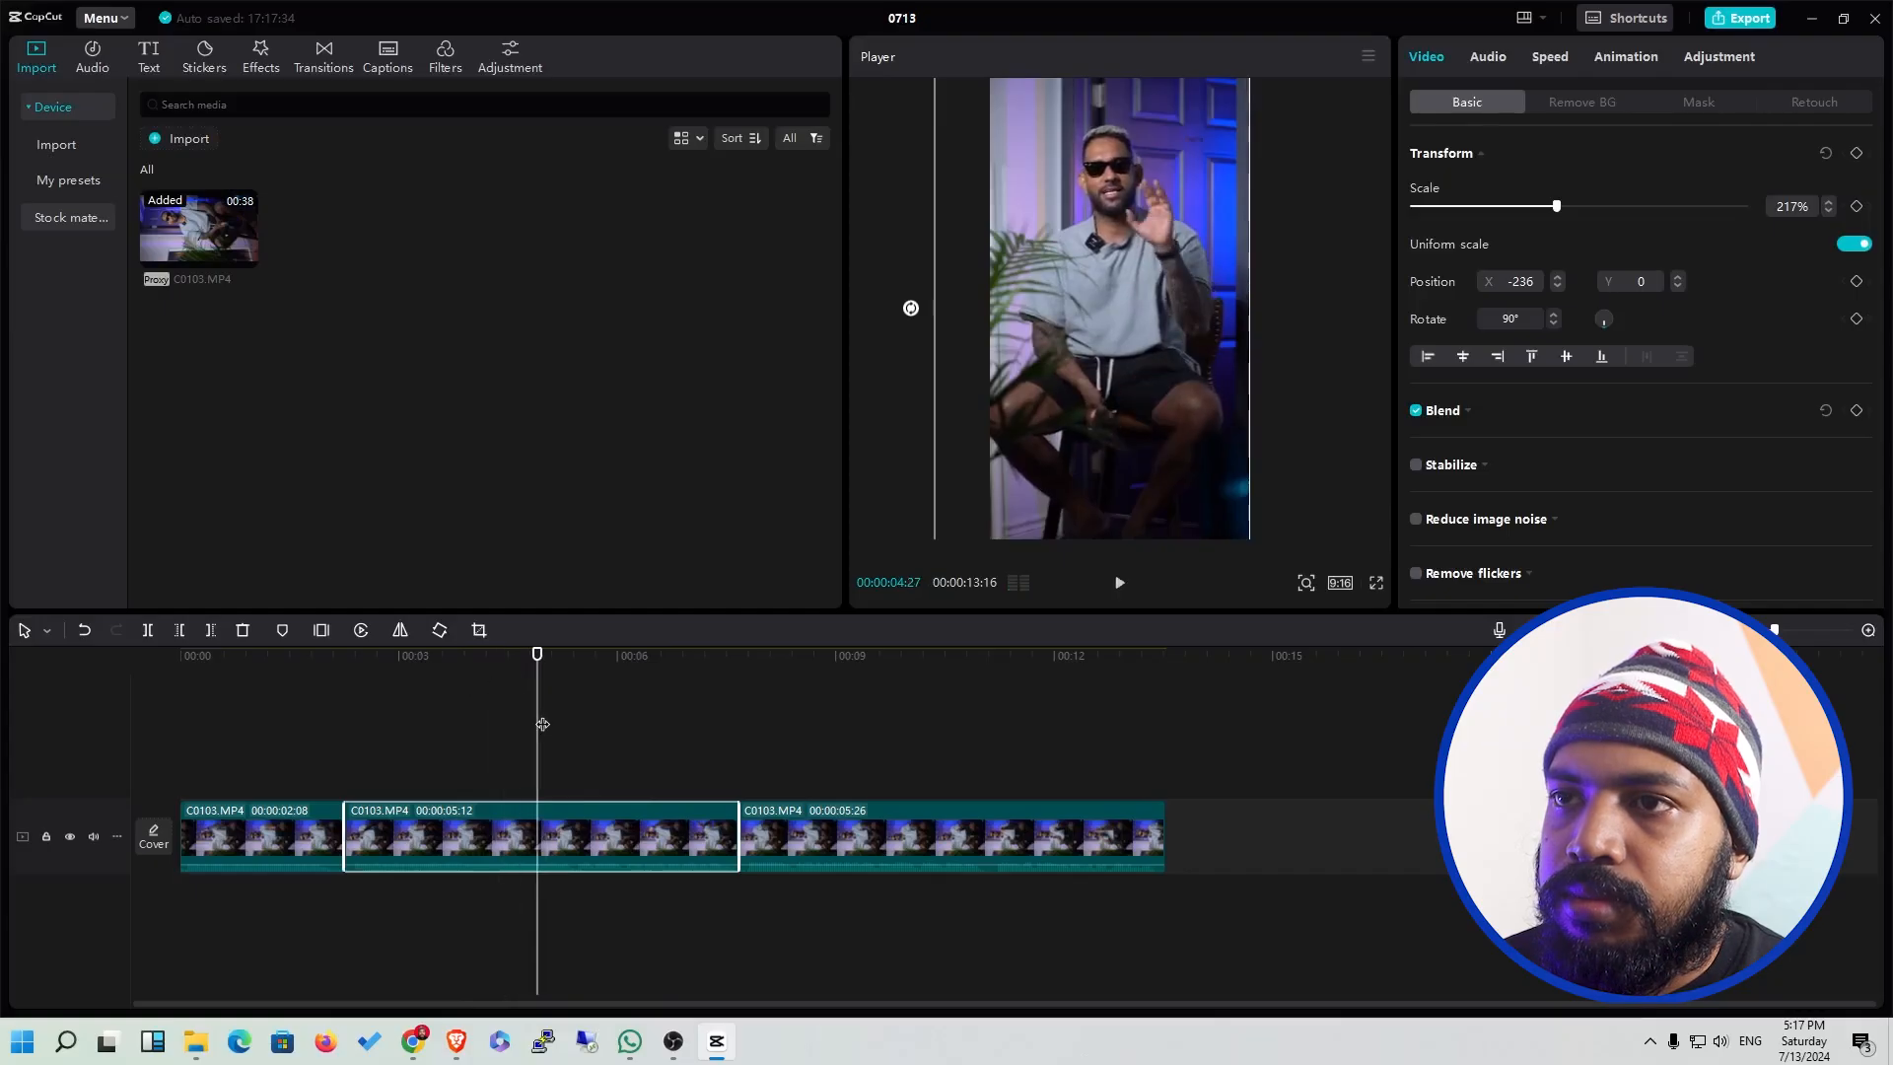
{"action": "key", "text": "ctrl+b"}
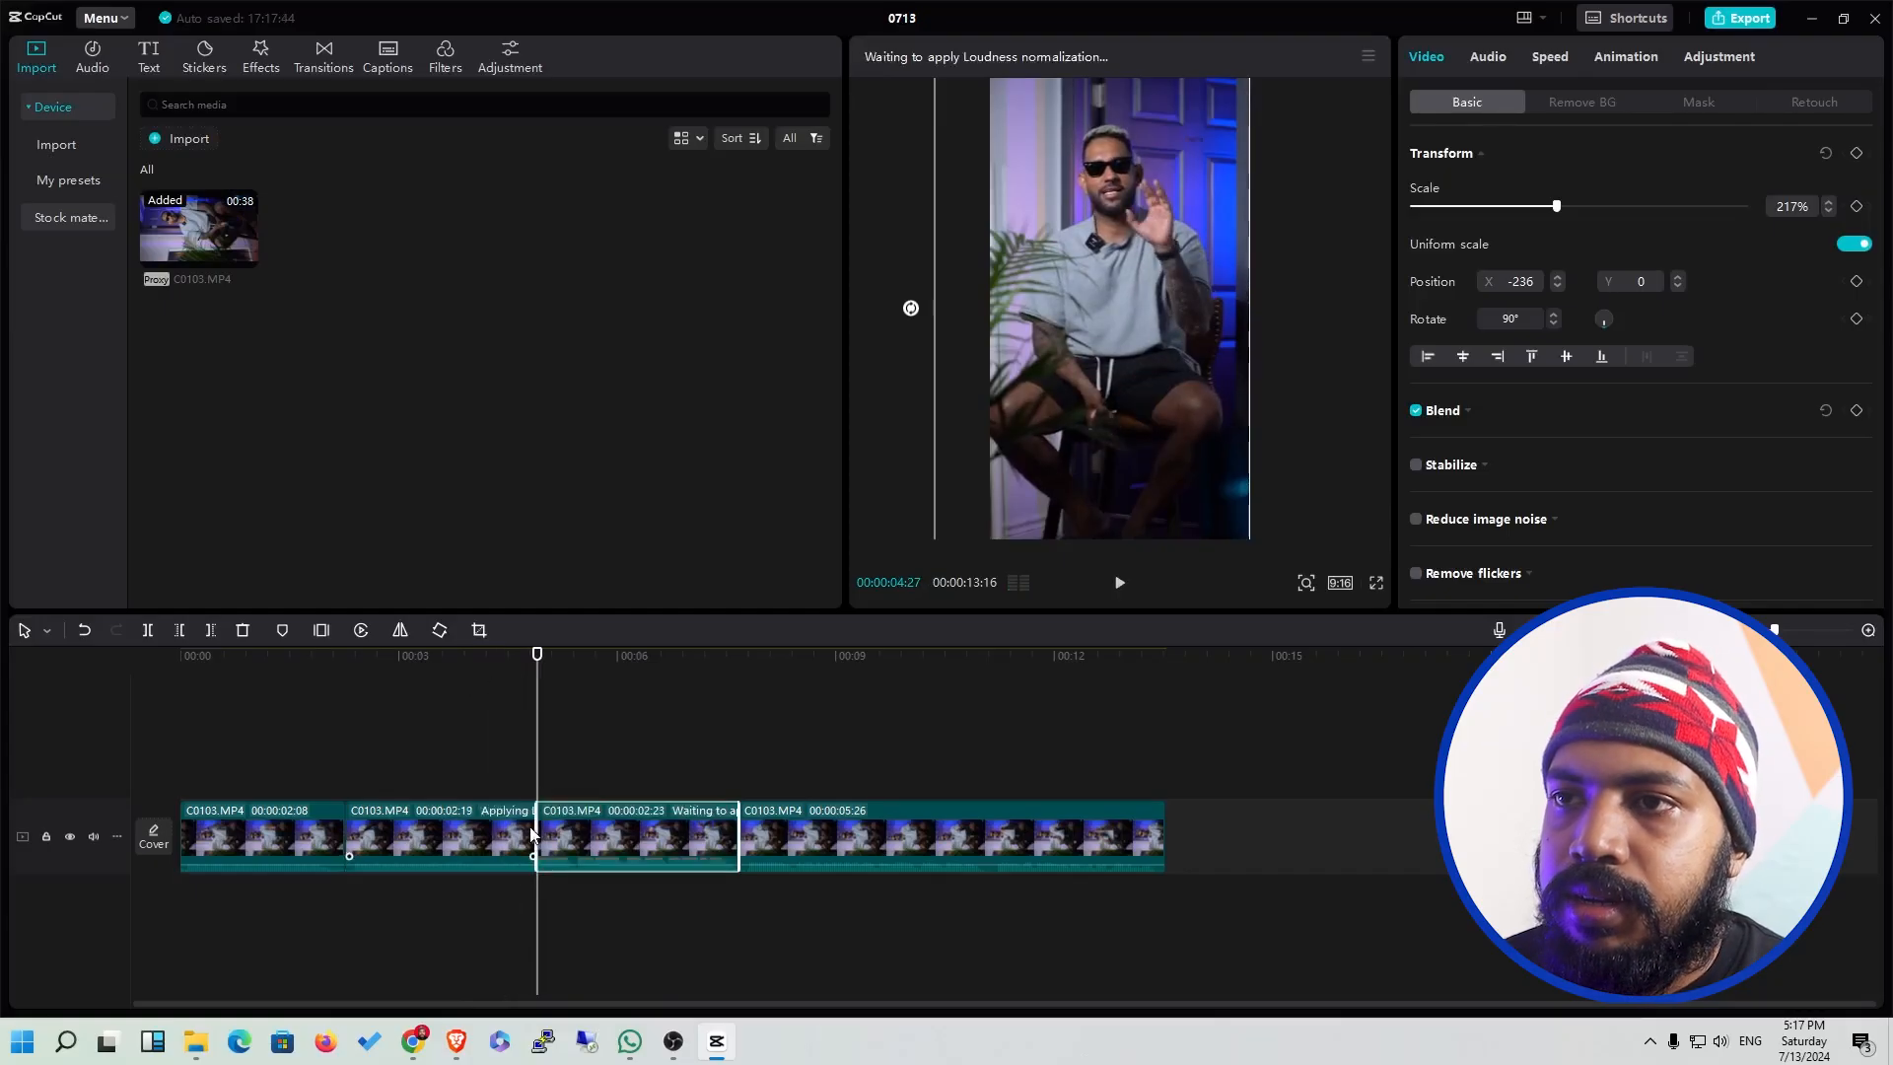
Preview the third segment and add a Transform keyframe at its start, 00:00:04:27.
{"action": "key", "text": "space"}
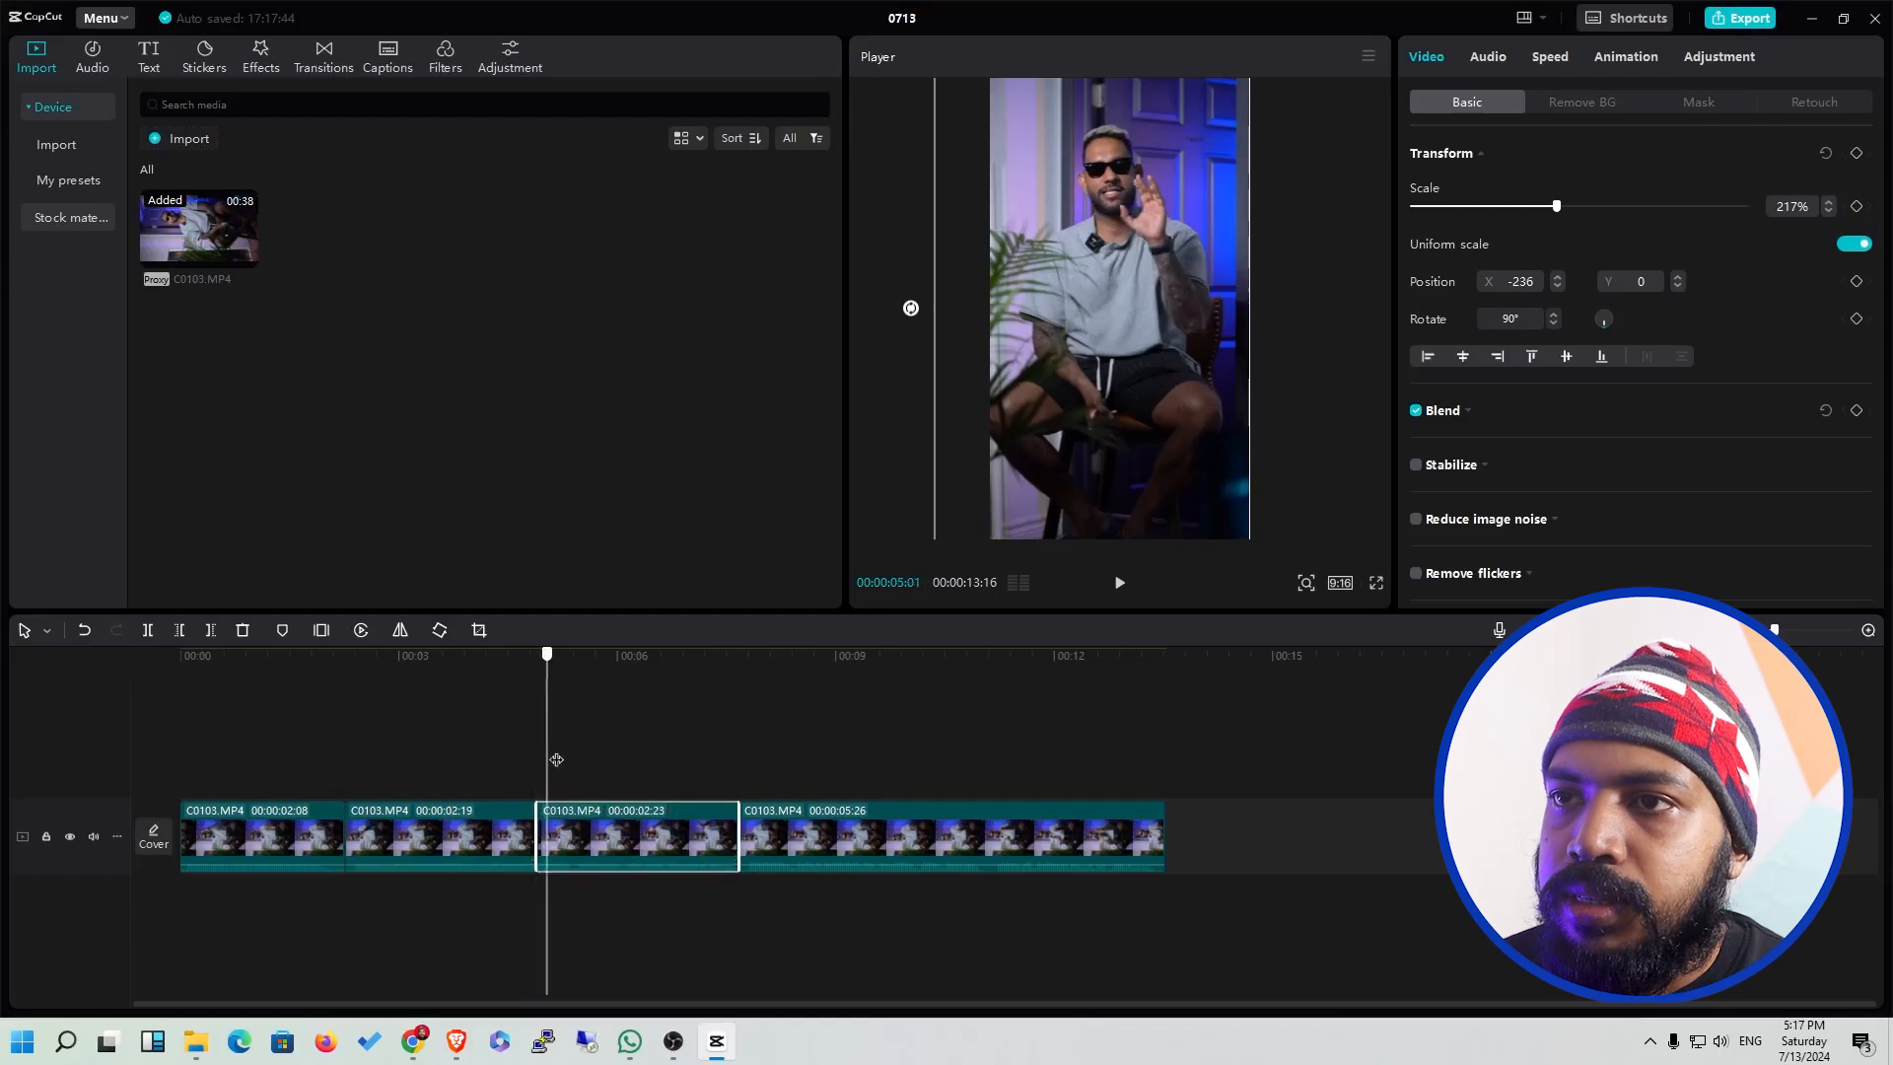
{"action": "key", "text": "space"}
{"action": "left_click_drag", "start_coordinate": [642, 757], "coordinate": [540, 739]}
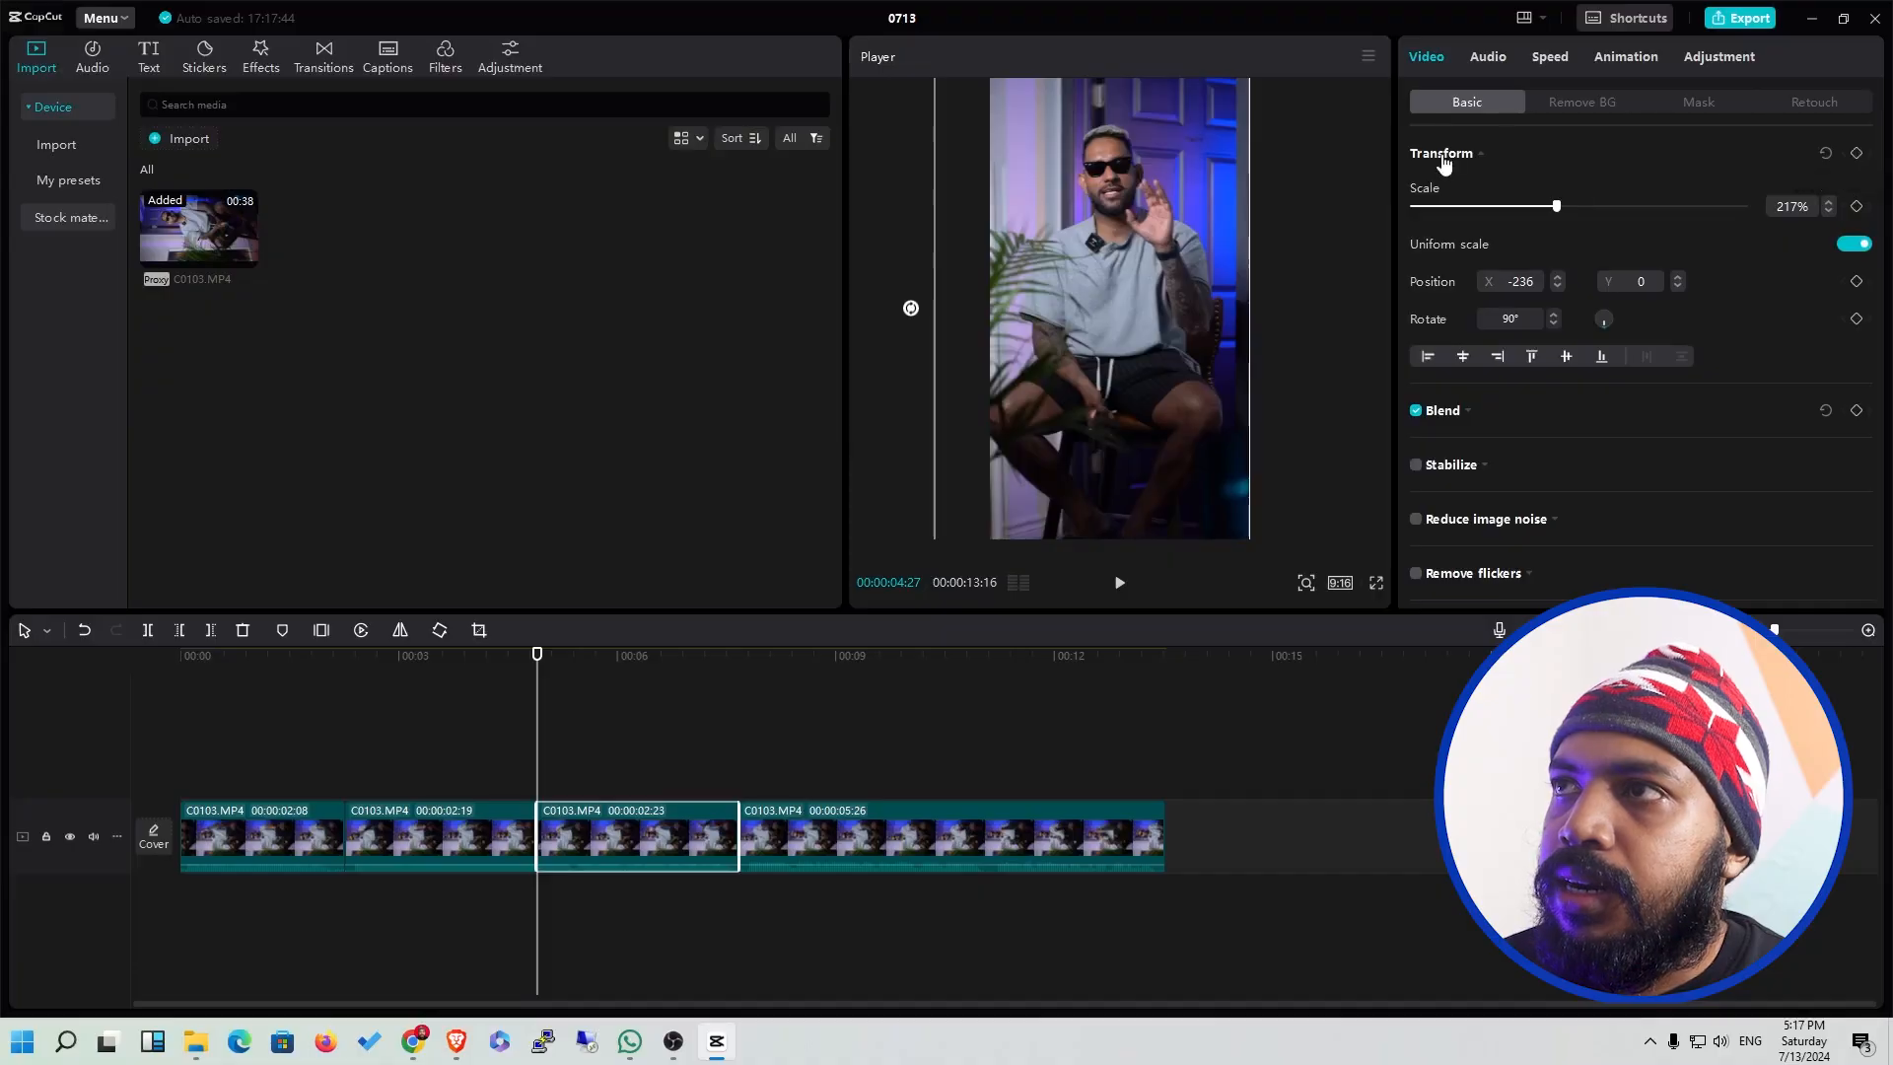
{"action": "left_click", "coordinate": [1855, 155]}
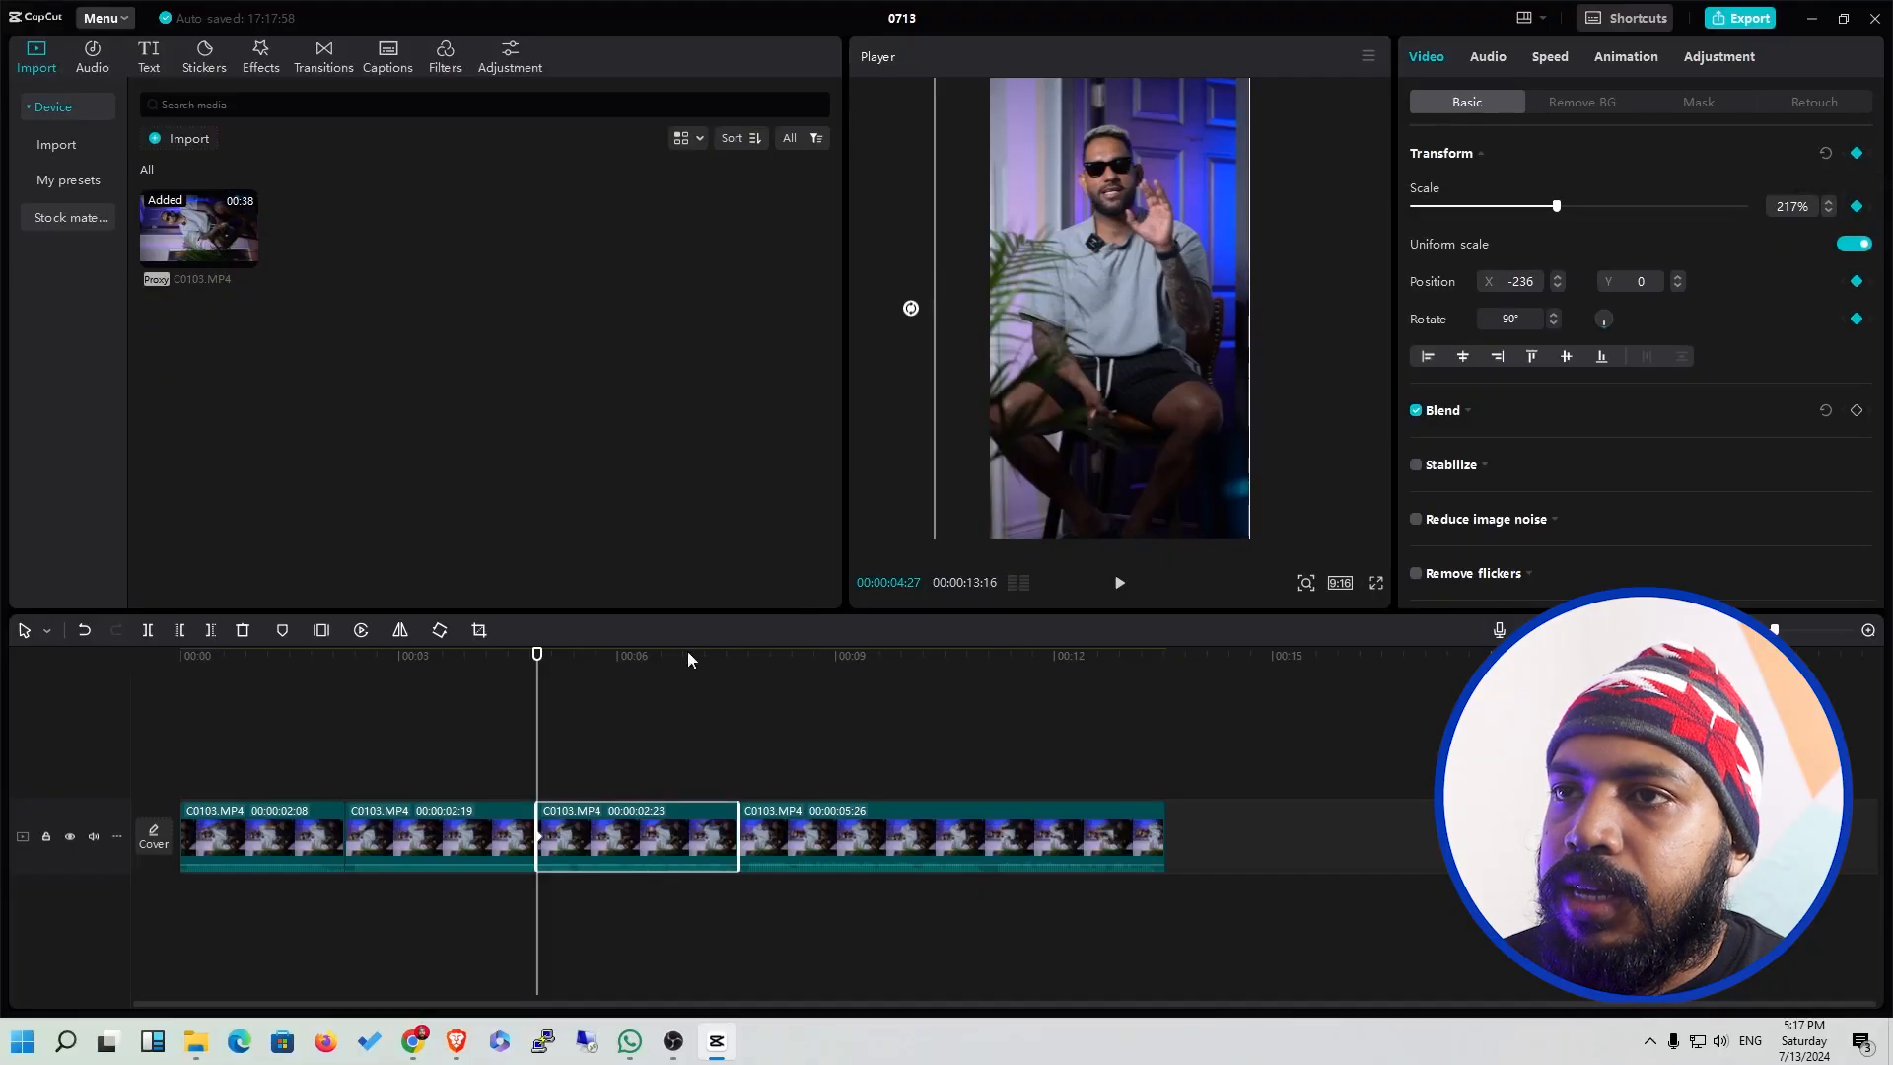
Set the scale to 260% at the end of the third segment and add a Transform keyframe there.
{"action": "left_click_drag", "start_coordinate": [577, 706], "coordinate": [731, 709]}
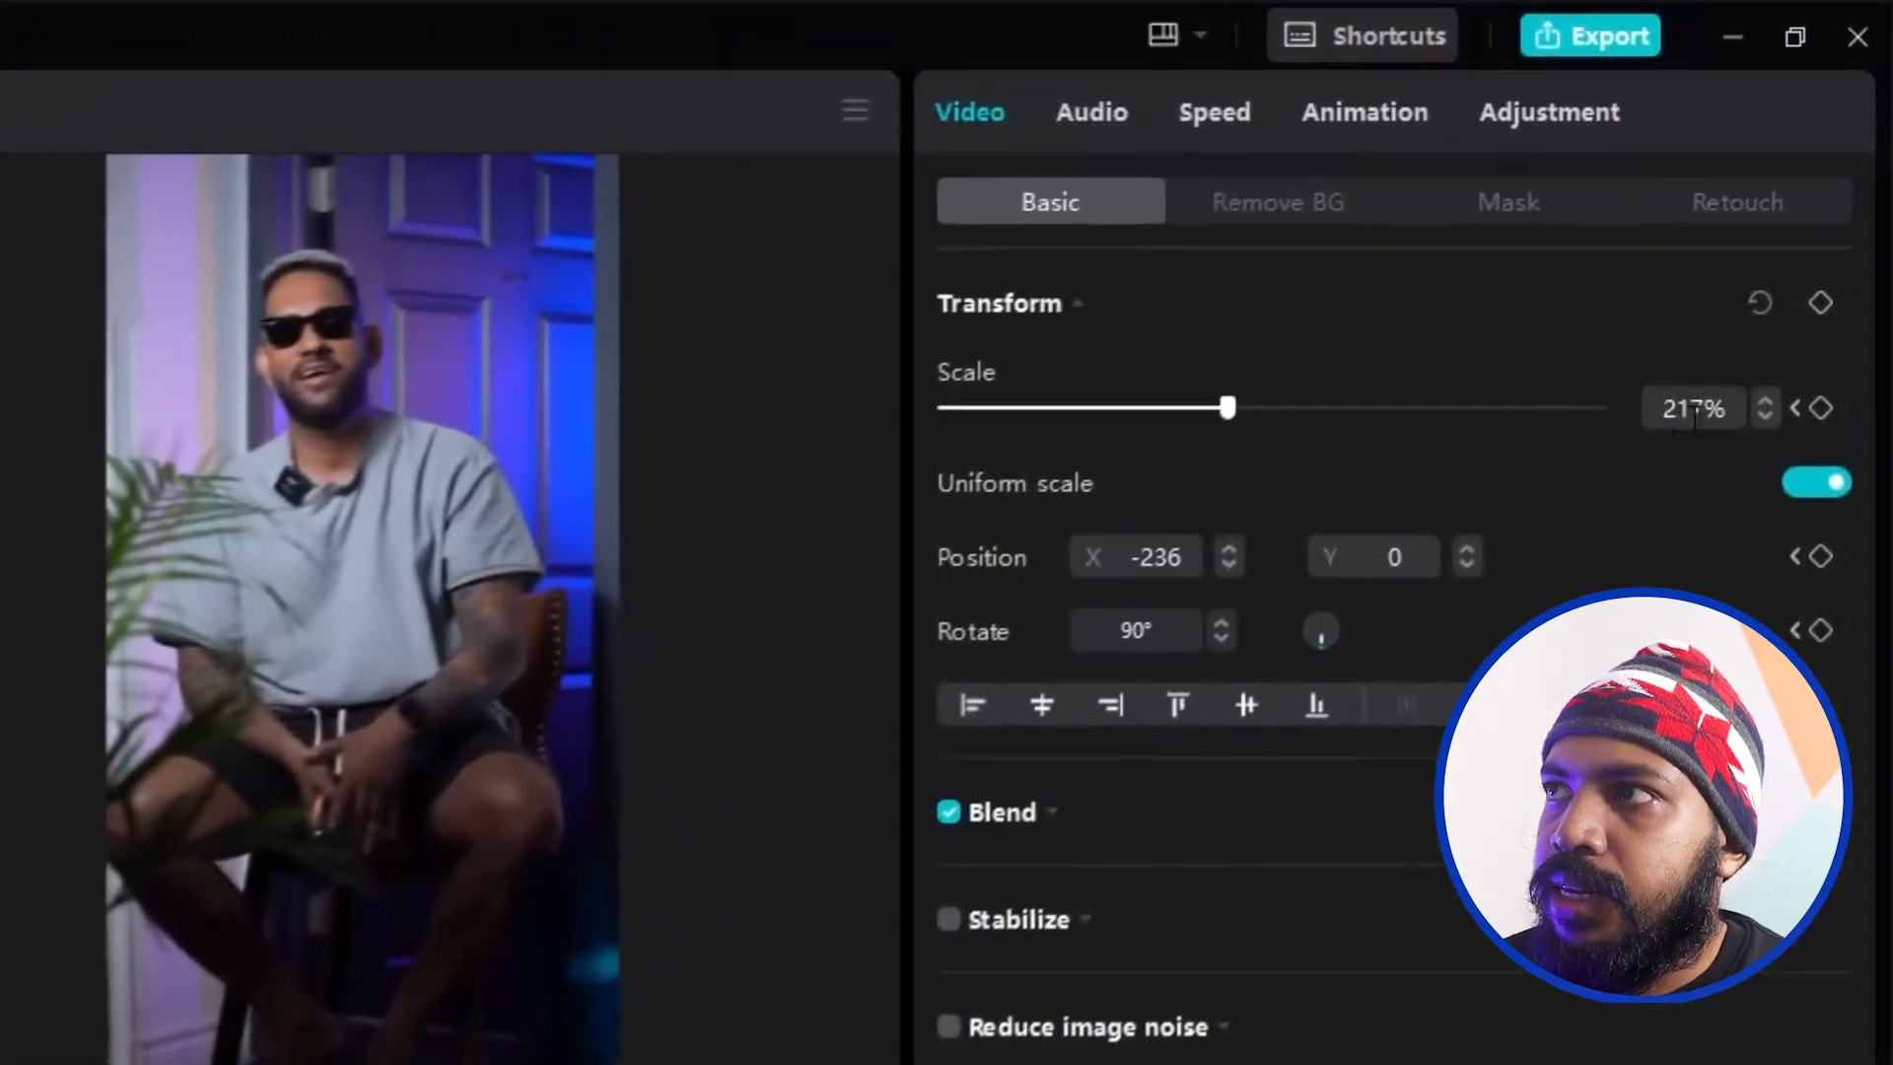
{"action": "left_click", "coordinate": [1704, 375]}
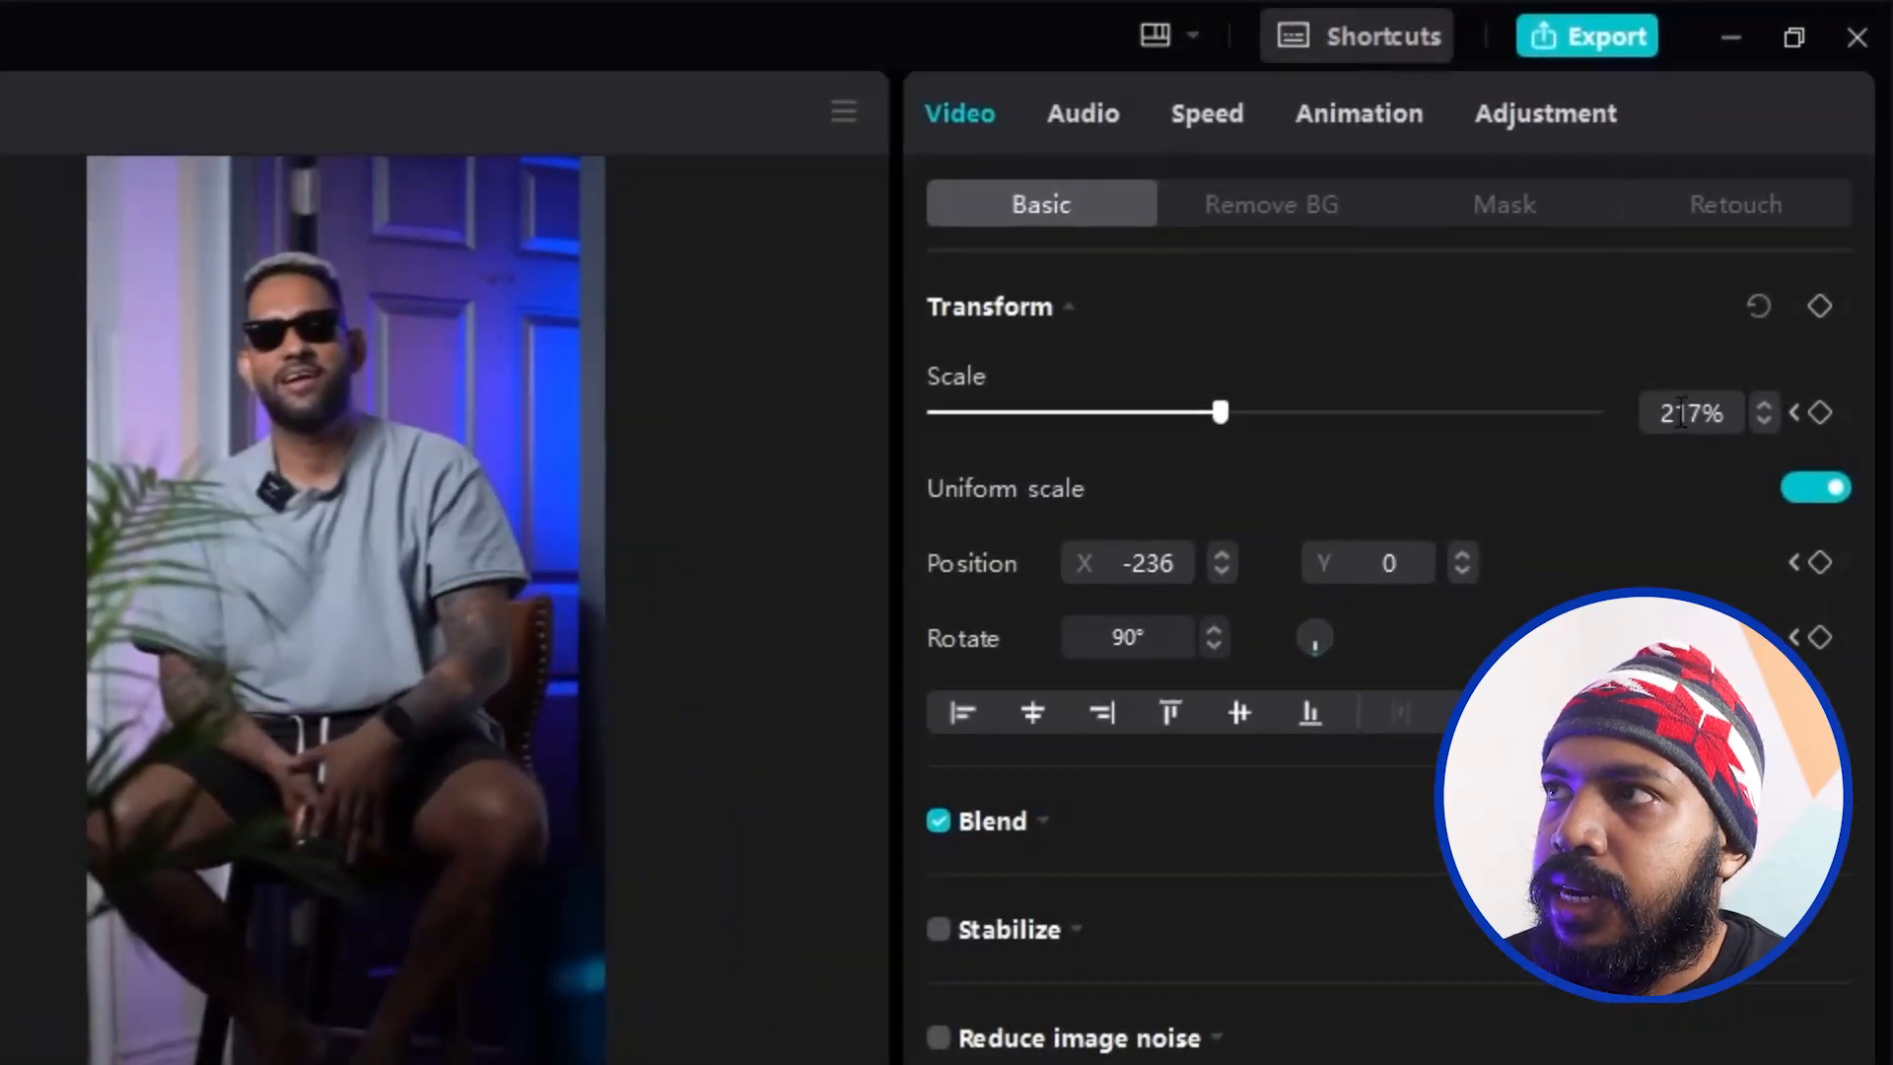
{"action": "left_click_drag", "start_coordinate": [1682, 412], "coordinate": [1698, 414]}
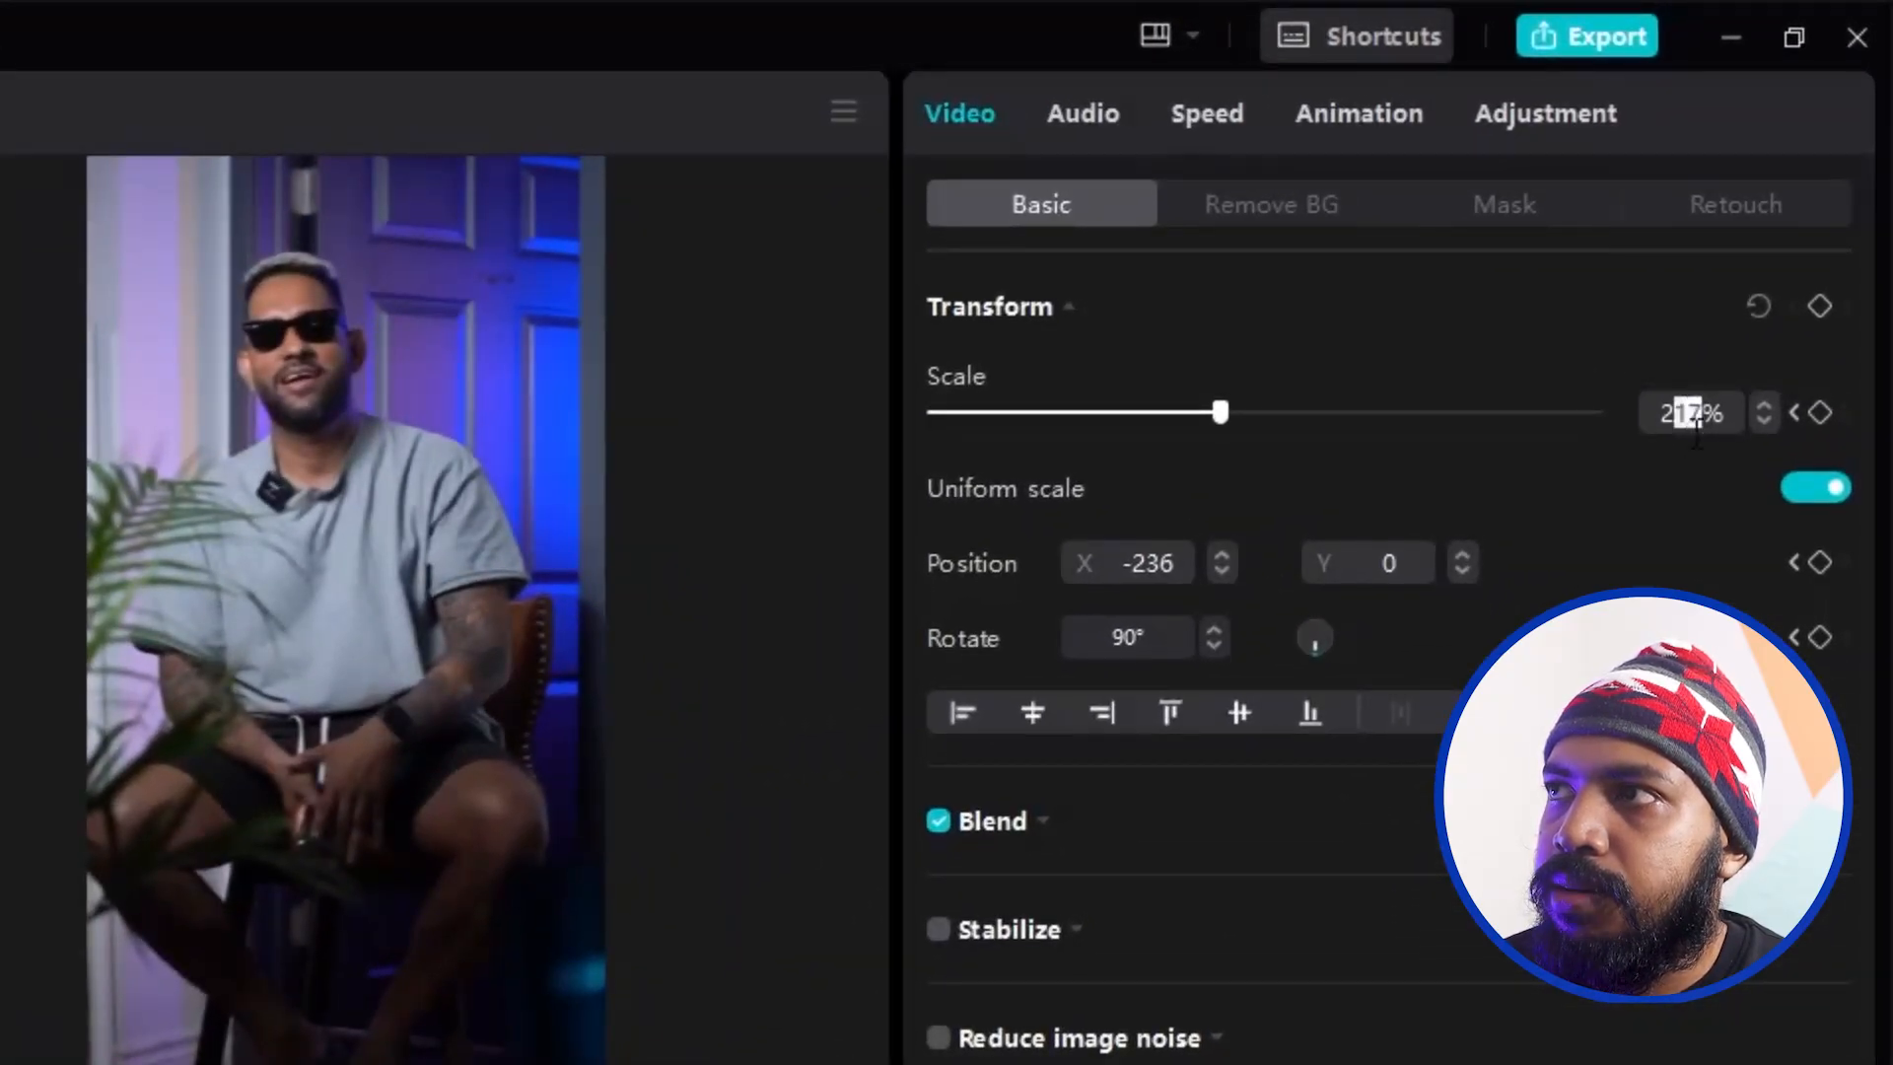
{"action": "type", "text": "60"}
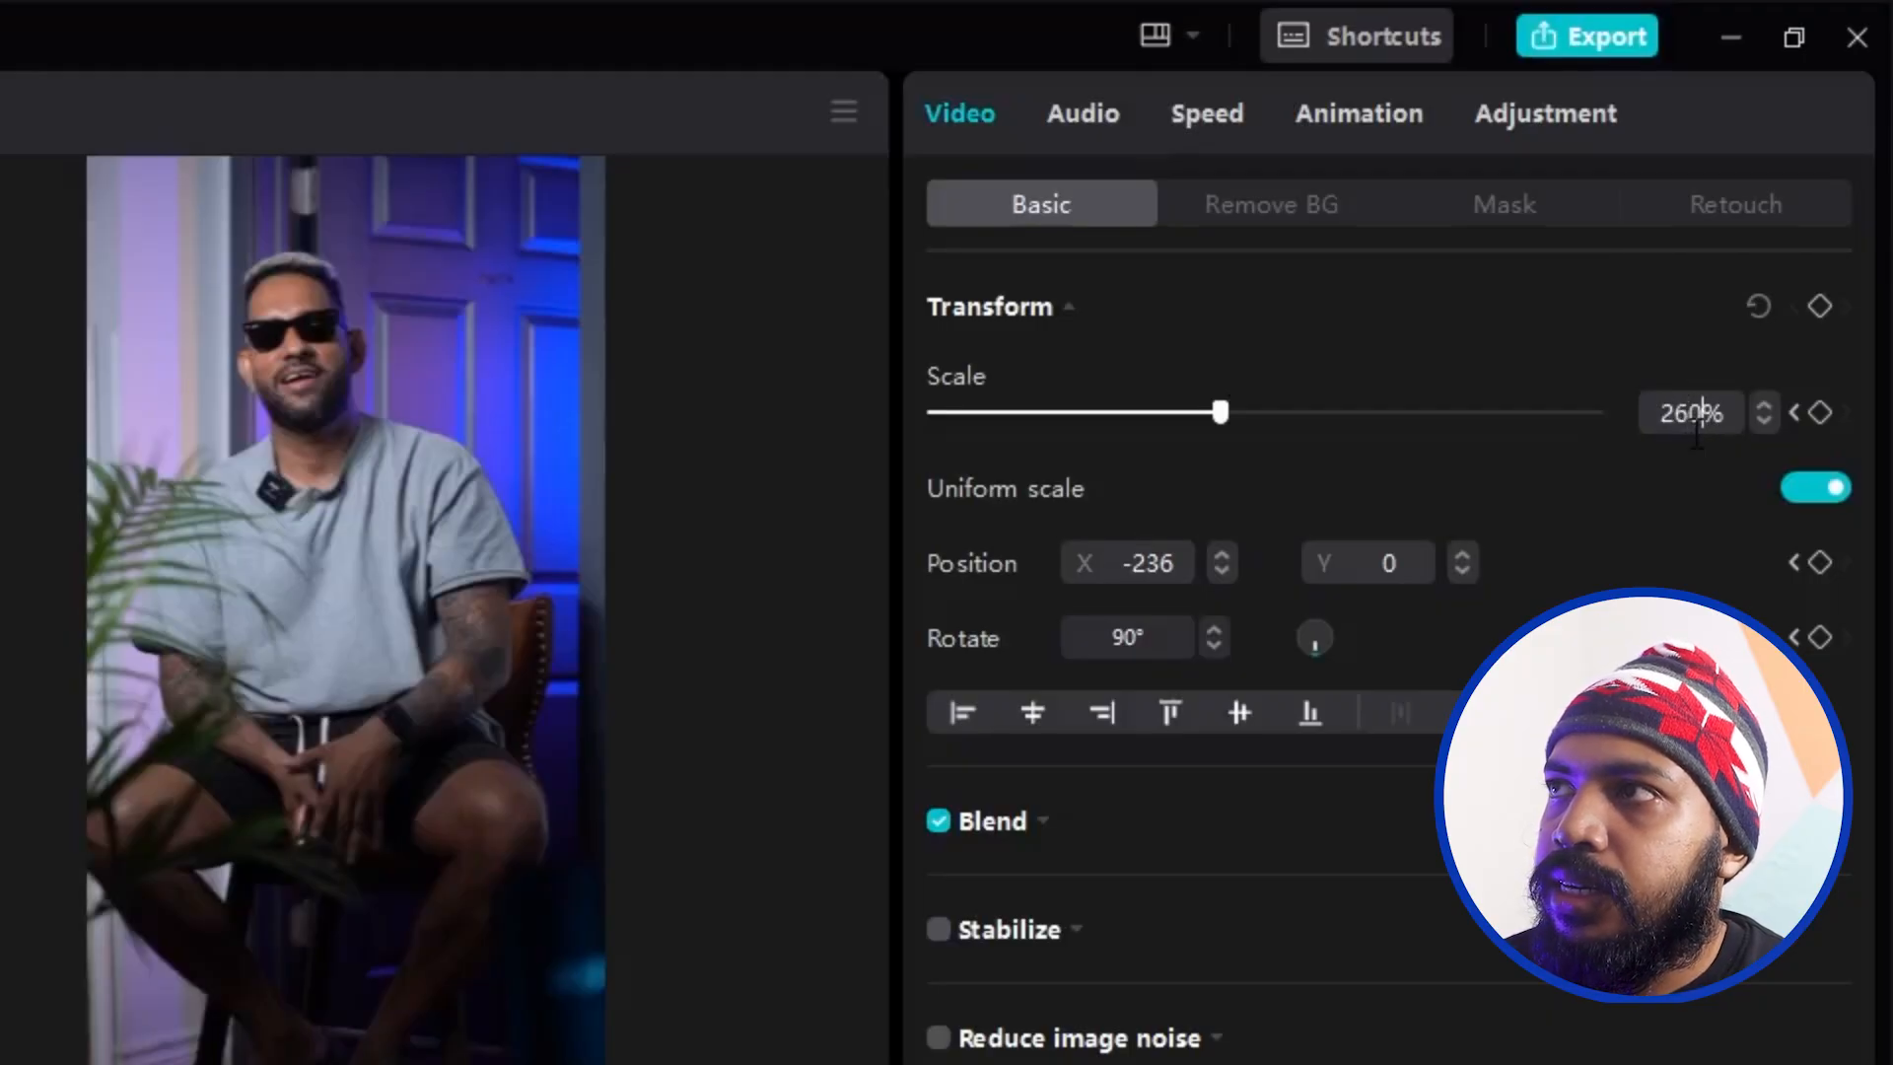
{"action": "left_click", "coordinate": [1821, 310]}
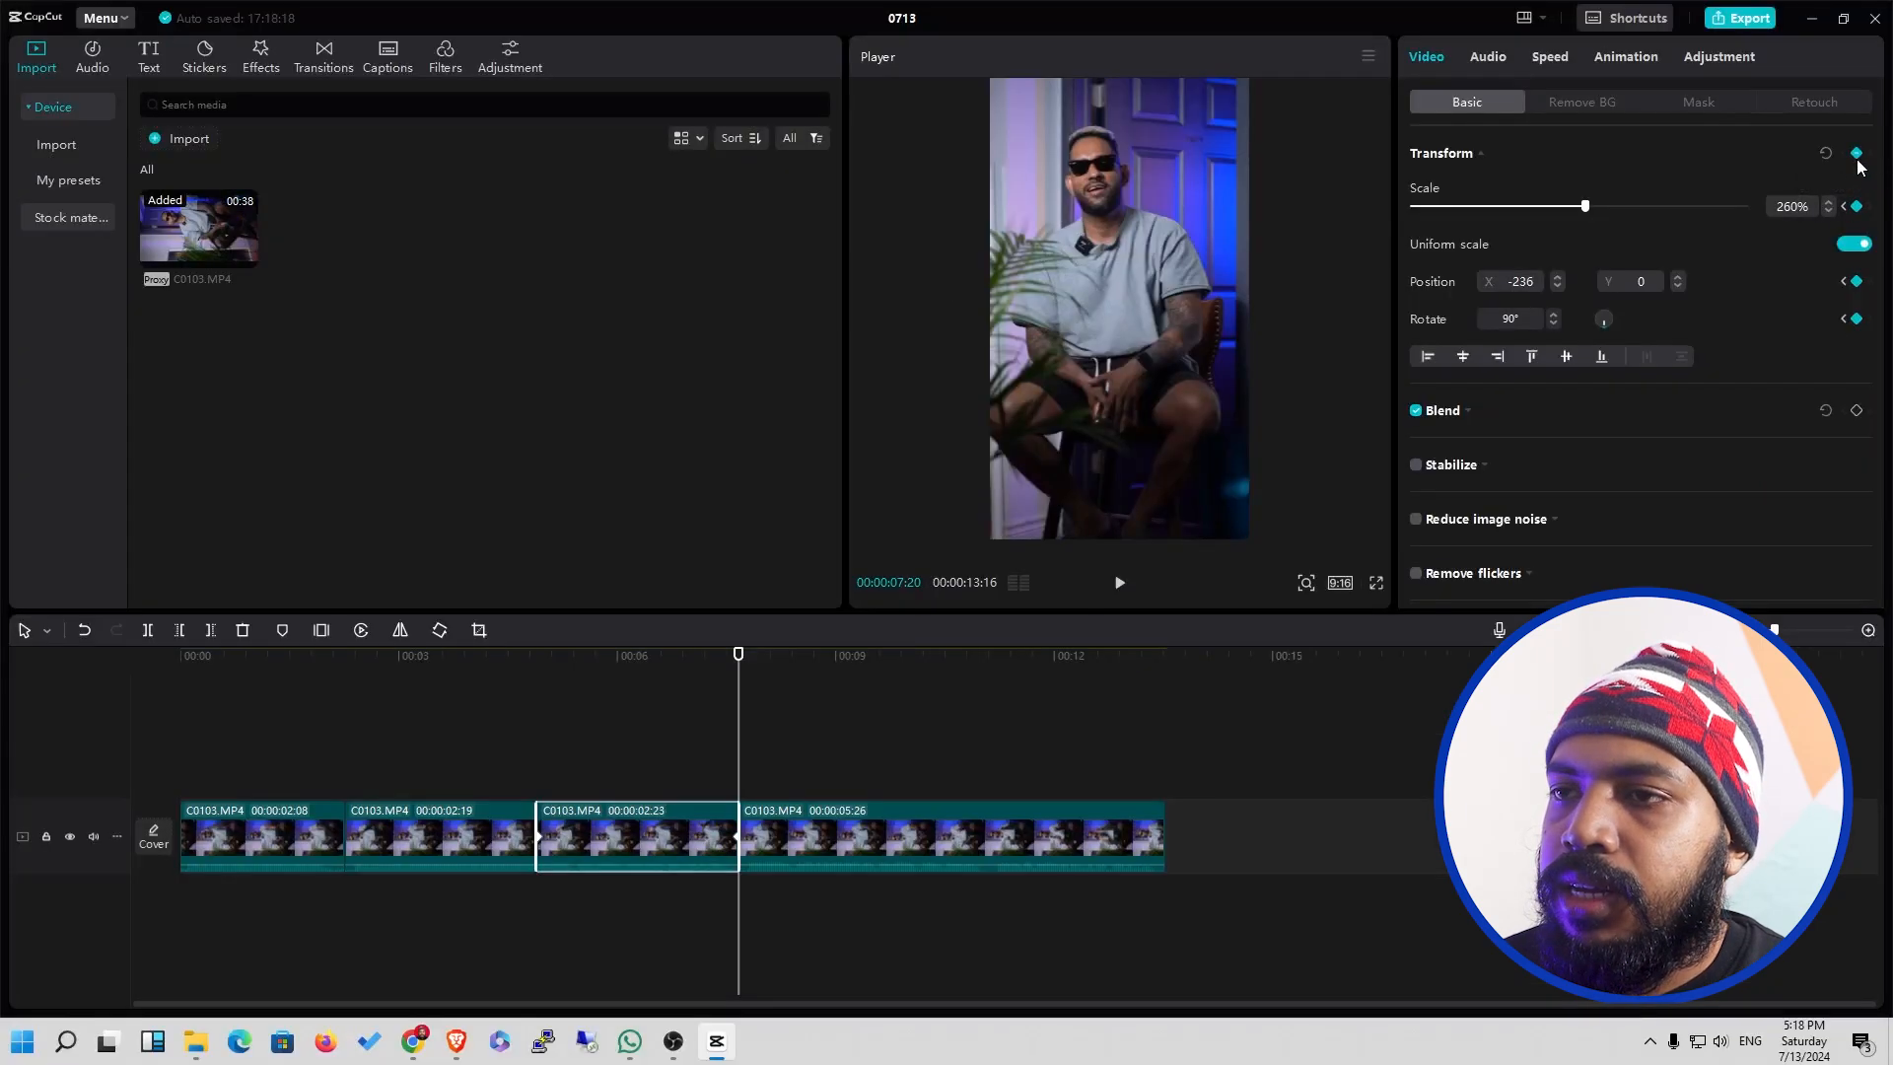
Play the third segment from its beginning to preview its zoom-in.
{"action": "left_click_drag", "start_coordinate": [607, 670], "coordinate": [535, 680]}
{"action": "key", "text": "space"}
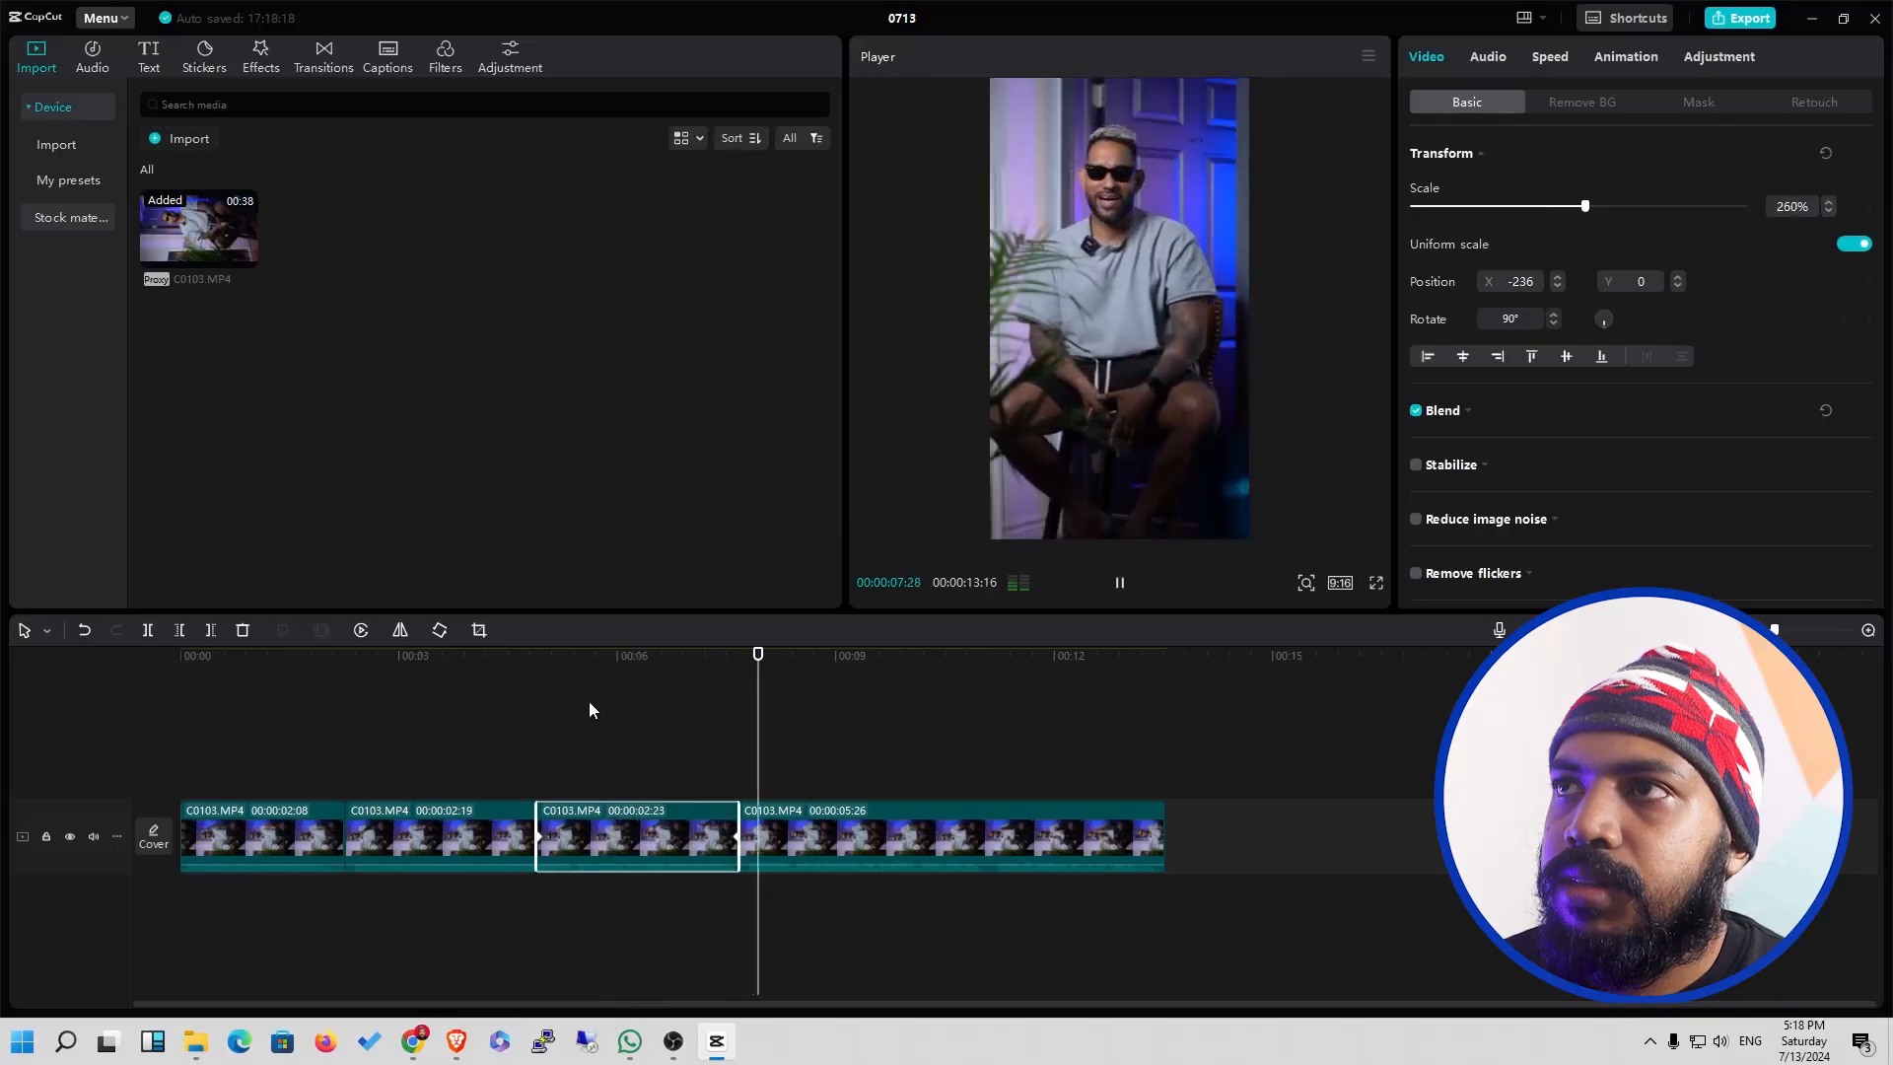
{"action": "key", "text": "space"}
Play the whole edit from 00:00:00:00 to review both zoom-ins.
{"action": "left_click", "coordinate": [652, 659]}
{"action": "left_click_drag", "start_coordinate": [609, 674], "coordinate": [180, 700]}
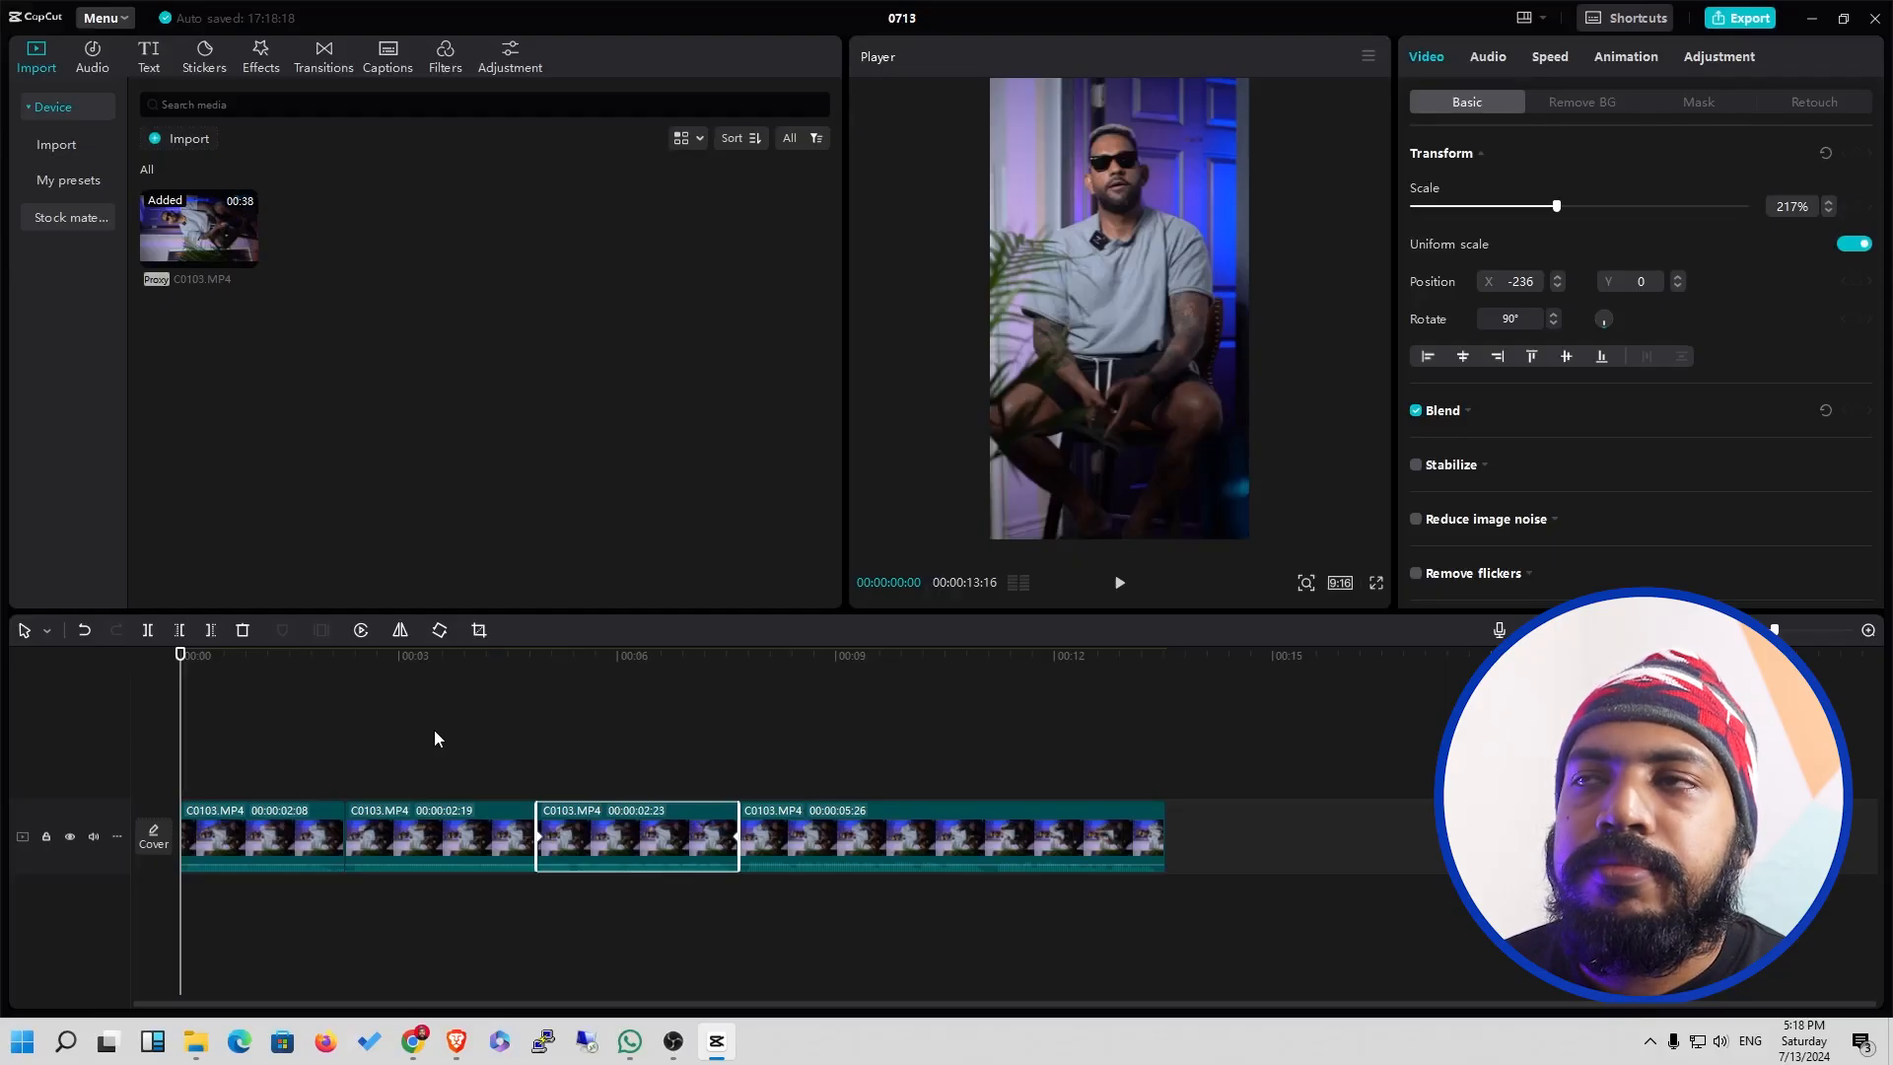
{"action": "key", "text": "space"}
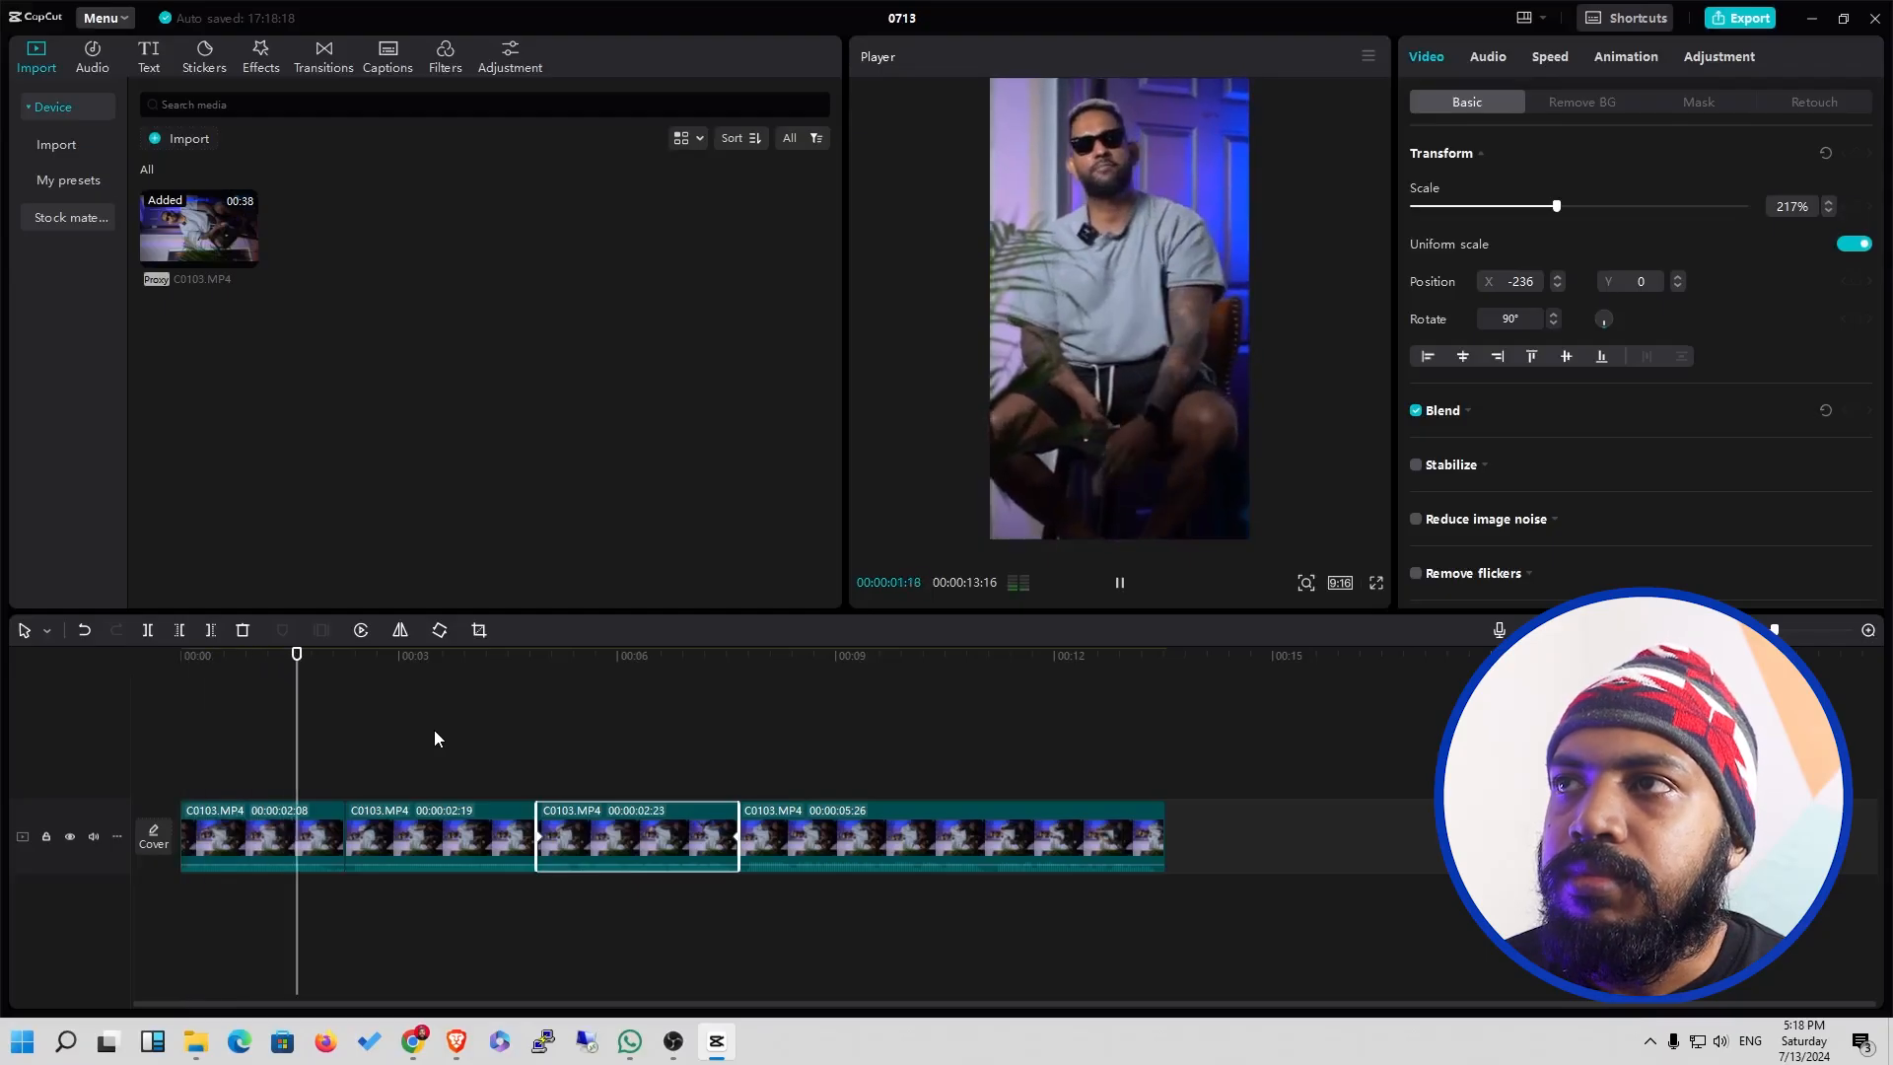